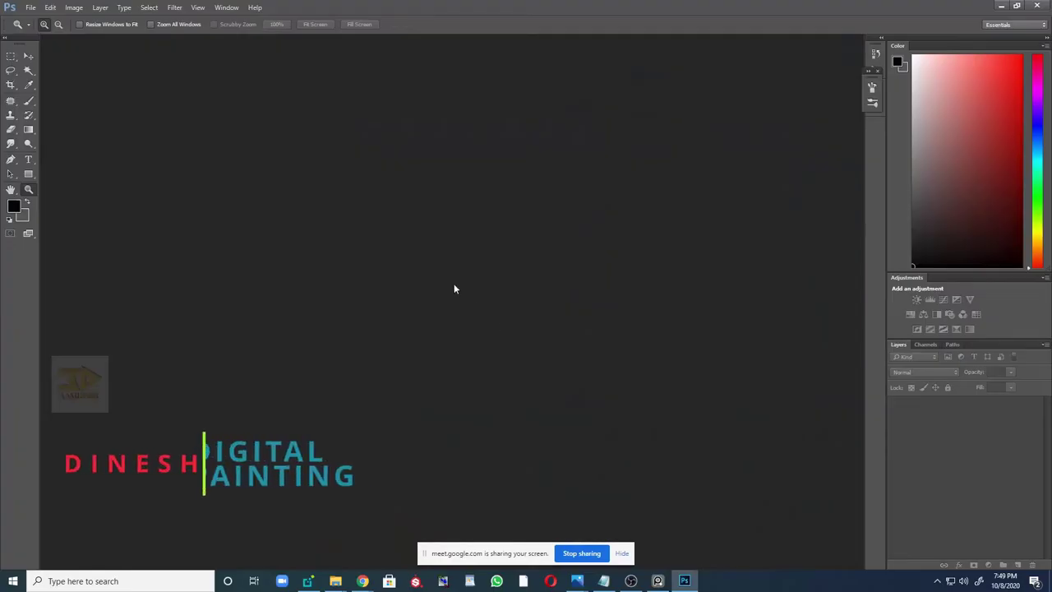
- Create a 2000 x 2000 pixel RGB document at 100 pixels/inch with a white background, and switch to the Brush tool
key(ctrl+n)
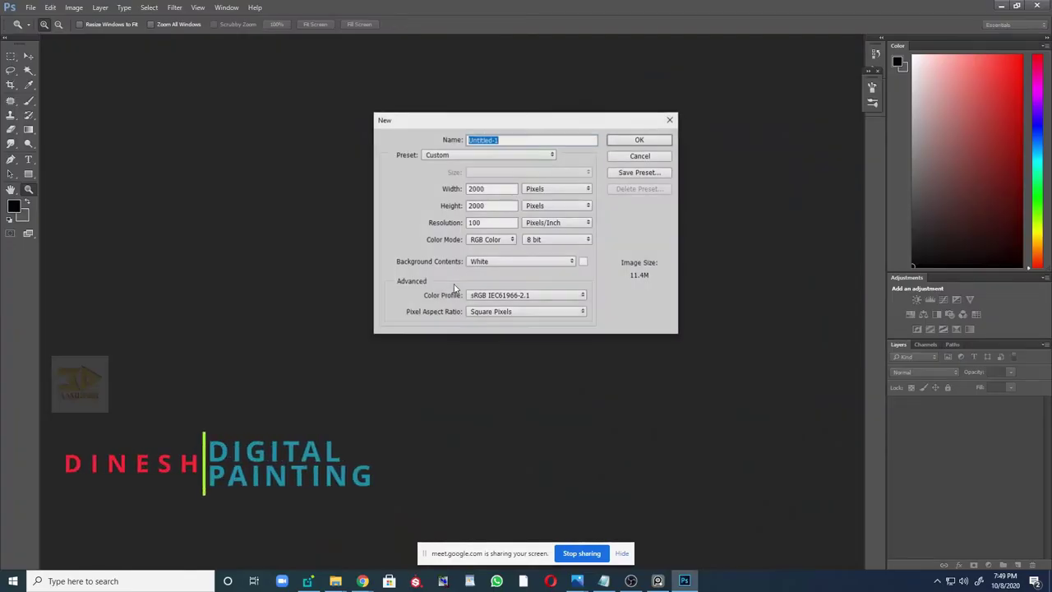
double_click(481, 222)
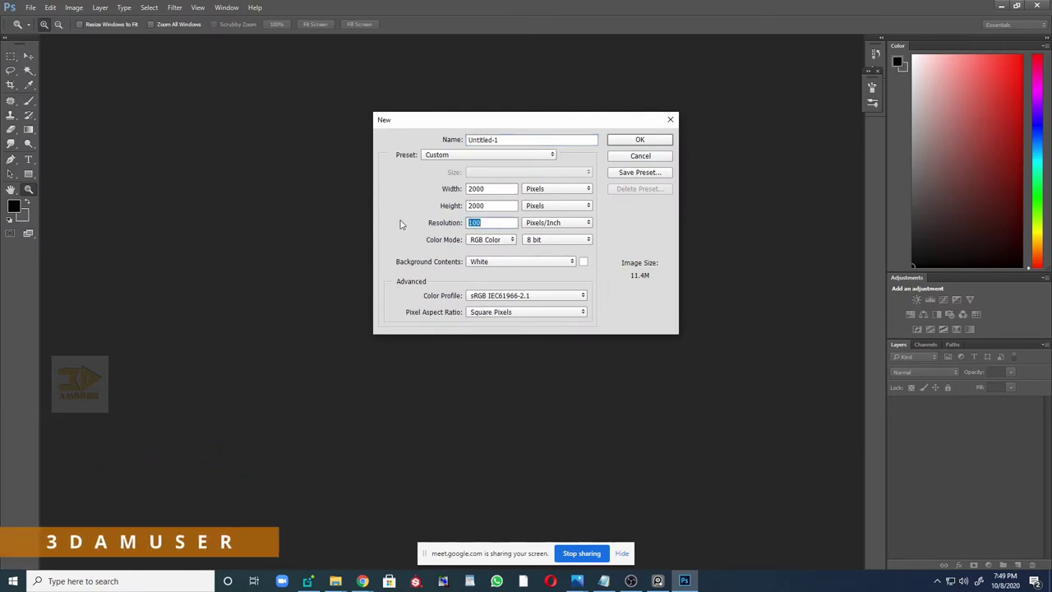
click(471, 223)
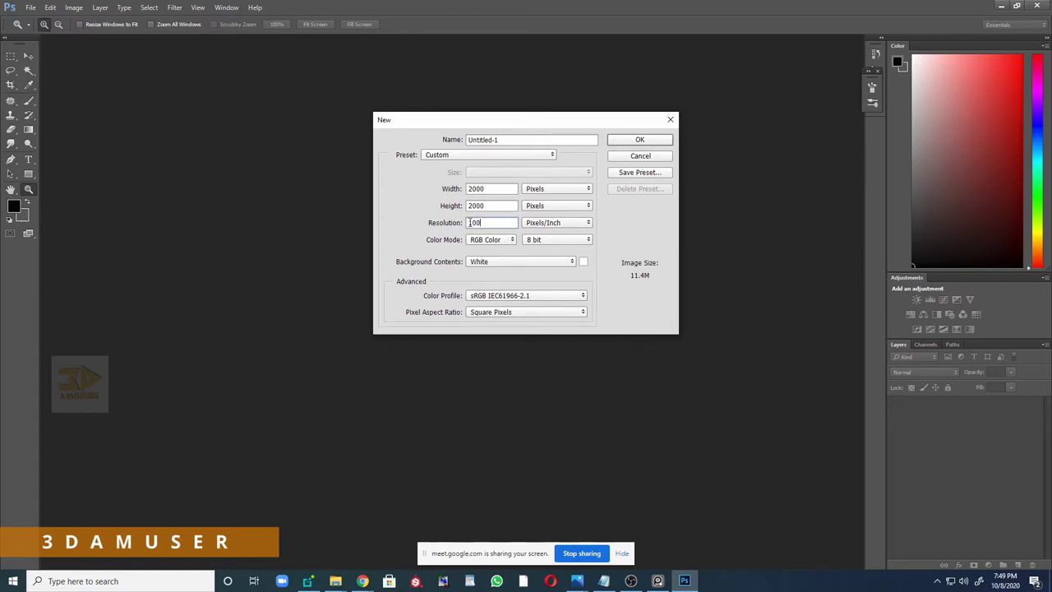
double_click(473, 223)
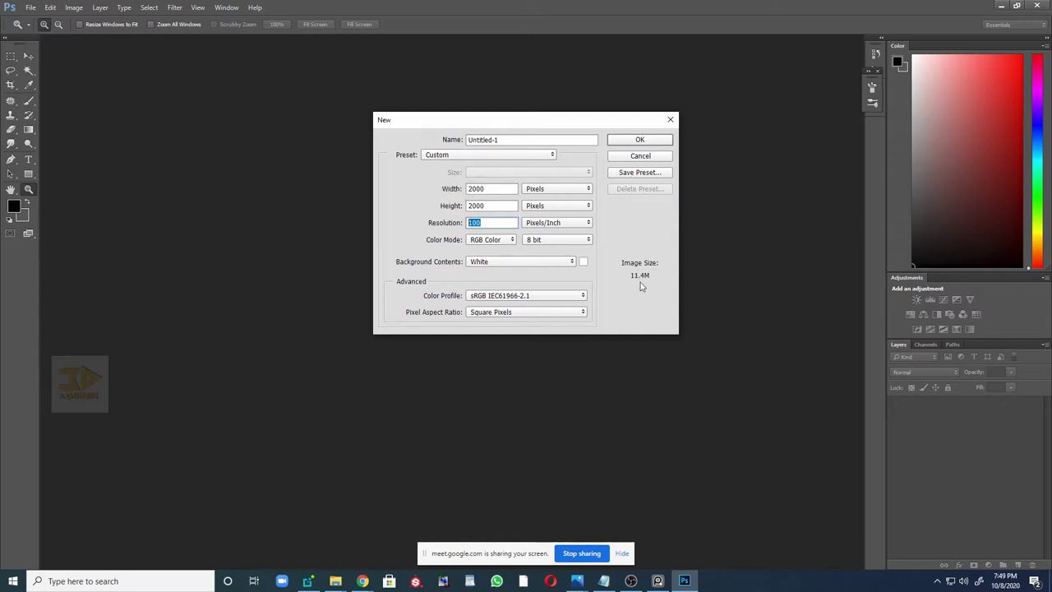
click(643, 140)
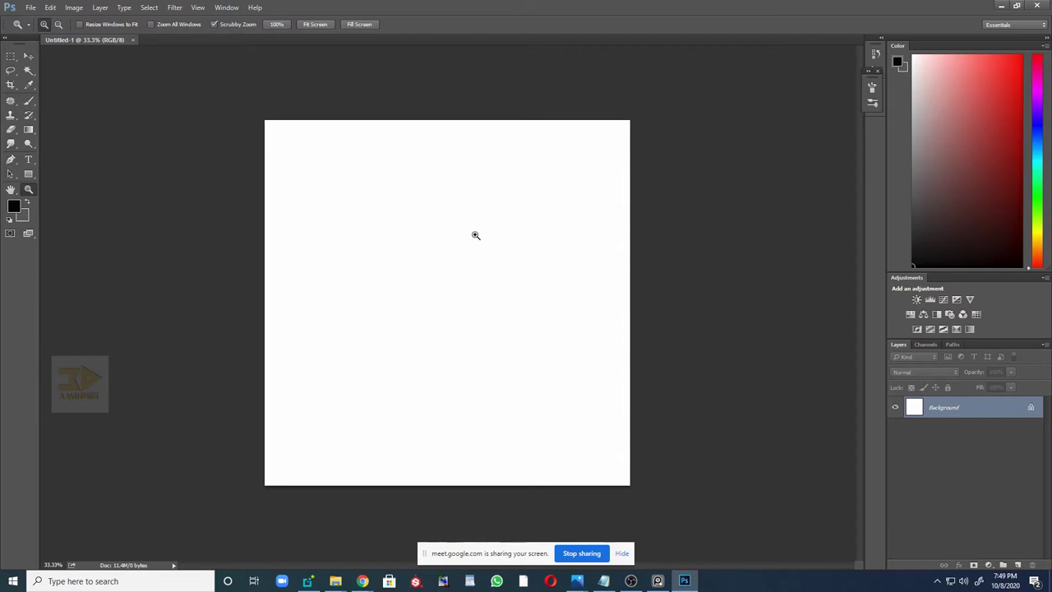
key(b)
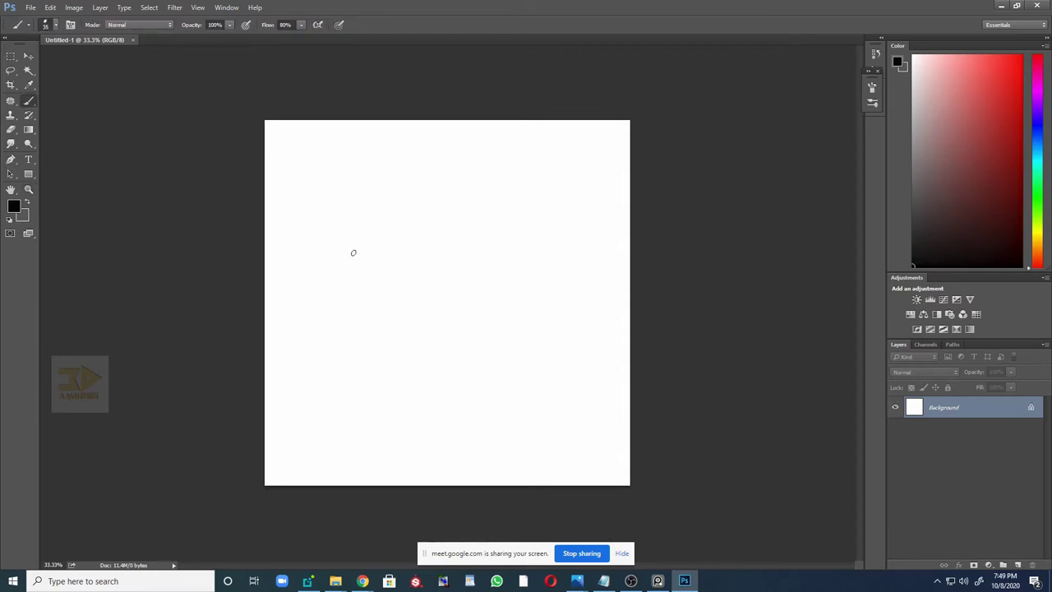
mouse_move(398, 201)
mouse_down()
mouse_move(385, 227)
mouse_move(471, 288)
mouse_up()
key(ctrl+z)
mouse_move(352, 162)
mouse_down()
mouse_move(512, 252)
mouse_move(572, 313)
mouse_up()
key(ctrl+z)
mouse_move(345, 207)
mouse_down()
mouse_move(530, 296)
mouse_move(549, 343)
mouse_up()
key(ctrl+z)
- Draw long black diagonal practice strokes across the canvas, first with brush size 35 and the rest with size 20
drag(302, 355, 637, 149)
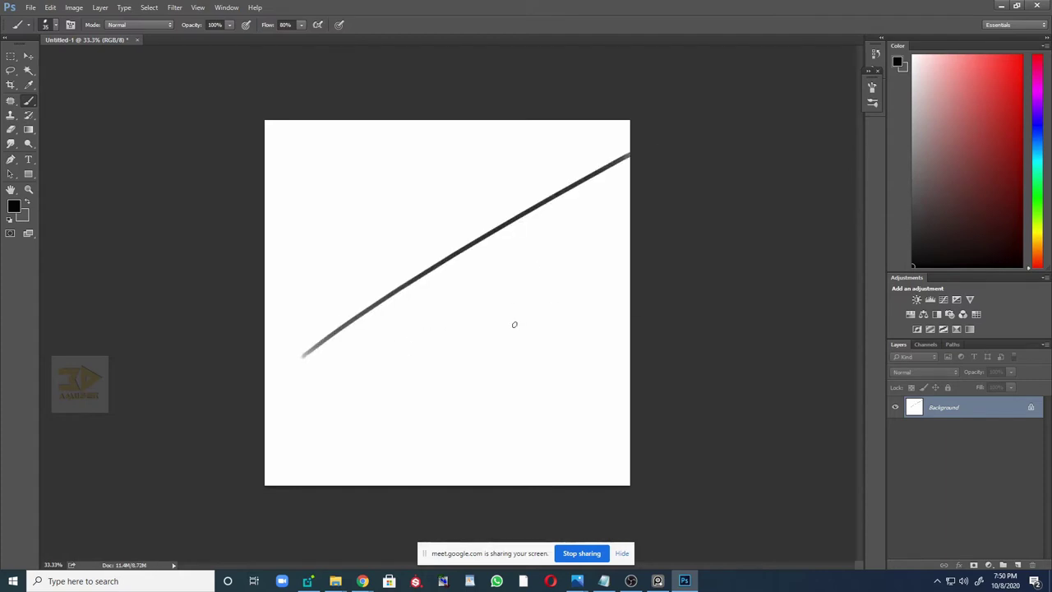
drag(311, 394, 571, 222)
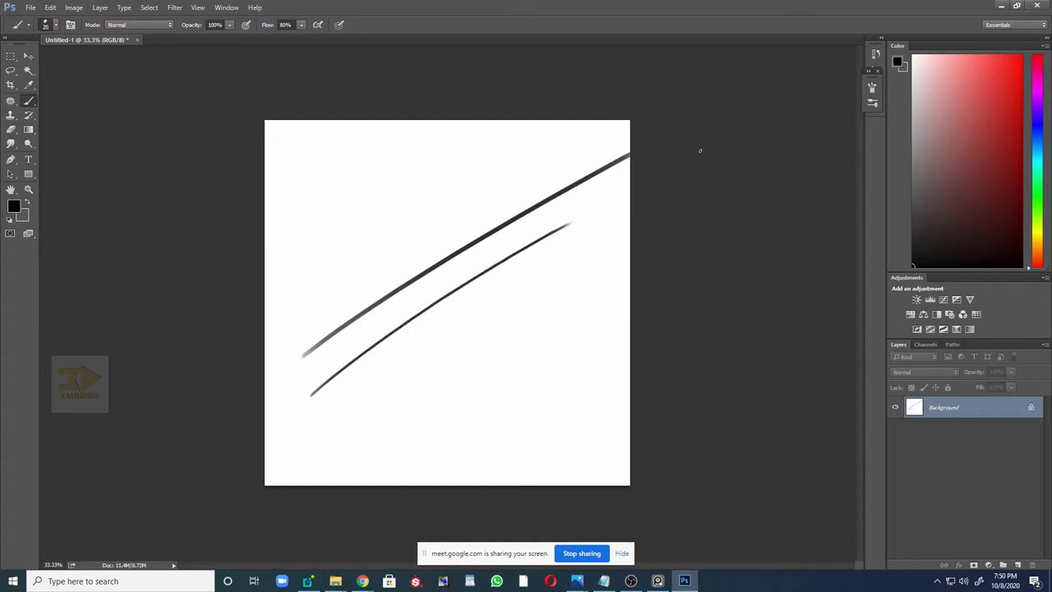
drag(387, 386, 729, 175)
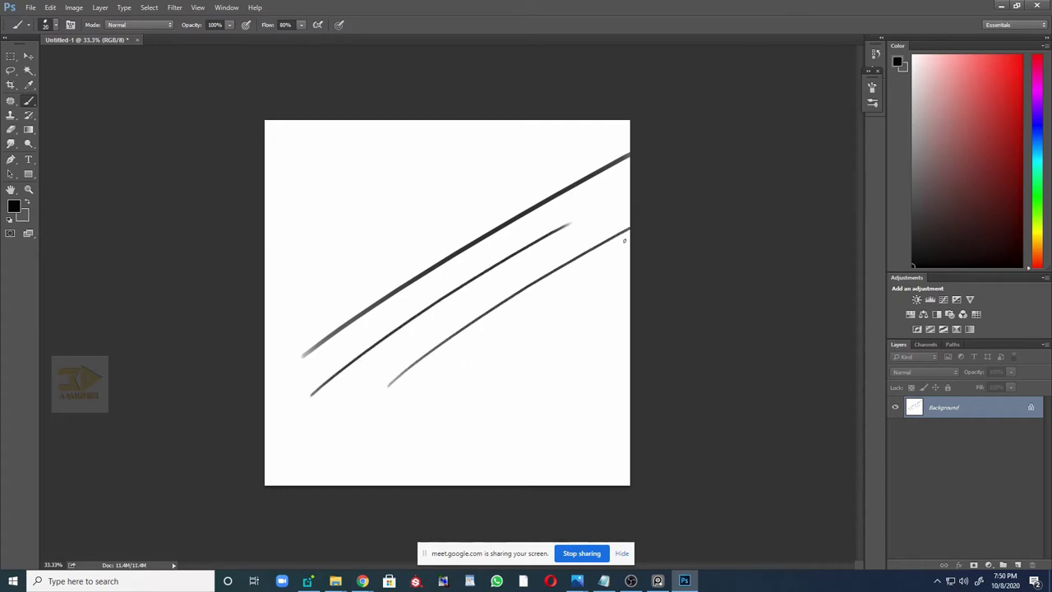
drag(372, 391, 698, 192)
mouse_move(429, 369)
mouse_down()
mouse_move(682, 234)
mouse_move(457, 391)
mouse_up()
drag(651, 275, 409, 416)
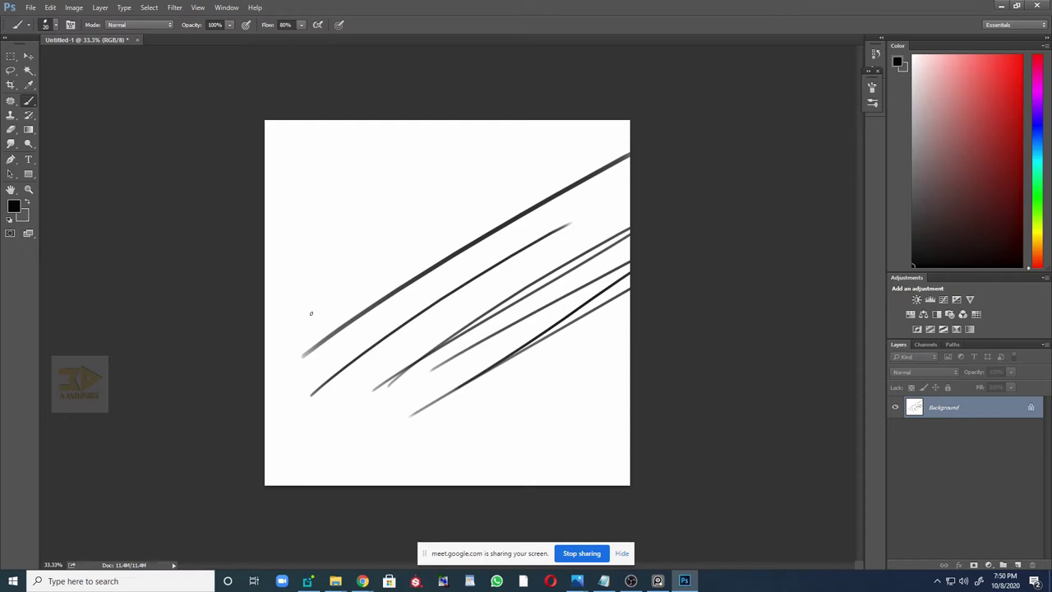
drag(308, 319, 569, 127)
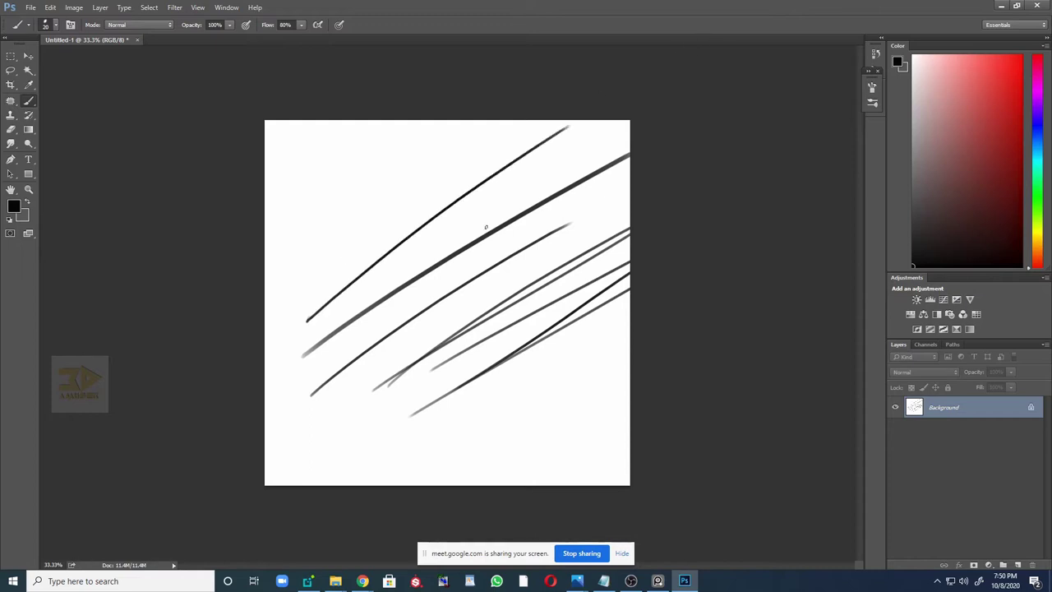
- Add shallower strokes crossing the diagonals in the upper half, including a straight horizontal line below them
drag(304, 215, 572, 163)
drag(657, 170, 350, 257)
mouse_move(658, 197)
mouse_down()
mouse_move(362, 292)
mouse_move(518, 337)
mouse_up()
mouse_move(336, 249)
mouse_down()
mouse_move(395, 235)
mouse_move(378, 233)
mouse_move(473, 247)
mouse_up()
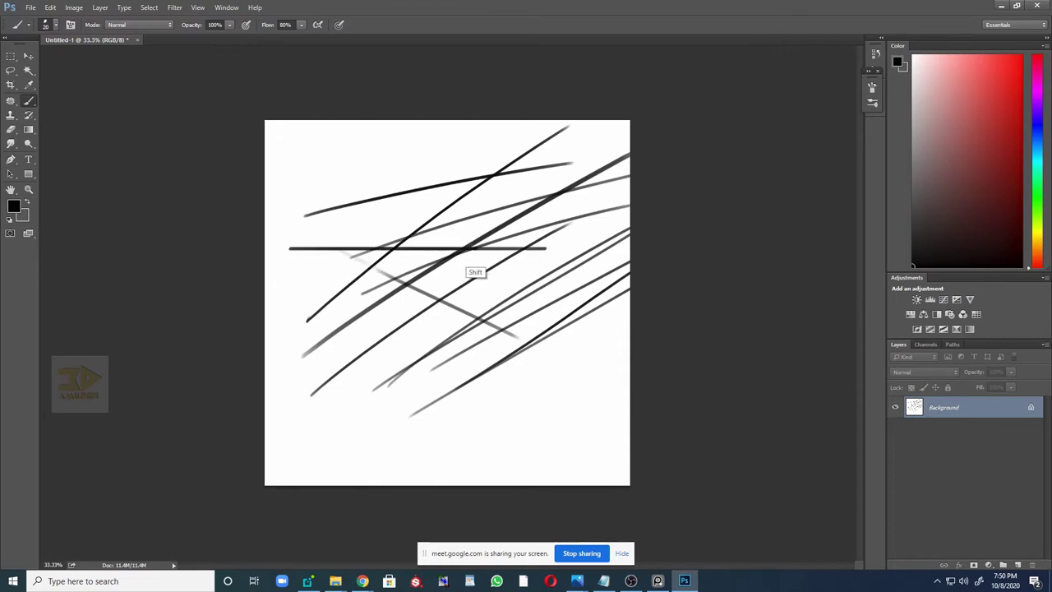
- Draw straight lines meeting in the canvas's upper-left corner and add short freehand squiggles beside them
shift+click(293, 144)
shift+click(423, 142)
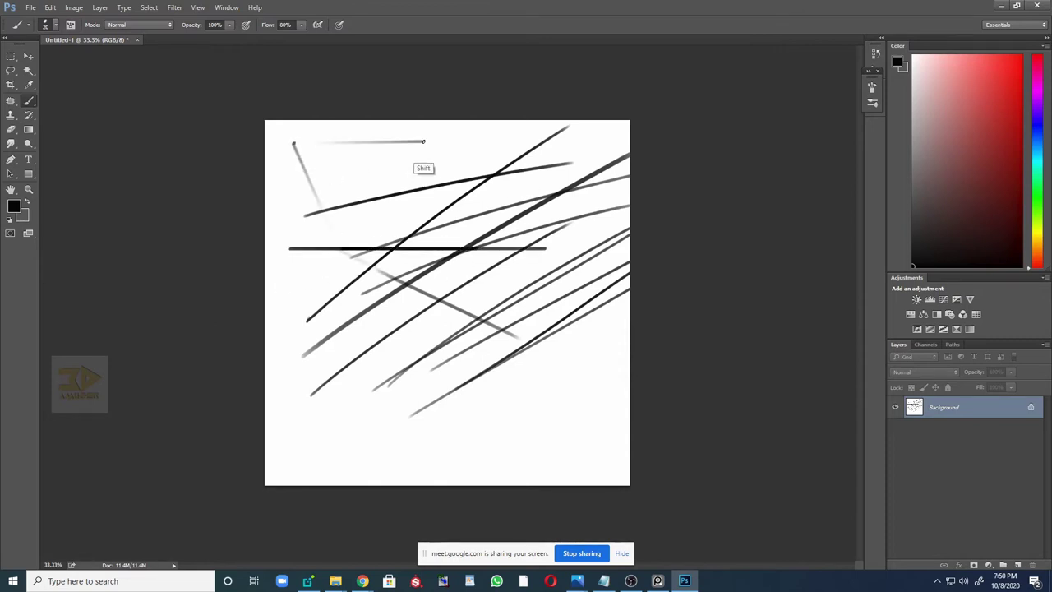
drag(293, 143, 450, 142)
drag(299, 143, 366, 153)
drag(319, 224, 301, 161)
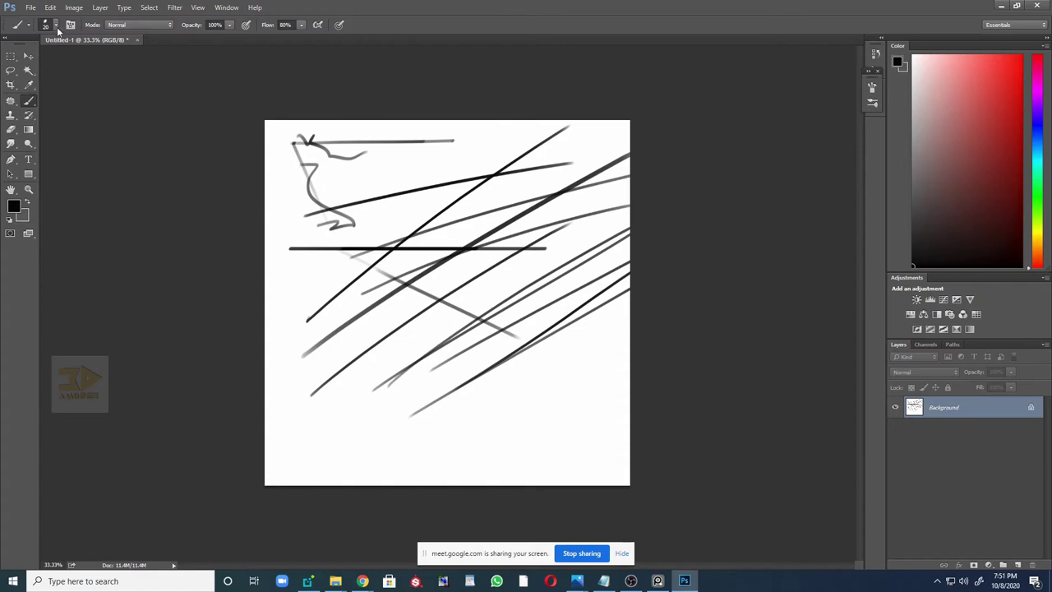
- Draw connected straight brush segments forming rough angular outlines in the lower half of the canvas
drag(518, 380, 350, 425)
mouse_move(419, 412)
mouse_down()
mouse_move(517, 411)
mouse_move(564, 446)
mouse_move(403, 443)
mouse_up()
shift+click(391, 368)
shift+click(419, 350)
shift+click(565, 370)
shift+click(549, 422)
shift+click(330, 426)
shift+click(330, 381)
shift+click(384, 320)
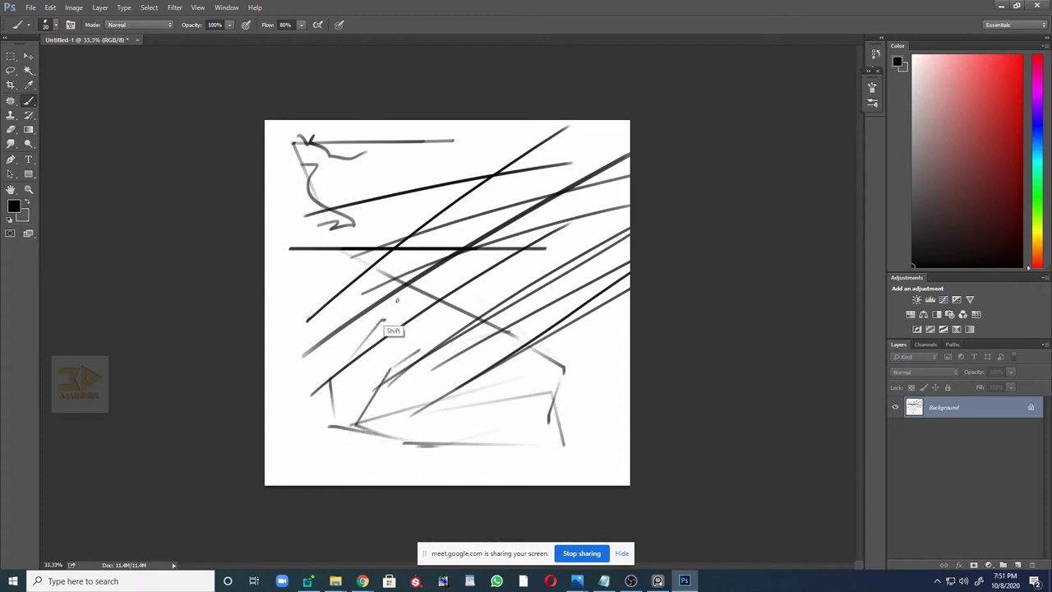
shift+click(435, 286)
shift+click(513, 374)
shift+click(433, 389)
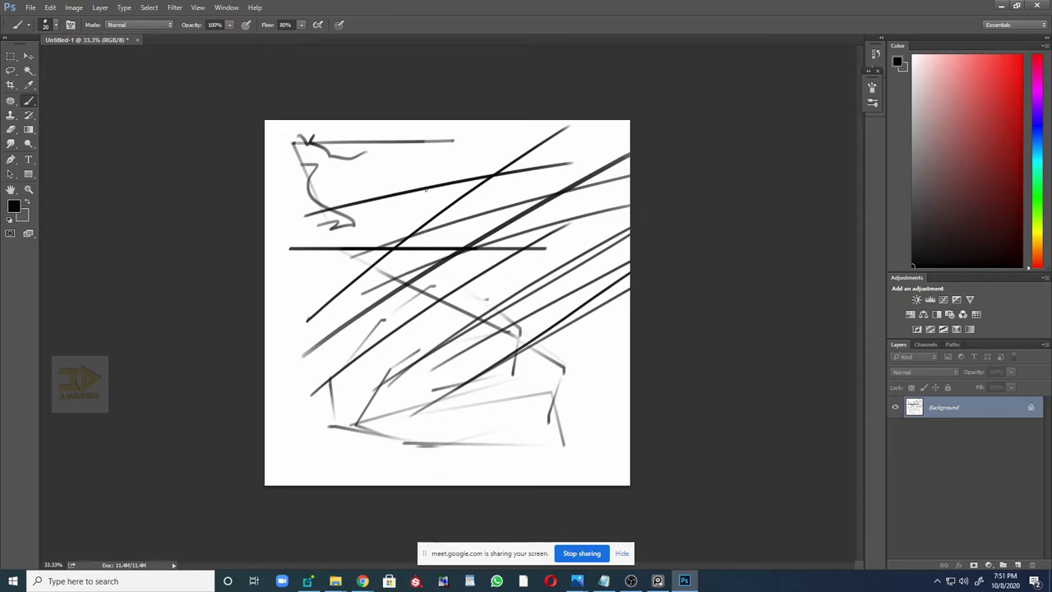
- Paint wavy and zigzag strokes across the upper, right and middle areas with varying pressure, and change the brush size to 60
mouse_move(368, 170)
mouse_down()
mouse_move(437, 189)
mouse_move(412, 165)
mouse_move(425, 166)
mouse_move(511, 200)
mouse_up()
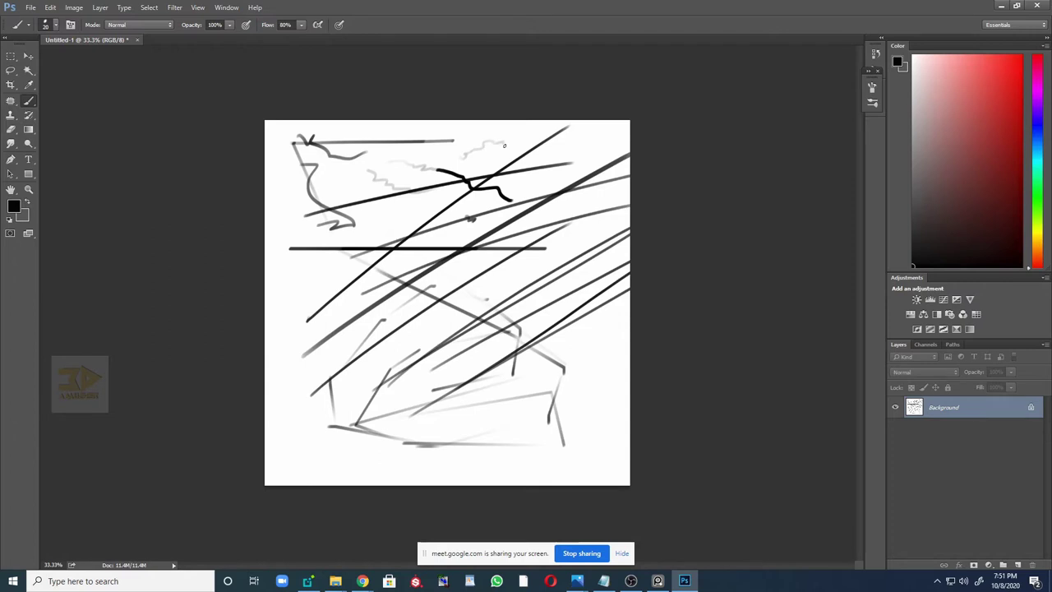
mouse_move(519, 144)
mouse_down()
mouse_move(594, 177)
mouse_move(598, 211)
mouse_move(585, 222)
mouse_move(597, 242)
mouse_move(583, 244)
mouse_move(608, 255)
mouse_move(543, 287)
mouse_move(593, 304)
mouse_up()
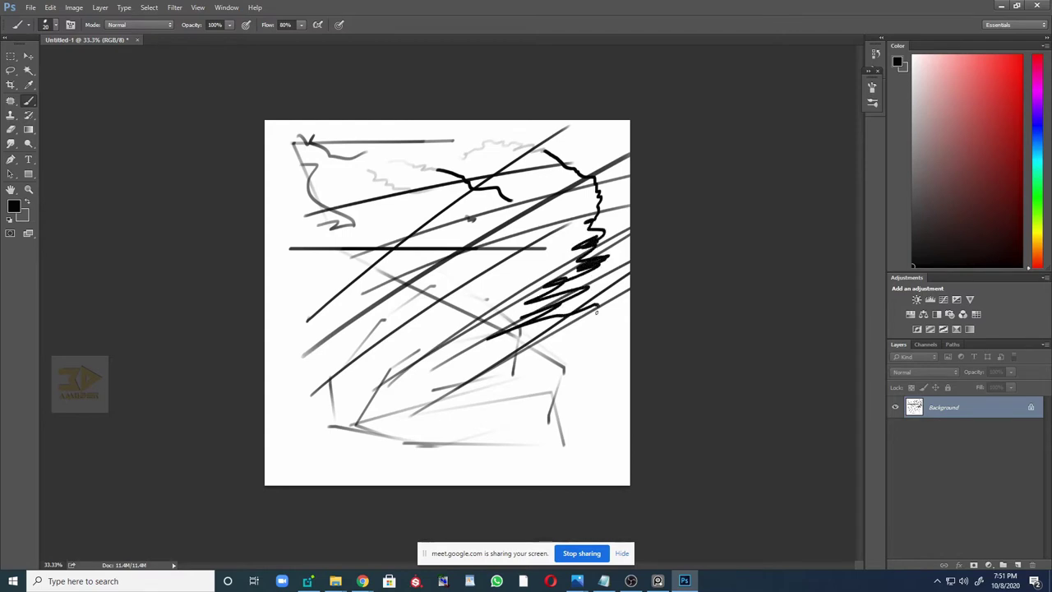
mouse_move(407, 265)
mouse_down()
mouse_move(509, 299)
mouse_move(592, 353)
mouse_up()
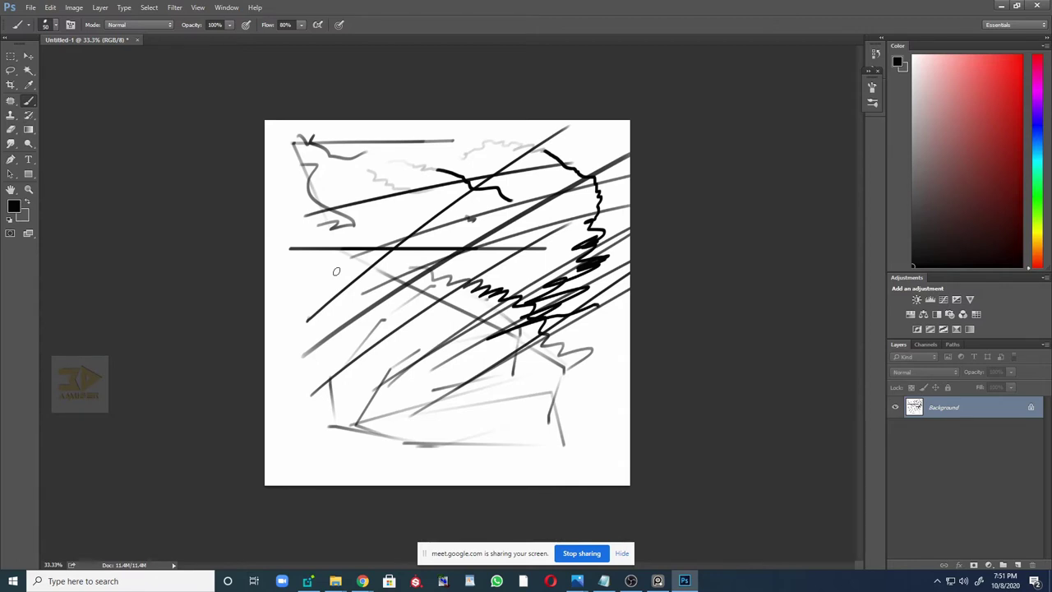
key(bracketleft)
- Review the keyboard shortcuts settings, examining the lists for tools, application menus and panel menus
click(50, 7)
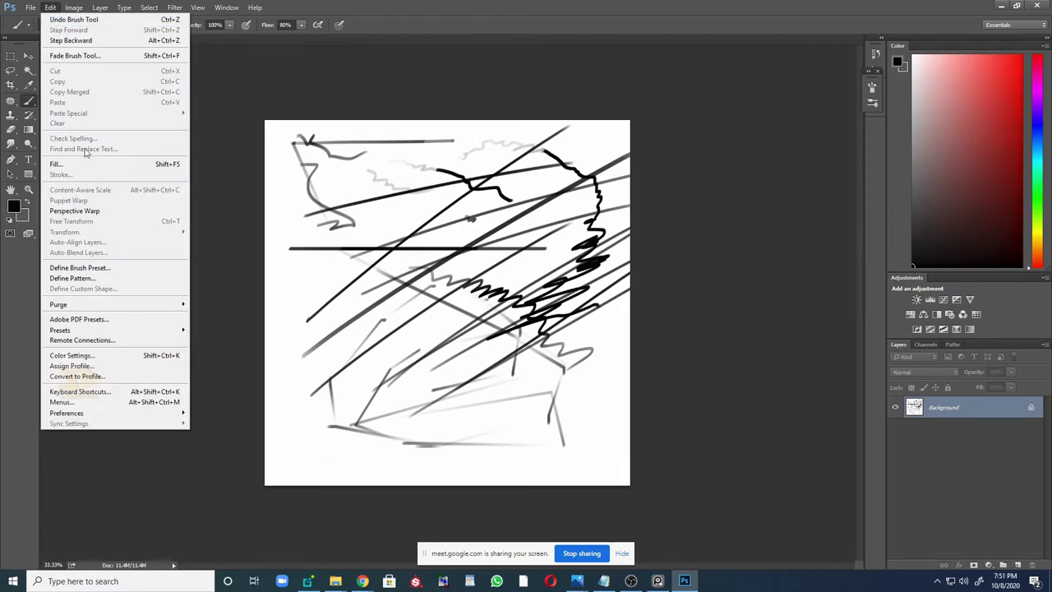
click(122, 392)
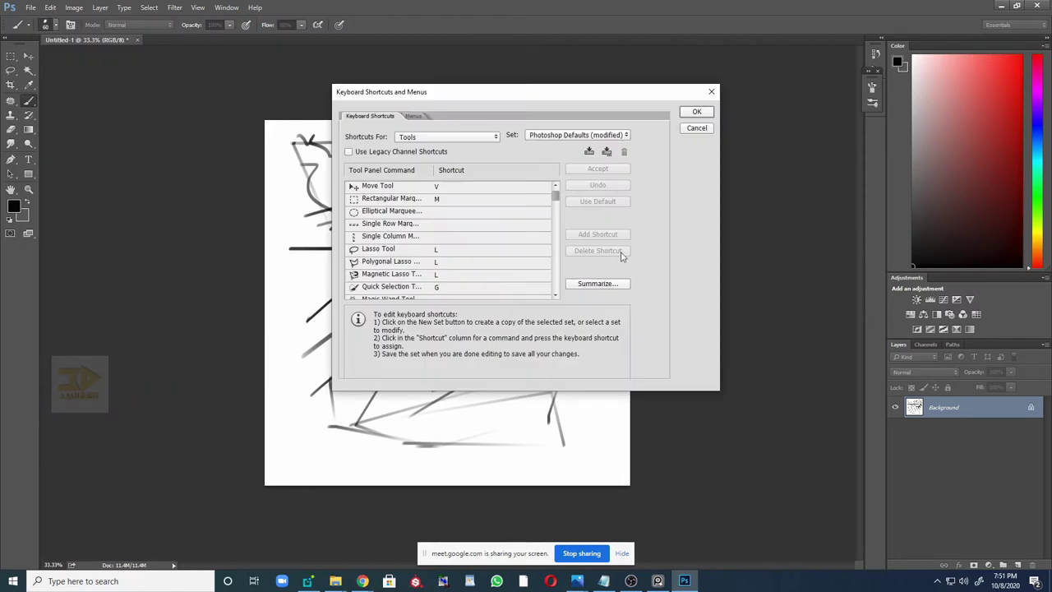
mouse_move(556, 201)
mouse_down()
mouse_move(559, 292)
mouse_move(575, 209)
mouse_up()
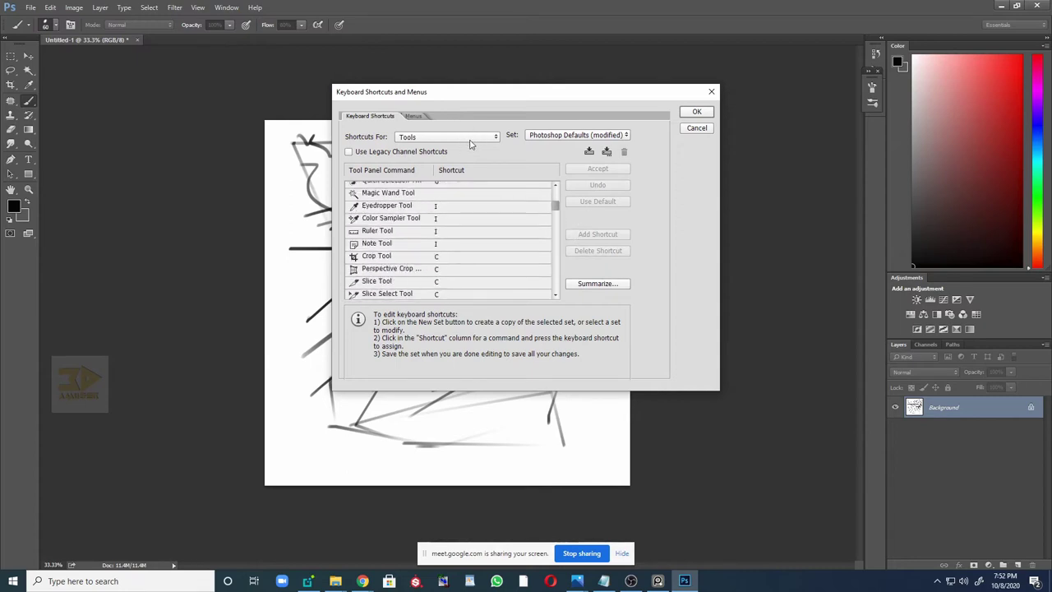
click(463, 137)
click(435, 146)
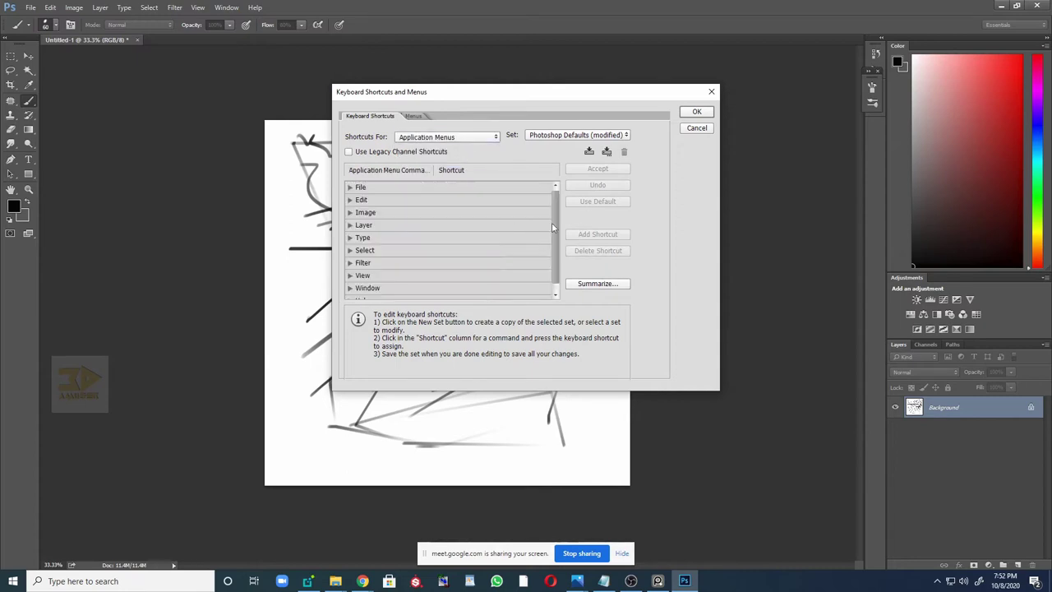
click(459, 137)
click(450, 156)
drag(557, 219, 538, 301)
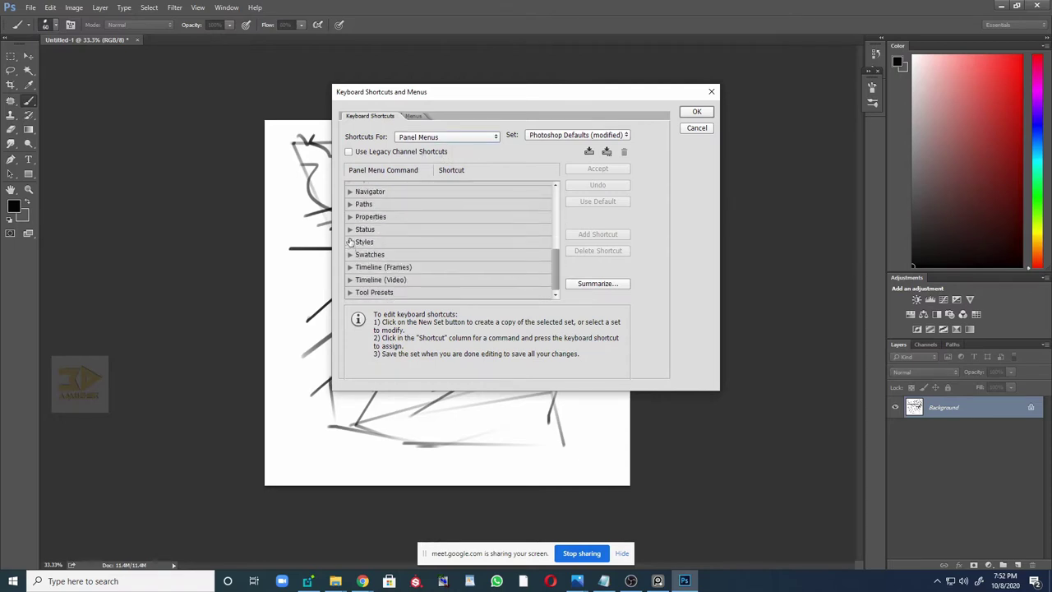
click(459, 140)
click(451, 164)
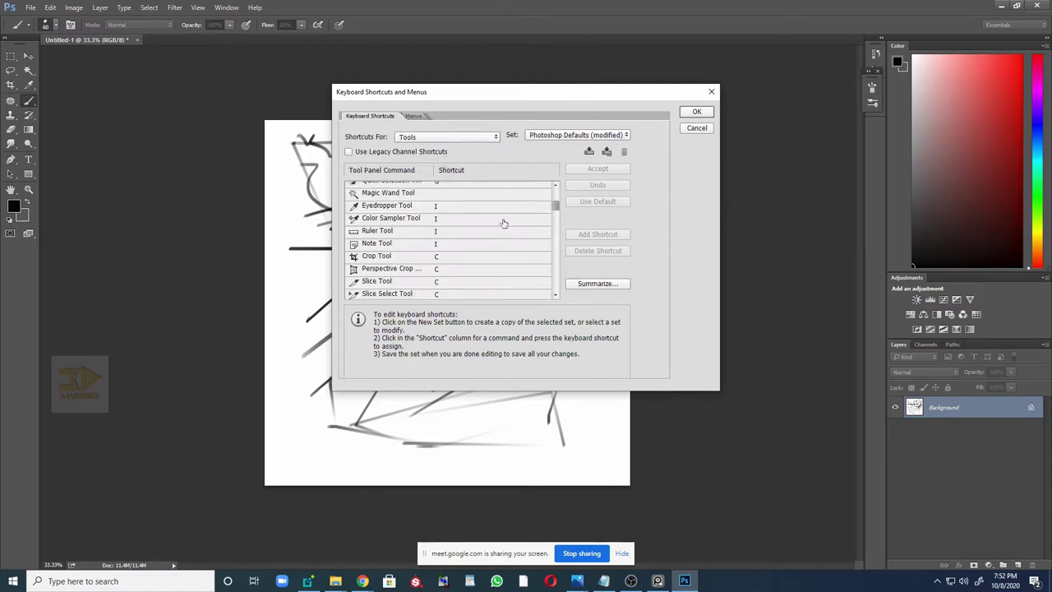
drag(557, 208, 552, 230)
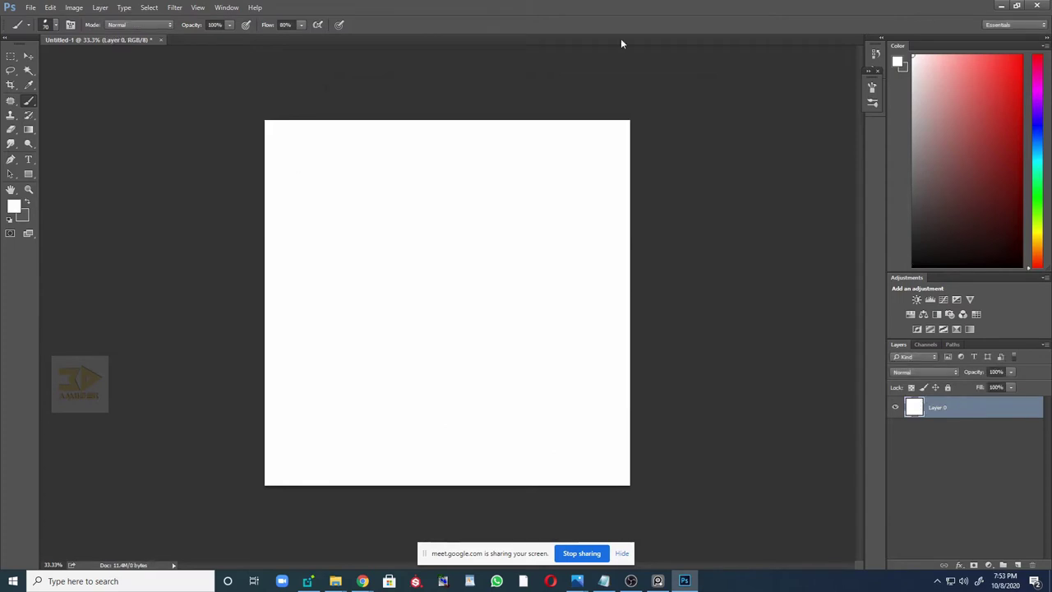
- Add a new layer above Layer 0, and set the brush to black at size 30
click(1016, 565)
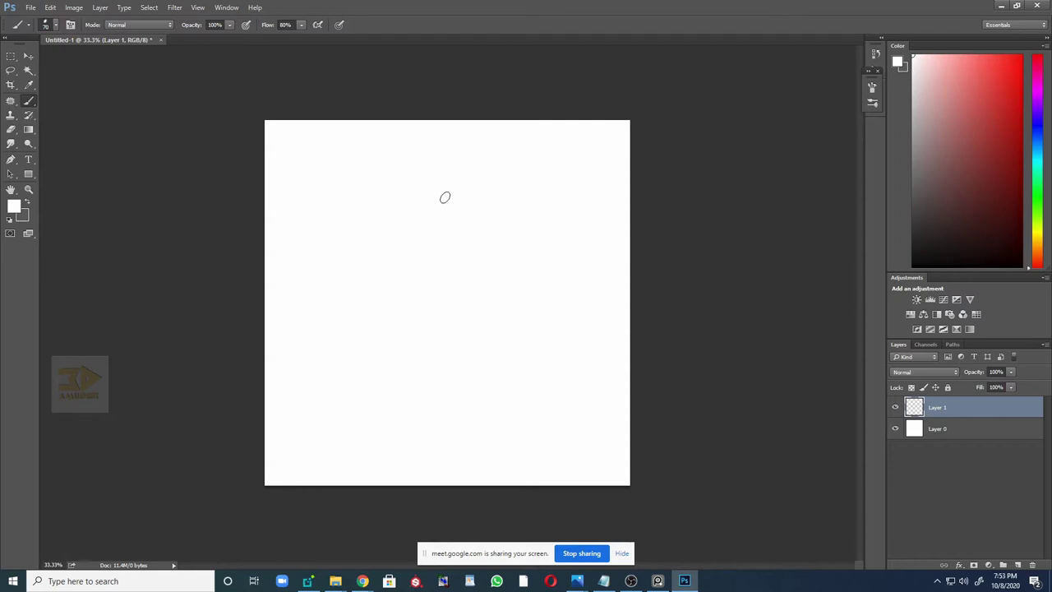
key(bracketleft)
key(bracketleft)
key(bracketright)
key(bracketright)
key(bracketright)
key(bracketright)
key(bracketright)
key(bracketright)
key(bracketleft)
key(bracketleft)
key(bracketleft)
key(bracketleft)
key(bracketleft)
key(bracketleft)
key(bracketleft)
key(bracketleft)
key(bracketleft)
key(bracketleft)
click(914, 265)
- Draw the four sides of a rough square left of the canvas centre on Layer 1
mouse_move(359, 199)
mouse_down()
mouse_move(481, 191)
mouse_move(366, 320)
mouse_up()
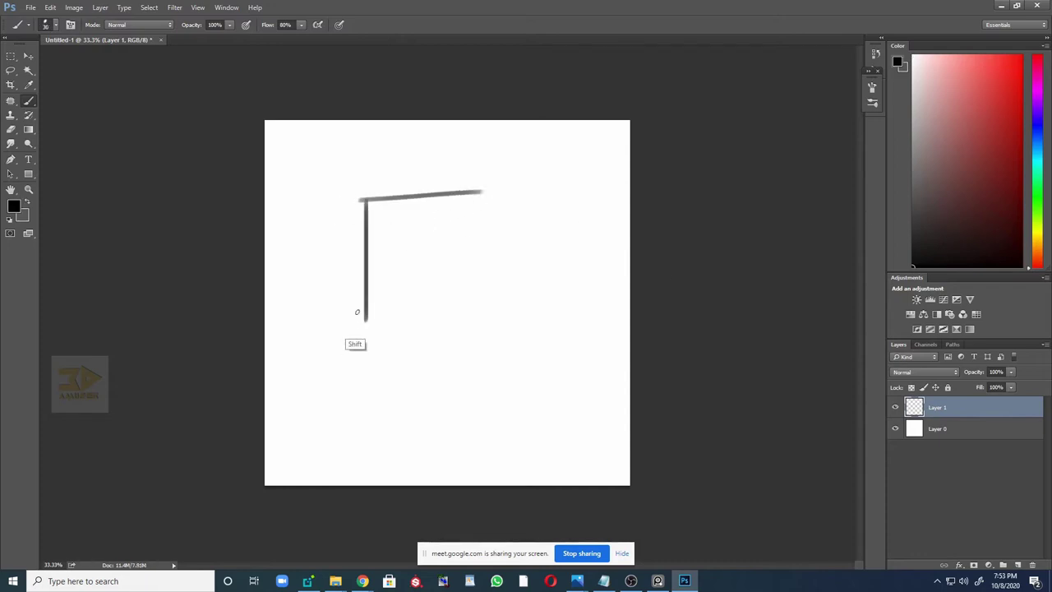
drag(477, 192, 479, 336)
drag(355, 317, 510, 315)
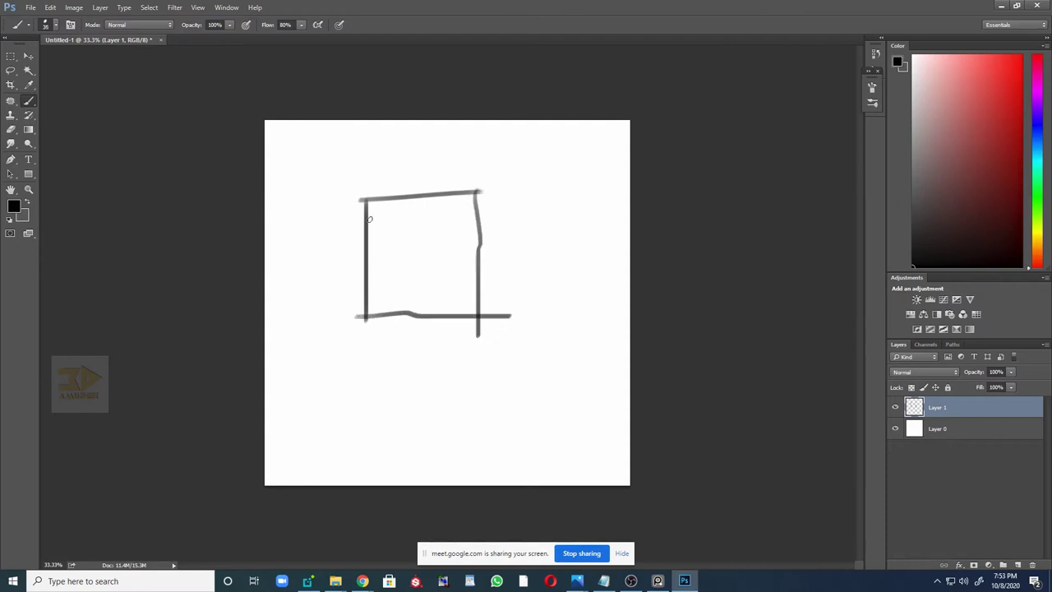
- Shade the square with hatching at brush size 35, and fill its interior using the brush enlarged to 600
mouse_move(371, 198)
mouse_down()
mouse_move(381, 222)
mouse_move(390, 211)
mouse_move(394, 230)
mouse_move(405, 212)
mouse_move(418, 225)
mouse_move(436, 196)
mouse_move(454, 214)
mouse_move(468, 202)
mouse_move(471, 215)
mouse_move(438, 224)
mouse_move(459, 215)
mouse_move(387, 228)
mouse_move(372, 216)
mouse_move(374, 254)
mouse_move(387, 260)
mouse_move(411, 232)
mouse_up()
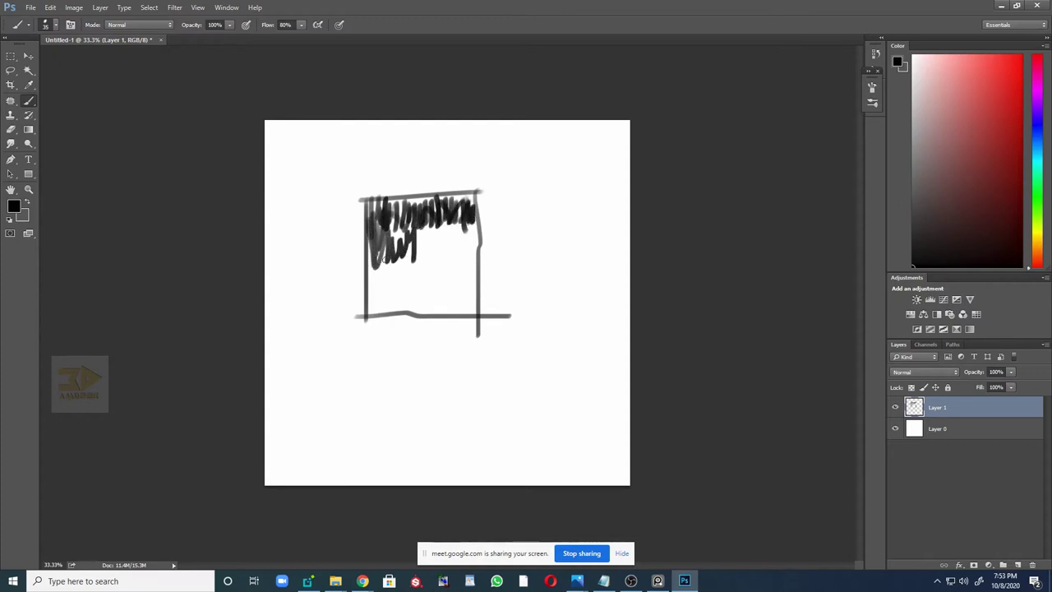
key(bracketright)
key(bracketright)
key(bracketright)
key(bracketright)
key(bracketright)
key(bracketright)
key(bracketright)
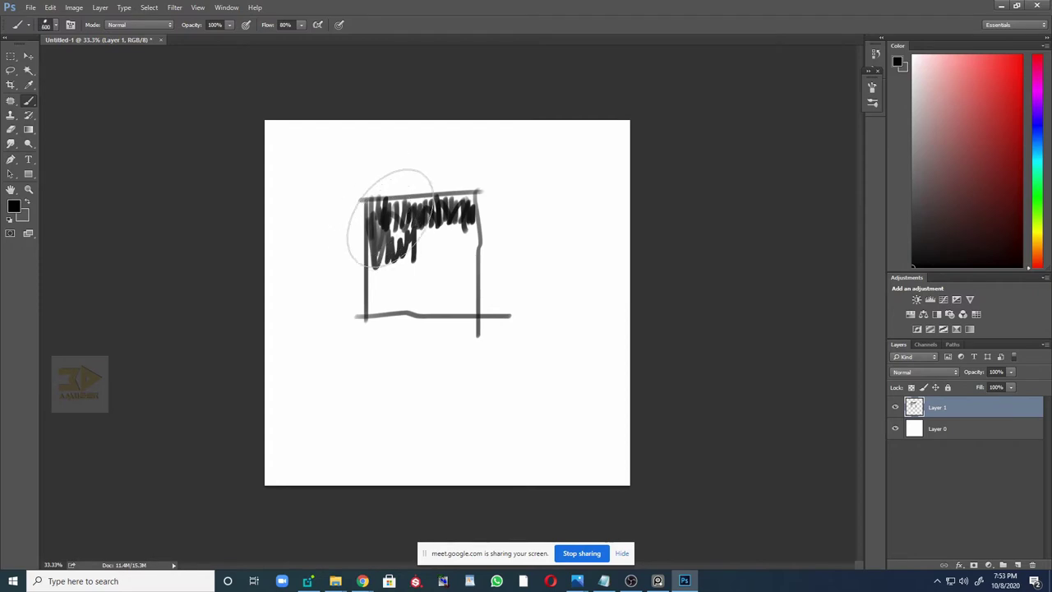
mouse_move(392, 226)
mouse_down()
mouse_move(422, 276)
mouse_move(435, 253)
mouse_move(455, 310)
mouse_move(372, 224)
mouse_move(386, 261)
mouse_move(484, 283)
mouse_up()
- Erase the paint spilling outside the square's edges to clean up its outline
key(e)
drag(481, 172, 289, 178)
mouse_move(547, 164)
mouse_down()
mouse_move(387, 170)
mouse_move(492, 199)
mouse_move(488, 188)
mouse_move(506, 430)
mouse_up()
mouse_move(516, 332)
mouse_down()
mouse_move(495, 273)
mouse_move(503, 327)
mouse_move(539, 332)
mouse_move(286, 322)
mouse_move(551, 338)
mouse_move(513, 320)
mouse_move(439, 327)
mouse_move(361, 278)
mouse_up()
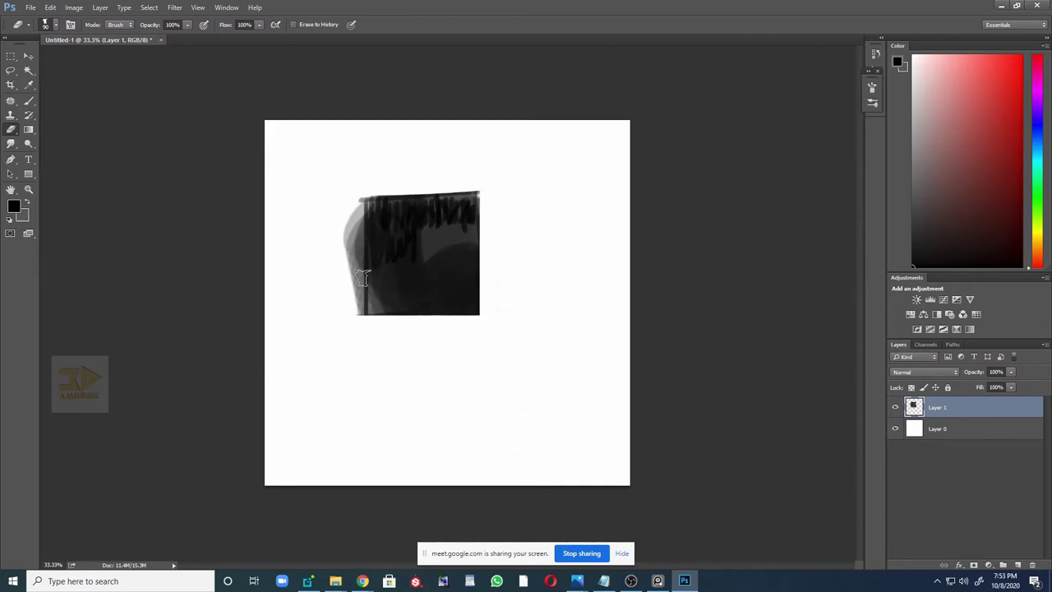
drag(348, 190, 350, 304)
- Paint large overlapping gray dabs to the right of the square, and thick strokes above them at brush size 100
key(b)
mouse_move(509, 291)
mouse_down()
mouse_move(551, 291)
mouse_move(520, 346)
mouse_move(497, 329)
mouse_up()
key(bracketleft)
key(bracketleft)
key(bracketleft)
key(bracketleft)
key(bracketleft)
key(bracketleft)
mouse_move(541, 183)
mouse_down()
mouse_move(538, 218)
mouse_move(588, 188)
mouse_move(600, 233)
mouse_up()
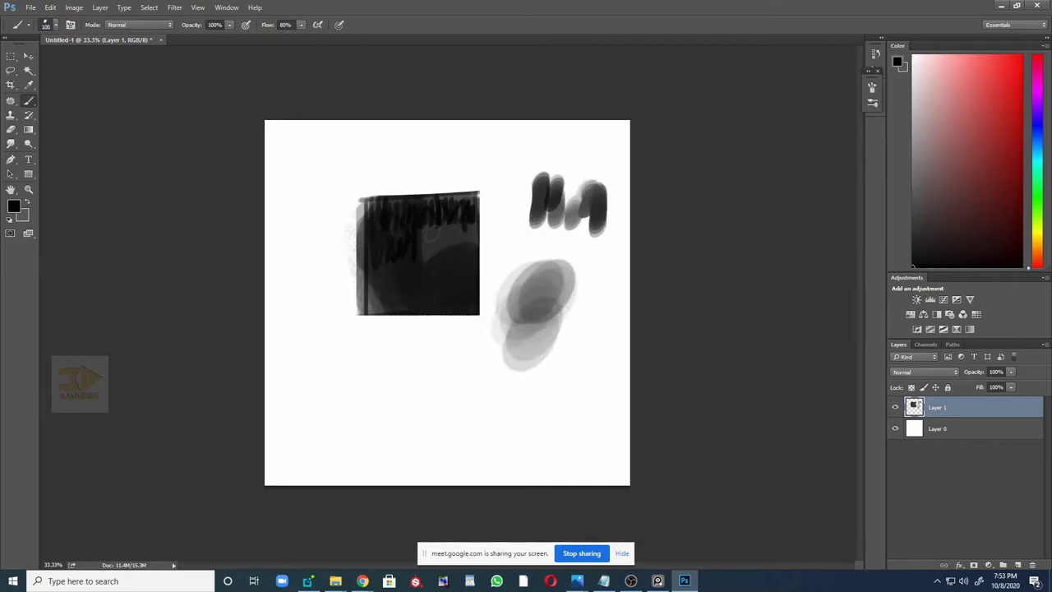
- Add finer strokes inside the square and at the canvas's upper right with a smaller brush, and toggle Layer 1's visibility off and on
key(bracketleft)
key(bracketleft)
mouse_move(403, 235)
mouse_down()
mouse_move(465, 258)
mouse_move(426, 253)
mouse_up()
key(bracketleft)
mouse_move(591, 132)
mouse_down()
mouse_move(568, 168)
mouse_move(557, 159)
mouse_move(592, 164)
mouse_up()
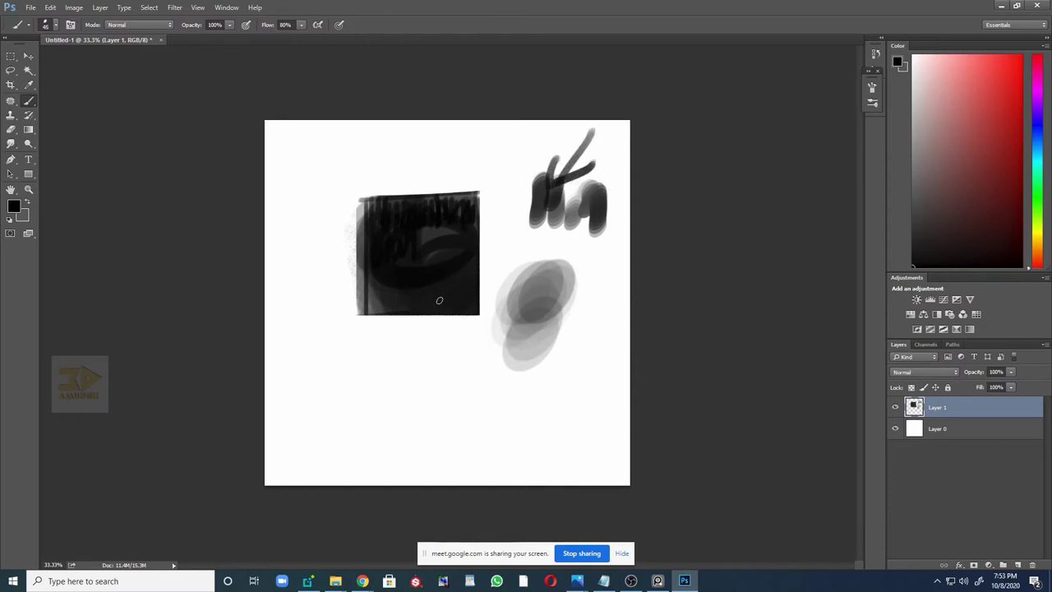
click(895, 407)
click(896, 408)
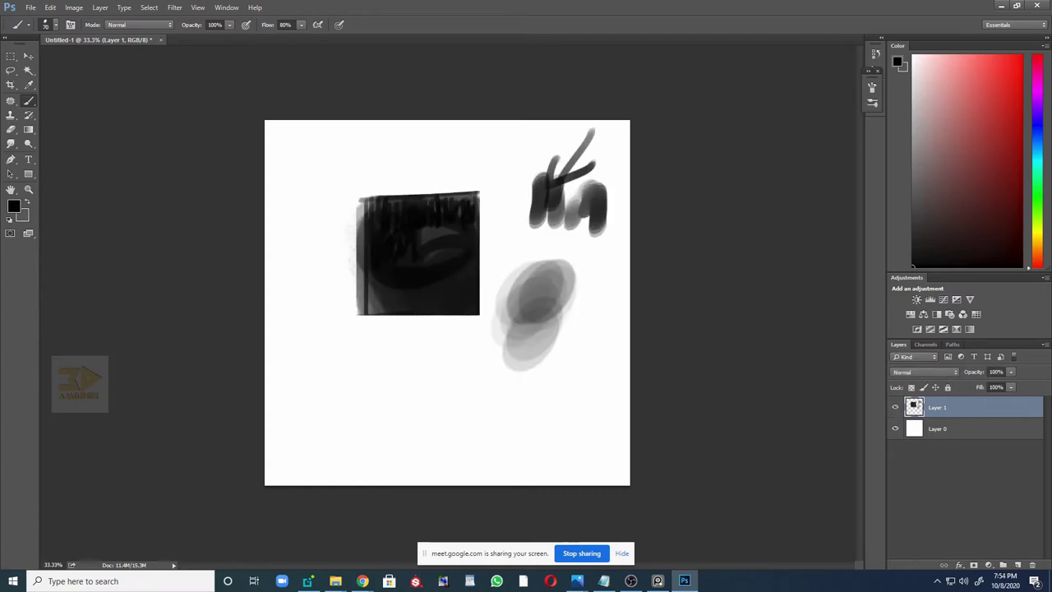
- Delete Layer 1 with its practice strokes and fit the blank canvas back in view for brush work
click(1032, 565)
click(502, 214)
key(z)
key(ctrl+0)
click(489, 283)
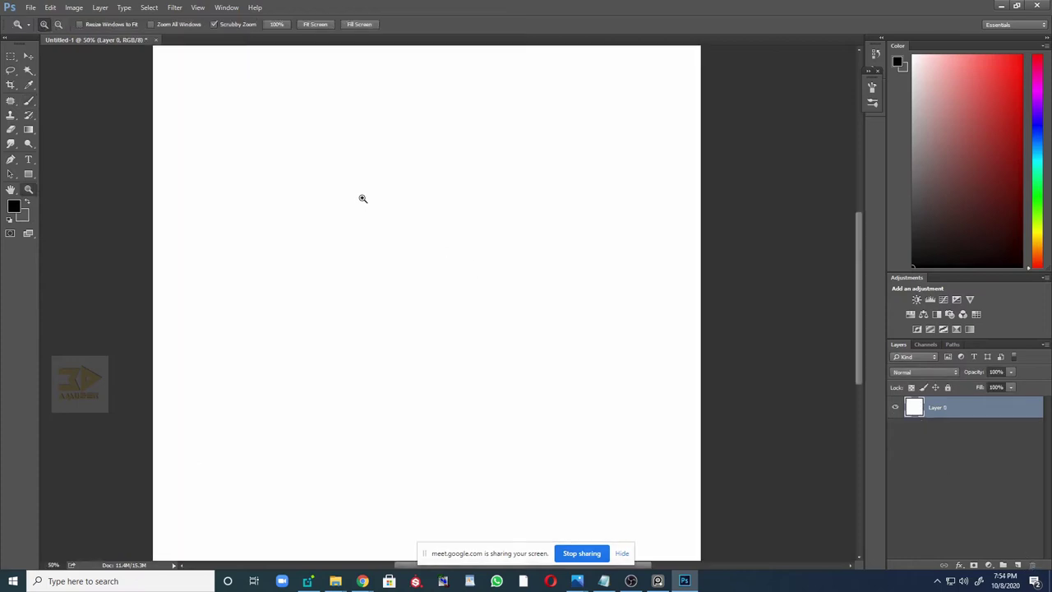
alt+click(391, 227)
key(b)
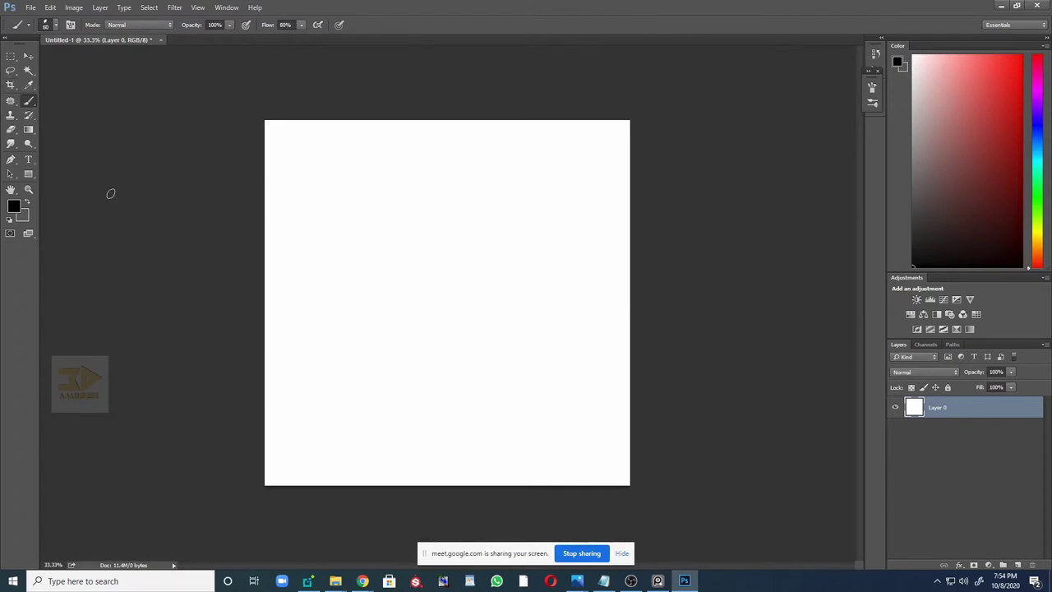
- Select a circular area in the upper-left part of the canvas with the Elliptical Marquee tool
click(11, 56)
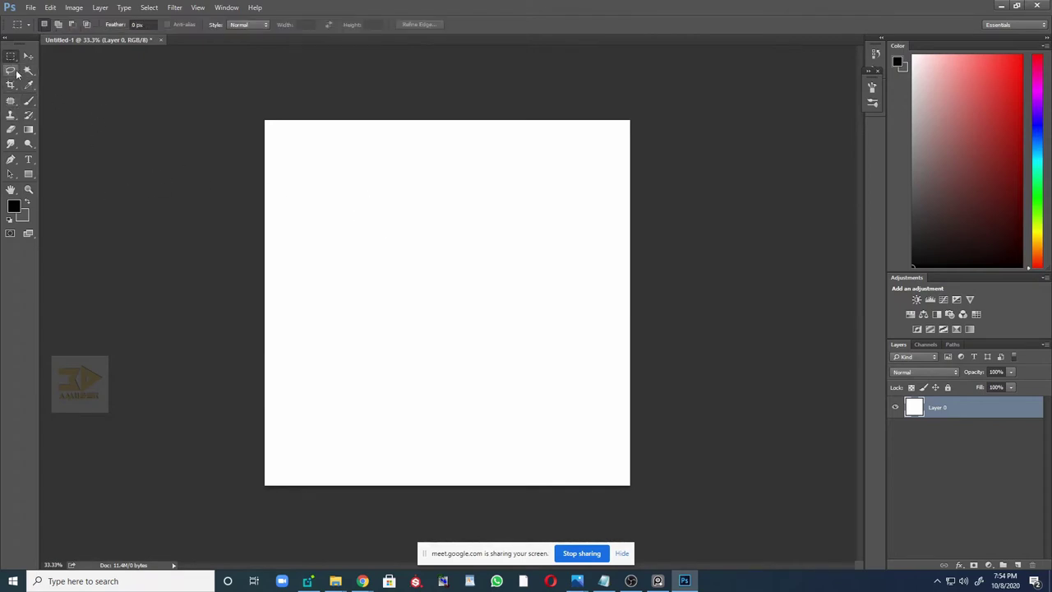
right_click(15, 63)
click(40, 56)
right_click(7, 62)
click(49, 67)
drag(324, 200, 436, 312)
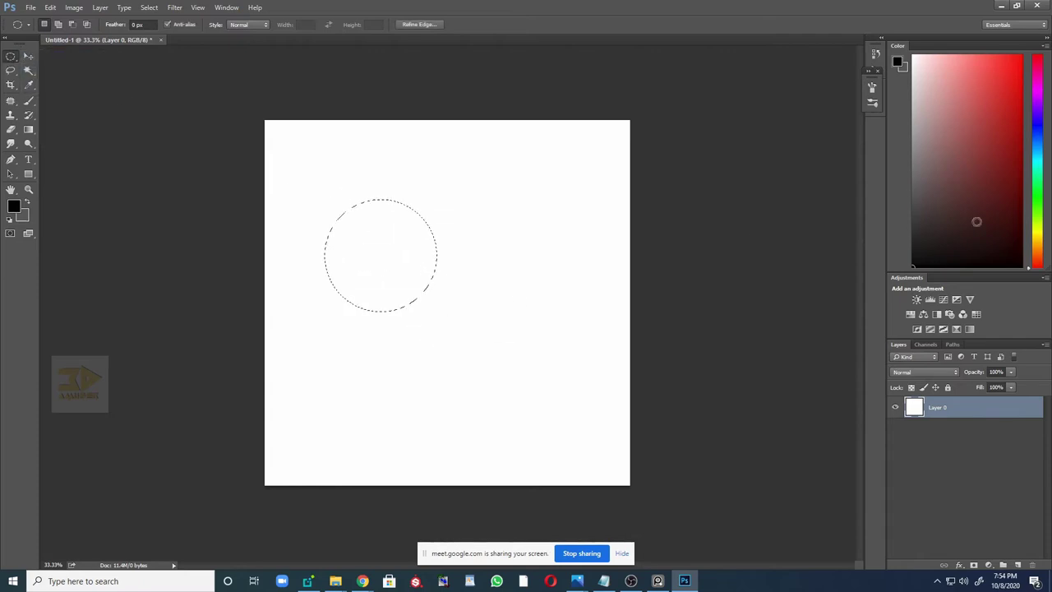
key(alt)
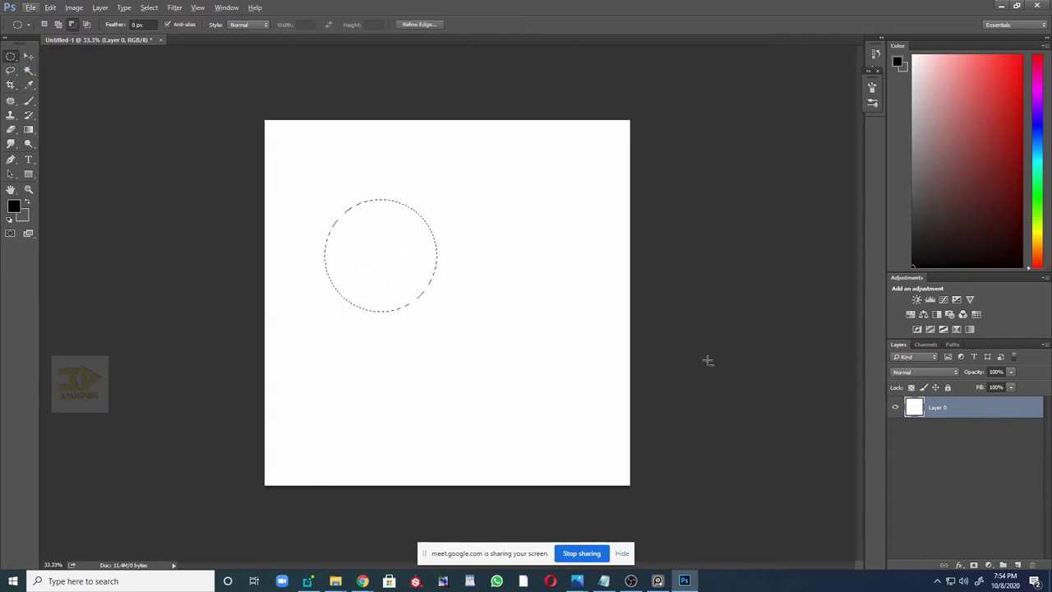
- Add a new layer above Layer 0 and fill the circular selection with black
click(1017, 565)
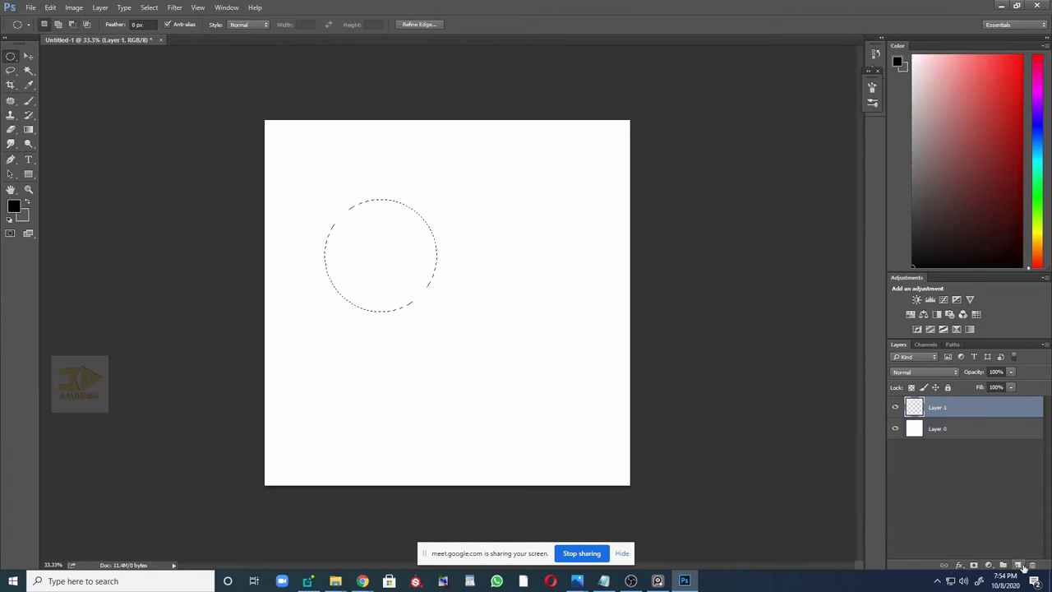
drag(938, 246, 869, 279)
key(alt+BackSpace)
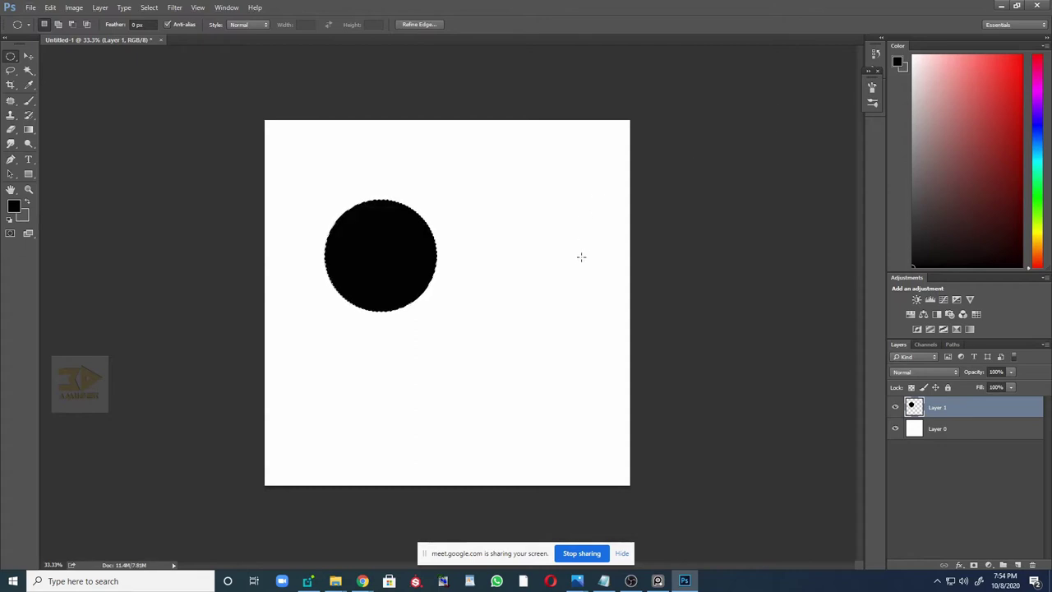
- Try a small elliptical selection up and right of the black circle, and a single-row marquee selection
drag(467, 152, 518, 207)
right_click(10, 57)
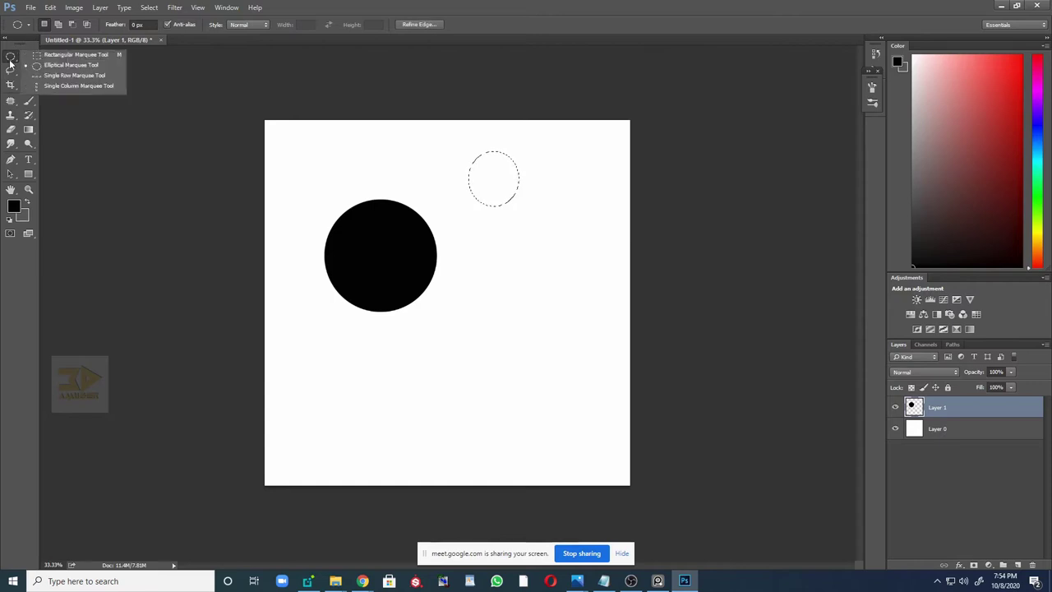
click(60, 77)
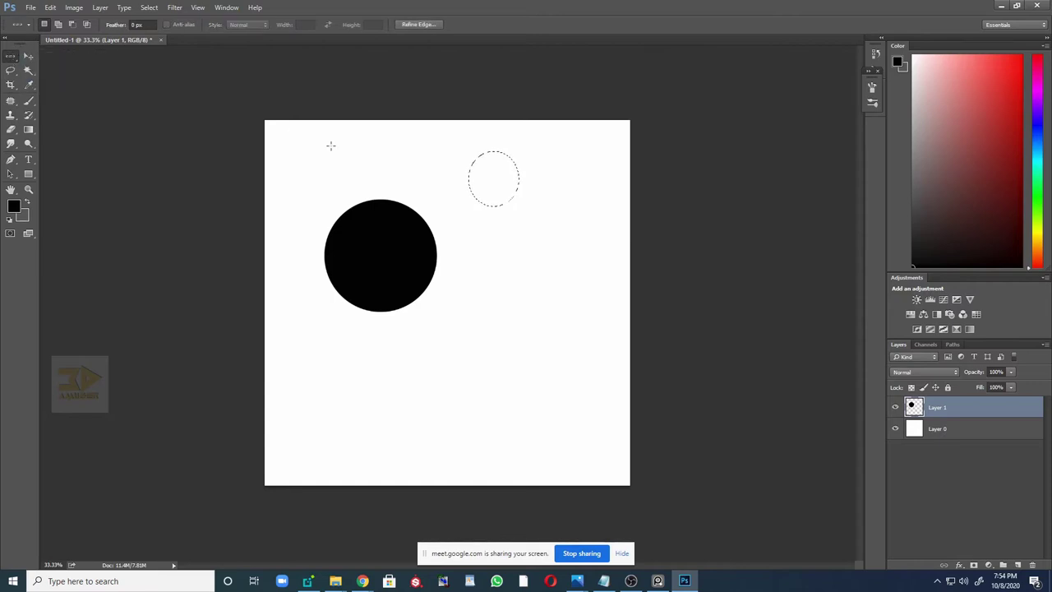
click(362, 162)
click(531, 269)
- Outline three freehand areas beside and below the circle with the Lasso tool and fill them with black
click(11, 70)
click(78, 116)
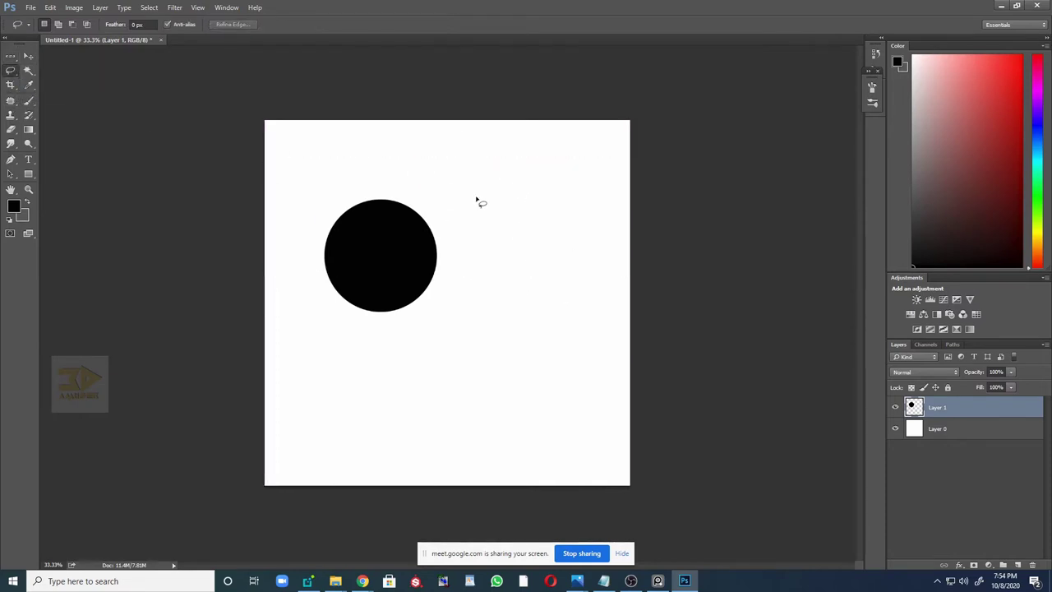
mouse_move(462, 231)
mouse_down()
mouse_move(472, 175)
mouse_move(493, 161)
mouse_up()
mouse_move(546, 268)
mouse_down()
mouse_move(488, 345)
mouse_move(543, 283)
mouse_up()
mouse_move(401, 366)
mouse_down()
mouse_move(376, 411)
mouse_move(403, 401)
mouse_up()
mouse_move(500, 386)
mouse_down()
mouse_move(474, 422)
mouse_move(453, 380)
mouse_up()
key(alt+BackSpace)
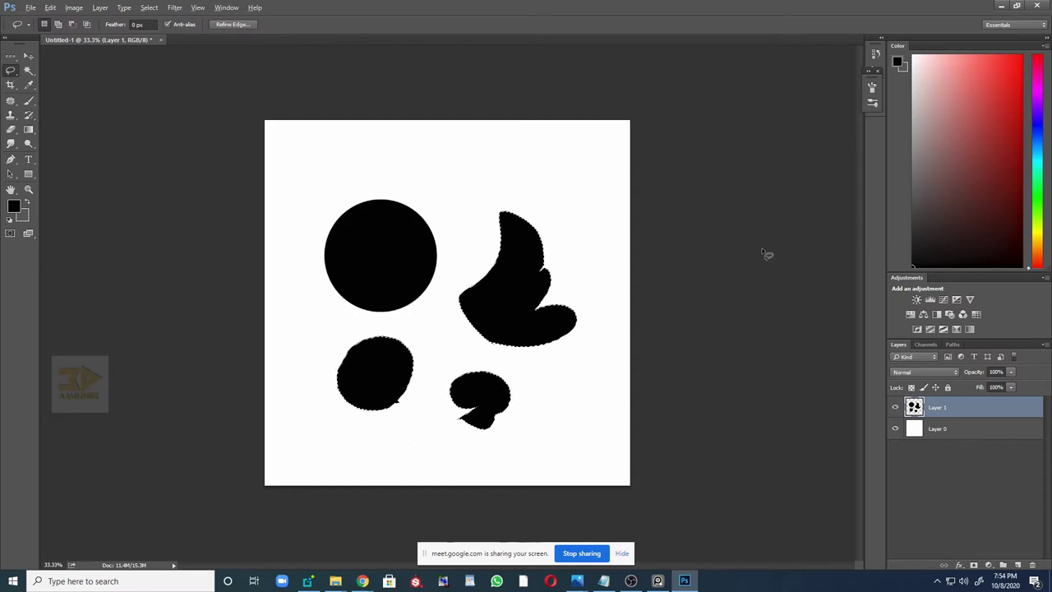
- Lasso and fill with black a small oval near the canvas top and a thin stem on the large irregular shape, and deselect
mouse_move(475, 182)
mouse_down()
mouse_move(446, 170)
mouse_move(474, 185)
mouse_up()
key(alt+BackSpace)
key(ctrl+d)
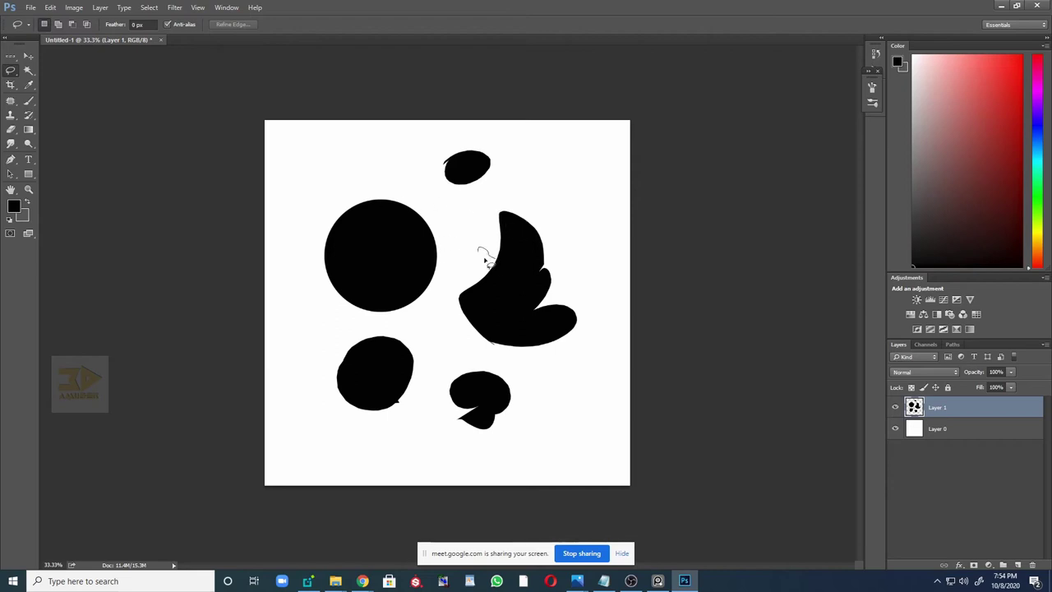
drag(485, 260, 498, 267)
key(alt+BackSpace)
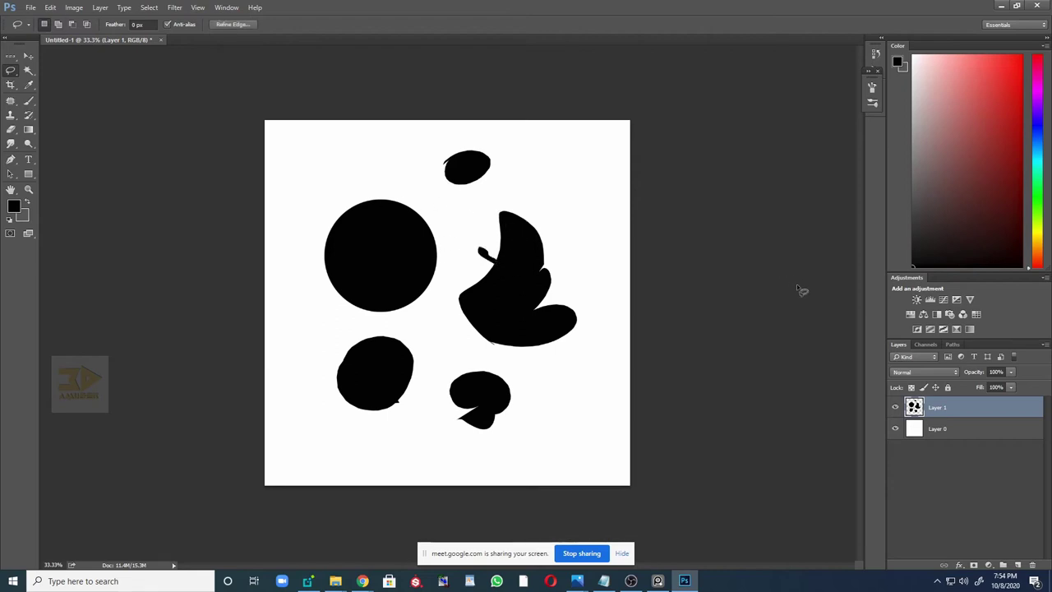
key(ctrl+d)
key(ctrl+z)
key(ctrl+d)
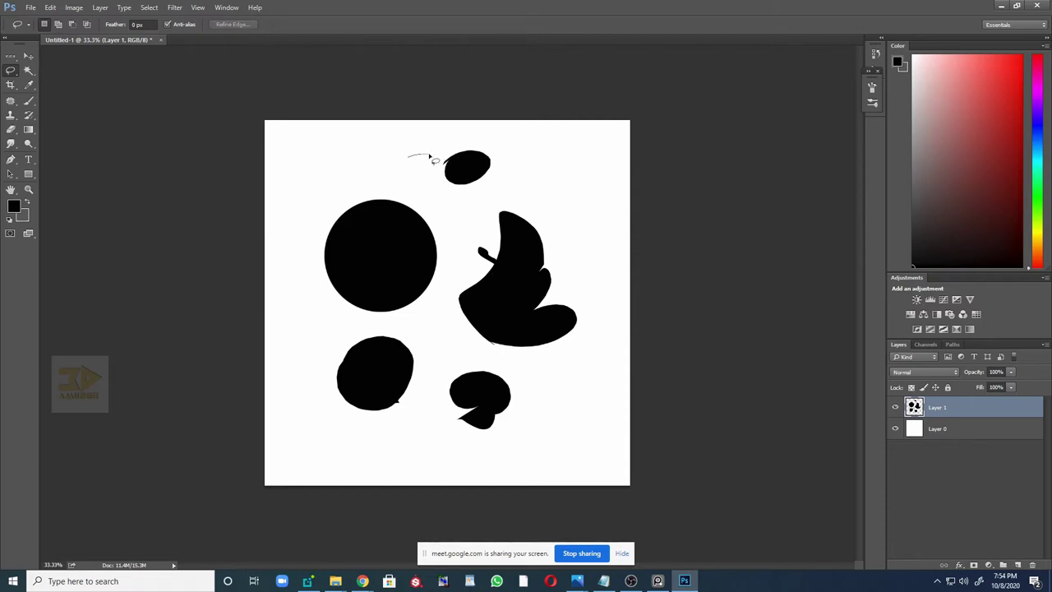
- Lasso an irregular shape in the canvas's upper-left corner, fill it with black, and deselect
drag(433, 165, 435, 168)
mouse_move(332, 157)
mouse_down()
mouse_move(346, 189)
mouse_move(320, 171)
mouse_up()
key(alt+BackSpace)
click(688, 320)
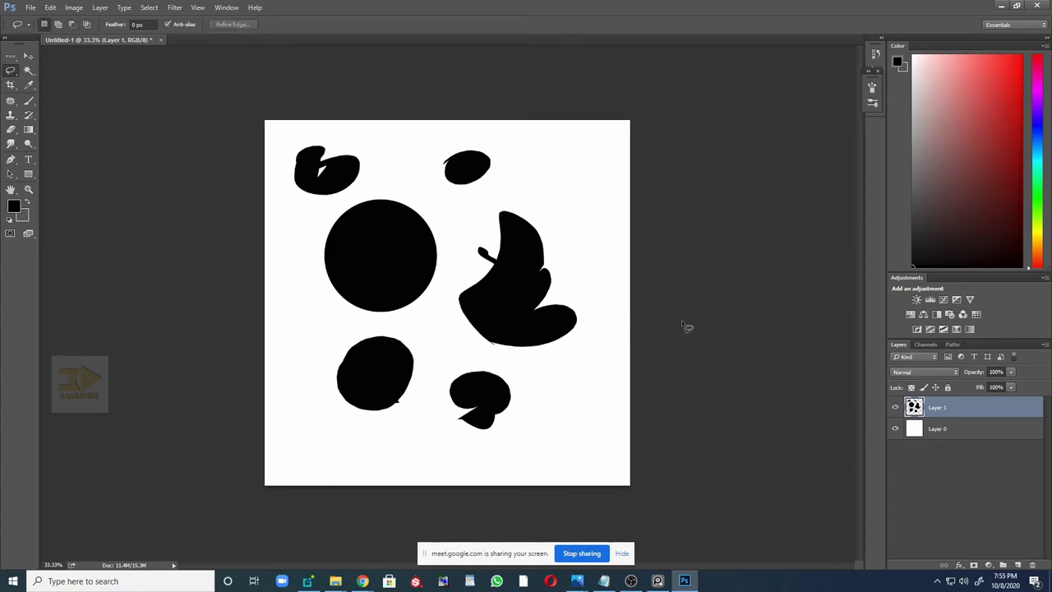
- Switch to the Brush tool and choose a muted red as the foreground color
key(b)
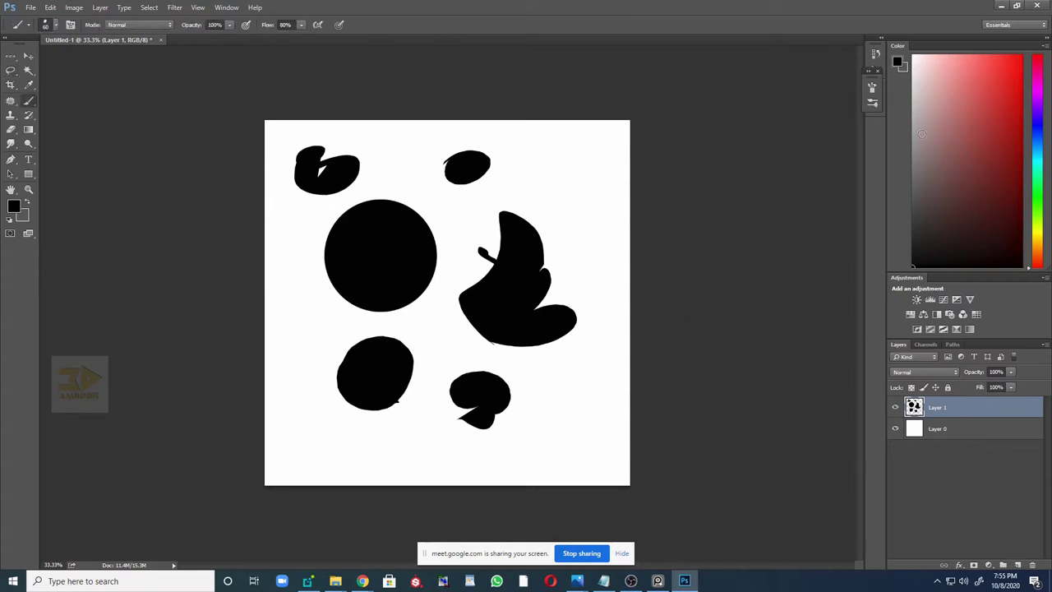
drag(922, 133, 981, 94)
- Try painting red freehand over the black circle, using brush sizes 80 and 175
ctrl+click(318, 271)
mouse_move(394, 196)
mouse_down()
mouse_move(405, 176)
mouse_move(460, 199)
mouse_move(486, 235)
mouse_move(471, 287)
mouse_move(345, 206)
mouse_move(406, 288)
mouse_move(362, 291)
mouse_move(426, 302)
mouse_up()
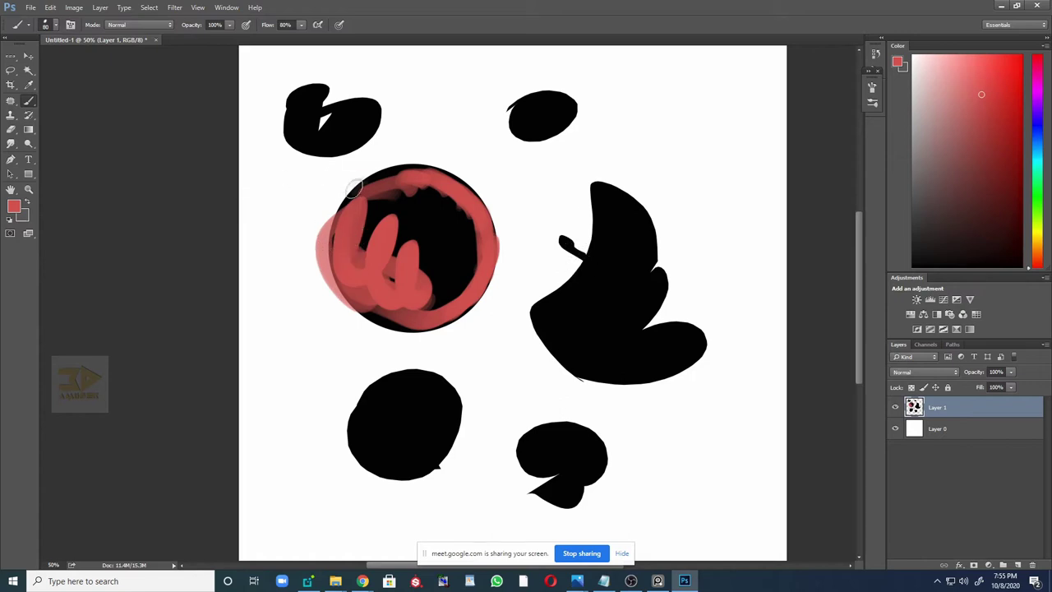
mouse_move(351, 181)
mouse_down()
mouse_move(446, 271)
mouse_move(505, 287)
mouse_up()
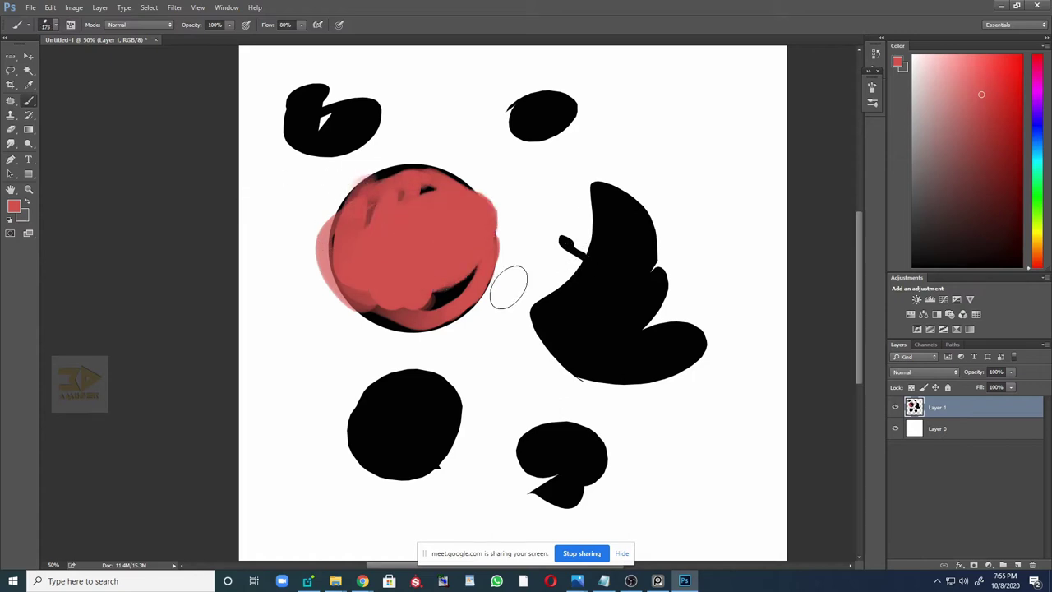
- Undo all the red strokes painted over the black circle
key(ctrl+z)
key(ctrl+alt+z)
key(ctrl+alt+z)
key(ctrl+alt+z)
key(ctrl+alt+z)
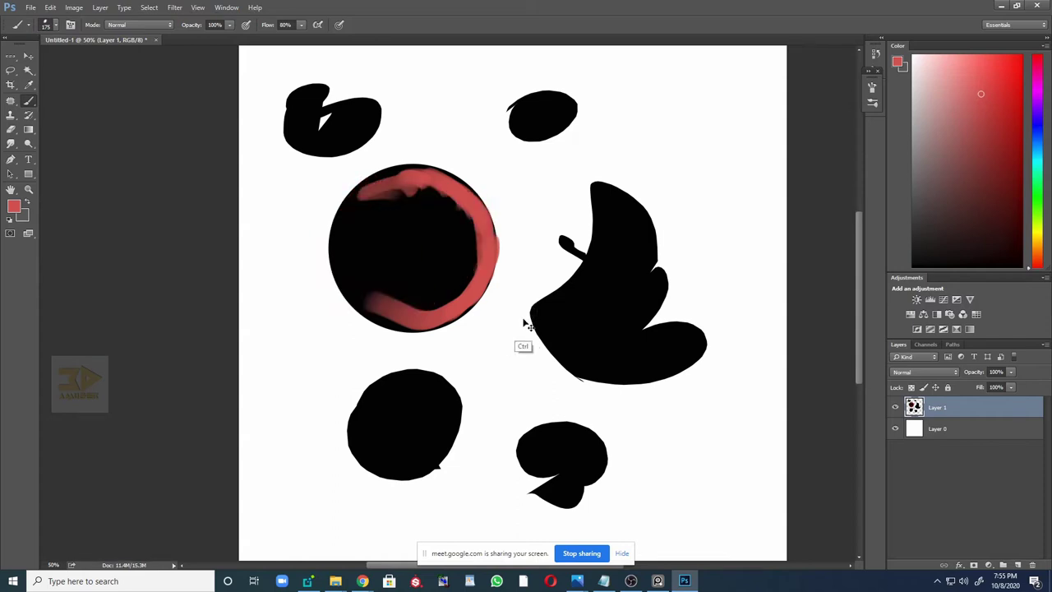
key(ctrl+alt+z)
key(ctrl+alt+z)
key(ctrl+alt+z)
key(ctrl+alt+z)
key(ctrl+alt+z)
key(ctrl+alt+z)
key(ctrl+alt+z)
key(ctrl+alt+z)
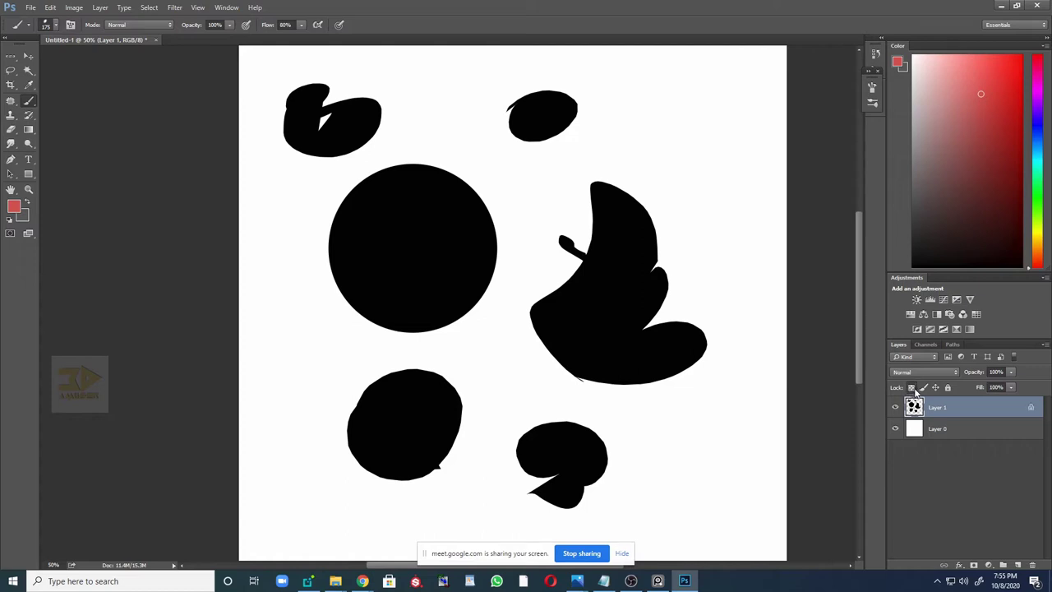
- With Layer 1's transparent pixels locked, paint the large circle red and the winged shape's upper part blue and red
mouse_move(488, 223)
mouse_down()
mouse_move(410, 255)
mouse_move(525, 240)
mouse_move(379, 314)
mouse_move(479, 294)
mouse_move(487, 307)
mouse_move(363, 320)
mouse_move(331, 228)
mouse_move(468, 195)
mouse_move(339, 286)
mouse_move(454, 187)
mouse_move(319, 197)
mouse_move(368, 232)
mouse_move(338, 262)
mouse_move(374, 246)
mouse_move(411, 284)
mouse_move(310, 321)
mouse_move(427, 270)
mouse_move(537, 283)
mouse_move(354, 227)
mouse_move(382, 256)
mouse_move(644, 200)
mouse_move(616, 226)
mouse_move(637, 184)
mouse_move(651, 281)
mouse_move(678, 278)
mouse_move(620, 312)
mouse_move(592, 296)
mouse_move(629, 286)
mouse_move(598, 287)
mouse_move(638, 256)
mouse_move(597, 217)
mouse_move(604, 209)
mouse_move(617, 239)
mouse_move(604, 198)
mouse_move(610, 248)
mouse_move(599, 216)
mouse_move(602, 259)
mouse_move(572, 316)
mouse_move(584, 274)
mouse_move(548, 303)
mouse_move(561, 305)
mouse_move(558, 337)
mouse_up()
click(1036, 150)
alt+click(639, 278)
mouse_move(637, 277)
mouse_down()
mouse_move(642, 257)
mouse_move(580, 298)
mouse_move(564, 324)
mouse_move(633, 338)
mouse_up()
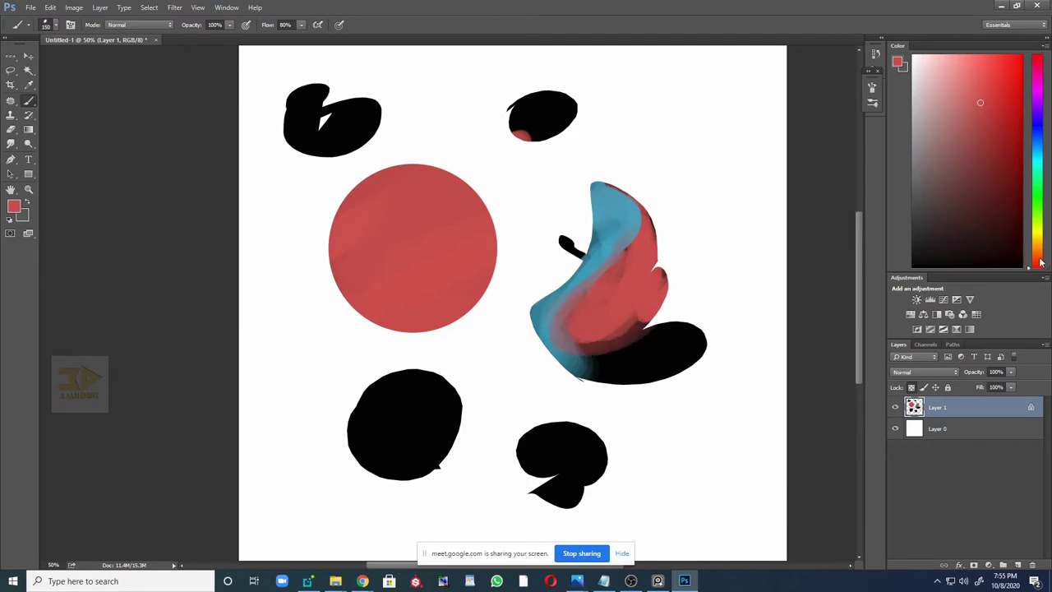
- Choose a dark brown and paint the lower lobe of the winged shape with it
drag(1040, 262, 1038, 257)
click(996, 213)
mouse_move(705, 349)
mouse_down()
mouse_move(581, 336)
mouse_move(636, 327)
mouse_move(653, 352)
mouse_move(555, 369)
mouse_move(559, 343)
mouse_move(633, 340)
mouse_move(636, 330)
mouse_move(582, 308)
mouse_move(600, 291)
mouse_move(624, 291)
mouse_move(598, 274)
mouse_up()
- Reduce the brush to size 10, sample black from the stem, and draw two small eyes on the blue area
key(bracketleft)
key(bracketleft)
key(bracketleft)
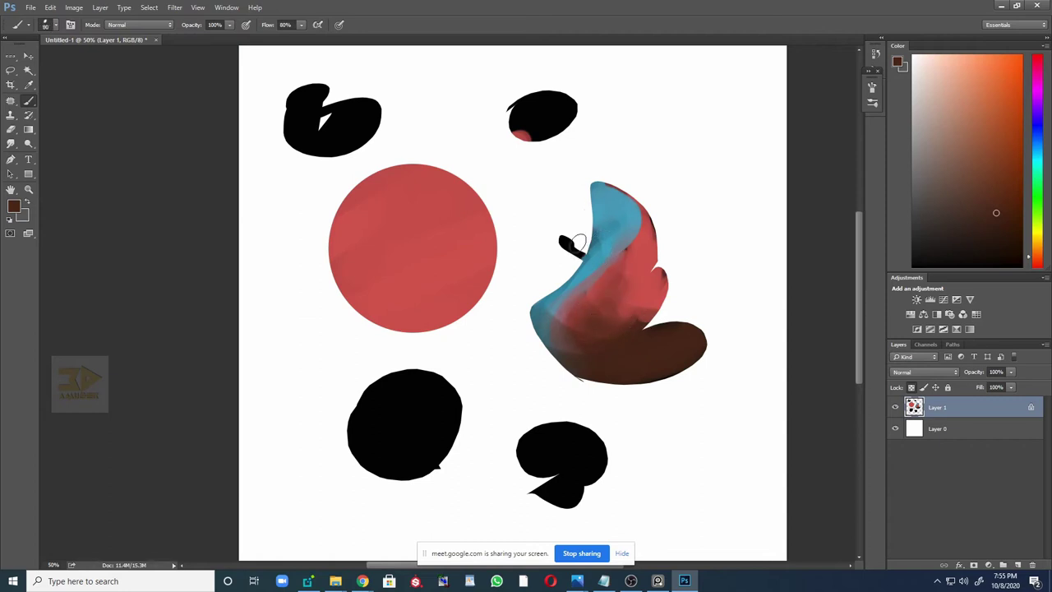
key(bracketleft)
key(bracketleft)
key(bracketleft)
key(bracketleft)
alt+click(560, 236)
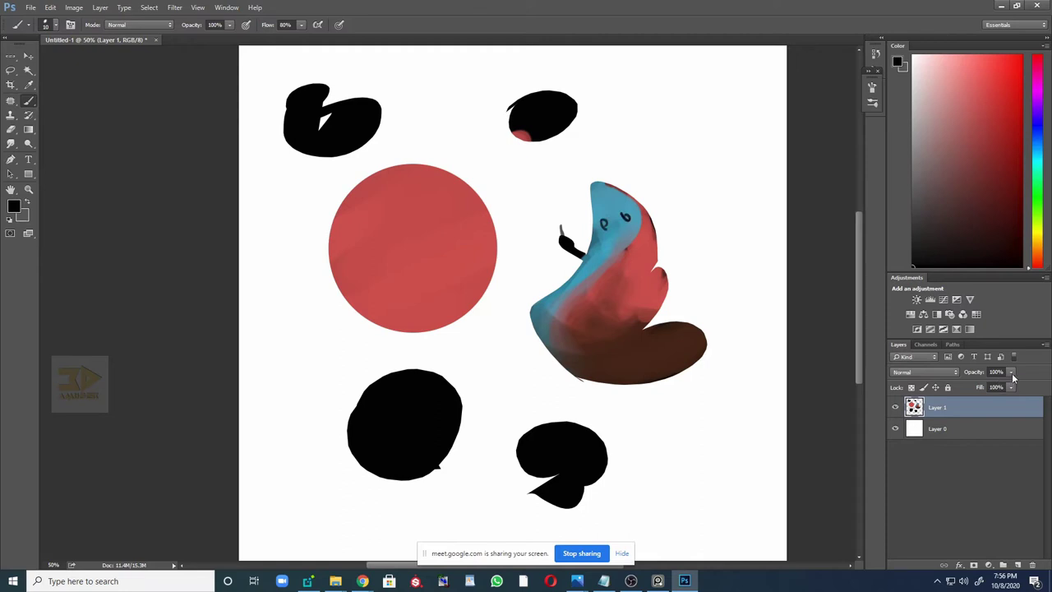
- Undo the small eyes and the added stem stroke, and toggle Layer 1's visibility off and on
key(ctrl+z)
key(ctrl+z)
key(ctrl+alt+z)
key(ctrl+alt+z)
key(ctrl+alt+z)
click(895, 407)
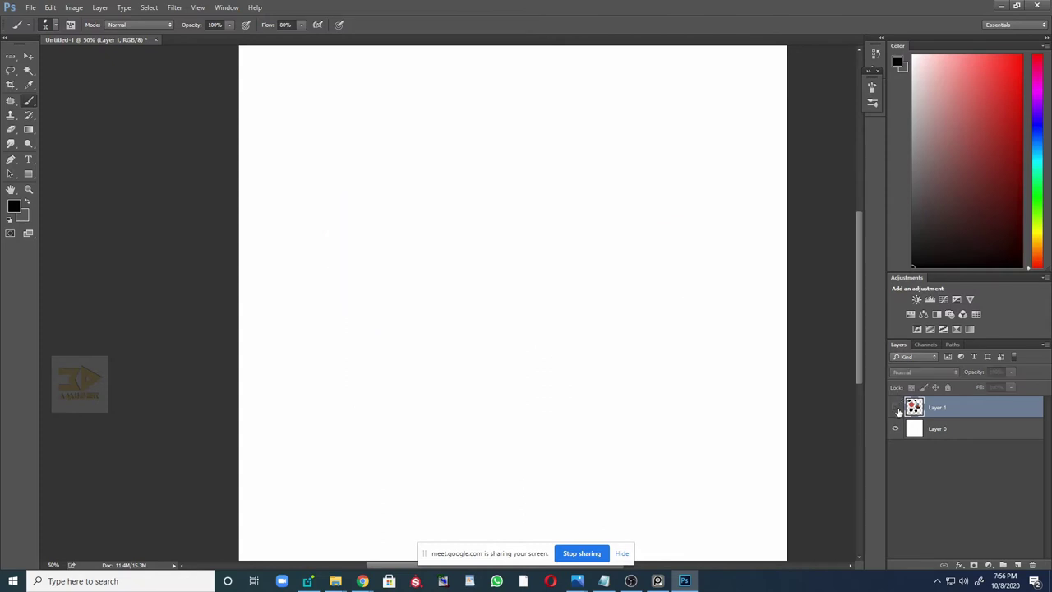
click(895, 409)
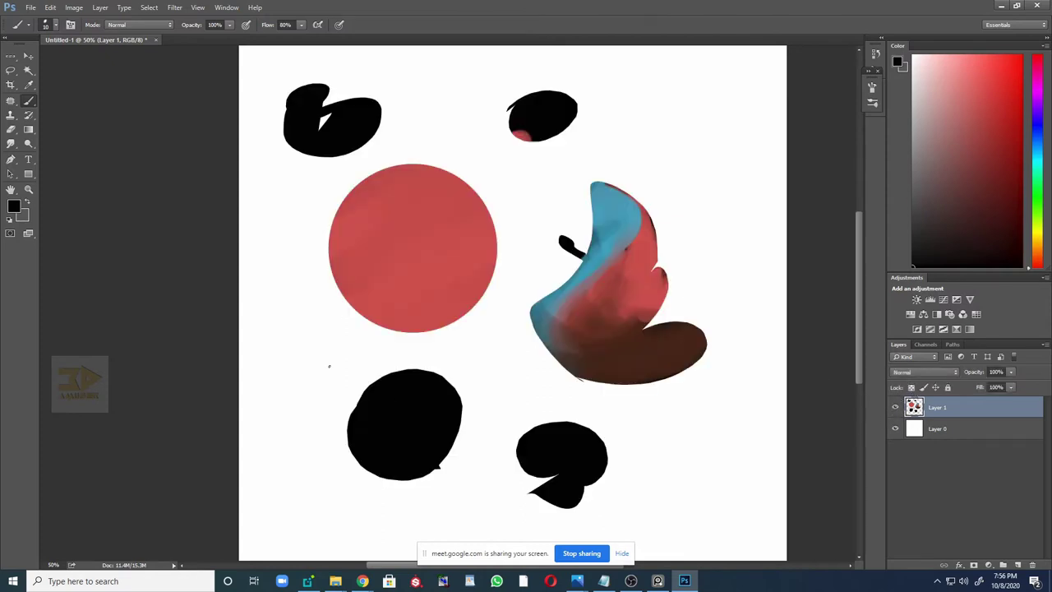
- With transparency unlocked, paint loose black lines under the red circle and thicker scribbles along the canvas's right side
mouse_move(268, 327)
mouse_down()
mouse_move(376, 357)
mouse_move(356, 369)
mouse_move(311, 362)
mouse_up()
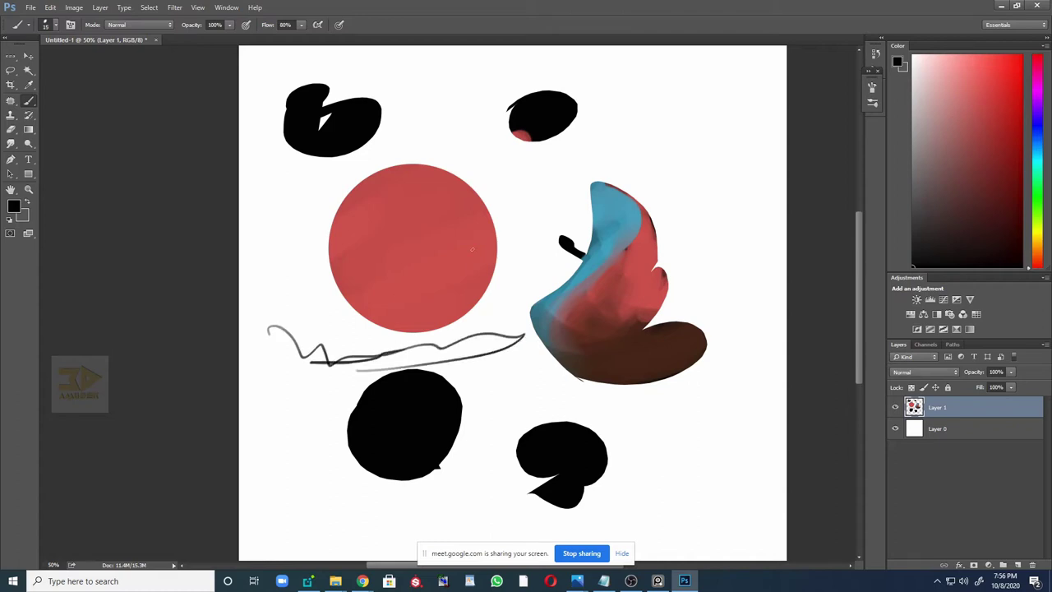
mouse_move(675, 119)
mouse_down()
mouse_move(712, 136)
mouse_move(713, 168)
mouse_up()
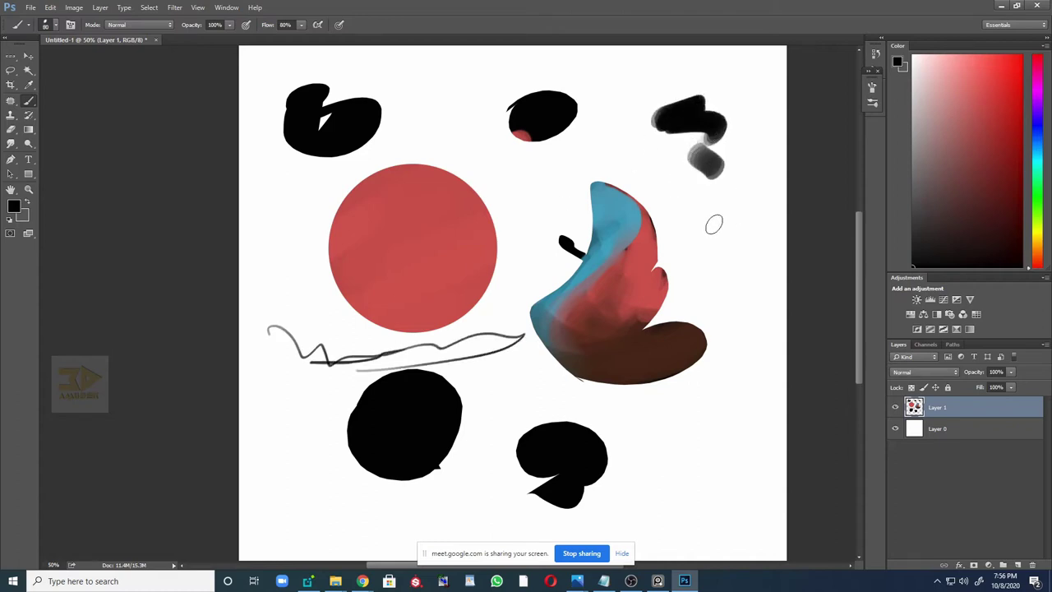
mouse_move(714, 225)
mouse_down()
mouse_move(739, 234)
mouse_move(723, 275)
mouse_up()
mouse_move(727, 402)
mouse_down()
mouse_move(695, 545)
mouse_move(670, 495)
mouse_up()
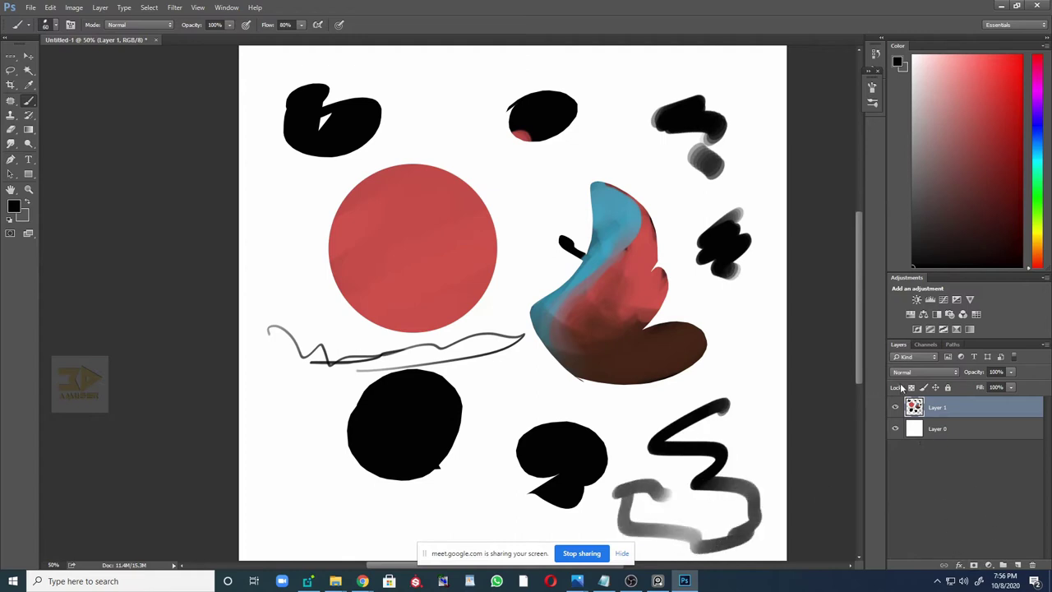
- With Layer 1's transparent pixels locked again, choose a dark green as the foreground color
click(980, 229)
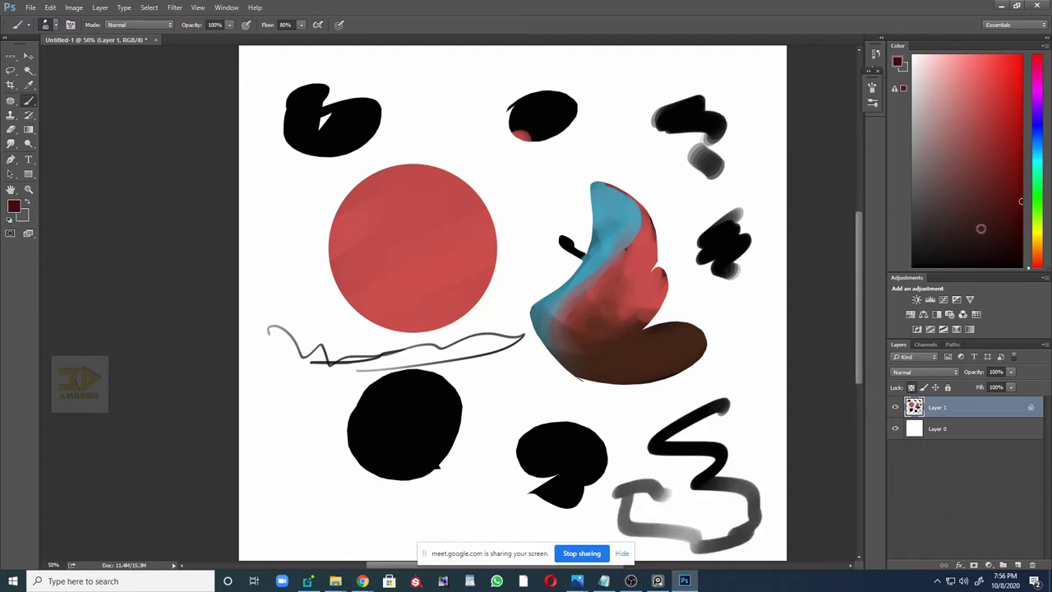
click(1038, 193)
- Try recoloring the black strokes in the canvas's lower-right corner green, and undo those green strokes
mouse_move(723, 402)
mouse_down()
mouse_move(694, 417)
mouse_move(729, 415)
mouse_move(635, 460)
mouse_move(707, 458)
mouse_move(706, 488)
mouse_move(745, 491)
mouse_move(728, 490)
mouse_move(753, 521)
mouse_move(735, 536)
mouse_move(649, 525)
mouse_move(667, 534)
mouse_move(670, 524)
mouse_move(591, 453)
mouse_move(640, 501)
mouse_move(617, 498)
mouse_move(622, 536)
mouse_move(684, 539)
mouse_move(624, 518)
mouse_move(668, 498)
mouse_up()
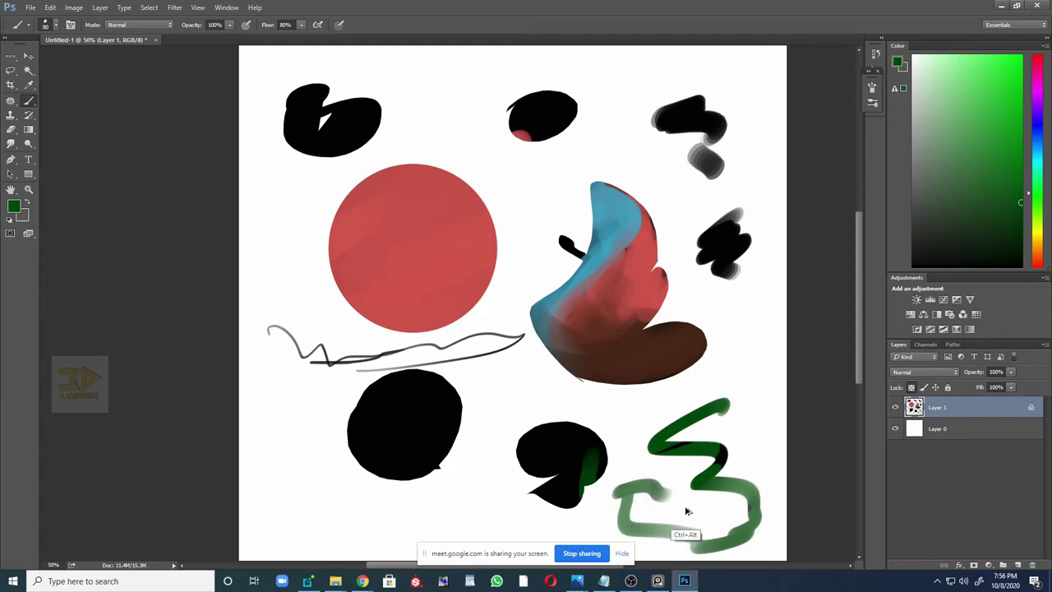
key(ctrl+alt+z)
key(ctrl+alt+z)
key(ctrl+alt+z)
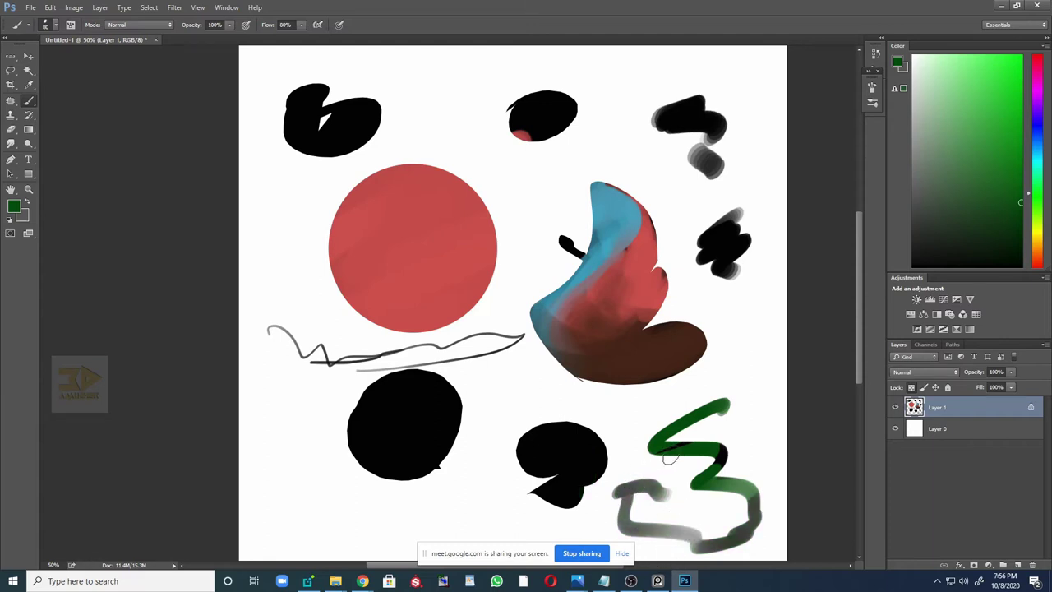
key(ctrl+alt+z)
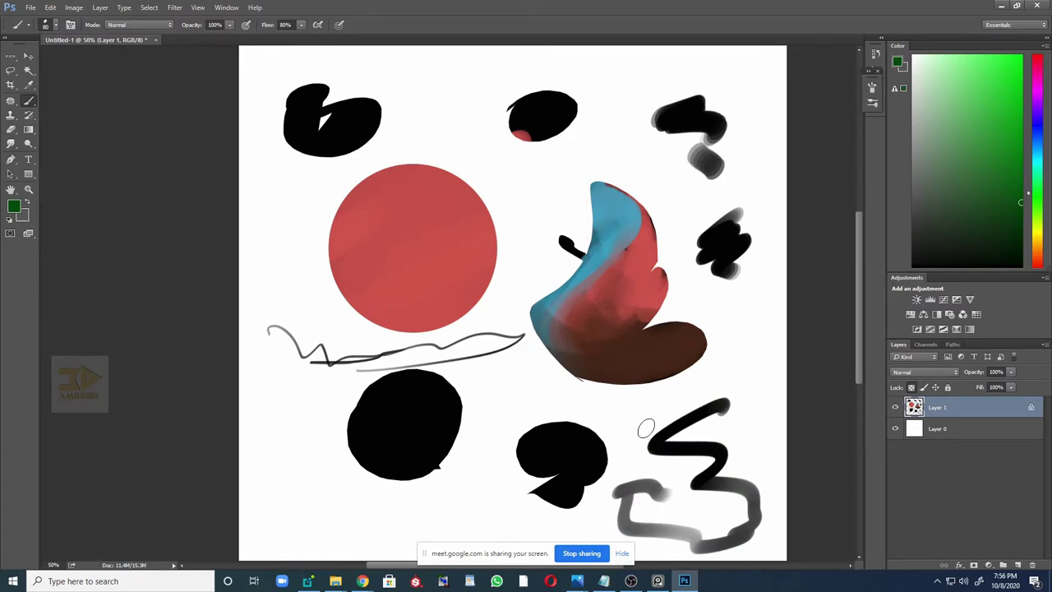
- Recolor the zigzag and box strokes in the lower-right corner green, and toggle Layer 1's visibility off and on
mouse_move(646, 428)
mouse_down()
mouse_move(697, 454)
mouse_move(682, 412)
mouse_move(645, 438)
mouse_move(705, 421)
mouse_move(679, 419)
mouse_move(701, 433)
mouse_move(695, 460)
mouse_move(730, 456)
mouse_move(678, 490)
mouse_move(754, 484)
mouse_move(770, 515)
mouse_move(740, 515)
mouse_move(731, 534)
mouse_move(695, 549)
mouse_move(665, 532)
mouse_move(703, 525)
mouse_move(648, 531)
mouse_move(612, 517)
mouse_move(633, 485)
mouse_move(672, 481)
mouse_up()
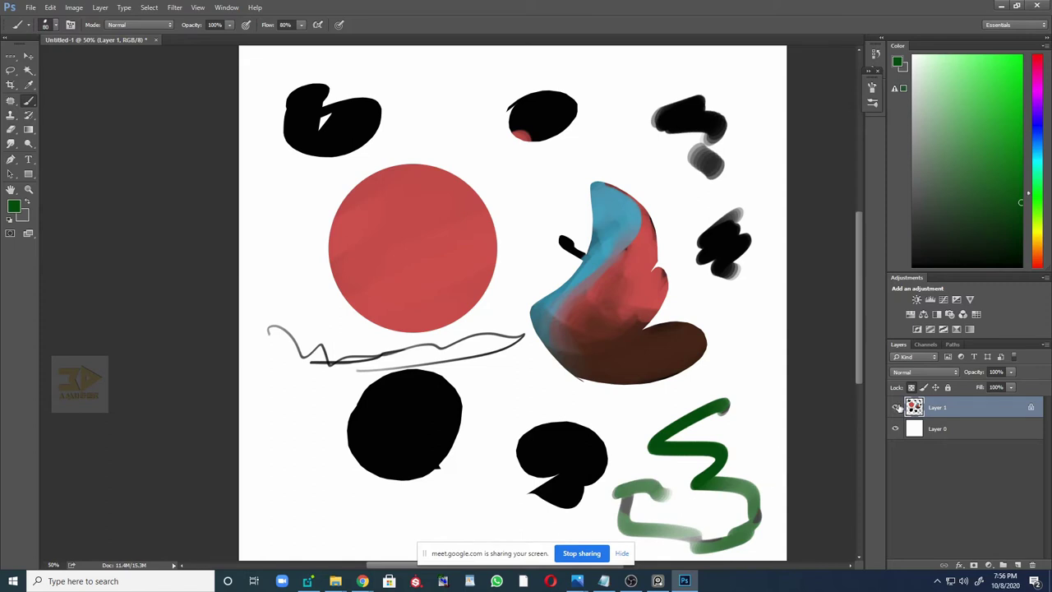
click(897, 407)
click(897, 407)
- Delete Layer 1 to leave only the blank Layer 0
click(1018, 566)
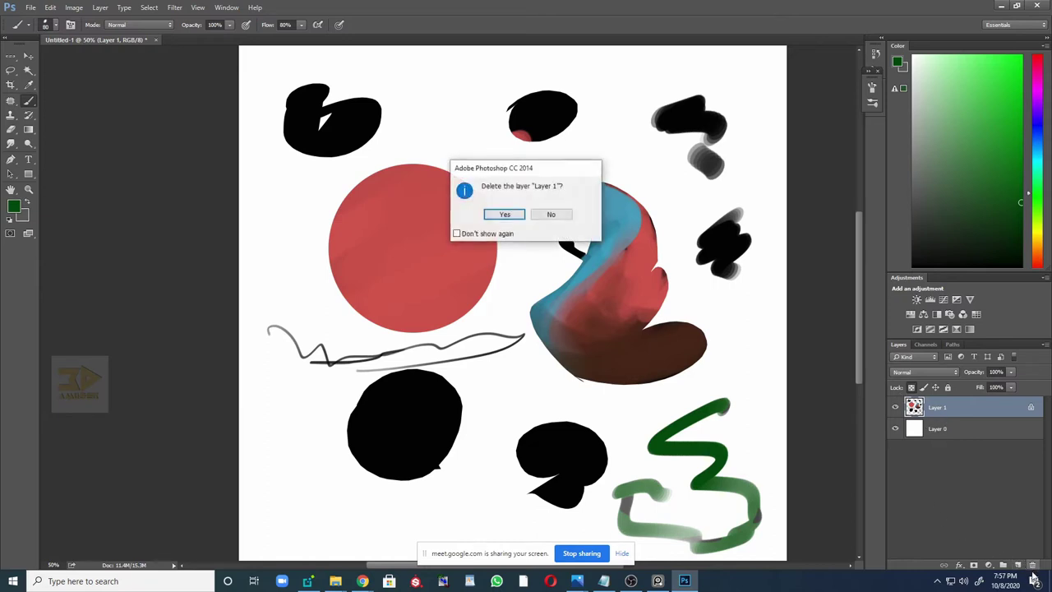
key(Return)
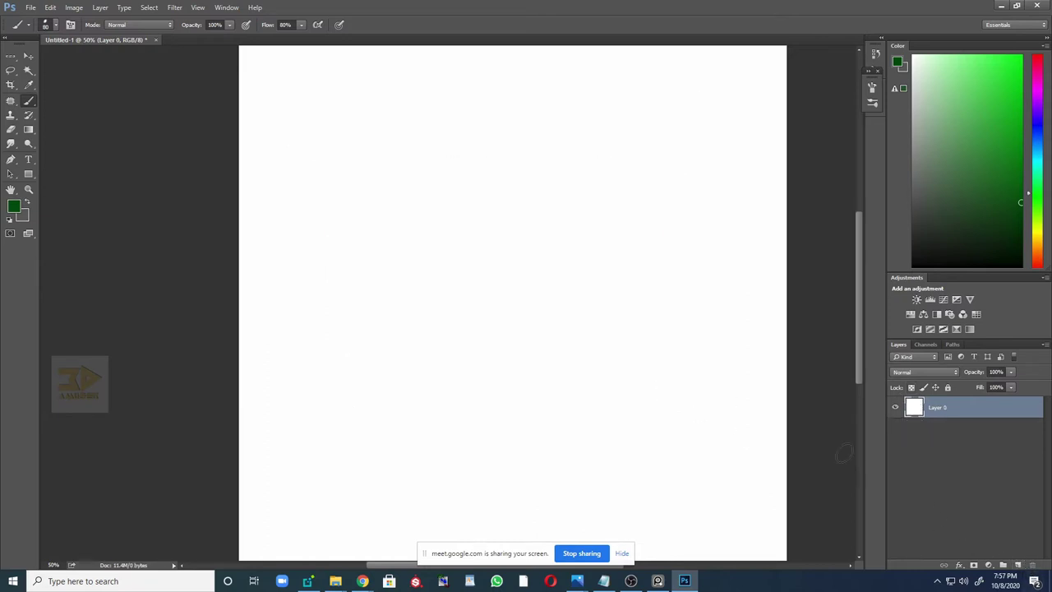
- On a new layer above Layer 0, select a square about 309 px wide and add a smaller ellipse to the selection near the canvas center
click(1017, 566)
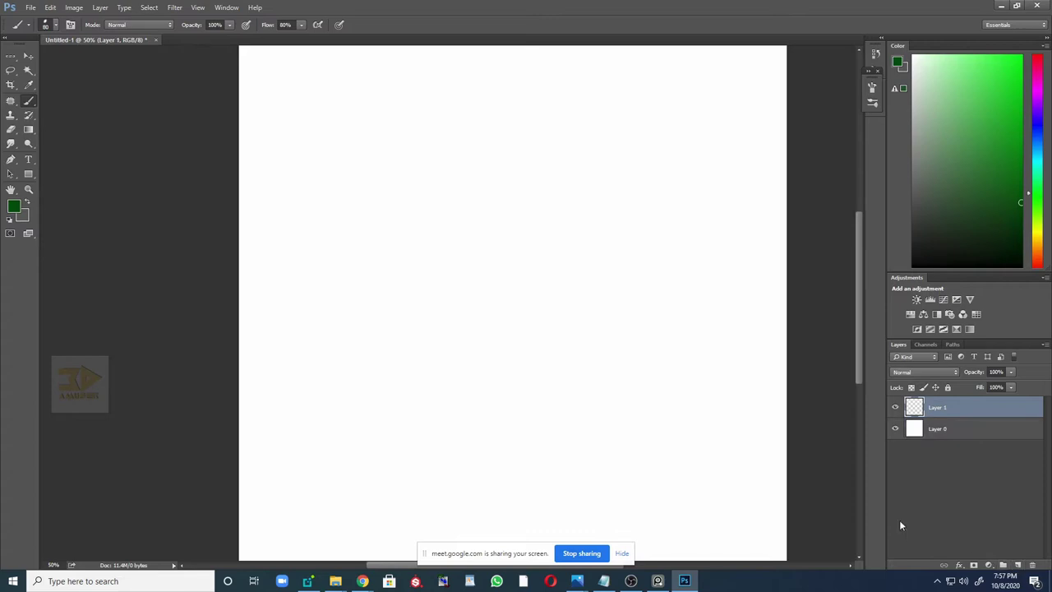
key(m)
drag(295, 166, 380, 249)
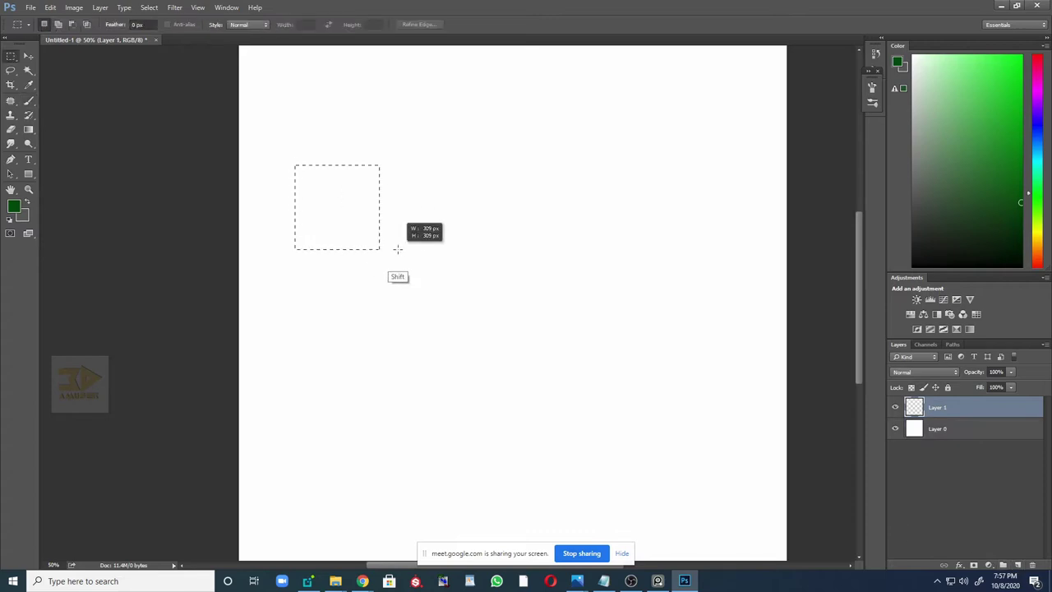
right_click(10, 56)
click(54, 67)
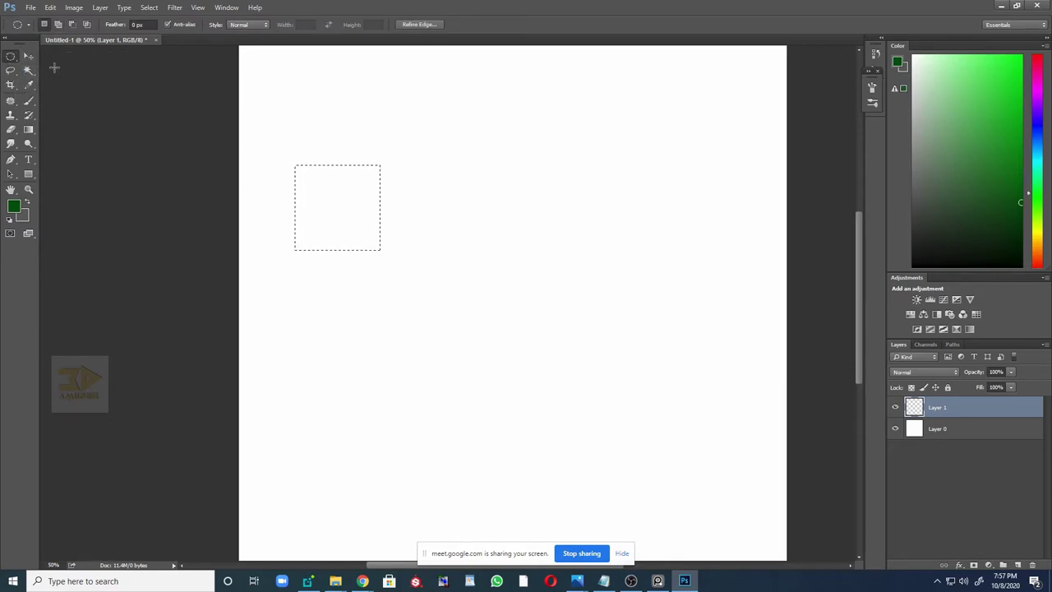
mouse_move(454, 252)
mouse_down()
mouse_move(559, 321)
mouse_move(537, 310)
mouse_up()
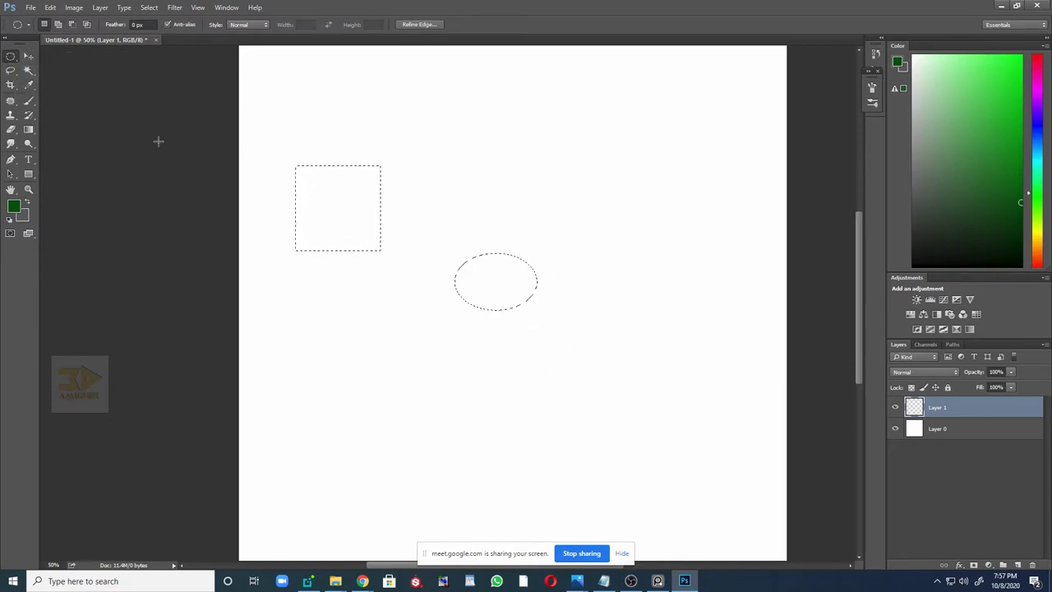
- Add three freehand rounded areas to the selection with the Lasso tool, two right of the ellipse and one at its lower left
click(10, 71)
mouse_move(573, 138)
mouse_down()
mouse_move(615, 122)
mouse_move(567, 133)
mouse_up()
mouse_move(654, 266)
mouse_down()
mouse_move(712, 284)
mouse_move(645, 271)
mouse_up()
drag(424, 388, 411, 389)
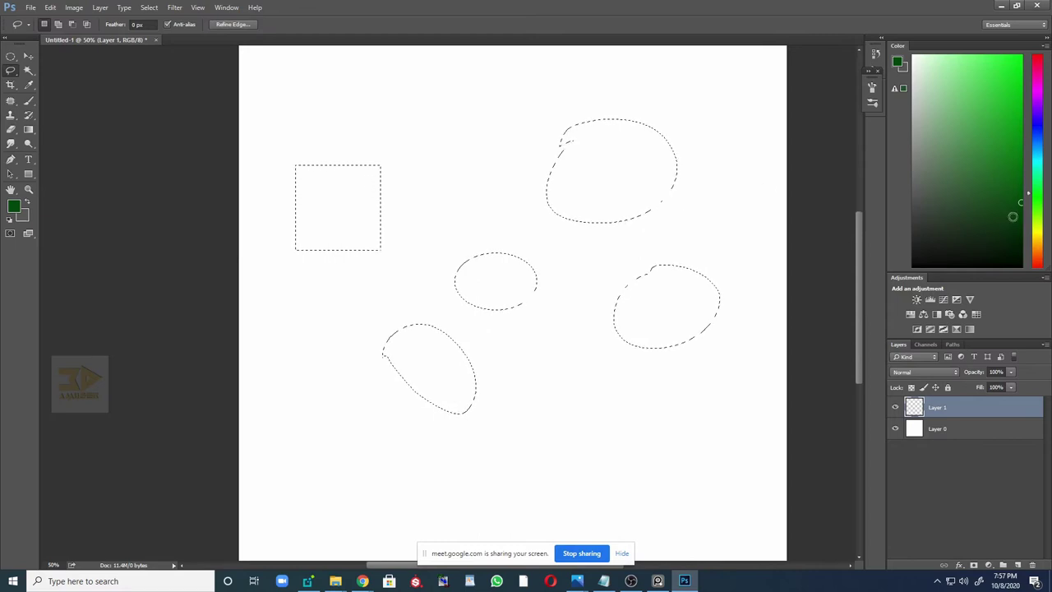
- Reset the foreground color to black, fill all the selected shapes with it, and deselect
key(d)
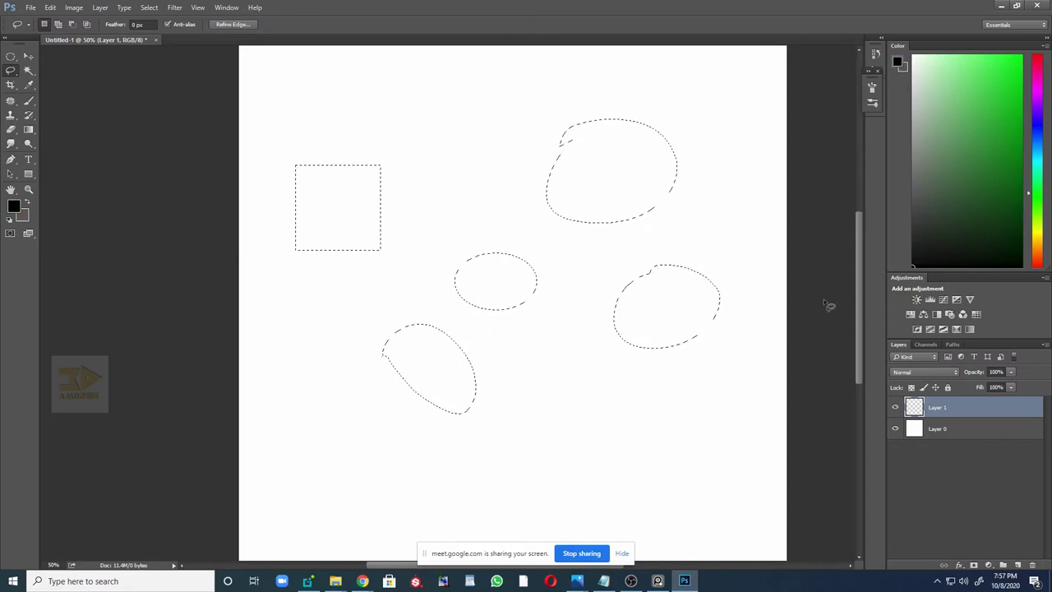
key(alt+BackSpace)
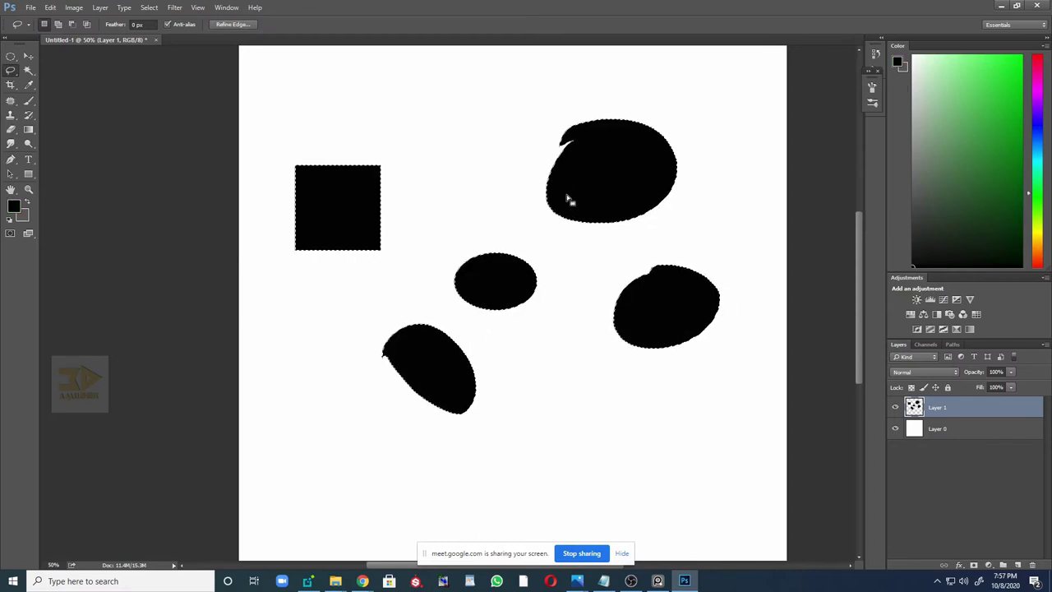
key(m)
key(ctrl+d)
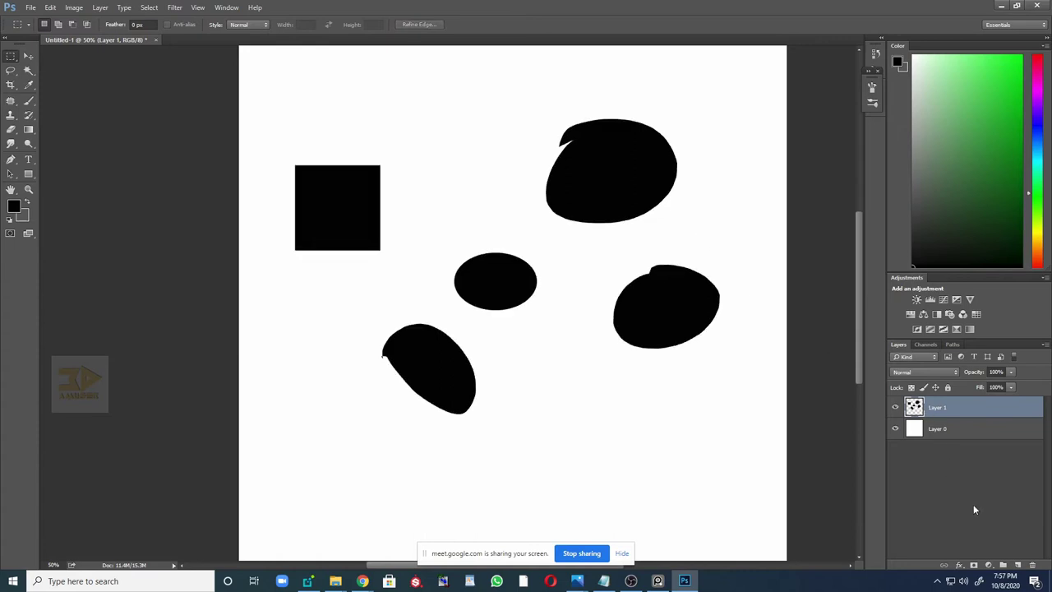
- Add a new layer above Layer 1 and clip it to Layer 1 with a clipping mask
click(1017, 565)
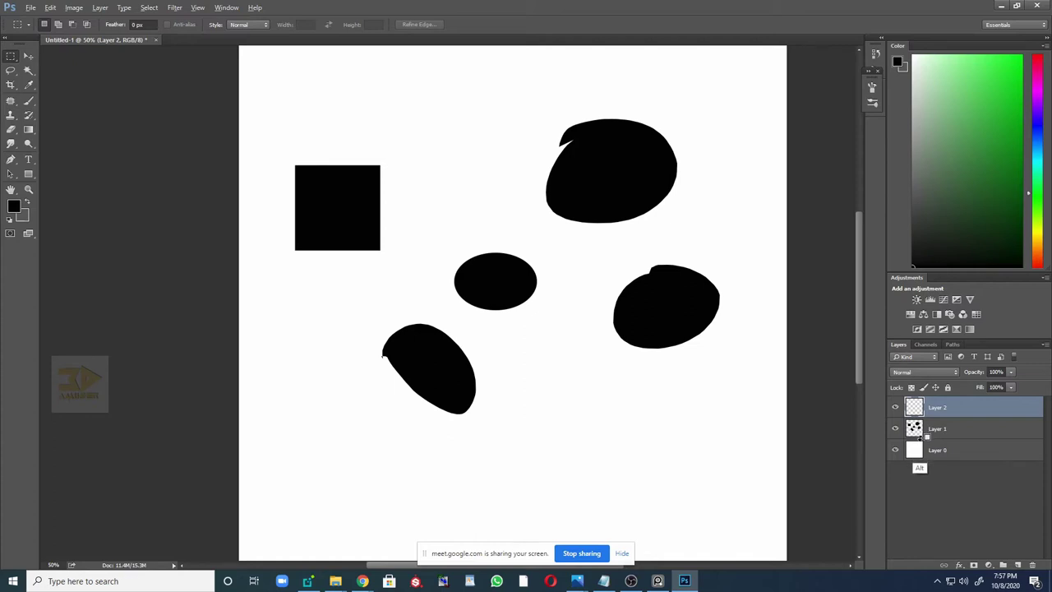
key(alt)
key(alt)
key(alt)
key(alt)
key(alt)
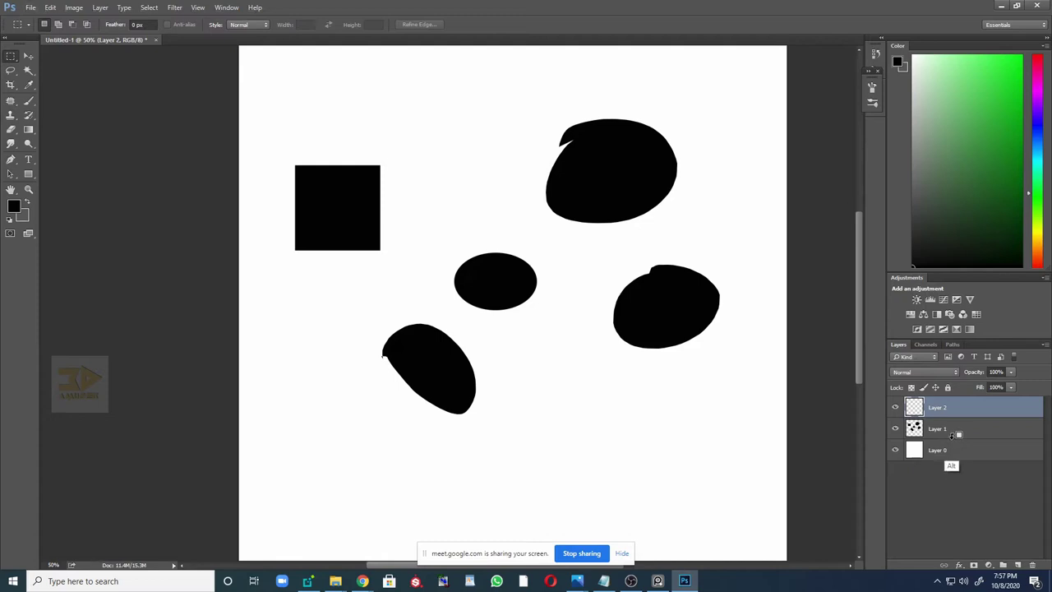
alt+click(951, 420)
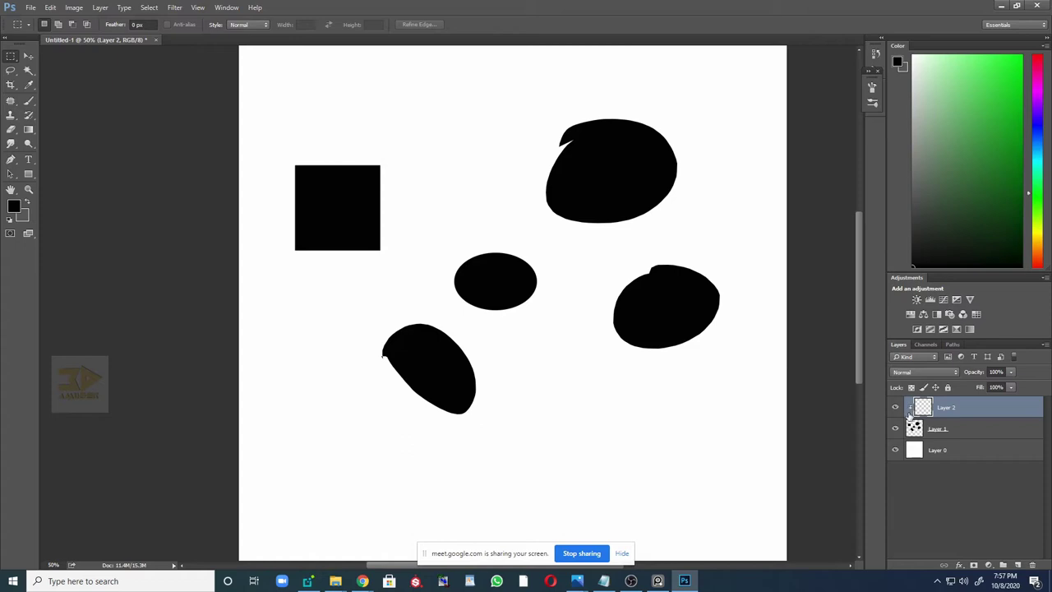
- Paint medium green over the black shapes on the clipped Layer 2 with a 150 px brush, covering the large upper-right shape completely
click(946, 429)
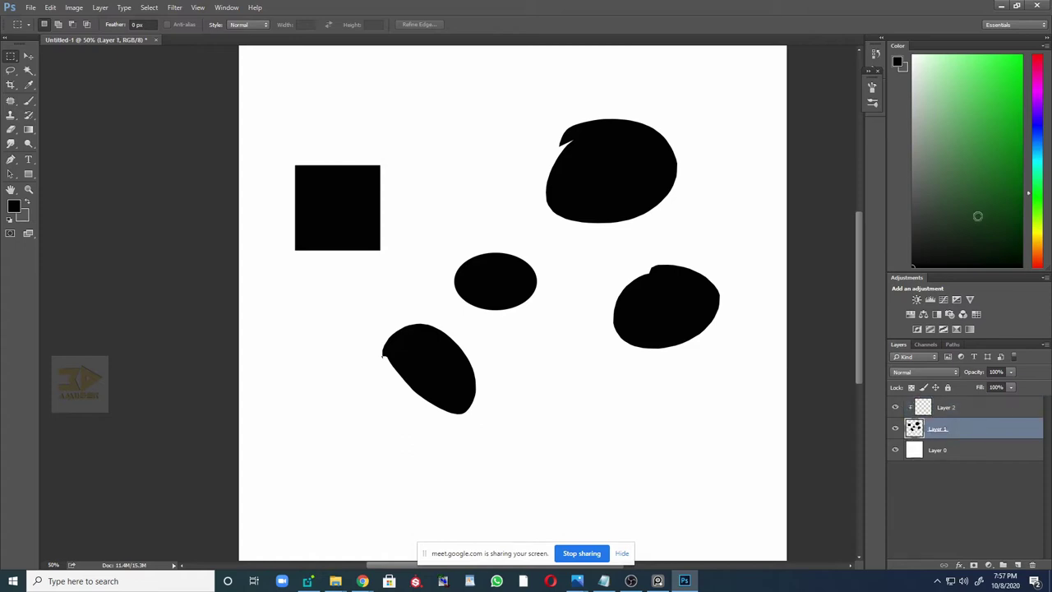
drag(978, 216, 981, 178)
key(b)
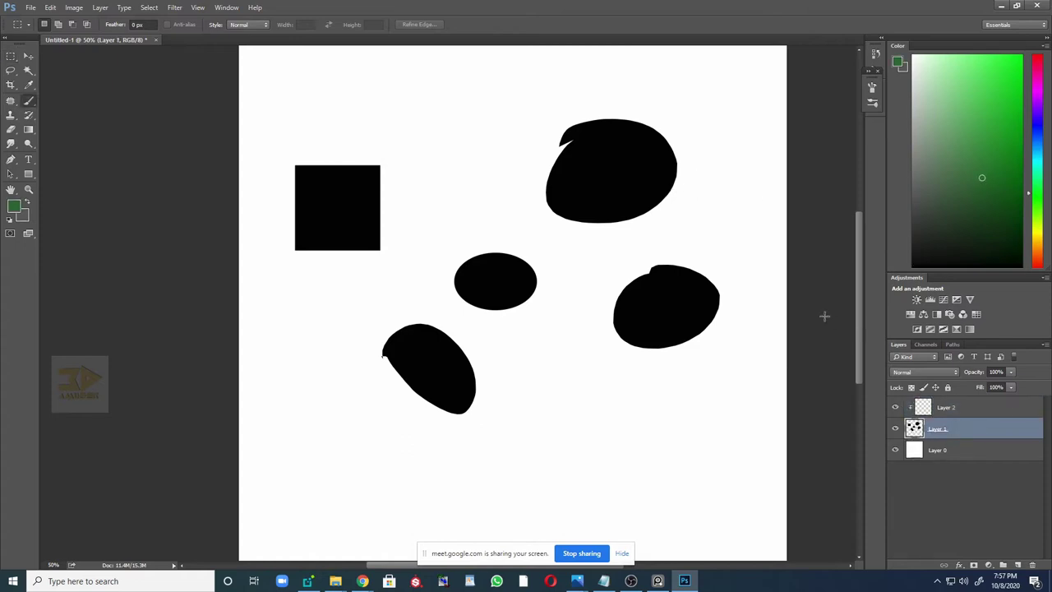
click(946, 407)
key(bracketright)
key(bracketright)
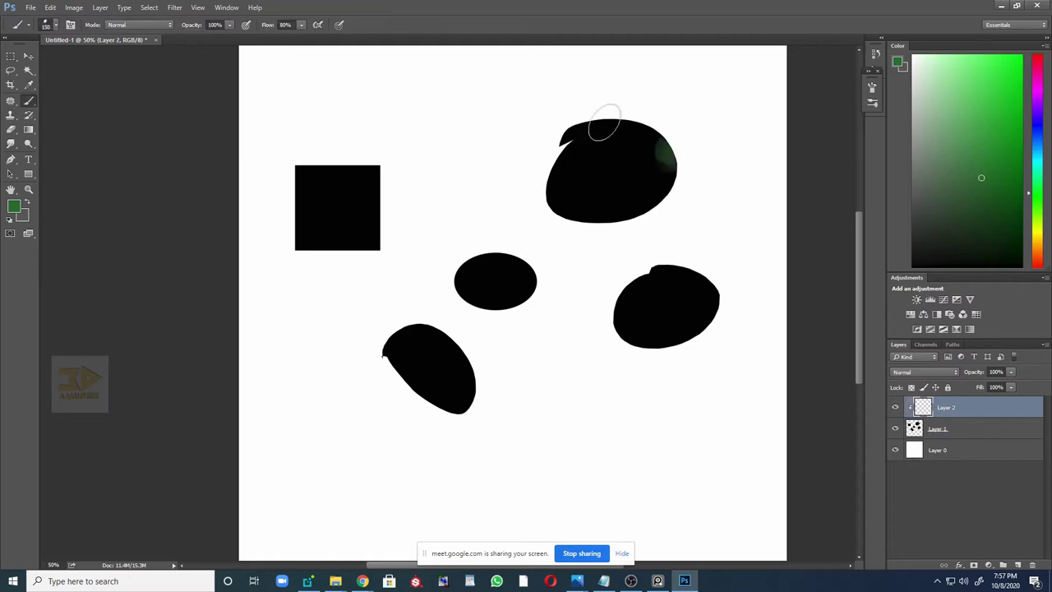
mouse_move(606, 118)
mouse_down()
mouse_move(674, 160)
mouse_move(674, 170)
mouse_move(550, 158)
mouse_move(597, 191)
mouse_move(618, 225)
mouse_move(601, 180)
mouse_move(721, 151)
mouse_up()
mouse_move(540, 255)
mouse_down()
mouse_move(584, 307)
mouse_move(499, 272)
mouse_move(525, 291)
mouse_move(539, 267)
mouse_move(425, 297)
mouse_move(391, 223)
mouse_move(368, 271)
mouse_move(352, 271)
mouse_move(390, 214)
mouse_move(428, 203)
mouse_move(383, 223)
mouse_move(419, 192)
mouse_move(370, 210)
mouse_up()
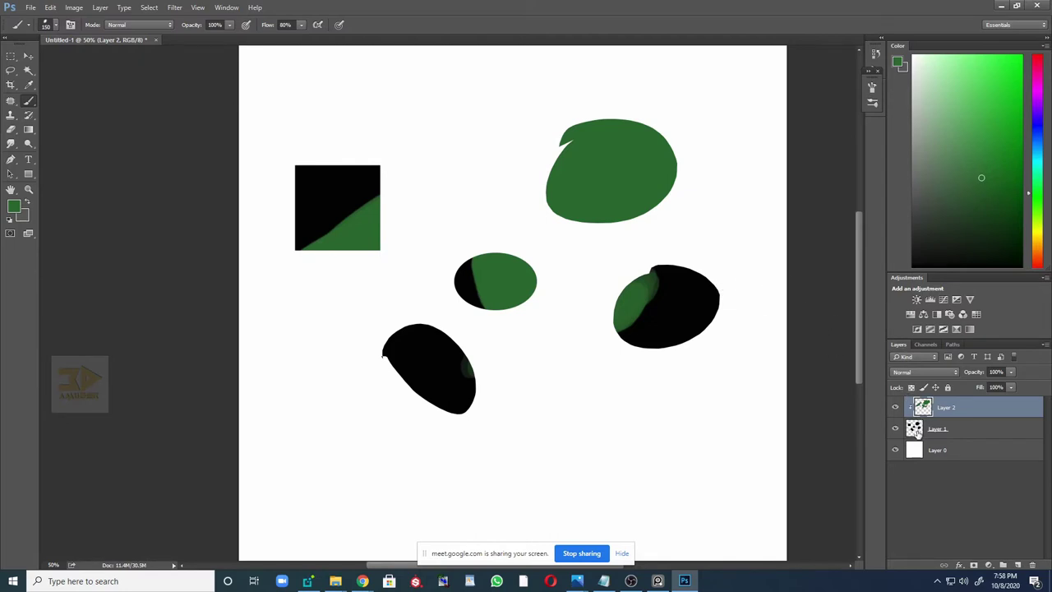
- With Layer 2 hidden, extend the right-hand shape downward with black brush strokes on Layer 1, and show Layer 2 again
click(918, 433)
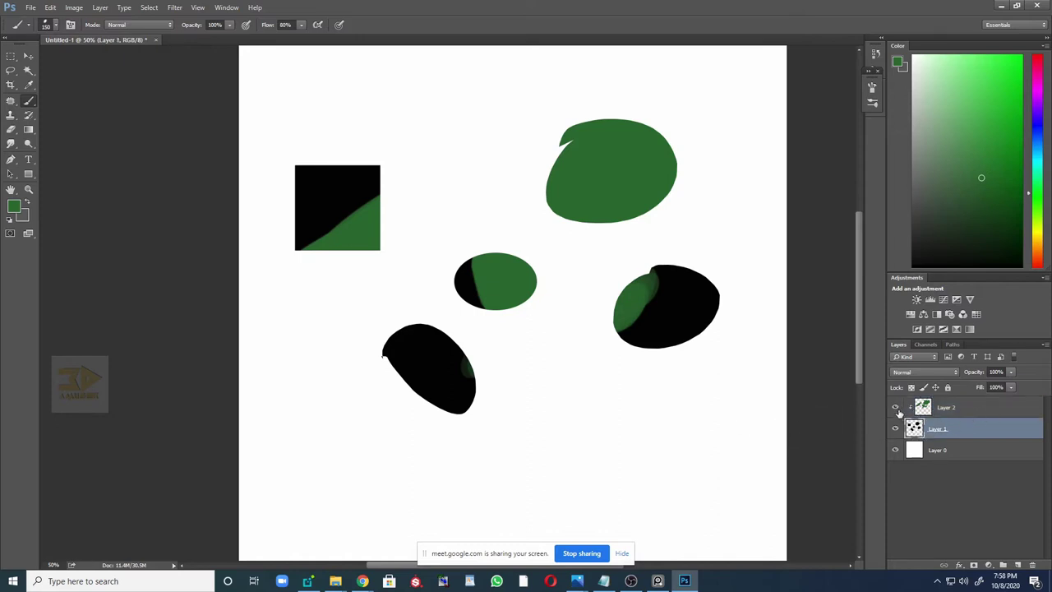
click(895, 408)
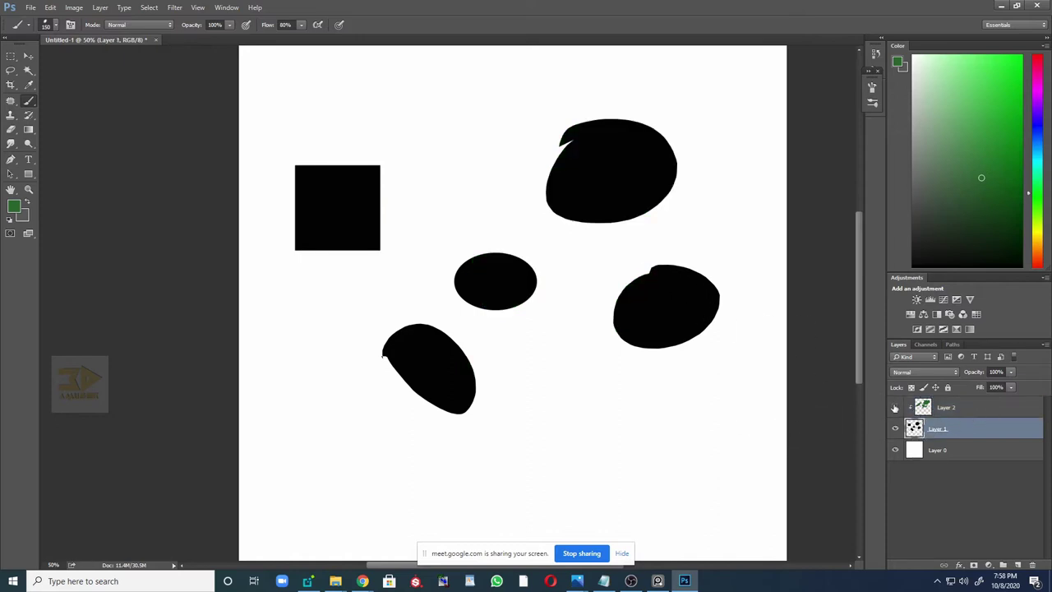
alt+click(657, 293)
mouse_move(657, 293)
mouse_down()
mouse_move(574, 347)
mouse_move(645, 349)
mouse_move(631, 359)
mouse_move(636, 394)
mouse_move(667, 450)
mouse_up()
click(896, 407)
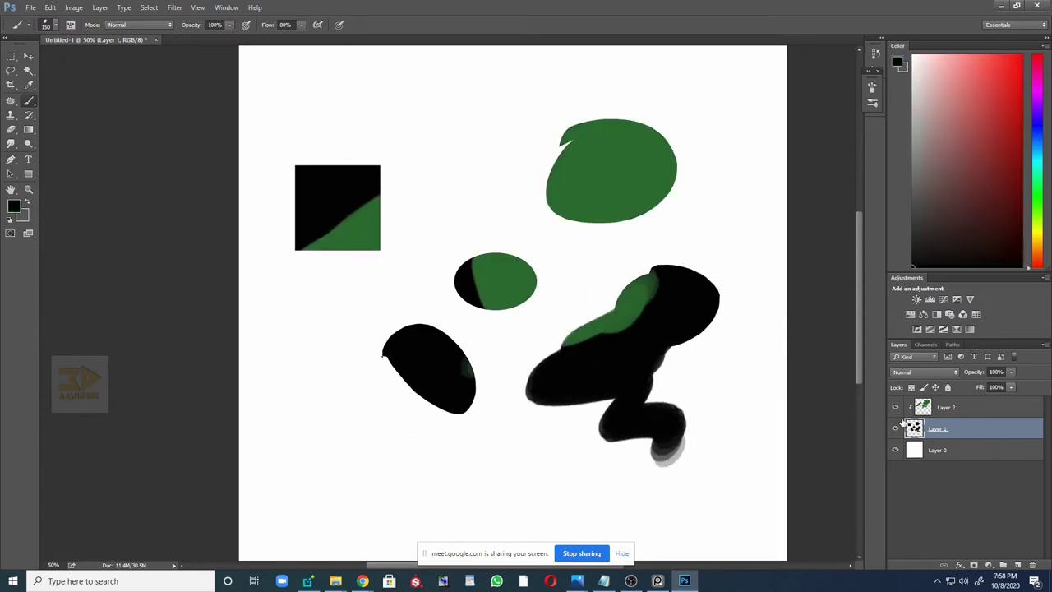
- On Layer 2, sample the green and paint it over the extended black shape and the lower-left shape
click(948, 409)
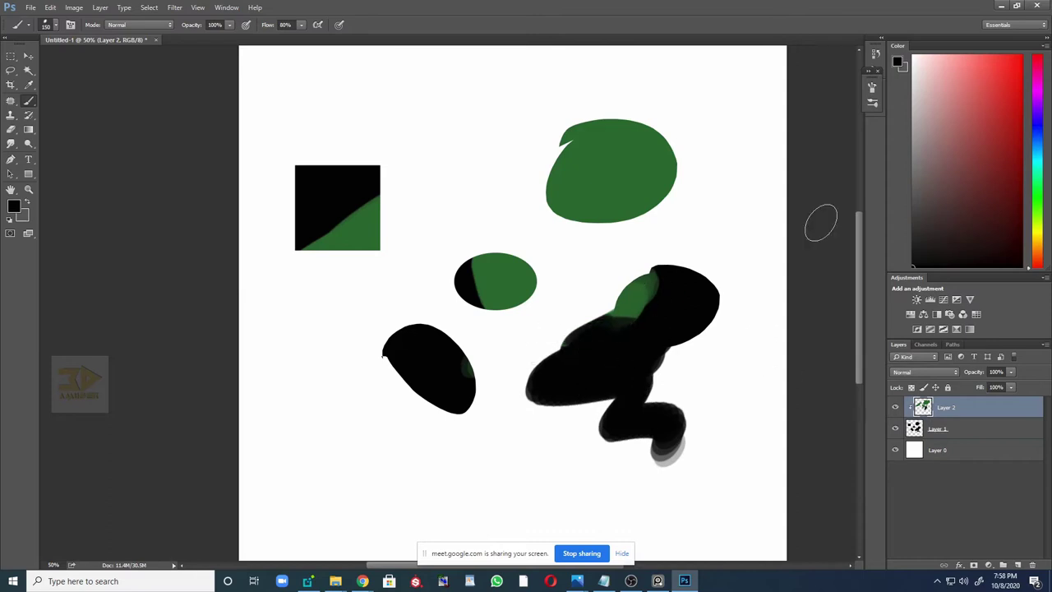
alt+click(649, 326)
mouse_move(649, 326)
mouse_down()
mouse_move(650, 340)
mouse_move(615, 337)
mouse_move(657, 425)
mouse_up()
mouse_move(630, 364)
mouse_down()
mouse_move(534, 393)
mouse_move(651, 355)
mouse_move(604, 385)
mouse_up()
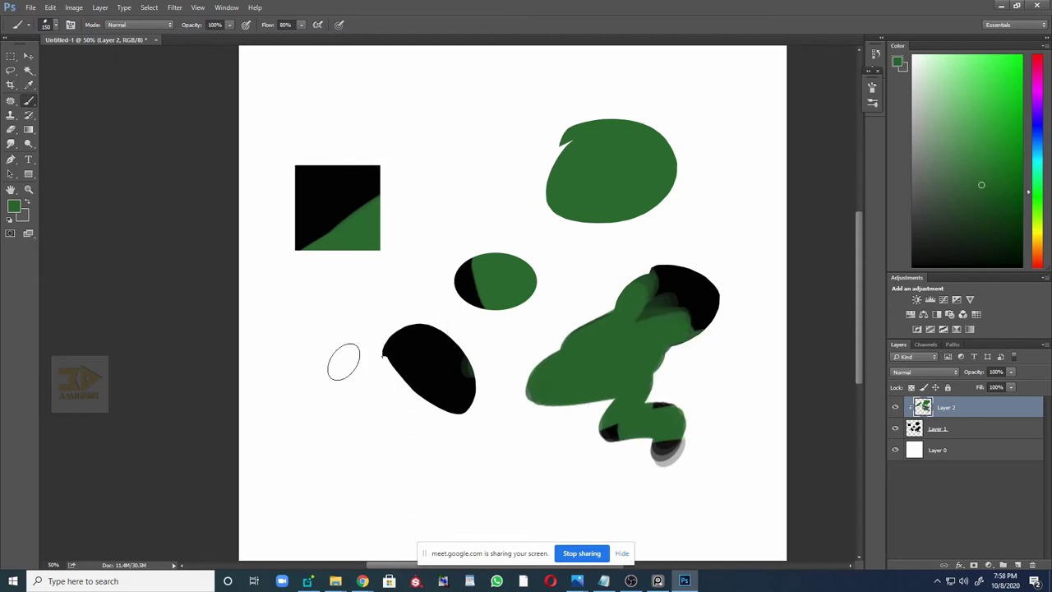
mouse_move(403, 376)
mouse_down()
mouse_move(364, 353)
mouse_move(524, 443)
mouse_move(339, 313)
mouse_move(328, 326)
mouse_move(441, 417)
mouse_move(429, 378)
mouse_move(350, 313)
mouse_move(434, 366)
mouse_move(486, 249)
mouse_up()
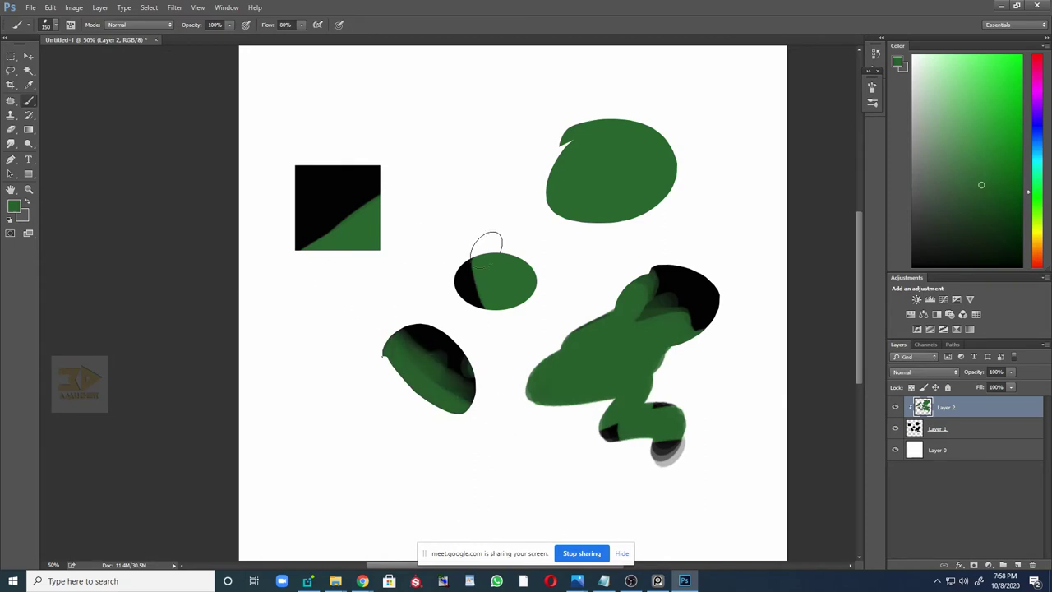
- Add another clipped layer above Layer 2 and paint orange over parts of all five shapes
click(1018, 565)
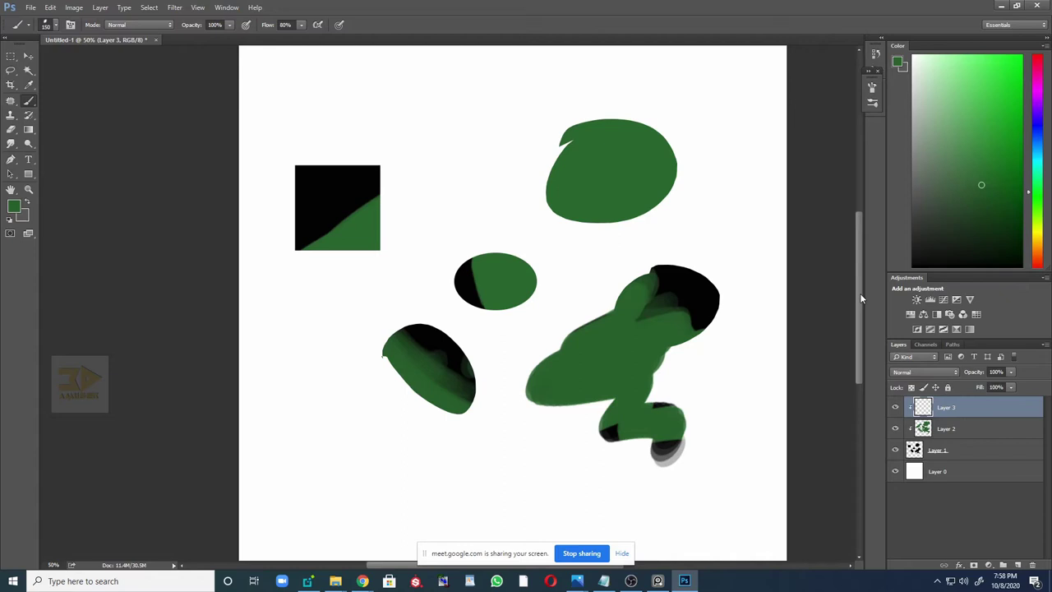
click(1037, 247)
click(1022, 68)
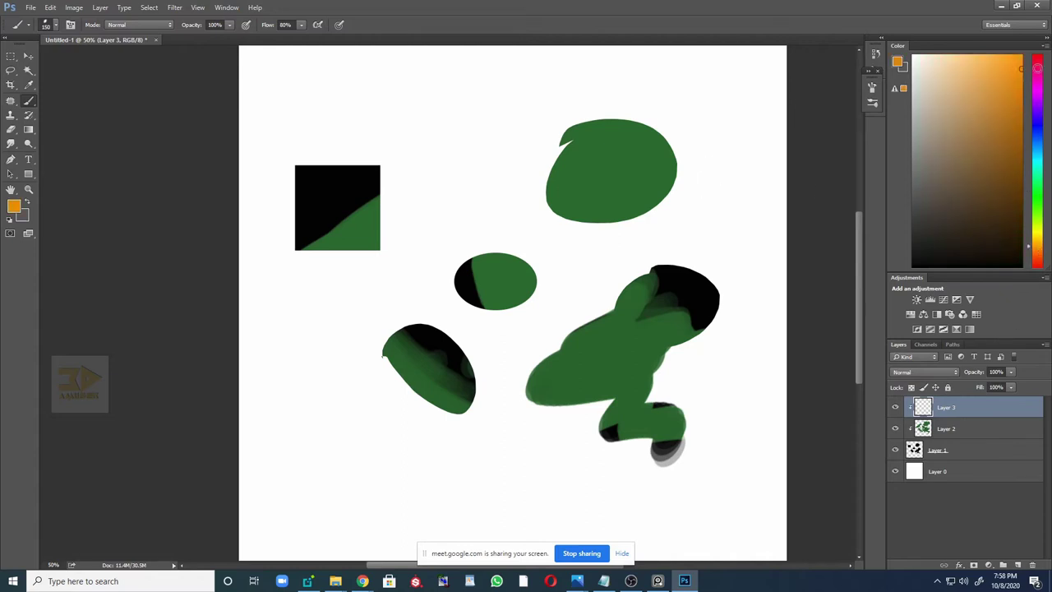
drag(361, 201, 270, 258)
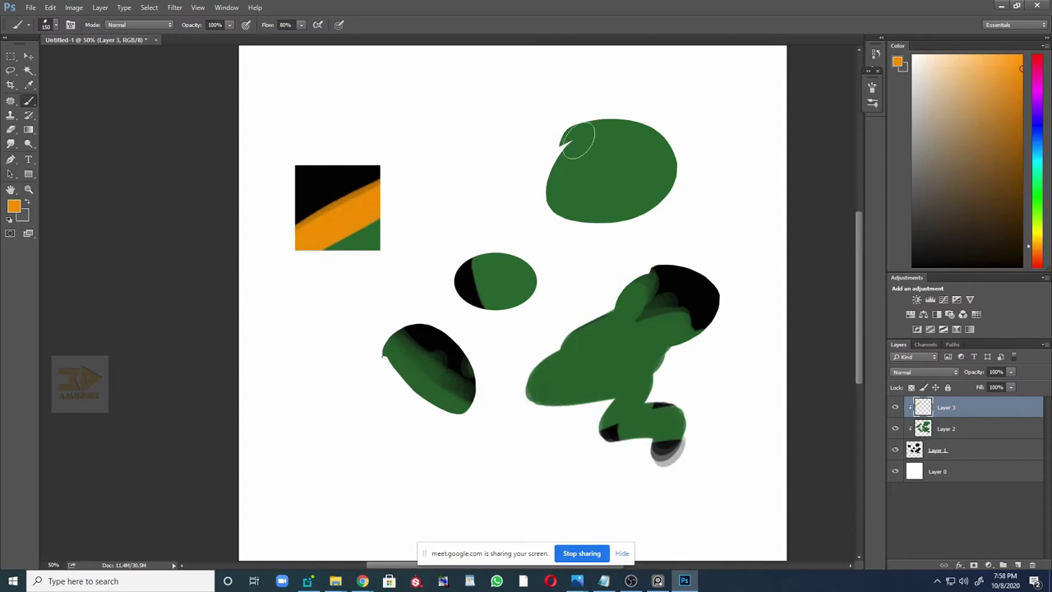
mouse_move(578, 141)
mouse_down()
mouse_move(623, 122)
mouse_move(695, 157)
mouse_move(668, 152)
mouse_move(666, 177)
mouse_move(665, 141)
mouse_move(641, 227)
mouse_up()
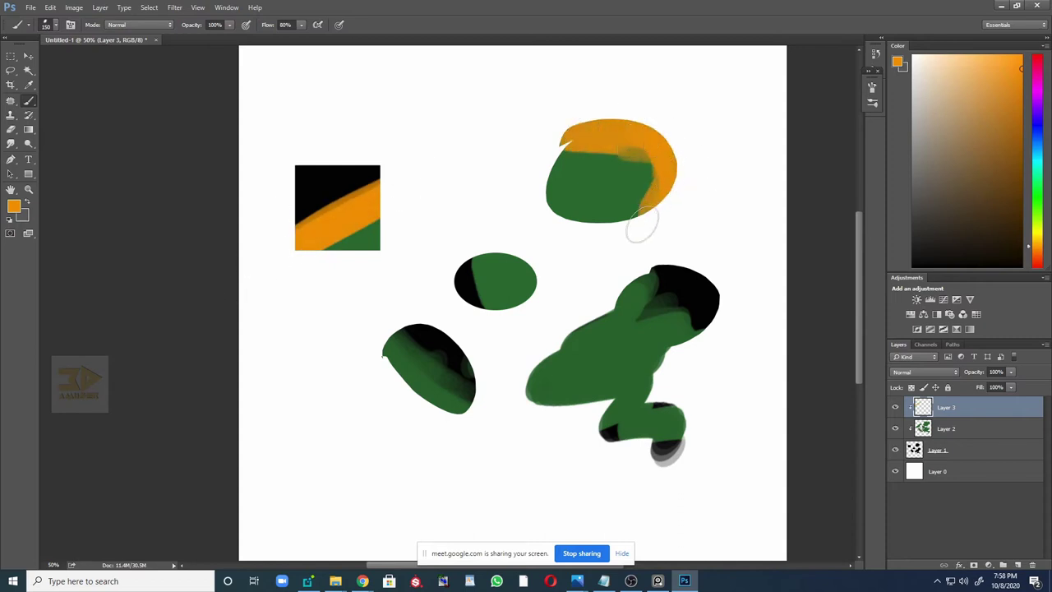
mouse_move(435, 271)
mouse_down()
mouse_move(492, 300)
mouse_move(526, 303)
mouse_move(447, 298)
mouse_up()
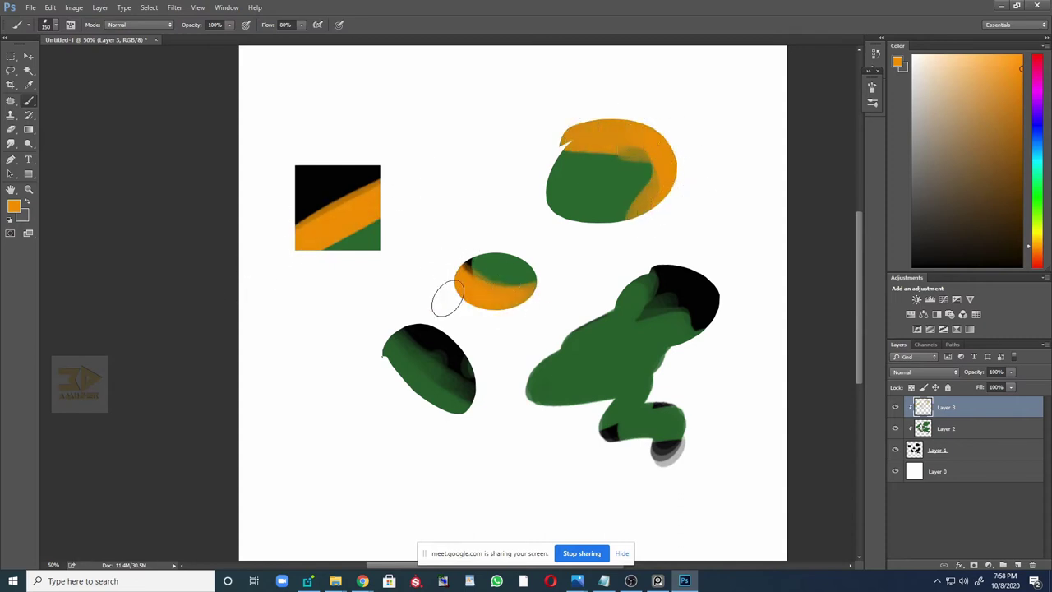
mouse_move(668, 275)
mouse_down()
mouse_move(696, 295)
mouse_move(678, 268)
mouse_move(689, 320)
mouse_move(732, 298)
mouse_up()
drag(403, 339, 444, 333)
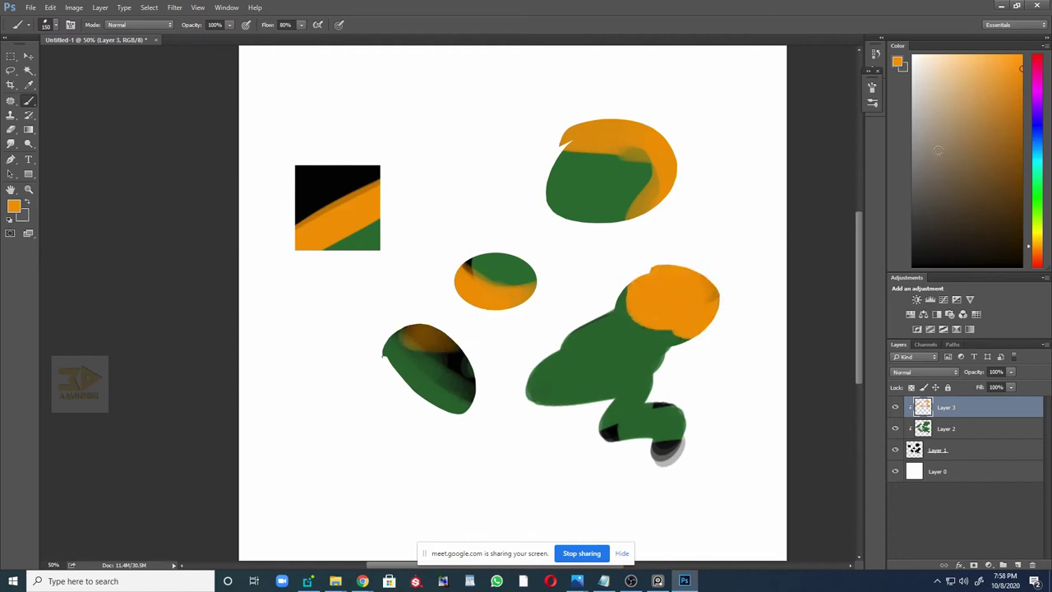
- Choose a bright lime green and paint patches of it on Layer 3 over the extended shape, the small ellipse and the lower-left shape
click(1040, 213)
mouse_move(681, 270)
mouse_down()
mouse_move(649, 329)
mouse_move(575, 354)
mouse_up()
drag(471, 302, 488, 308)
drag(451, 375, 433, 368)
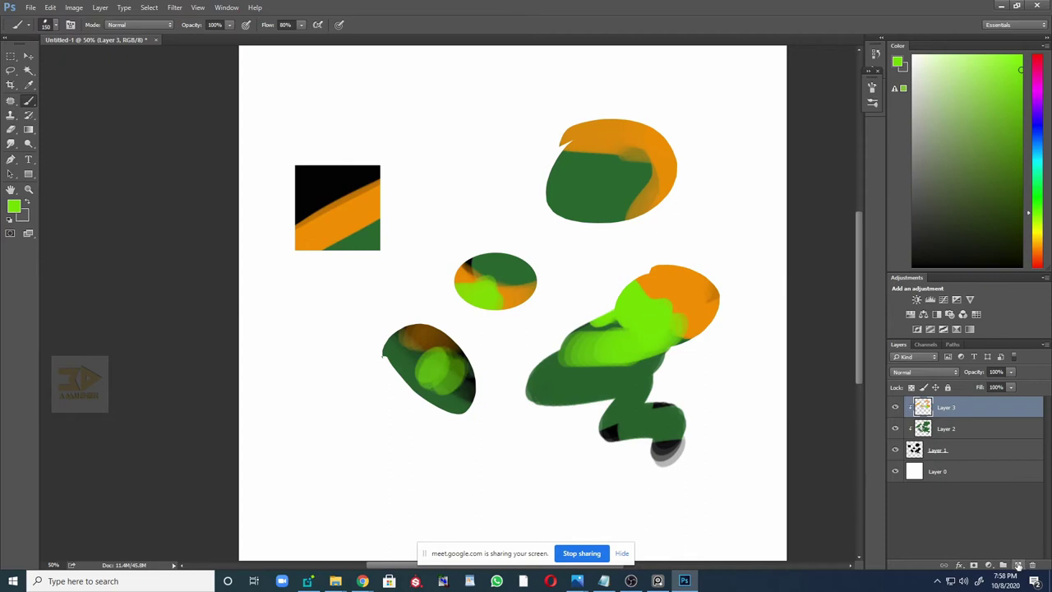
- Add a clipped layer above Layer 3 and paint orange-red over the middle of the extended shape
click(1018, 565)
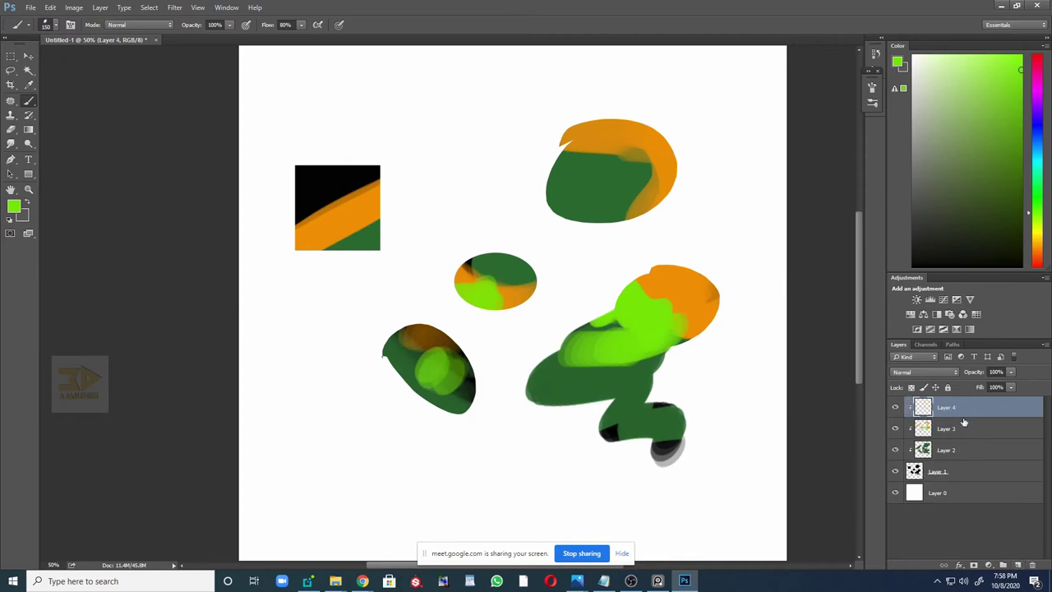
click(1040, 263)
mouse_move(625, 317)
mouse_down()
mouse_move(559, 386)
mouse_move(649, 370)
mouse_move(570, 386)
mouse_up()
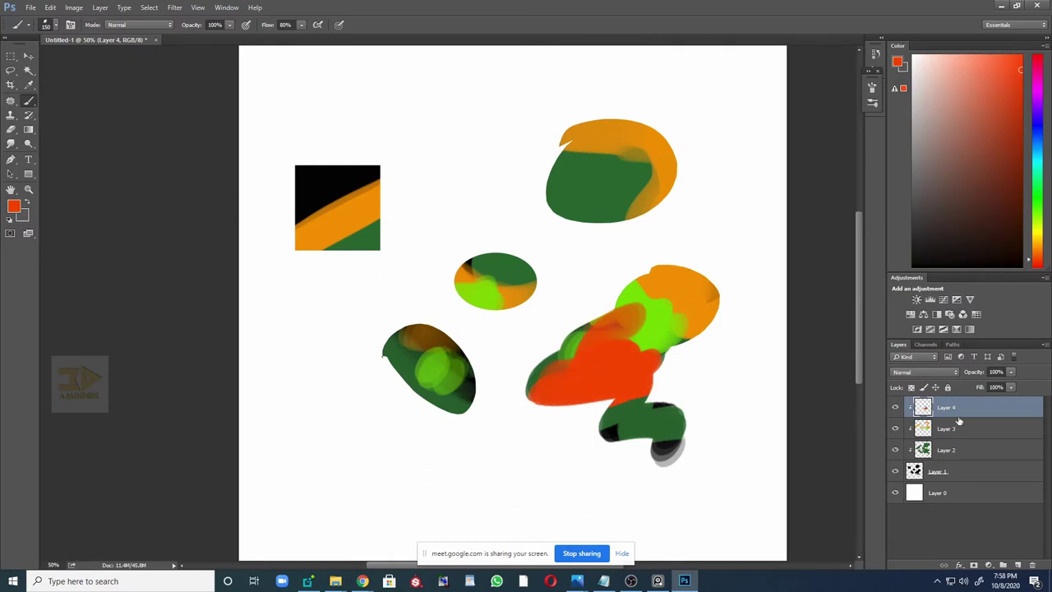
- Reorder the clipped layers, moving Layer 4 below Layer 3 and Layer 2 to the top of the stack
drag(968, 411, 976, 437)
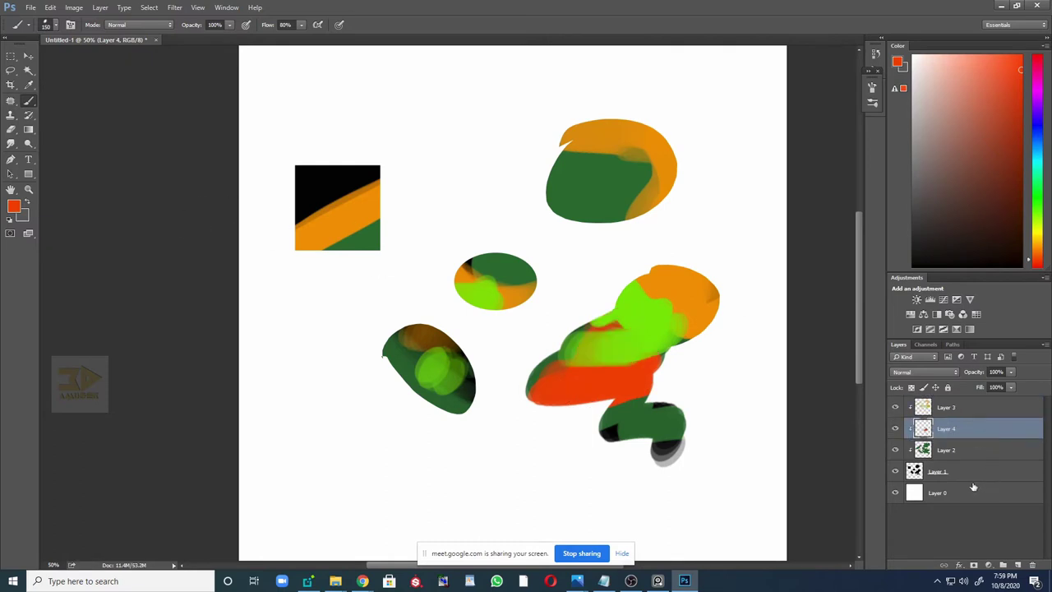
click(958, 452)
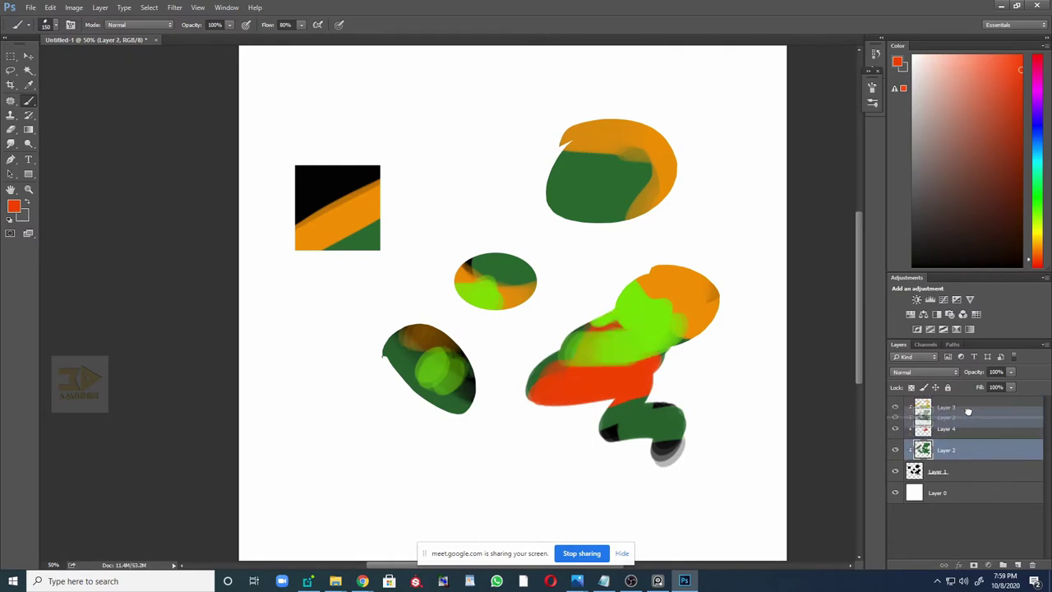
key(ctrl+bracketright)
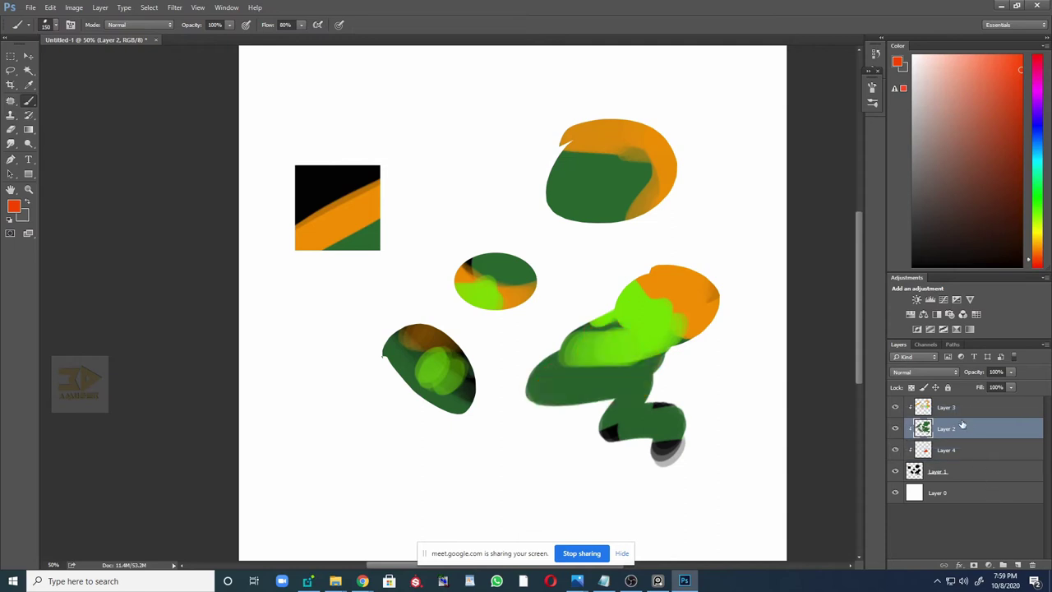
drag(963, 425, 960, 399)
- Erase parts of Layer 2's green over the extended shape, the large upper-right shape and the square with the textured eraser
key(e)
mouse_move(669, 320)
mouse_down()
mouse_move(615, 334)
mouse_move(620, 367)
mouse_move(582, 347)
mouse_move(598, 379)
mouse_move(643, 407)
mouse_move(629, 369)
mouse_move(690, 328)
mouse_move(638, 292)
mouse_move(558, 375)
mouse_up()
drag(600, 171, 560, 209)
mouse_move(324, 225)
mouse_down()
mouse_move(377, 200)
mouse_move(331, 236)
mouse_up()
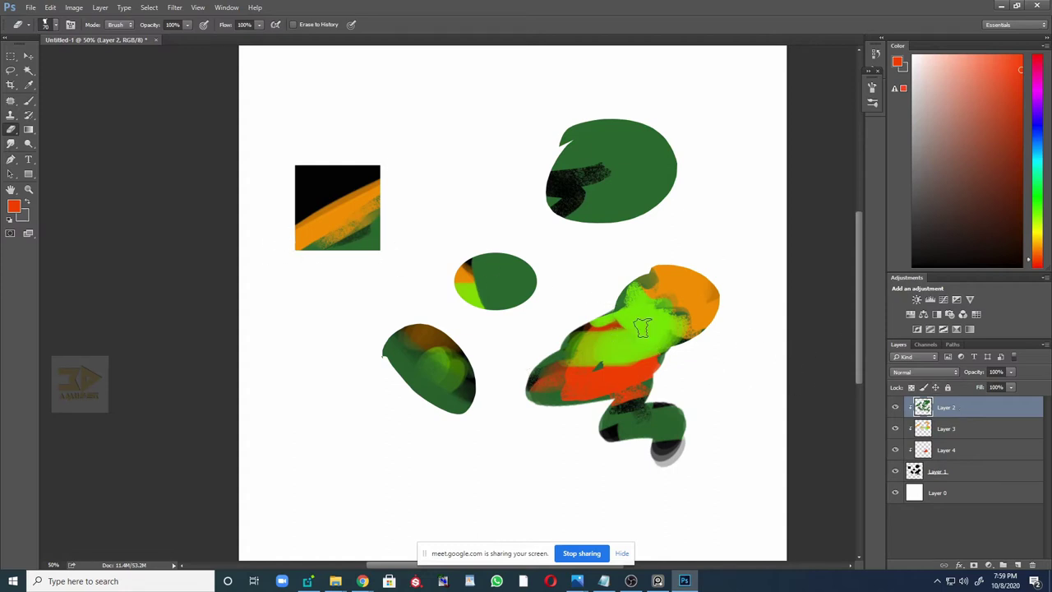
mouse_move(567, 135)
mouse_down()
mouse_move(574, 175)
mouse_move(628, 174)
mouse_move(618, 154)
mouse_move(660, 147)
mouse_move(649, 135)
mouse_move(559, 138)
mouse_move(655, 160)
mouse_move(567, 211)
mouse_up()
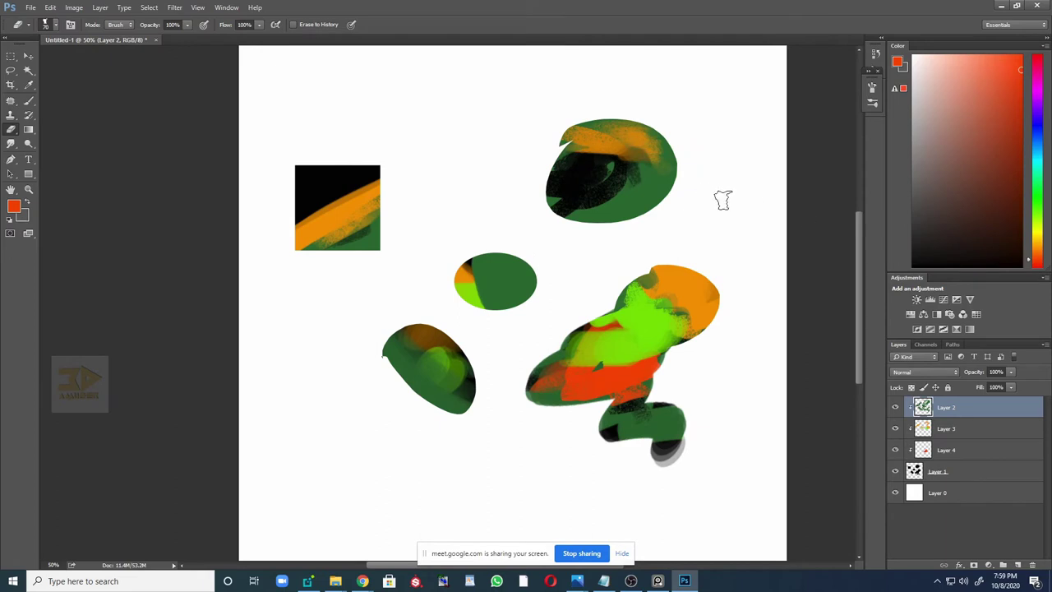
- Erase more of Layer 2's green over the upper-right shape and small ellipse, and delete Layers 1 to 4
mouse_move(723, 199)
mouse_down()
mouse_move(681, 164)
mouse_move(641, 187)
mouse_move(681, 238)
mouse_move(676, 190)
mouse_move(524, 344)
mouse_up()
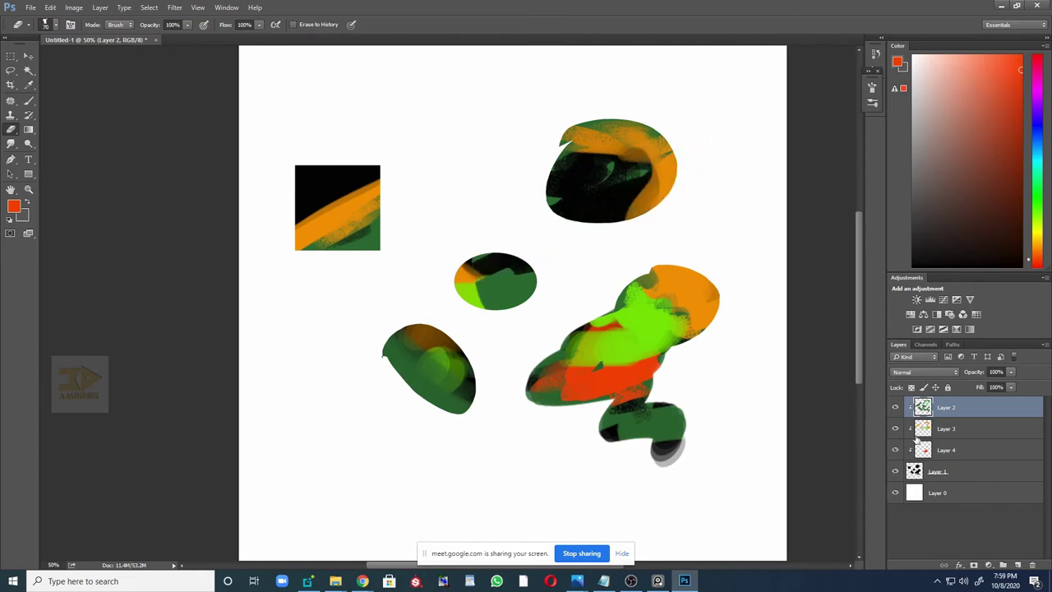
shift+click(964, 472)
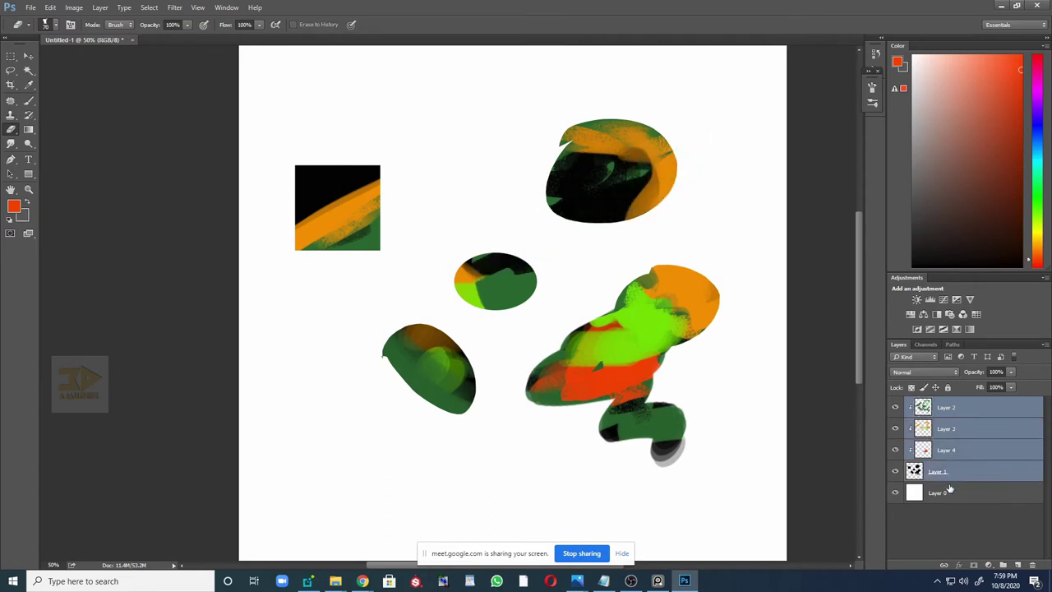
key(Delete)
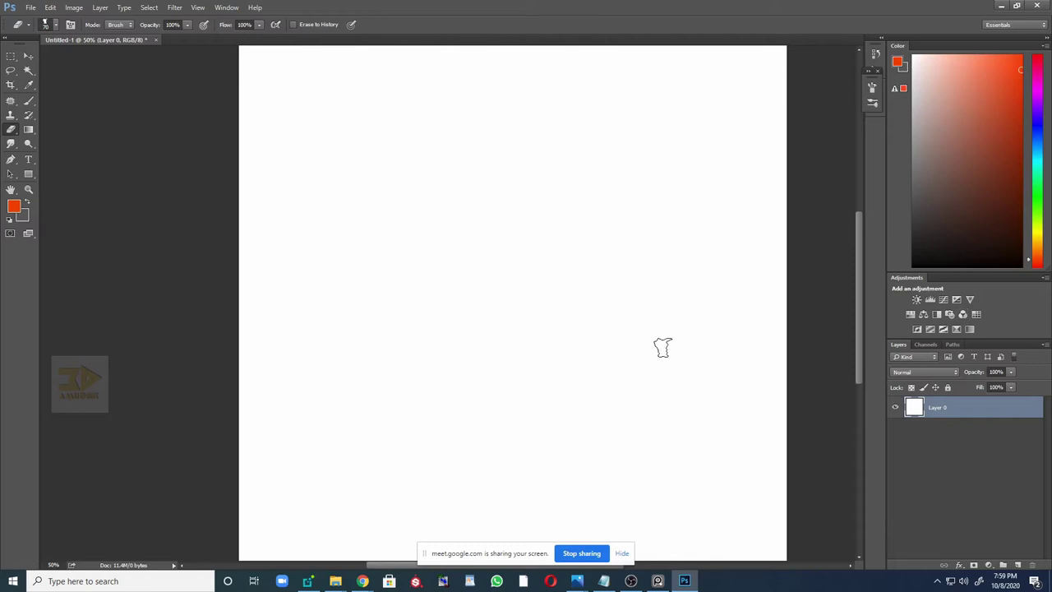
- Lock Layer 0 and, on a new layer above it, paint a diagonal orange-red stroke with a bright green stroke along its upper edge
drag(554, 313, 634, 331)
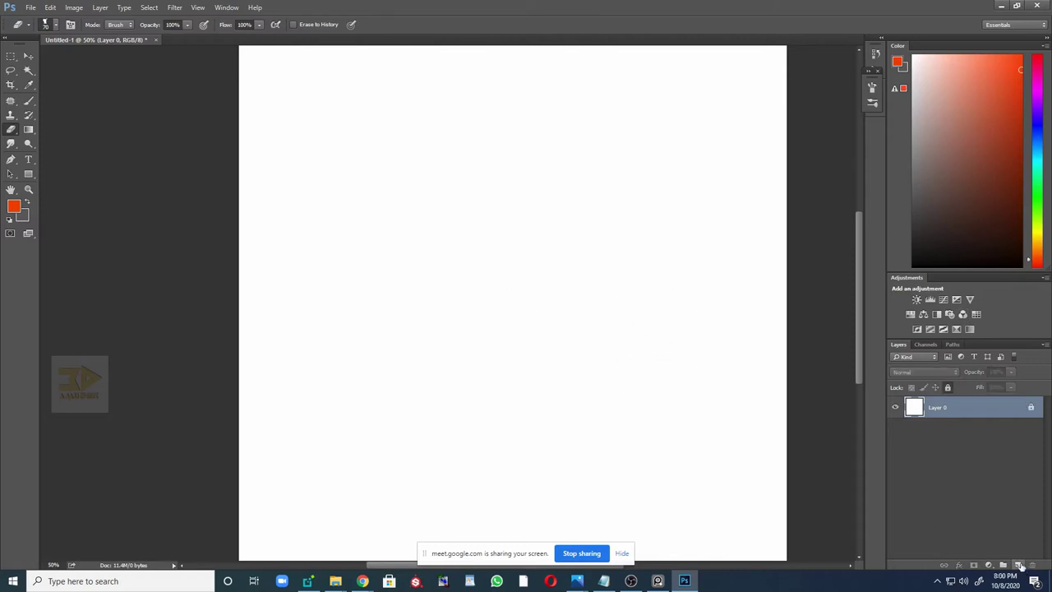
click(1019, 566)
key(z)
alt+click(525, 303)
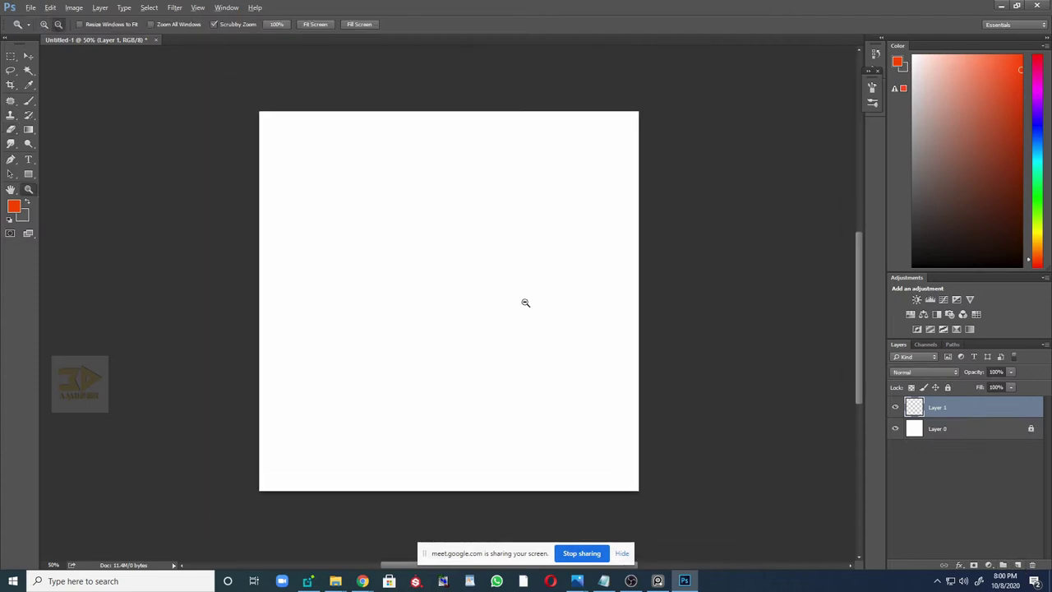
alt+click(525, 303)
click(395, 325)
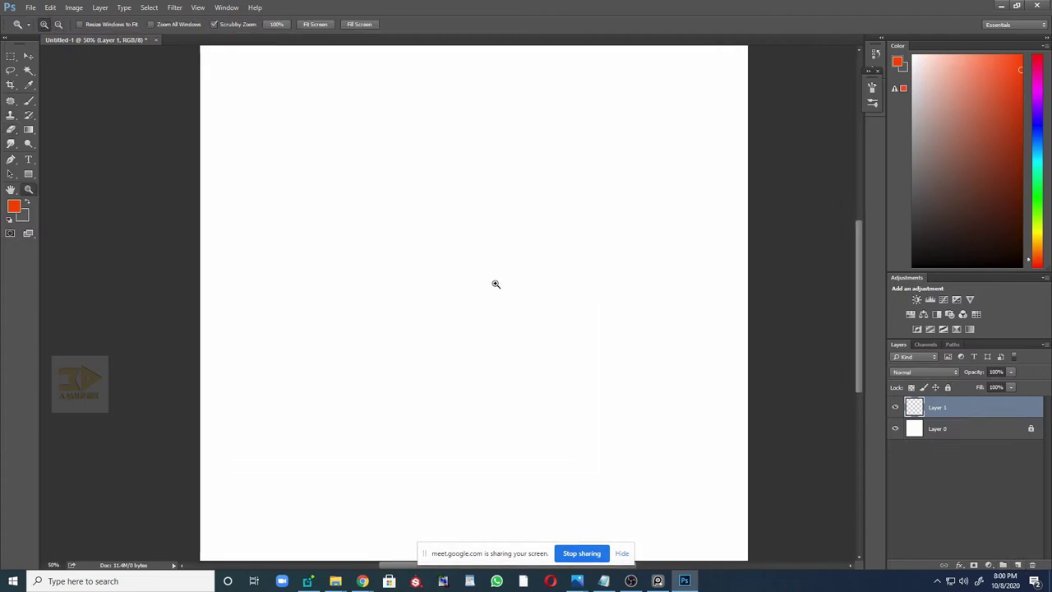
key(b)
drag(362, 218, 429, 283)
click(1038, 189)
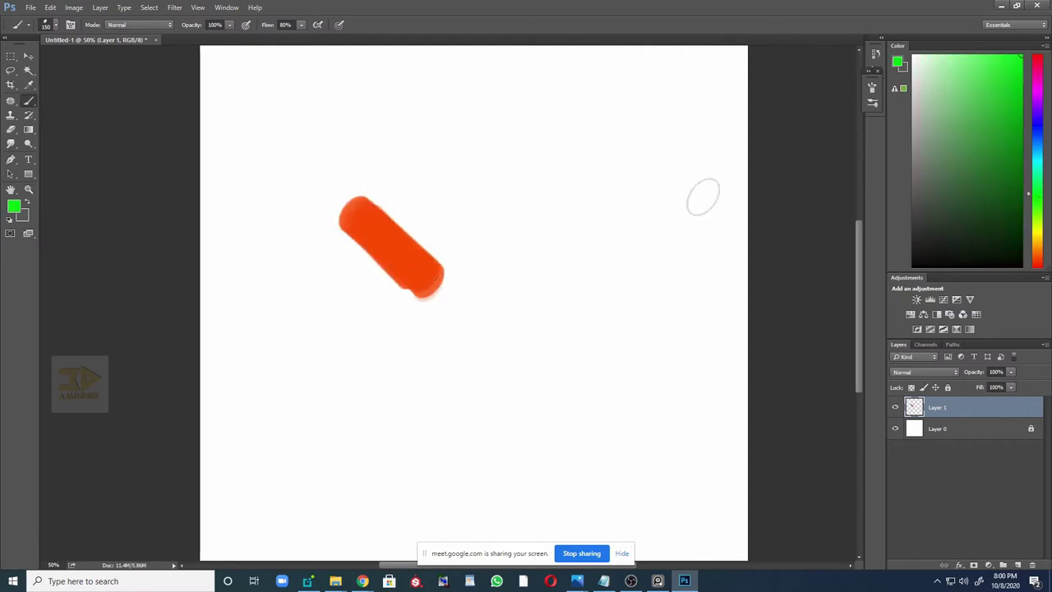
mouse_move(378, 181)
mouse_down()
mouse_move(465, 256)
mouse_move(411, 207)
mouse_move(464, 245)
mouse_up()
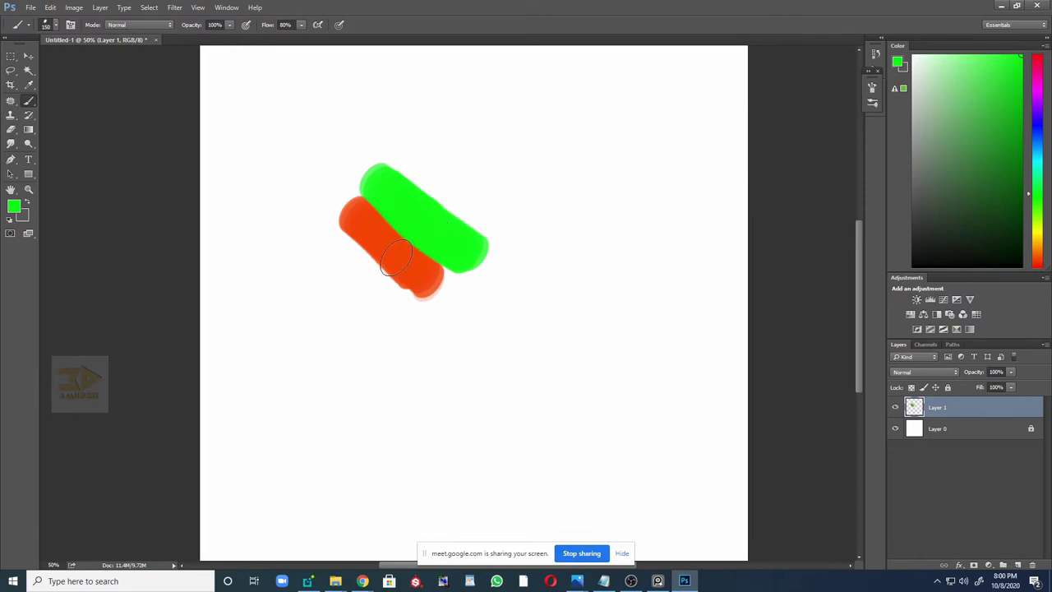
- Sample the orange-red and brush it lightly over the green stroke's lower edge along the seam
ctrl+click(369, 250)
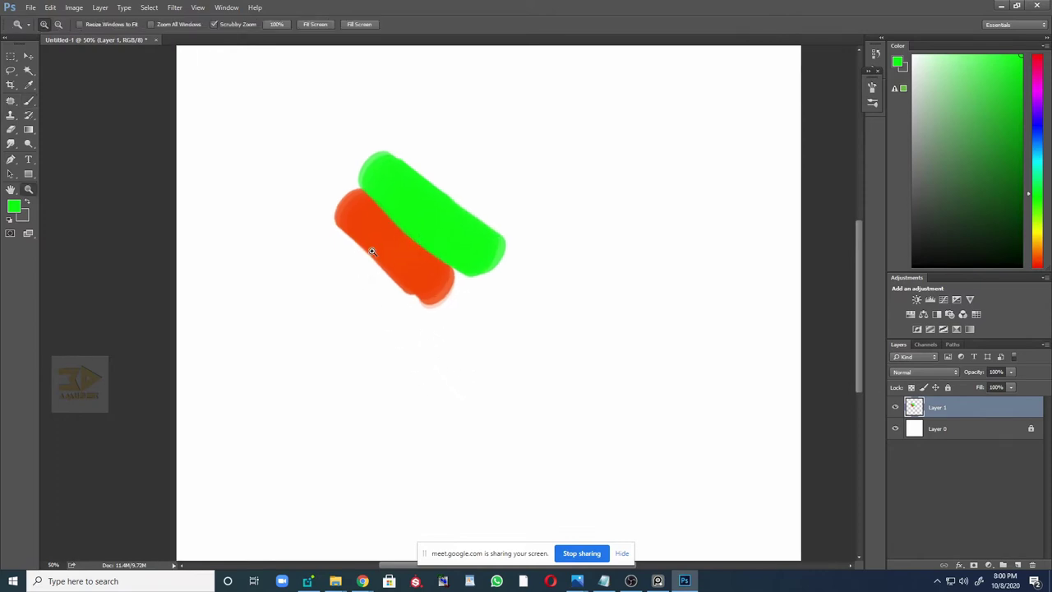
alt+click(381, 218)
mouse_move(373, 198)
mouse_down()
mouse_move(452, 260)
mouse_move(371, 198)
mouse_move(412, 210)
mouse_up()
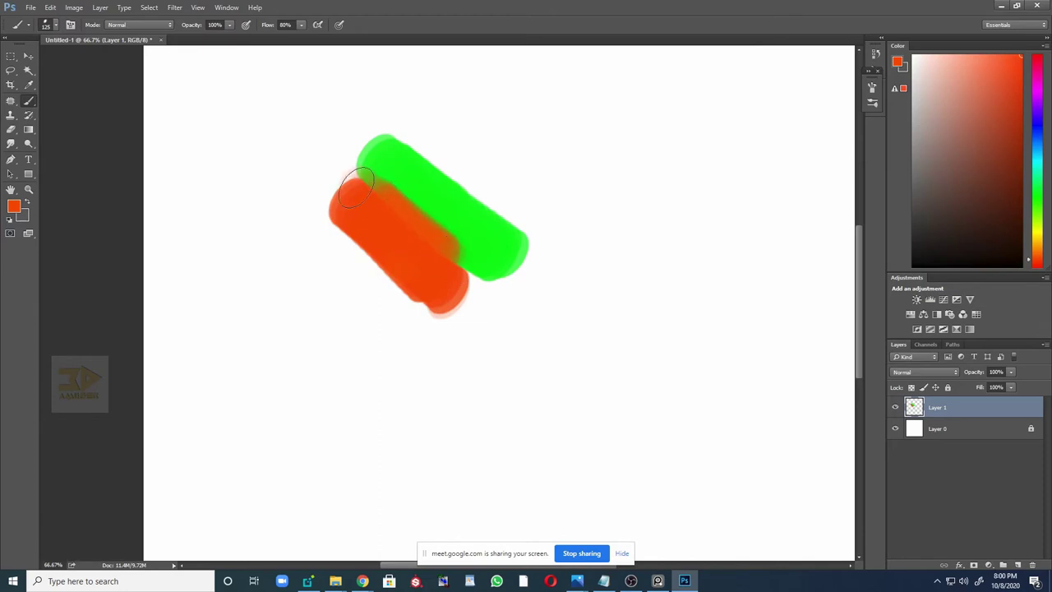
drag(483, 281, 429, 243)
mouse_move(363, 183)
mouse_down()
mouse_move(450, 253)
mouse_move(396, 203)
mouse_move(423, 234)
mouse_up()
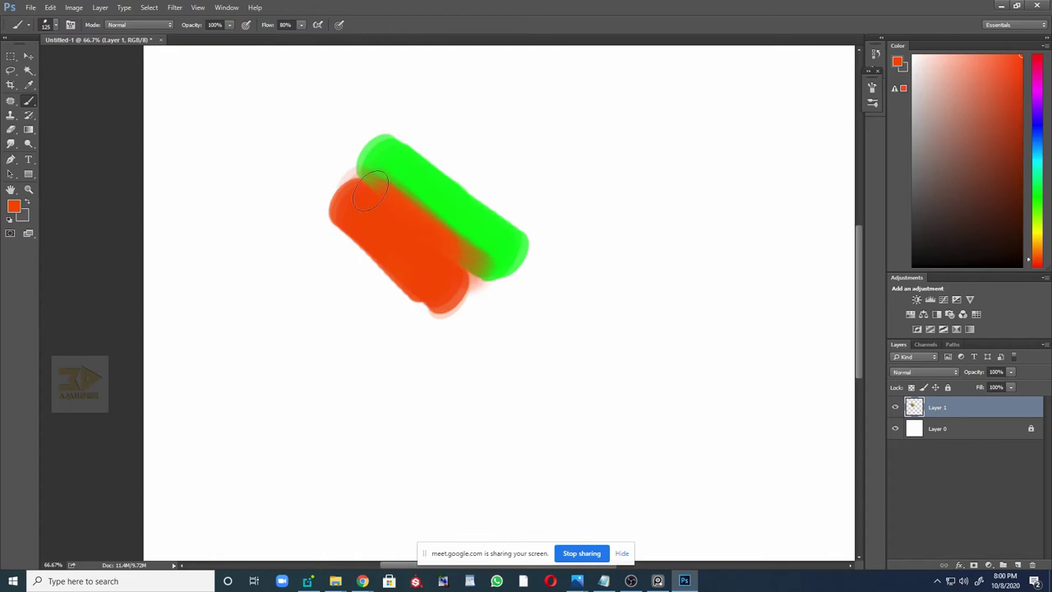
- Blend the seam into a smooth gradient by repeatedly sampling green, orange-red and in-between colours and painting over it
alt+click(500, 254)
drag(488, 261, 385, 190)
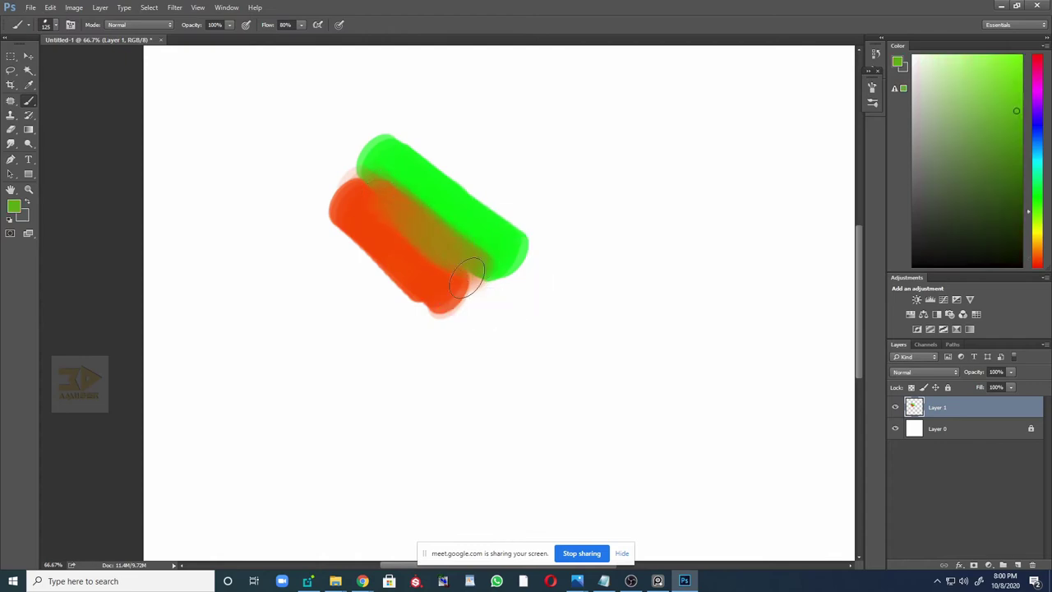
alt+click(421, 251)
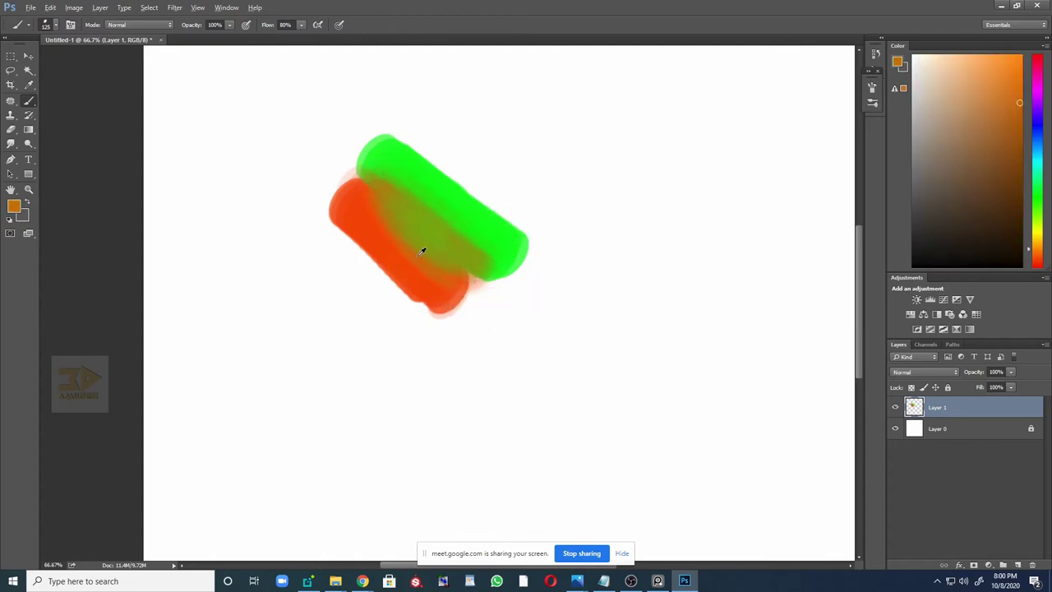
drag(475, 288, 392, 223)
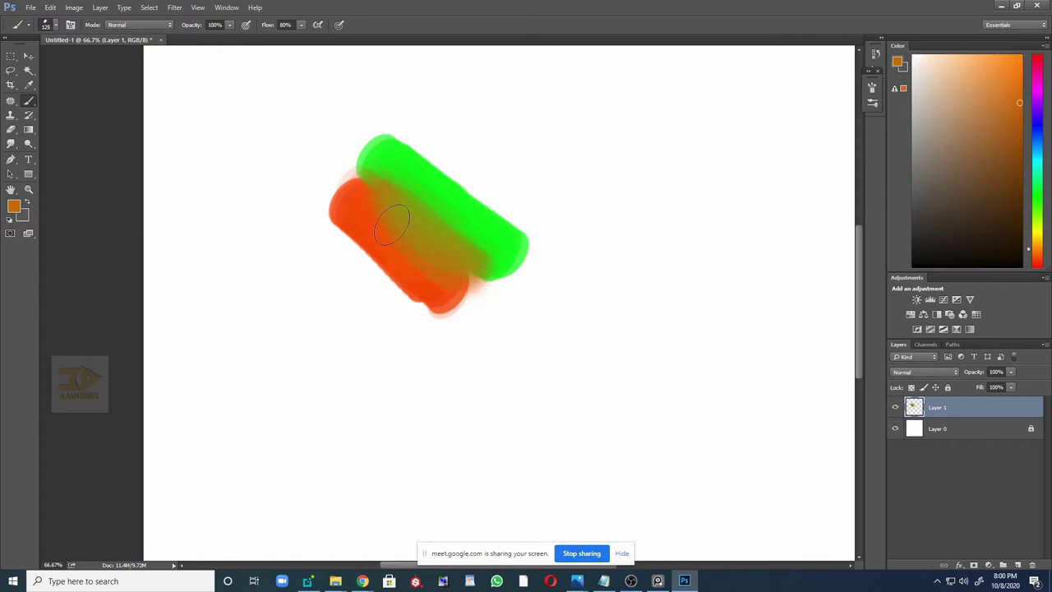
alt+click(350, 207)
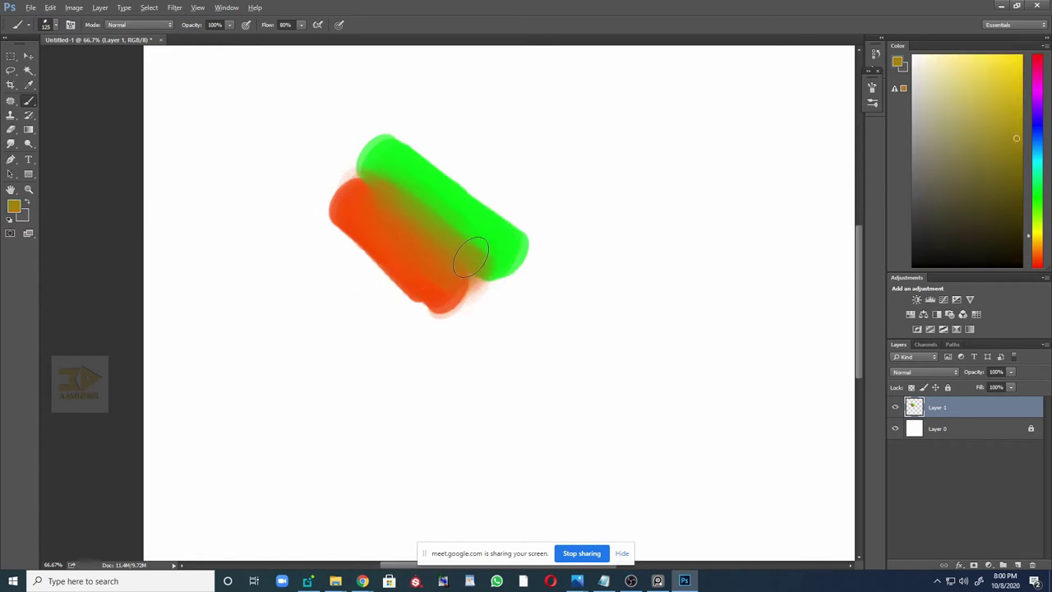
alt+click(417, 170)
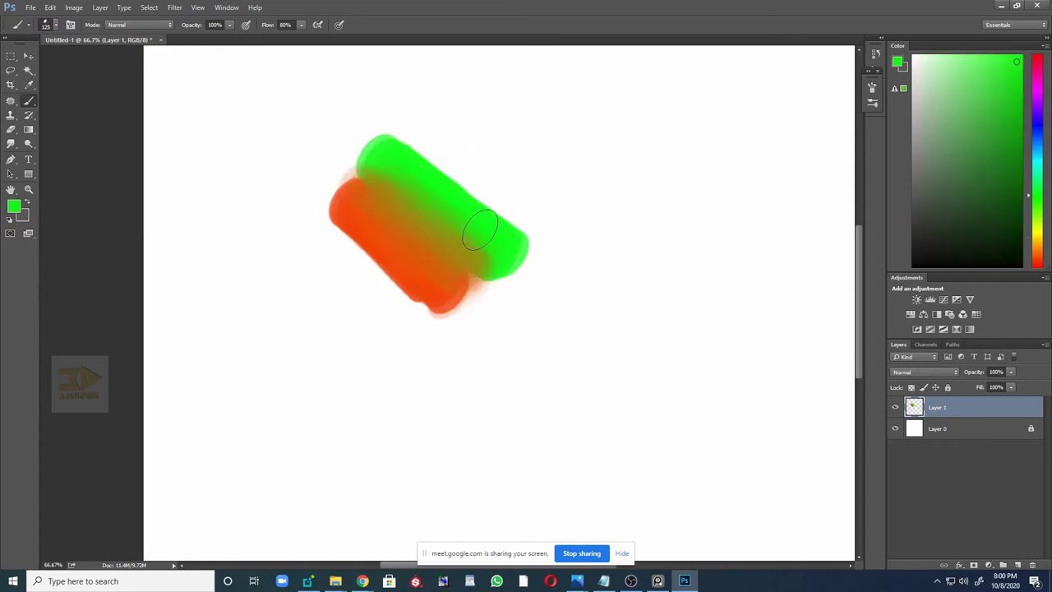
alt+click(436, 287)
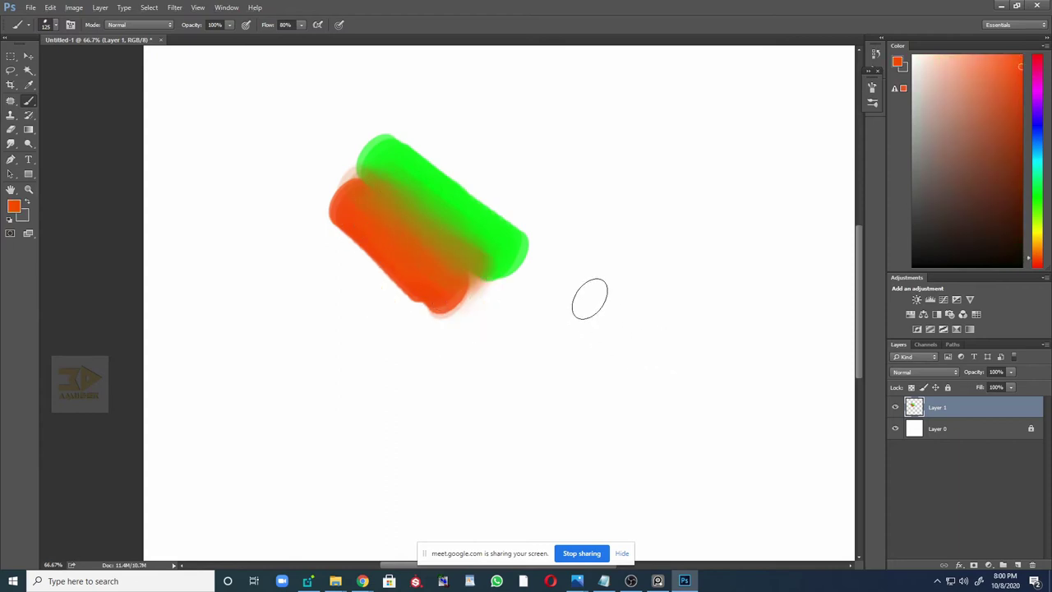
- Examine the blended transition between the orange-red and green strokes from a distance and close up
key(z)
alt+click(514, 340)
alt+click(514, 339)
alt+click(517, 342)
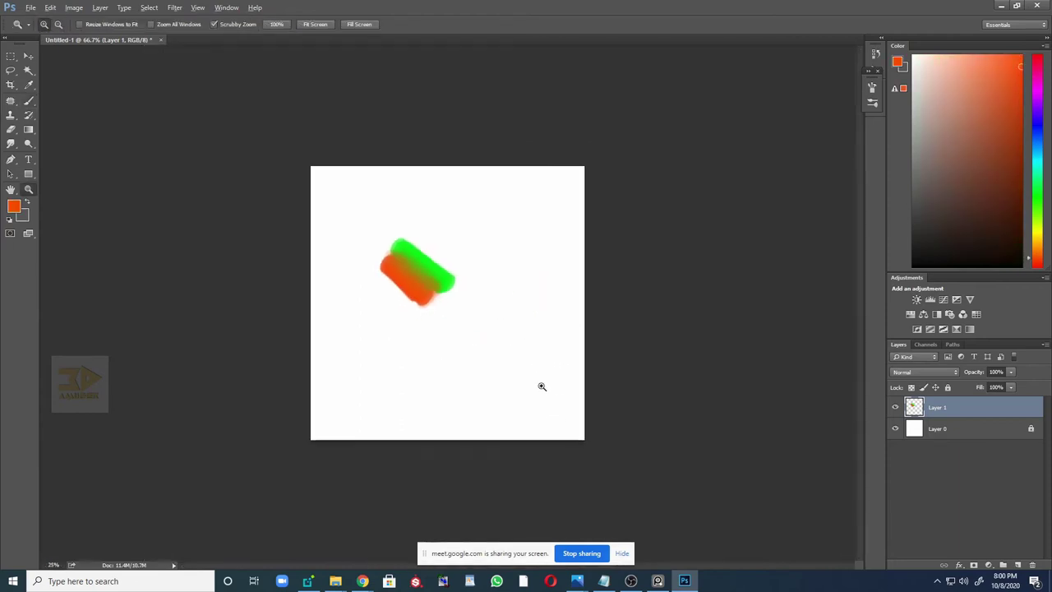
click(407, 288)
click(468, 317)
click(465, 284)
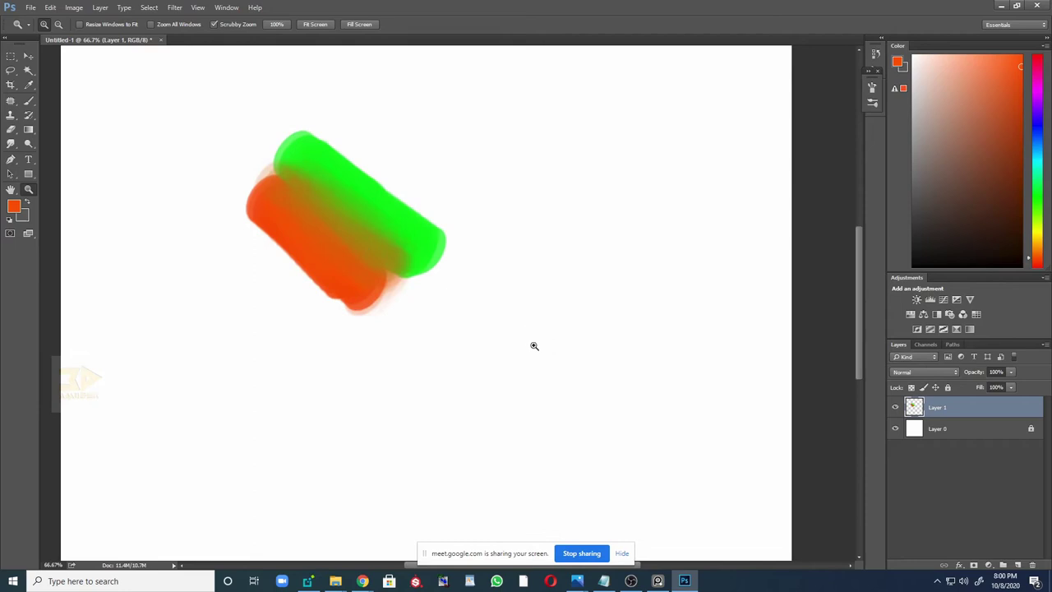
drag(506, 271, 594, 266)
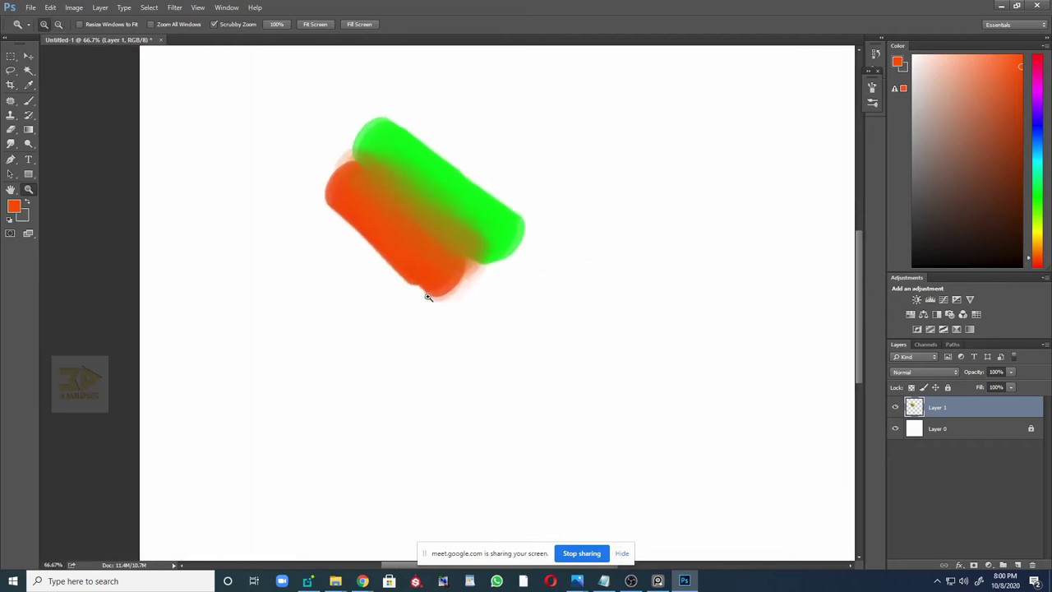
- On a new layer, paint short green and orange-red strokes side by side to the right of the blend, using sampled colours
key(r)
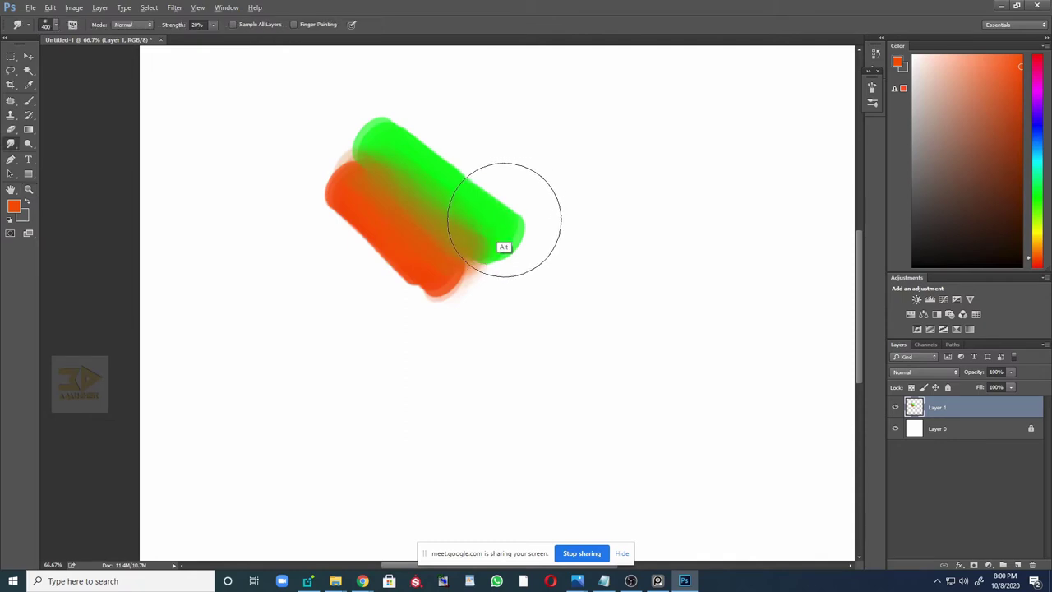
click(1006, 564)
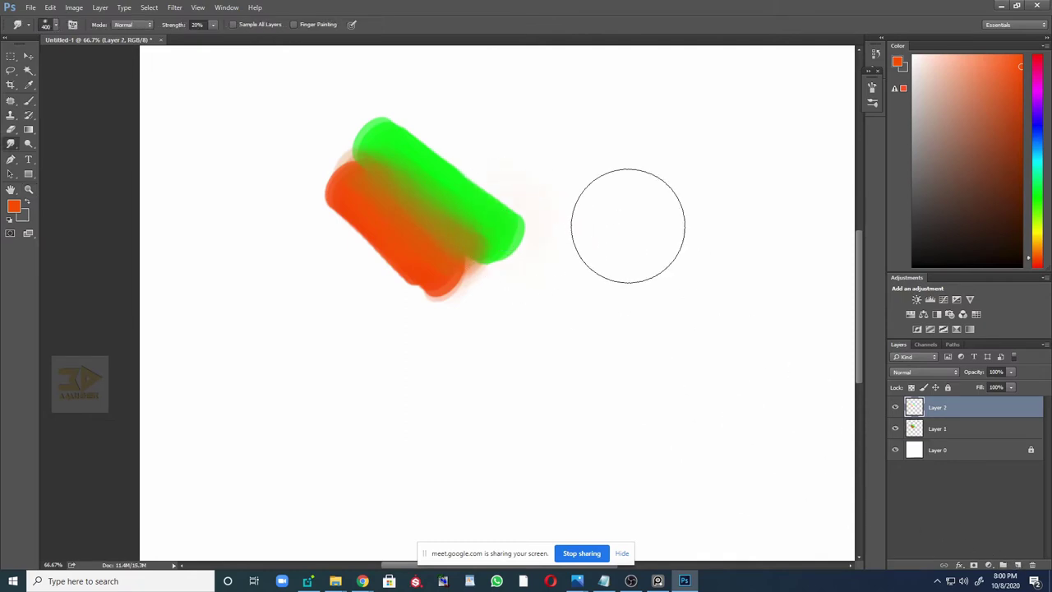
drag(629, 225, 543, 264)
key(b)
alt+click(416, 237)
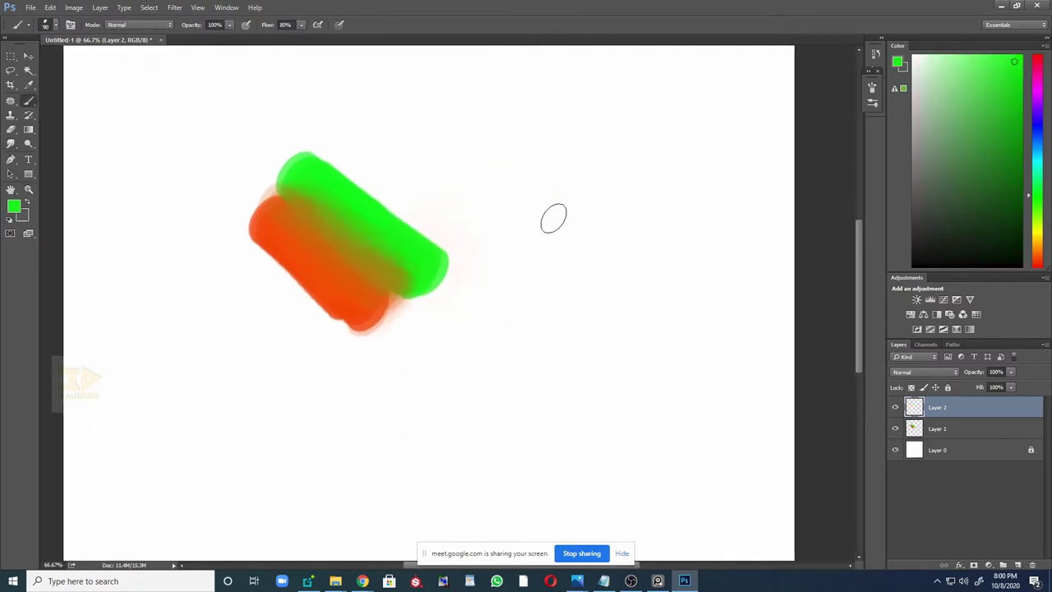
mouse_move(522, 224)
mouse_down()
mouse_move(537, 256)
mouse_move(627, 237)
mouse_move(513, 258)
mouse_move(628, 235)
mouse_move(538, 229)
mouse_up()
alt+click(344, 294)
alt+click(609, 211)
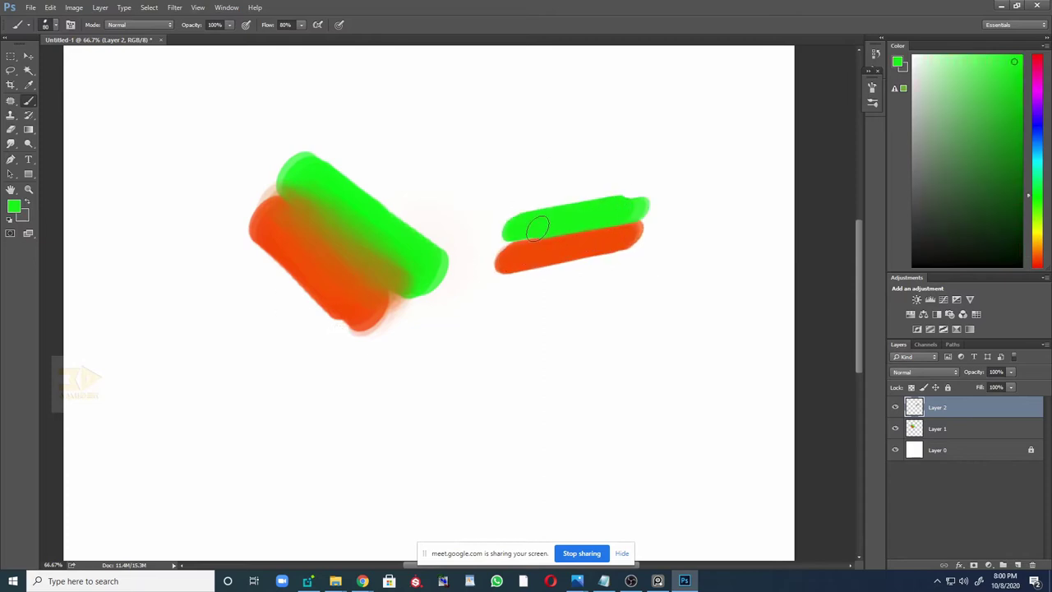
- Blend the seam between the two short strokes using the Smudge tool with a 125 px soft brush at 20% strength
click(14, 148)
click(60, 162)
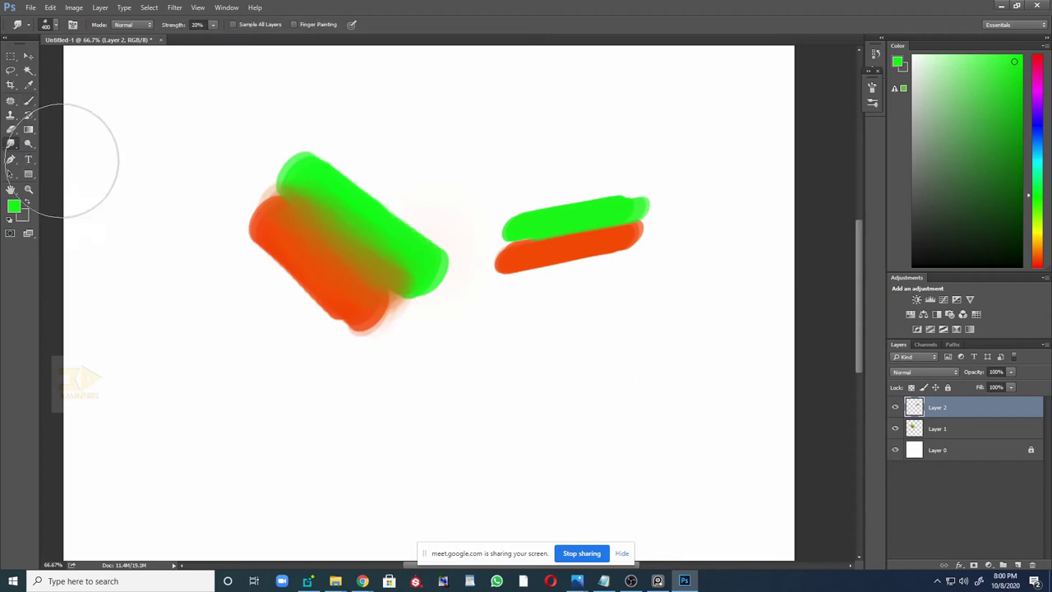
key(bracketleft)
key(bracketleft)
key(bracketleft)
key(bracketleft)
key(bracketleft)
key(bracketleft)
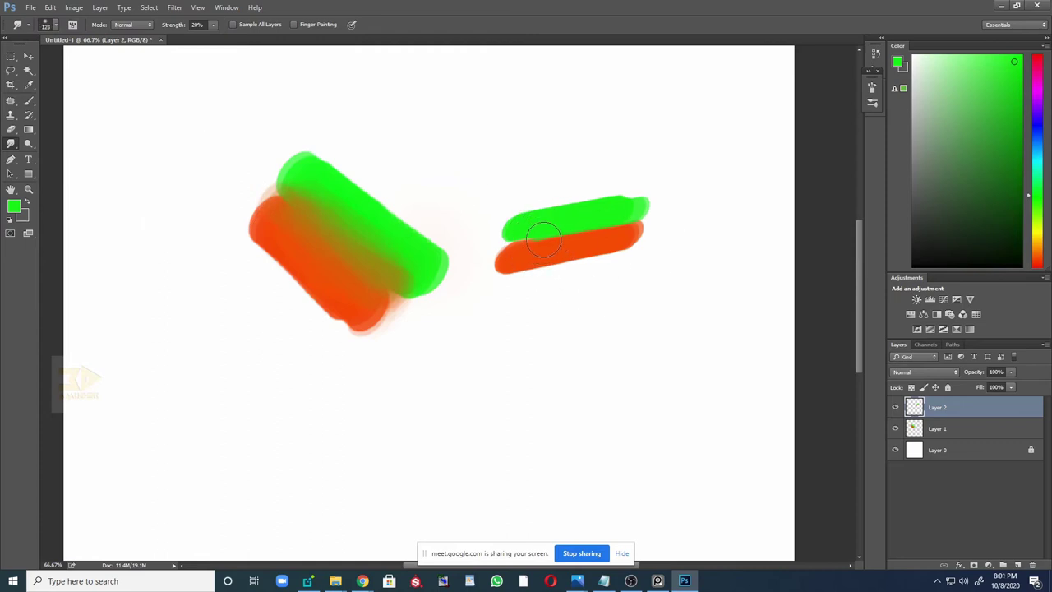
click(55, 26)
click(55, 26)
click(55, 26)
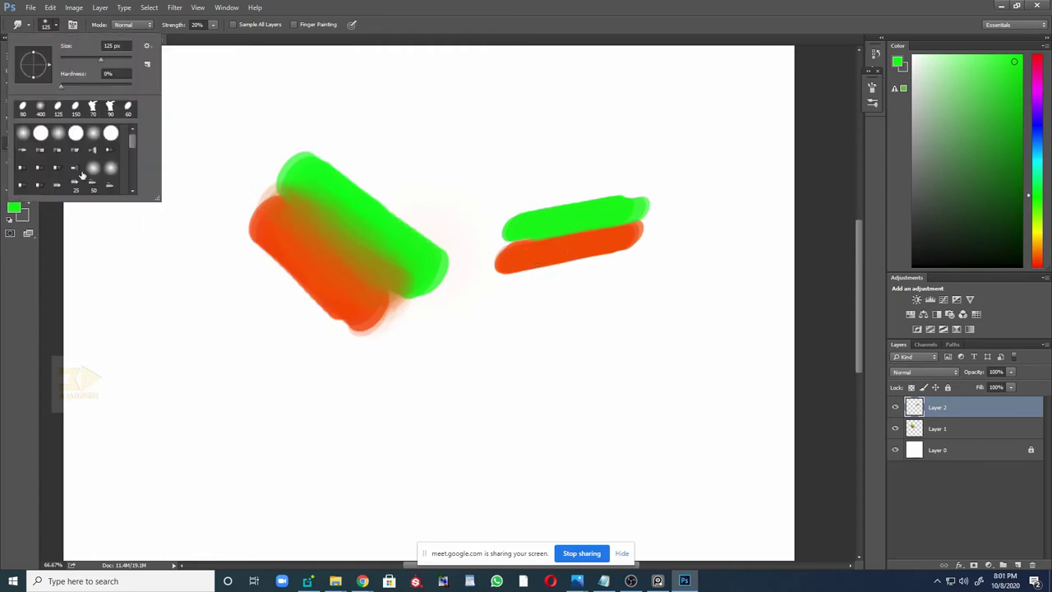
click(555, 227)
mouse_move(550, 234)
mouse_down()
mouse_move(526, 246)
mouse_move(641, 220)
mouse_up()
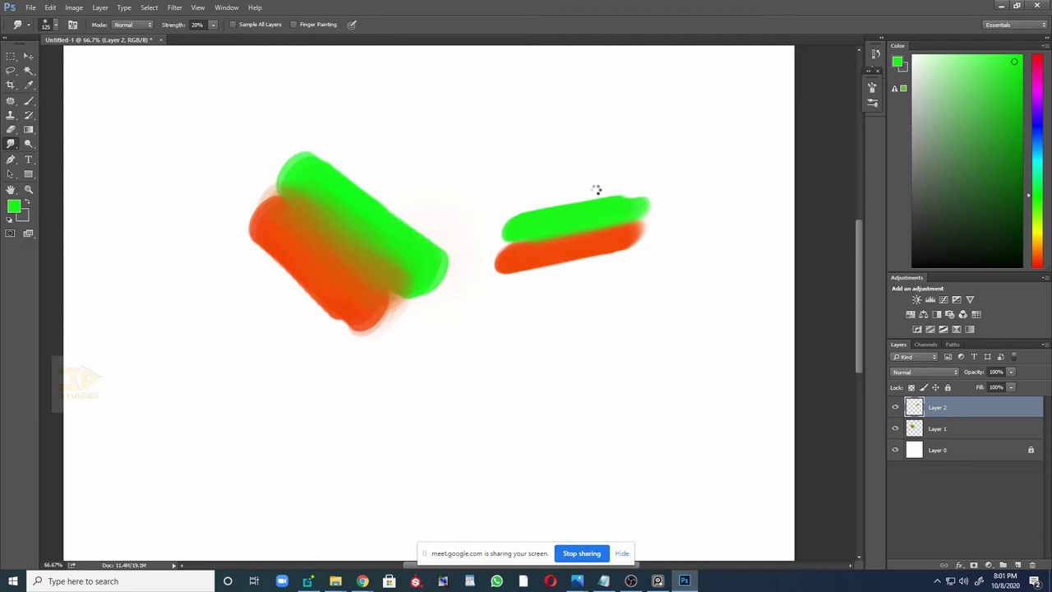
- Switch to full screen mode with the menu bar and frame both pairs of strokes
key(z)
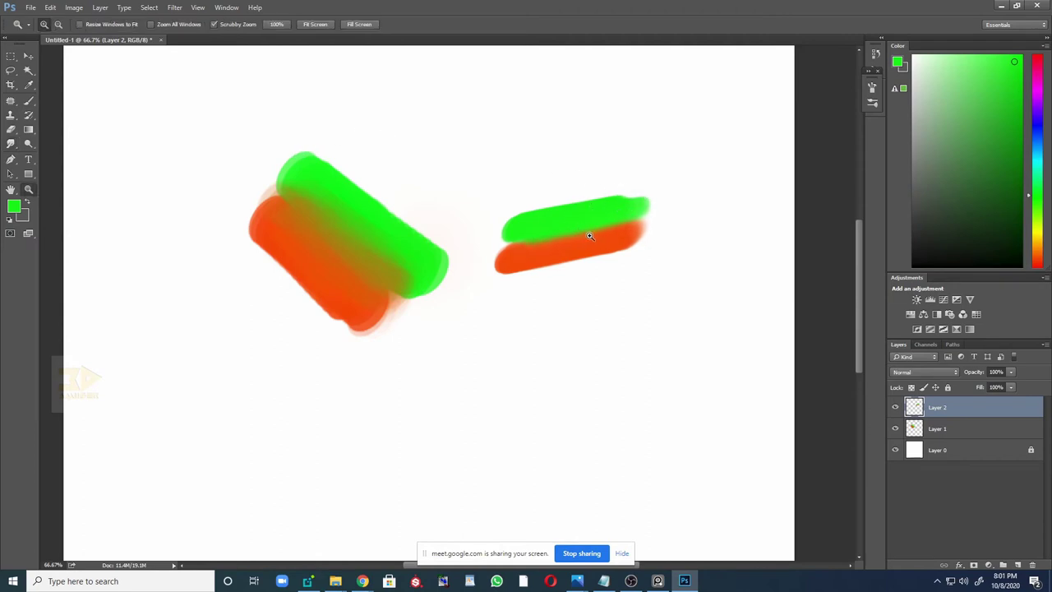
alt+click(589, 245)
alt+click(589, 244)
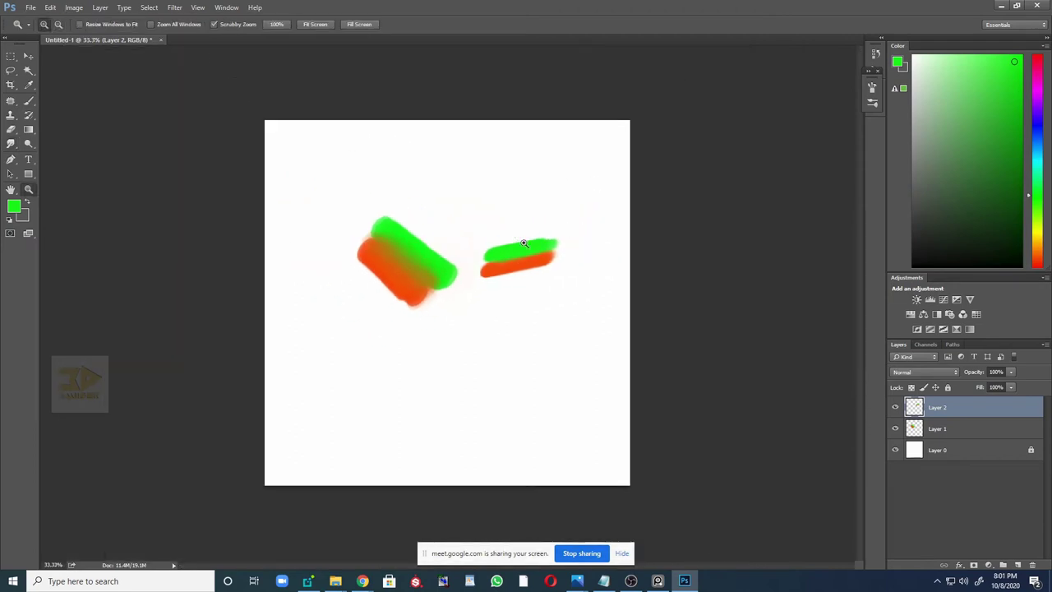
key(f)
drag(542, 249, 552, 228)
click(556, 230)
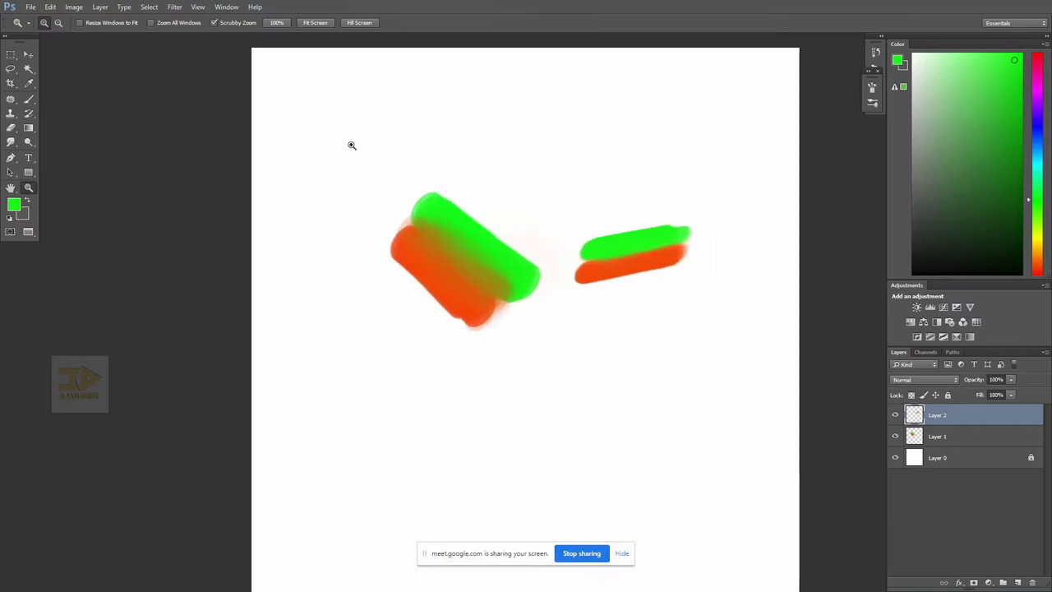
- Show the tool presets and choose the Cloud Texture preset for the Smudge tool
click(227, 7)
click(279, 299)
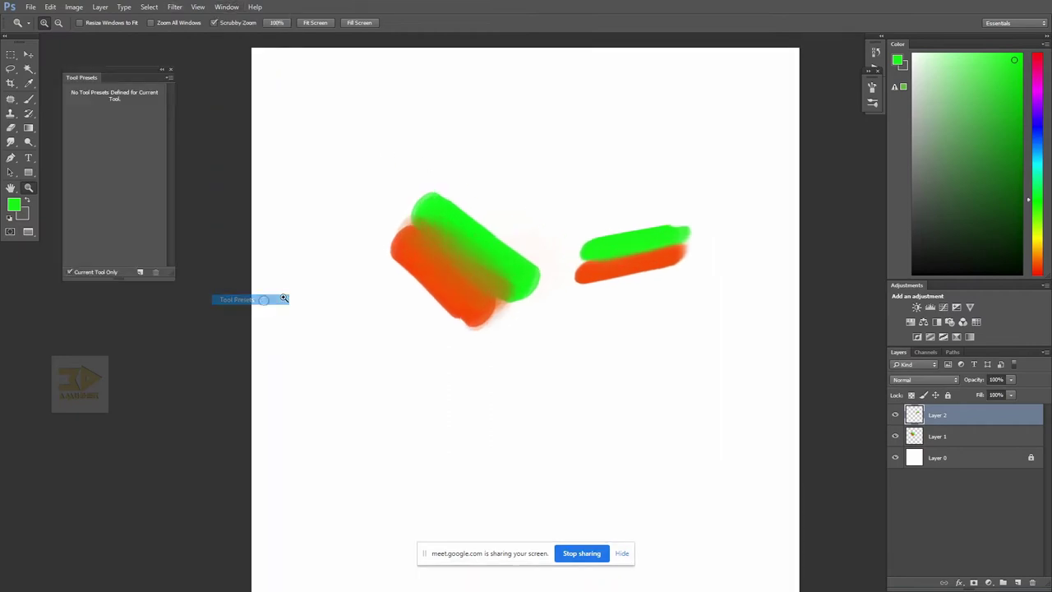
key(b)
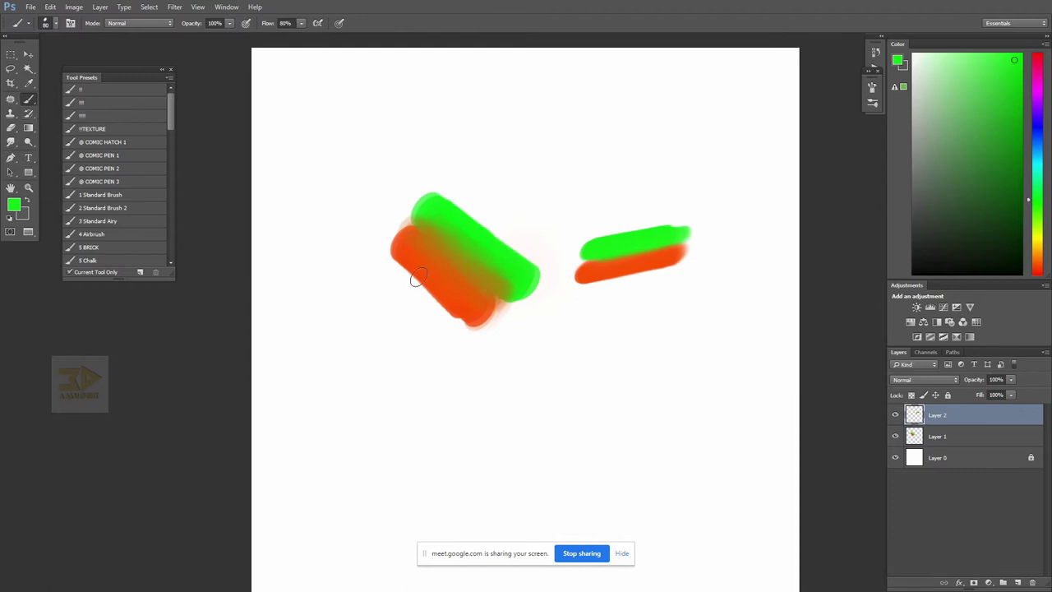
click(11, 141)
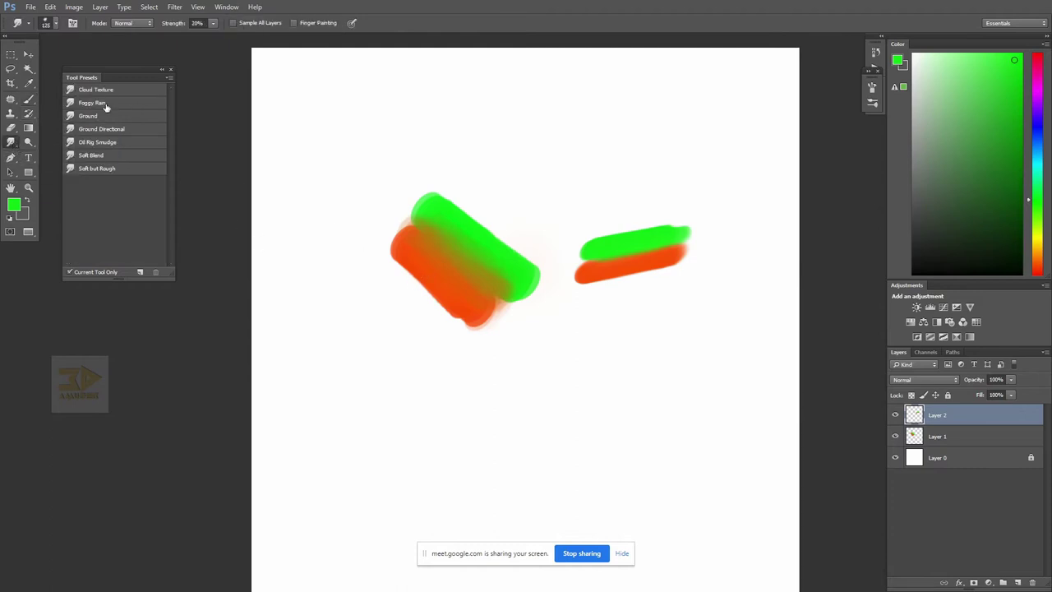
click(109, 92)
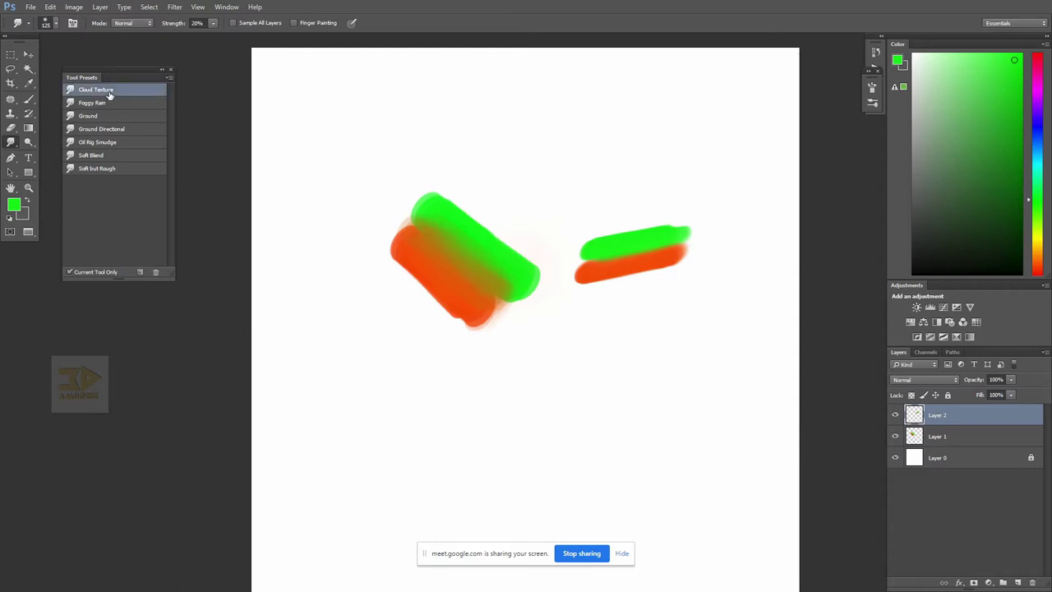
- Go through the Smudge tool presets, including Foggy Rain, Ground, Ground Directional, Soft but Rough and Soft Blend
click(109, 102)
click(104, 116)
click(101, 90)
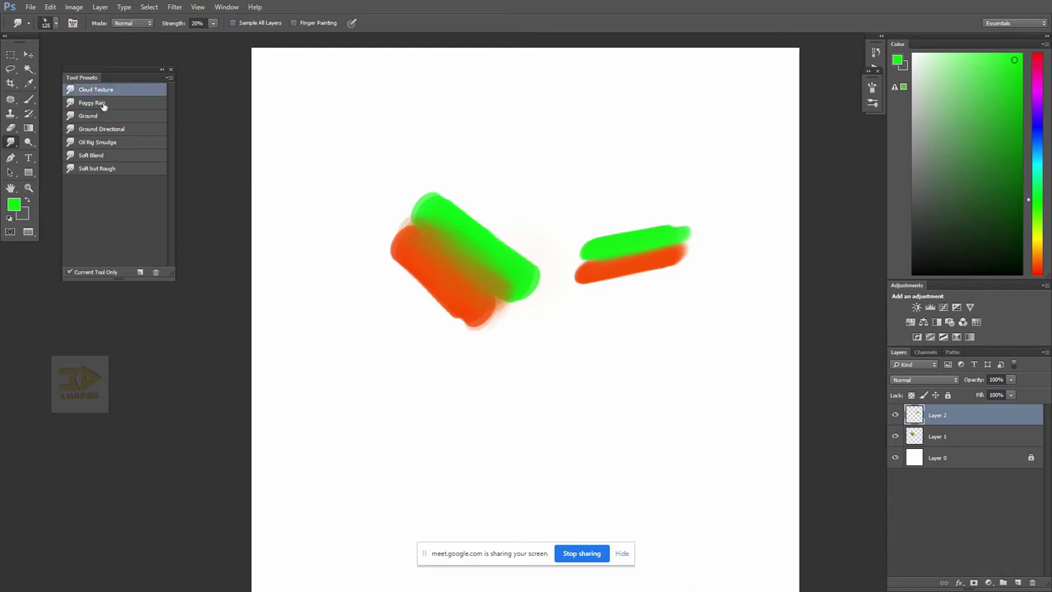
click(109, 116)
click(114, 129)
click(123, 170)
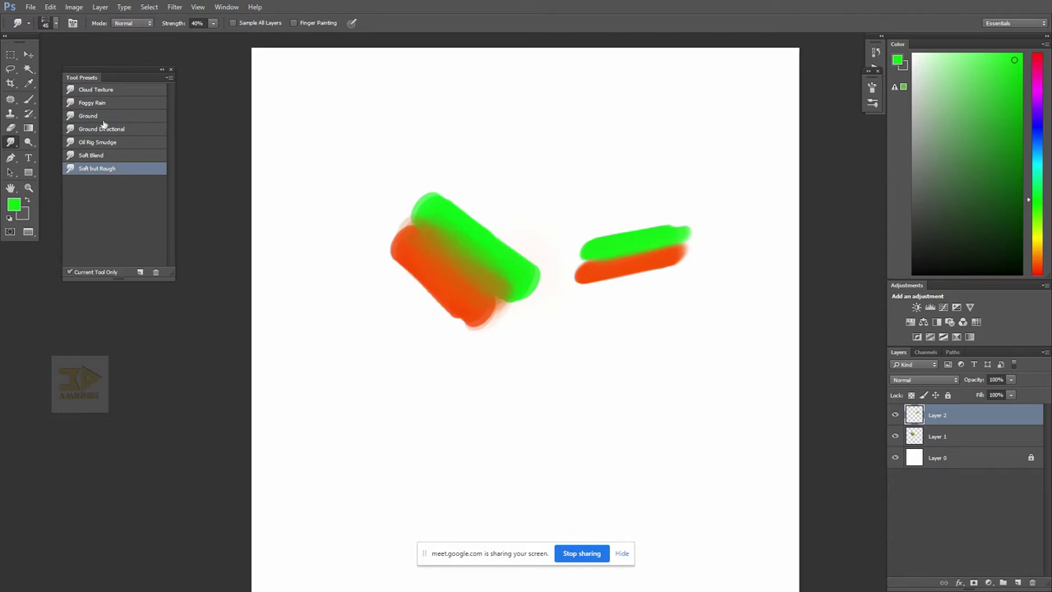
click(119, 154)
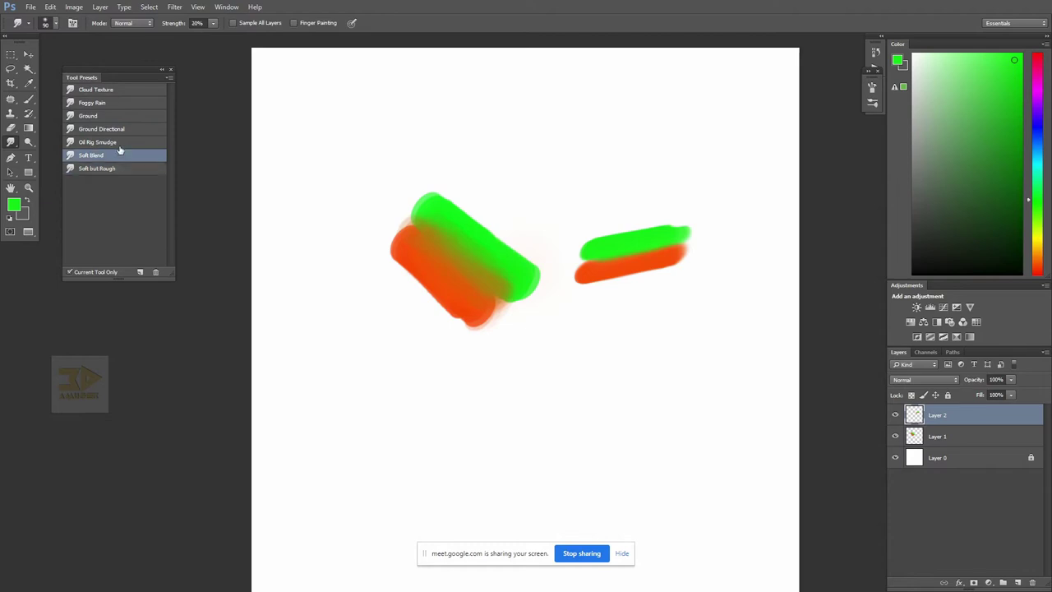
- Try blending the short green and orange-red strokes with the Cloud Texture smudge preset, and undo the smudging
click(106, 92)
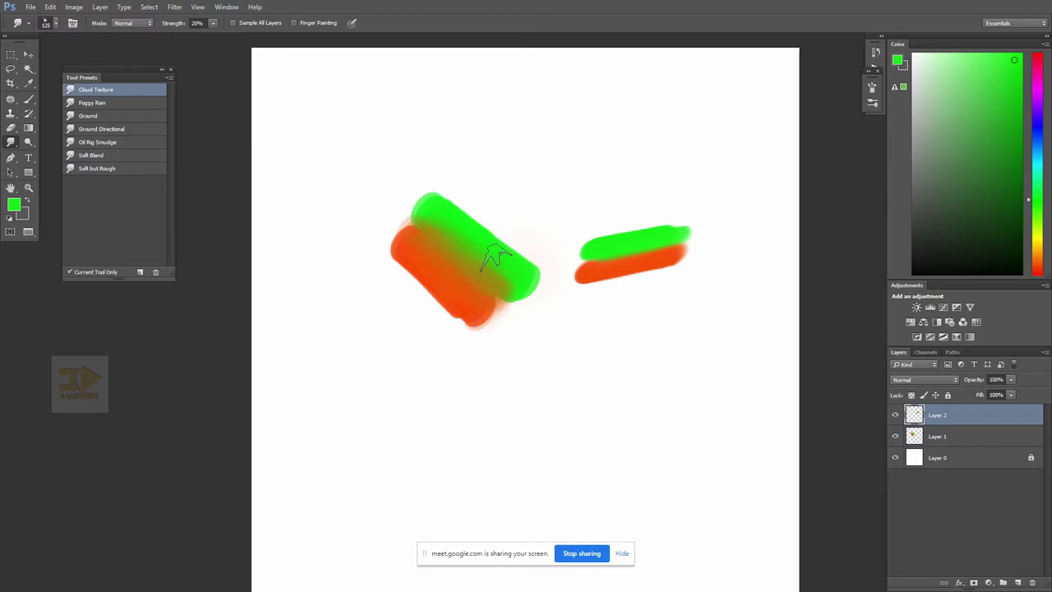
mouse_move(638, 242)
mouse_down()
mouse_move(608, 254)
mouse_move(678, 237)
mouse_move(686, 218)
mouse_move(602, 246)
mouse_move(682, 241)
mouse_move(605, 277)
mouse_up()
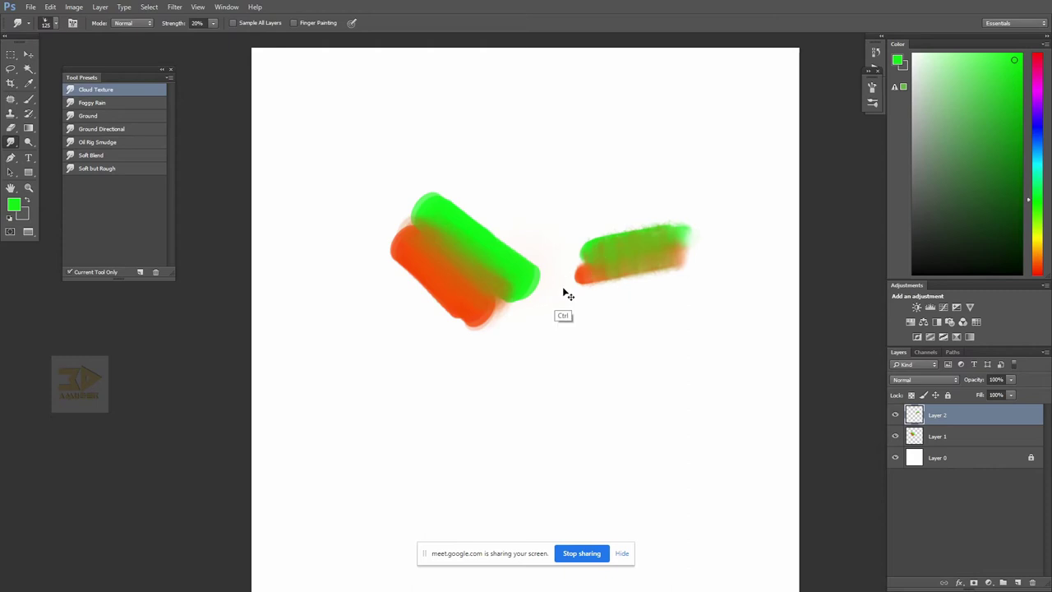
key(ctrl+z)
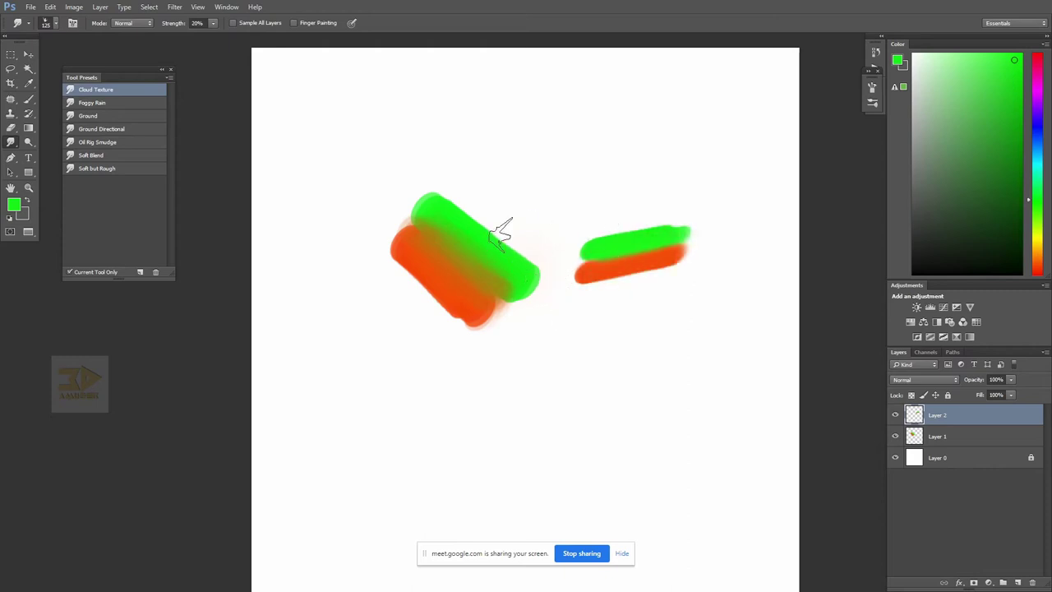
- Try blending the short strokes with the Foggy Rain smudge preset enlarged to 200 px, and undo the smudging
click(107, 104)
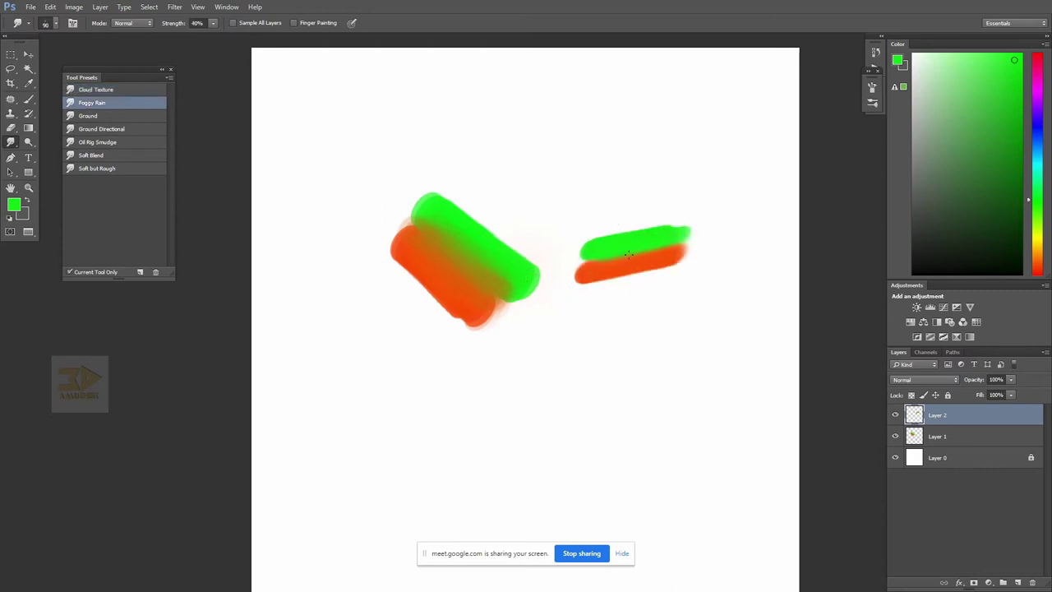
key(bracketright)
key(bracketright)
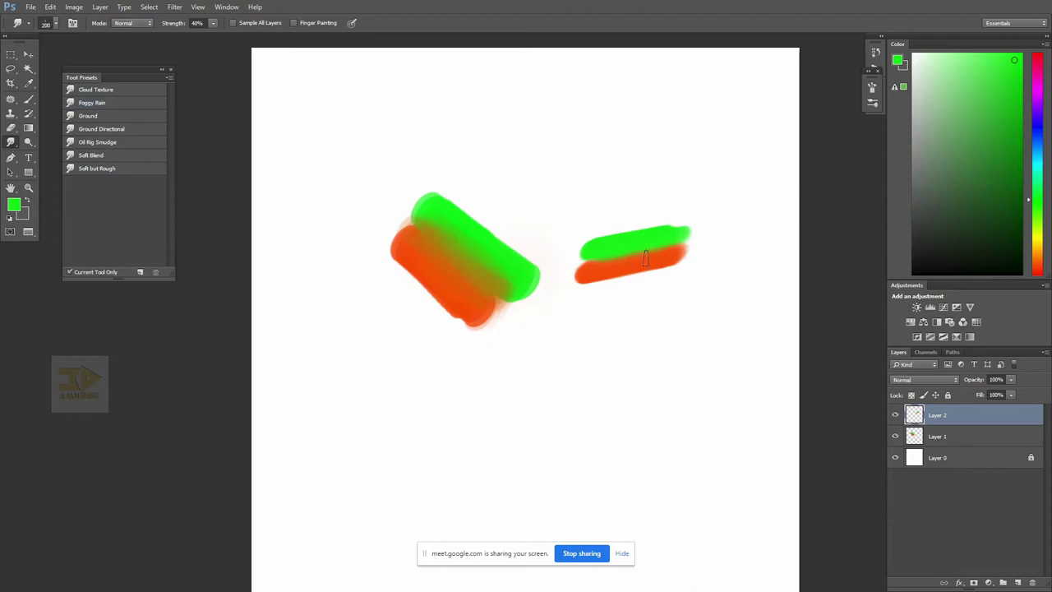
mouse_move(629, 246)
mouse_down()
mouse_move(650, 267)
mouse_move(677, 229)
mouse_move(622, 238)
mouse_move(578, 276)
mouse_up()
key(ctrl+z)
- Blend the seam between the short green and orange-red strokes using the Soft Blend smudge preset at 150 px
click(114, 117)
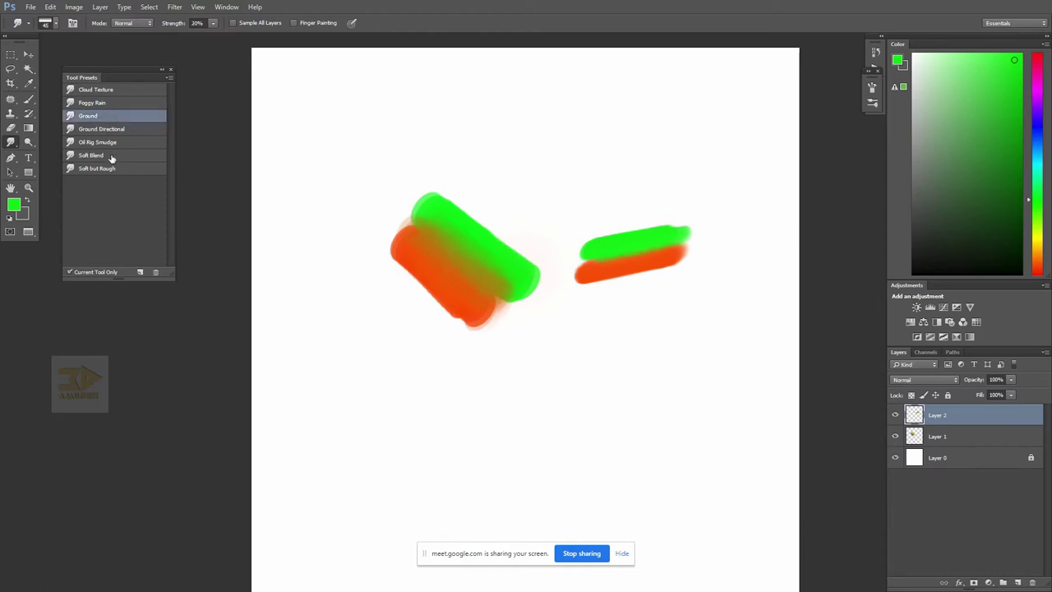
click(112, 156)
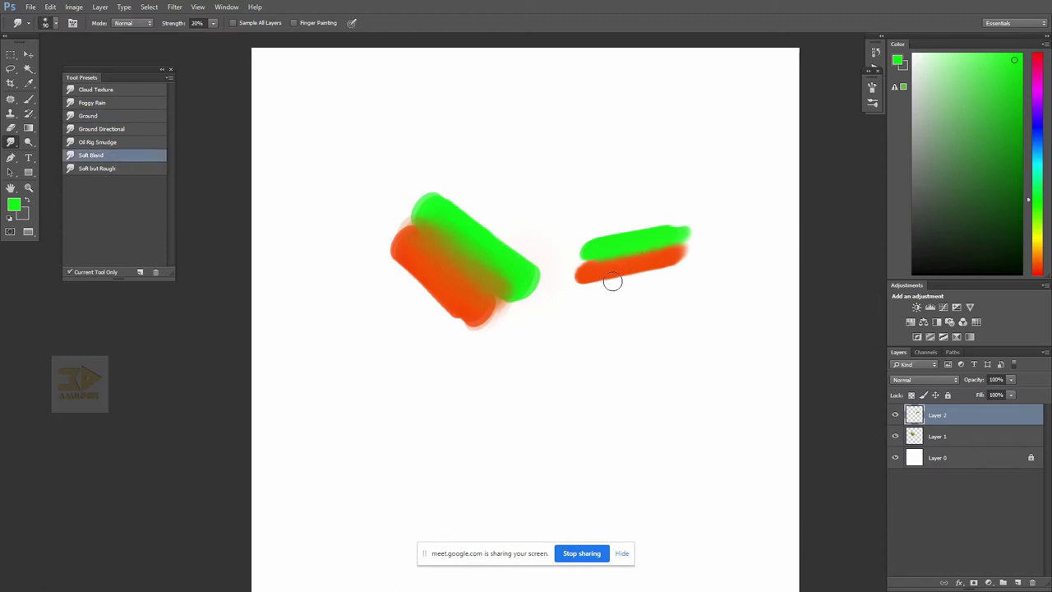
key(bracketright)
key(bracketright)
key(bracketright)
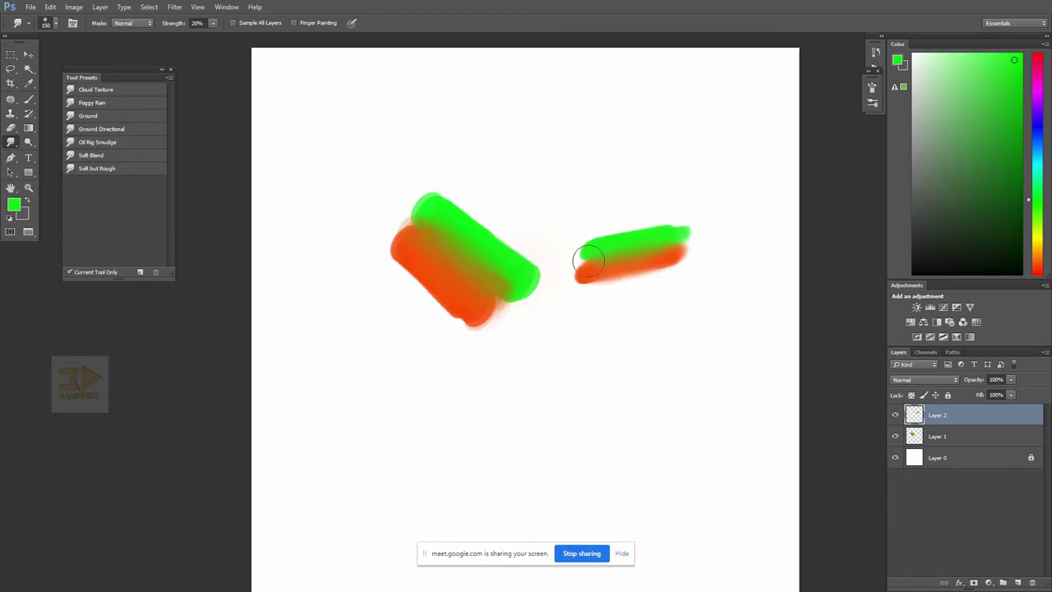
click(119, 157)
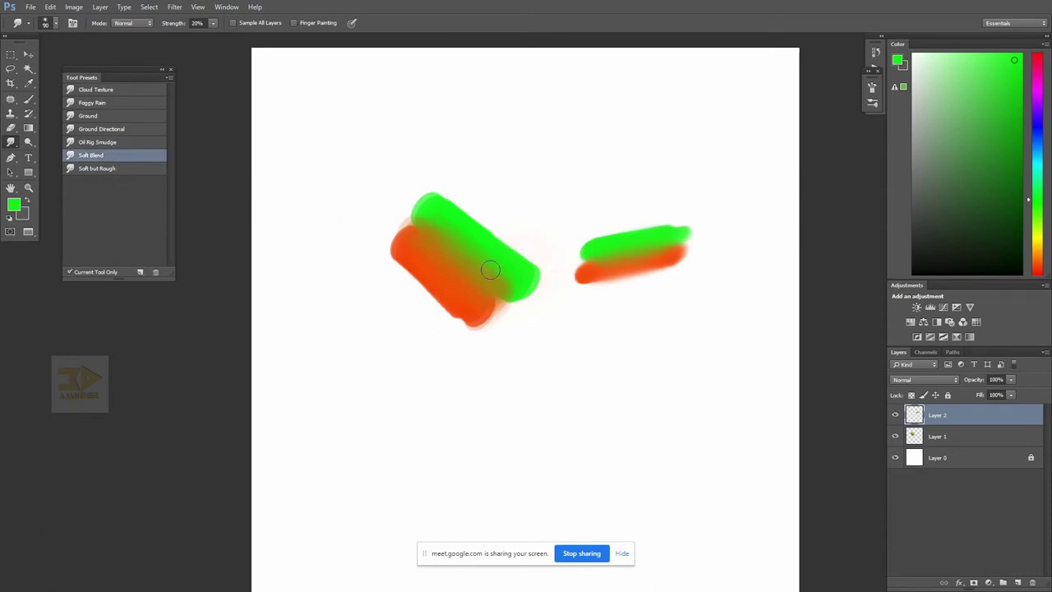
- Paint overlapping black and mid-gray horizontal strokes with the Brush below the two colour blends
click(913, 273)
key(b)
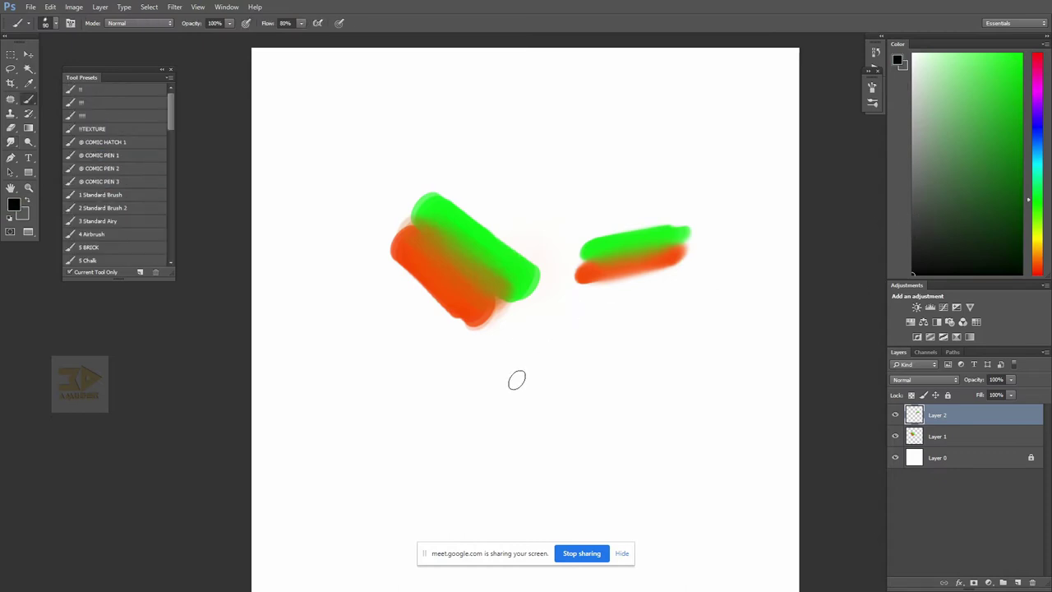
drag(452, 390, 588, 402)
click(923, 183)
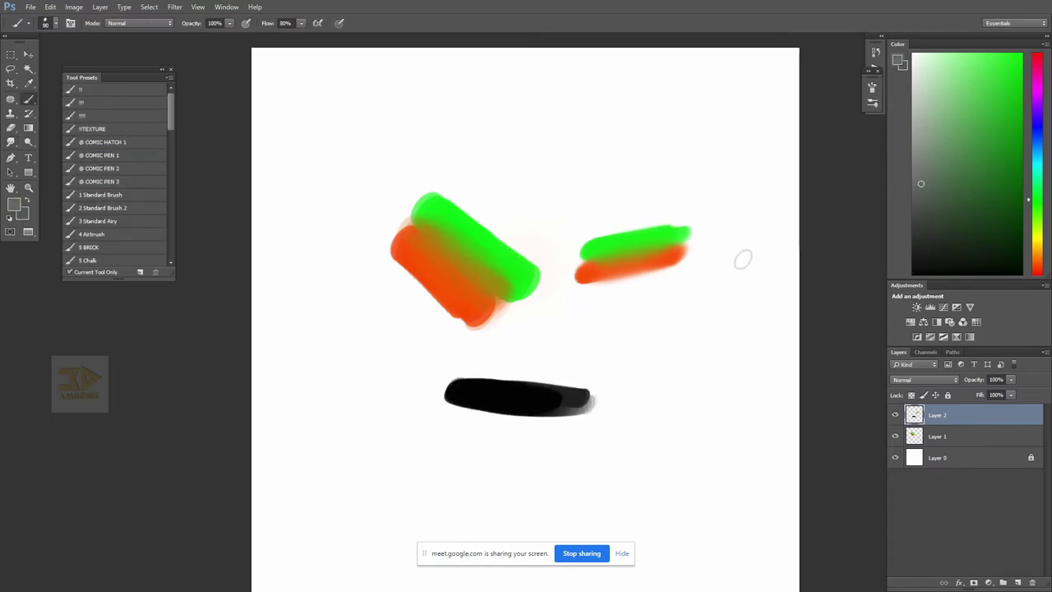
click(912, 186)
drag(444, 363, 613, 383)
click(912, 273)
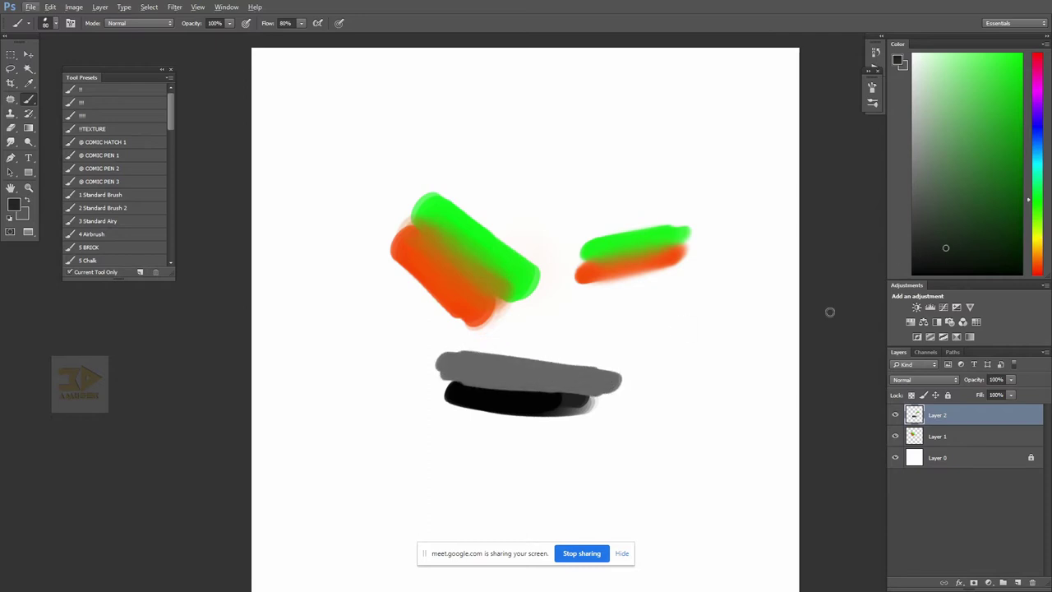
drag(440, 402, 614, 432)
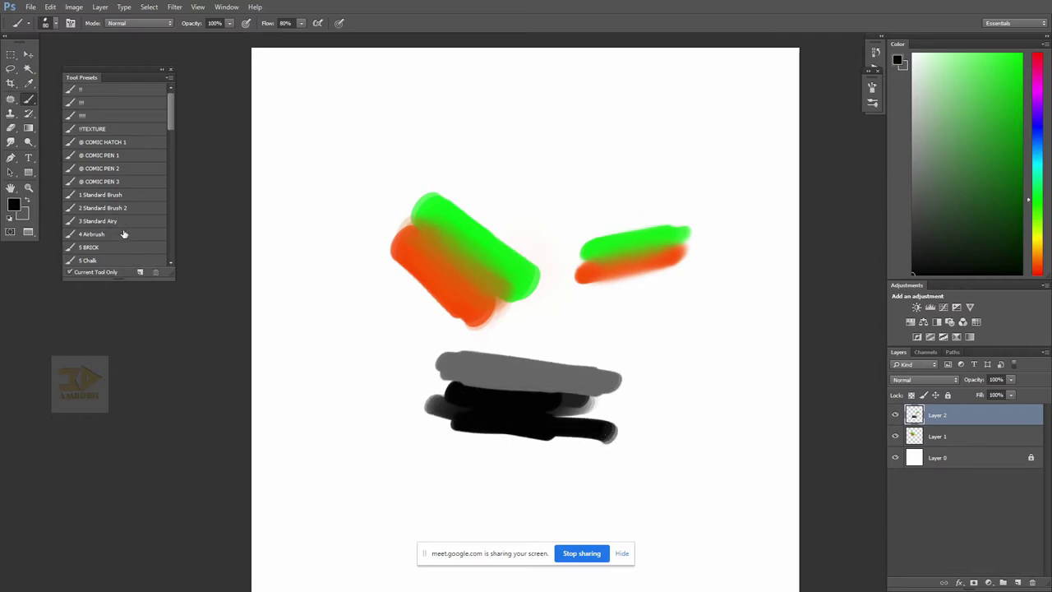
- Blend the gray stroke into the black ones with the Soft Blend smudge preset, enlarging its tip to 150 px
click(12, 142)
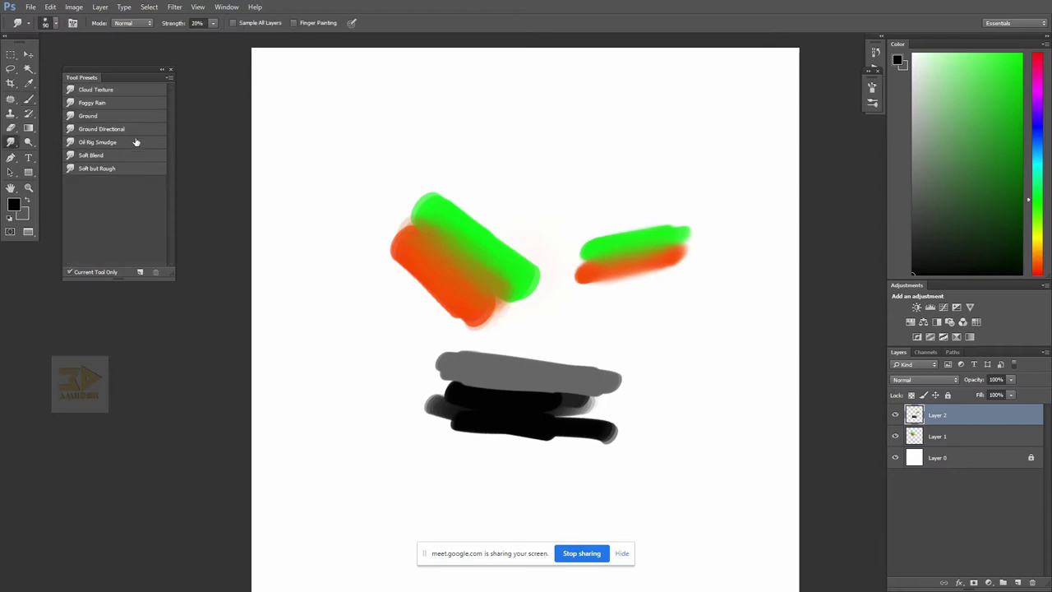
click(114, 157)
mouse_move(464, 383)
mouse_down()
mouse_move(544, 393)
mouse_move(472, 381)
mouse_move(507, 390)
mouse_move(515, 408)
mouse_move(435, 378)
mouse_up()
key(bracketright)
key(bracketright)
key(bracketright)
key(z)
alt+click(661, 345)
alt+click(667, 374)
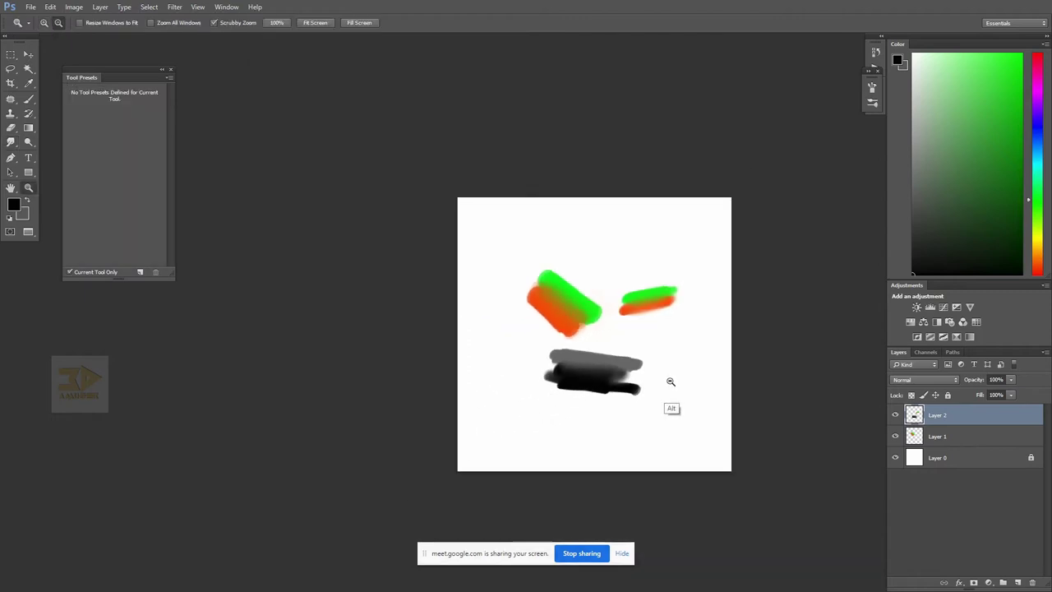
click(589, 378)
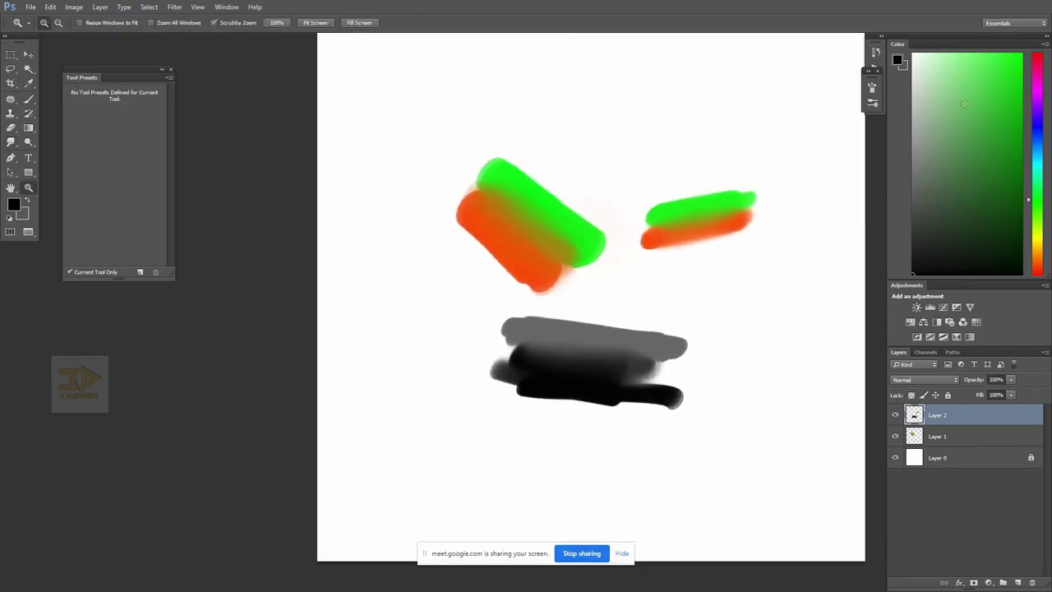
- Paint white highlight strokes over the gray and black shape with the Brush, and smudge them into it
key(x)
key(b)
mouse_move(536, 331)
mouse_down()
mouse_move(647, 353)
mouse_move(622, 342)
mouse_up()
drag(534, 381, 639, 370)
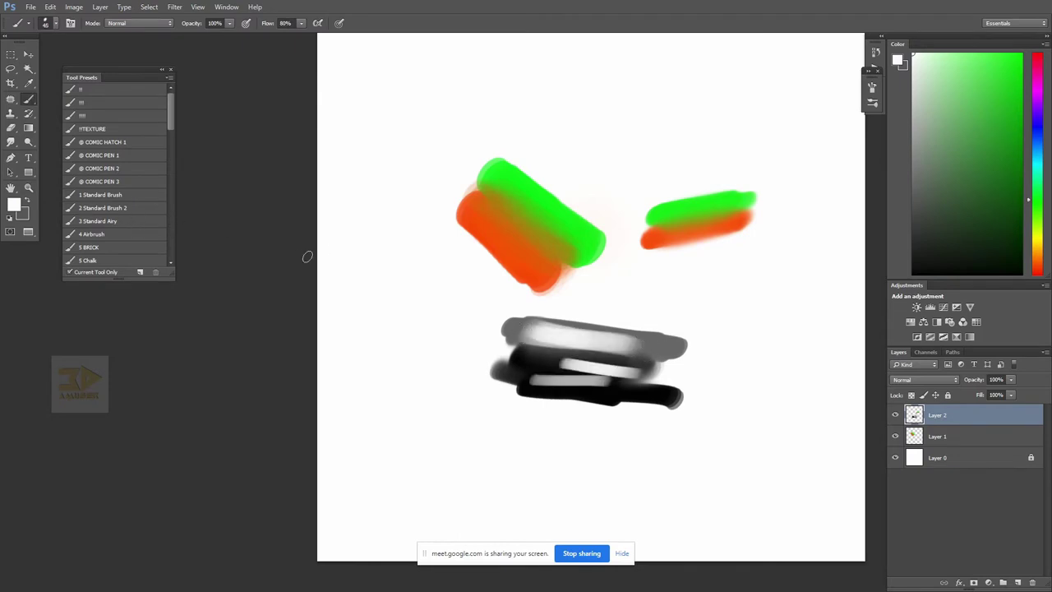
click(12, 142)
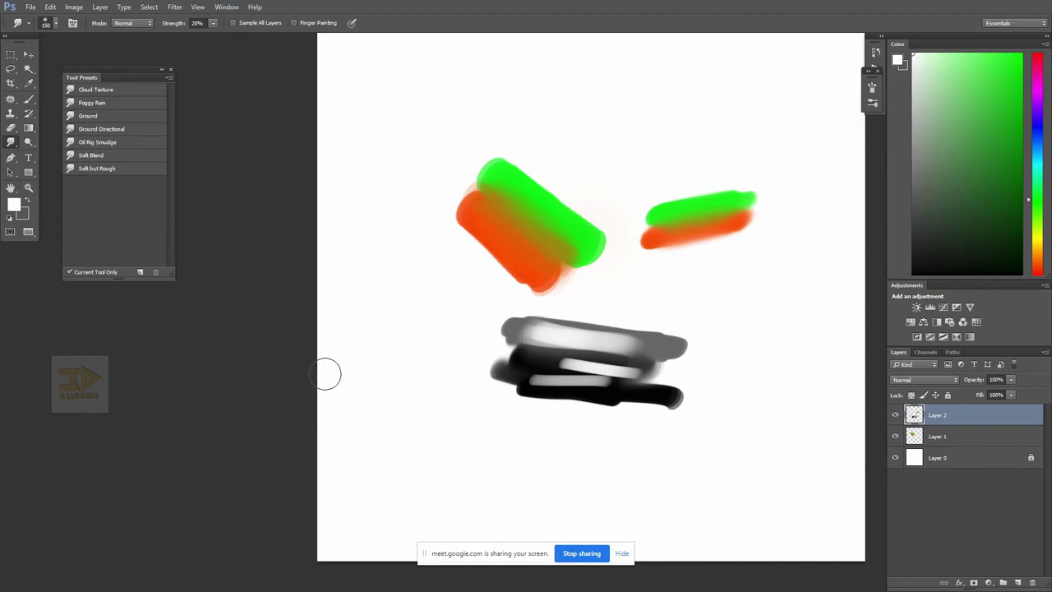
mouse_move(557, 359)
mouse_down()
mouse_move(623, 371)
mouse_move(531, 409)
mouse_move(548, 386)
mouse_move(588, 374)
mouse_move(545, 382)
mouse_move(632, 392)
mouse_move(534, 386)
mouse_move(573, 349)
mouse_up()
- Sample a dark tone from the blended gray shape and paint crisp dark edges along its lower, middle and right parts
key(b)
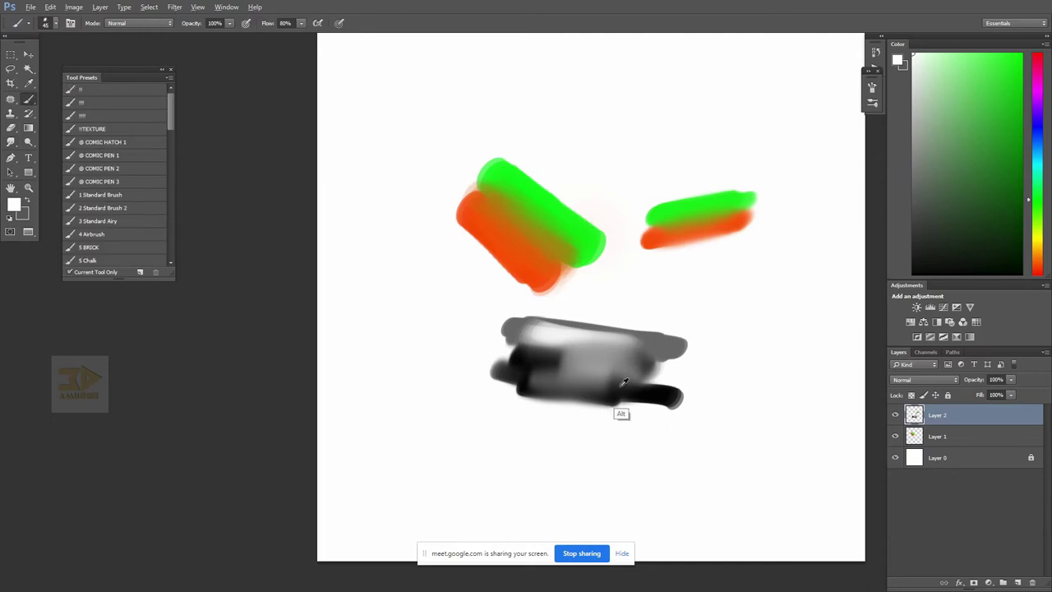
key(x)
alt+click(548, 358)
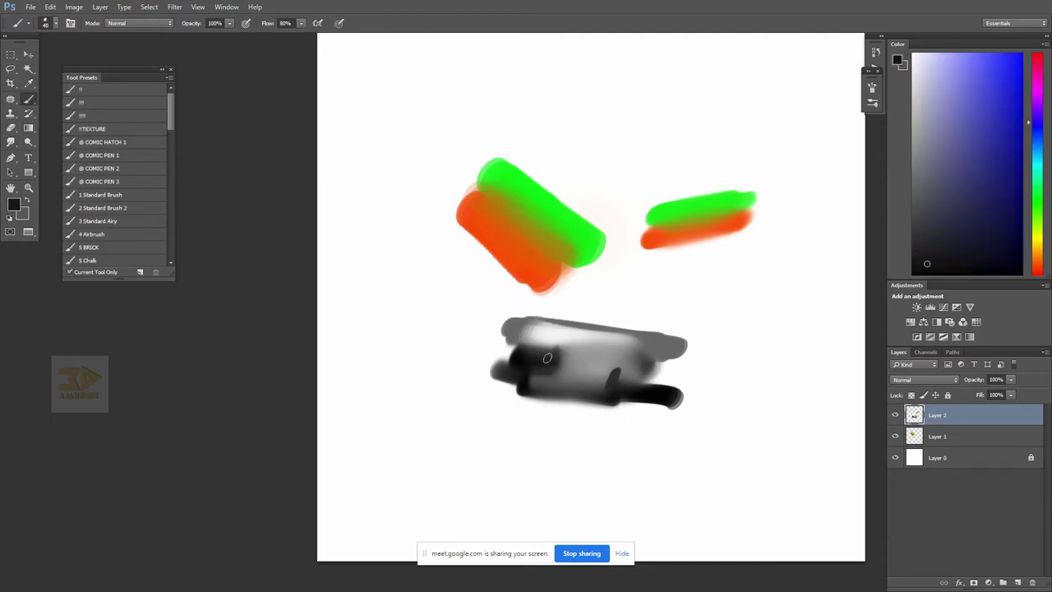
drag(523, 386, 614, 401)
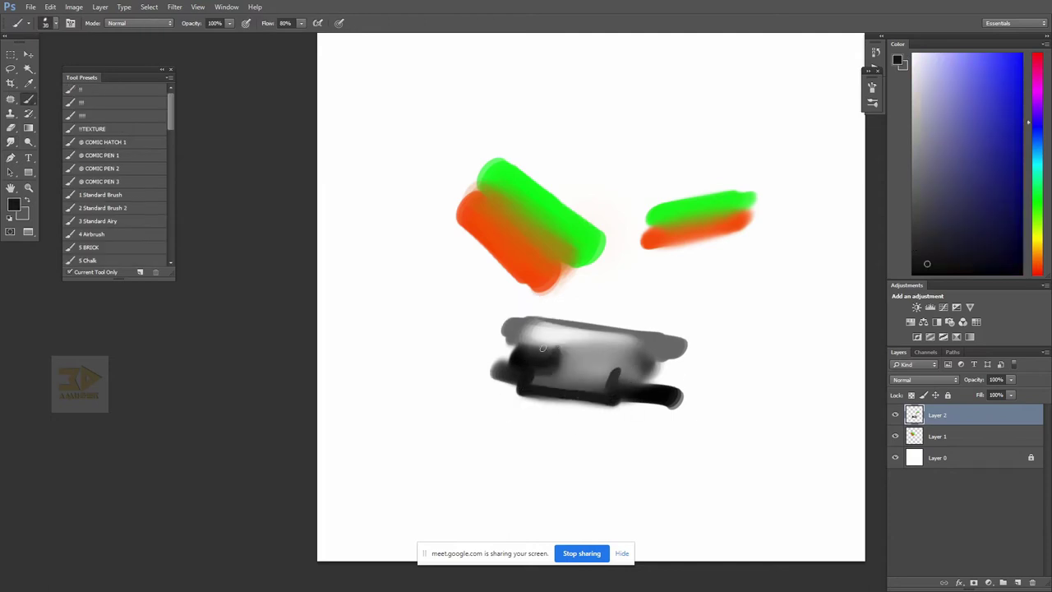
mouse_move(542, 349)
mouse_down()
mouse_move(647, 370)
mouse_move(651, 359)
mouse_up()
key([)
drag(648, 356, 674, 358)
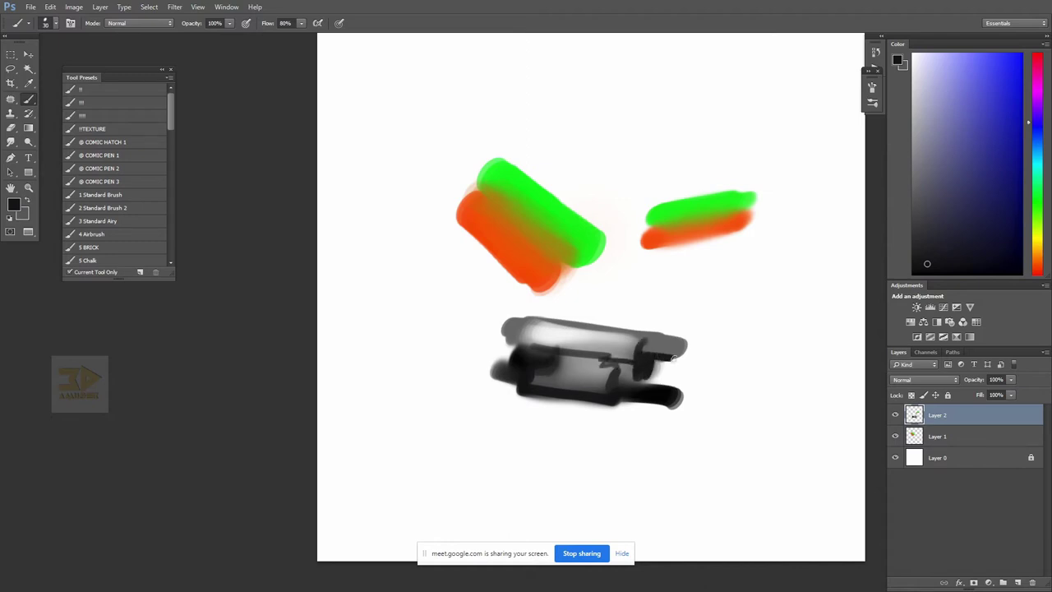
- Examine the blended gray shape with its crisp dark edges at smaller and larger zoom levels
key(z)
alt+click(590, 405)
alt+click(595, 409)
alt+click(612, 412)
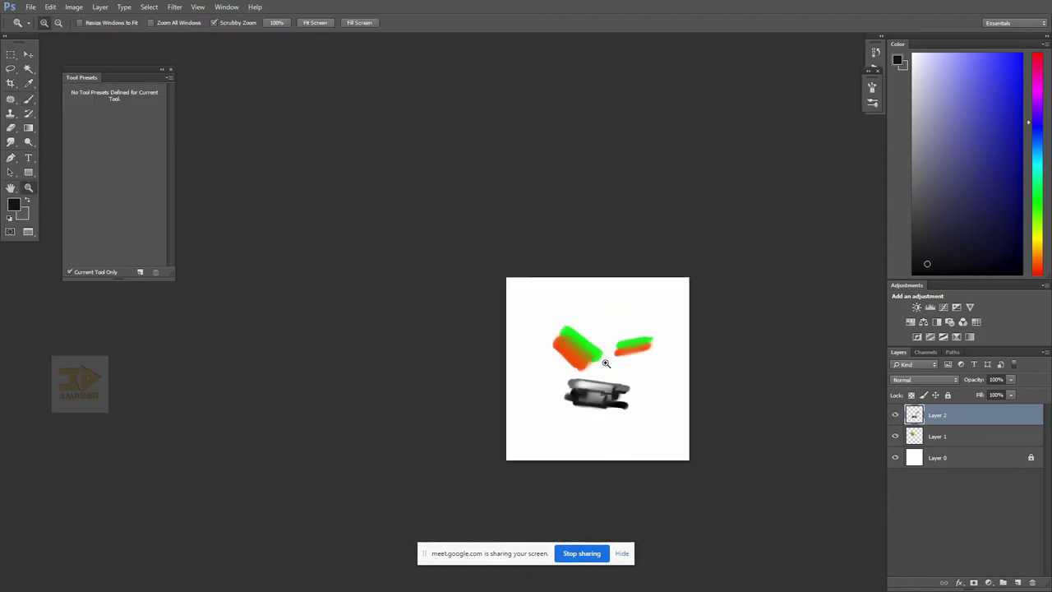
drag(604, 391, 615, 395)
scroll(613, 395, up, 3)
key(b)
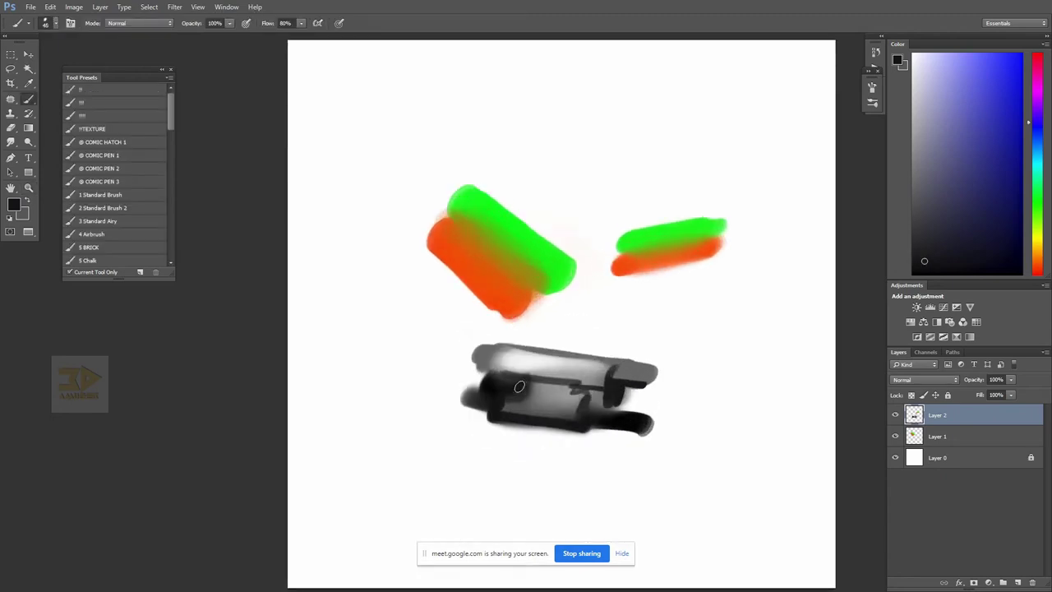
key(z)
scroll(679, 418, down, 2)
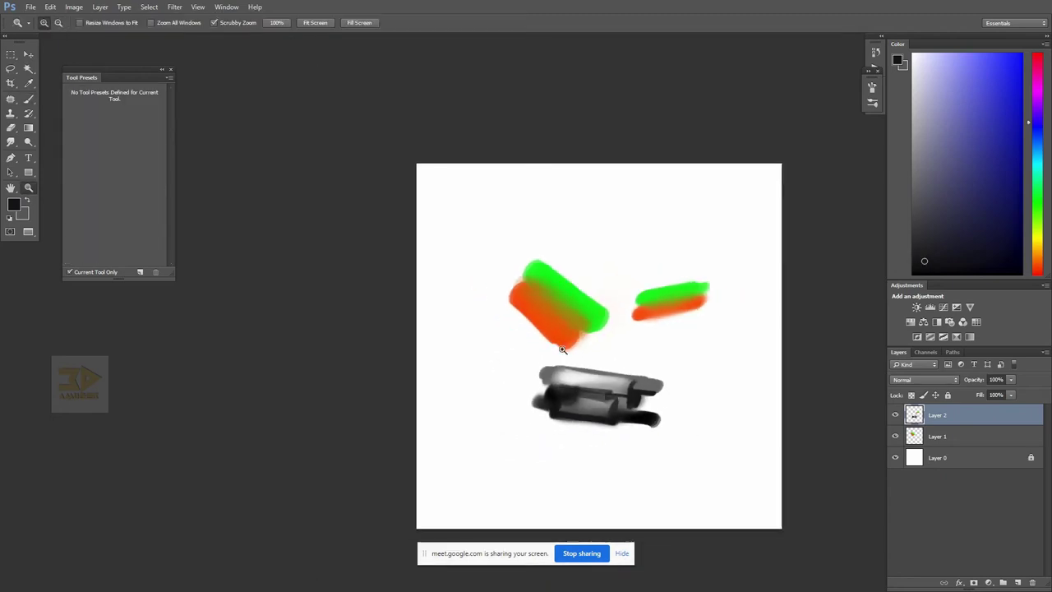
scroll(604, 398, up, 1)
drag(673, 402, 606, 367)
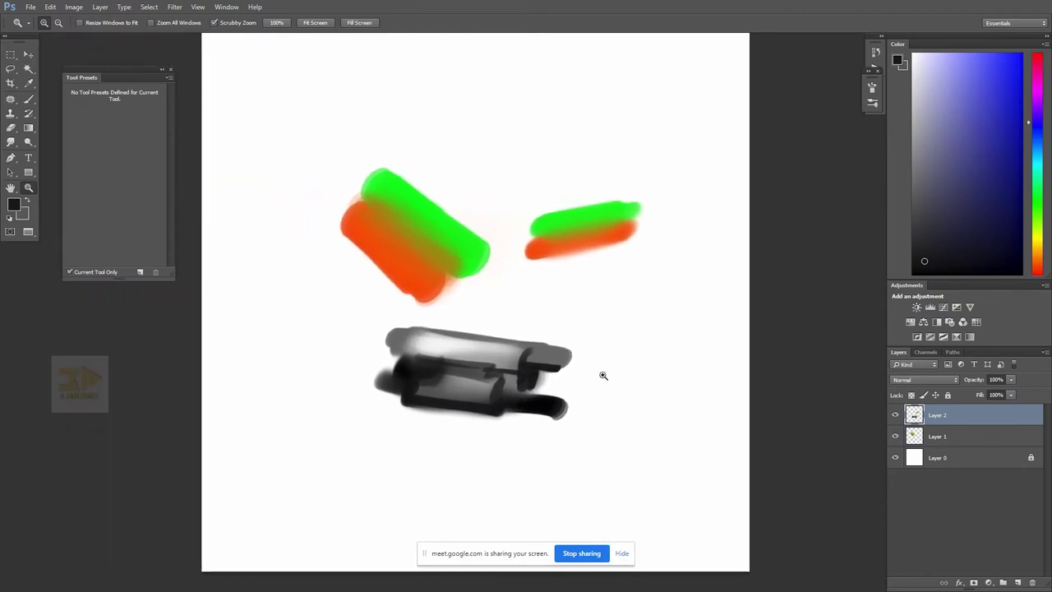
- Brush small dark accents onto the gray shape and draw two dark arrows on the blank canvas to its left
key(b)
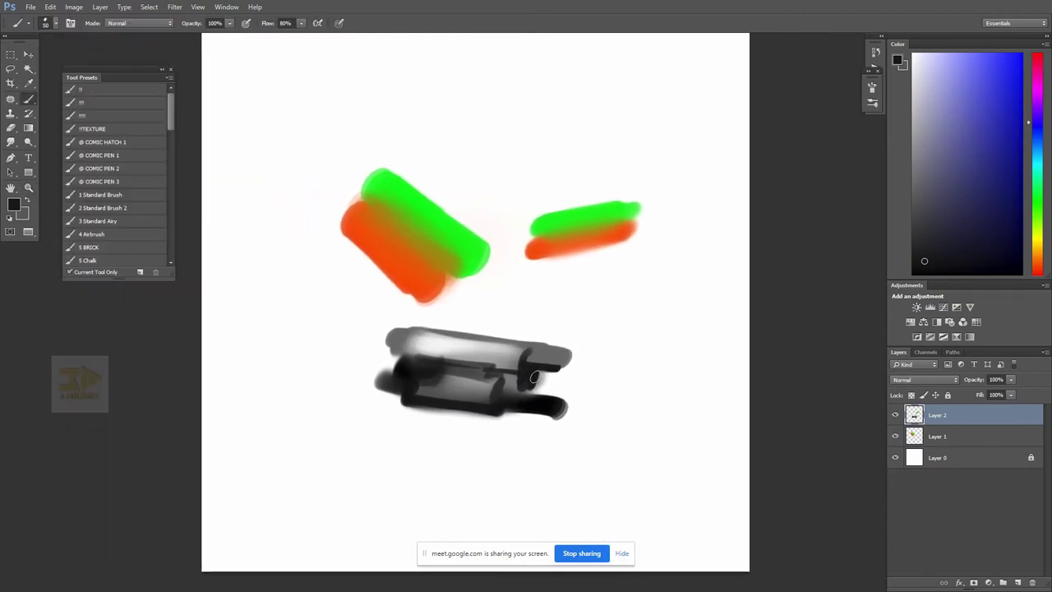
drag(535, 349, 543, 366)
drag(460, 343, 476, 351)
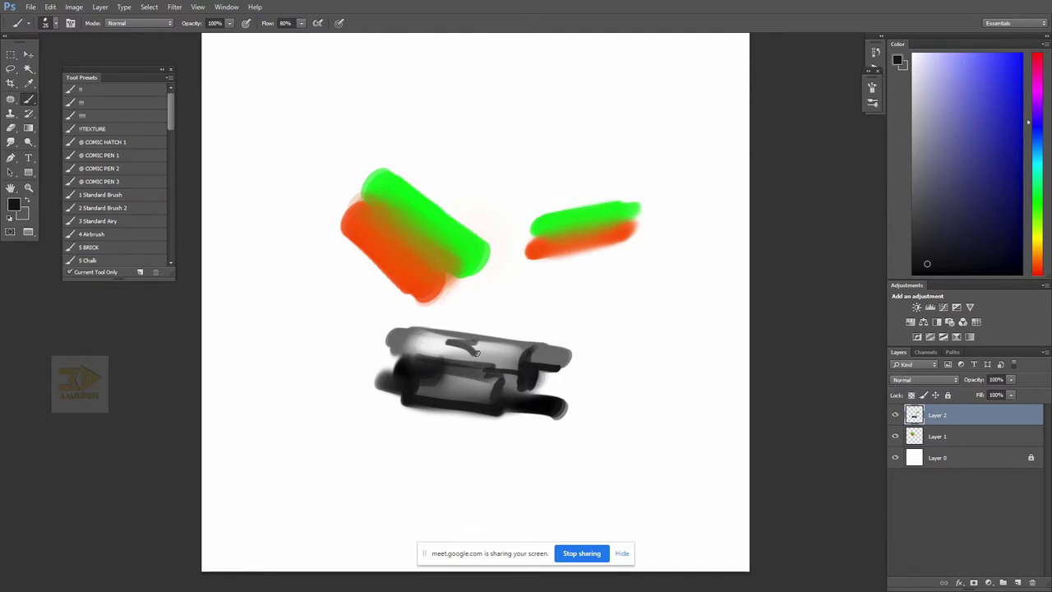
mouse_move(324, 315)
mouse_down()
mouse_move(226, 242)
mouse_move(238, 264)
mouse_up()
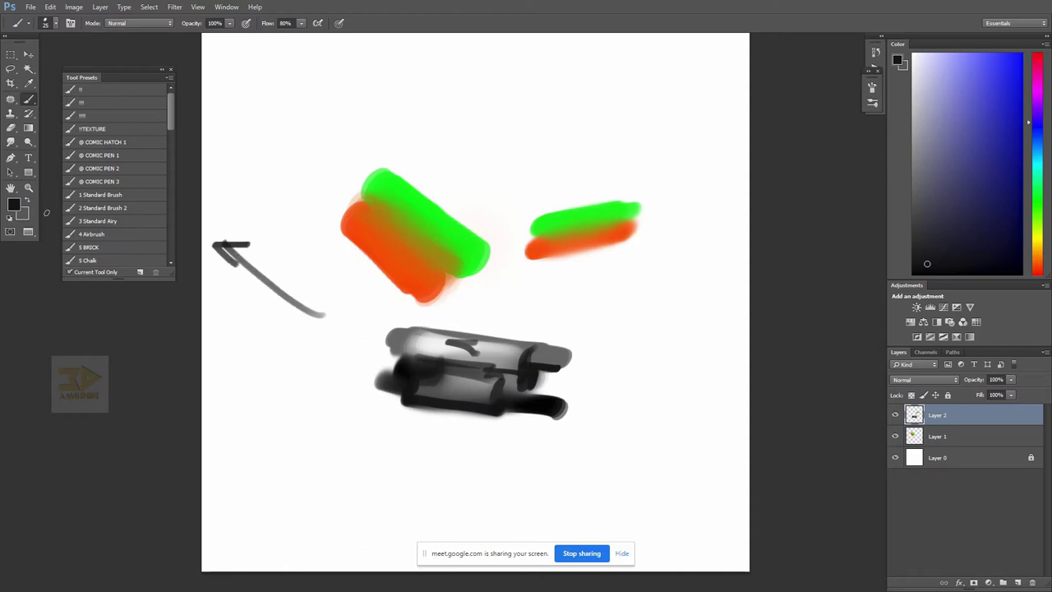
mouse_move(260, 360)
mouse_down()
mouse_move(334, 414)
mouse_move(231, 330)
mouse_move(279, 355)
mouse_up()
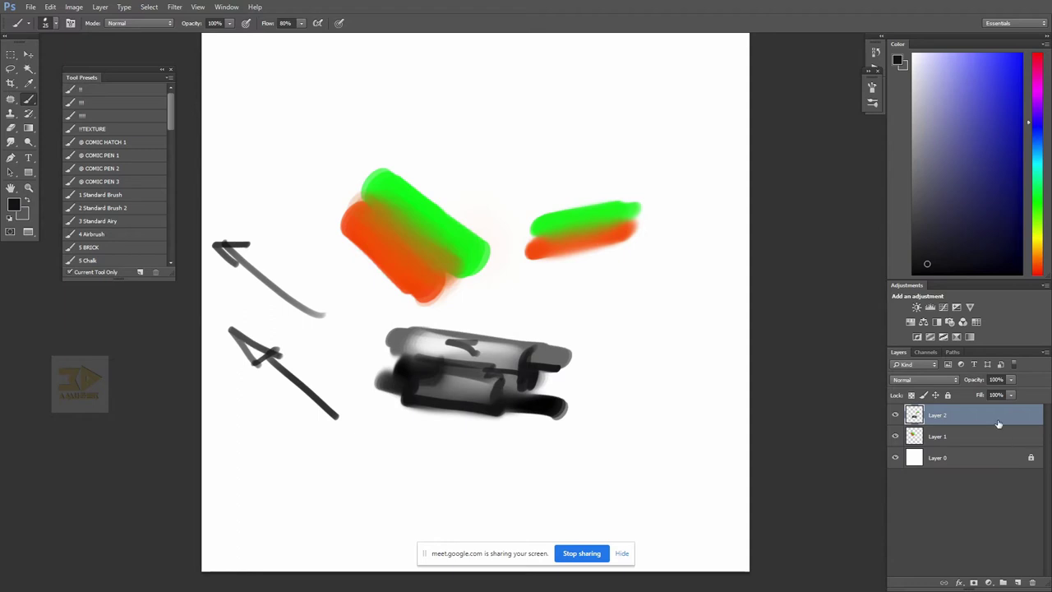
- Delete Layer 1 and Layer 2 together, leaving only the white Layer 0
click(963, 438)
shift+click(966, 417)
click(1032, 582)
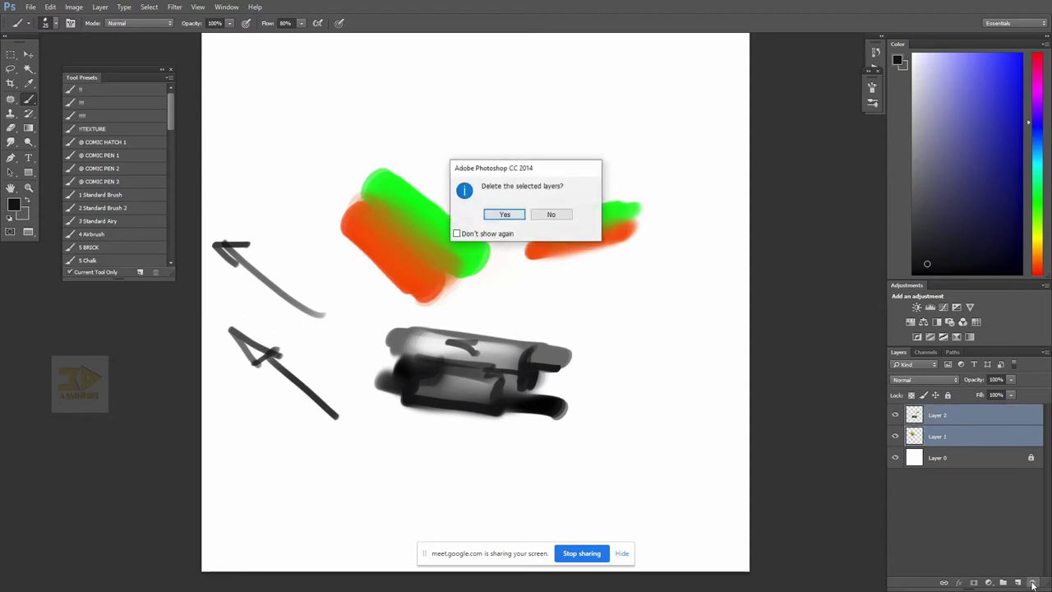
key(Return)
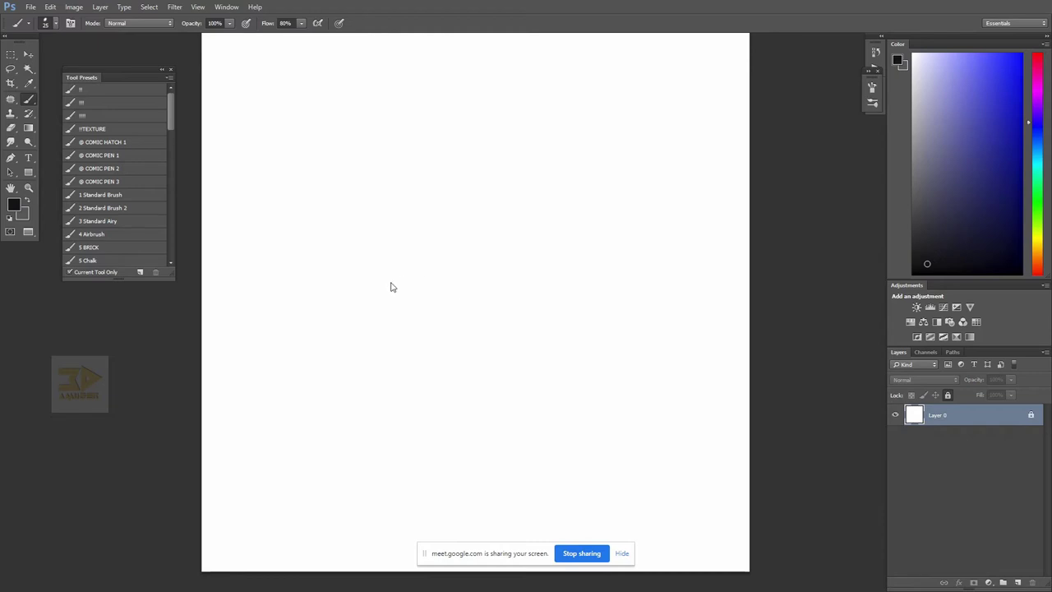
- Add a new layer and brush a small dark square, a little circle beside it and an arrow pointing at the circle
click(569, 295)
key(Return)
click(1018, 582)
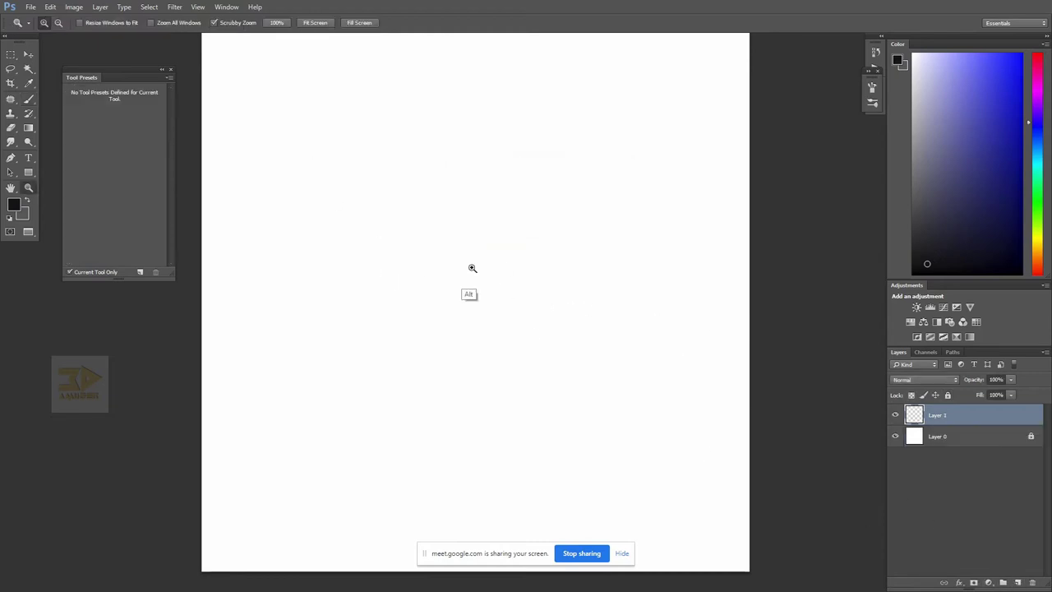
alt+click(469, 270)
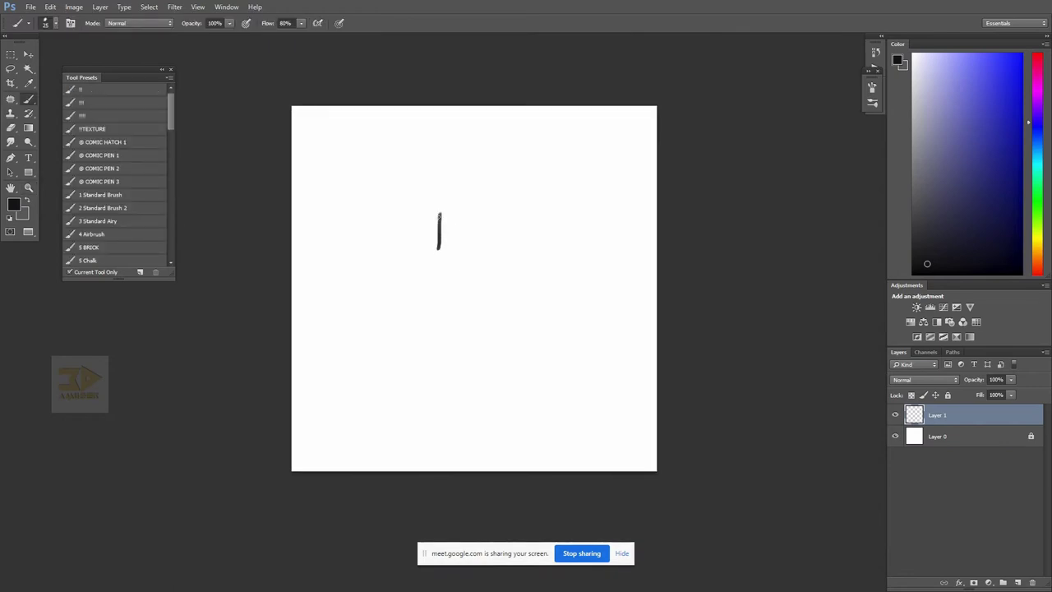
drag(432, 253, 474, 254)
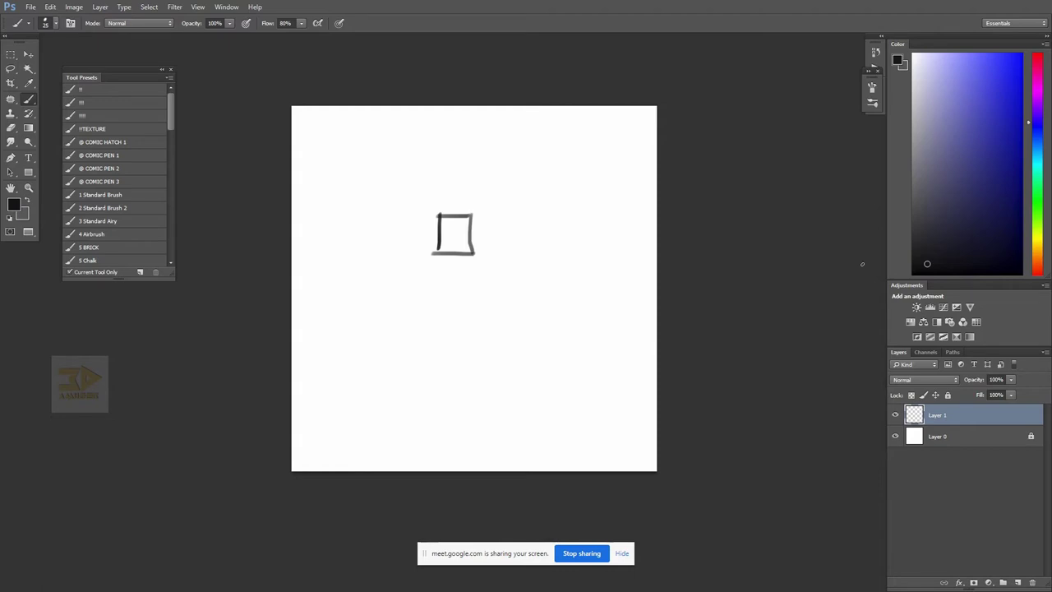
mouse_move(440, 243)
mouse_down()
mouse_move(439, 255)
mouse_move(461, 253)
mouse_up()
mouse_move(438, 216)
mouse_down()
mouse_move(474, 218)
mouse_move(469, 253)
mouse_move(448, 258)
mouse_move(487, 232)
mouse_up()
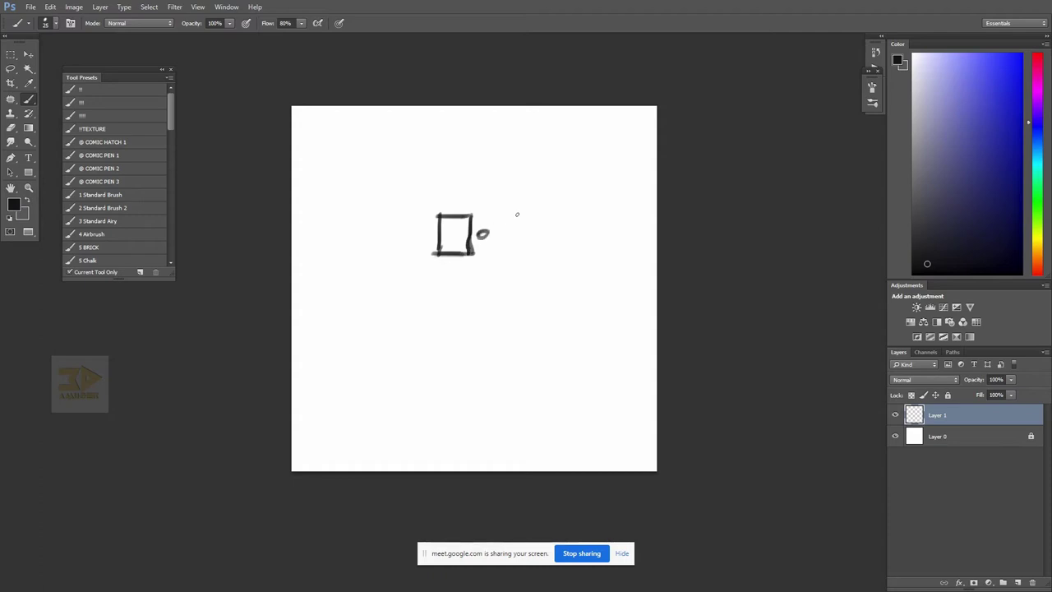
drag(530, 205, 494, 229)
mouse_move(500, 214)
mouse_down()
mouse_move(494, 230)
mouse_move(508, 227)
mouse_up()
- Reduce the brush size to 15 and sketch a small cube below the square, with an arrow leading down to it
key(ctrl+space)
click(478, 284)
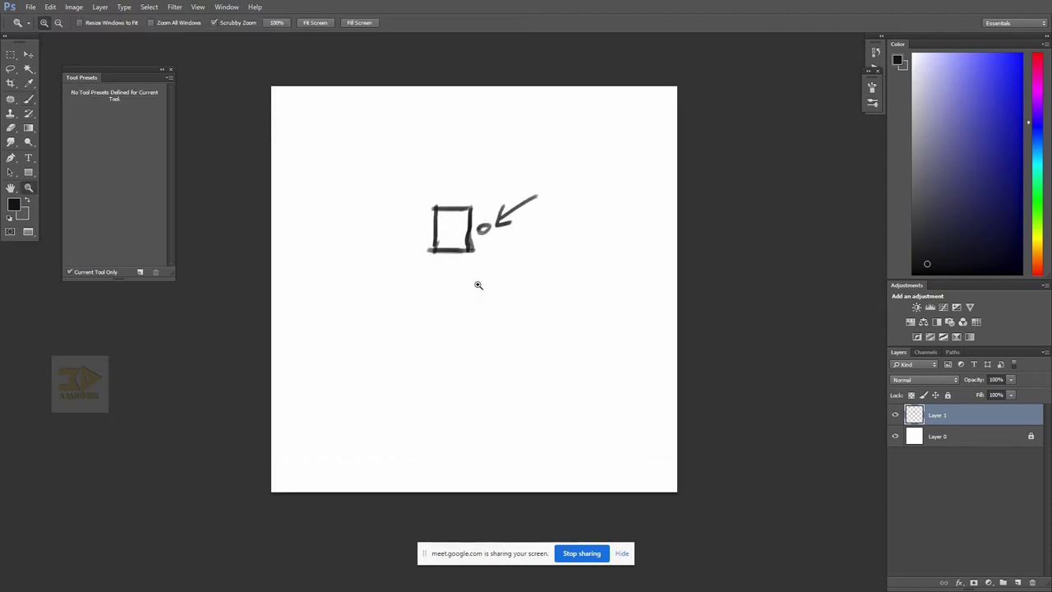
key(bracketleft)
key(bracketleft)
mouse_move(425, 311)
mouse_down()
mouse_move(424, 336)
mouse_move(424, 312)
mouse_move(457, 313)
mouse_up()
drag(422, 345, 458, 345)
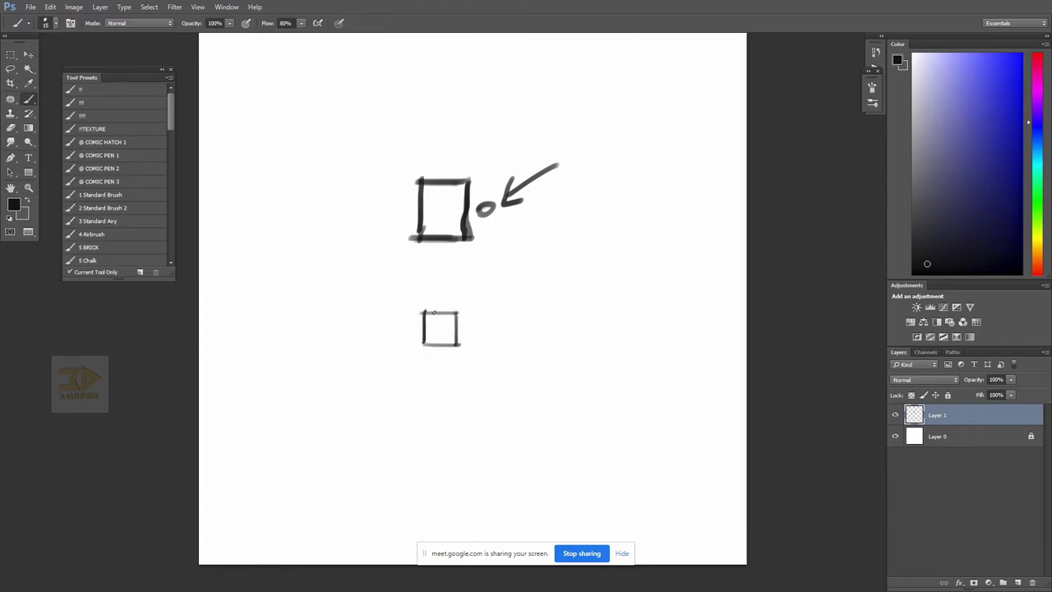
mouse_move(419, 312)
mouse_down()
mouse_move(474, 306)
mouse_move(475, 337)
mouse_up()
drag(463, 251, 467, 281)
drag(467, 281, 477, 261)
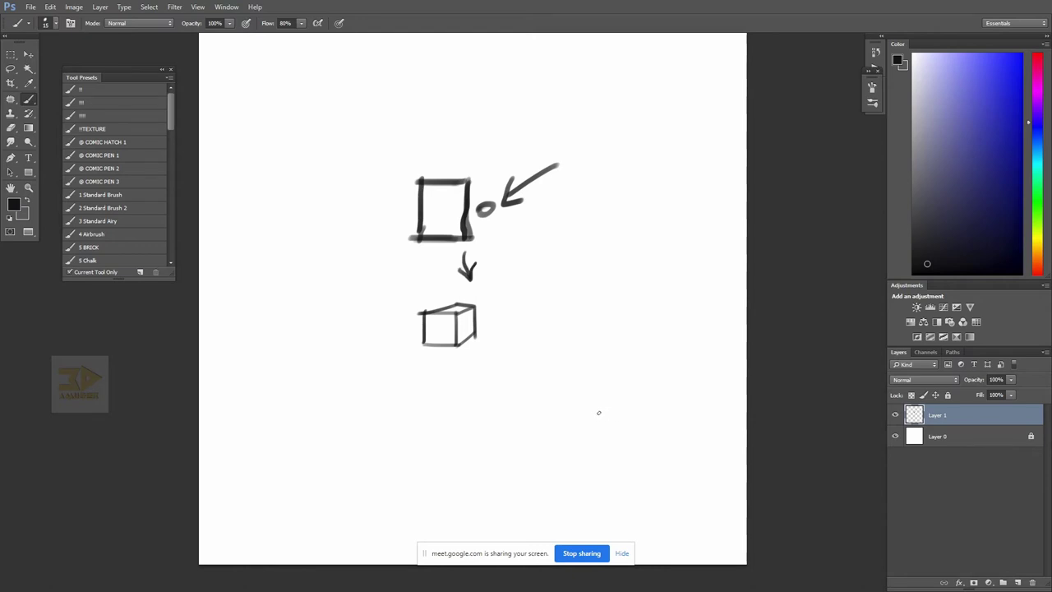
- Draw curved arrows on both sides of the cube and straight direction lines extending from its visible faces
mouse_move(545, 248)
mouse_down()
mouse_move(497, 312)
mouse_move(511, 314)
mouse_up()
mouse_move(343, 268)
mouse_down()
mouse_move(346, 286)
mouse_move(400, 316)
mouse_move(400, 345)
mouse_up()
mouse_move(536, 328)
mouse_down()
mouse_move(460, 324)
mouse_move(465, 274)
mouse_up()
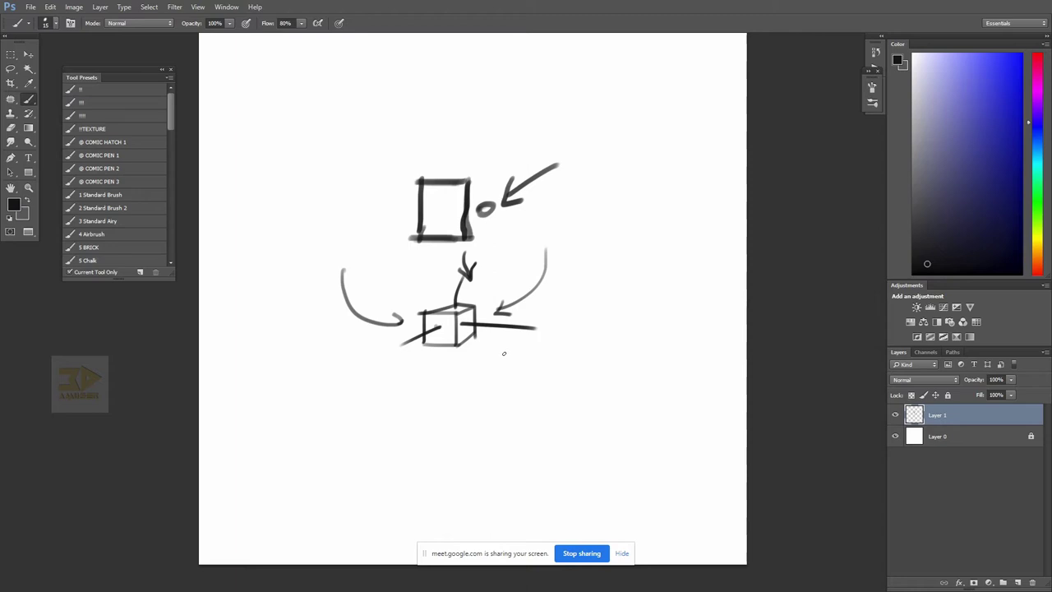
- Draw a tall straight-edged rectangle right of the square, with one arrow toward its upper right and another toward its base
drag(589, 173, 592, 210)
key(ctrl+z)
mouse_move(594, 171)
mouse_down()
mouse_move(600, 227)
mouse_move(629, 171)
mouse_move(627, 248)
mouse_up()
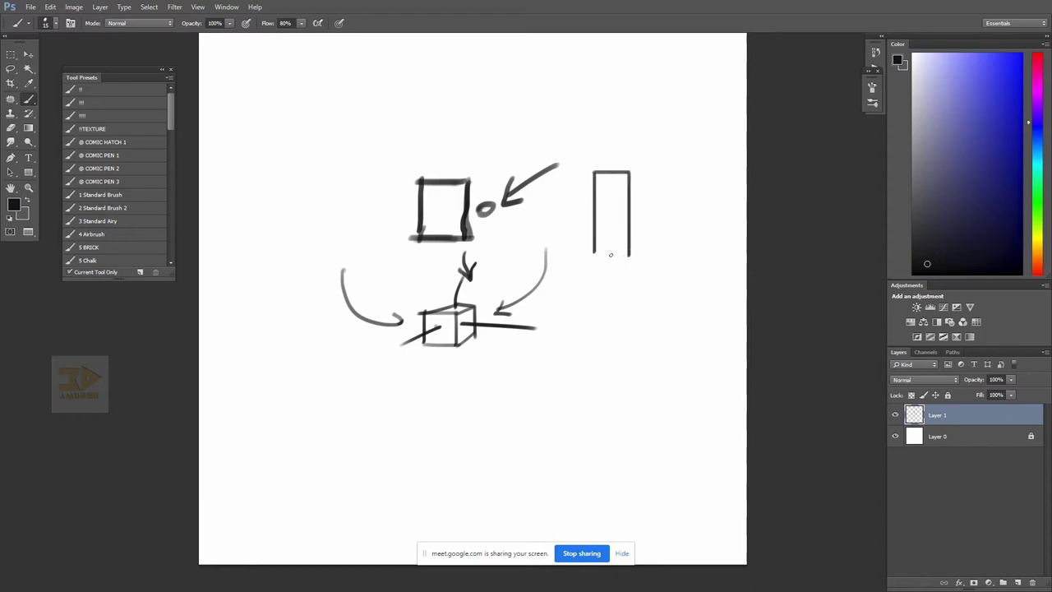
click(594, 254)
shift+click(630, 255)
drag(701, 128, 658, 169)
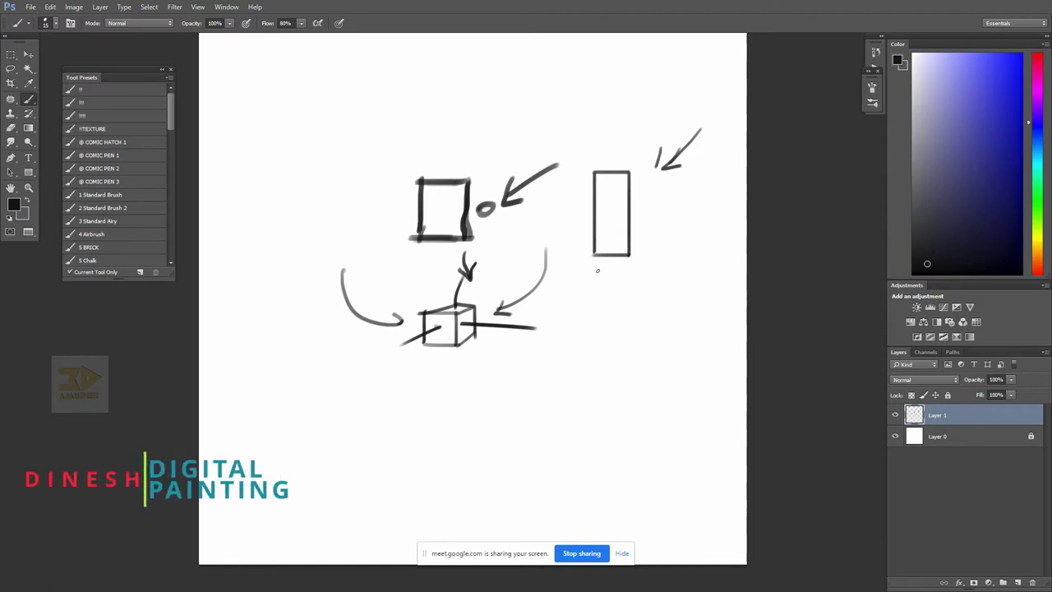
mouse_move(604, 266)
mouse_down()
mouse_move(576, 289)
mouse_move(619, 279)
mouse_move(590, 271)
mouse_move(612, 261)
mouse_up()
drag(547, 325, 609, 264)
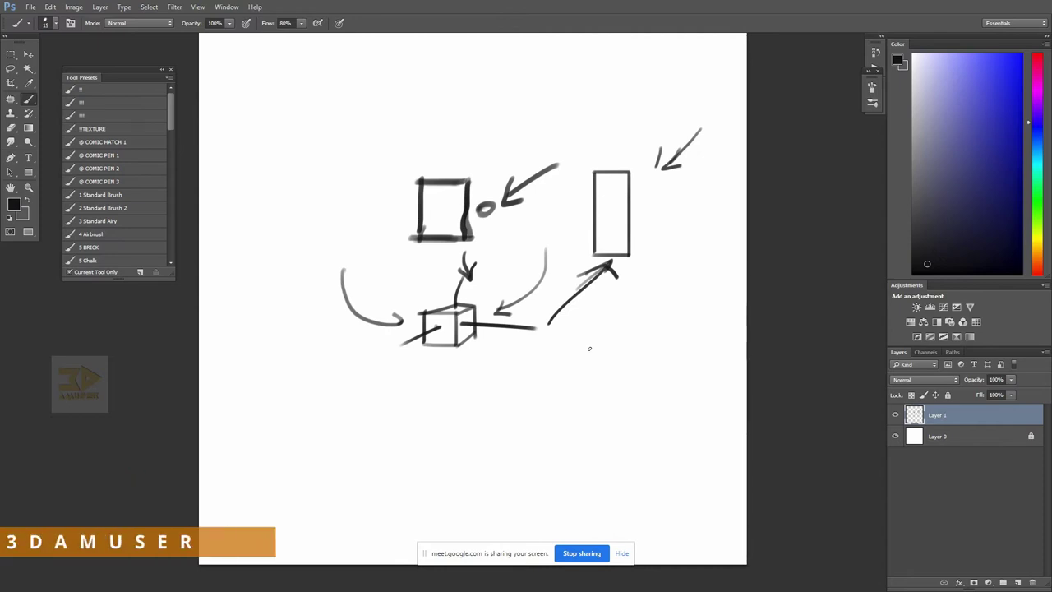
- Sketch a tilted cylinder below the tall rectangle, darken its outline and add a curved contour line across its middle
drag(555, 342, 613, 389)
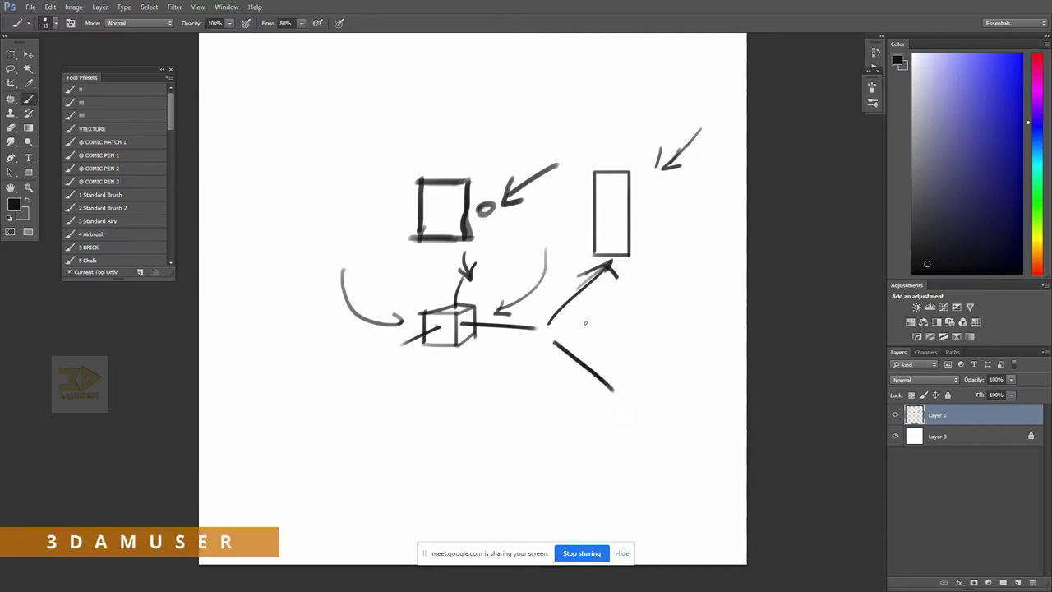
drag(585, 322, 646, 378)
drag(557, 342, 589, 323)
mouse_move(616, 391)
mouse_down()
mouse_move(640, 370)
mouse_move(616, 390)
mouse_up()
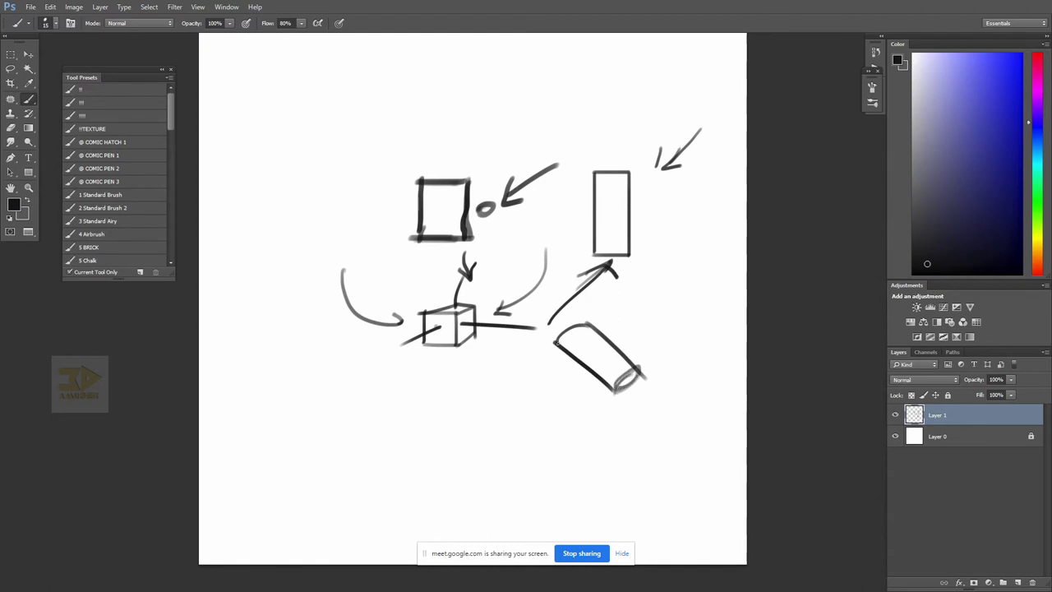
mouse_move(556, 342)
mouse_down()
mouse_move(590, 325)
mouse_move(626, 361)
mouse_move(613, 391)
mouse_move(590, 324)
mouse_move(634, 371)
mouse_up()
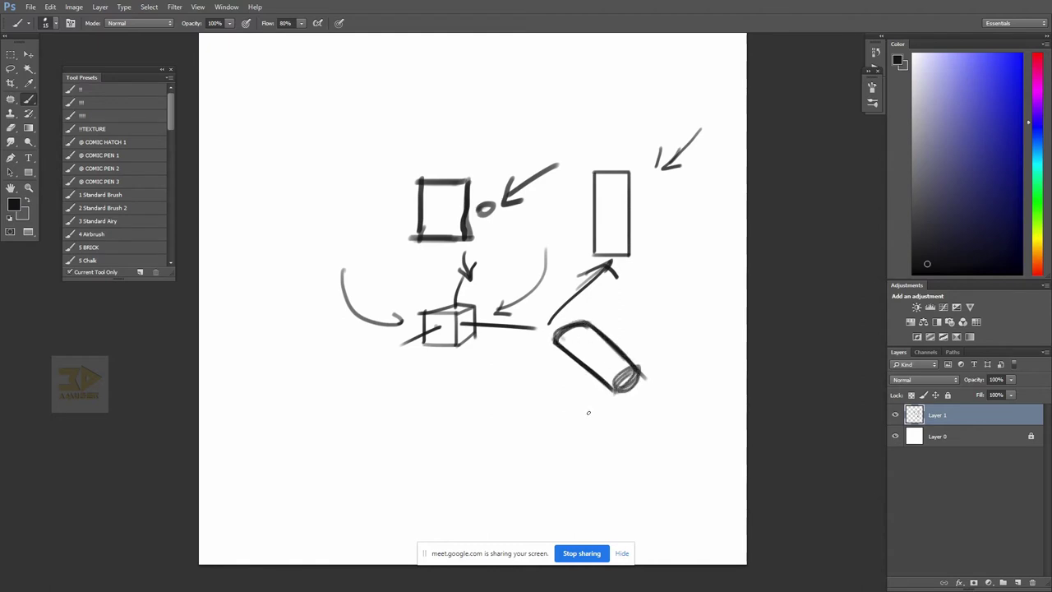
drag(541, 383, 639, 328)
key(ctrl+z)
drag(581, 359, 604, 338)
- Sketch two shorter tilted cylinders below the cube and add a small arrow above the large cylinder
drag(444, 375, 479, 408)
drag(474, 356, 434, 379)
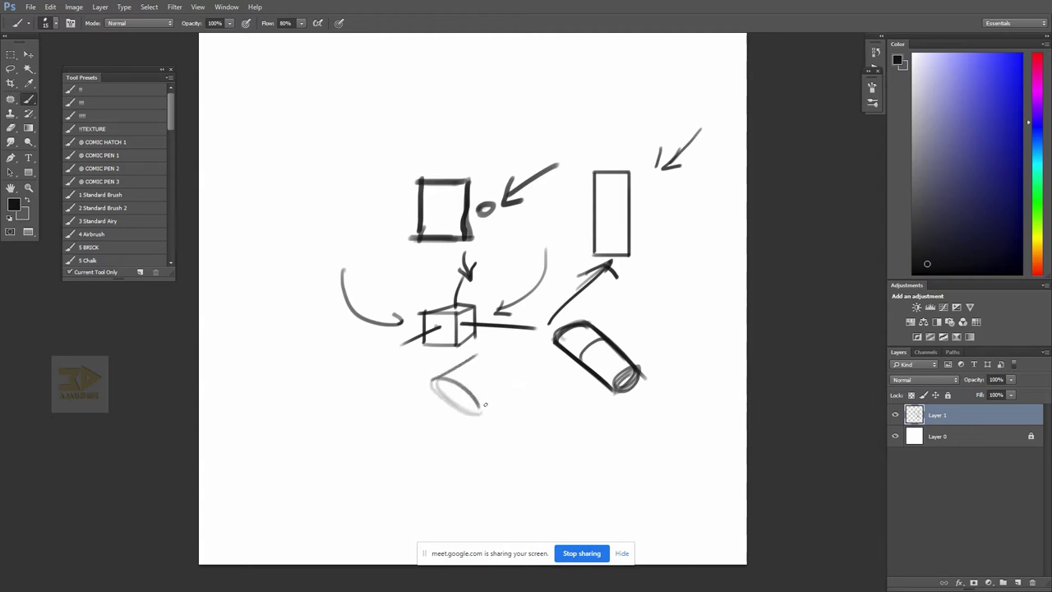
mouse_move(481, 410)
mouse_down()
mouse_move(508, 382)
mouse_move(559, 386)
mouse_move(555, 449)
mouse_up()
mouse_move(552, 388)
mouse_down()
mouse_move(585, 422)
mouse_move(553, 451)
mouse_move(584, 419)
mouse_up()
mouse_move(521, 412)
mouse_down()
mouse_move(549, 388)
mouse_move(582, 419)
mouse_move(554, 449)
mouse_up()
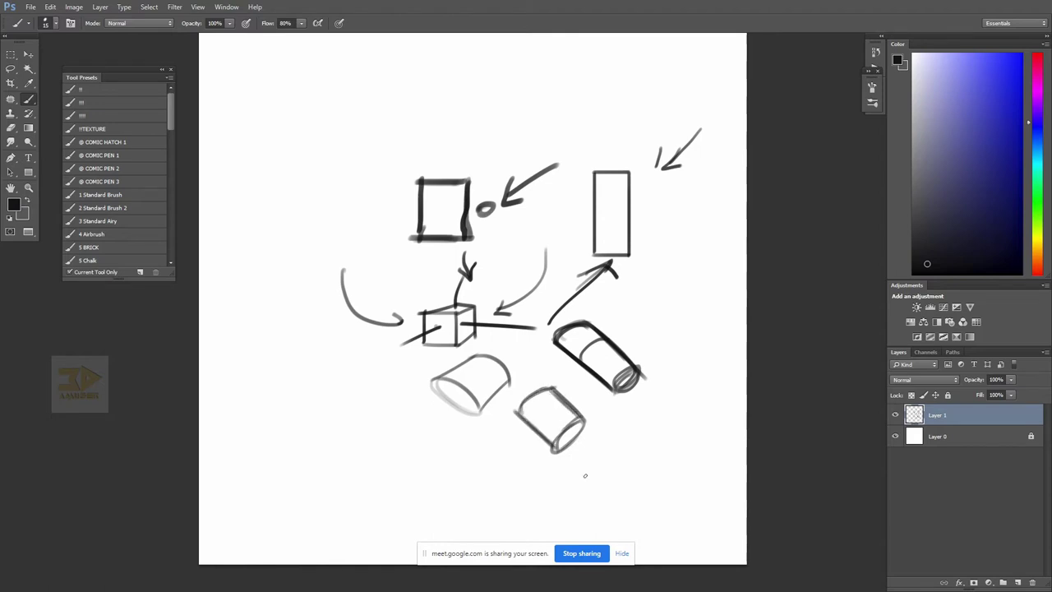
drag(483, 406, 520, 372)
key(ctrl+z)
mouse_move(655, 251)
mouse_down()
mouse_move(632, 294)
mouse_move(648, 286)
mouse_up()
- Delete the layer holding the shape sketches and add a fresh empty layer above Layer 0
key(z)
alt+click(593, 383)
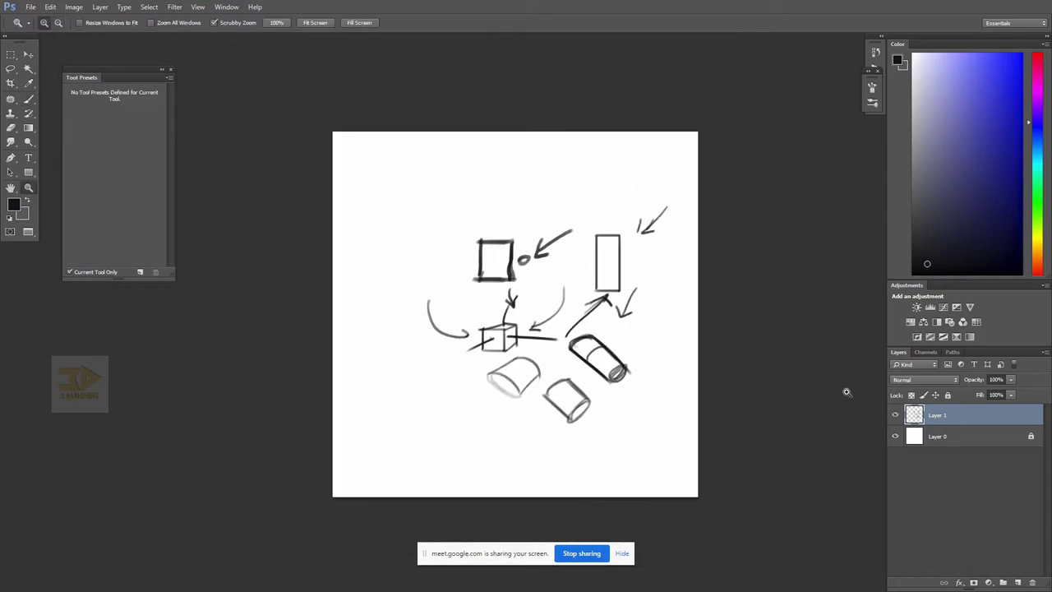
click(895, 415)
key(b)
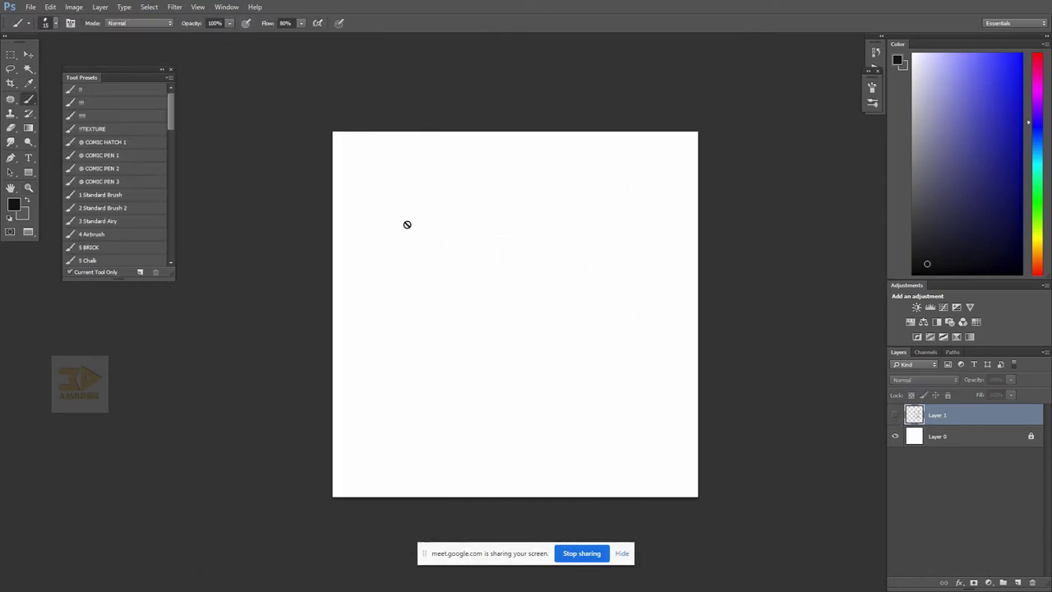
click(435, 232)
key(Return)
click(1033, 582)
key(Return)
click(1017, 583)
- Draw a long straight horizontal line across the upper canvas with a size 10 brush and letter "HORIZON" above its right end
key(z)
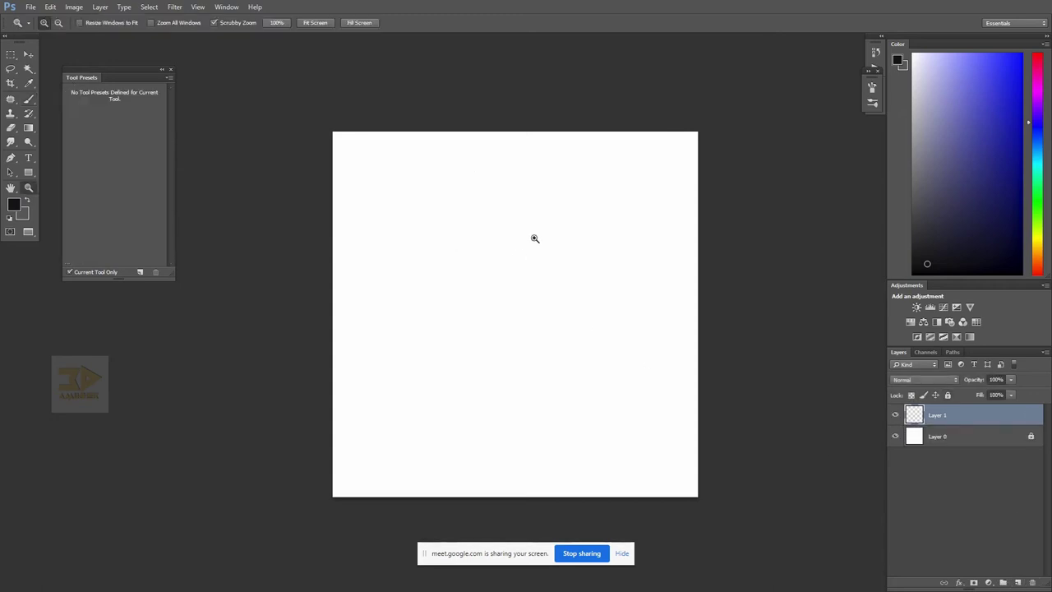
click(534, 238)
key(b)
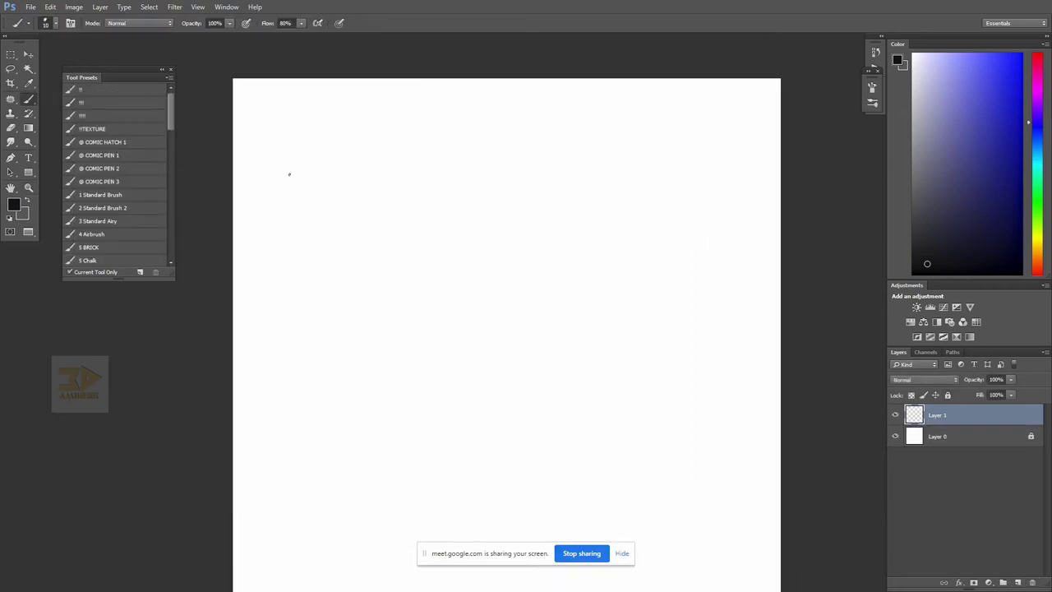
mouse_move(288, 178)
mouse_down()
mouse_move(719, 203)
mouse_move(276, 190)
mouse_up()
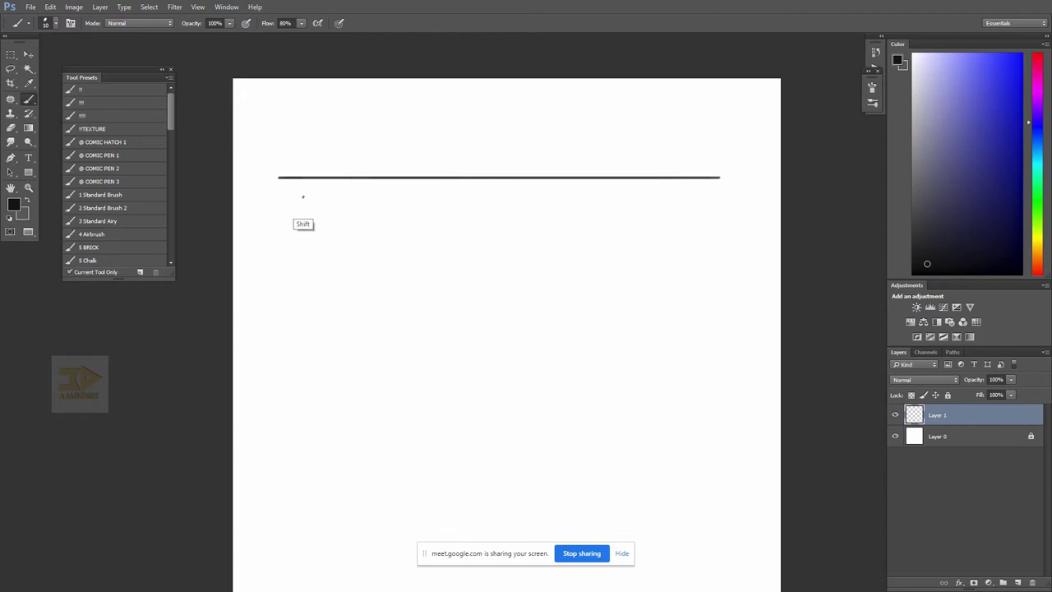
drag(684, 137, 687, 168)
mouse_move(697, 133)
mouse_down()
mouse_move(700, 162)
mouse_move(708, 151)
mouse_up()
mouse_move(710, 141)
mouse_down()
mouse_move(724, 152)
mouse_move(738, 137)
mouse_move(750, 146)
mouse_move(771, 132)
mouse_up()
click(748, 129)
- Letter "EYE LEVEL" above the middle of the horizon line and mark a short thicker spot on the line
drag(481, 143, 487, 164)
drag(481, 146, 495, 138)
drag(488, 161, 509, 148)
drag(519, 137, 513, 157)
mouse_move(527, 140)
mouse_down()
mouse_move(528, 150)
mouse_move(533, 138)
mouse_up()
drag(529, 156, 562, 145)
mouse_move(559, 134)
mouse_down()
mouse_move(566, 148)
mouse_move(566, 130)
mouse_up()
drag(567, 148, 588, 129)
mouse_move(591, 126)
mouse_down()
mouse_move(598, 137)
mouse_move(629, 126)
mouse_up()
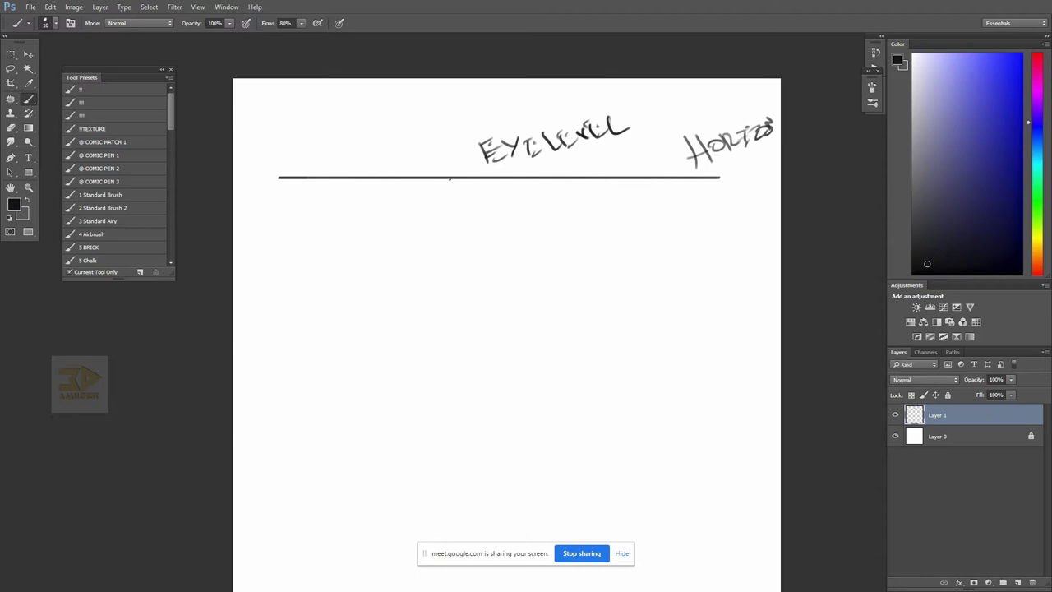
drag(460, 178, 451, 176)
drag(263, 161, 420, 180)
key(ctrl+z)
- Switch to the empty PureRef reference board and move its window over the canvas
key(super)
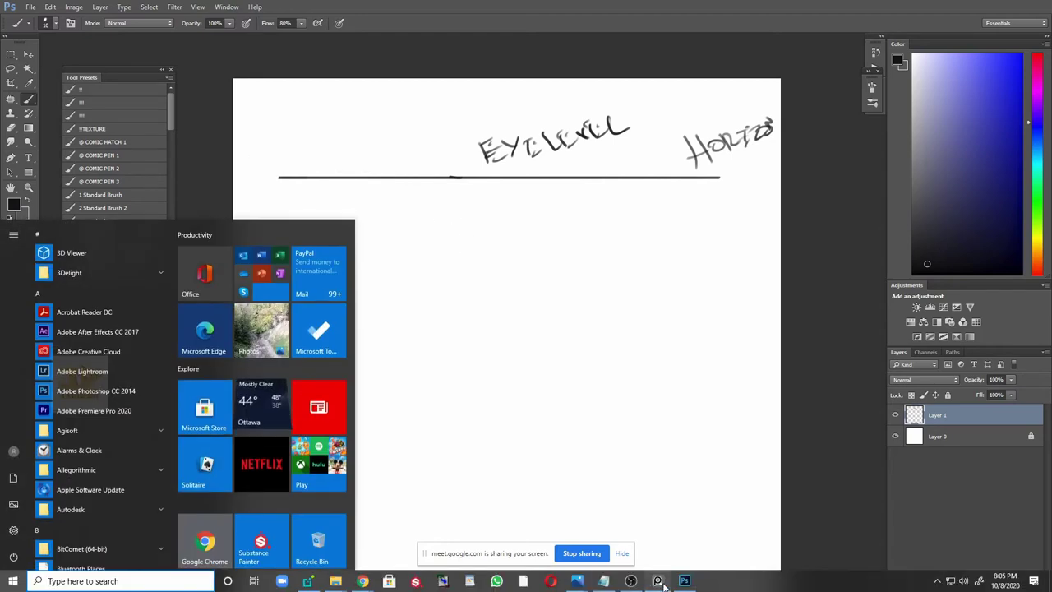
click(686, 581)
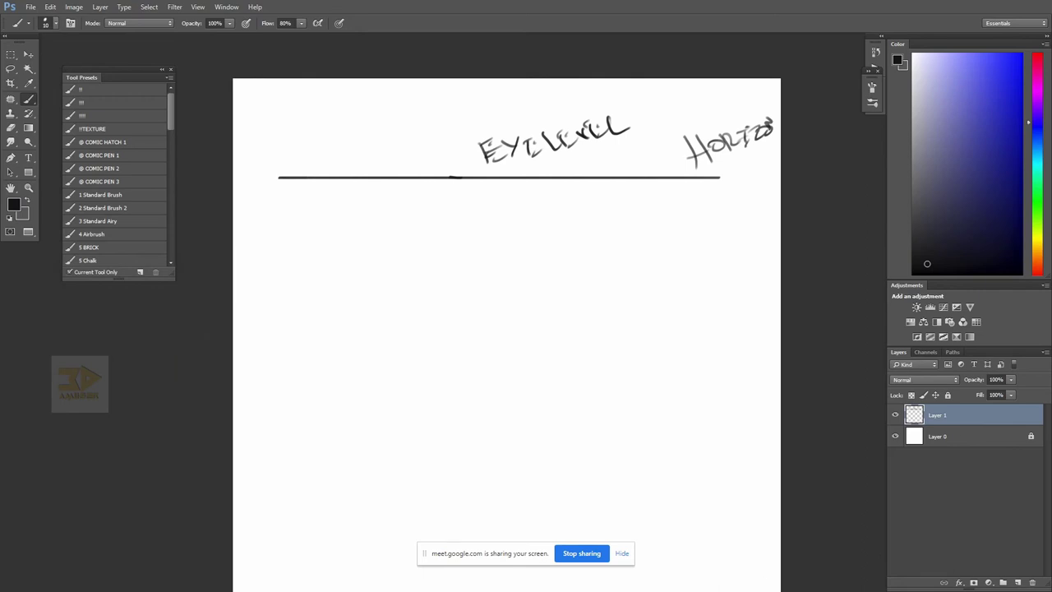
drag(1051, 326, 475, 326)
- Open the Ref folder and place two railway track photos from it on the reference board
key(super)
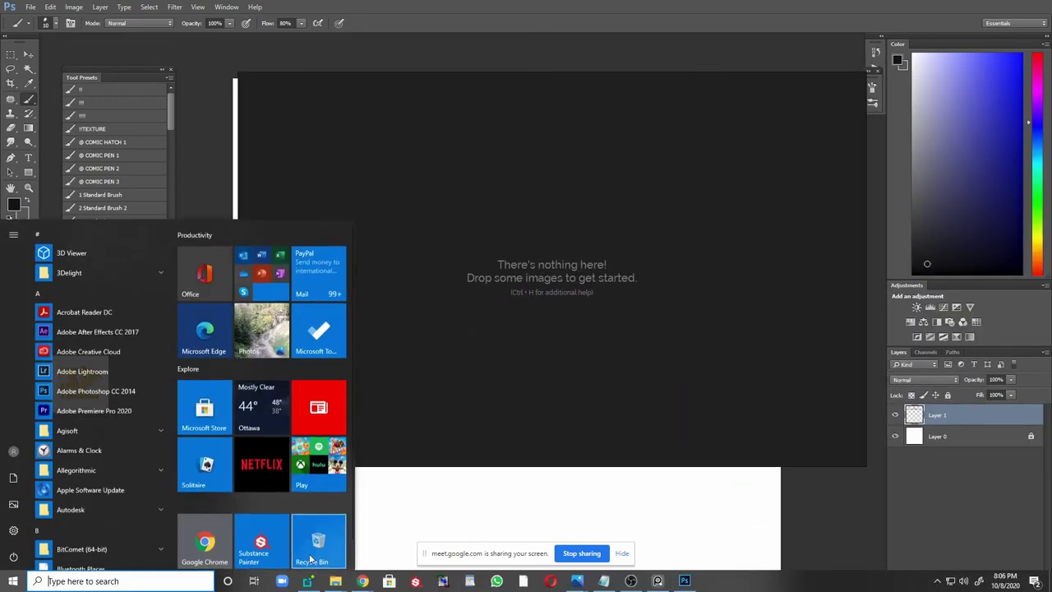
mouse_move(335, 581)
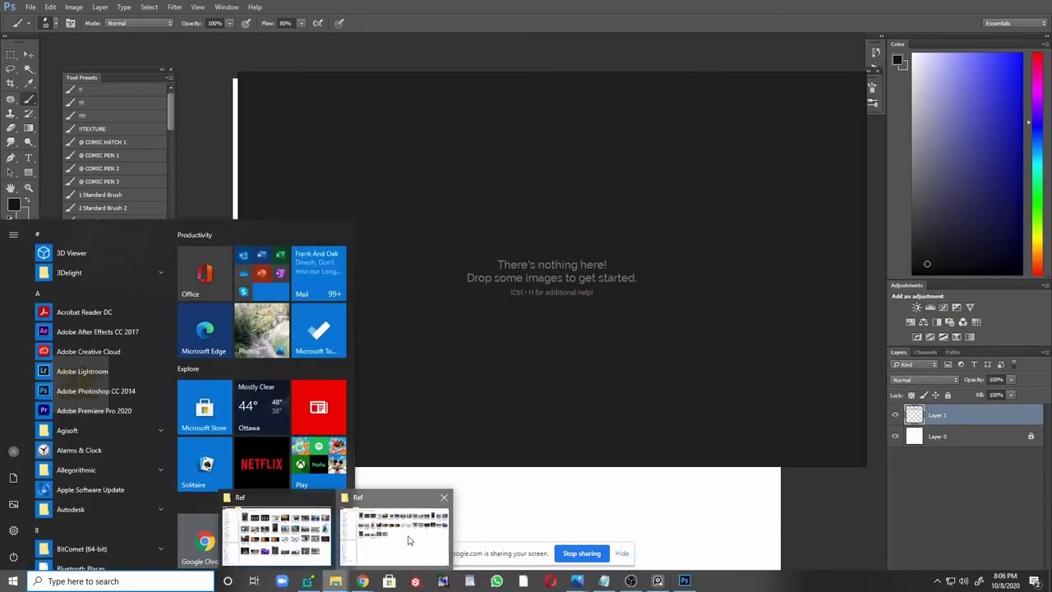
click(405, 535)
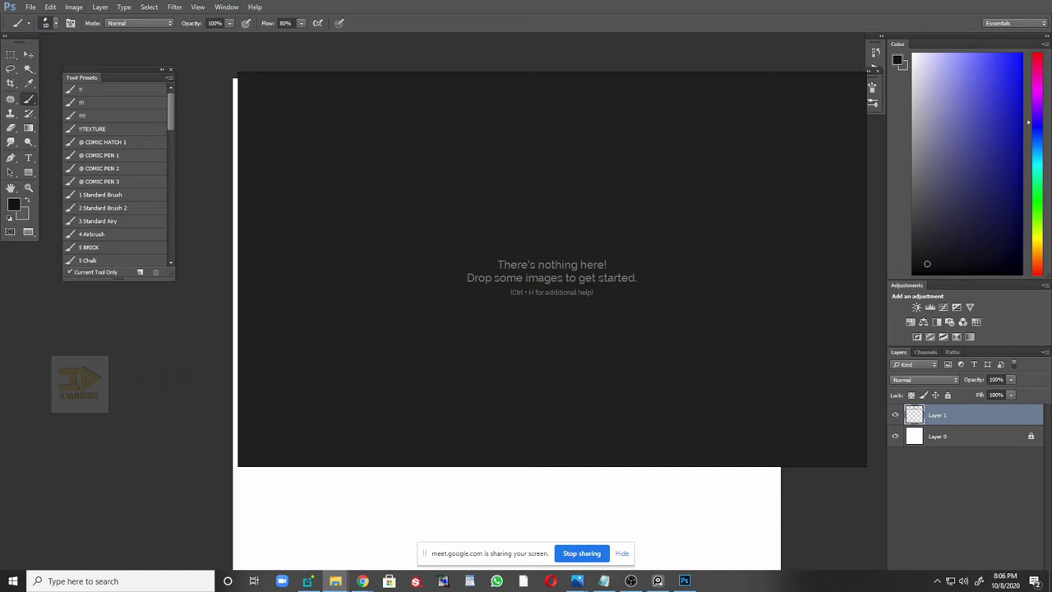
drag(629, 227, 617, 238)
scroll(615, 239, down, 5)
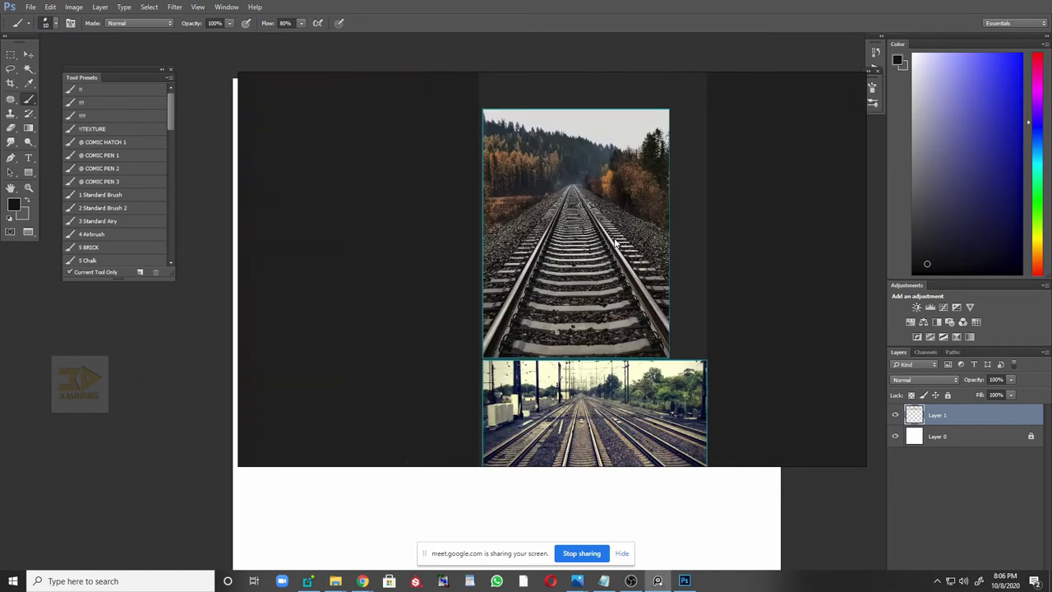
- Examine the converging rails in the railway photos and move the reference board off the canvas
scroll(615, 239, down, 2)
drag(655, 284, 642, 238)
scroll(642, 238, up, 2)
drag(673, 202, 663, 226)
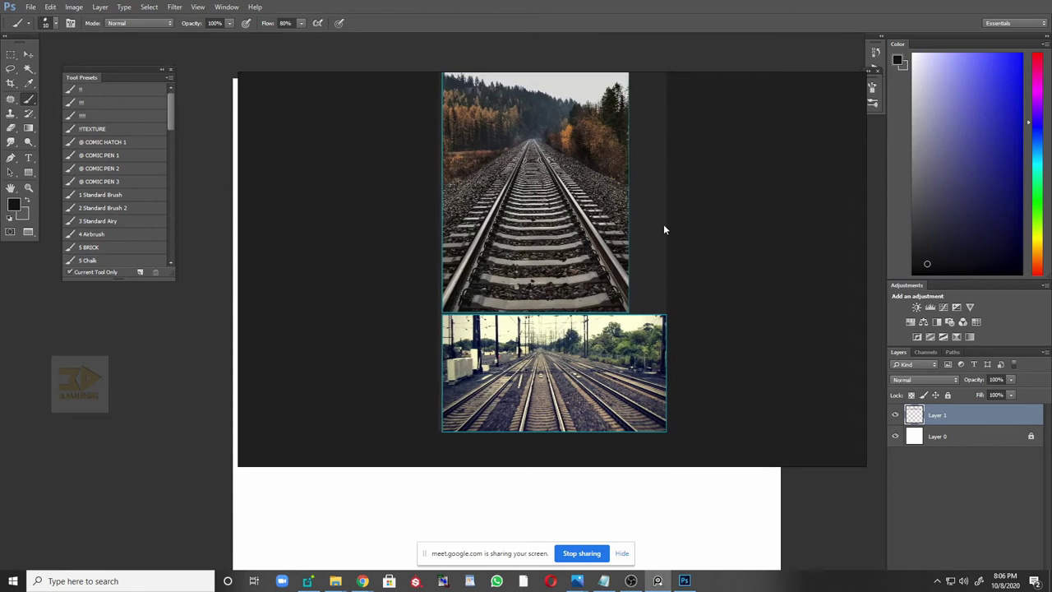
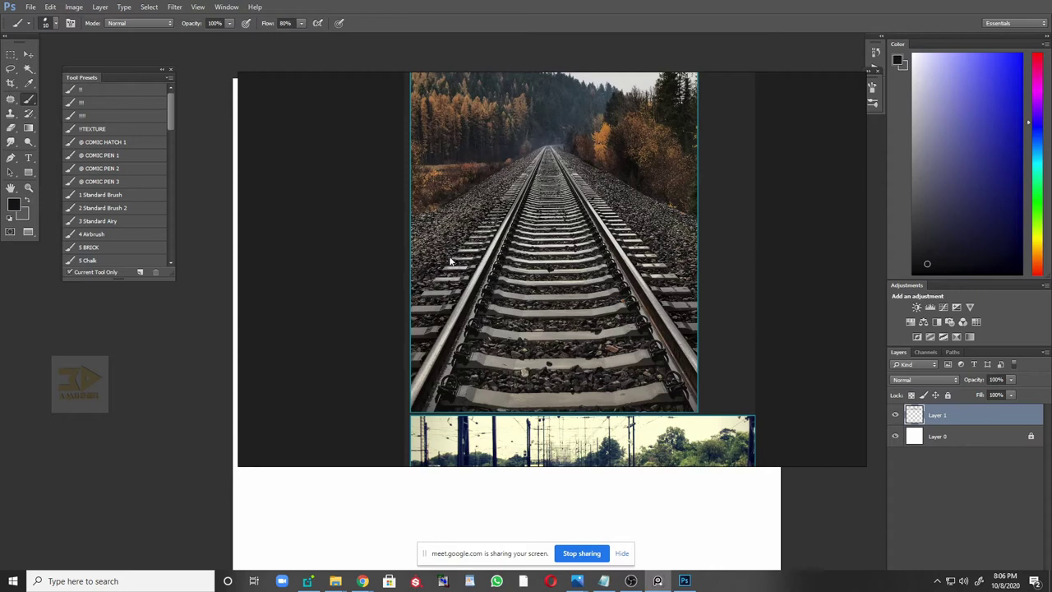
drag(450, 260, 1051, 271)
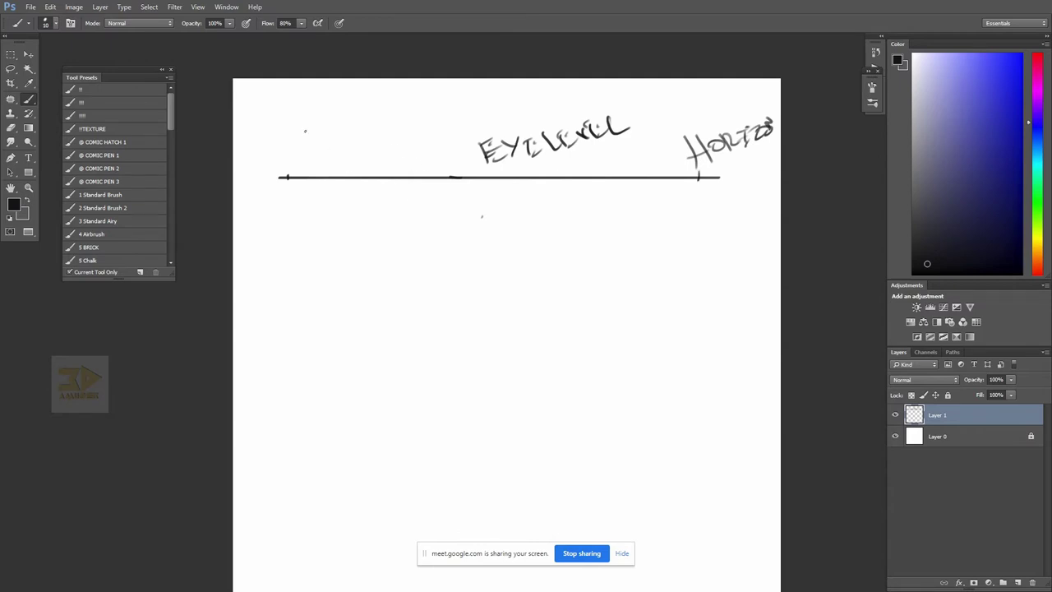
- Draw an upward arrow above and a downward arrow below the left end of the horizon line
mouse_move(298, 155)
mouse_down()
mouse_move(300, 113)
mouse_move(314, 120)
mouse_move(300, 160)
mouse_up()
drag(301, 192, 296, 260)
drag(297, 260, 309, 244)
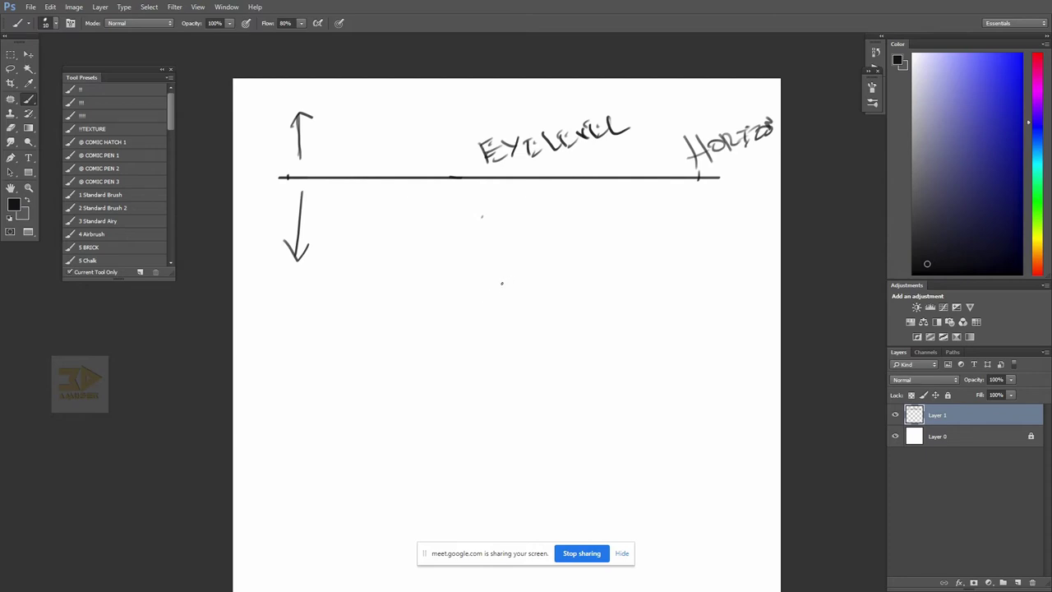
- Draw a small square below the horizon line and mark a vanishing point on the line, labelled "VP"
shift+click(501, 321)
mouse_move(500, 280)
mouse_down()
mouse_move(556, 279)
mouse_move(542, 324)
mouse_move(549, 319)
mouse_up()
drag(453, 170, 454, 183)
drag(436, 146, 457, 155)
- Draw straight guide lines from the square's two upper corners toward the vanishing point, and decline turning on Sticky Keys
shift+click(543, 279)
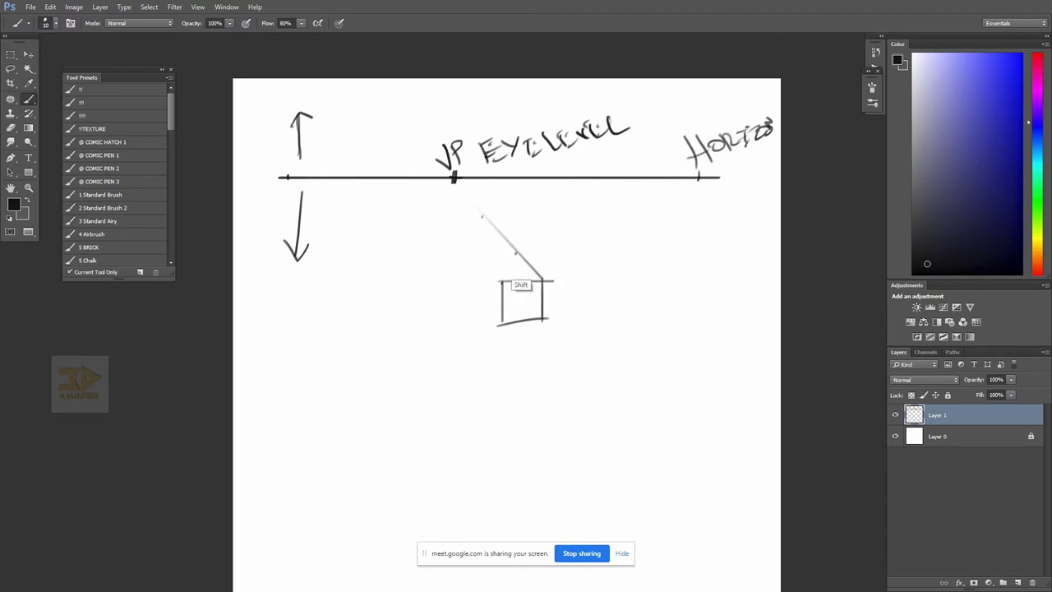
shift+click(498, 273)
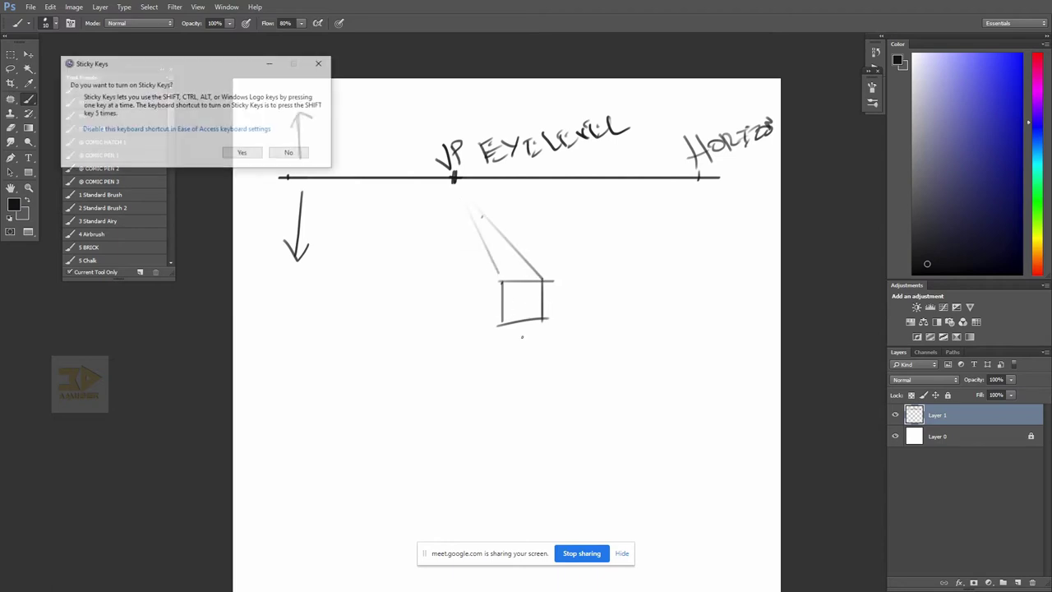
click(297, 153)
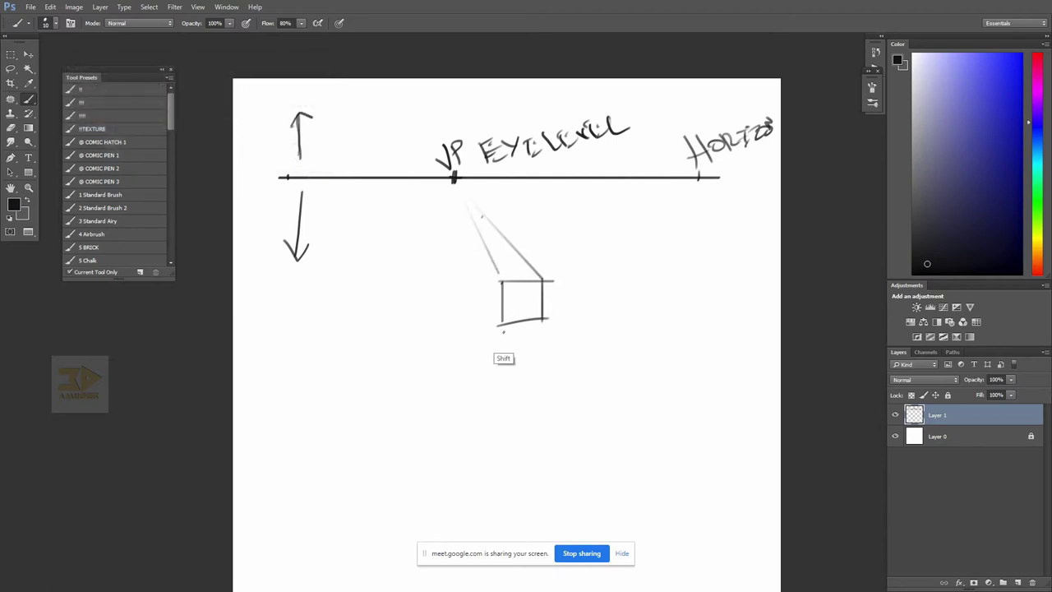
- Draw guide lines from the square's lower corners toward VP, close the box's back edges below the horizon line, and decline Sticky Keys
shift+click(503, 319)
shift+click(546, 319)
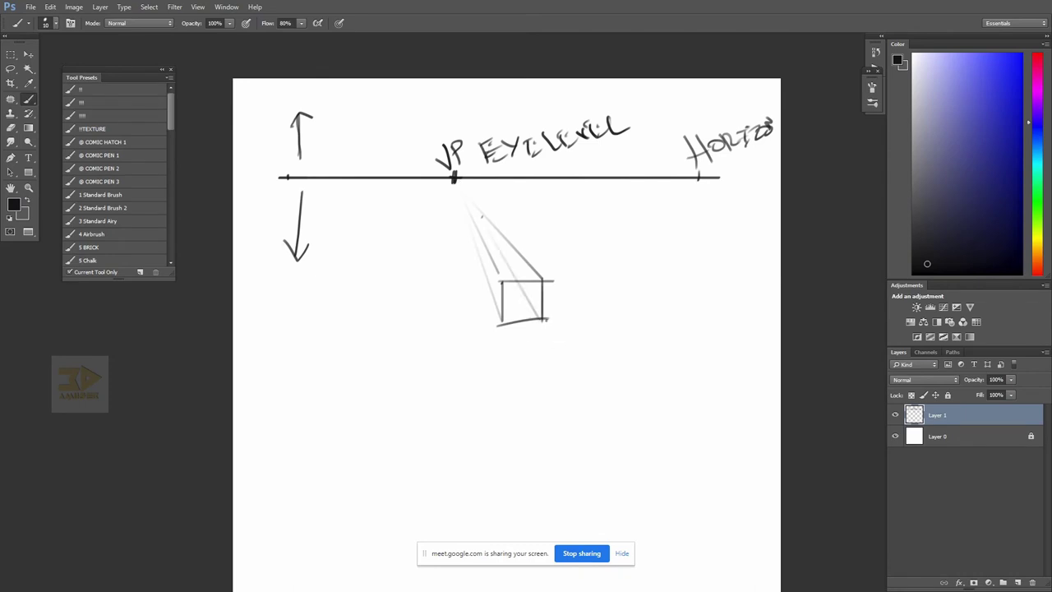
shift+click(532, 264)
click(495, 264)
shift+click(494, 302)
key(shift)
key(shift)
key(shift)
key(shift)
key(shift)
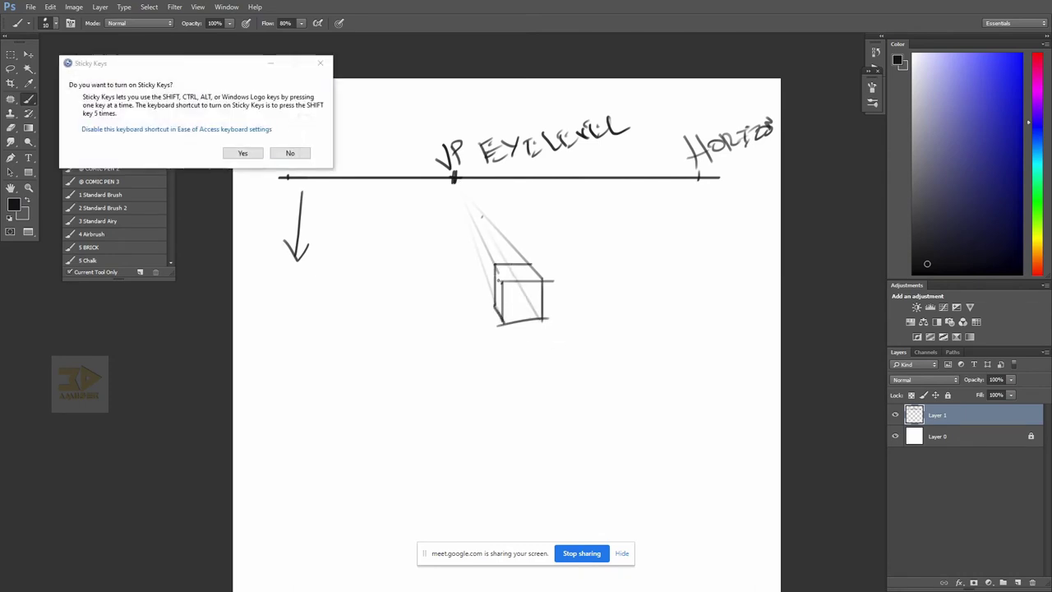
shift+click(547, 284)
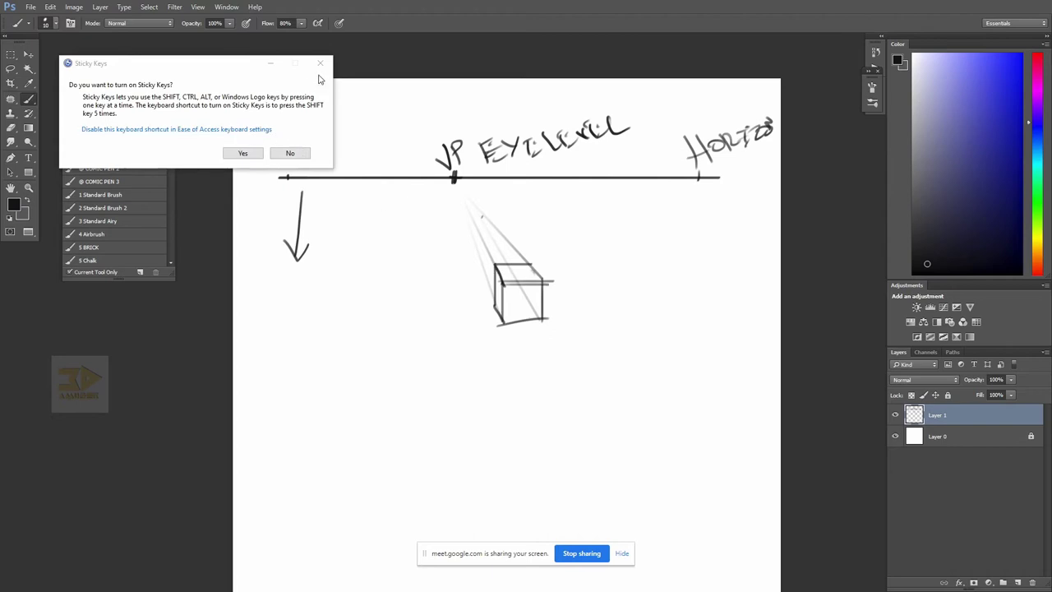
click(308, 156)
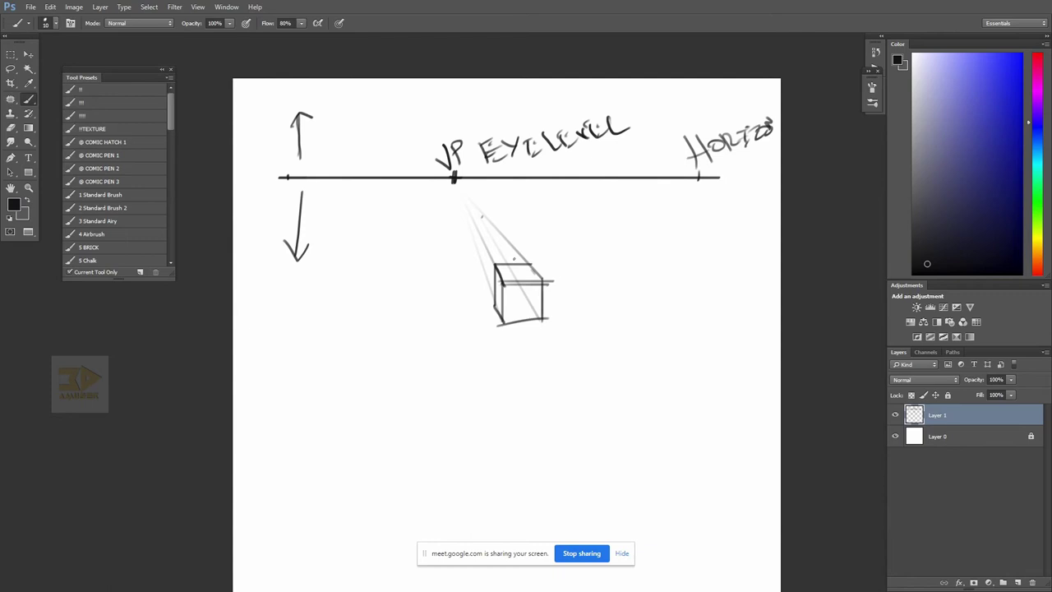
- Draw a line outward from each of the lower box's three visible faces: top, front and left side
drag(516, 270, 515, 186)
drag(521, 302, 548, 338)
drag(499, 293, 408, 294)
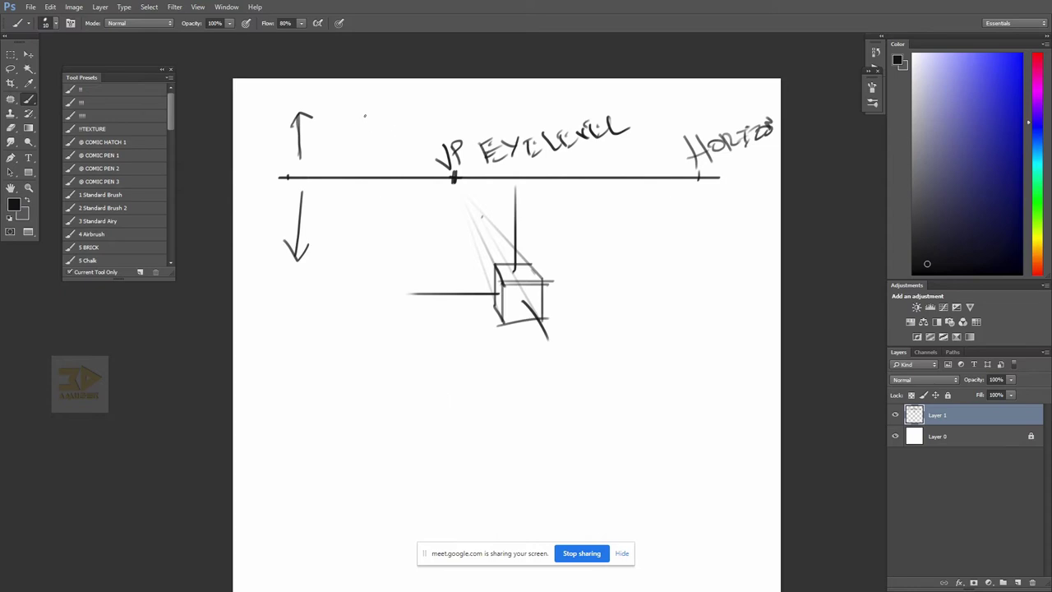
- Draw a small box above the horizon line with edges converging on VP, declining Sticky Keys, and draw a line outward from each visible face
mouse_move(370, 113)
mouse_down()
mouse_move(371, 130)
mouse_move(399, 113)
mouse_move(403, 139)
mouse_move(376, 138)
mouse_move(436, 164)
mouse_up()
key(shift)
key(shift)
key(shift)
key(shift)
key(shift)
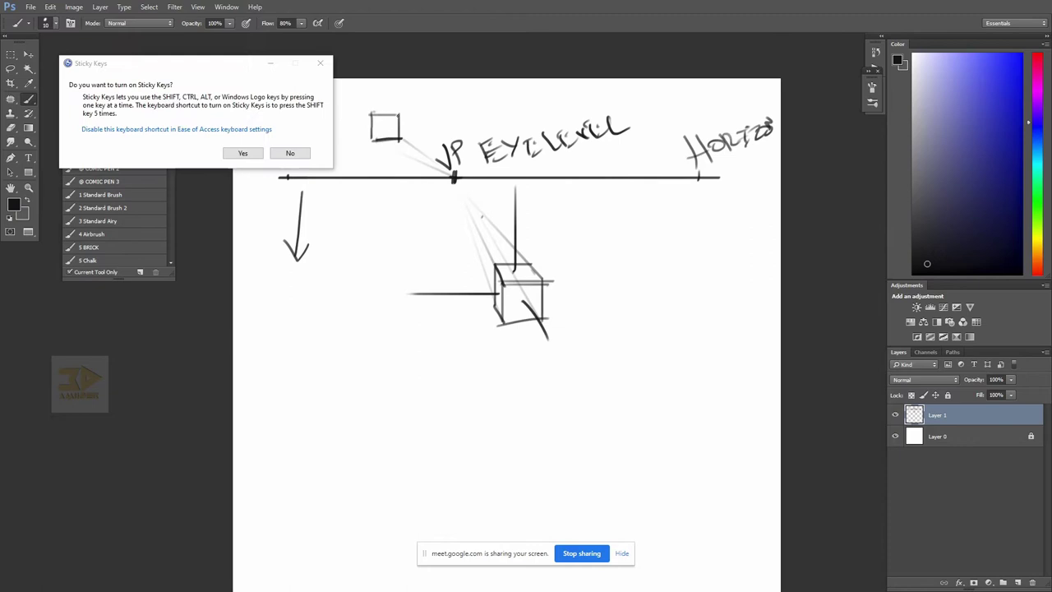
click(294, 152)
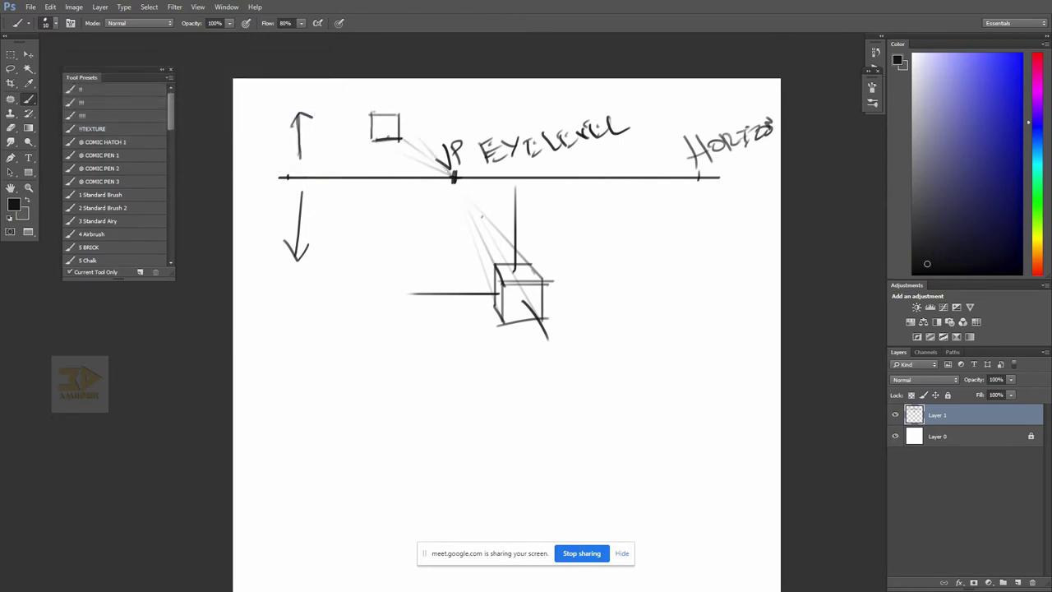
mouse_move(391, 149)
mouse_down()
mouse_move(410, 148)
mouse_move(405, 126)
mouse_move(392, 154)
mouse_move(408, 140)
mouse_up()
mouse_move(348, 113)
mouse_down()
mouse_move(387, 129)
mouse_move(392, 232)
mouse_up()
drag(400, 129, 522, 129)
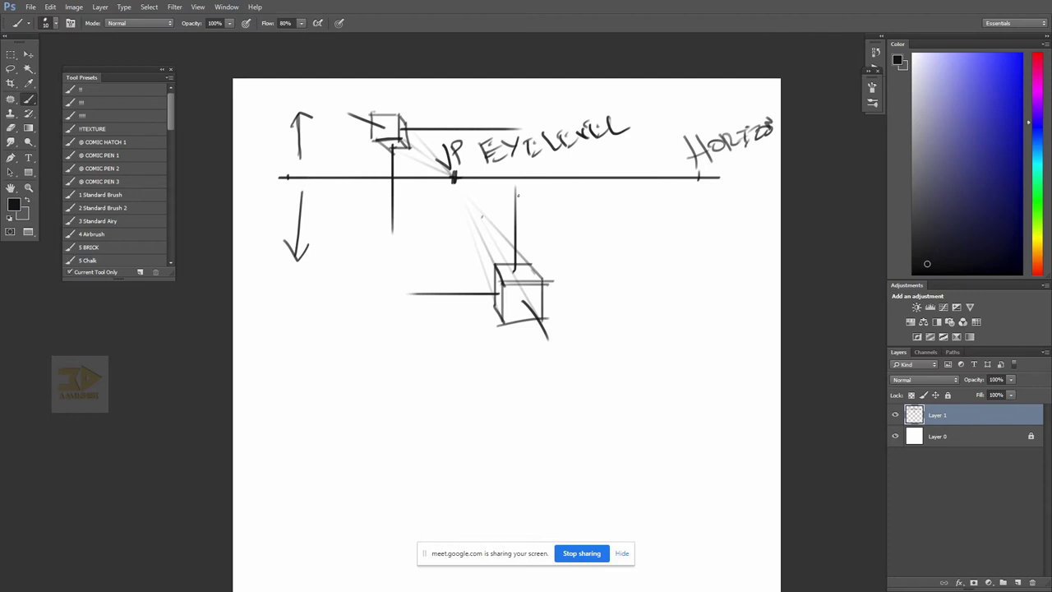
- Decline Sticky Keys and draw a box straddling the horizon line to the right of VP, its sides converging on VP
key(shift)
key(shift)
key(shift)
key(shift)
key(shift)
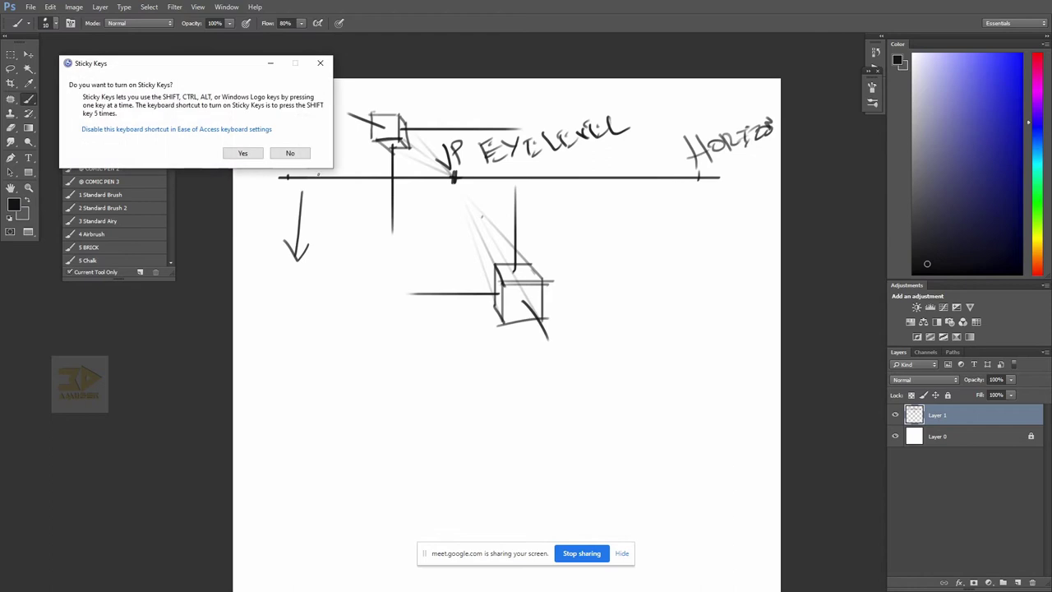
click(294, 158)
mouse_move(563, 161)
mouse_down()
mouse_move(563, 187)
mouse_move(591, 160)
mouse_move(592, 192)
mouse_up()
drag(457, 177, 560, 163)
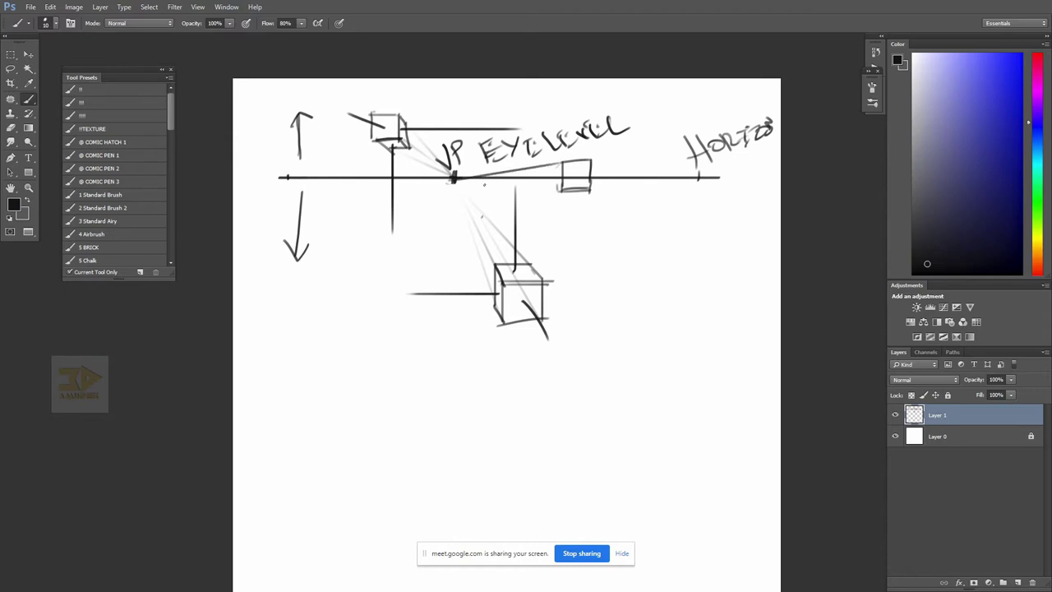
mouse_move(452, 181)
mouse_down()
mouse_move(562, 187)
mouse_move(545, 191)
mouse_move(570, 164)
mouse_move(565, 189)
mouse_move(577, 192)
mouse_up()
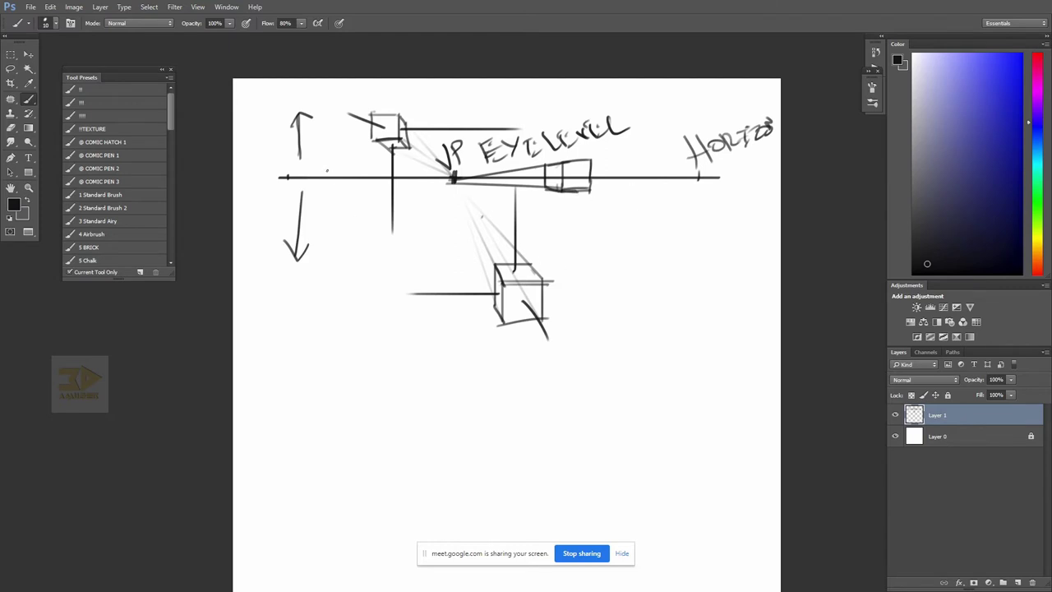
- Draw a larger box straddling the horizon line to the left of VP, with its top and bottom edges converging on VP
mouse_move(316, 165)
mouse_down()
mouse_move(365, 163)
mouse_move(318, 209)
mouse_up()
drag(358, 163, 359, 207)
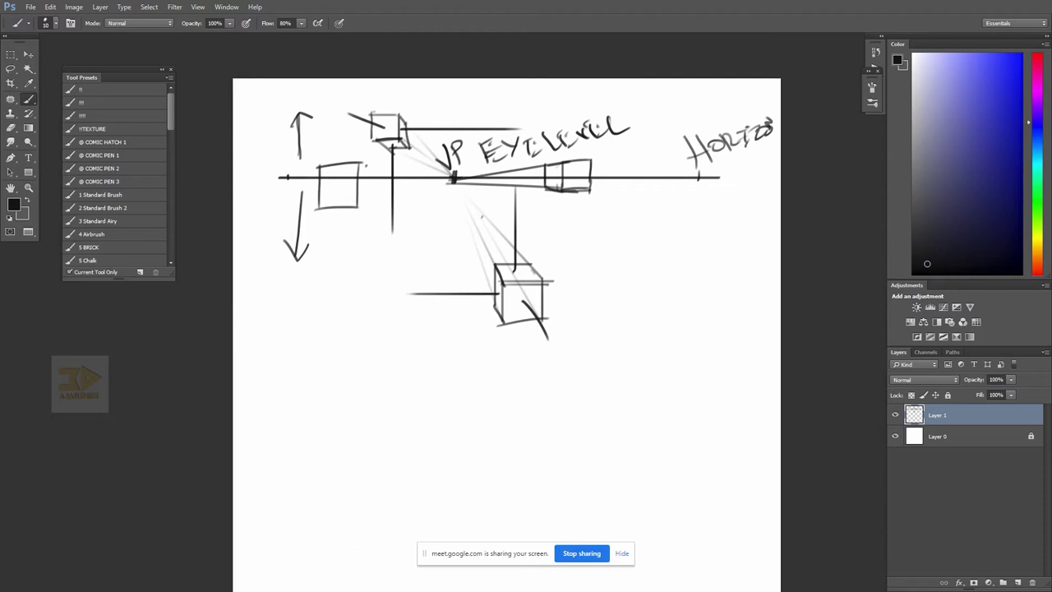
drag(320, 164, 454, 177)
drag(319, 207, 467, 181)
mouse_move(374, 165)
mouse_down()
mouse_move(376, 211)
mouse_move(358, 206)
mouse_move(380, 202)
mouse_move(380, 169)
mouse_move(313, 166)
mouse_move(347, 169)
mouse_move(355, 204)
mouse_up()
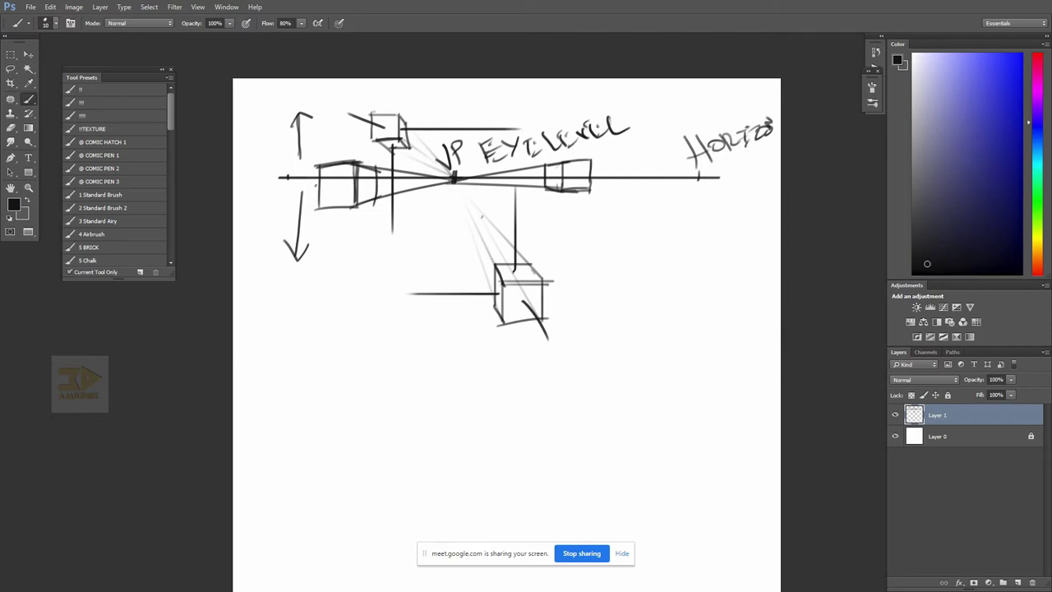
- Draw long slanted lines along the left box's top and bottom, plus a line outward from each of its two visible faces
drag(317, 168, 405, 155)
drag(273, 175, 404, 153)
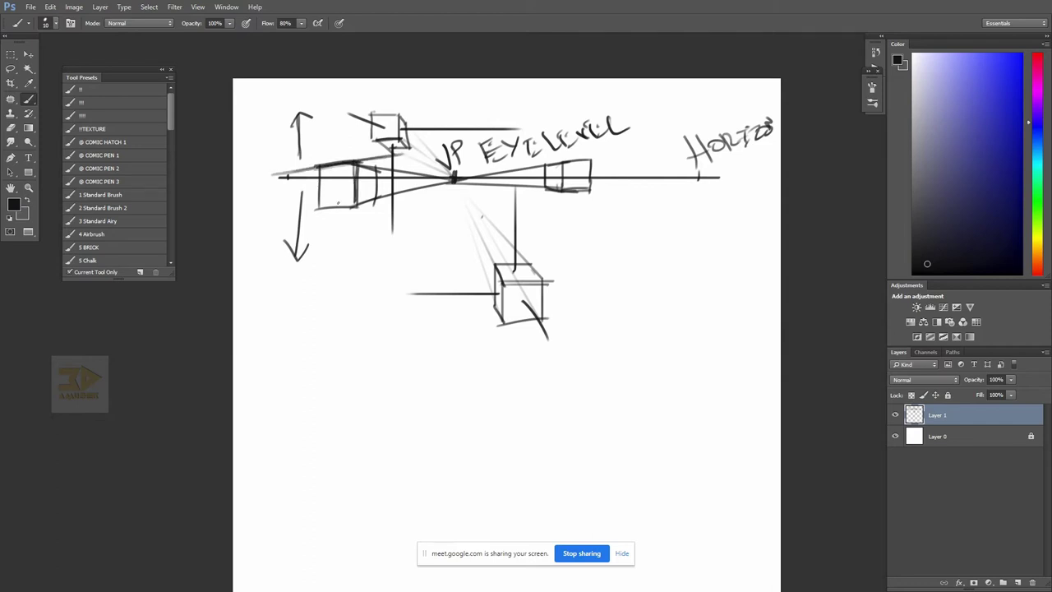
drag(276, 210, 447, 197)
drag(340, 186, 242, 189)
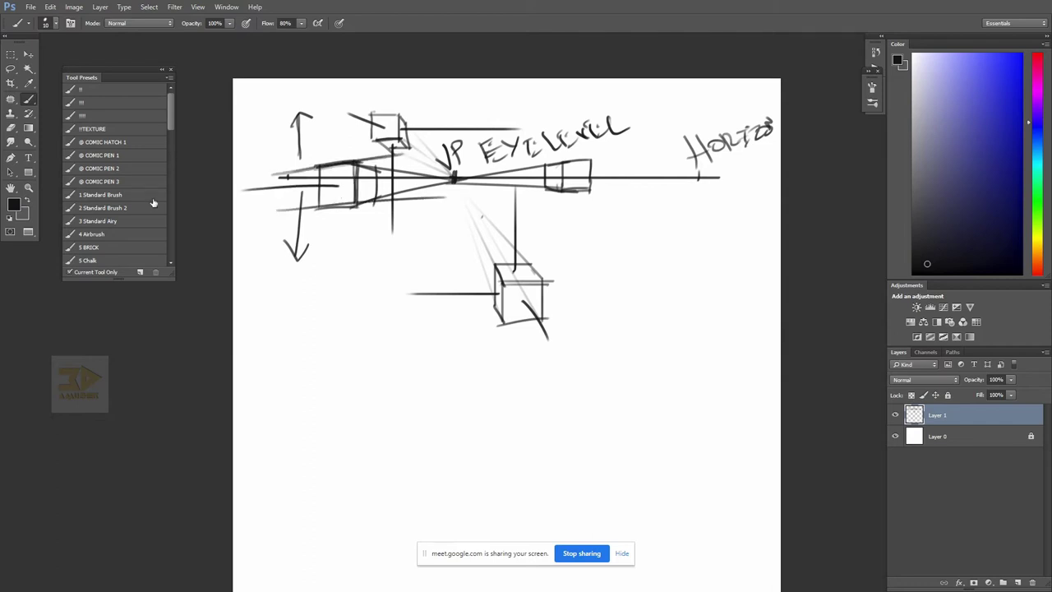
drag(367, 187, 541, 180)
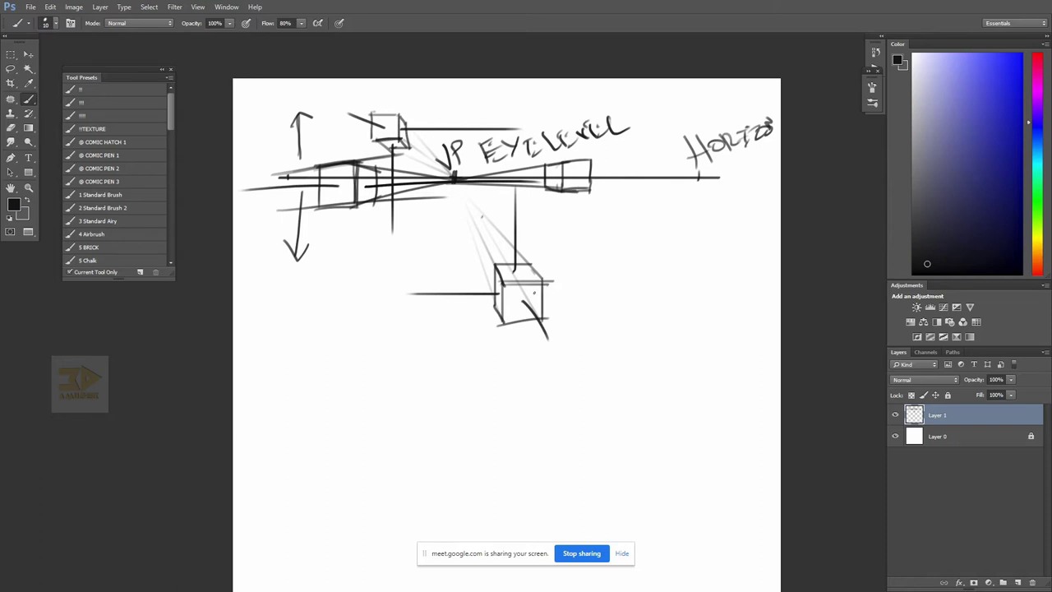
- Retrace the bottom edge of the box below the horizon line and add short tick marks around the left box on the horizon
drag(503, 326, 548, 320)
mouse_move(302, 171)
mouse_down()
mouse_move(297, 185)
mouse_move(323, 189)
mouse_up()
drag(336, 173, 330, 187)
- Sketch a small box just below the right part of the horizon line, with lines extending outward from its visible faces
mouse_move(679, 178)
mouse_down()
mouse_move(642, 209)
mouse_move(684, 208)
mouse_move(646, 232)
mouse_move(685, 231)
mouse_move(676, 215)
mouse_move(690, 199)
mouse_move(676, 227)
mouse_move(678, 197)
mouse_move(644, 211)
mouse_move(676, 209)
mouse_move(648, 228)
mouse_up()
mouse_move(679, 207)
mouse_down()
mouse_move(677, 223)
mouse_move(622, 245)
mouse_up()
mouse_move(666, 177)
mouse_down()
mouse_move(655, 208)
mouse_move(739, 211)
mouse_up()
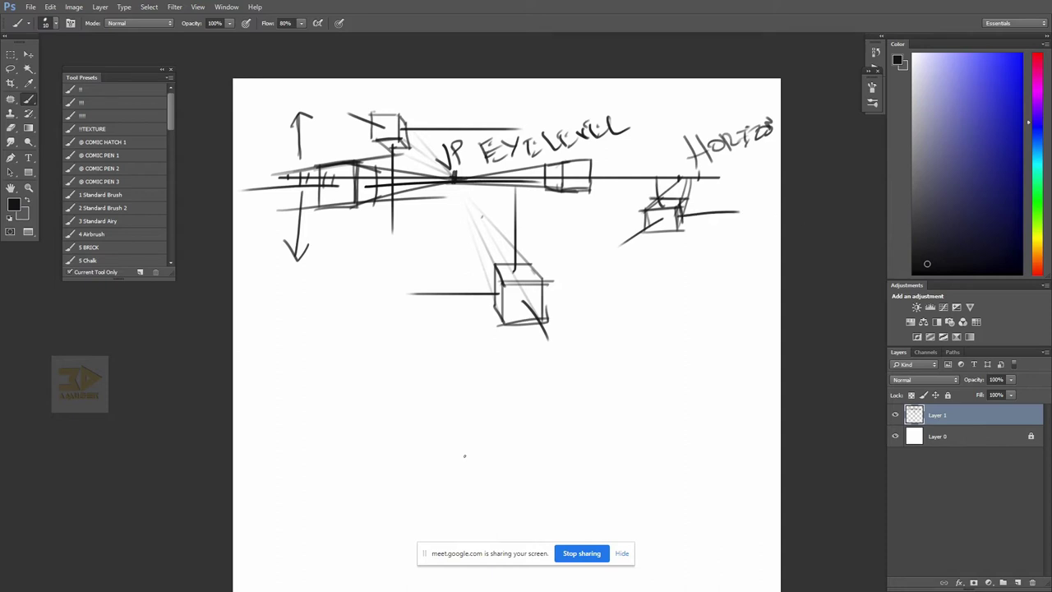
- Hide Layer 1 and add a new empty layer above it
click(895, 415)
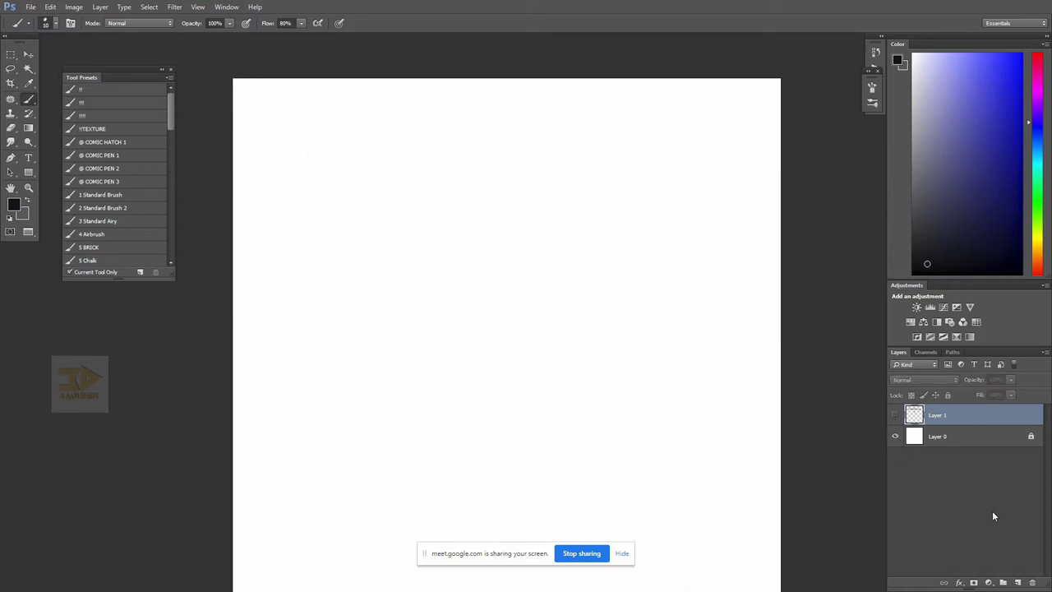
click(1018, 582)
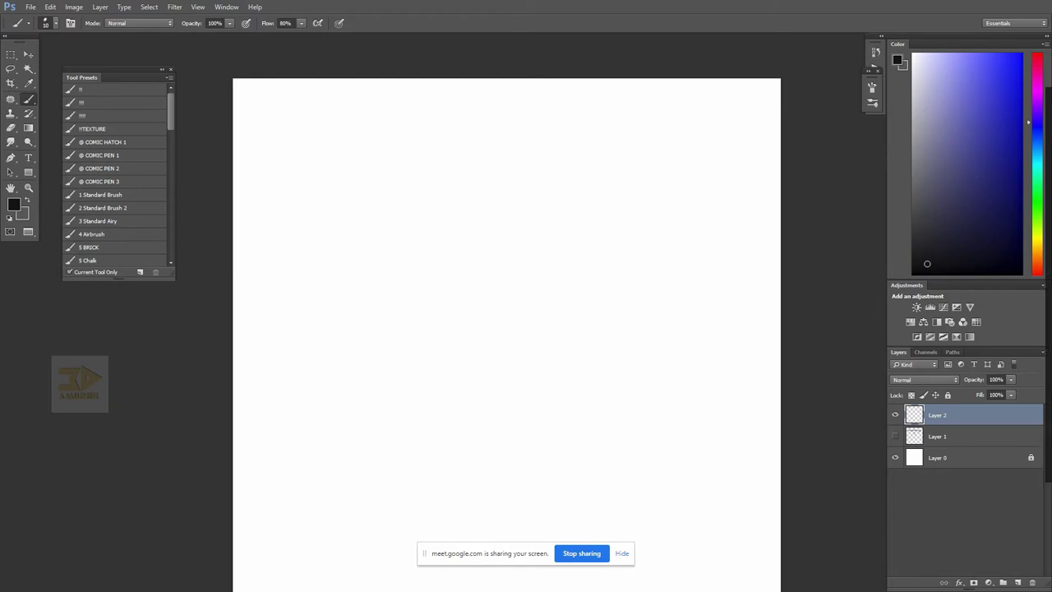
- Switch to the reference board, examine the corner view of the white building, and move the board off the canvas
key(alt+Tab)
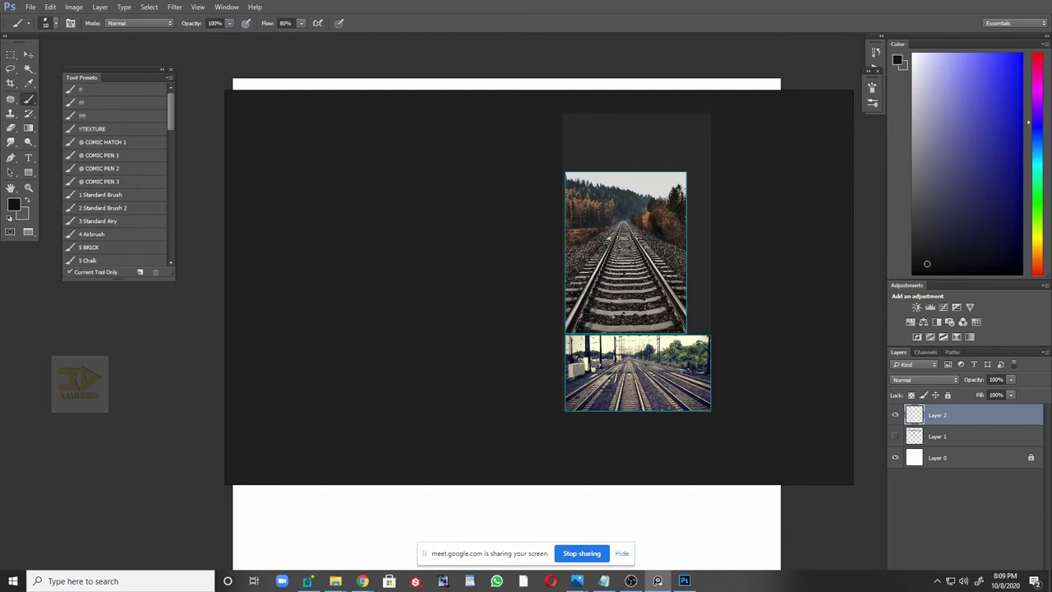
drag(618, 276, 445, 237)
scroll(441, 221, up, 3)
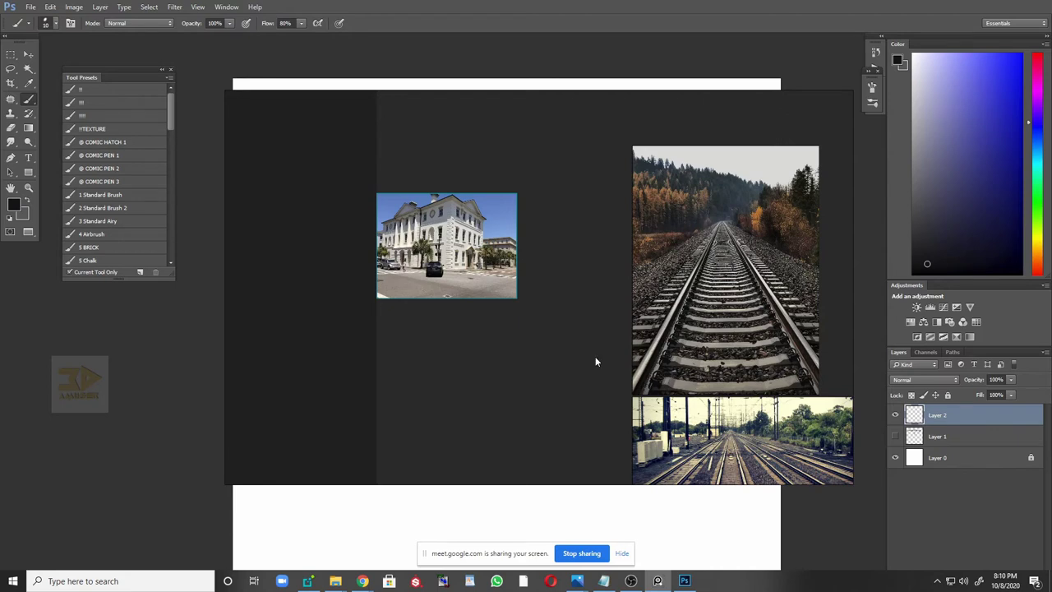
scroll(457, 199, up, 2)
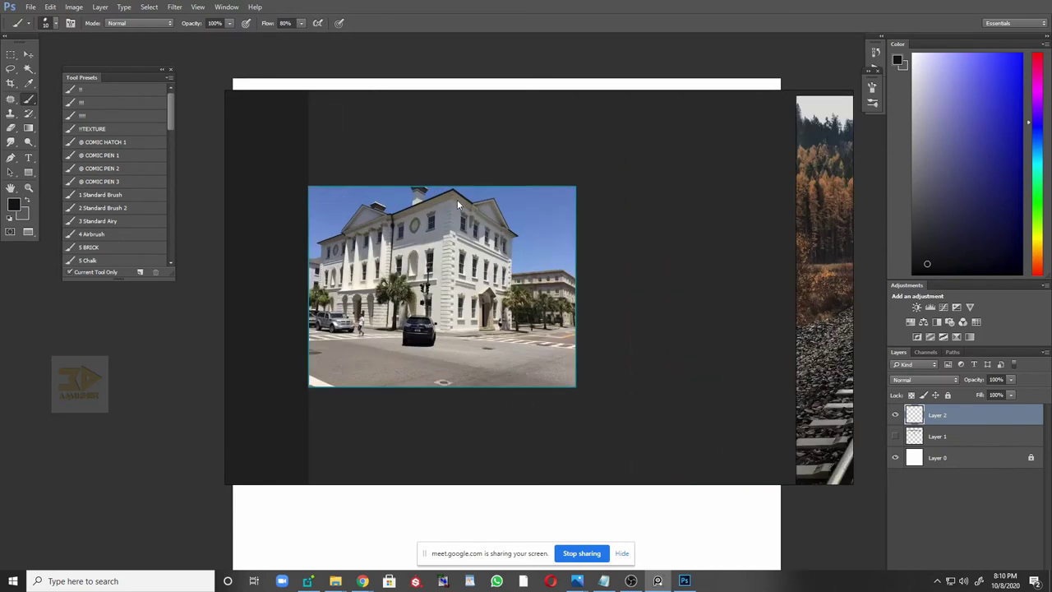
scroll(457, 200, up, 1)
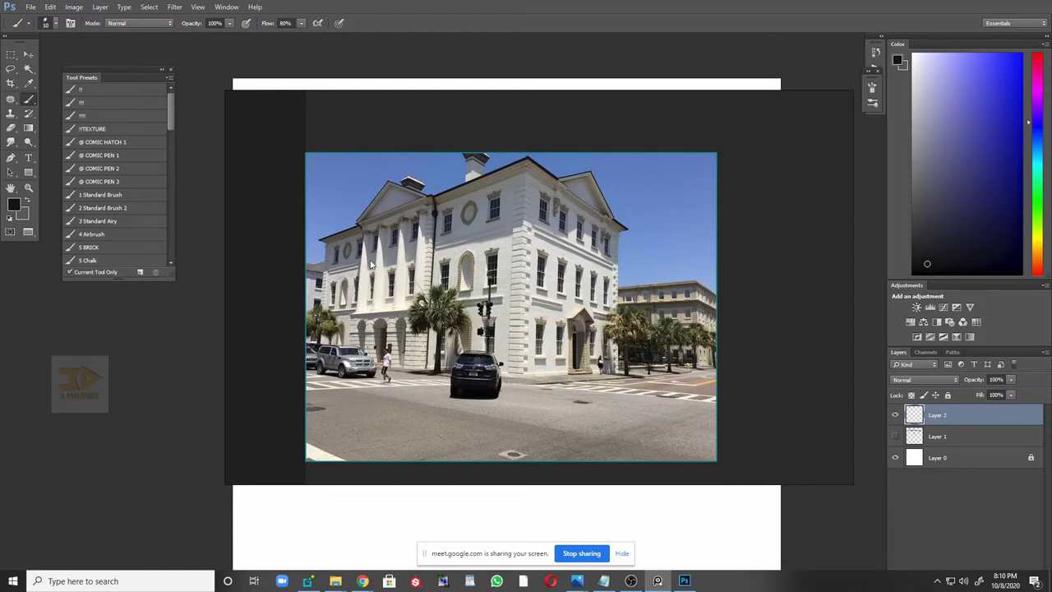
drag(411, 261, 429, 309)
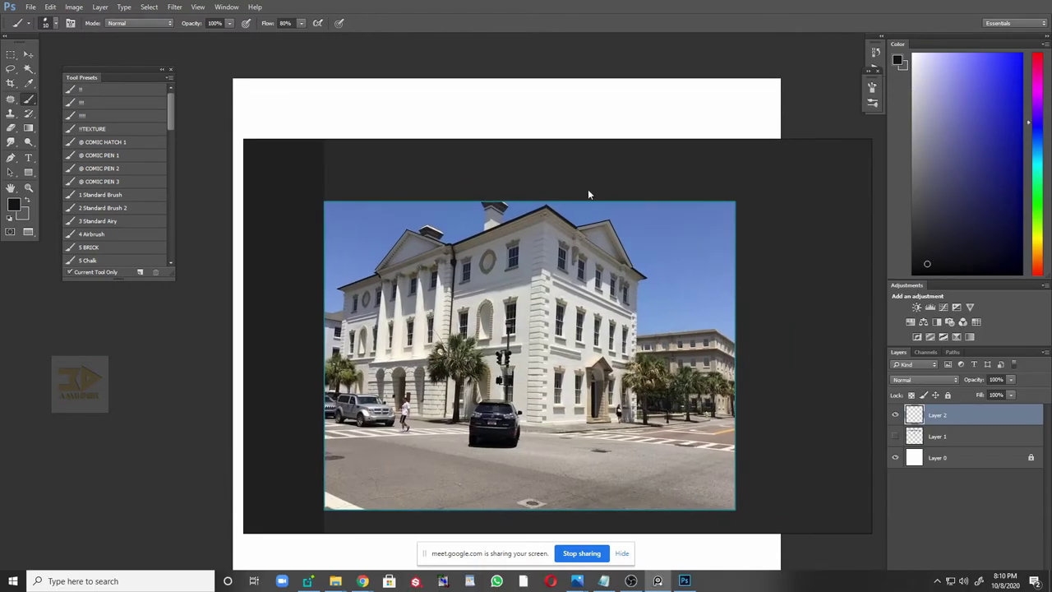
drag(496, 349, 1051, 350)
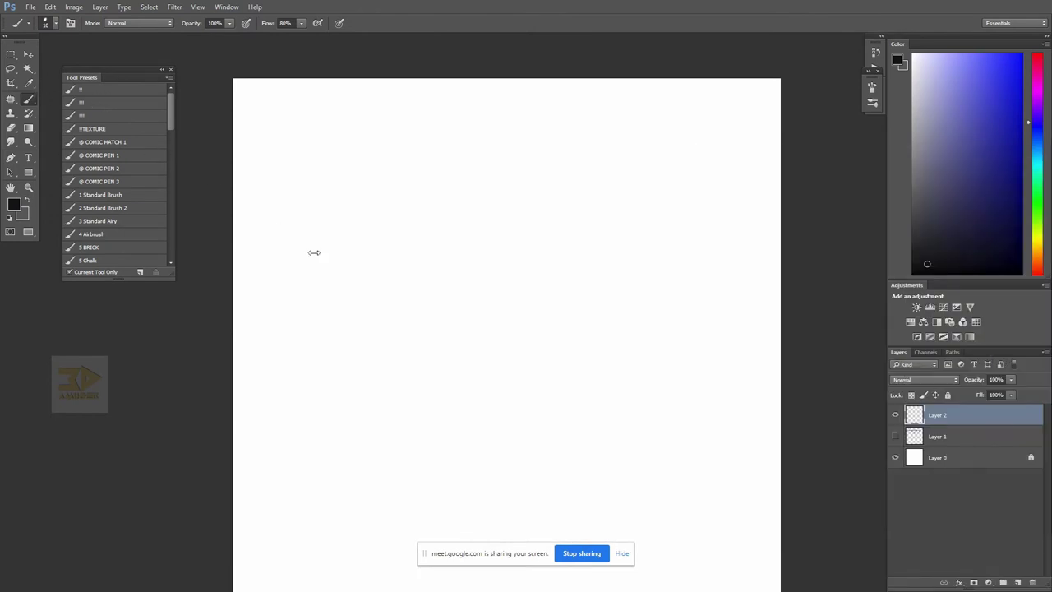
- Draw a straight horizon line across the canvas, a vertical edge crossing its middle, and a faint guide line sloping down left from its top
drag(286, 218, 733, 233)
key(ctrl+z)
mouse_move(326, 351)
mouse_down()
mouse_move(671, 356)
mouse_move(290, 336)
mouse_up()
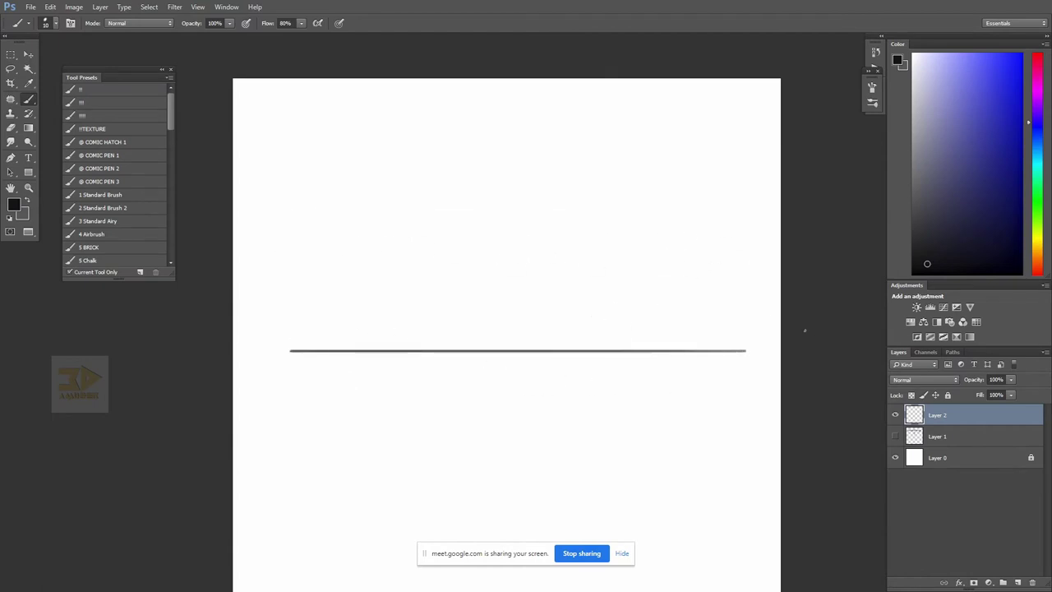
drag(527, 172, 490, 382)
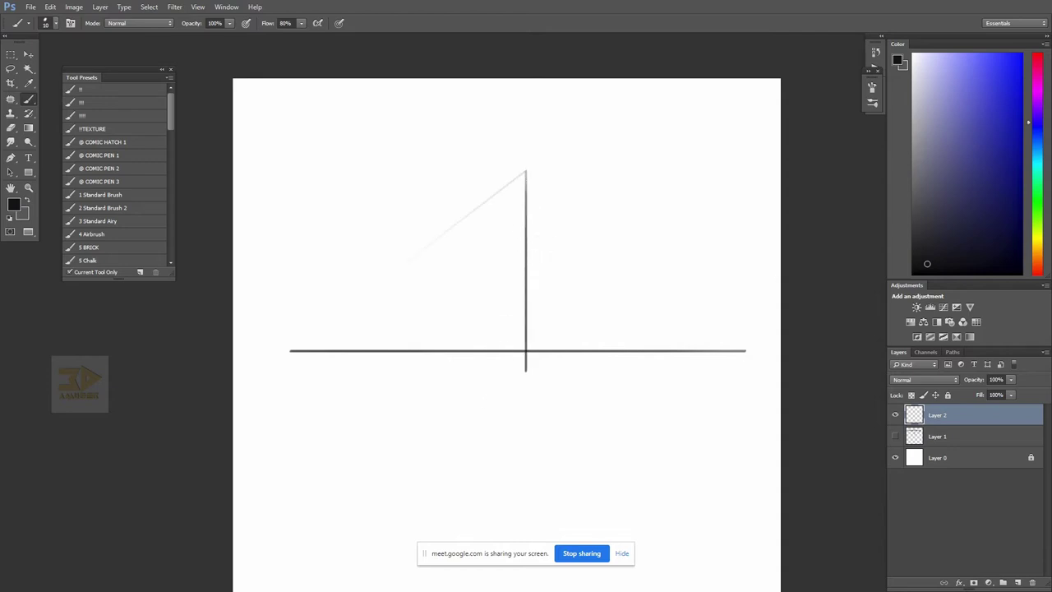
- Compare with the building photo, extend the horizon line's left end, and mark a point on the vertical edge and two vanishing points
drag(1051, 306, 808, 306)
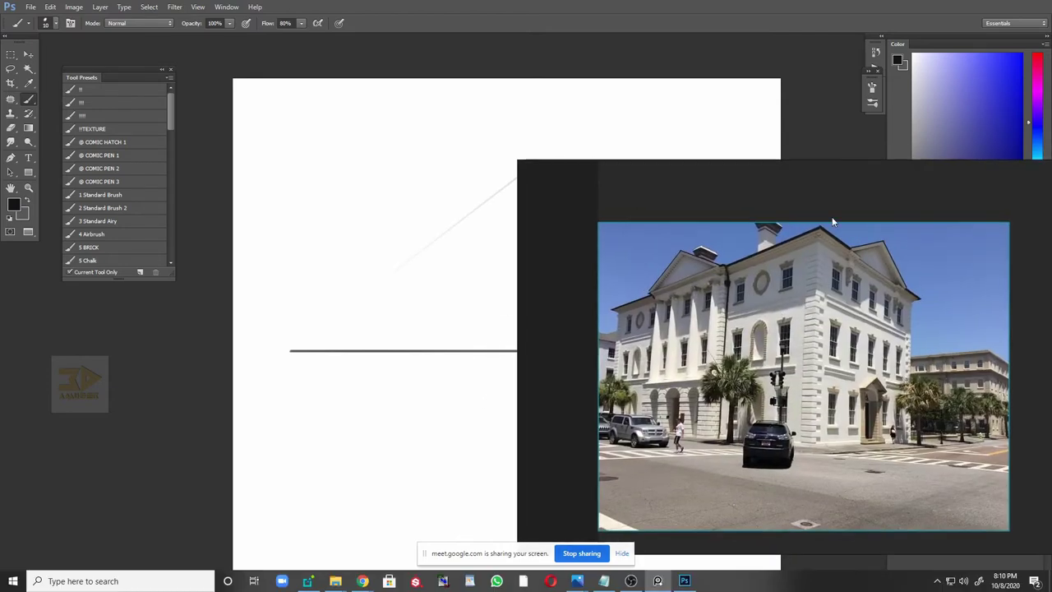
key(alt+Tab)
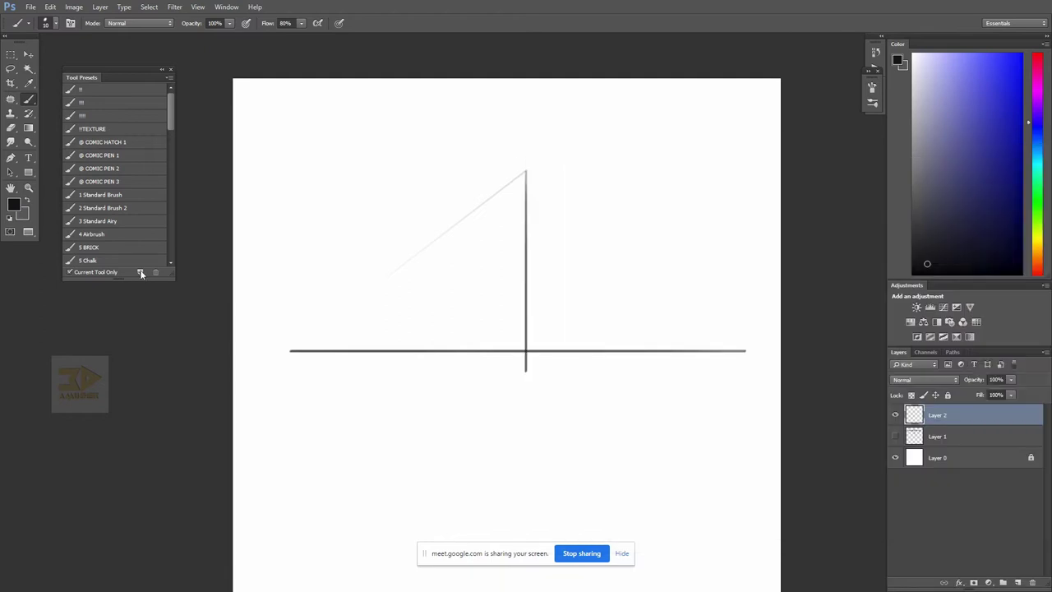
drag(301, 354, 261, 354)
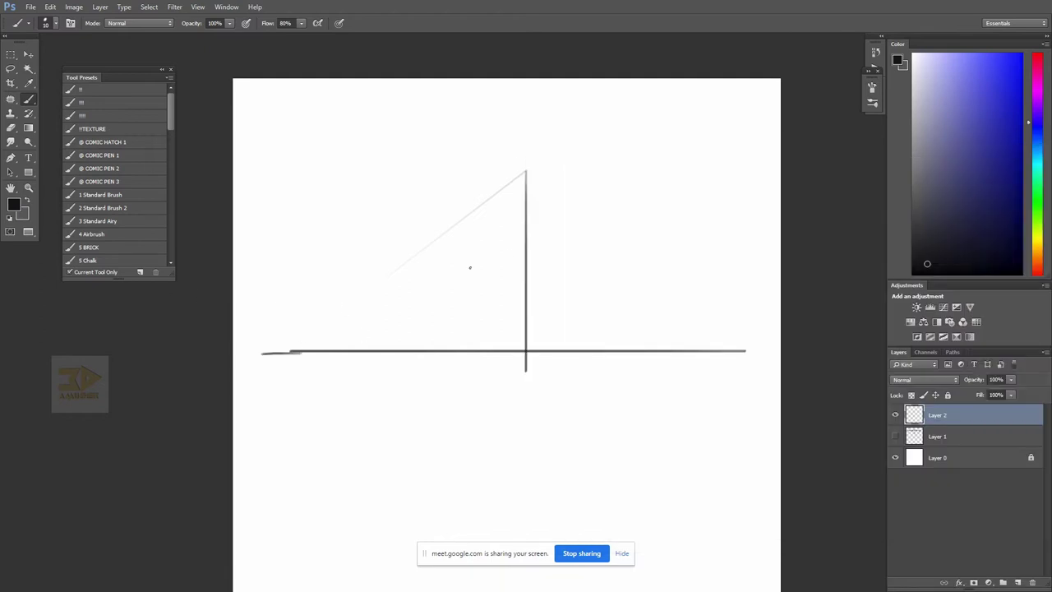
click(528, 246)
drag(314, 346, 314, 356)
drag(747, 346, 747, 356)
- Draw guide lines linking the vertical edge's marked upper point and its lower end with the two vanishing points
shift+click(527, 248)
click(315, 351)
shift+click(528, 374)
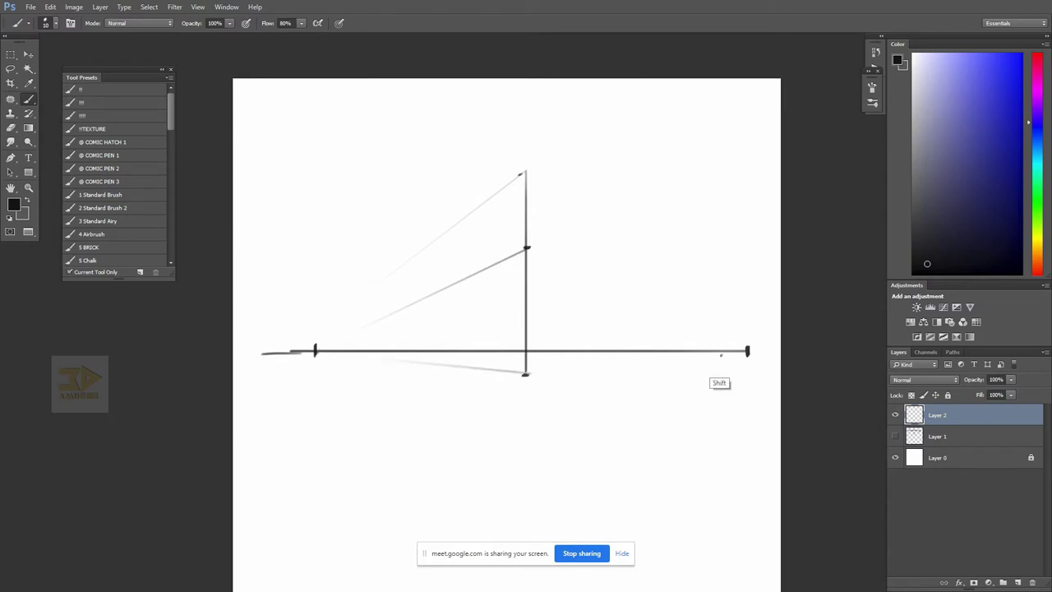
drag(747, 351, 612, 289)
drag(526, 374, 662, 359)
- Label the right vanishing point "HP" and the left one "VP", and handwrite a short note above the horizon line between VP and the vertical edge
drag(693, 287, 694, 314)
drag(704, 289, 704, 314)
mouse_move(691, 304)
mouse_down()
mouse_move(710, 301)
mouse_move(715, 316)
mouse_up()
drag(715, 293, 716, 305)
click(725, 303)
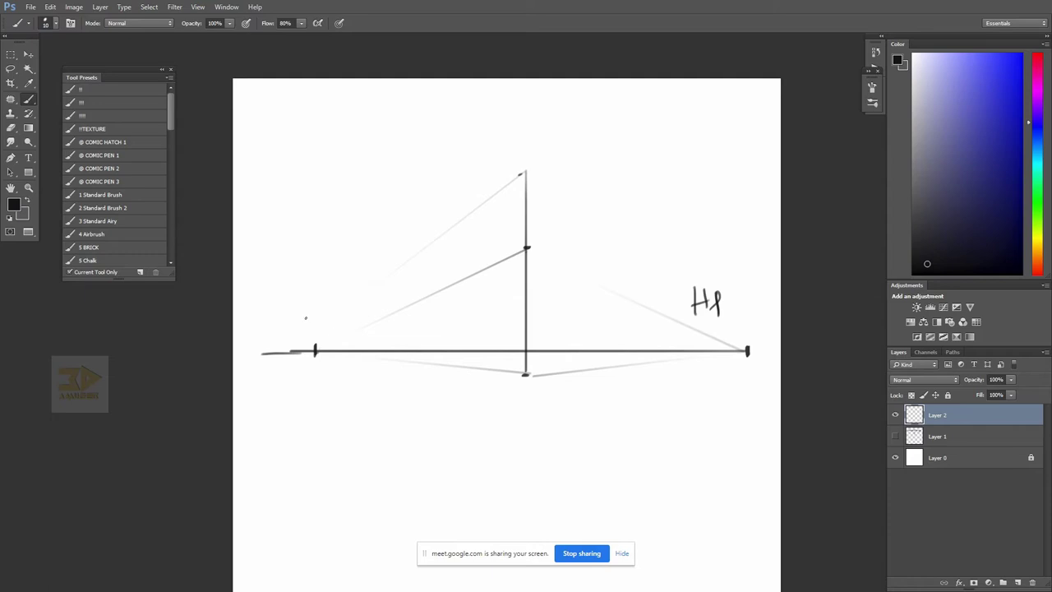
mouse_move(296, 306)
mouse_down()
mouse_move(303, 279)
mouse_move(325, 301)
mouse_up()
mouse_move(411, 329)
mouse_down()
mouse_move(421, 348)
mouse_move(456, 322)
mouse_move(466, 327)
mouse_up()
click(488, 316)
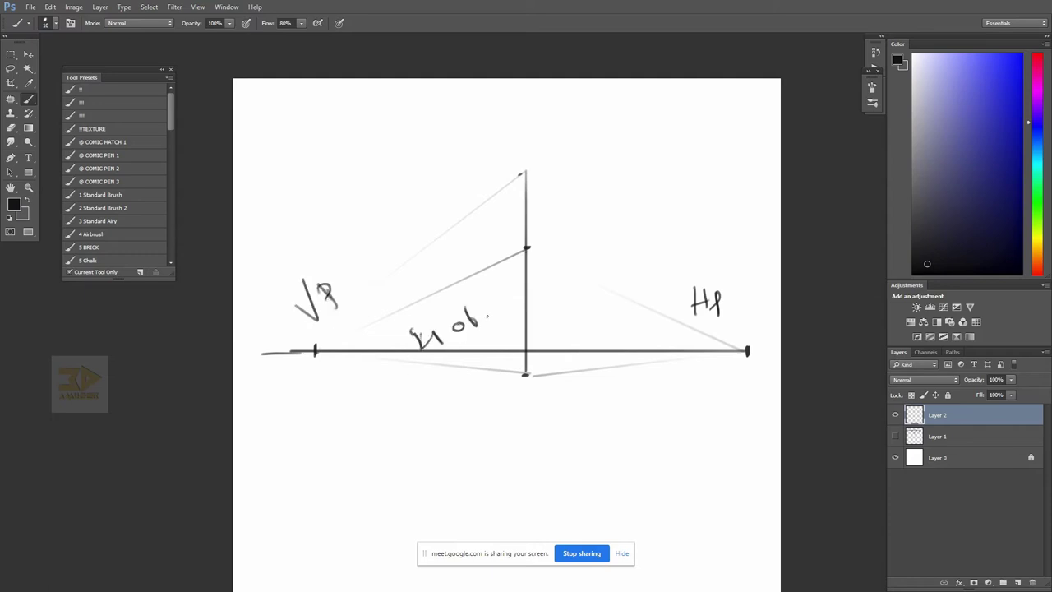
- Draw the box's right face with a vertical far edge and top and bottom edges along the guide lines, declining Sticky Keys
drag(592, 281, 593, 367)
key(shift)
key(shift)
key(shift)
key(shift)
key(shift)
click(295, 155)
drag(526, 249, 585, 279)
drag(526, 375, 605, 366)
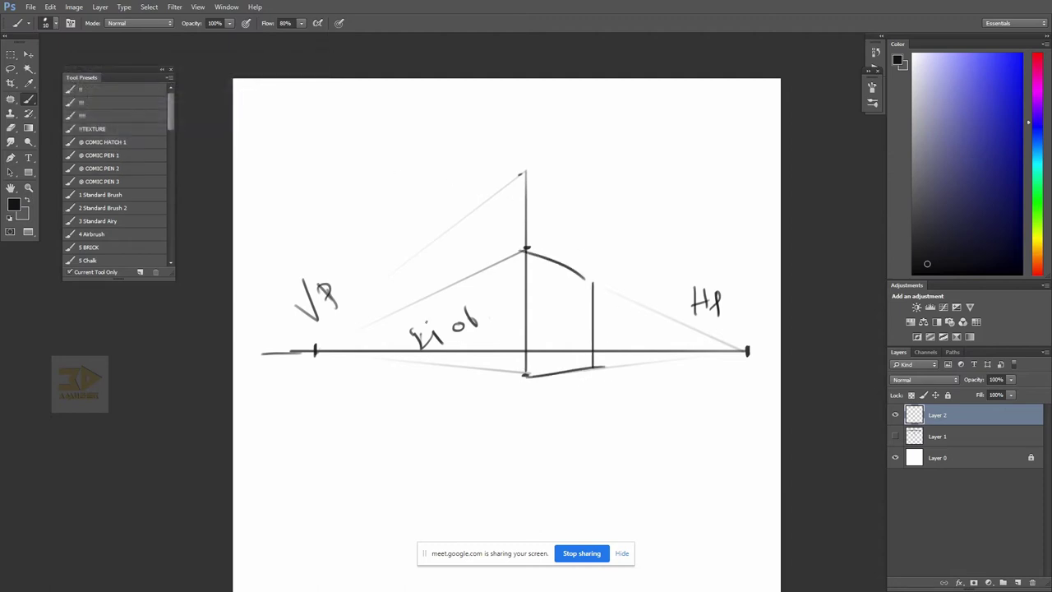
- Draw the box's left face with a vertical far edge and a bottom edge running to the central corner
mouse_move(463, 281)
mouse_down()
mouse_move(460, 370)
mouse_move(534, 368)
mouse_up()
key(ctrl+z)
drag(459, 368, 546, 383)
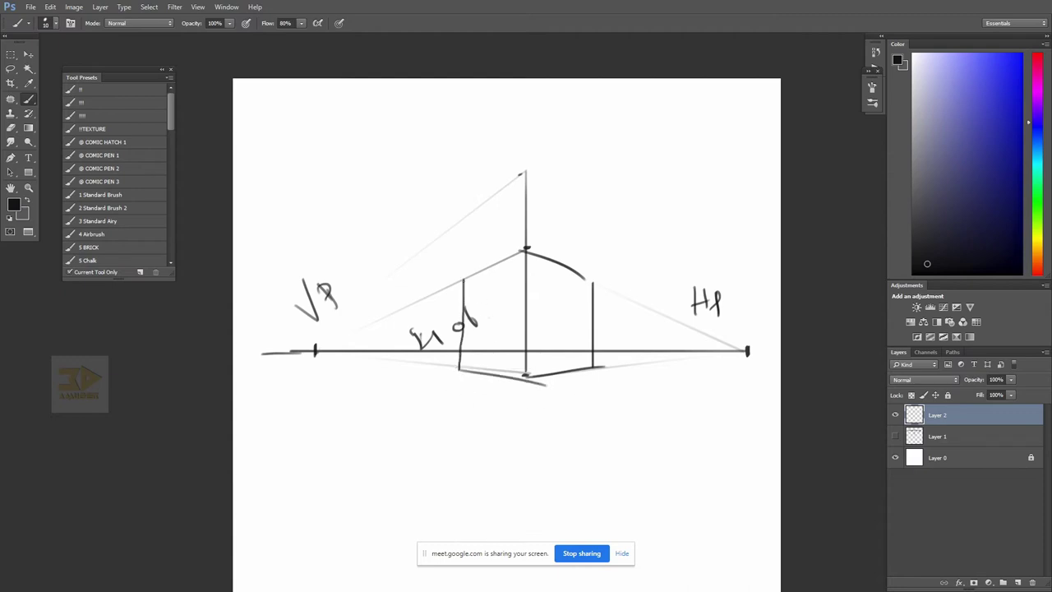
- Darken the top edge of the box's left face, bring up the corner-building reference photo to compare, and return to the drawing
drag(465, 279, 522, 250)
drag(1051, 379, 766, 351)
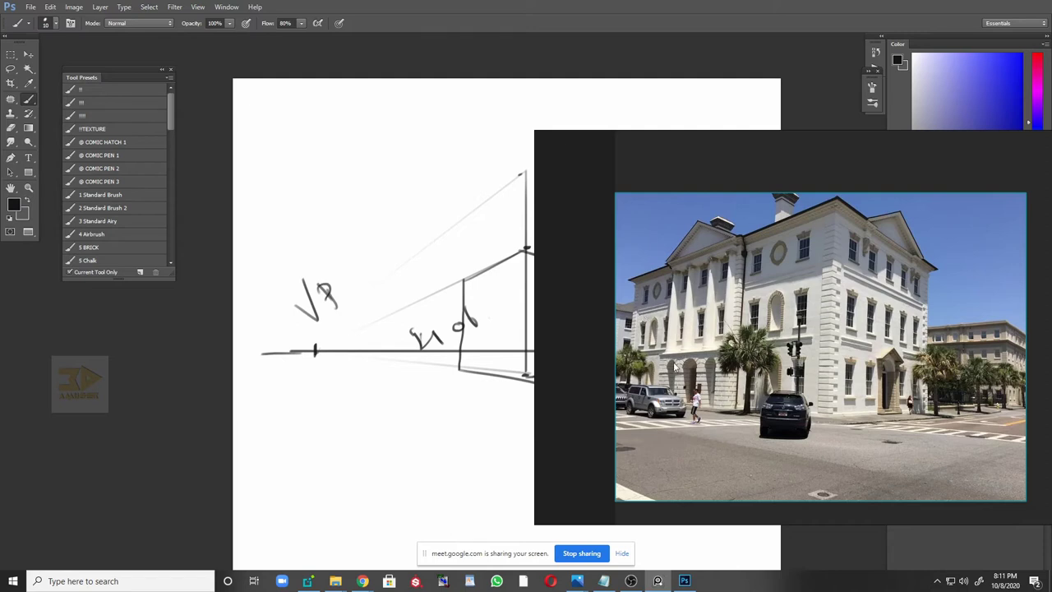
key(alt+Tab)
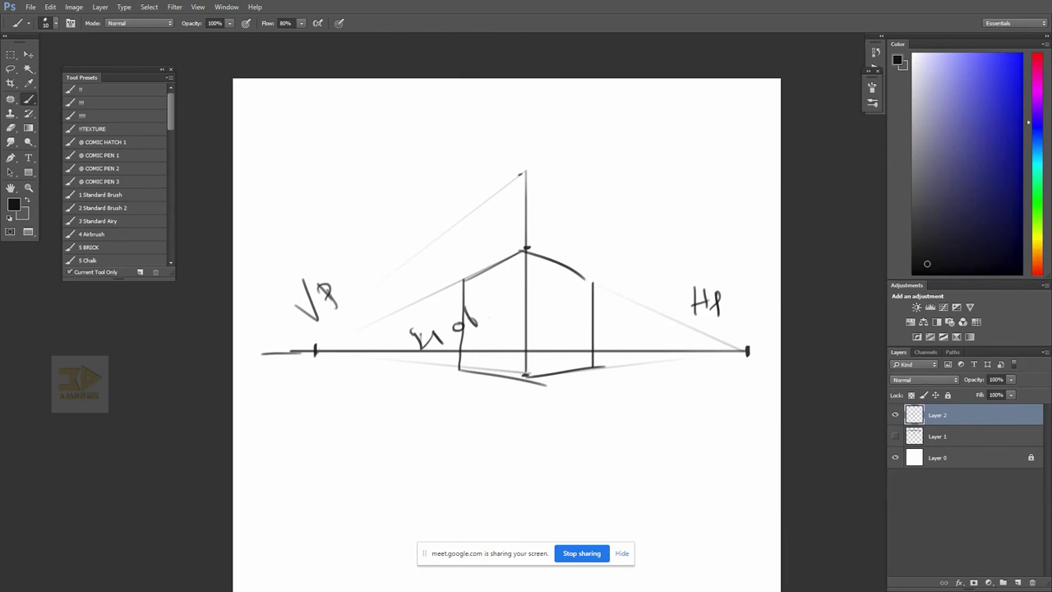
- Draw two guide lines from the left vanishing point across the left face and paint dark windows along them
drag(318, 349, 508, 306)
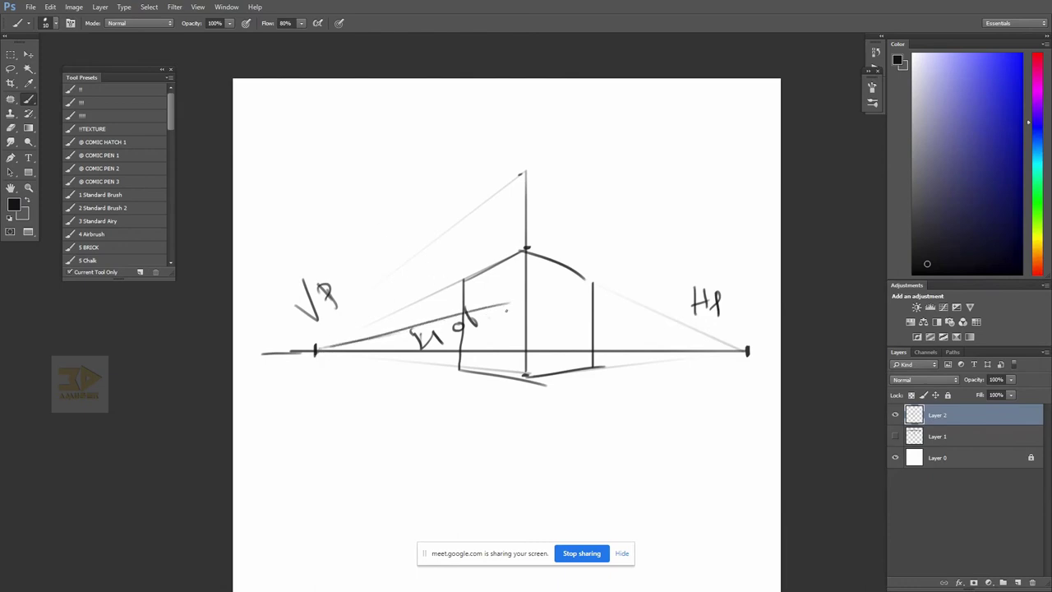
drag(318, 349, 516, 334)
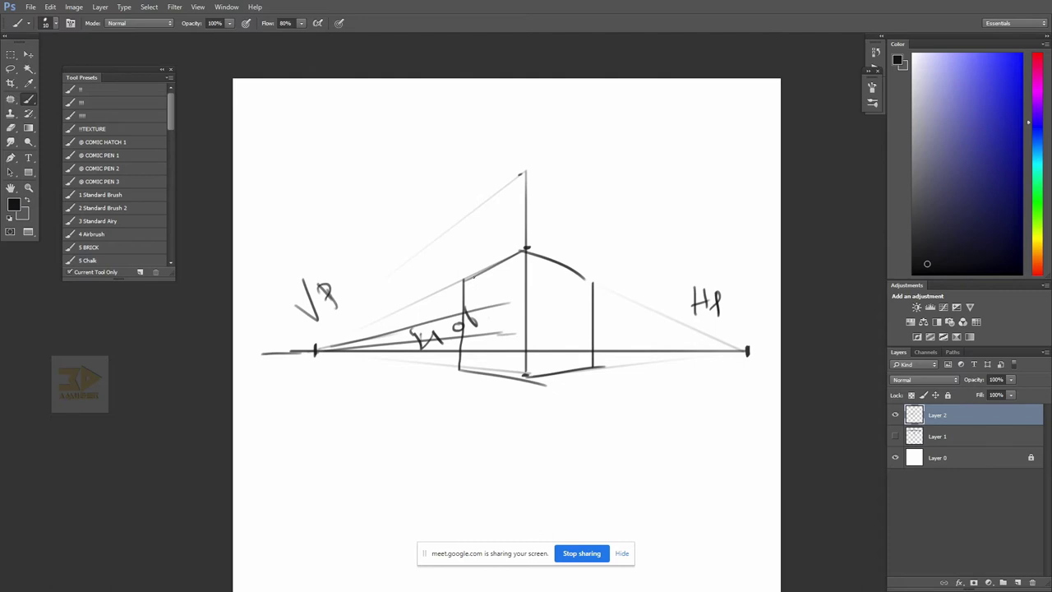
drag(474, 276, 474, 381)
drag(474, 305, 476, 358)
drag(475, 307, 474, 332)
mouse_move(480, 287)
mouse_down()
mouse_move(480, 297)
mouse_move(499, 296)
mouse_move(499, 361)
mouse_up()
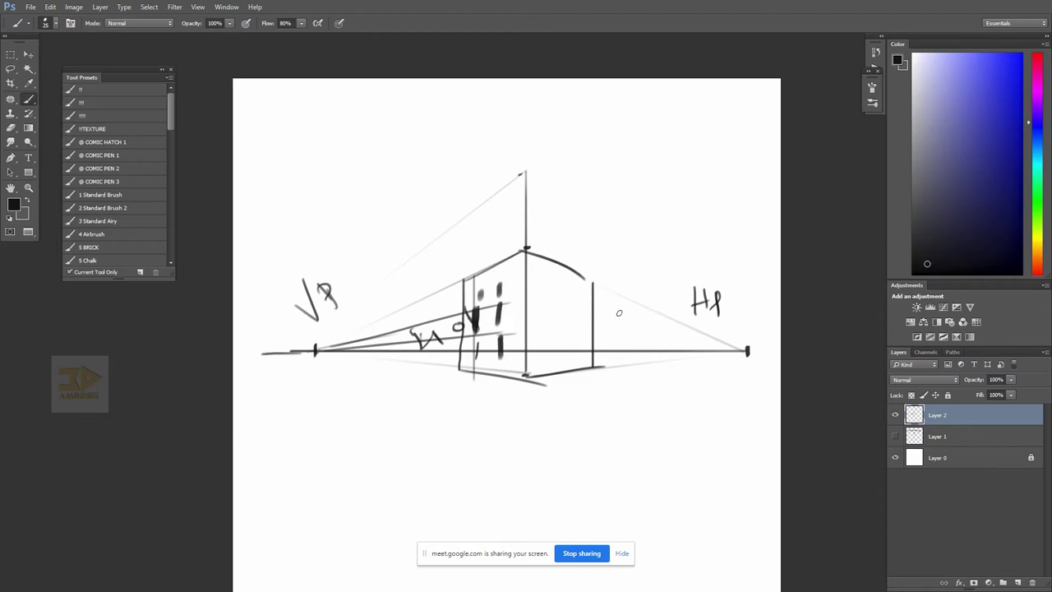
- Extend the upper guide line to the central corner, draw its match from the right vanishing point, and paint three windows on the right face
key(bracketleft)
key(bracketleft)
drag(500, 301, 528, 299)
drag(746, 350, 608, 317)
mouse_move(535, 304)
mouse_down()
mouse_move(540, 330)
mouse_move(571, 328)
mouse_up()
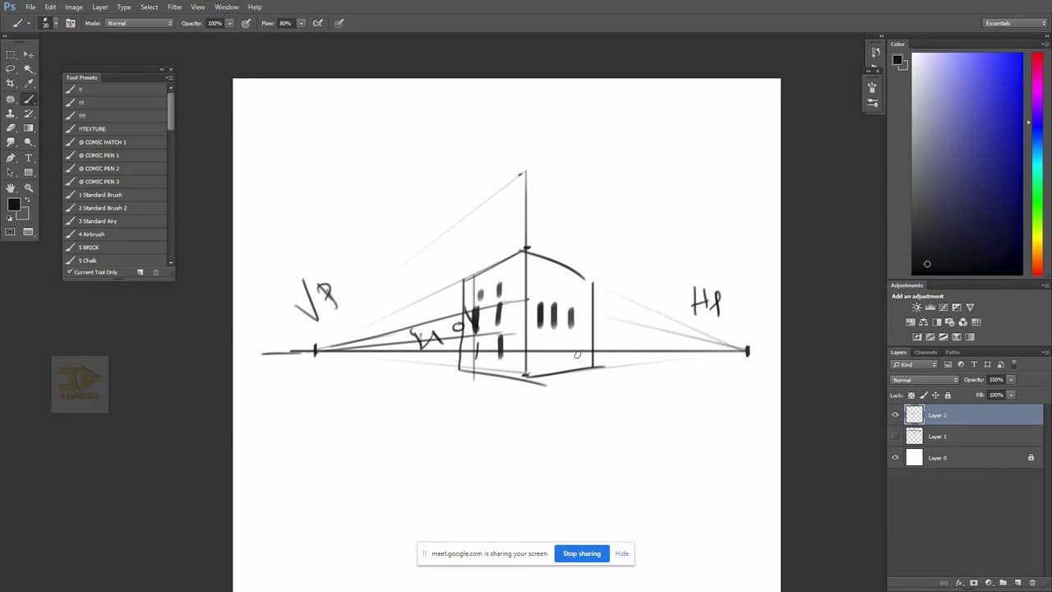
- Add upper and lower rows of windows to the right face and sketch gabled roof shapes above both faces
drag(542, 276, 544, 298)
mouse_move(553, 280)
mouse_down()
mouse_move(553, 301)
mouse_move(564, 299)
mouse_up()
drag(586, 286, 586, 302)
mouse_move(540, 347)
mouse_down()
mouse_move(540, 365)
mouse_move(566, 360)
mouse_up()
drag(576, 353, 577, 367)
mouse_move(478, 268)
mouse_down()
mouse_move(507, 248)
mouse_move(493, 240)
mouse_move(507, 262)
mouse_up()
mouse_move(491, 241)
mouse_down()
mouse_move(551, 240)
mouse_move(557, 265)
mouse_move(578, 268)
mouse_move(567, 265)
mouse_up()
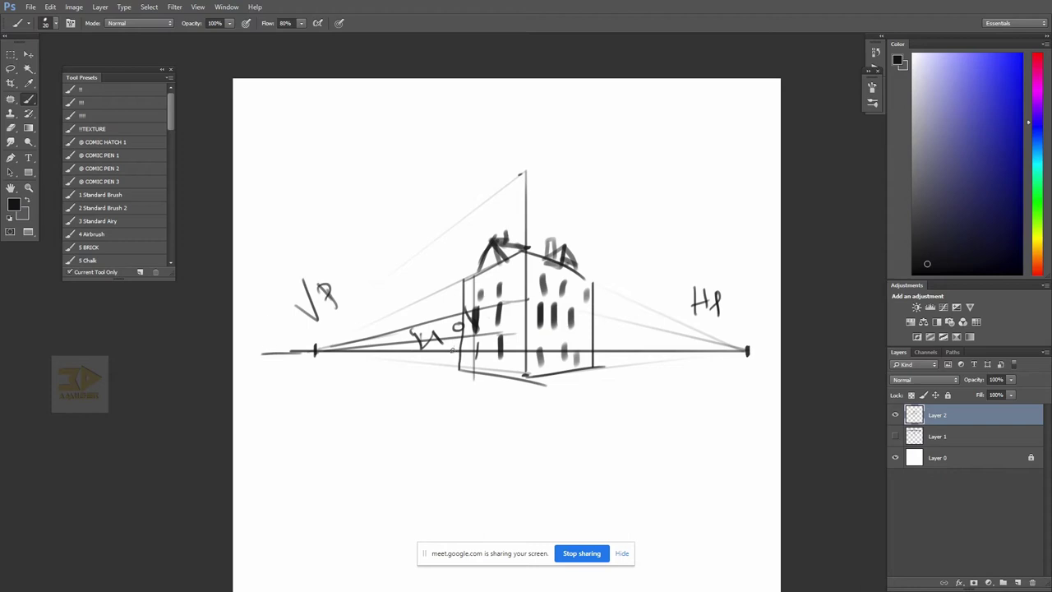
- Draw arrows pointing up and down from the horizon line's left end, with short marks above and below the line
mouse_move(451, 348)
mouse_down()
mouse_move(526, 266)
mouse_move(481, 263)
mouse_move(488, 270)
mouse_up()
drag(341, 283, 343, 329)
mouse_move(334, 312)
mouse_down()
mouse_move(344, 331)
mouse_move(358, 314)
mouse_up()
drag(416, 284, 417, 304)
drag(340, 265, 344, 179)
drag(344, 179, 357, 206)
drag(407, 172, 471, 173)
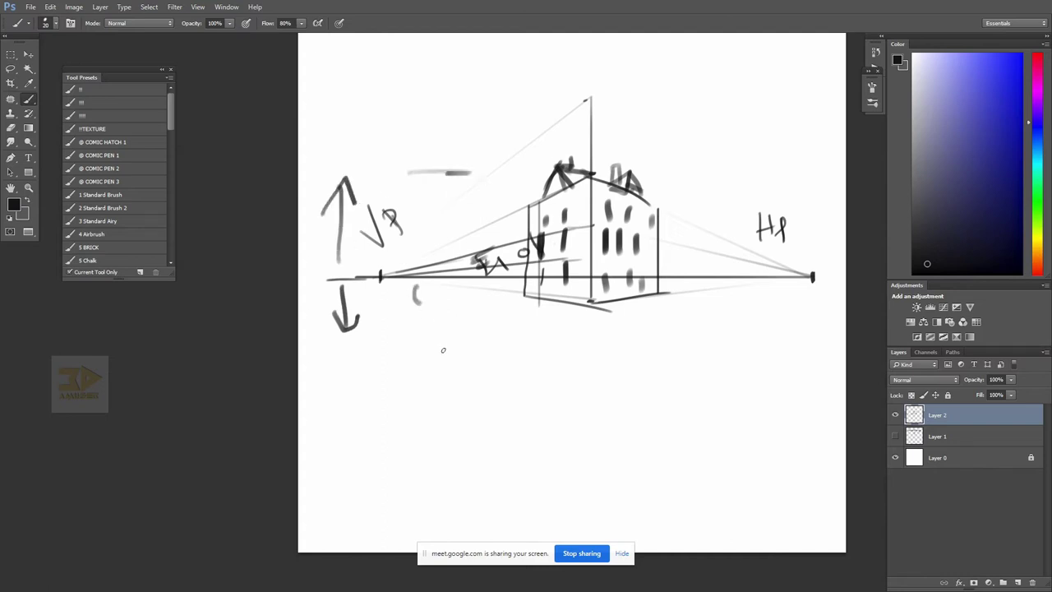
- Draw a short vertical edge below the horizon near VP, with guide lines toward both vanishing points, declining Sticky Keys
drag(468, 314, 461, 377)
key(ctrl+z)
drag(461, 335, 461, 384)
drag(418, 302, 460, 333)
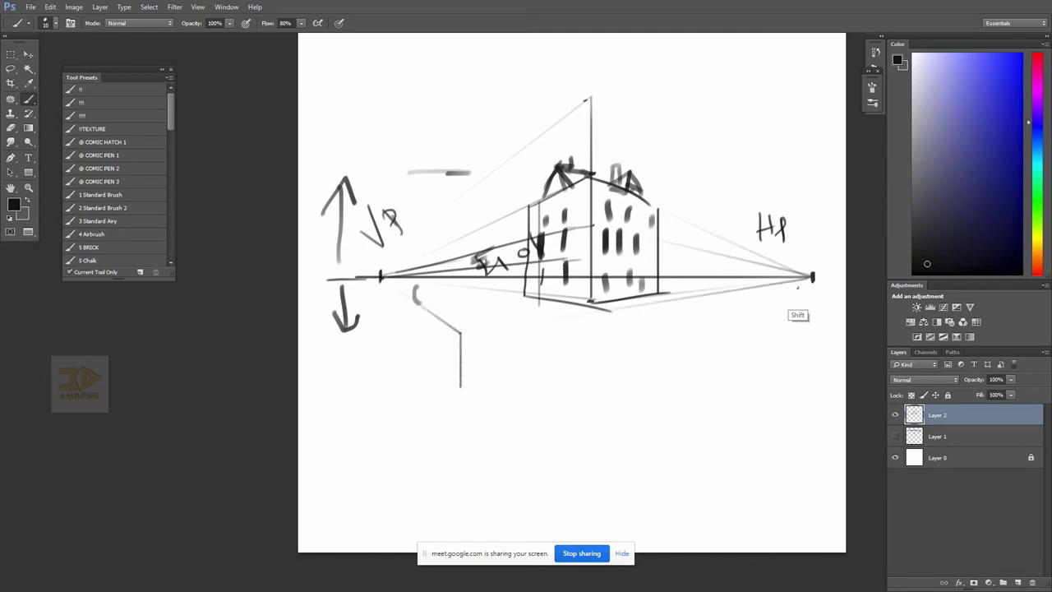
shift+click(812, 280)
drag(811, 281, 567, 352)
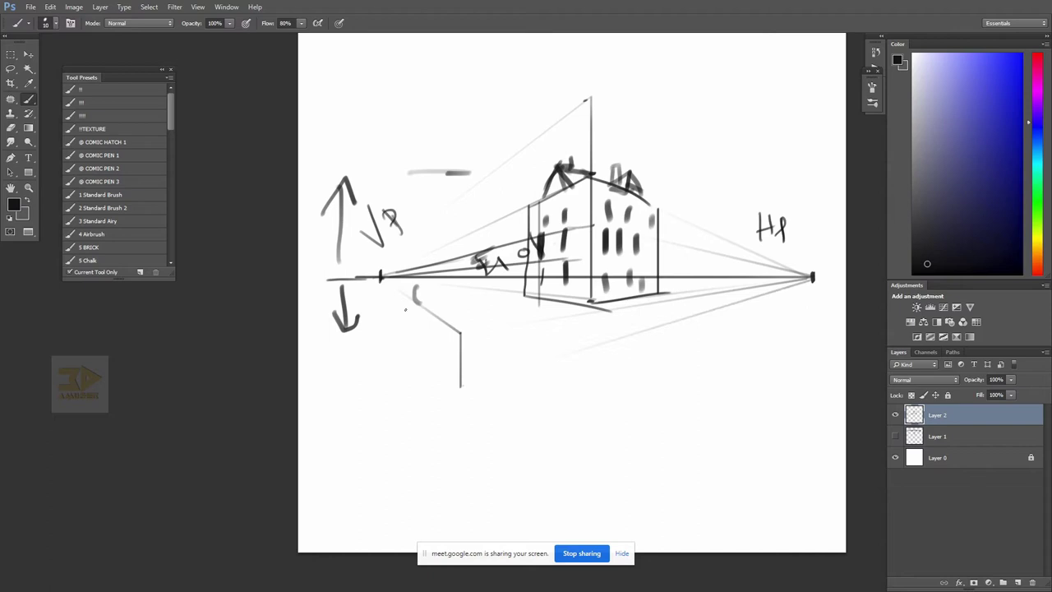
shift+click(458, 386)
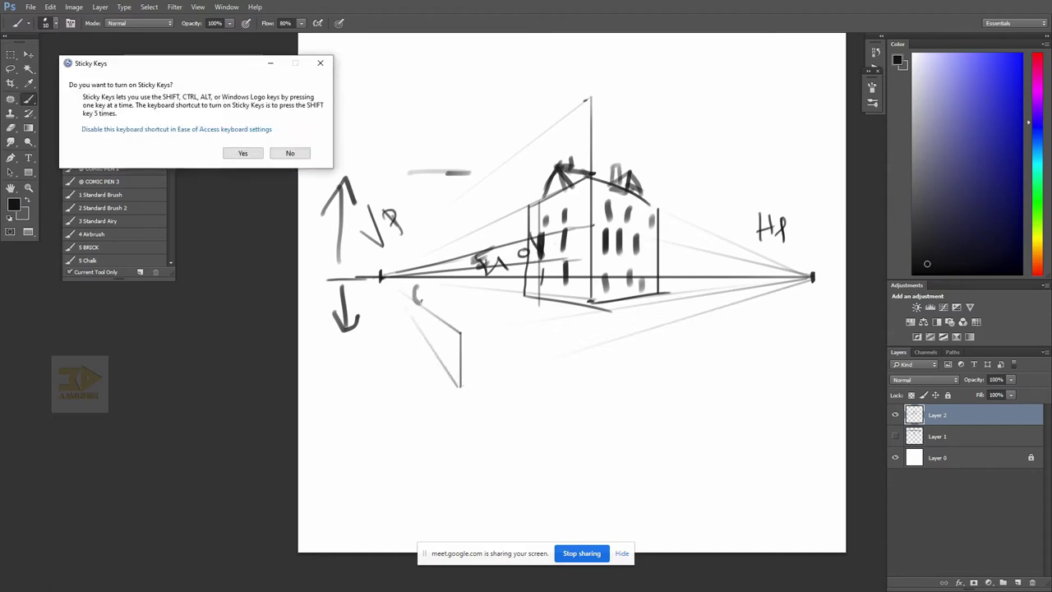
click(287, 152)
- Complete the small box below the horizon with far vertical edges on both sides, the right face's edges and a top face
drag(441, 317, 440, 364)
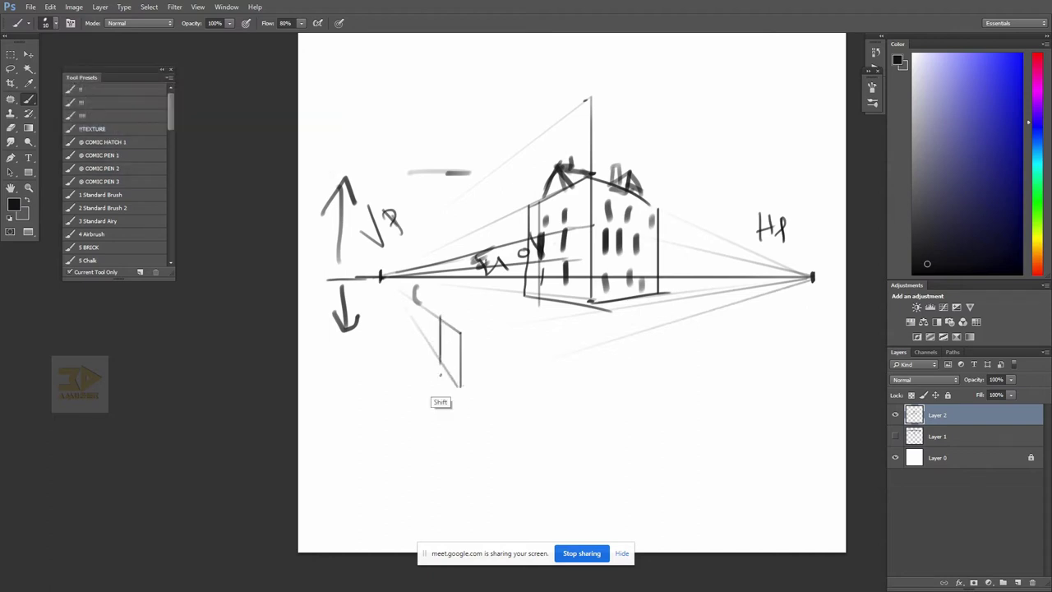
drag(482, 327, 482, 385)
drag(467, 333, 481, 328)
drag(461, 385, 485, 378)
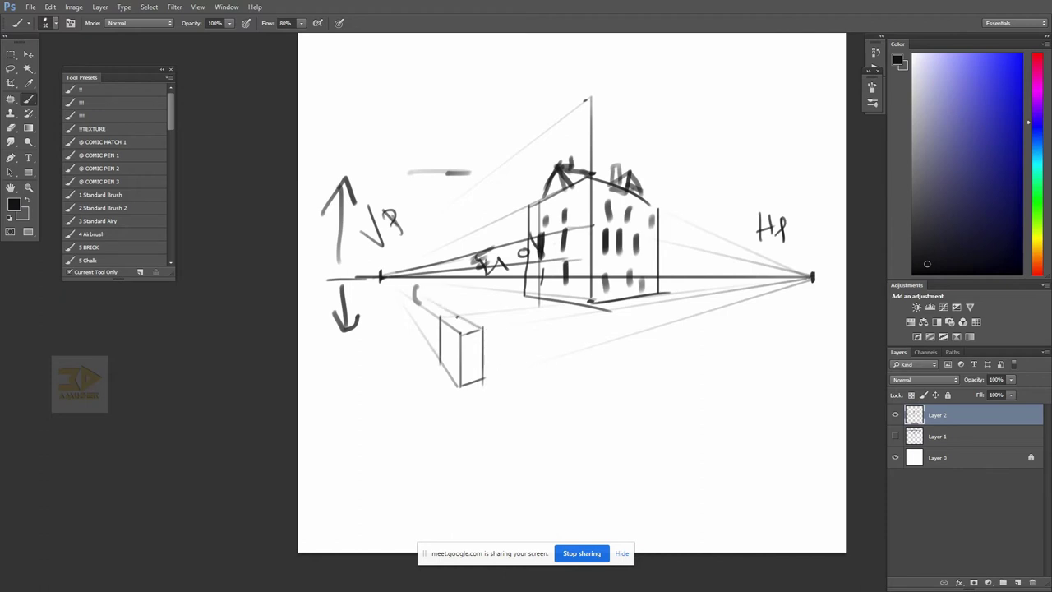
mouse_move(457, 317)
mouse_down()
mouse_move(483, 330)
mouse_move(438, 318)
mouse_up()
- Sketch a tiny standing figure at the base of the building's left face, with its head on the horizon line
key(ctrl+space)
double_click(549, 282)
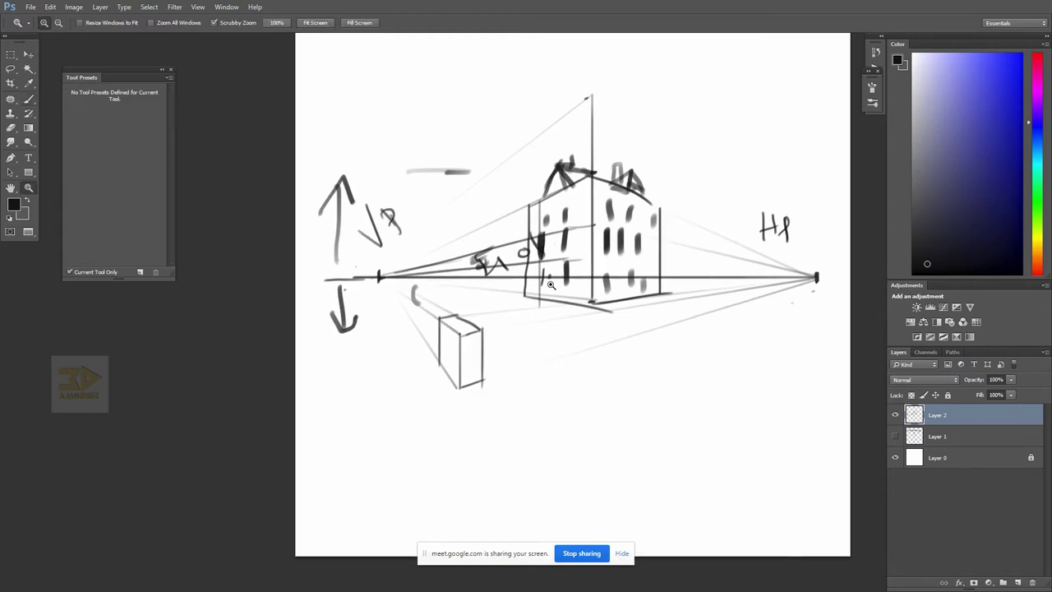
click(549, 271)
key(bracketleft)
key(bracketleft)
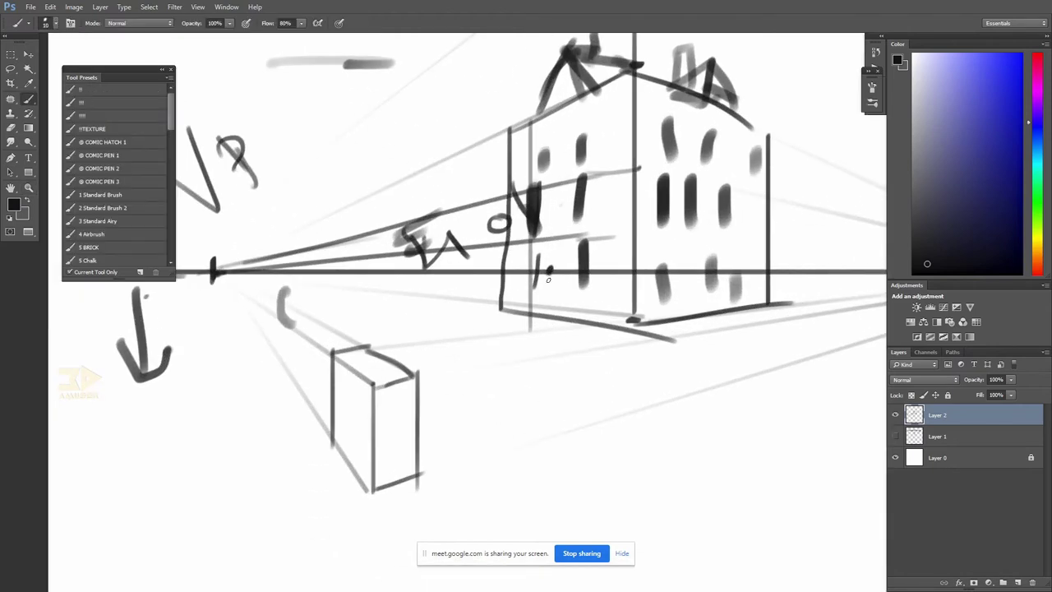
mouse_move(548, 275)
mouse_down()
mouse_move(543, 303)
mouse_move(549, 330)
mouse_move(552, 298)
mouse_move(554, 324)
mouse_up()
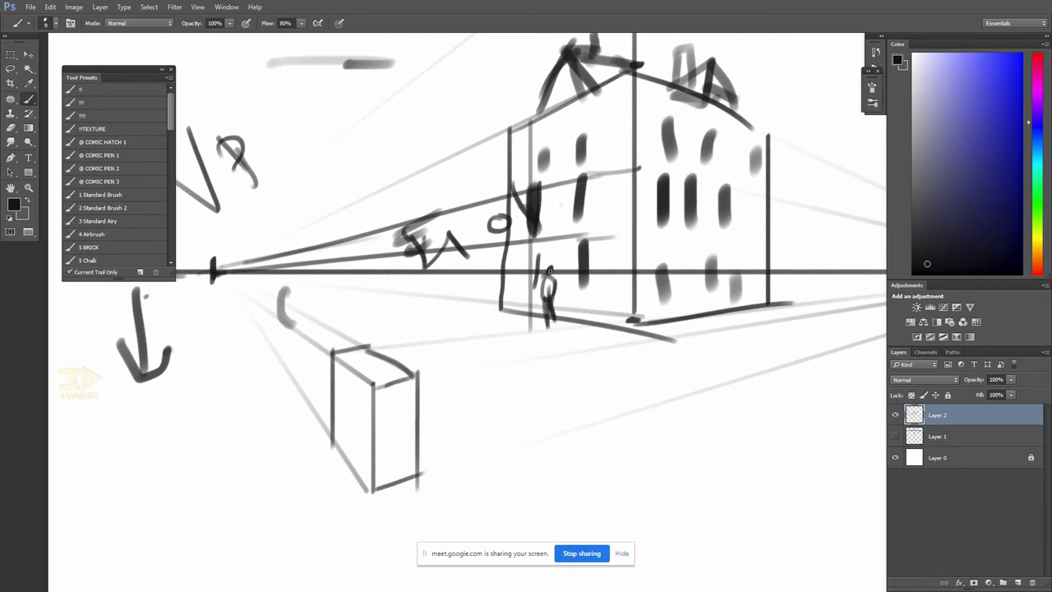
- Sketch a medium-sized figure in front of the building's central corner, keeping its head on the horizon line
mouse_move(608, 274)
mouse_down()
mouse_move(631, 311)
mouse_move(602, 373)
mouse_move(613, 345)
mouse_up()
mouse_move(625, 291)
mouse_down()
mouse_move(614, 386)
mouse_move(622, 435)
mouse_up()
drag(629, 368, 641, 445)
- Paint a large foreground figure between the small box and the medium figure with a thicker brush, its head at the horizon
alt+click(639, 403)
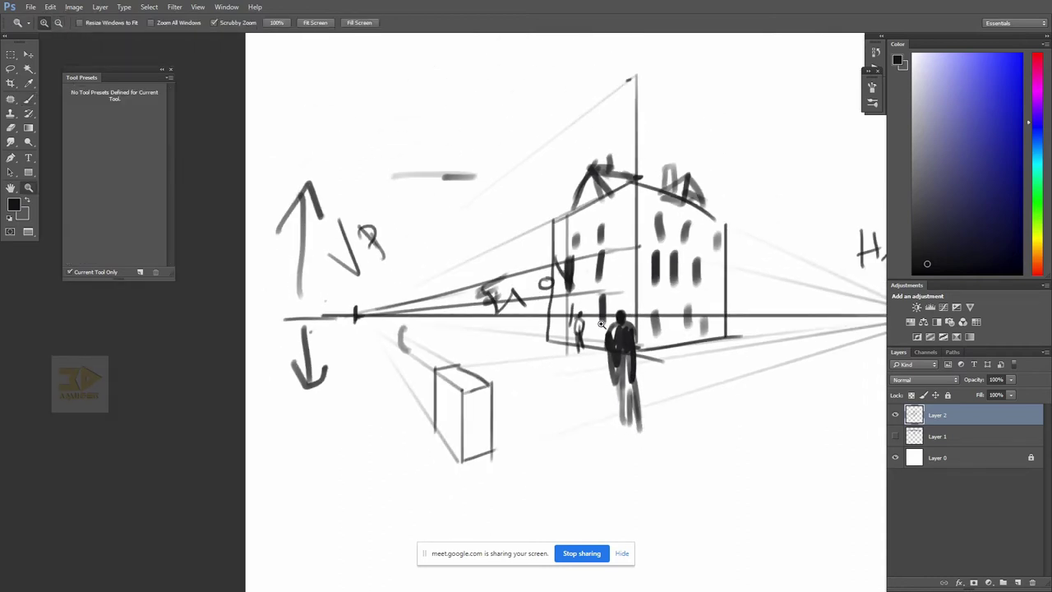
key(bracketright)
key(bracketright)
key(bracketright)
key(bracketright)
key(bracketright)
key(bracketright)
key(bracketright)
mouse_move(528, 316)
mouse_down()
mouse_move(523, 345)
mouse_move(550, 366)
mouse_move(567, 294)
mouse_up()
key(bracketleft)
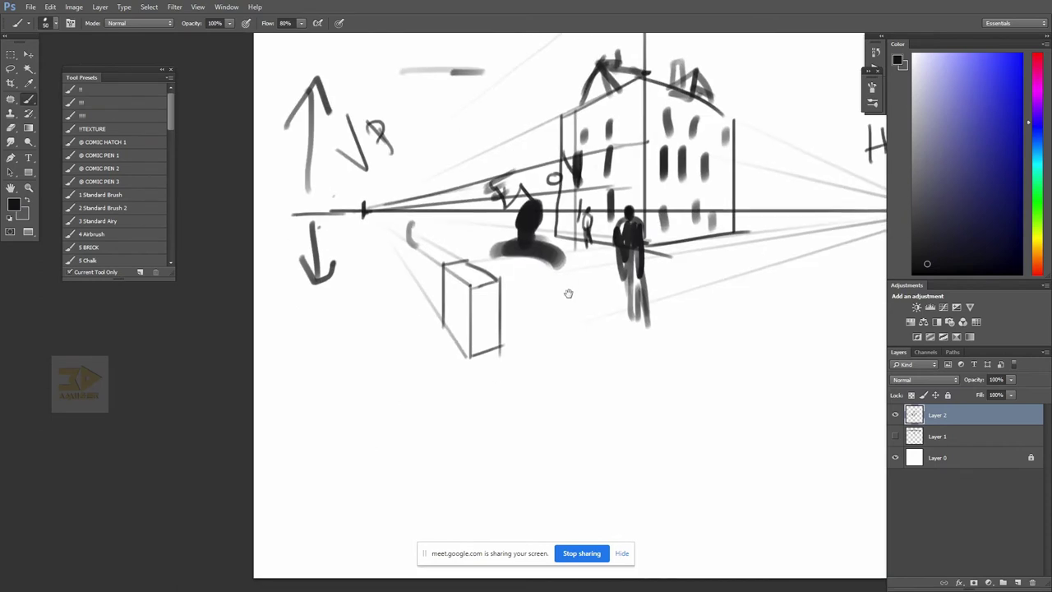
mouse_move(486, 258)
mouse_down()
mouse_move(514, 256)
mouse_move(547, 361)
mouse_move(526, 456)
mouse_move(536, 497)
mouse_move(534, 345)
mouse_up()
key(z)
alt+click(610, 383)
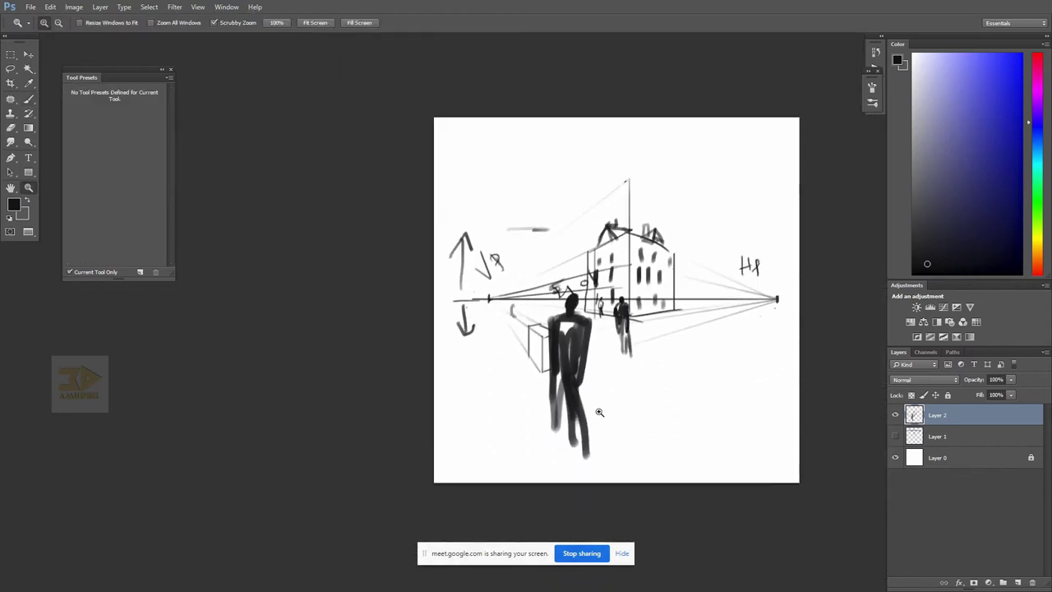
- Draw a zigzag path from the smallest figure past the other figures' feet into the foreground, ending in a curve
key(b)
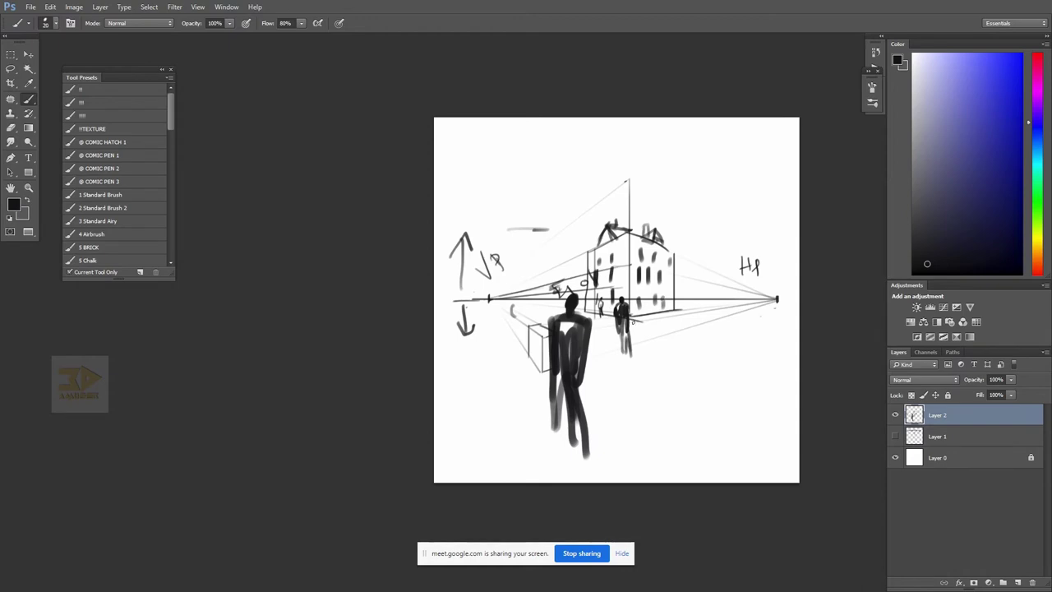
mouse_move(603, 320)
mouse_down()
mouse_move(624, 350)
mouse_move(580, 388)
mouse_move(646, 441)
mouse_up()
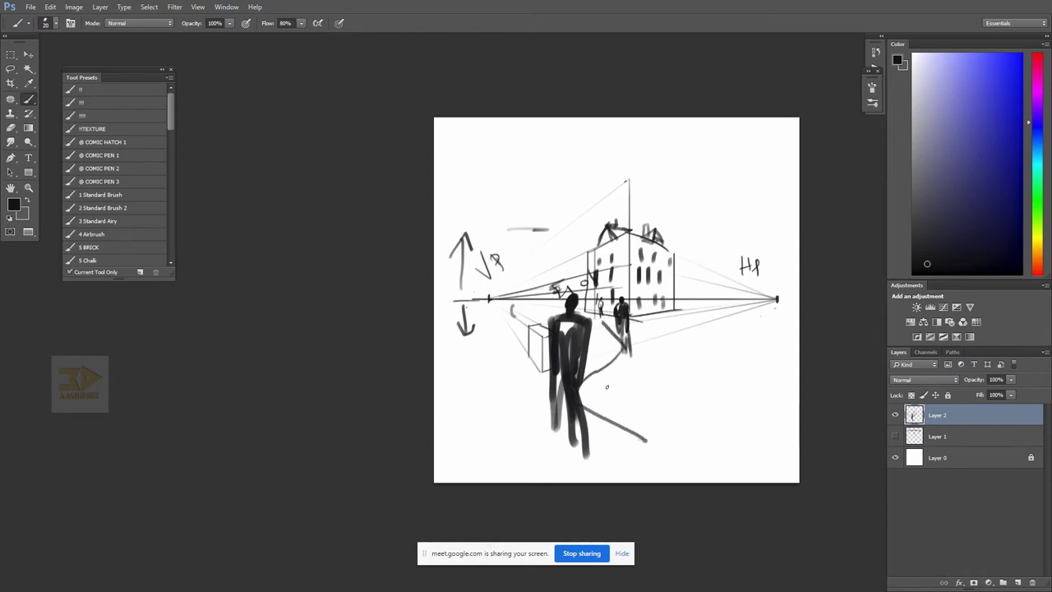
drag(656, 401, 622, 439)
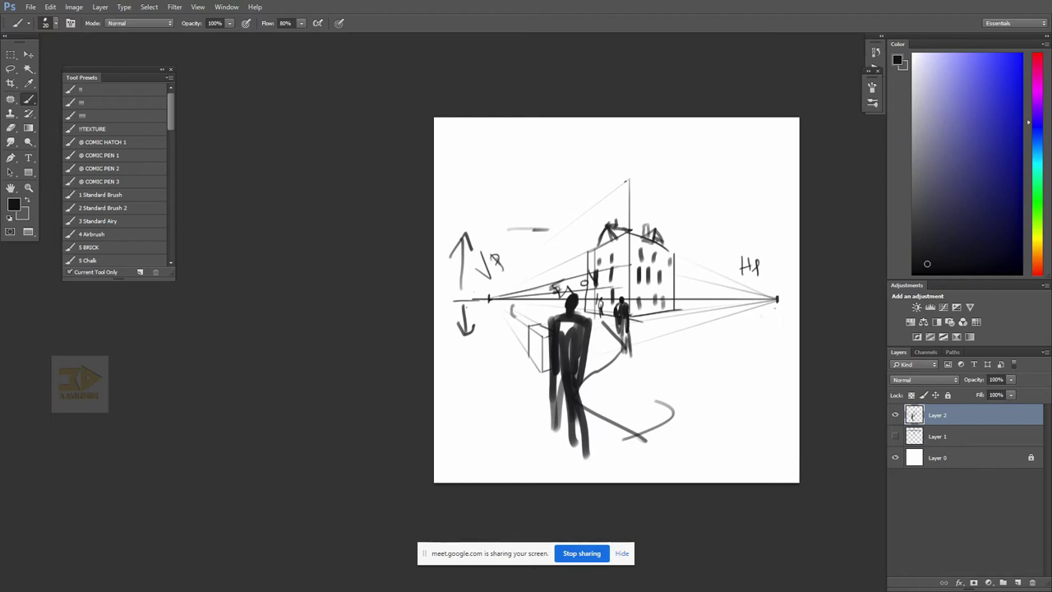
- Open the reference board and examine the aerial skyscraper photo with its three coloured perspective arrows
drag(1051, 212, 533, 215)
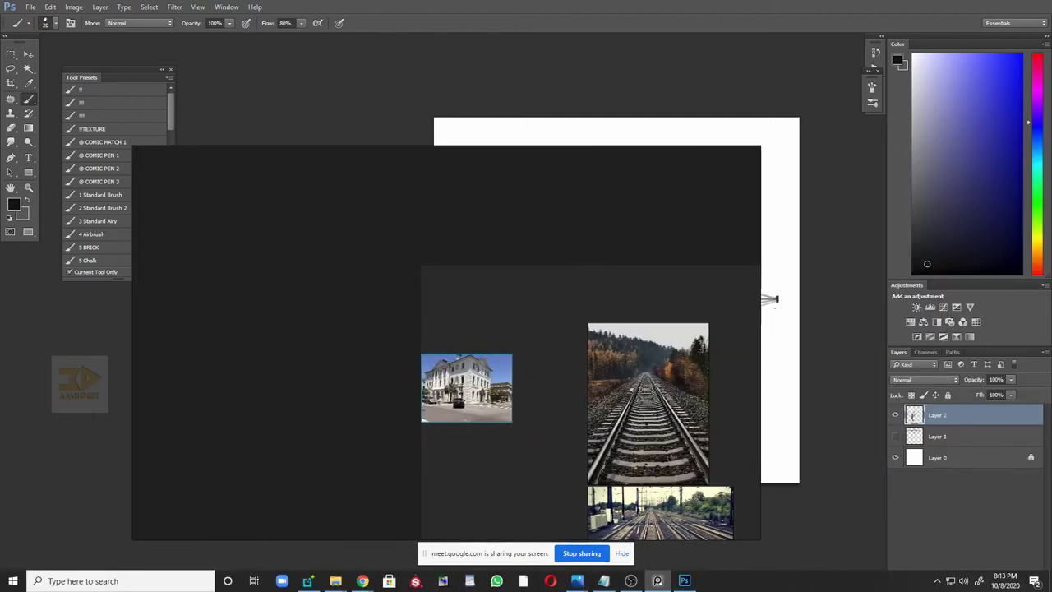
drag(1051, 382, 497, 361)
scroll(498, 359, up, 3)
scroll(497, 362, up, 5)
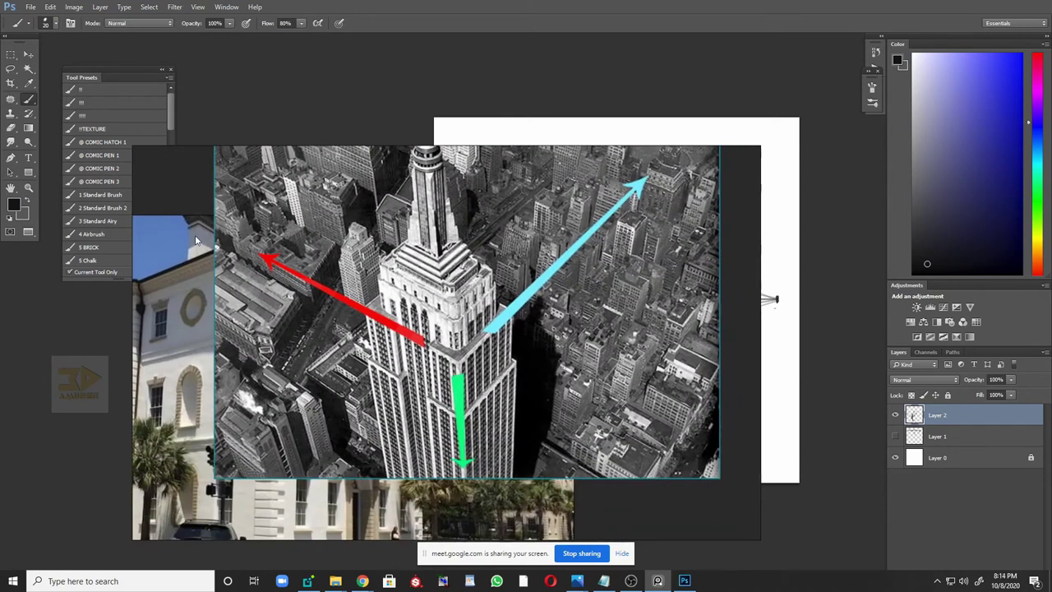
scroll(539, 329, down, 4)
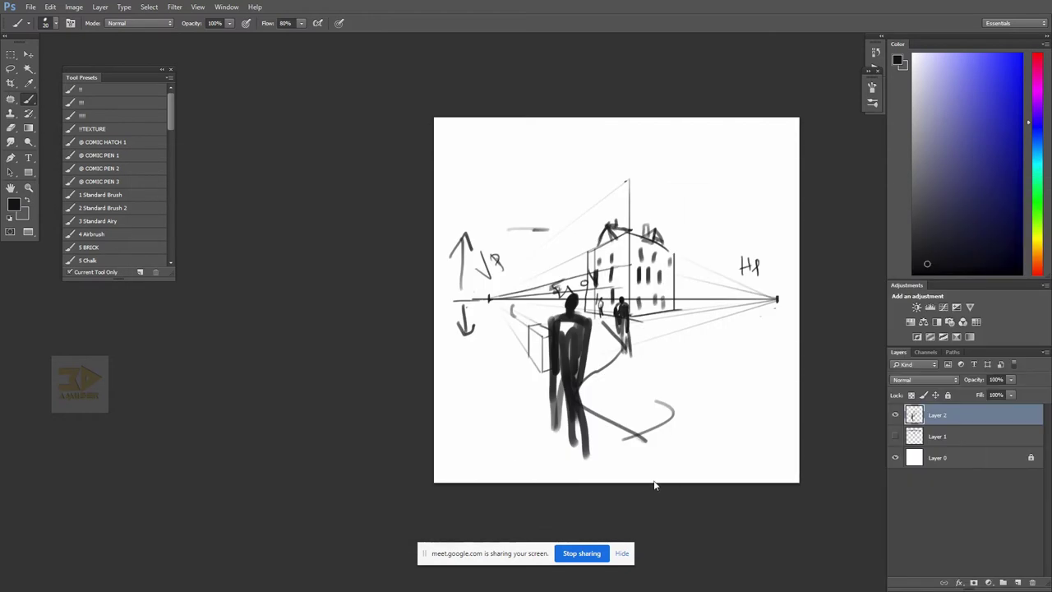
- Delete Layer 1 and Layer 2 together, keeping only the white background layer
click(947, 436)
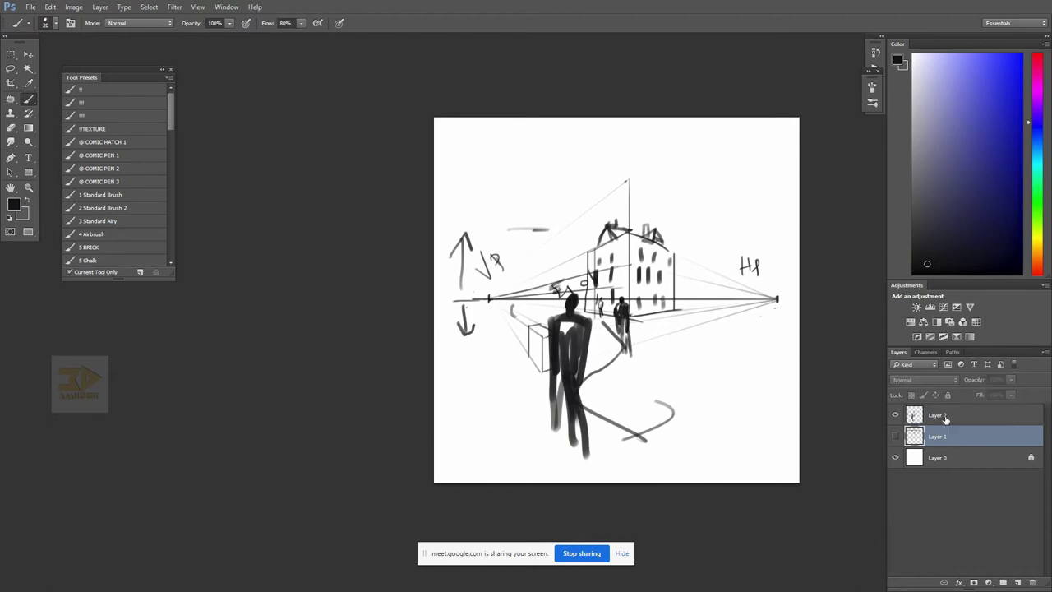
shift+click(945, 419)
click(1033, 583)
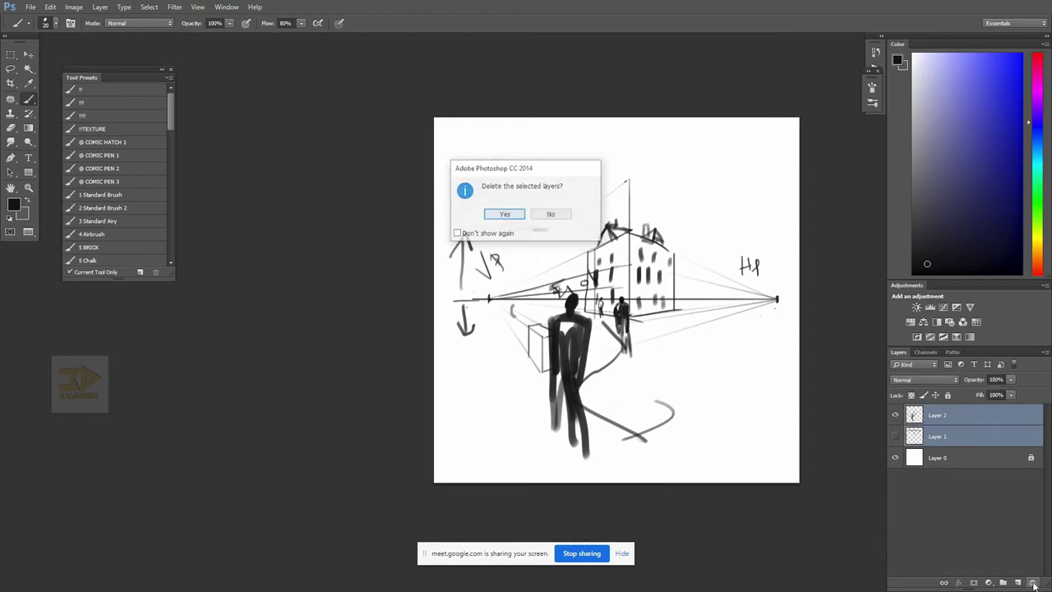
key(Return)
- Switch to the Google Meet window in Chrome to check the presentation, and return to the Photoshop canvas
key(z)
click(655, 422)
key(super)
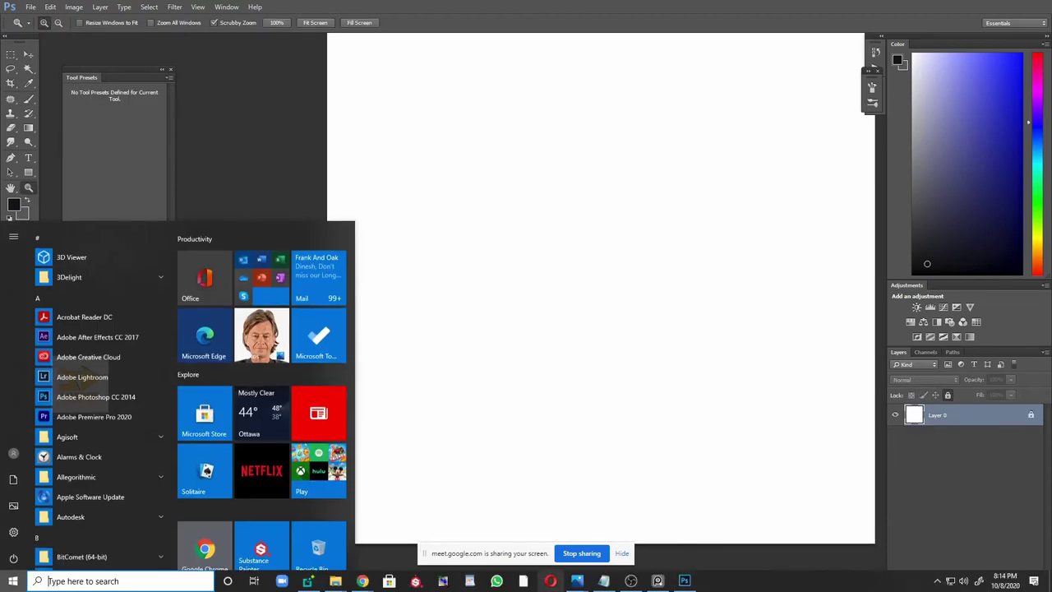
mouse_move(363, 580)
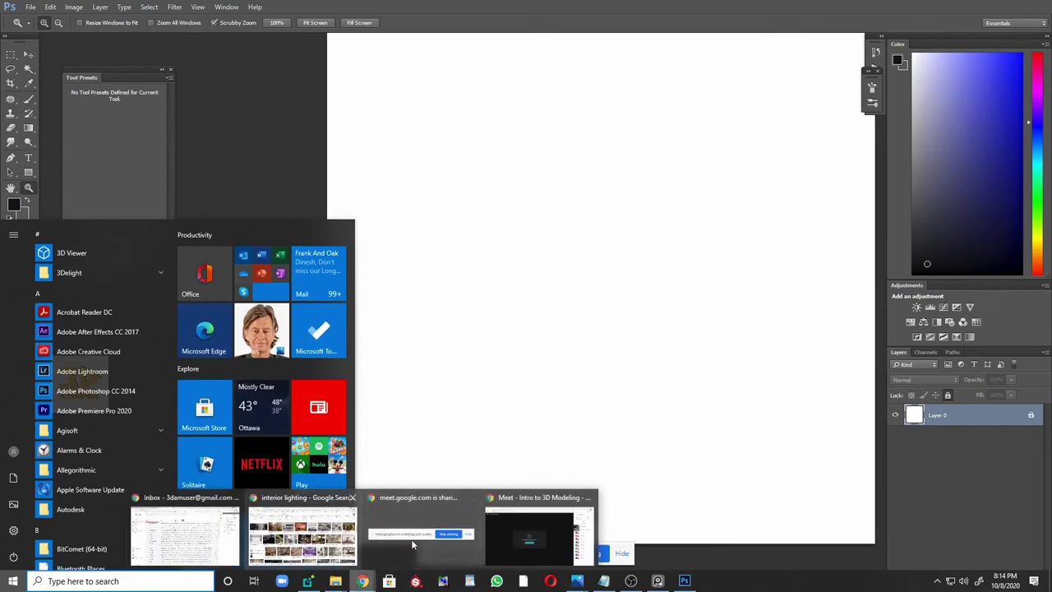
click(562, 537)
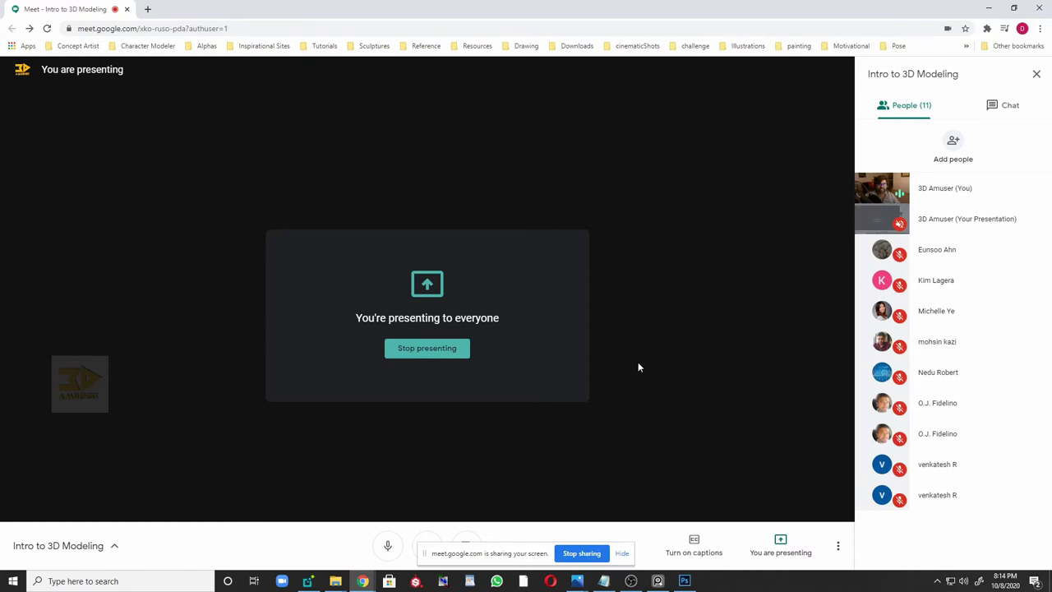
key(alt+Tab)
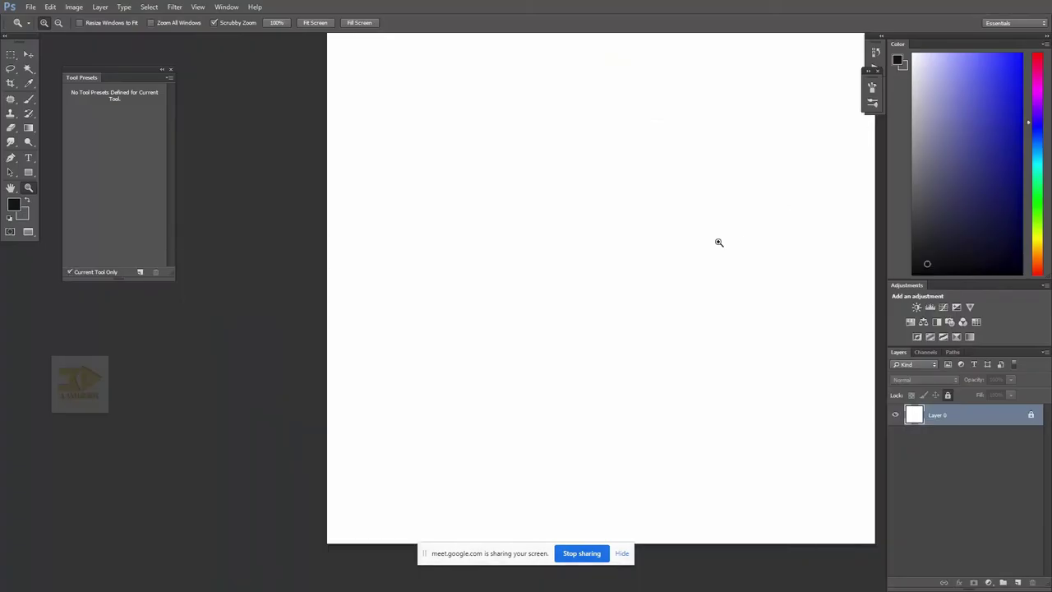
- Add a new empty layer above Layer 0 for brush sketching
alt+click(723, 315)
alt+click(700, 324)
key(b)
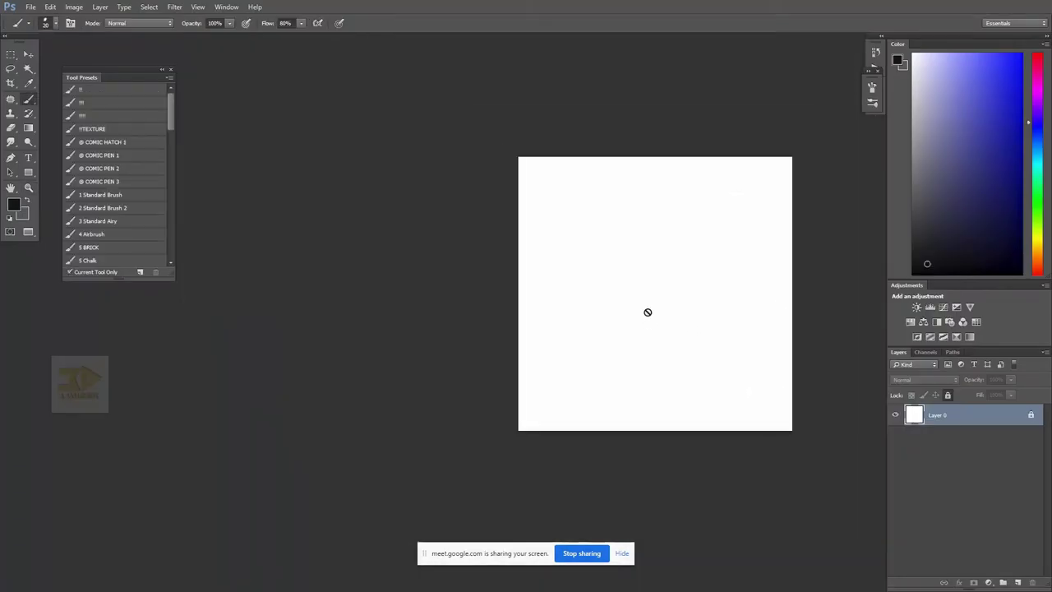
click(1016, 582)
- Sketch a freehand box in the canvas's upper-left area with a square front, a thin top and a narrow right side
key(z)
click(412, 271)
key(b)
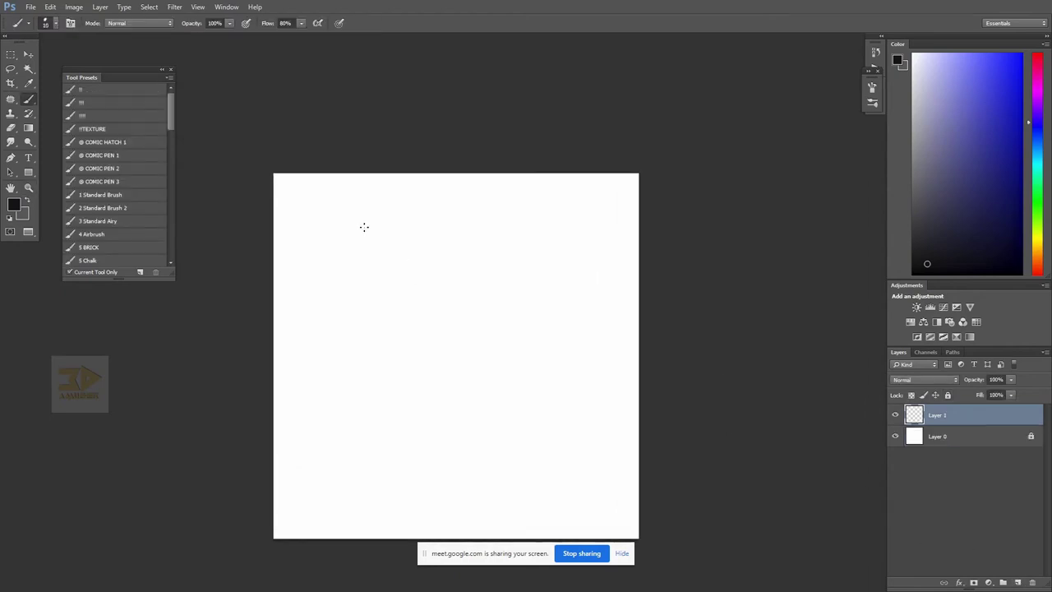
mouse_move(354, 231)
mouse_down()
mouse_move(406, 229)
mouse_move(352, 268)
mouse_up()
mouse_move(400, 231)
mouse_down()
mouse_move(399, 261)
mouse_move(351, 279)
mouse_move(399, 276)
mouse_up()
drag(401, 237, 402, 268)
mouse_move(350, 231)
mouse_down()
mouse_move(407, 219)
mouse_move(412, 260)
mouse_move(400, 277)
mouse_up()
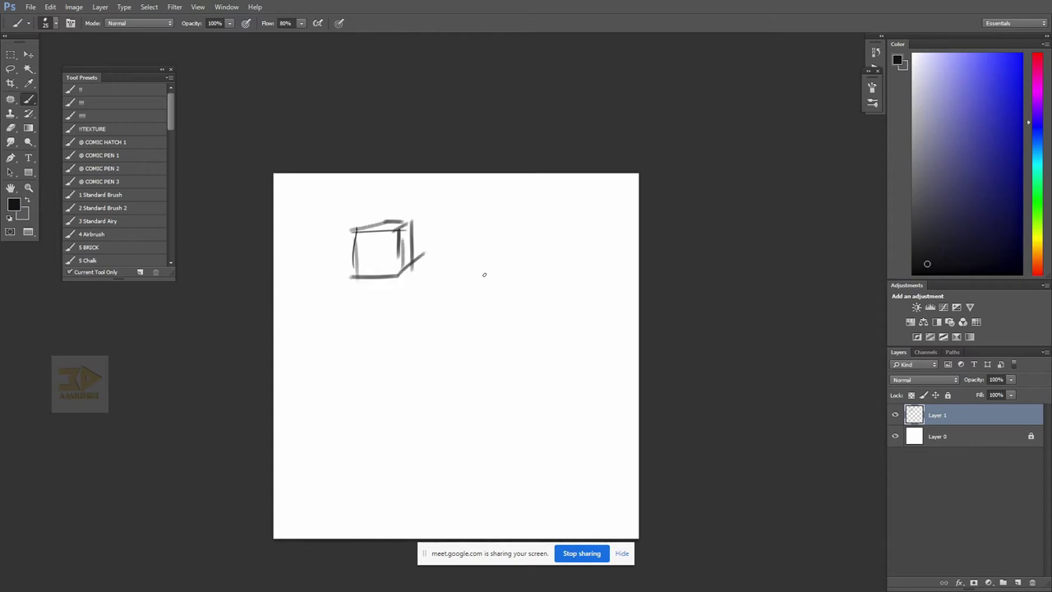
- Sketch two smaller rotated boxes diagonally below the first one, using a 25 px brush and undoing a stray stroke
mouse_move(489, 261)
mouse_down()
mouse_move(468, 284)
mouse_move(495, 298)
mouse_move(518, 279)
mouse_move(467, 309)
mouse_move(482, 320)
mouse_move(518, 297)
mouse_move(508, 289)
mouse_move(488, 309)
mouse_move(544, 323)
mouse_move(511, 352)
mouse_up()
key(ctrl+z)
mouse_move(543, 323)
mouse_down()
mouse_move(544, 356)
mouse_move(510, 353)
mouse_move(522, 371)
mouse_move(545, 366)
mouse_up()
drag(520, 371, 547, 364)
drag(543, 323, 552, 339)
drag(552, 337, 537, 371)
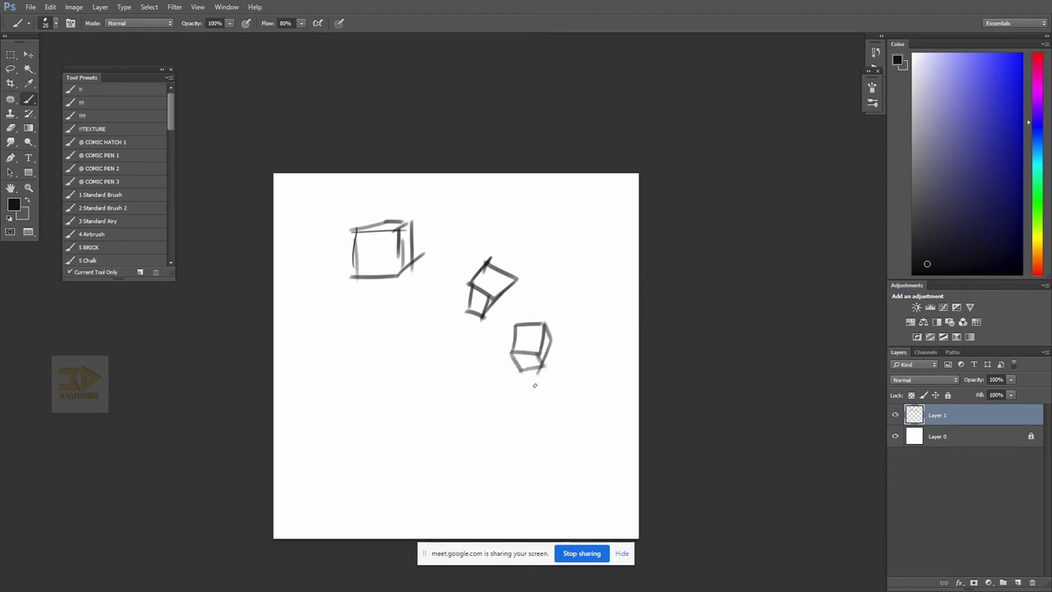
- Sketch a freehand rotated box left of the existing small boxes, with a tilted top face and a front face below it
mouse_move(386, 331)
mouse_down()
mouse_move(427, 319)
mouse_move(400, 361)
mouse_up()
mouse_move(427, 319)
mouse_down()
mouse_move(447, 348)
mouse_move(401, 362)
mouse_move(401, 398)
mouse_up()
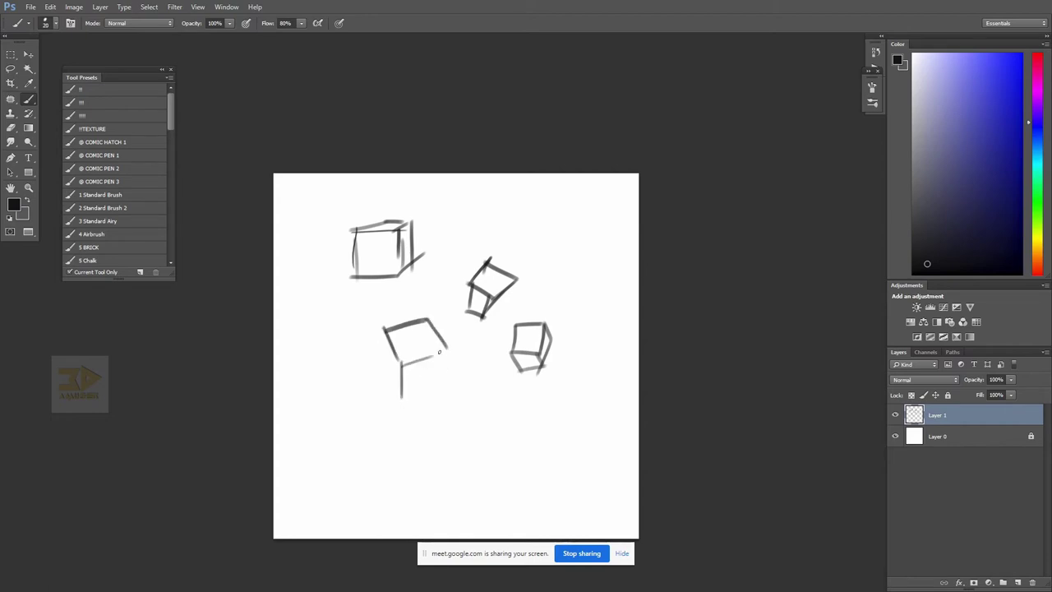
mouse_move(441, 350)
mouse_down()
mouse_move(435, 387)
mouse_move(438, 380)
mouse_up()
drag(384, 327, 402, 399)
- Sketch a tilted cylinder below the boxes, with an ellipse at each end joined by two slanted sides
mouse_move(454, 387)
mouse_down()
mouse_move(490, 377)
mouse_move(477, 393)
mouse_move(463, 373)
mouse_move(477, 371)
mouse_move(452, 400)
mouse_move(468, 432)
mouse_up()
drag(498, 372, 526, 416)
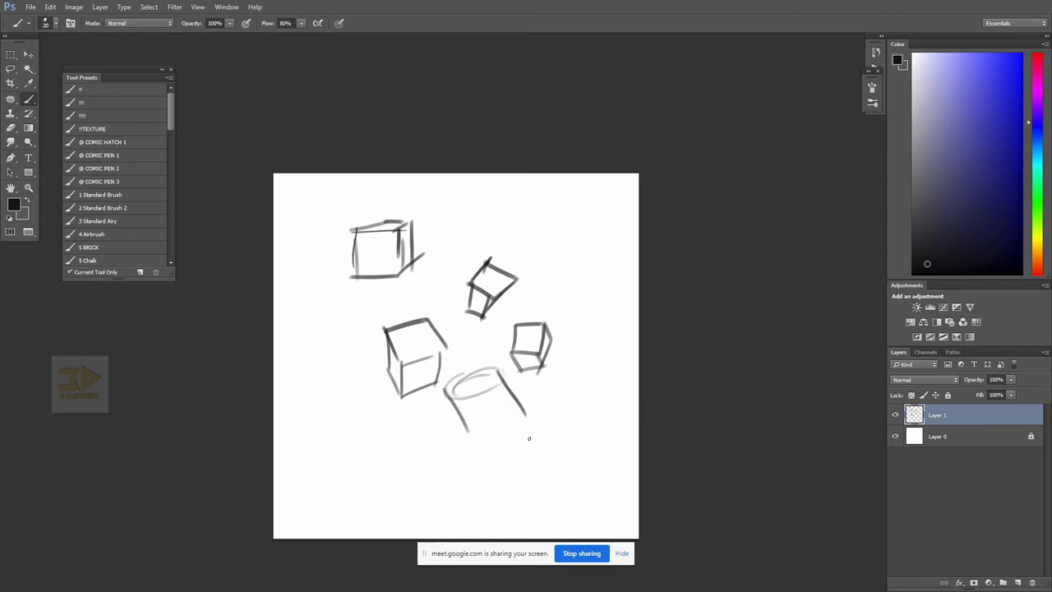
mouse_move(470, 437)
mouse_down()
mouse_move(529, 419)
mouse_move(507, 429)
mouse_up()
drag(492, 372, 487, 384)
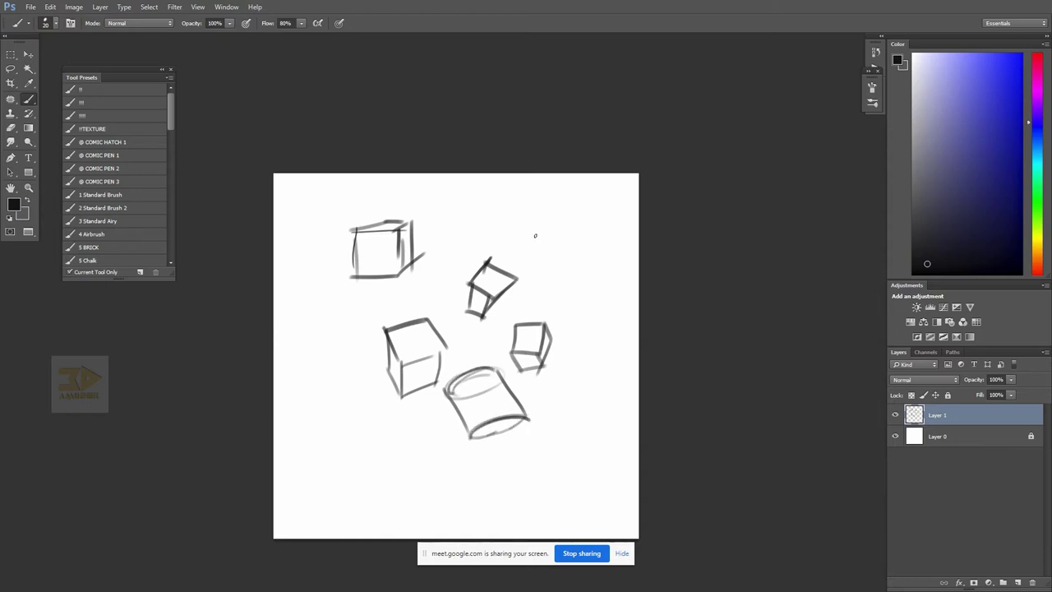
- Sketch a flat tilted ellipse in the canvas's upper-right area with a diagonal stroke across it, undoing the rejected attempts
mouse_move(535, 236)
mouse_down()
mouse_move(583, 211)
mouse_move(525, 228)
mouse_move(503, 215)
mouse_move(579, 190)
mouse_move(517, 223)
mouse_move(579, 194)
mouse_up()
key(ctrl+z)
key(ctrl+z)
key(ctrl+z)
key(ctrl+z)
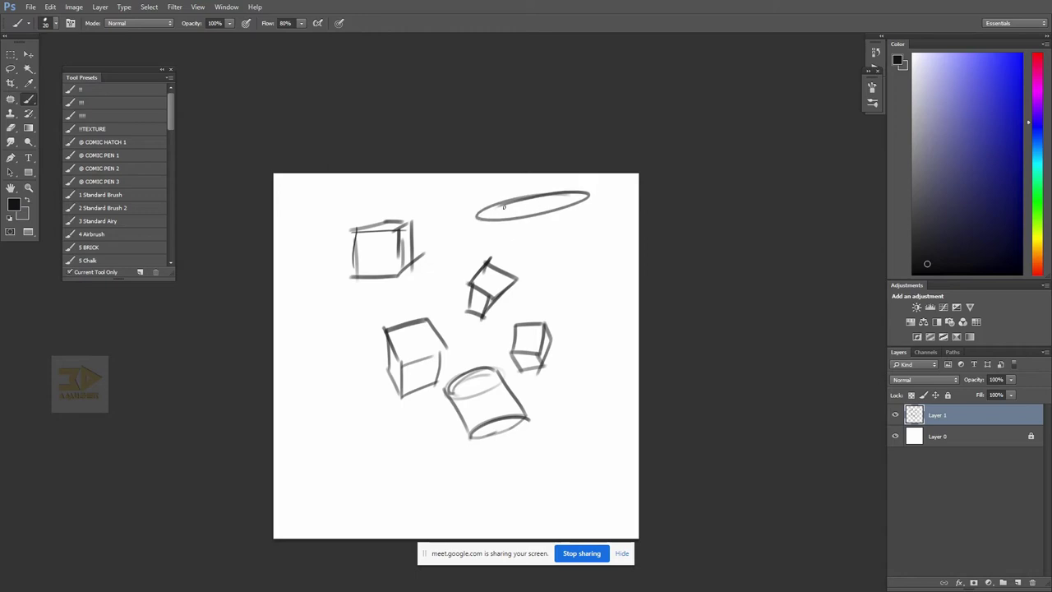
drag(500, 215, 565, 175)
mouse_move(585, 237)
mouse_down()
mouse_move(530, 263)
mouse_move(585, 240)
mouse_move(556, 227)
mouse_move(587, 203)
mouse_up()
key(ctrl+z)
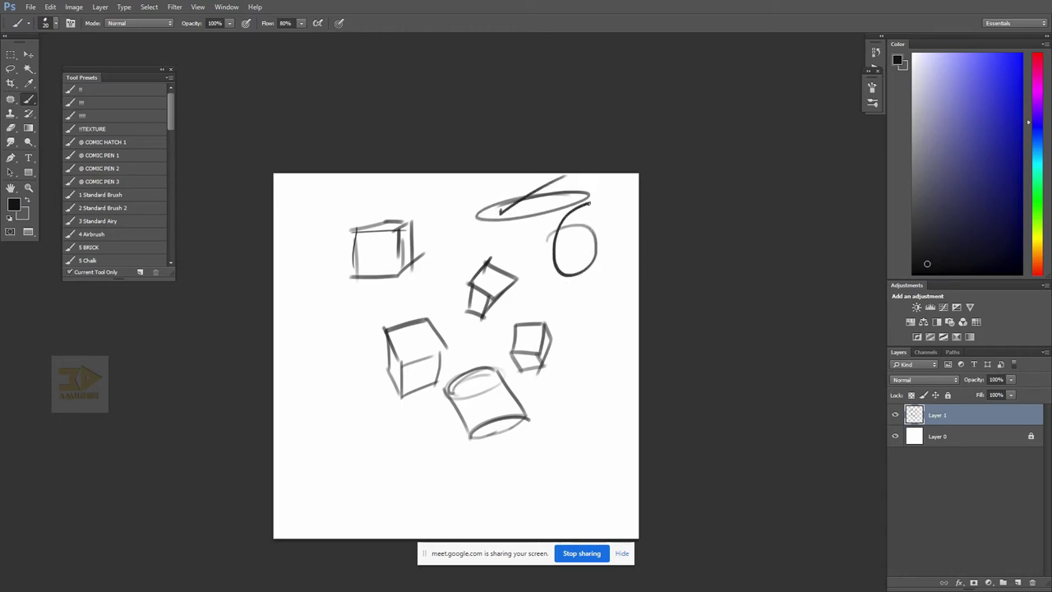
key(ctrl+z)
- Sketch a second flat ellipse below the first with a short vertical axis line, undoing the rejected attempts
mouse_move(542, 251)
mouse_down()
mouse_move(582, 249)
mouse_move(565, 279)
mouse_move(575, 238)
mouse_move(539, 263)
mouse_up()
key(ctrl+z)
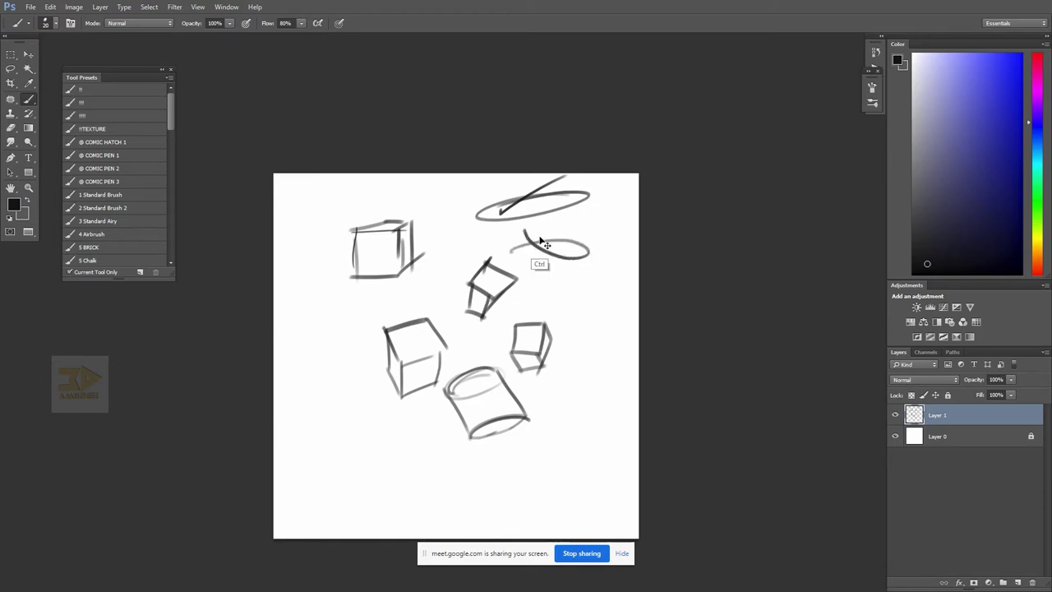
key(ctrl+z)
mouse_move(584, 232)
mouse_down()
mouse_move(537, 244)
mouse_move(605, 245)
mouse_move(601, 232)
mouse_move(527, 245)
mouse_move(566, 205)
mouse_up()
key(ctrl+z)
key(ctrl+z)
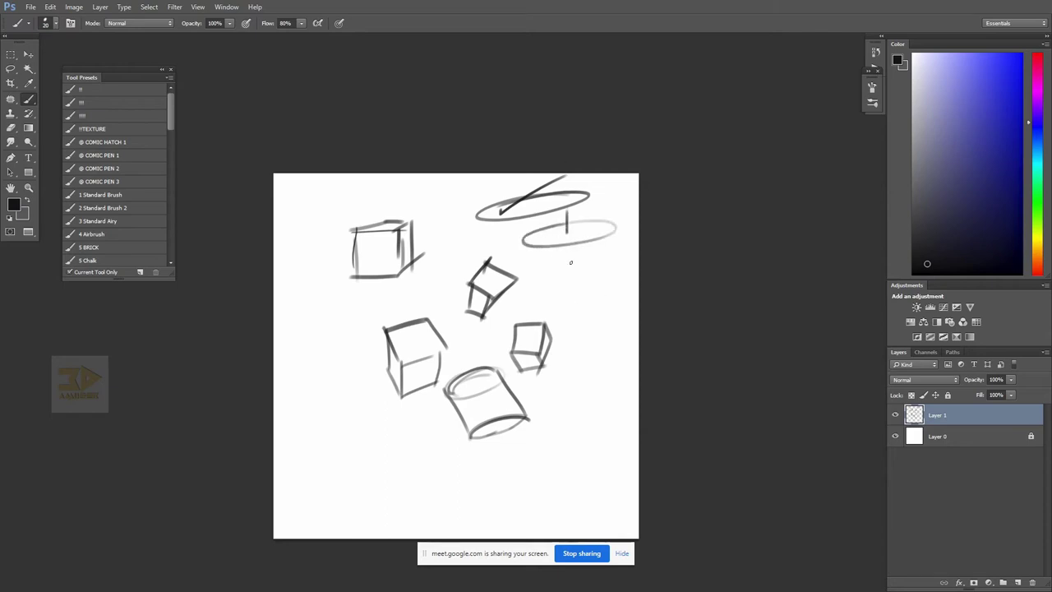
- Sketch more ellipses with vertical axis lines down the canvas's right side, plus a nearly horizontal line and an ellipse overlapping the topmost one
mouse_move(570, 262)
mouse_down()
mouse_move(594, 273)
mouse_move(526, 280)
mouse_move(571, 269)
mouse_move(574, 313)
mouse_up()
mouse_move(517, 257)
mouse_down()
mouse_move(613, 250)
mouse_move(525, 256)
mouse_up()
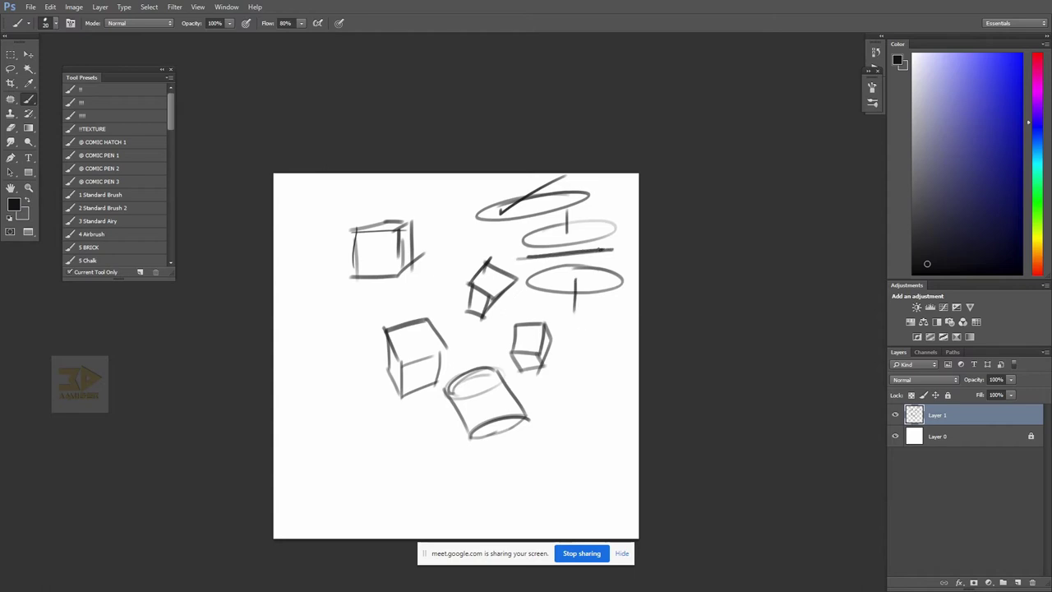
mouse_move(586, 328)
mouse_down()
mouse_move(560, 326)
mouse_move(572, 392)
mouse_move(612, 393)
mouse_move(534, 385)
mouse_move(564, 451)
mouse_up()
mouse_move(558, 211)
mouse_down()
mouse_move(581, 187)
mouse_move(537, 211)
mouse_move(595, 199)
mouse_move(583, 174)
mouse_up()
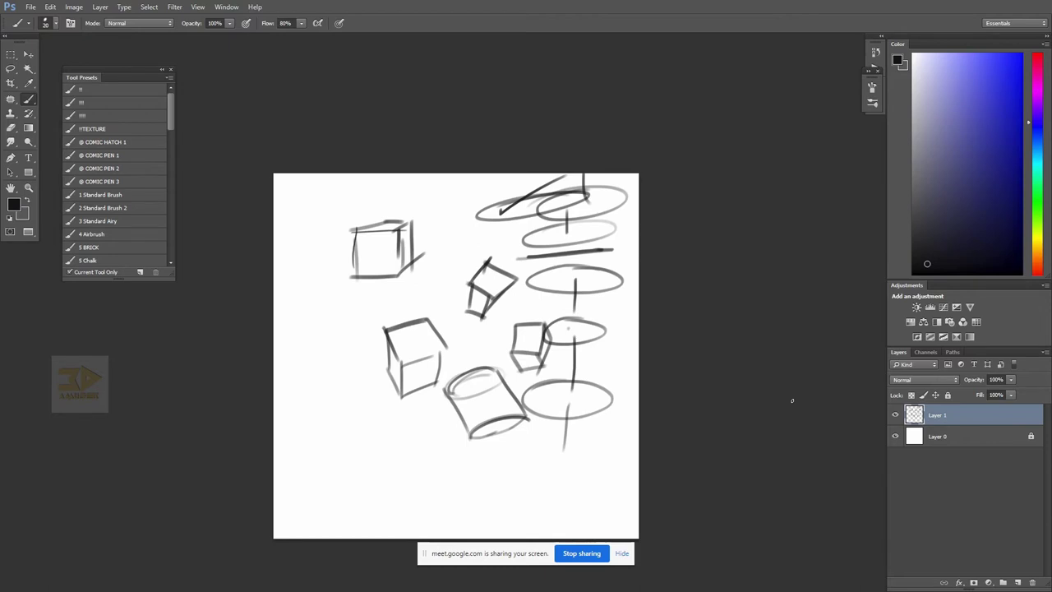
- Delete Layer 1 with all its practice sketches, leaving only the white Layer 0
click(1032, 582)
key(Return)
- Switch to the Google Meet window to check the presentation, and return to the blank Photoshop canvas
key(alt+Tab)
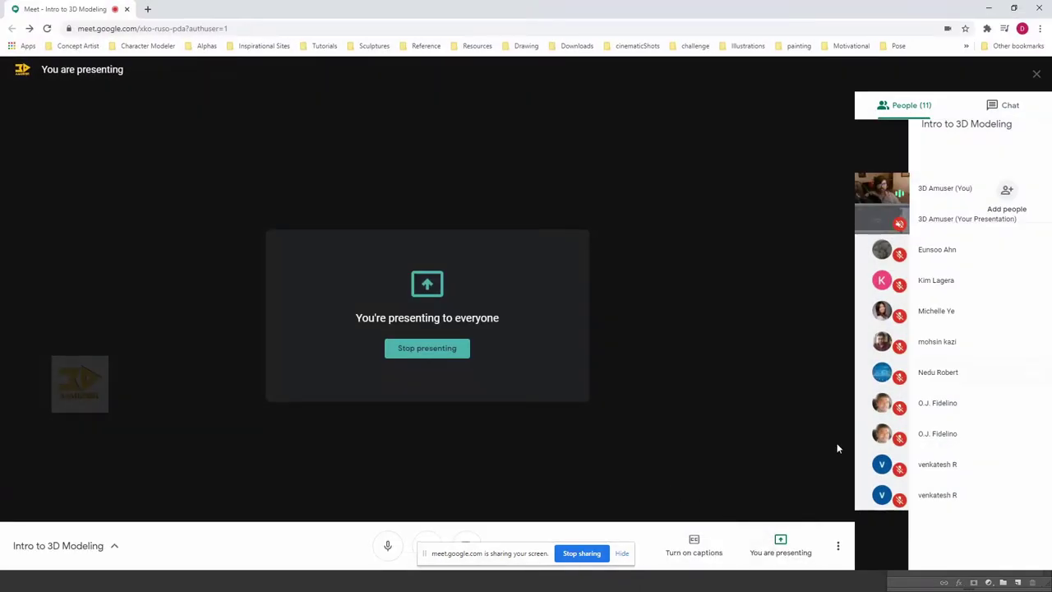
click(713, 577)
key(super)
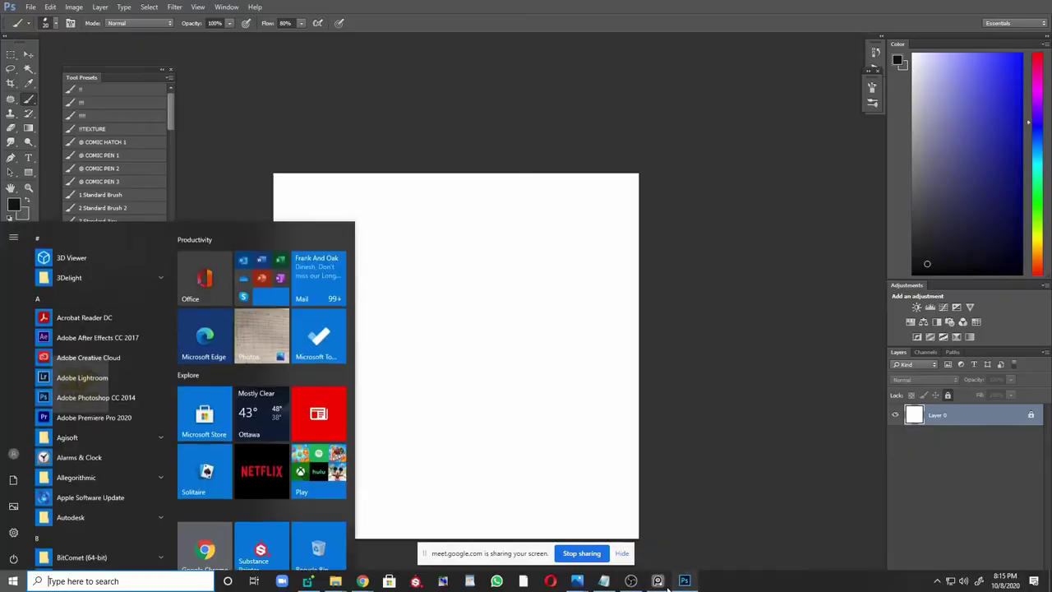
key(super)
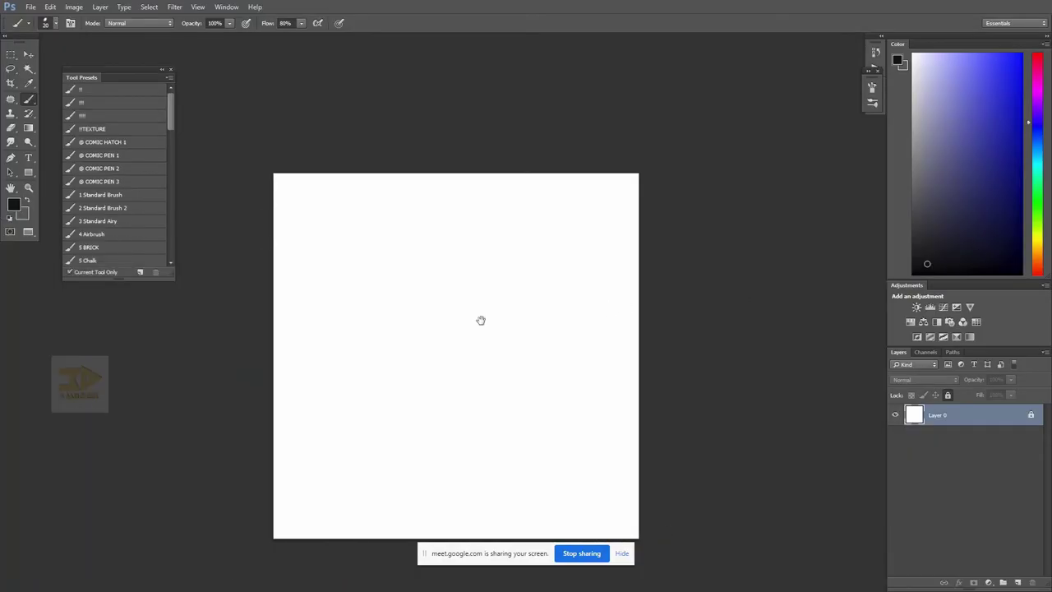
drag(481, 319, 531, 234)
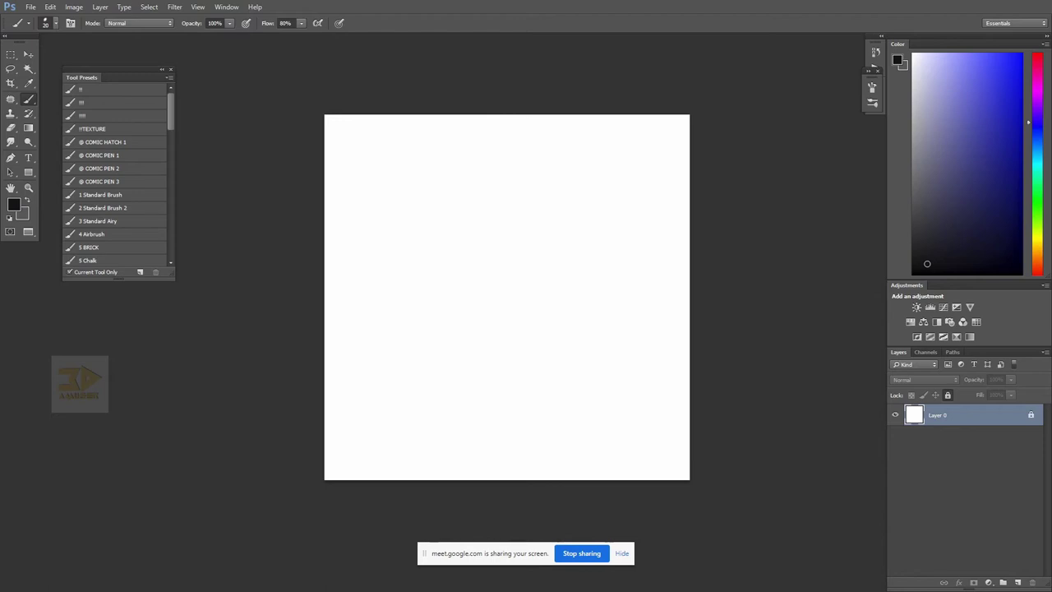
- Switch to the reference image board and add the two city street photos, the forest path photo and the bridge photo
key(alt+Tab)
drag(978, 215, 689, 204)
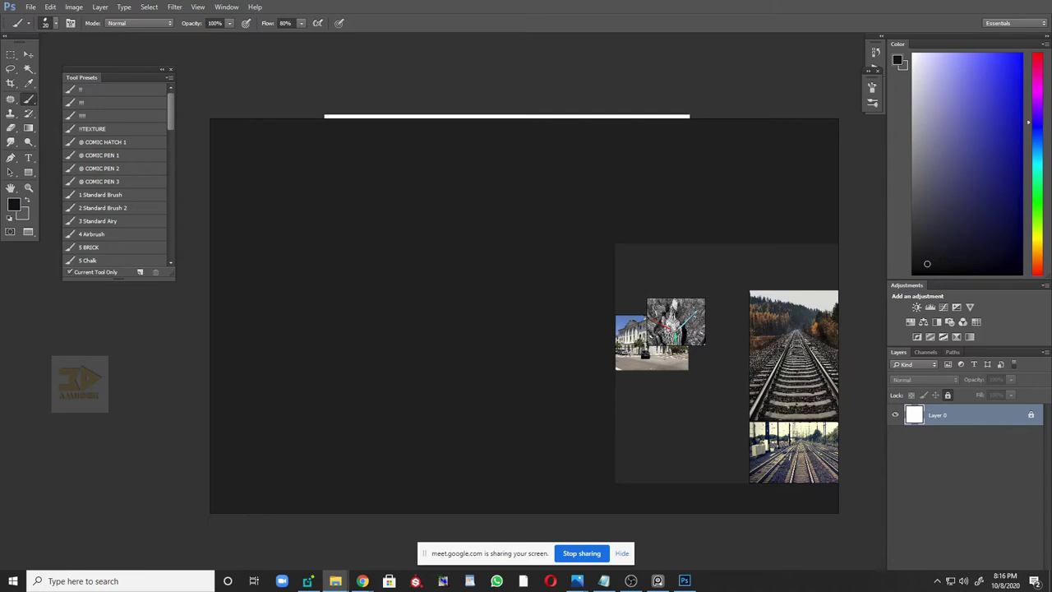
drag(623, 263, 329, 245)
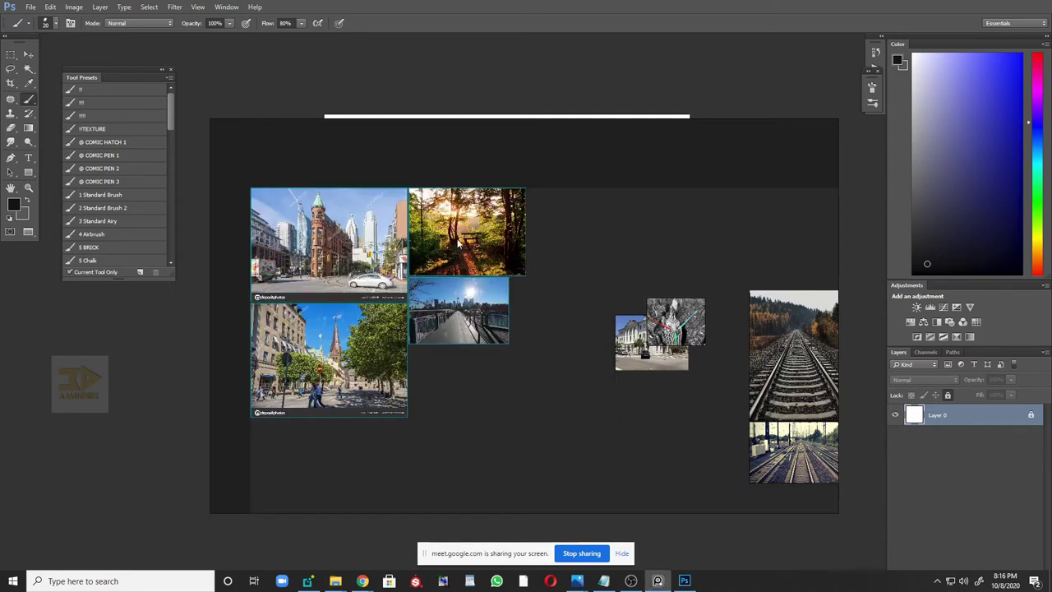
drag(458, 240, 626, 204)
scroll(558, 237, up, 3)
scroll(608, 260, down, 3)
- Reposition the reference board window over the canvas and enlarge it to fit the four new photos
drag(699, 330, 618, 291)
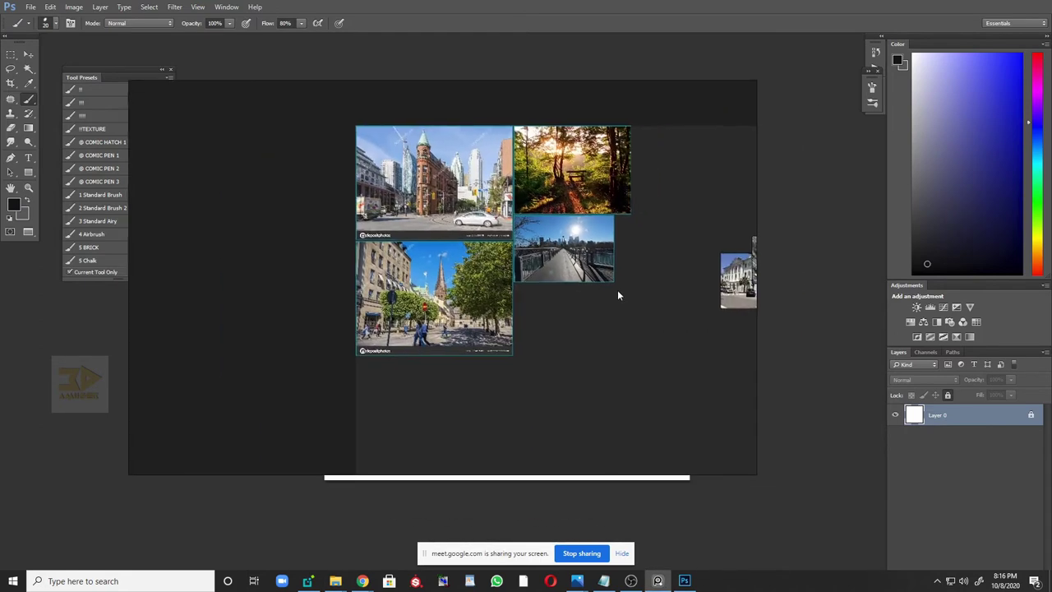
scroll(601, 200, up, 2)
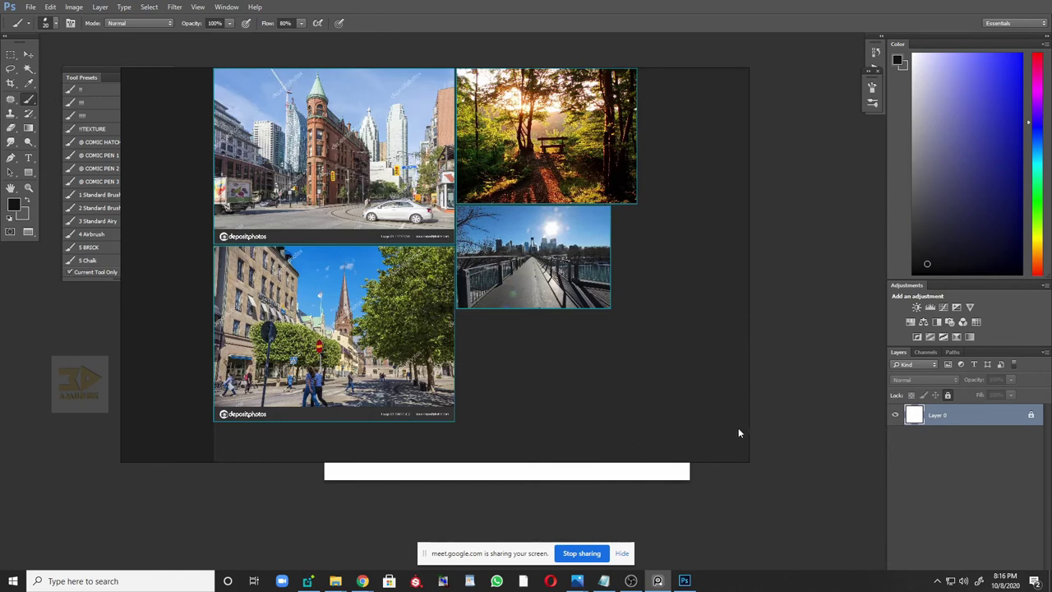
drag(747, 459, 848, 510)
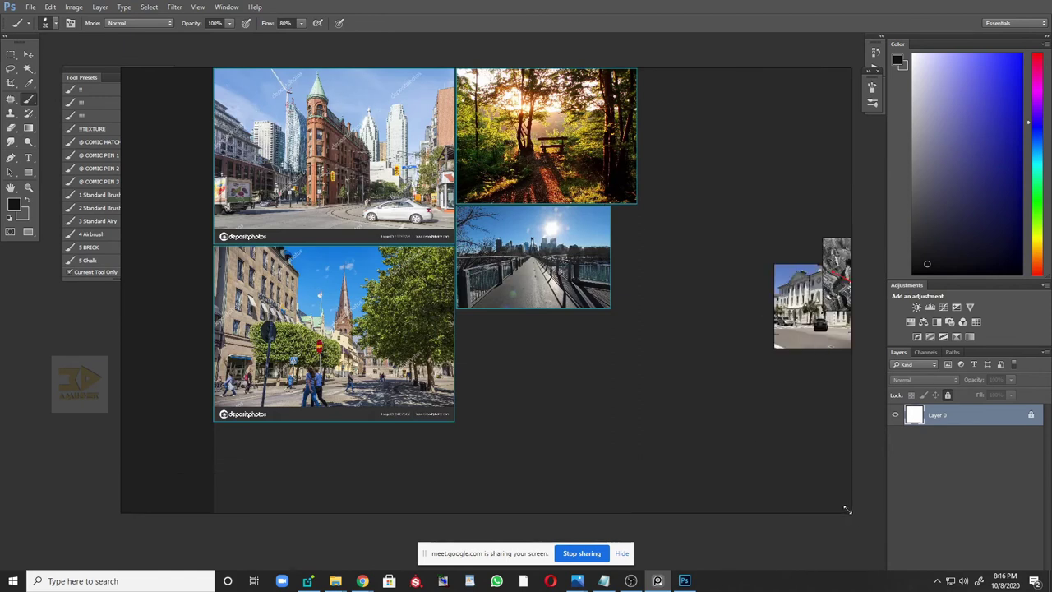
- Examine the forest path photo and the bridge photo up close for their perspective, depth and vanishing lines
scroll(597, 271, up, 3)
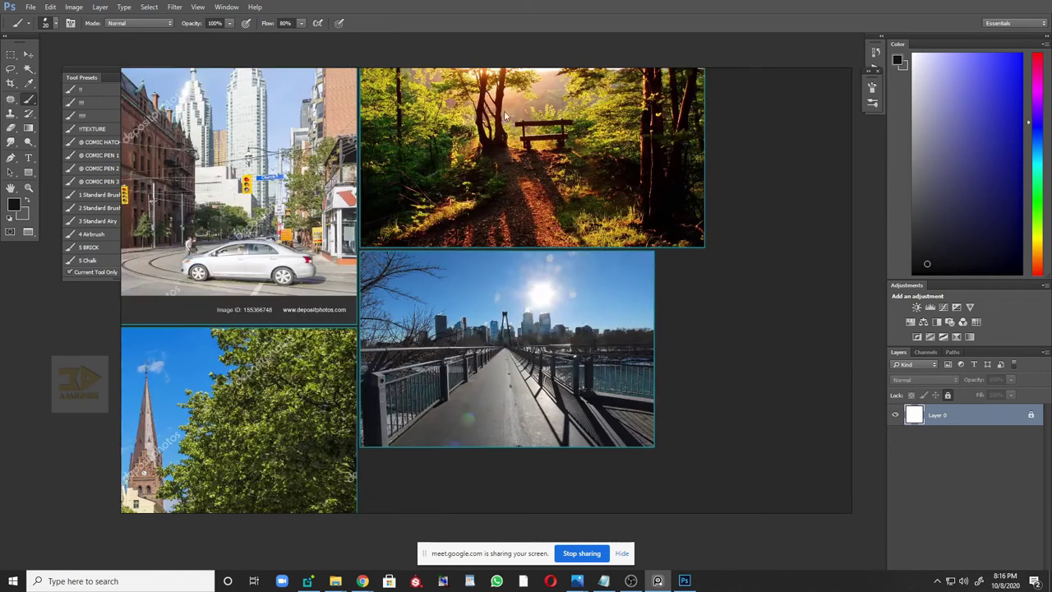
drag(597, 271, 637, 368)
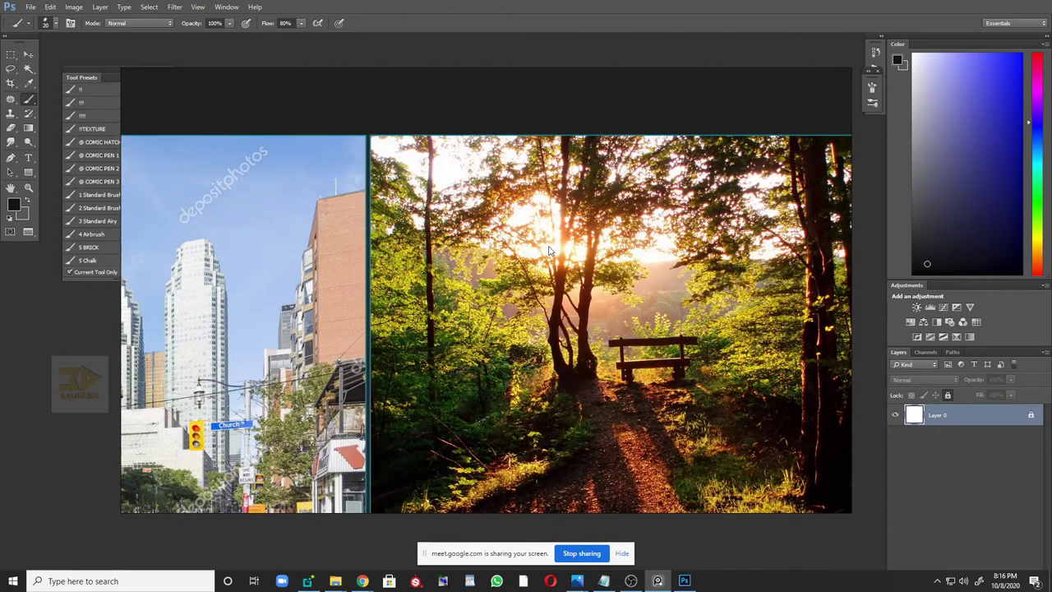
drag(591, 327, 584, 314)
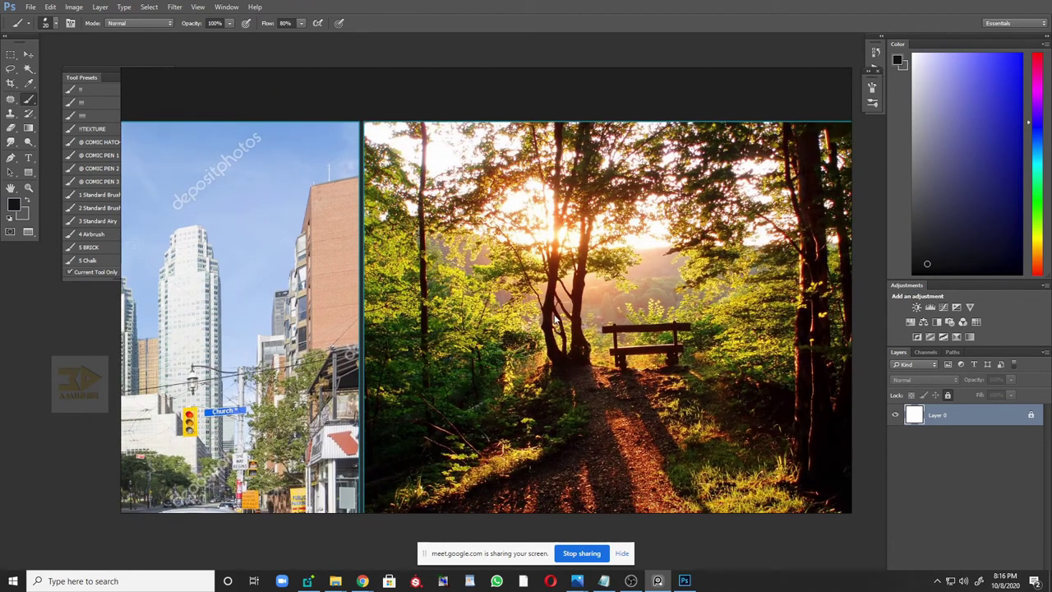
scroll(574, 337, down, 1)
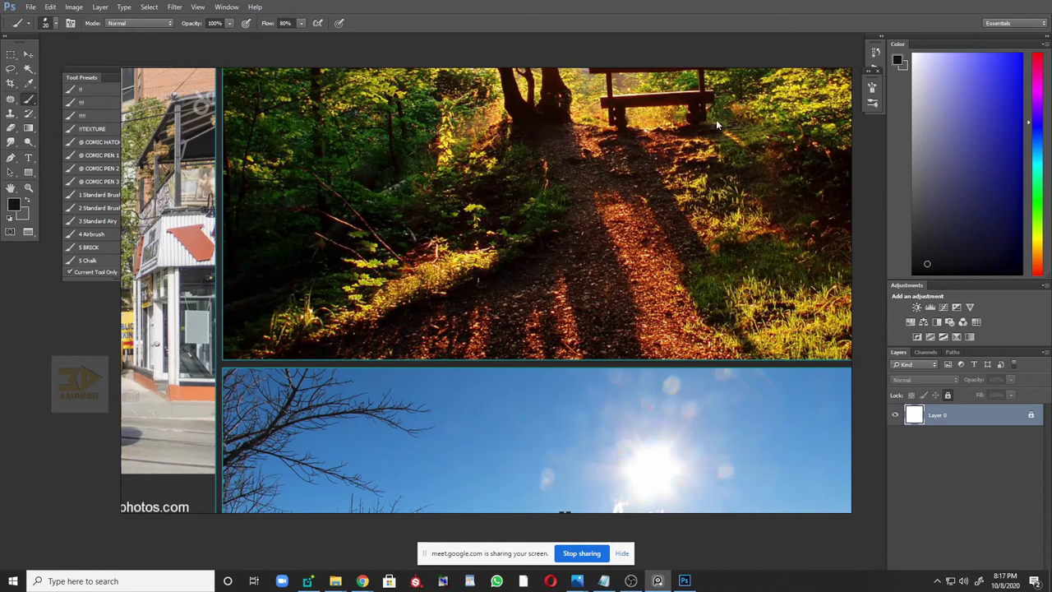
scroll(690, 262, down, 2)
scroll(691, 288, down, 2)
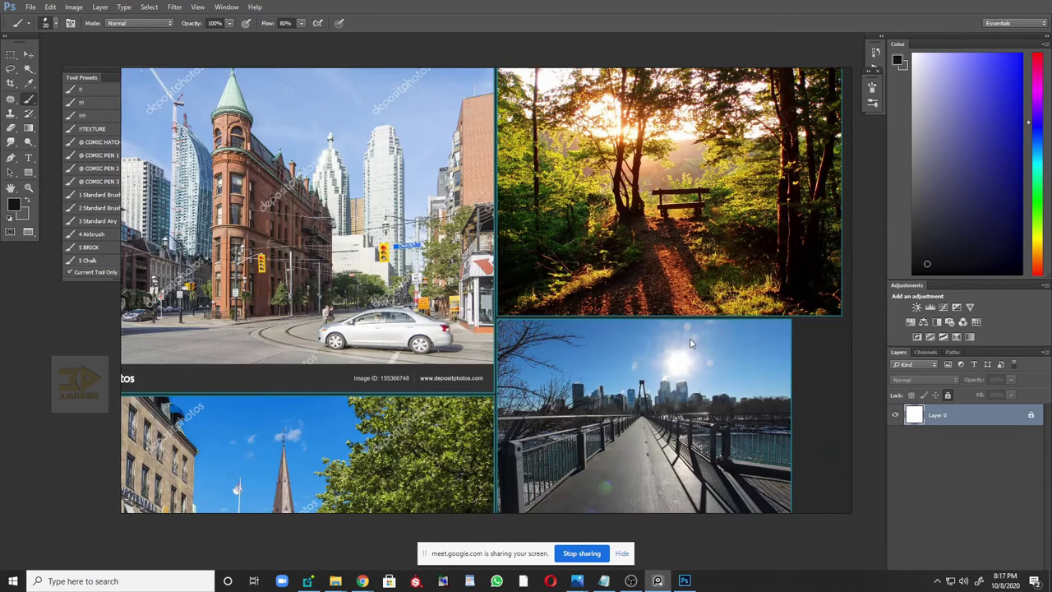
drag(680, 372, 669, 330)
scroll(669, 334, up, 1)
scroll(612, 319, up, 2)
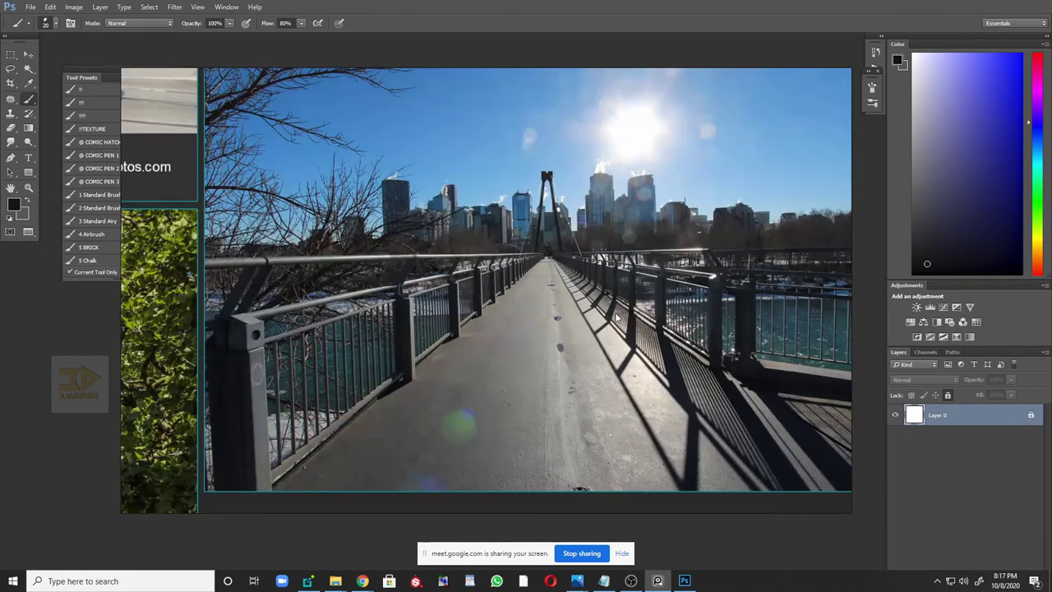
scroll(514, 156, down, 3)
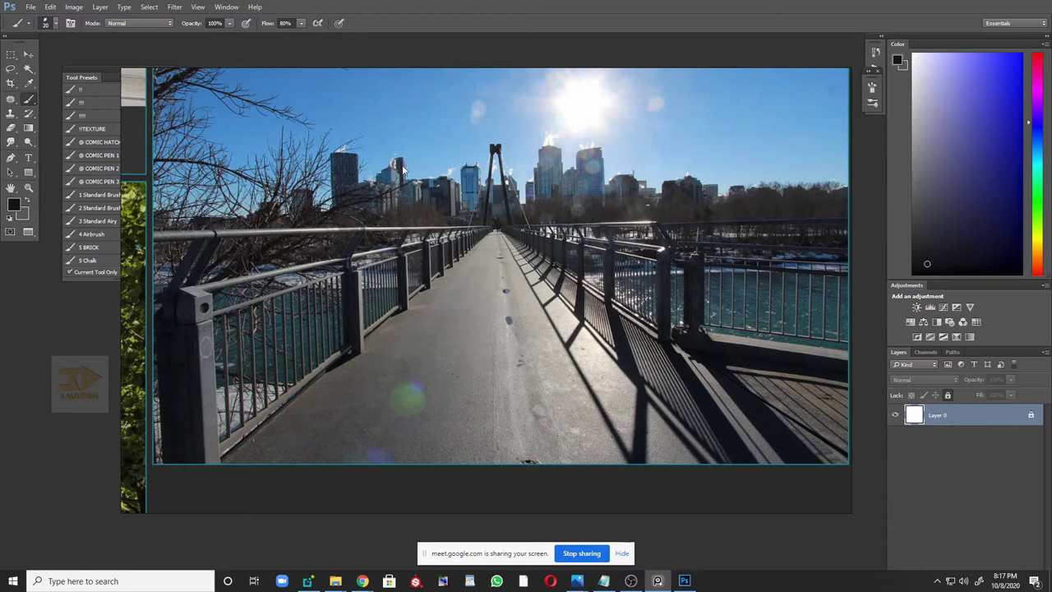
- Examine the street photo with pedestrians and the church spire, comparing the figures, signs, trees and buildings at different depths
scroll(470, 167, up, 5)
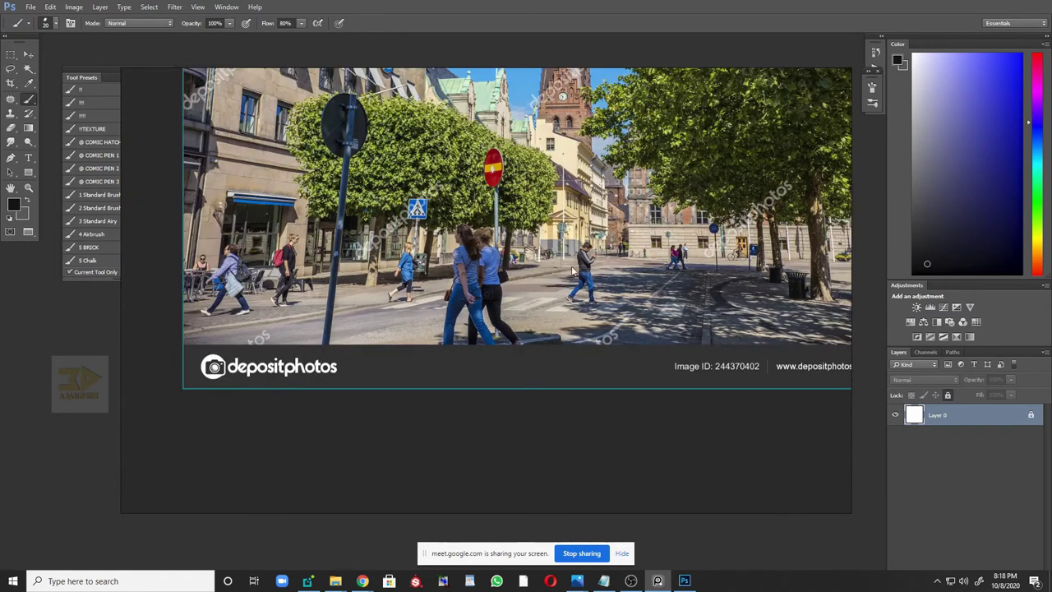
scroll(255, 306, up, 5)
drag(248, 313, 412, 305)
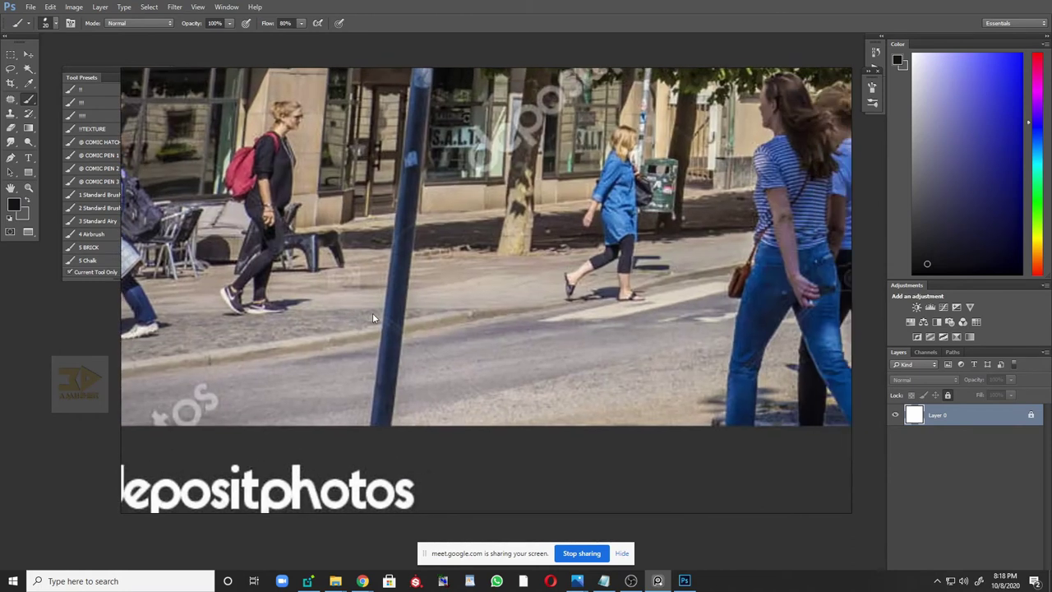
scroll(658, 311, down, 3)
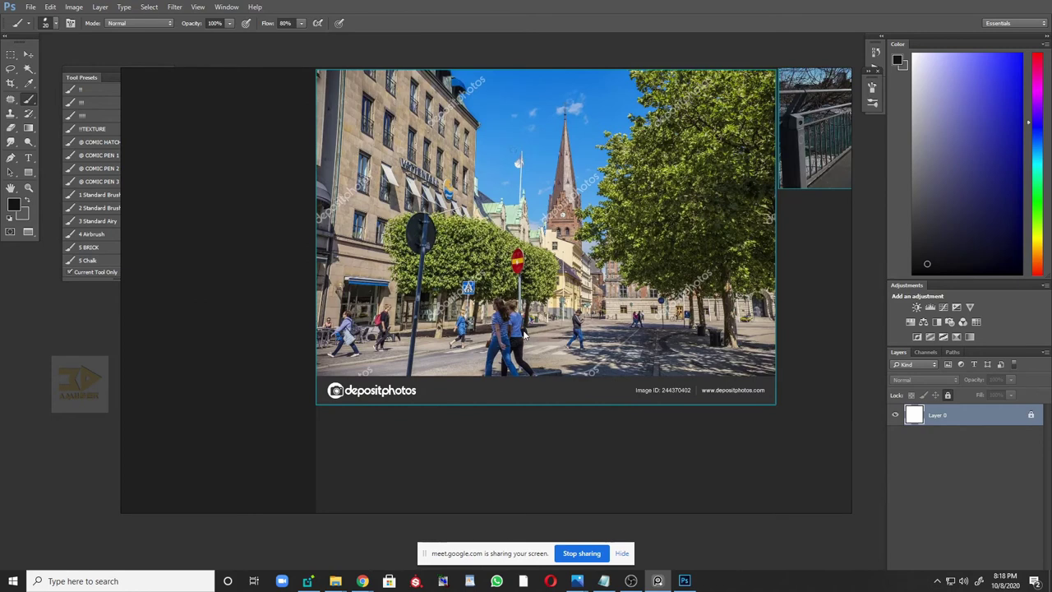
scroll(388, 228, up, 4)
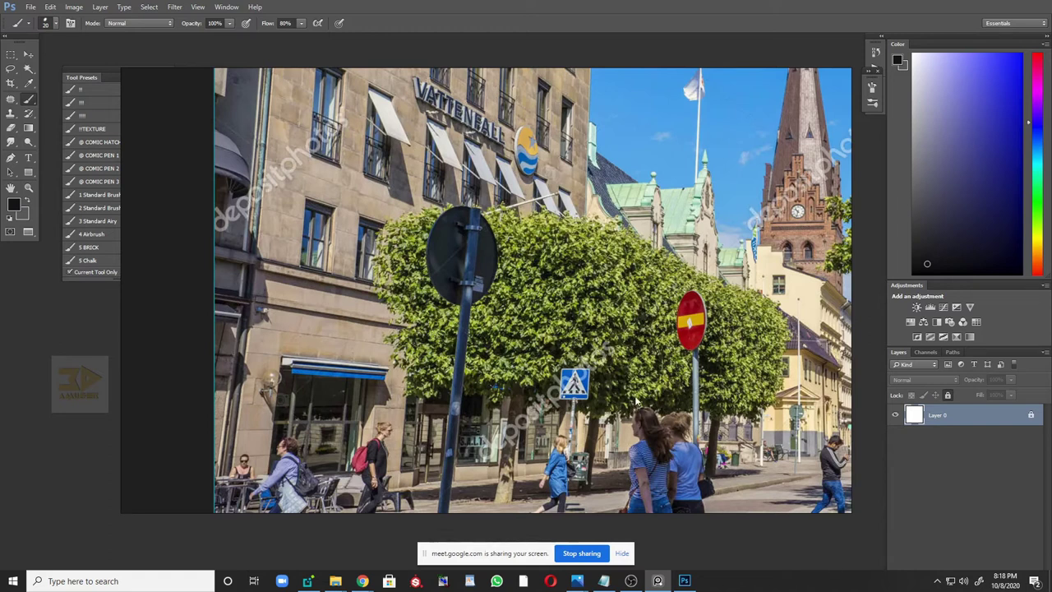
scroll(635, 401, down, 3)
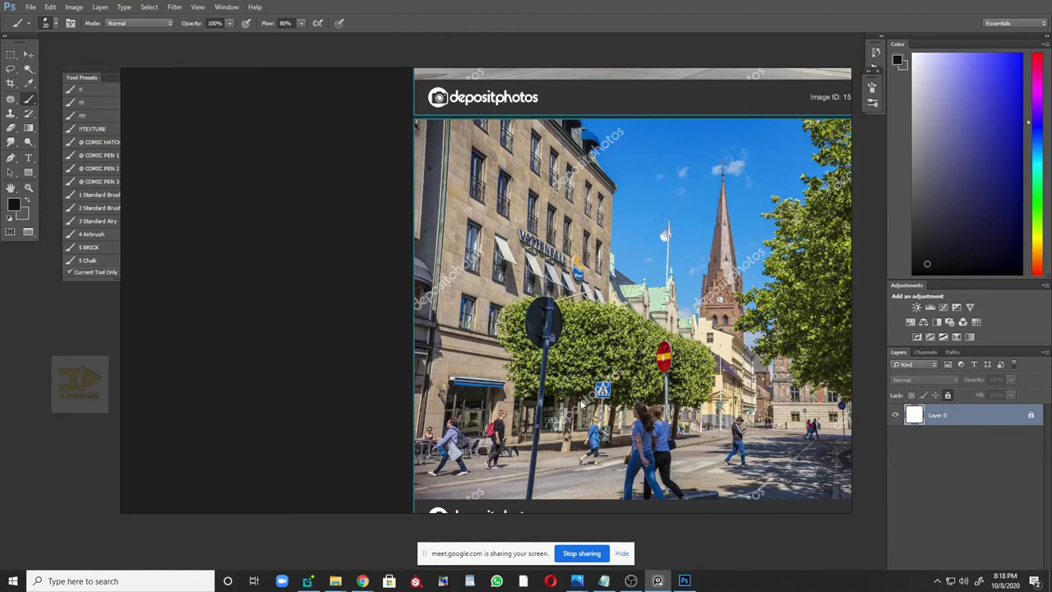
scroll(576, 388, down, 4)
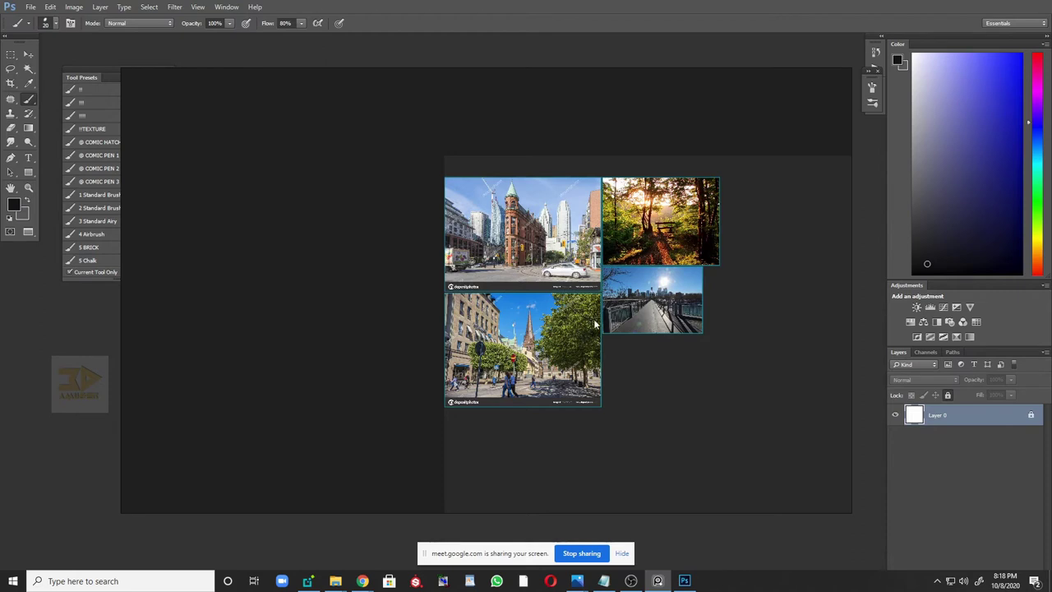
scroll(595, 321, down, 1)
scroll(563, 355, up, 1)
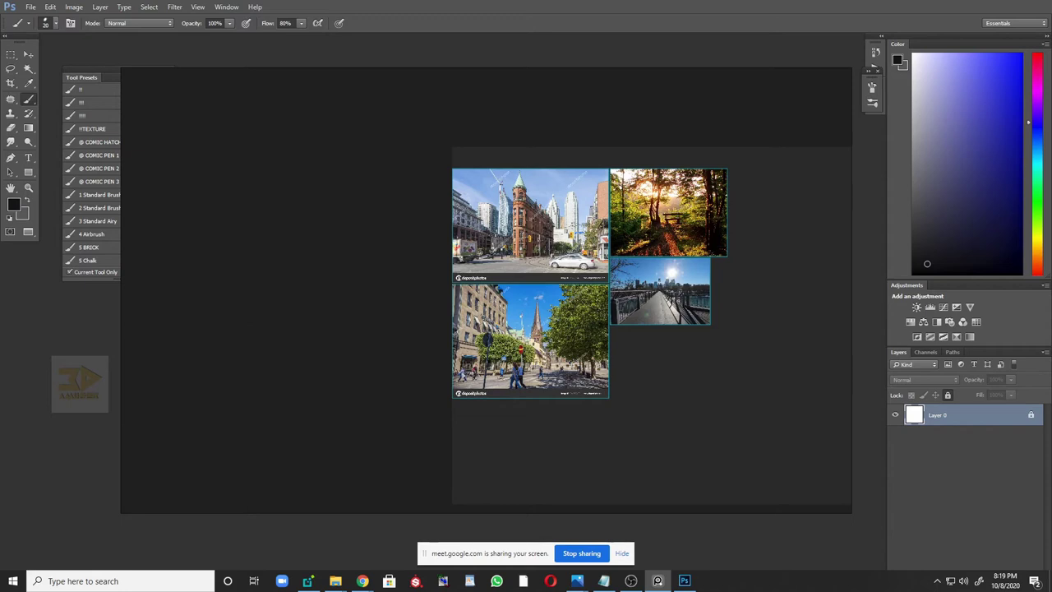
- Add three more street photos from File Explorer to the reference board, including the red double-decker buses, and move them away from the earlier photos
click(335, 581)
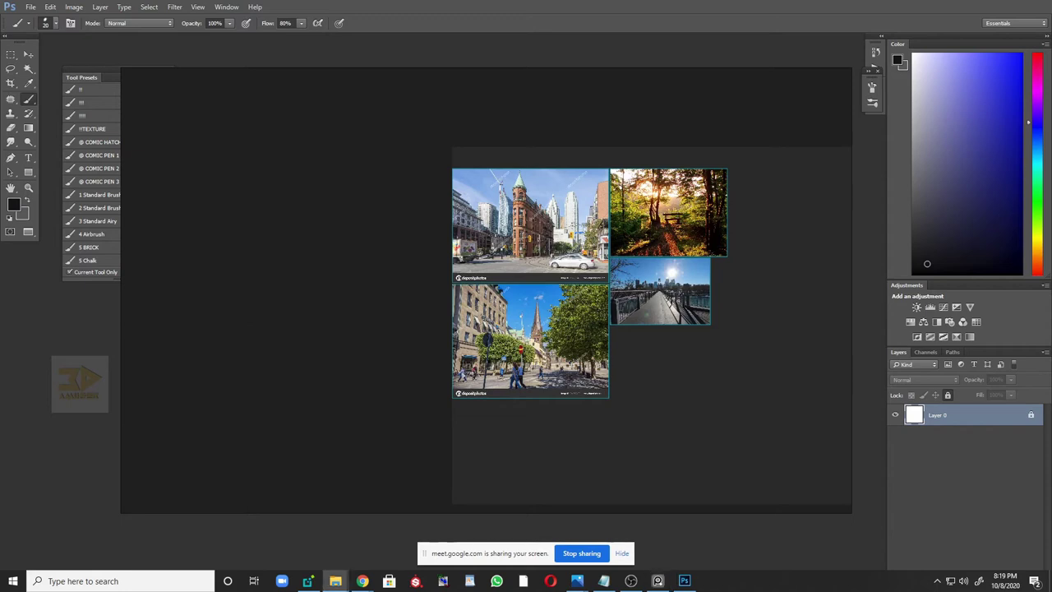
drag(705, 368, 279, 337)
scroll(390, 355, up, 1)
drag(390, 355, 620, 214)
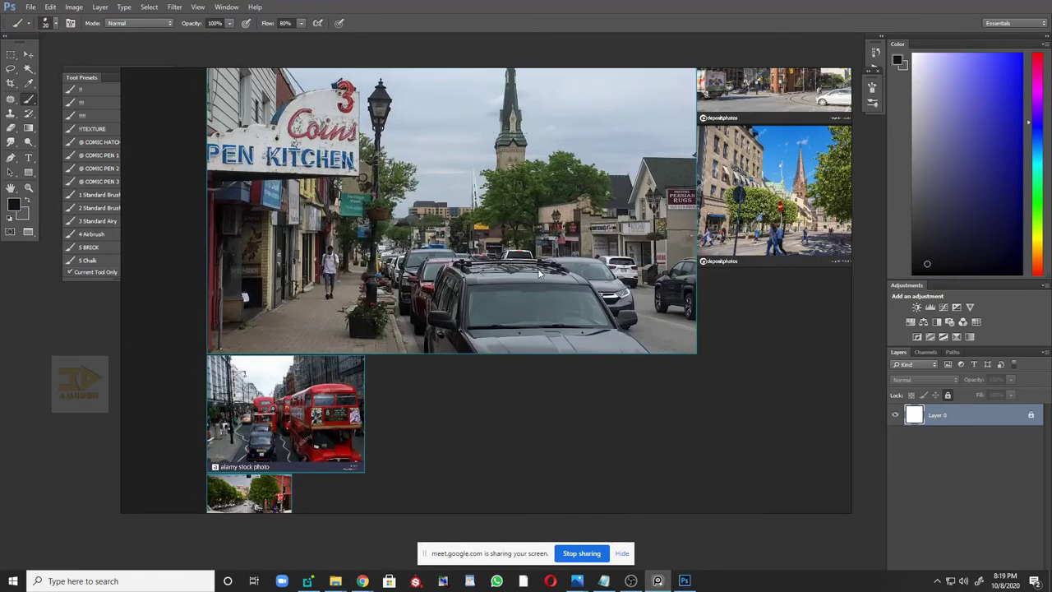
scroll(525, 279, down, 4)
drag(493, 288, 596, 264)
drag(593, 246, 416, 253)
scroll(417, 255, up, 3)
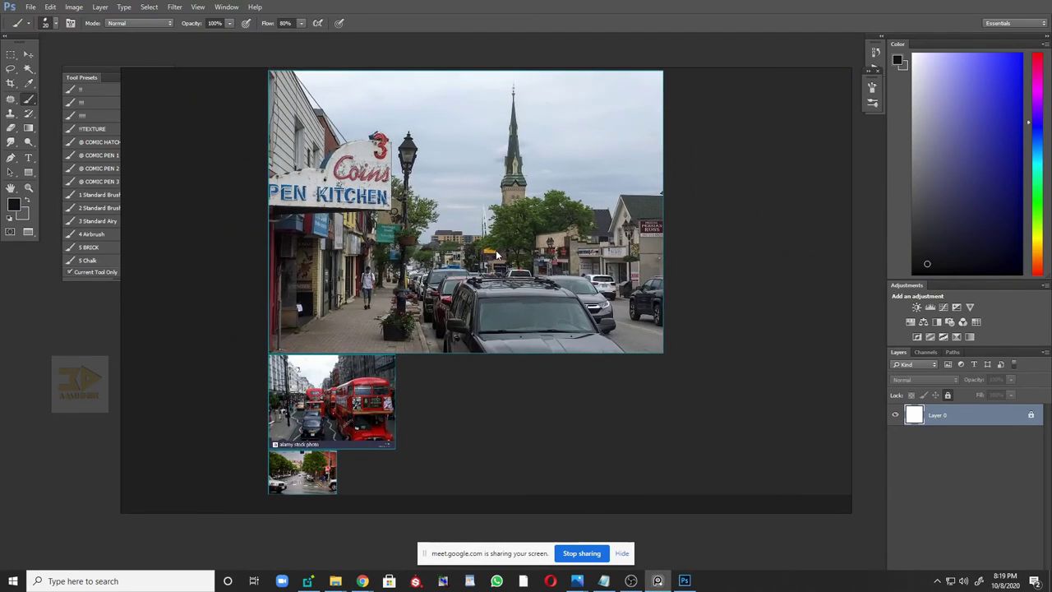
- Examine the street photo with the 3 Coins sign, comparing the walking pedestrian, parked cars and church spire at different depths
scroll(496, 257, up, 3)
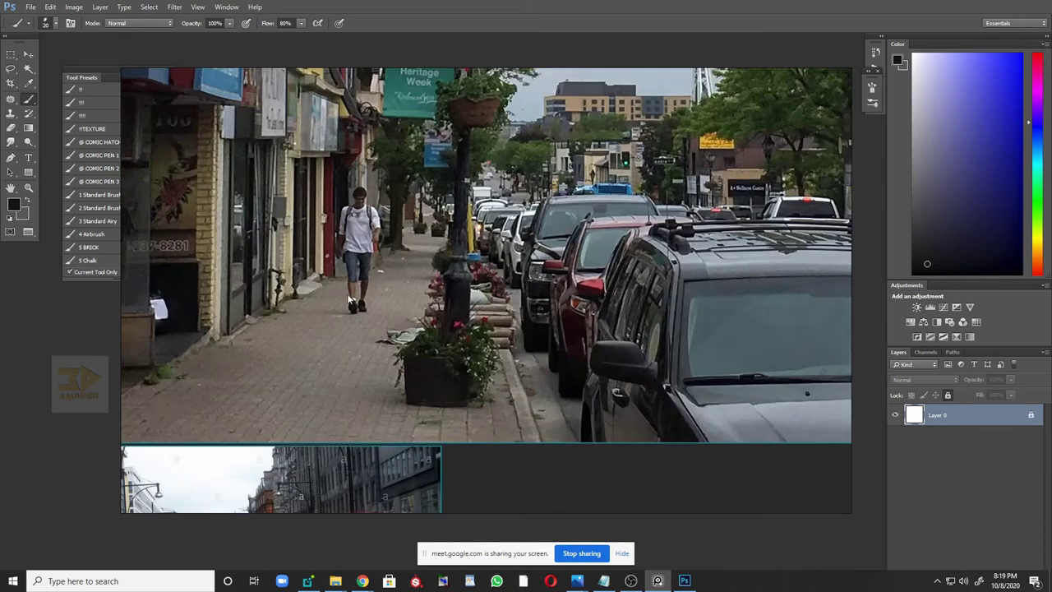
scroll(380, 318, up, 2)
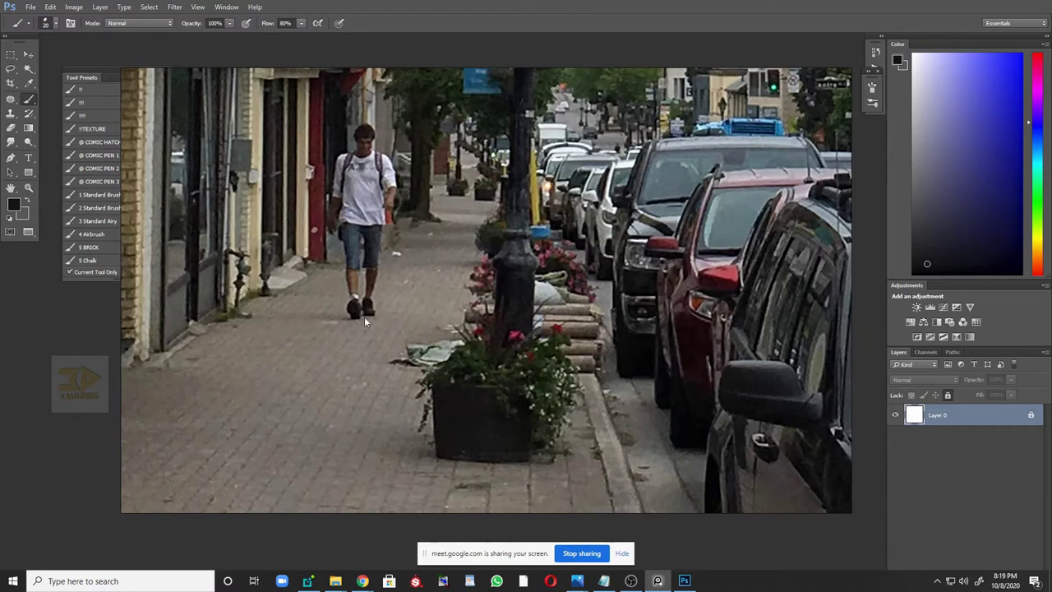
scroll(534, 279, down, 6)
drag(649, 290, 380, 301)
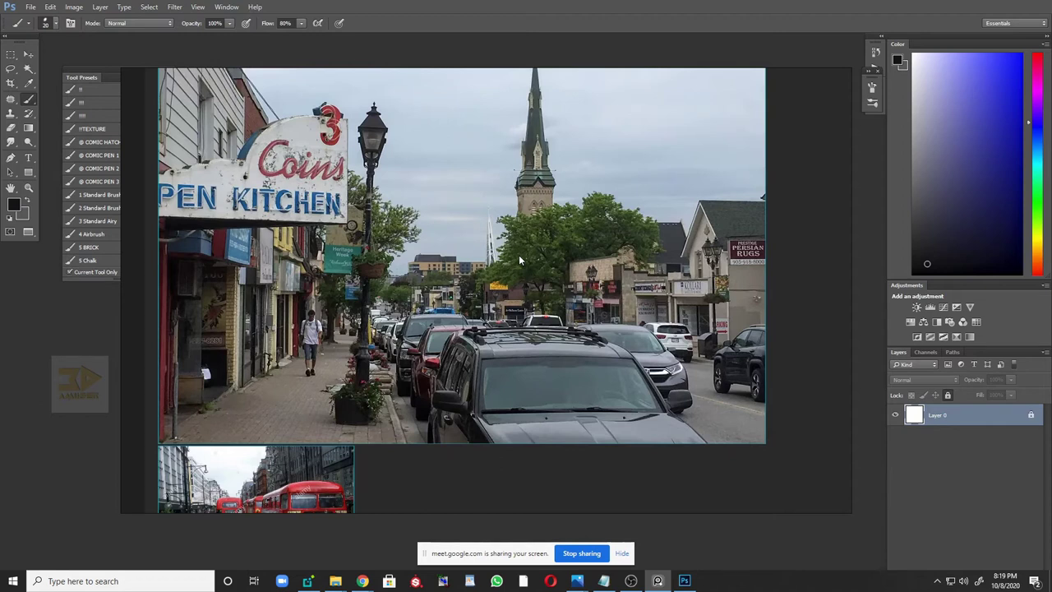
scroll(460, 299, down, 3)
scroll(562, 308, up, 2)
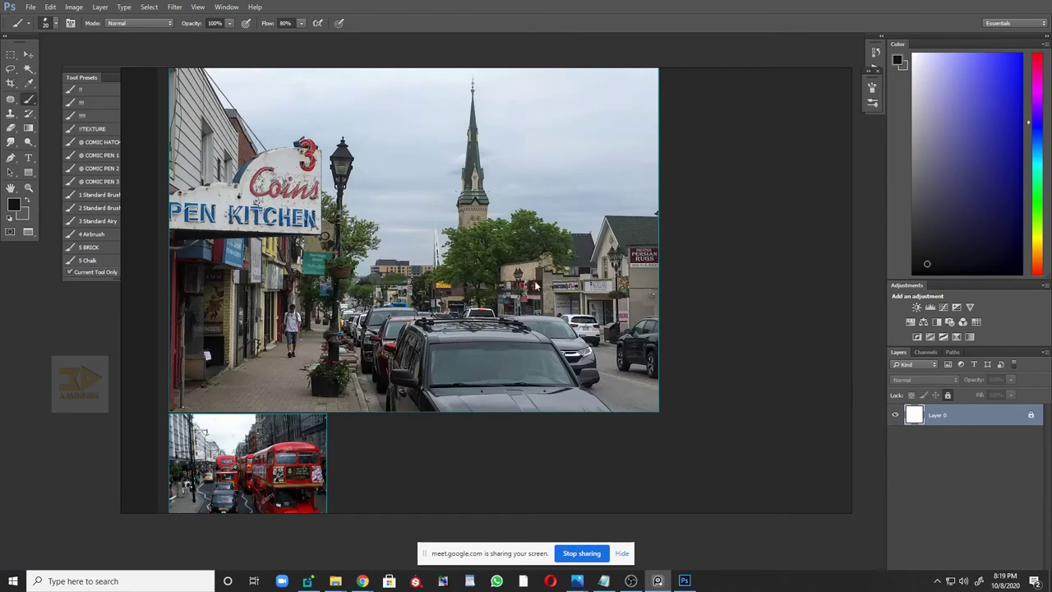
scroll(548, 298, down, 1)
- Examine the red double-decker bus photo, comparing the sizes of the buses, black taxis and pedestrians along the street
drag(307, 431, 487, 193)
scroll(486, 193, up, 5)
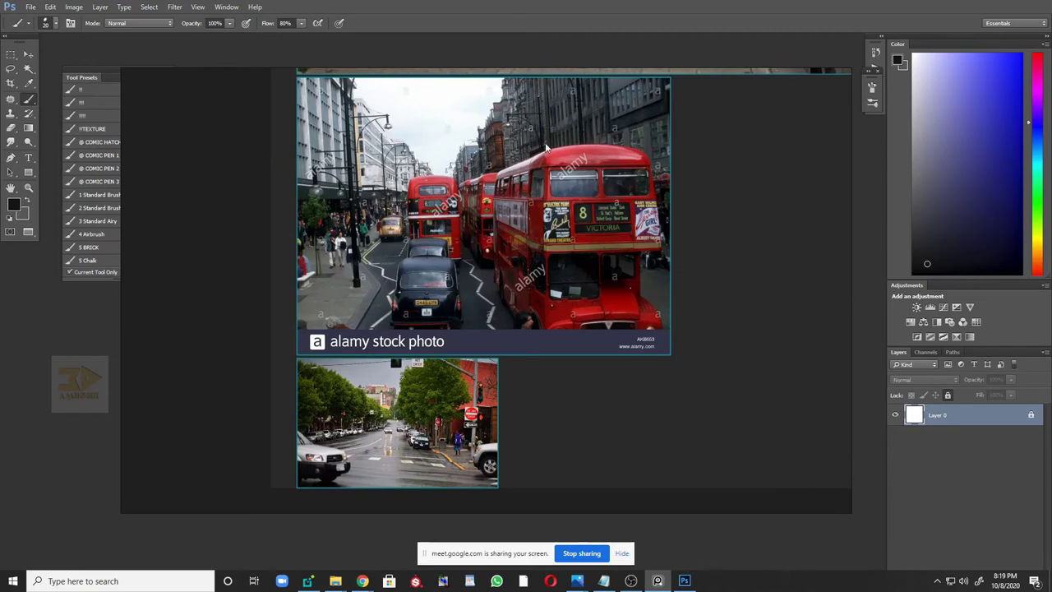
scroll(380, 247, up, 1)
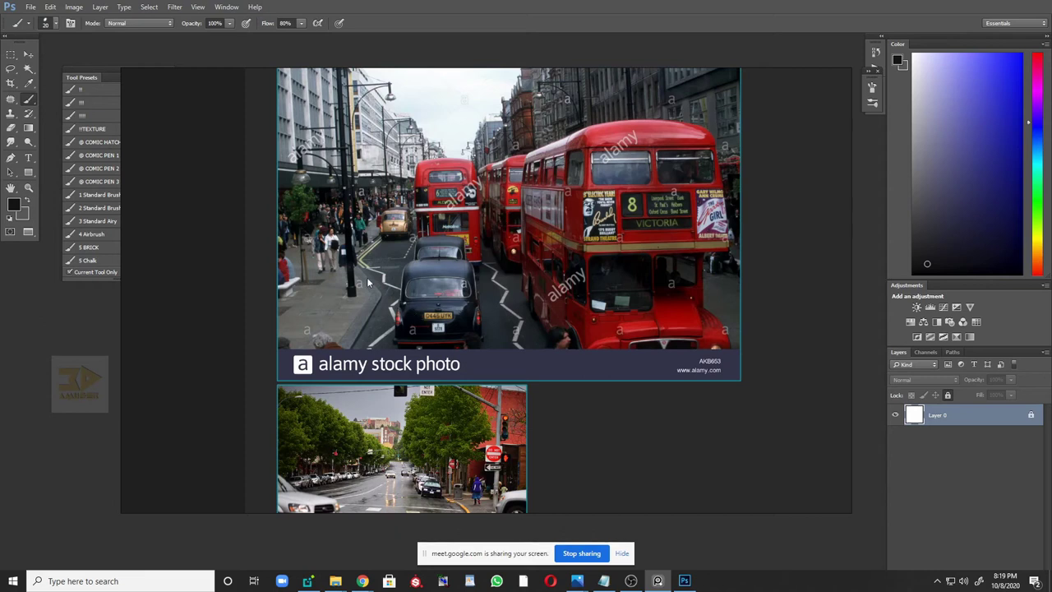
drag(367, 283, 444, 281)
scroll(452, 260, up, 1)
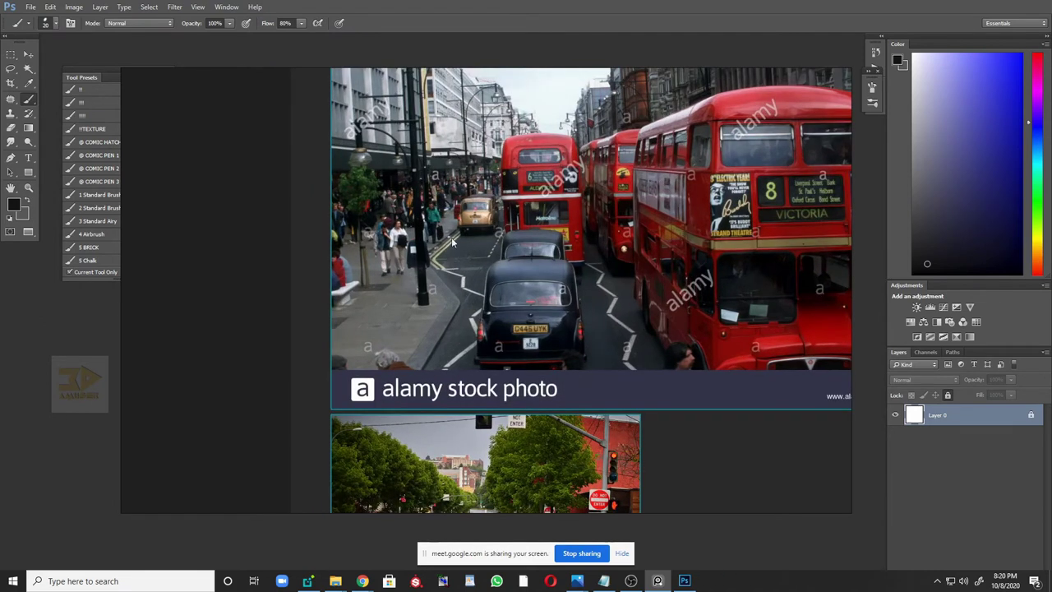
scroll(521, 247, down, 2)
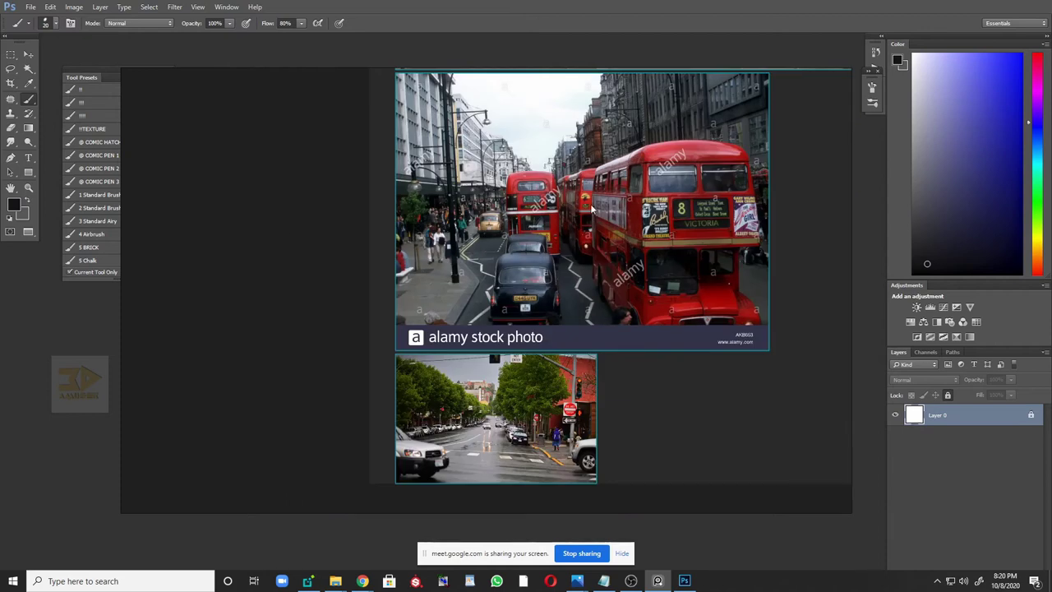
scroll(720, 209, down, 2)
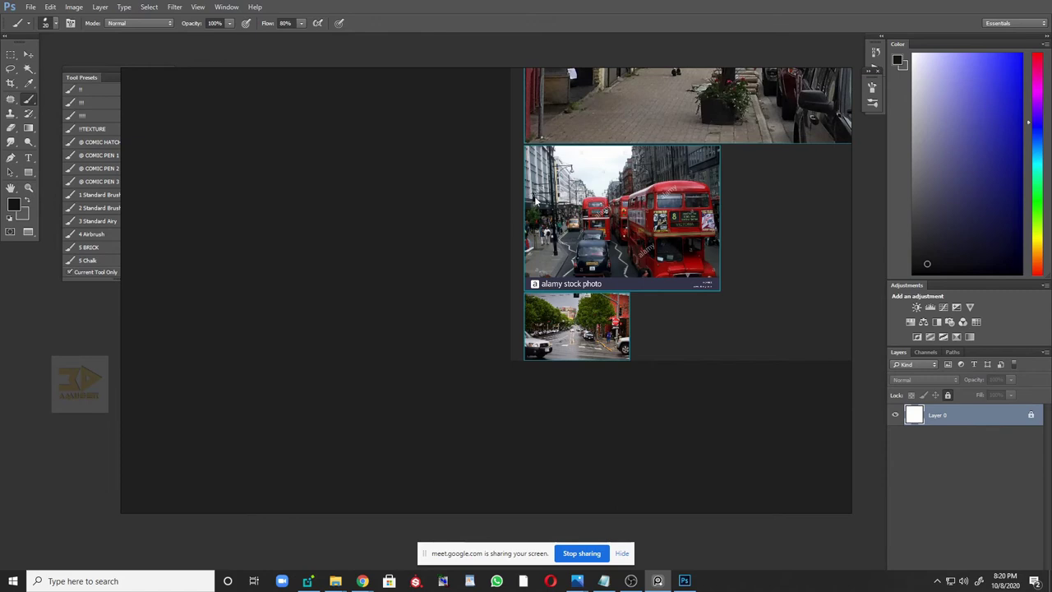
- Examine the wet tree-lined intersection photo for the scale of near and distant cars, and compare it with the other street photos
scroll(647, 394, up, 6)
drag(468, 294, 621, 332)
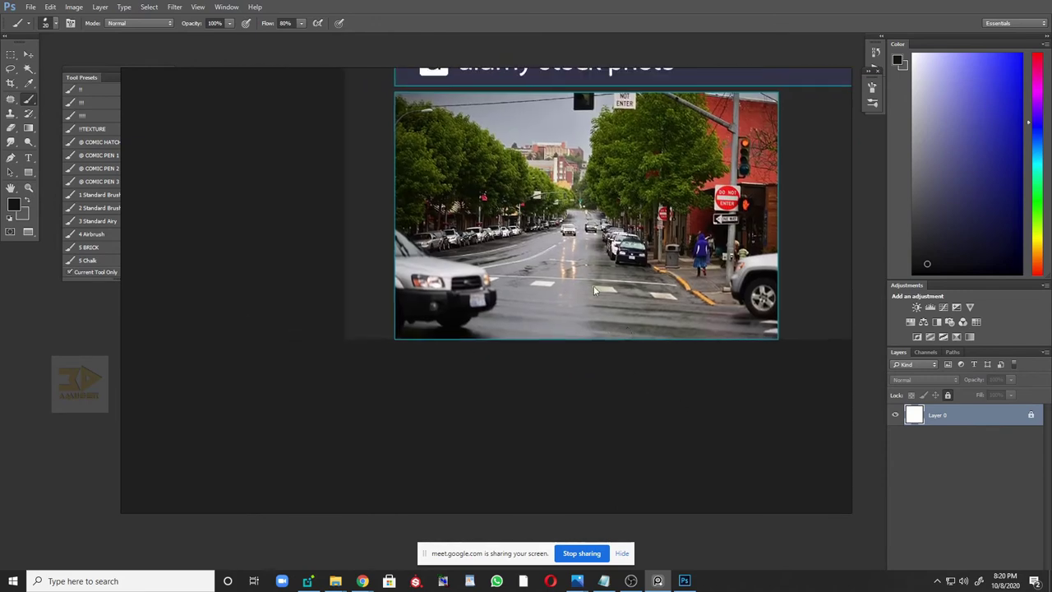
scroll(608, 275, up, 1)
drag(647, 268, 618, 322)
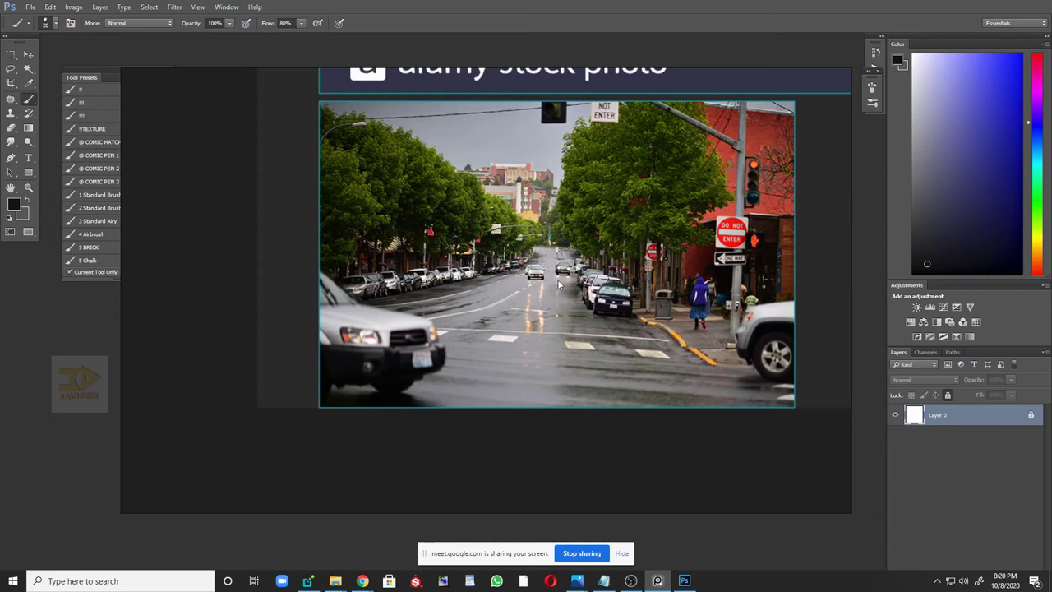
scroll(557, 282, up, 3)
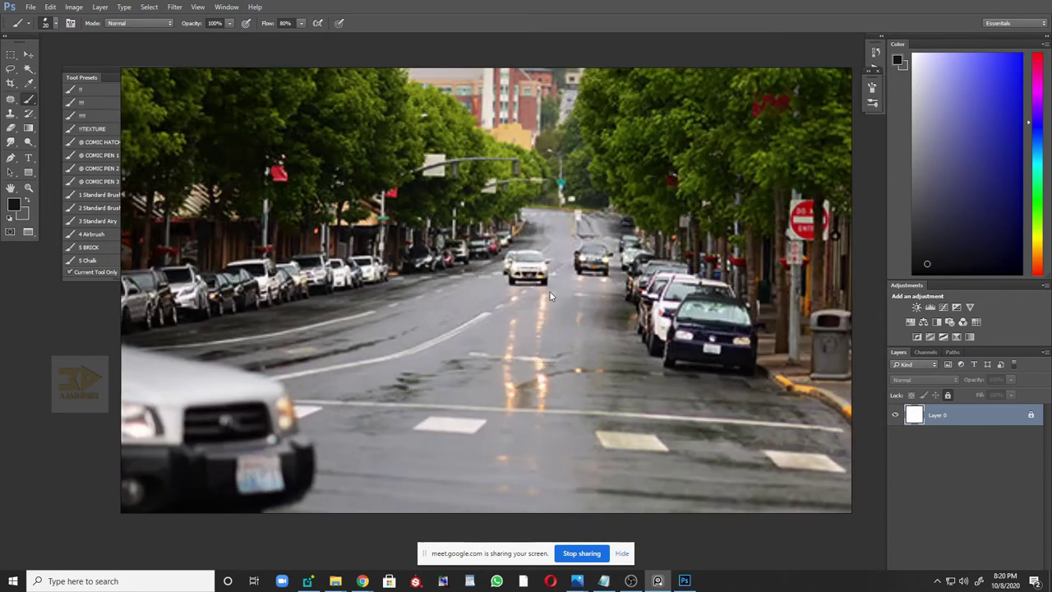
scroll(696, 381, down, 3)
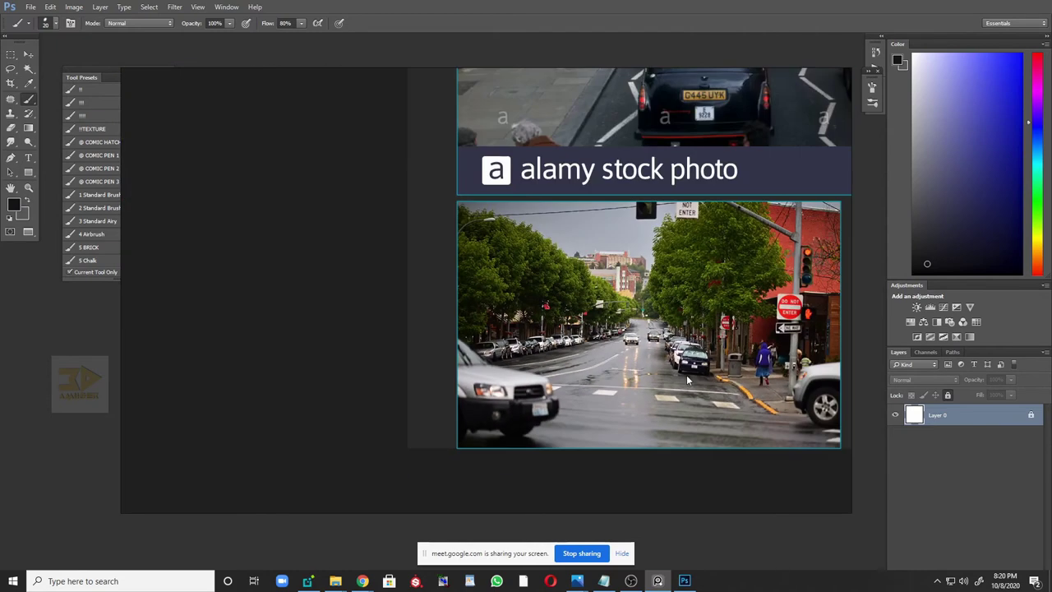
scroll(687, 379, down, 2)
scroll(688, 379, down, 3)
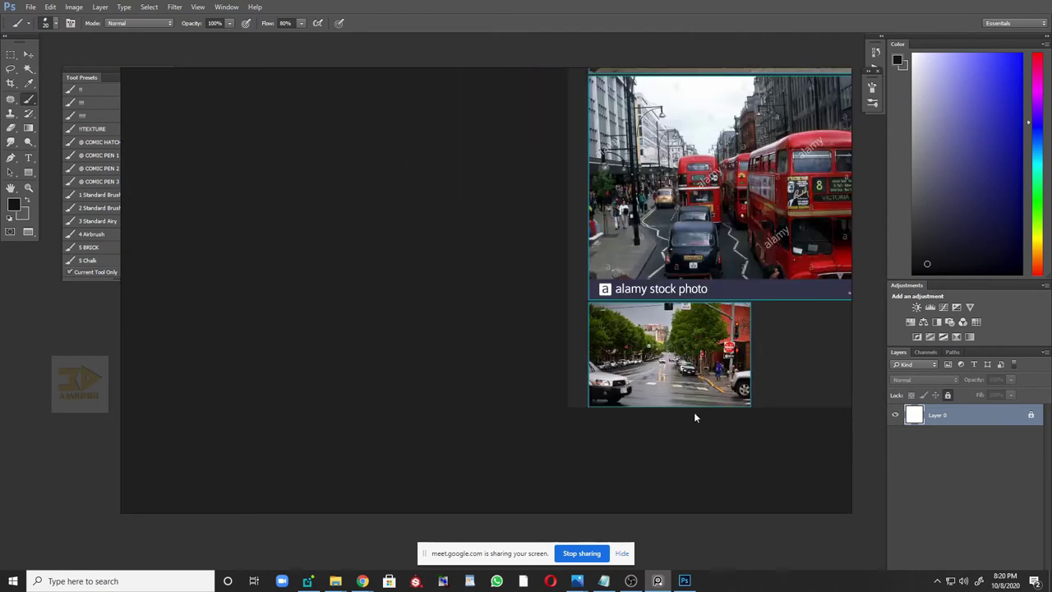
drag(742, 340, 527, 377)
scroll(528, 378, down, 2)
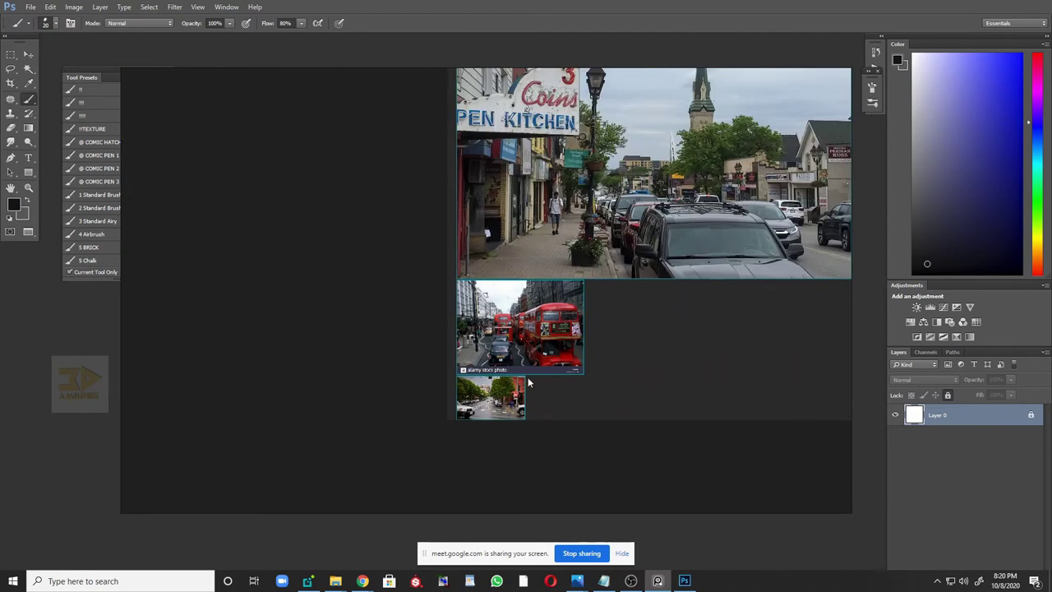
drag(693, 389, 522, 388)
scroll(522, 388, down, 1)
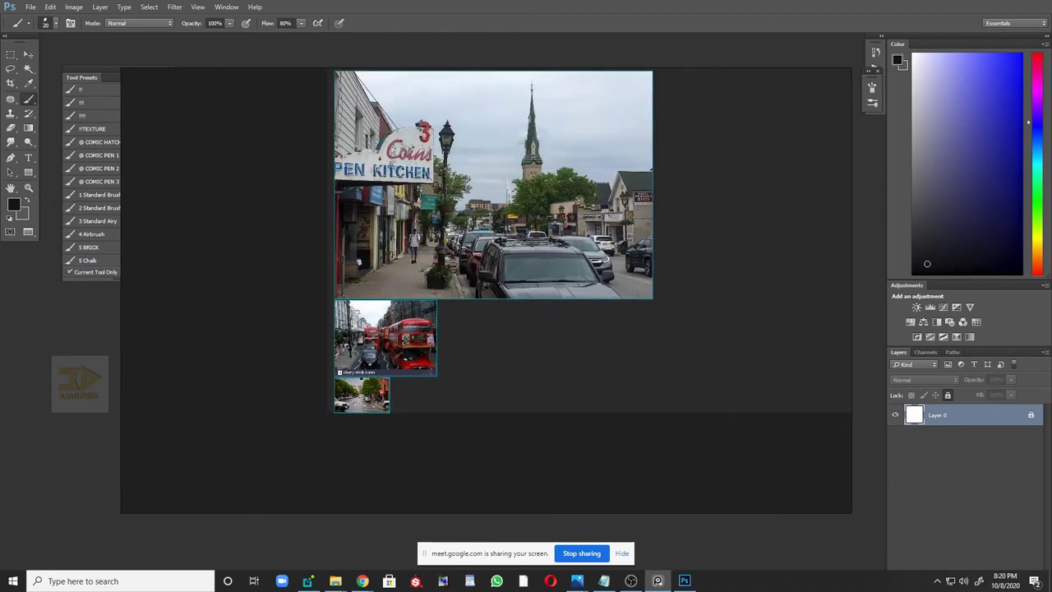
- Add three interior photos from File Explorer to the reference board: the purple-lit kitchen and two dining and living rooms
click(335, 581)
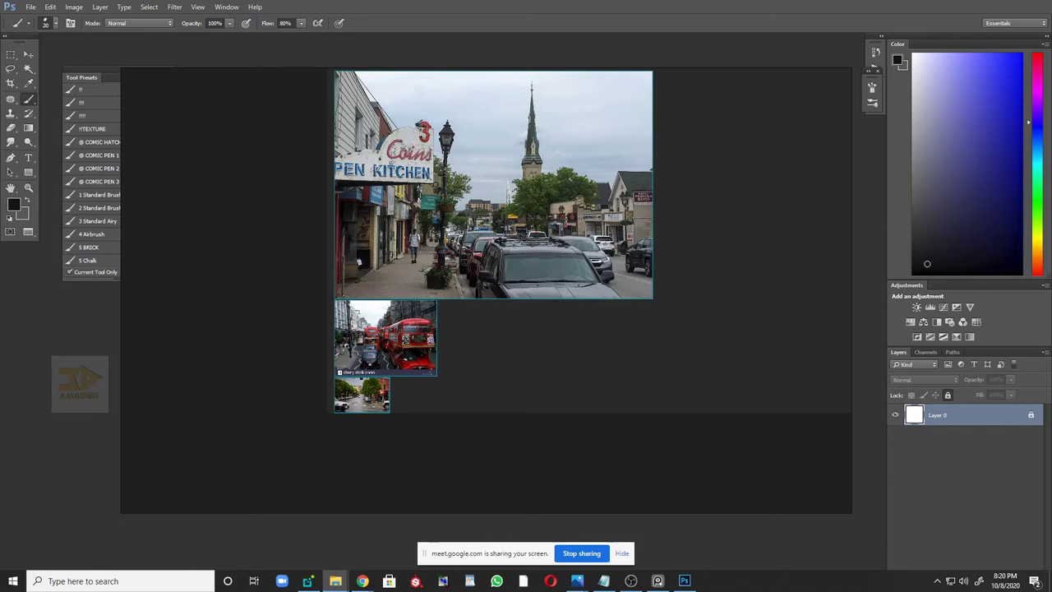
drag(740, 378, 698, 190)
scroll(726, 382, down, 3)
scroll(758, 362, up, 3)
scroll(697, 190, up, 2)
drag(623, 184, 631, 235)
scroll(631, 235, up, 1)
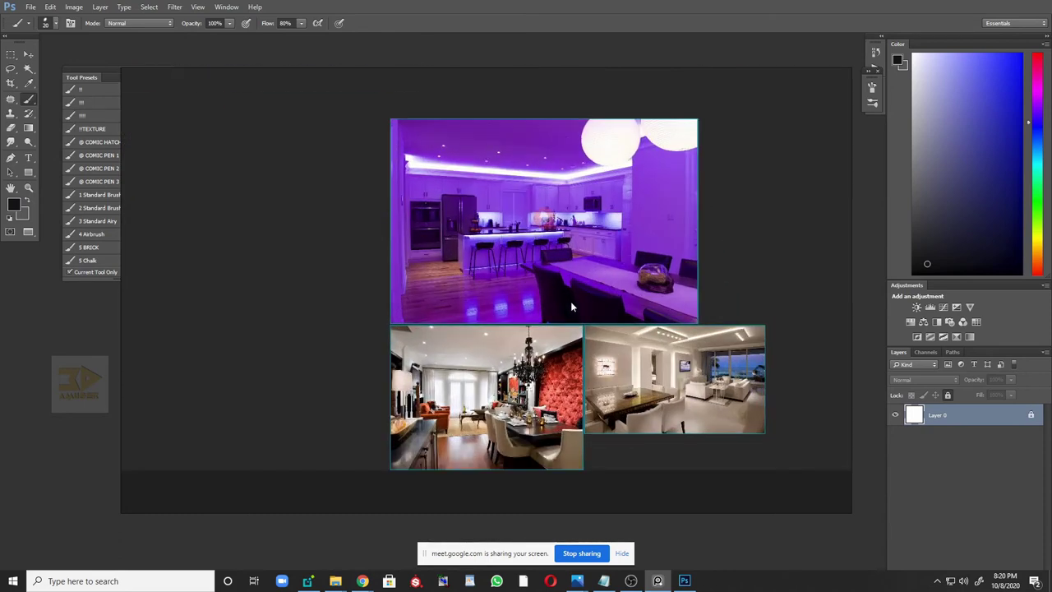
- Examine the perspective of the purple-lit kitchen photo and the two dining room photos below it
scroll(567, 263, up, 2)
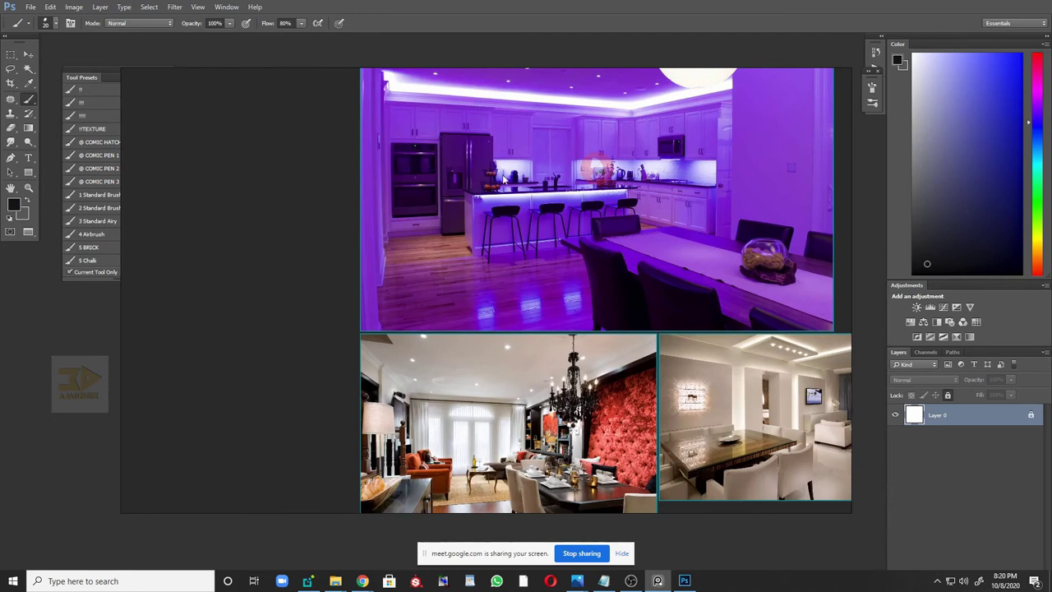
scroll(609, 393, up, 1)
scroll(685, 398, down, 1)
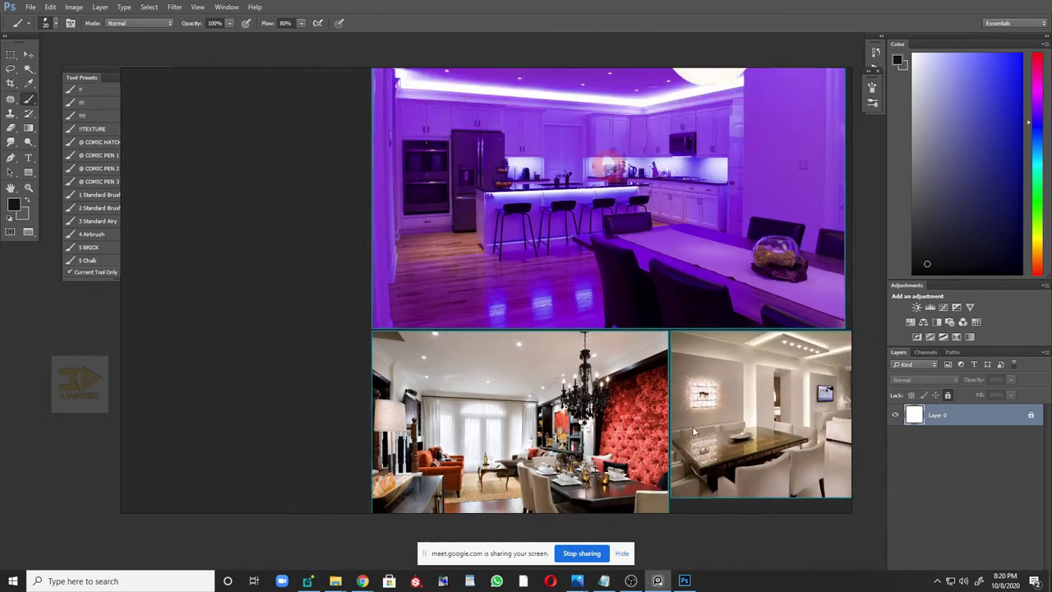
- Examine the lighting in the interior reference photos, then look over the whole reference board
drag(689, 436, 531, 319)
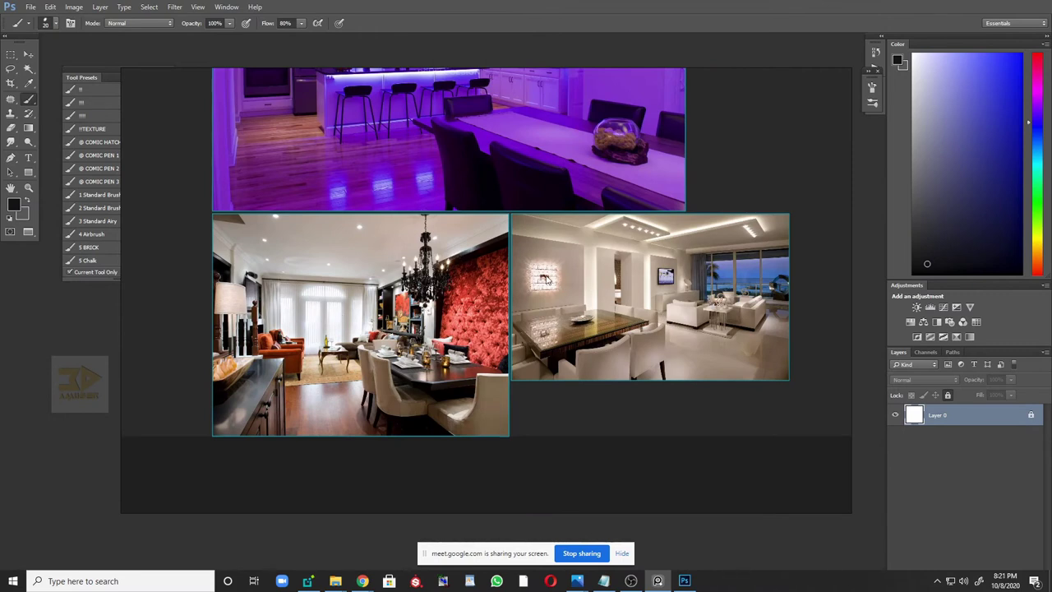
scroll(450, 256, up, 5)
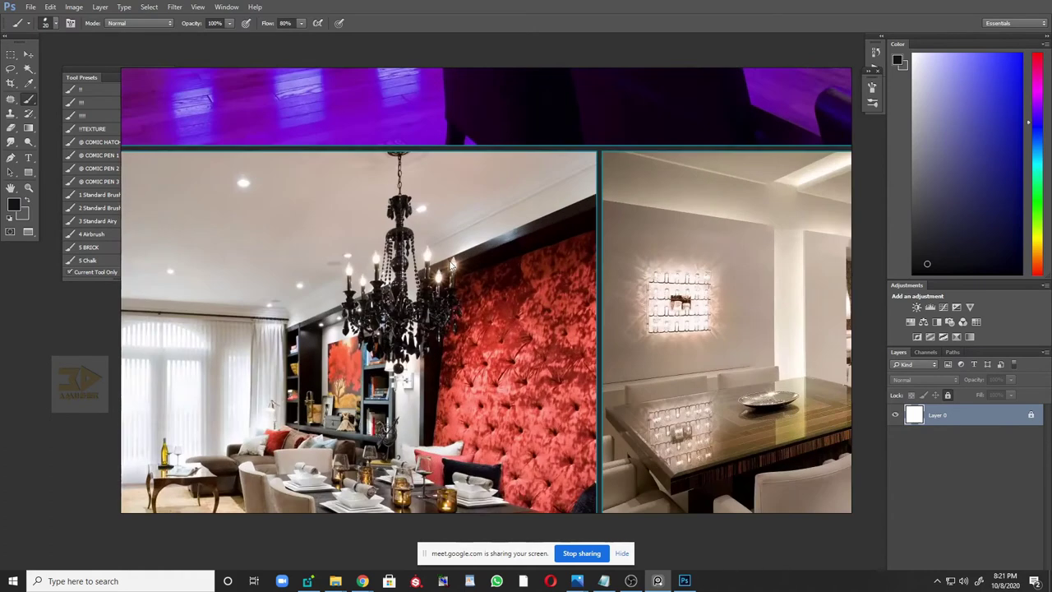
scroll(457, 258, down, 8)
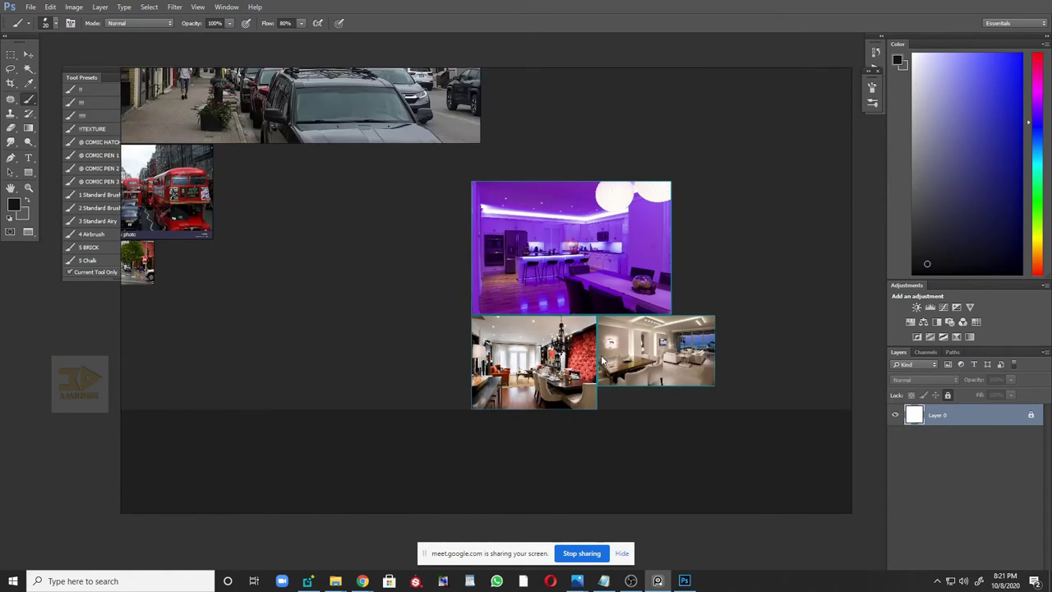
scroll(608, 362, down, 4)
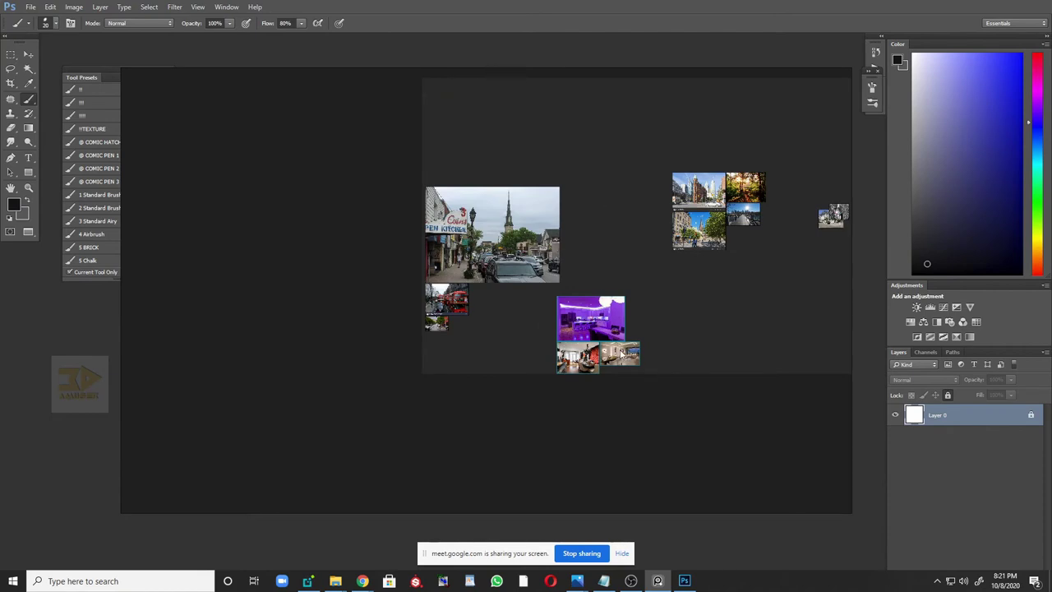
scroll(621, 352, up, 1)
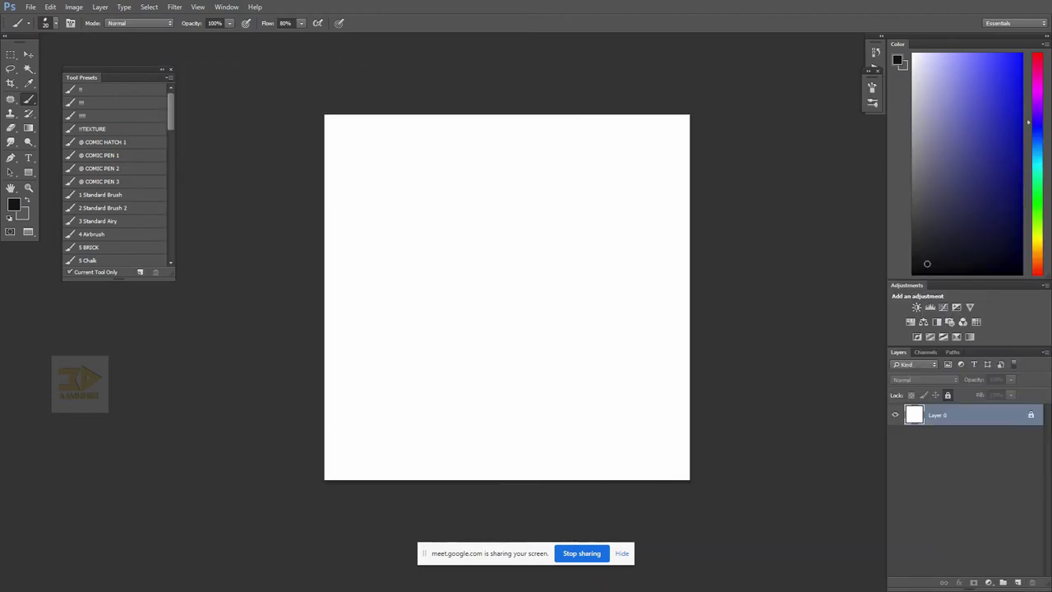
key(super)
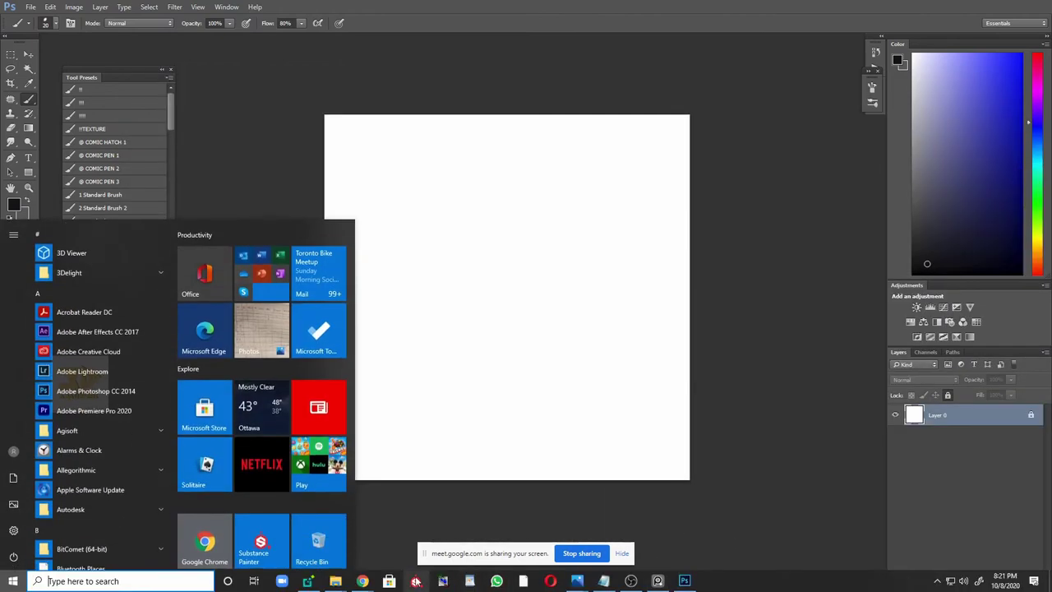
click(606, 583)
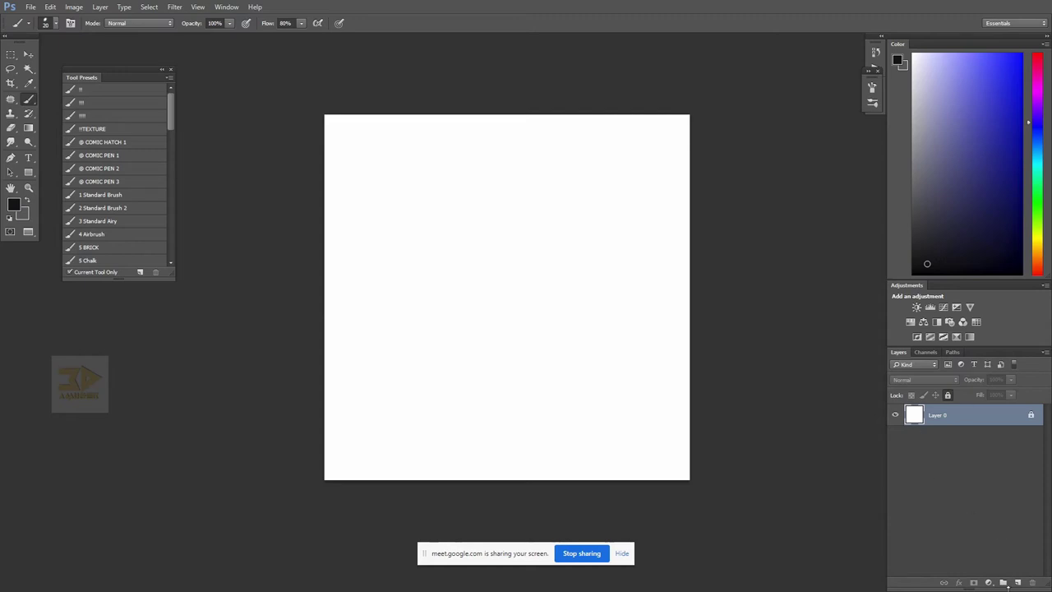
key(super)
click(615, 321)
key(z)
key(ctrl+plus)
drag(568, 286, 488, 263)
key(ctrl+minus)
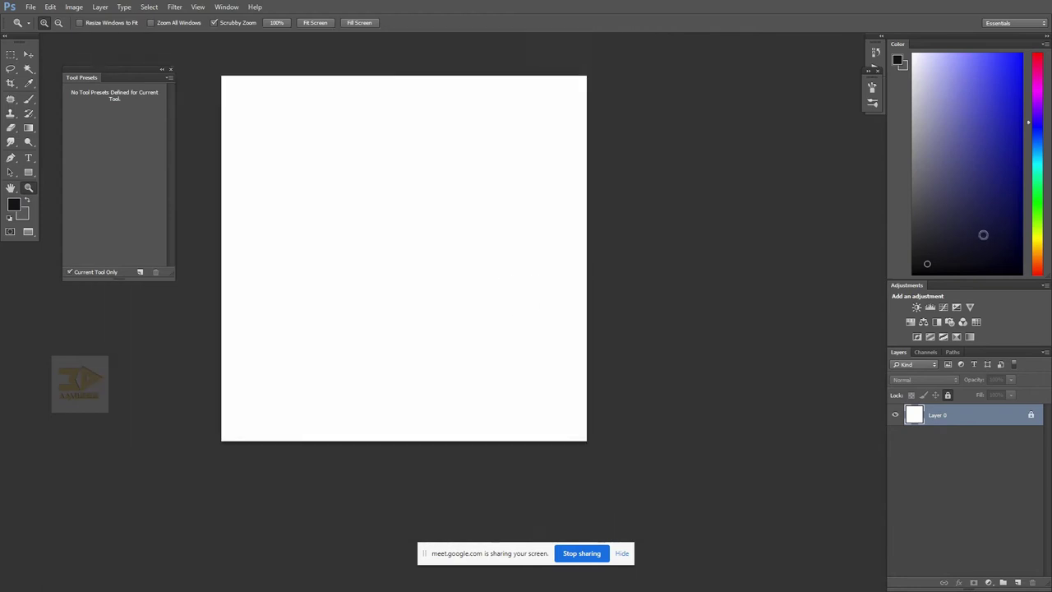
drag(941, 206, 859, 200)
double_click(945, 417)
click(977, 464)
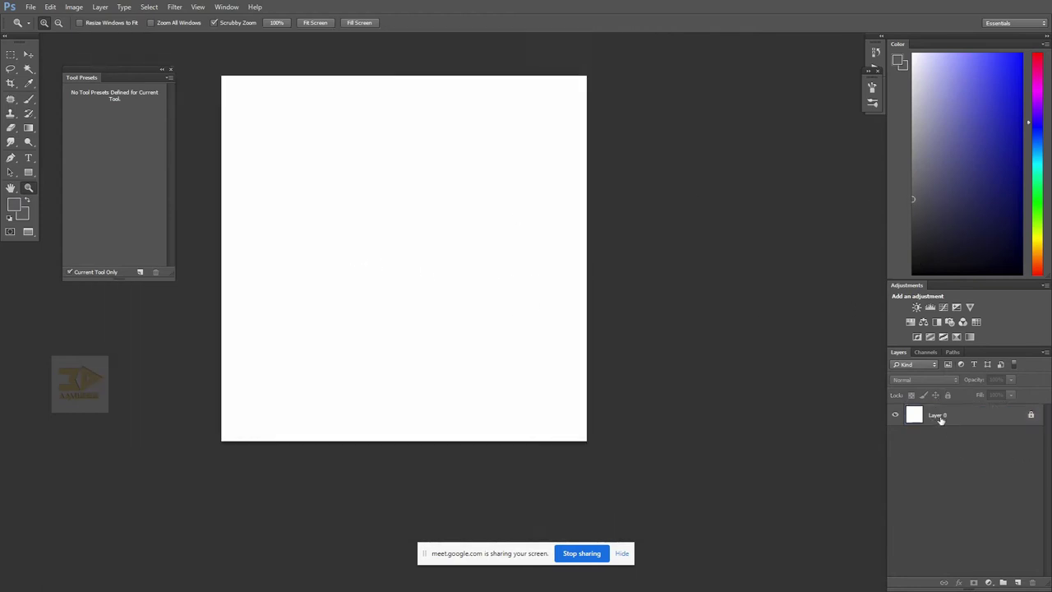
double_click(940, 421)
click(549, 212)
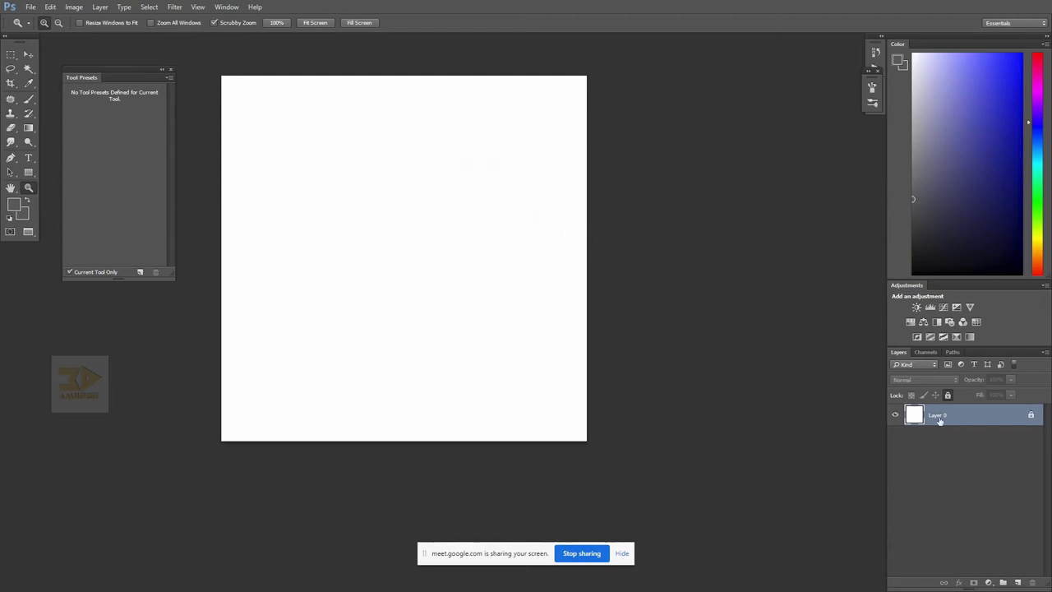
key(Delete)
click(565, 218)
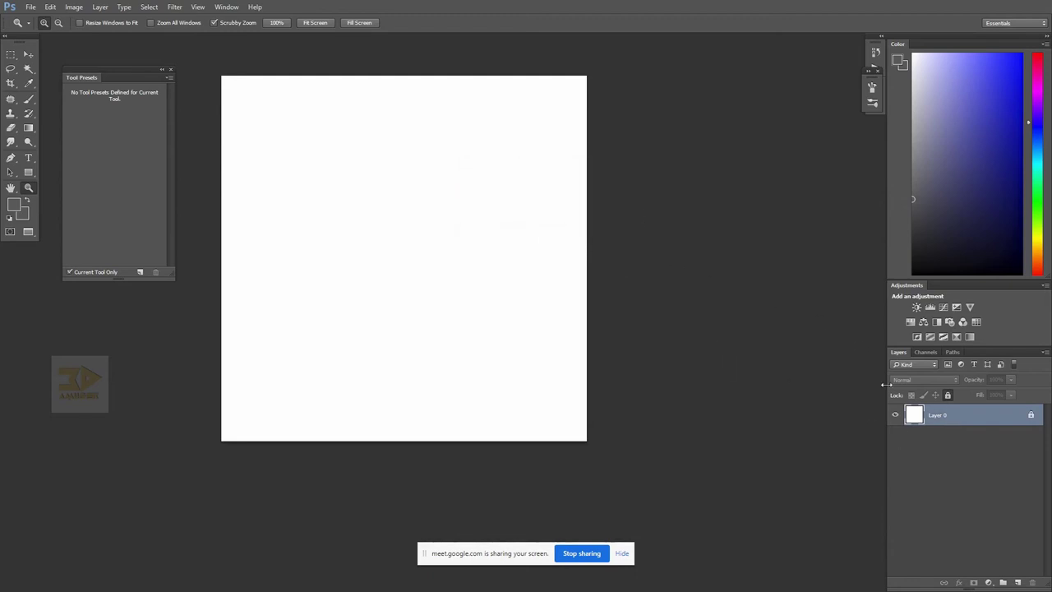
- Unlock Layer 0, fill it with a neutral mid-light grey and lock it again
click(947, 396)
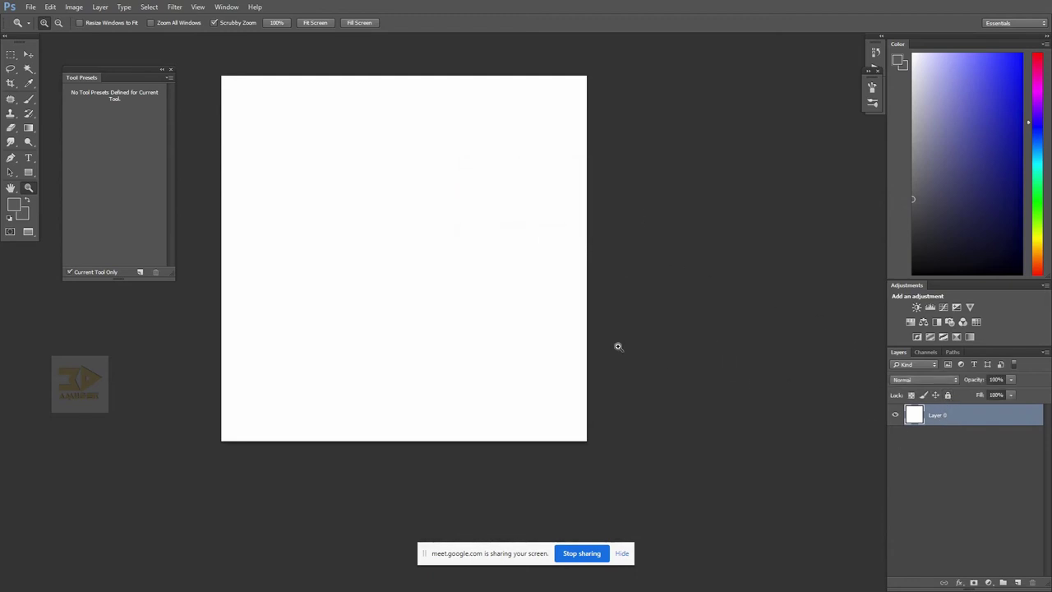
key(Delete)
drag(505, 295, 579, 299)
click(912, 142)
key(alt+BackSpace)
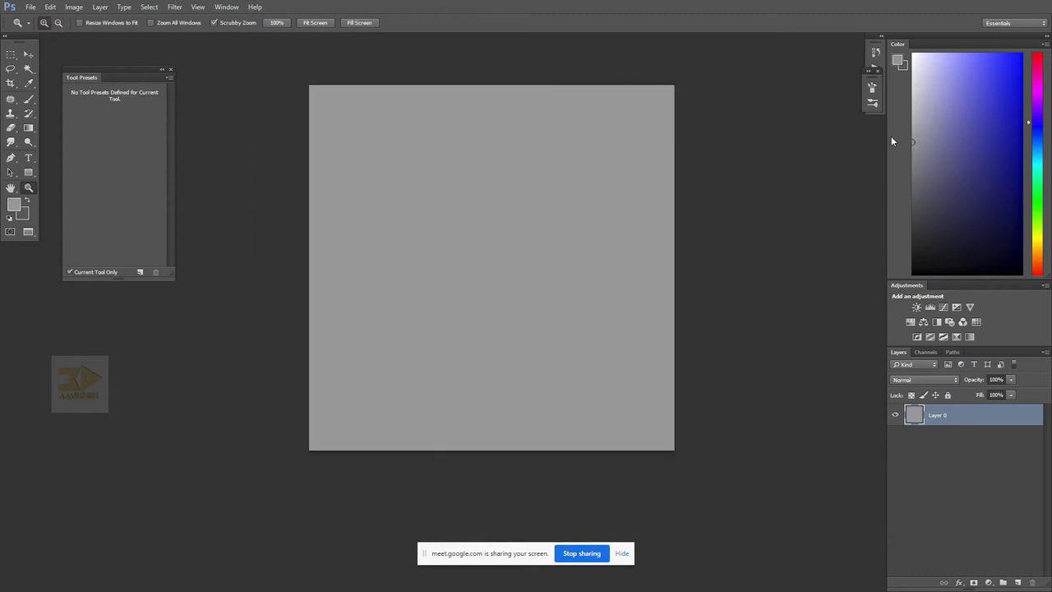
click(947, 395)
- Add a new layer above Layer 0 and make a circular Elliptical Marquee selection slightly below the canvas centre
click(1017, 582)
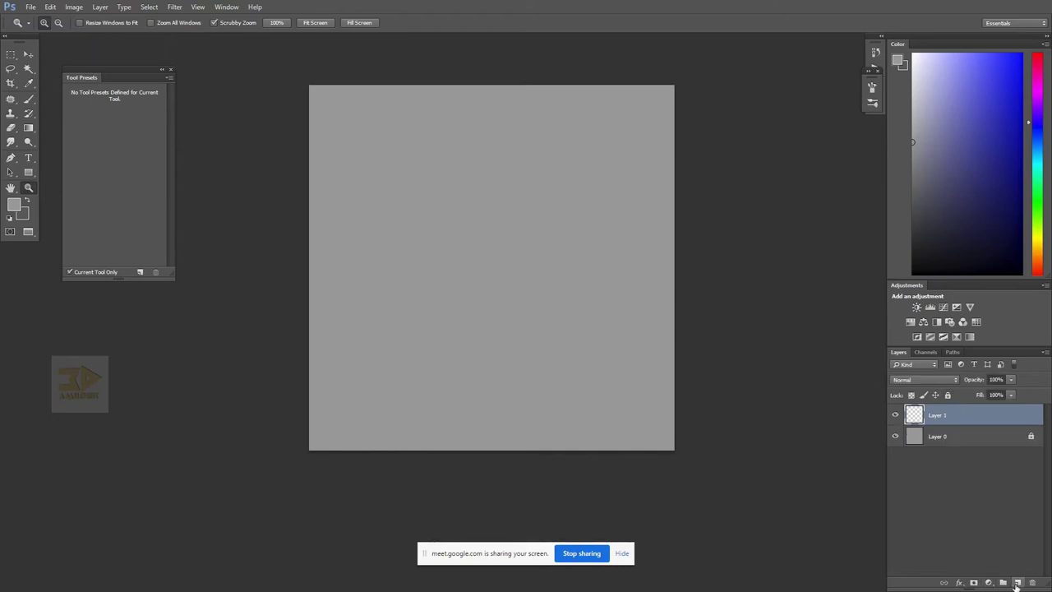
click(12, 56)
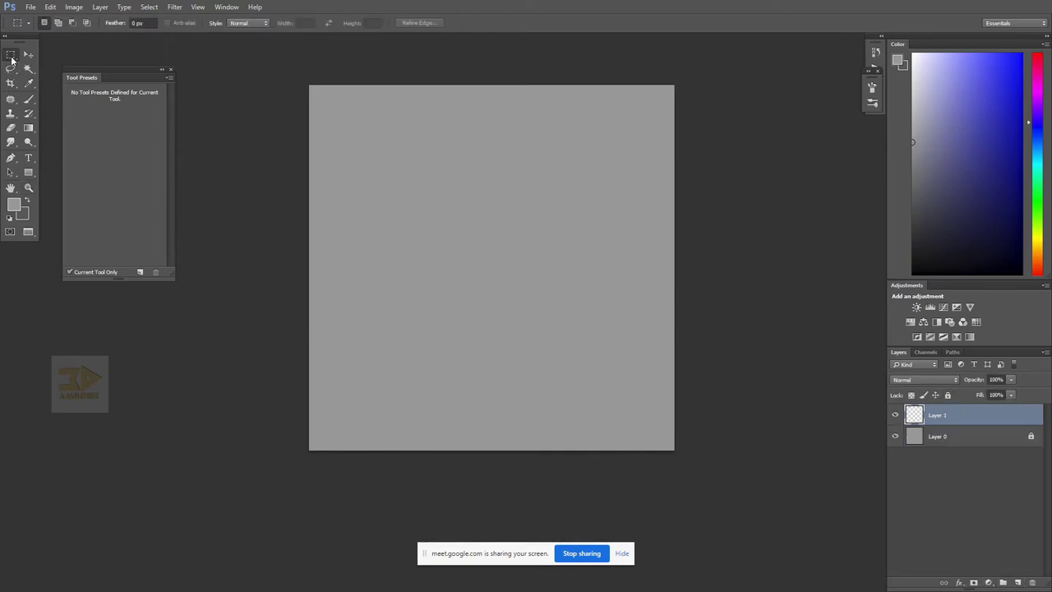
right_click(11, 58)
click(36, 65)
drag(423, 224, 579, 362)
drag(340, 152, 405, 214)
key(ctrl+z)
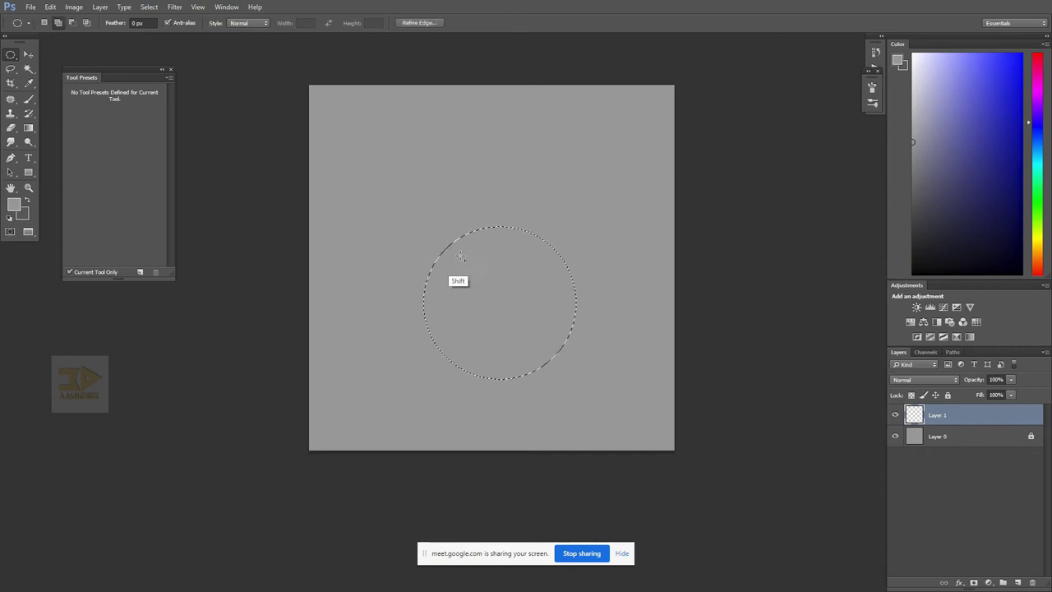
- Fill the circular selection with a grey darker than the background and deselect it
mouse_move(958, 227)
mouse_down()
mouse_move(857, 256)
mouse_move(863, 176)
mouse_move(906, 148)
mouse_move(880, 191)
mouse_move(915, 50)
mouse_move(879, 51)
mouse_move(852, 159)
mouse_move(984, 164)
mouse_move(883, 170)
mouse_move(737, 281)
mouse_move(786, 82)
mouse_move(775, 38)
mouse_move(755, 169)
mouse_move(918, 172)
mouse_up()
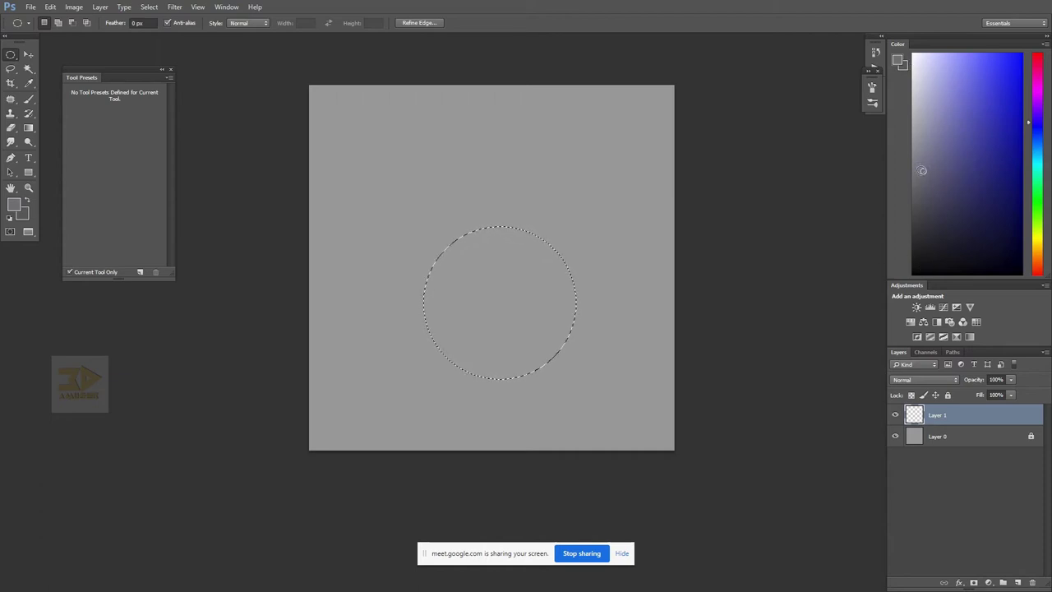
click(907, 169)
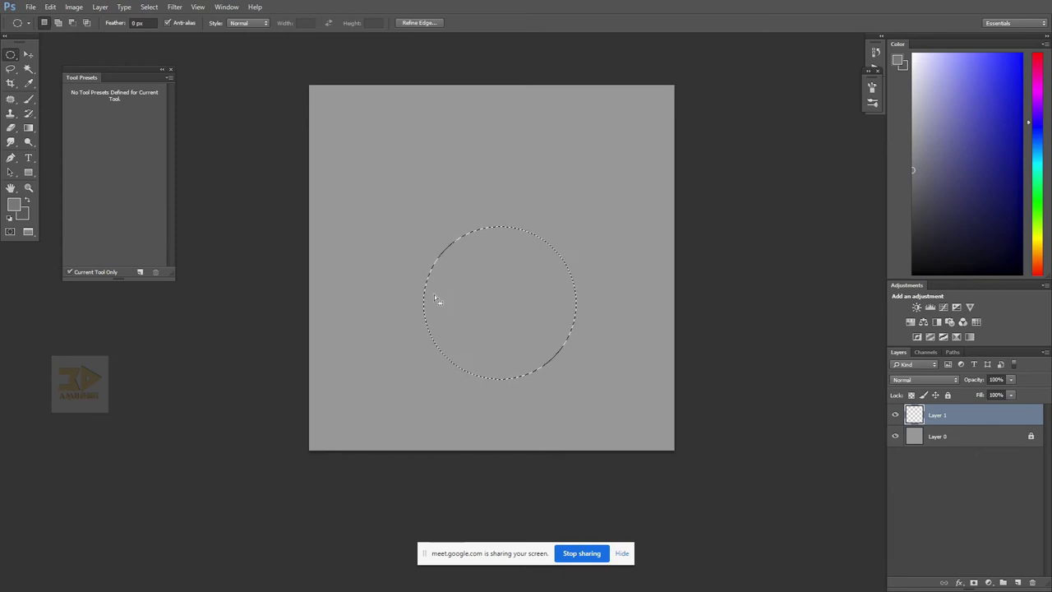
key(alt+BackSpace)
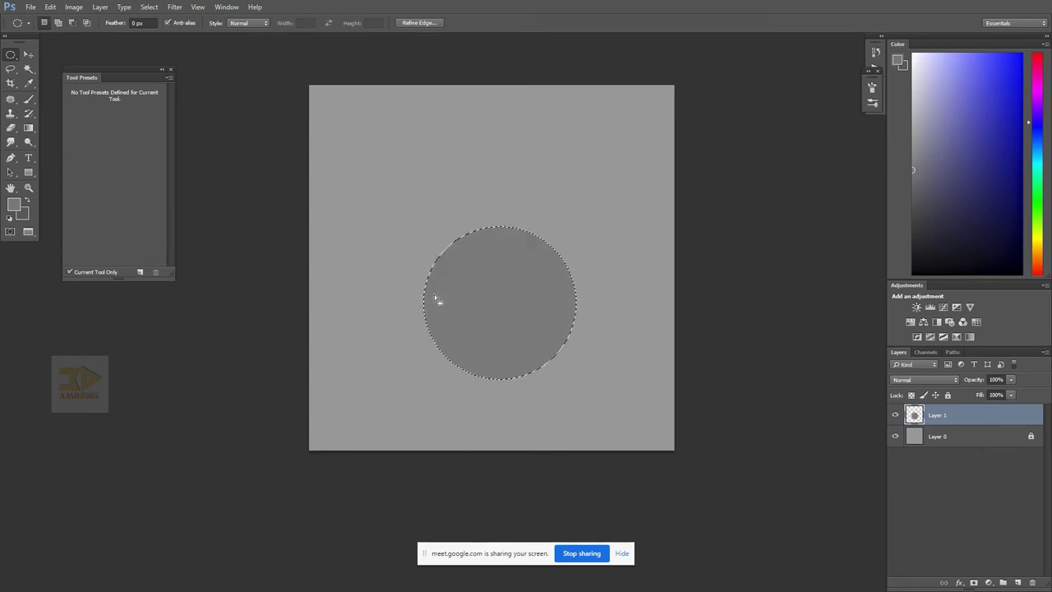
key(ctrl+d)
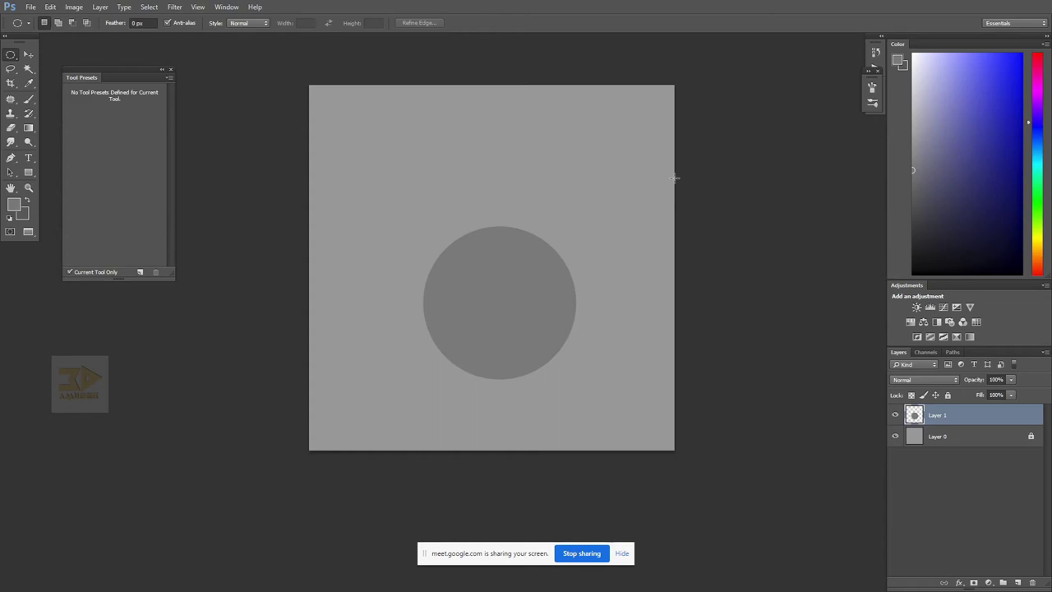
- Add a new layer above the circle and clip it to the circle's layer
key(z)
click(571, 312)
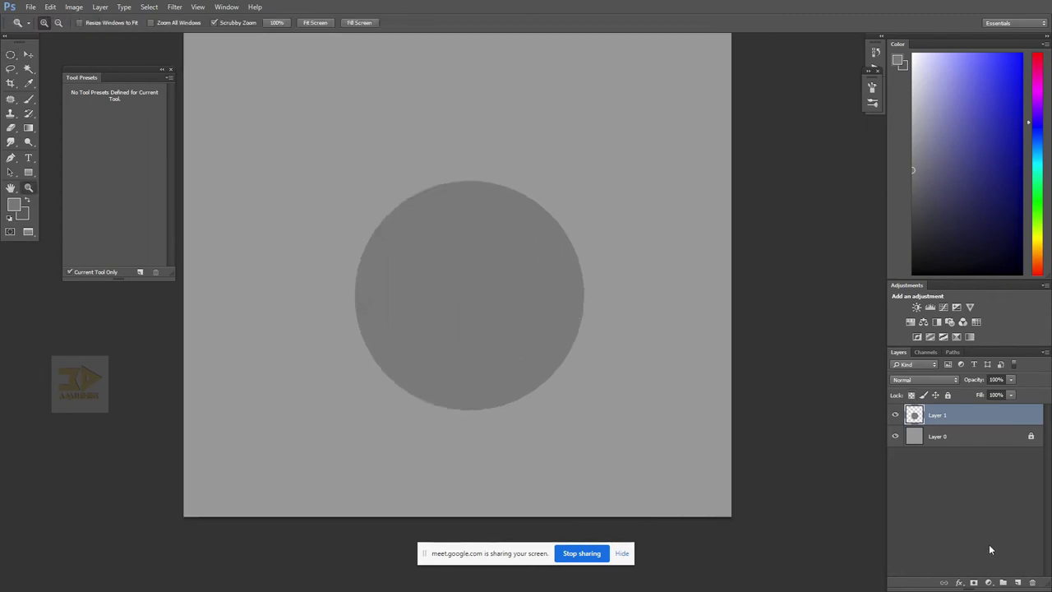
click(1017, 582)
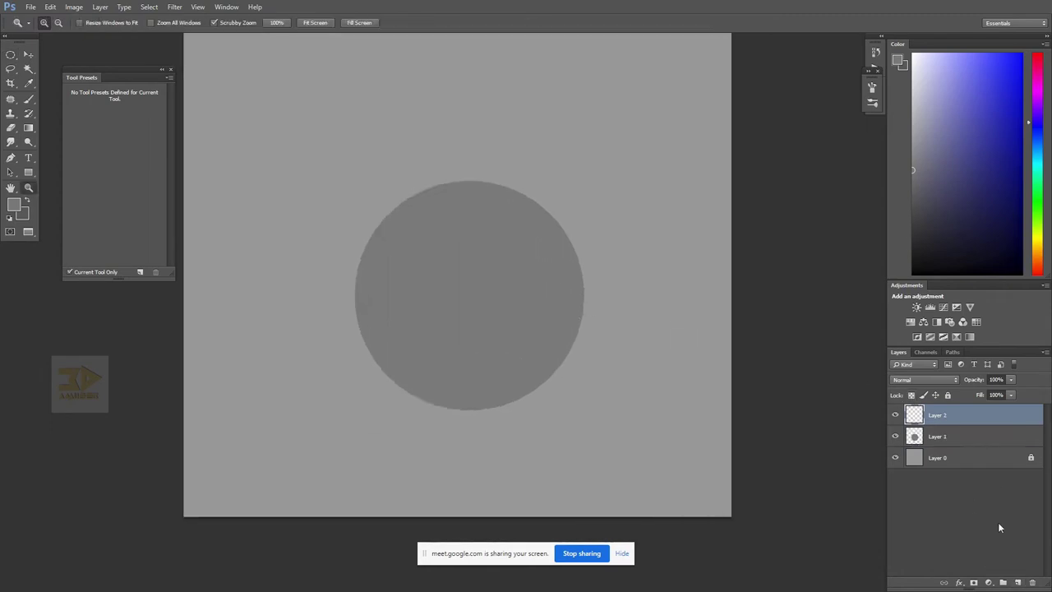
alt+click(988, 424)
- Paint soft white light over the circle's upper-right side with the 4 Airbrush preset at size 600
key(b)
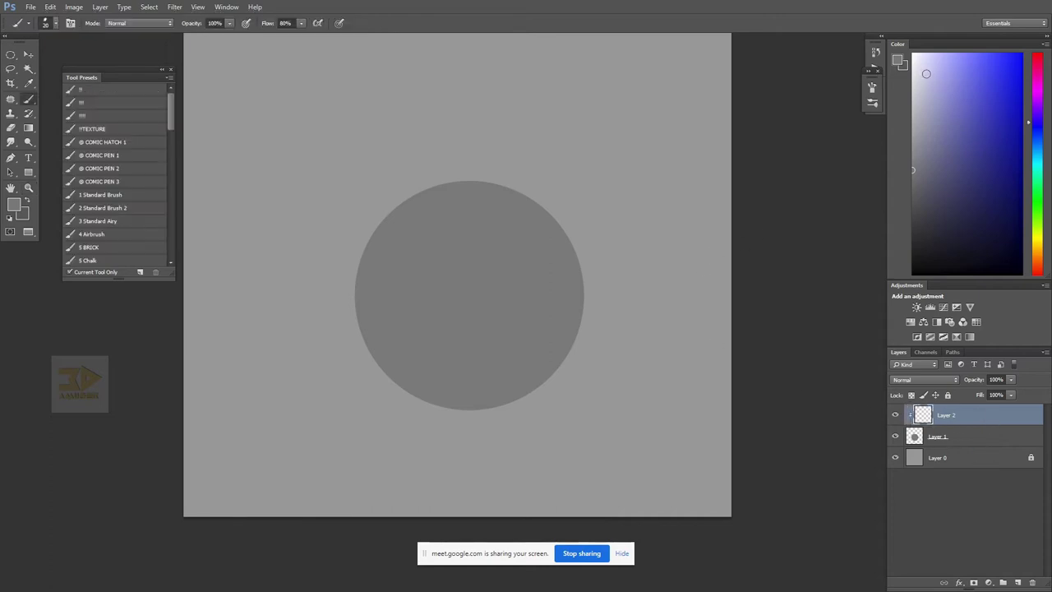
drag(926, 73, 892, 43)
key(z)
alt+click(501, 248)
alt+click(500, 248)
key(b)
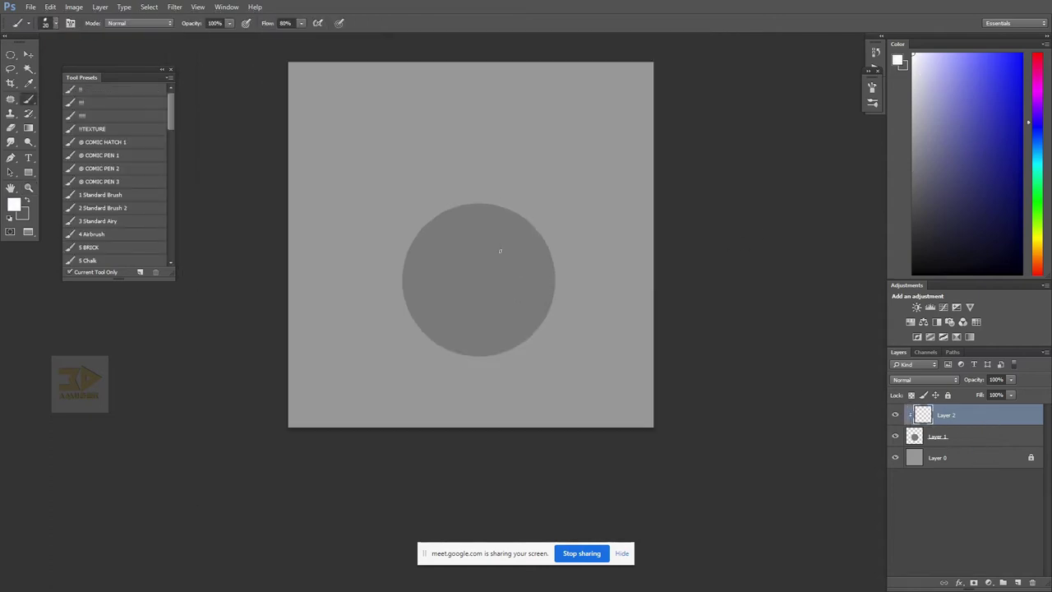
click(112, 235)
mouse_move(528, 234)
mouse_down()
mouse_move(507, 199)
mouse_move(530, 259)
mouse_move(591, 253)
mouse_move(528, 188)
mouse_move(508, 231)
mouse_move(590, 268)
mouse_move(557, 194)
mouse_move(490, 214)
mouse_move(561, 269)
mouse_move(612, 215)
mouse_move(505, 178)
mouse_move(484, 241)
mouse_move(583, 278)
mouse_move(617, 211)
mouse_move(511, 198)
mouse_move(536, 241)
mouse_move(580, 214)
mouse_move(506, 195)
mouse_move(496, 245)
mouse_move(576, 279)
mouse_move(594, 209)
mouse_move(506, 176)
mouse_move(489, 225)
mouse_up()
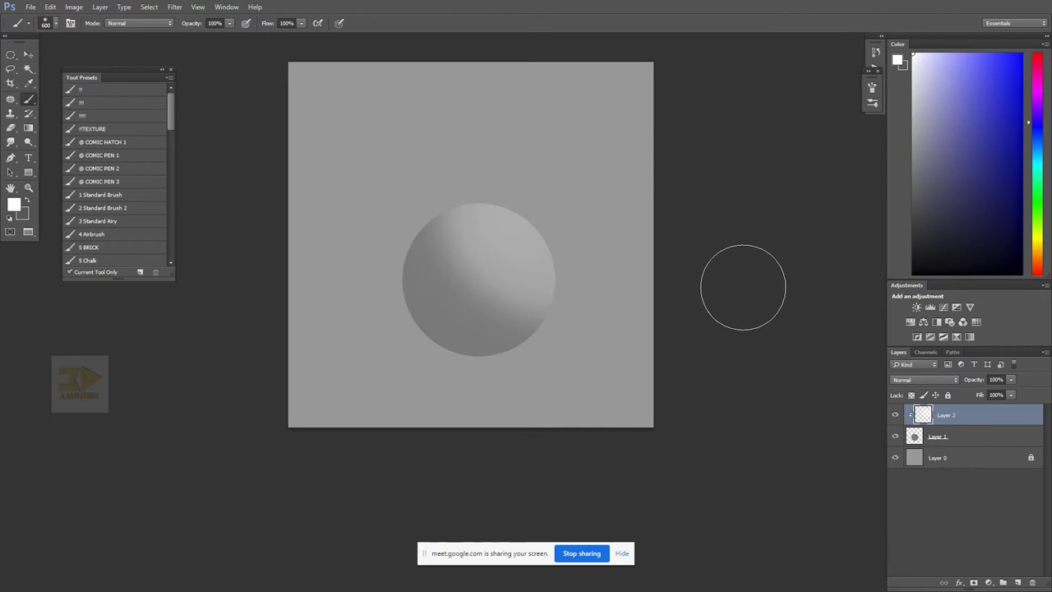
- Brighten the sphere's upper-right area with pure white airbrush strokes, using smaller brush sizes of about 250 to 400
mouse_move(922, 81)
mouse_down()
mouse_move(940, 71)
mouse_move(913, 54)
mouse_up()
key(bracketleft)
key(bracketleft)
mouse_move(511, 221)
mouse_down()
mouse_move(541, 228)
mouse_move(499, 233)
mouse_move(556, 220)
mouse_move(522, 203)
mouse_move(542, 257)
mouse_move(582, 208)
mouse_move(513, 234)
mouse_move(582, 257)
mouse_move(578, 204)
mouse_move(521, 265)
mouse_move(563, 225)
mouse_move(517, 242)
mouse_up()
key(bracketleft)
key(bracketright)
key(bracketright)
key(bracketleft)
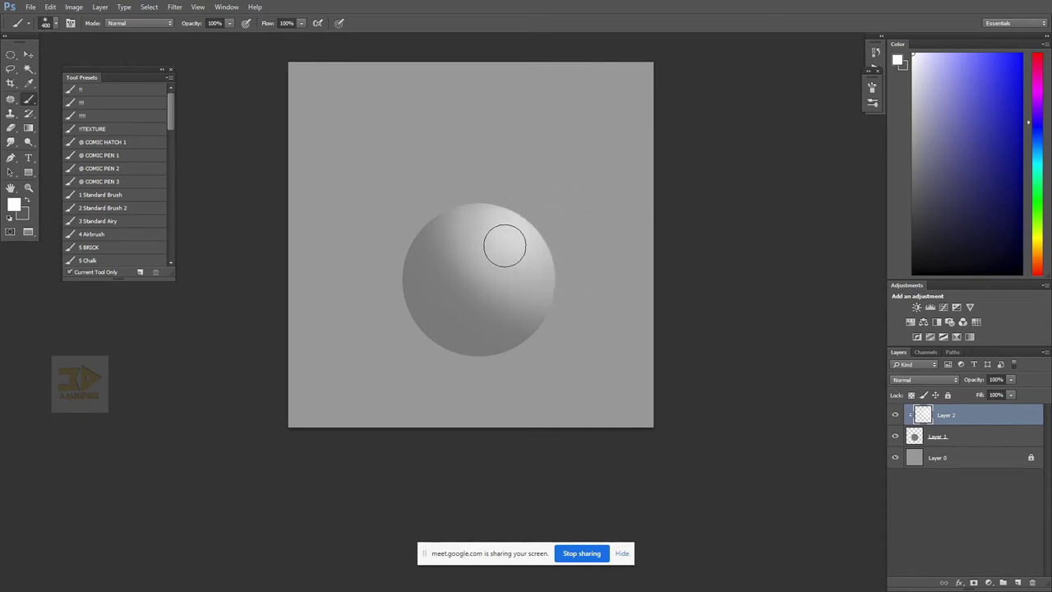
key(bracketleft)
key(bracketleft)
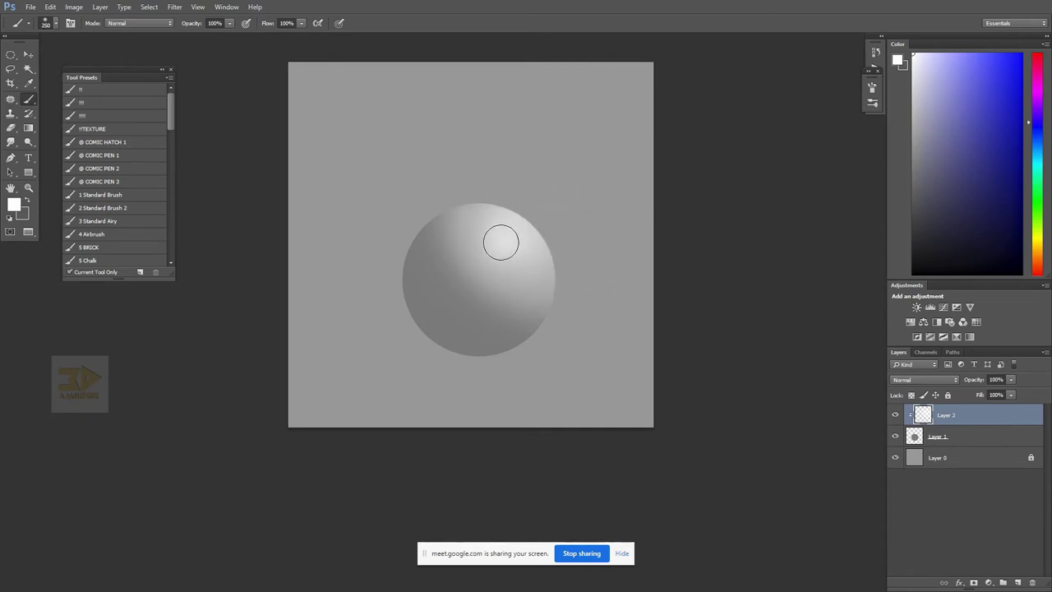
key(bracketright)
key(bracketright)
key(bracketright)
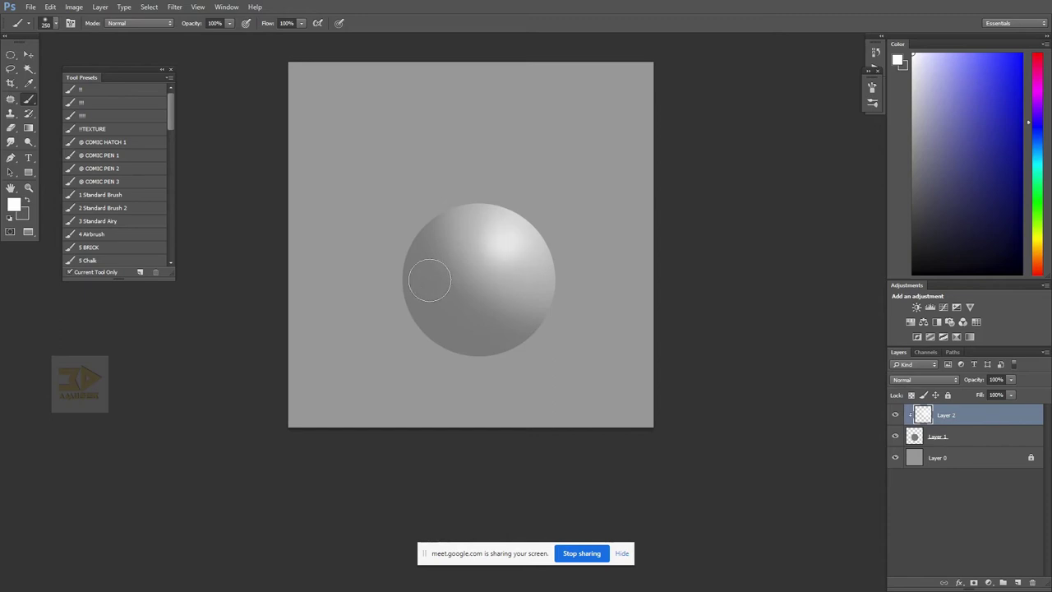
- Reduce the airbrush to size 70 and paint a small bright highlight spot within the sphere's lit area
key(bracketleft)
key(bracketleft)
key(bracketleft)
key(bracketleft)
key(bracketleft)
key(bracketleft)
key(bracketleft)
key(bracketleft)
key(bracketleft)
key(bracketleft)
key(bracketleft)
- Add a clipped layer directly above Layer 1, beneath the highlight layer
click(997, 435)
click(1017, 582)
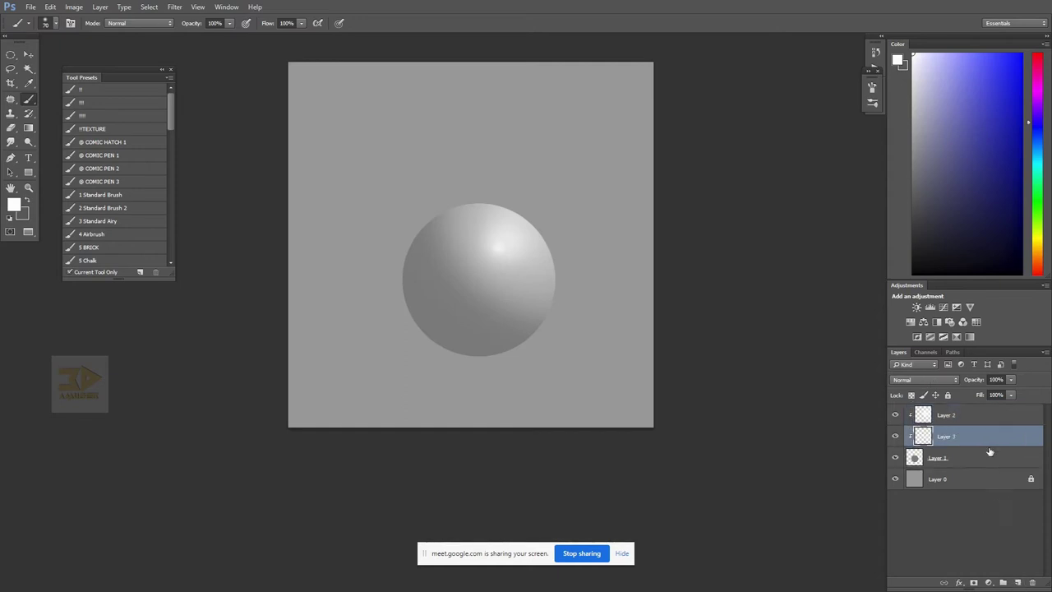
mouse_move(957, 437)
mouse_down()
mouse_move(963, 411)
mouse_move(969, 437)
mouse_up()
- Airbrush soft black shading along the sphere's lower-left side with the brush enlarged to size 700
click(906, 267)
drag(906, 267, 890, 284)
key(bracketright)
key(bracketright)
key(bracketright)
key(bracketright)
key(bracketright)
key(bracketright)
key(bracketright)
key(bracketright)
key(bracketright)
key(bracketright)
mouse_move(399, 337)
mouse_down()
mouse_move(512, 370)
mouse_move(582, 361)
mouse_move(473, 365)
mouse_move(364, 304)
mouse_move(383, 233)
mouse_move(394, 297)
mouse_move(481, 361)
mouse_move(533, 368)
mouse_move(393, 347)
mouse_move(357, 289)
mouse_move(427, 171)
mouse_move(386, 220)
mouse_move(384, 267)
mouse_move(415, 317)
mouse_move(478, 371)
mouse_move(587, 401)
mouse_move(486, 391)
mouse_move(401, 311)
mouse_move(416, 209)
mouse_move(417, 265)
mouse_move(462, 318)
mouse_move(535, 362)
mouse_up()
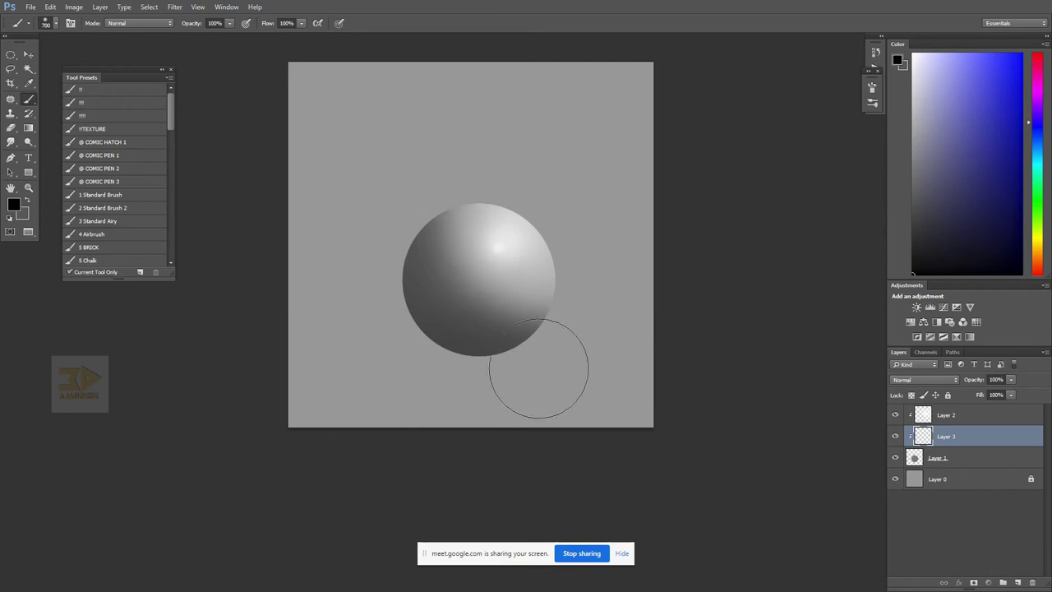
- Deepen the black shading around the sphere's left side and bottom edge, varying the airbrush size
mouse_move(392, 219)
mouse_down()
mouse_move(432, 289)
mouse_move(534, 353)
mouse_move(623, 349)
mouse_move(509, 333)
mouse_move(450, 259)
mouse_move(435, 199)
mouse_move(413, 296)
mouse_move(639, 348)
mouse_up()
key(bracketleft)
key(bracketleft)
key(bracketleft)
mouse_move(539, 354)
mouse_down()
mouse_move(375, 341)
mouse_move(558, 373)
mouse_move(335, 300)
mouse_move(433, 360)
mouse_move(611, 371)
mouse_move(349, 318)
mouse_move(477, 362)
mouse_up()
key(bracketright)
key(bracketright)
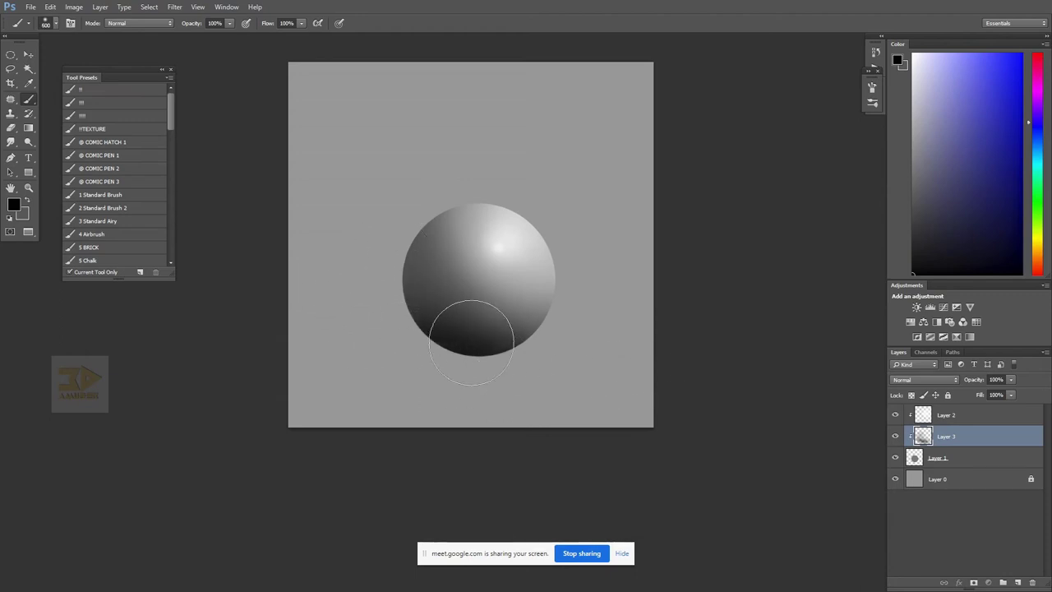
- Compare the sphere with and without its shadow and highlight layers by toggling Layer 3 and Layer 2 visibility
key(z)
alt+click(755, 317)
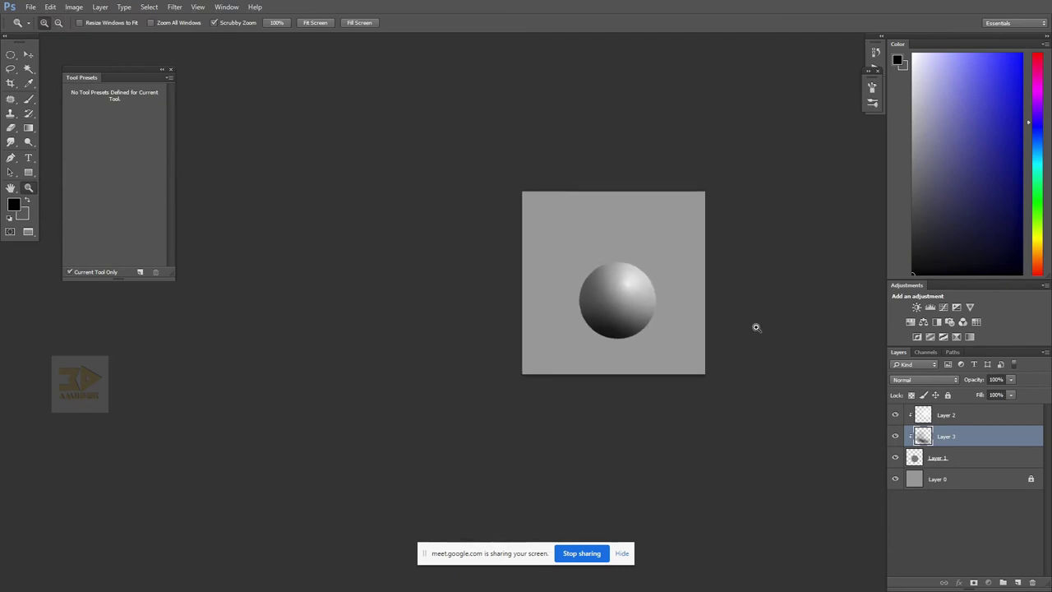
click(895, 435)
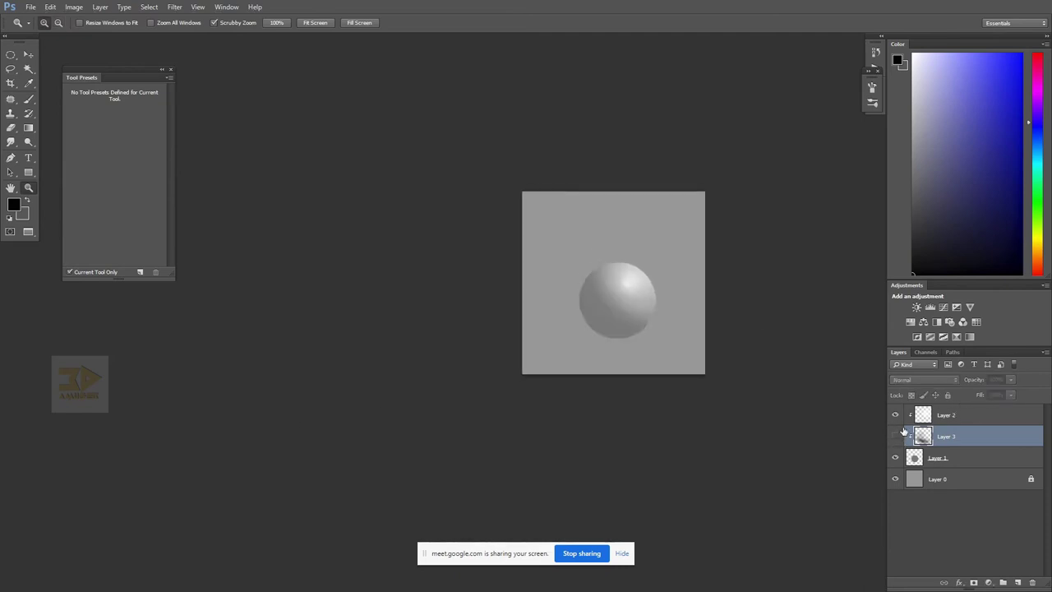
click(894, 415)
click(895, 435)
click(895, 414)
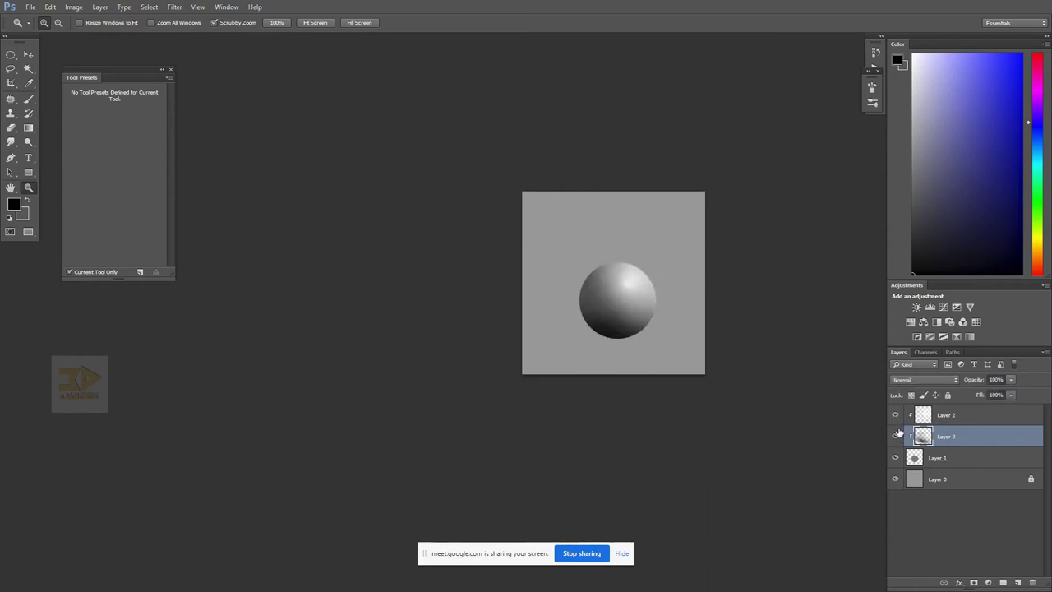
click(728, 320)
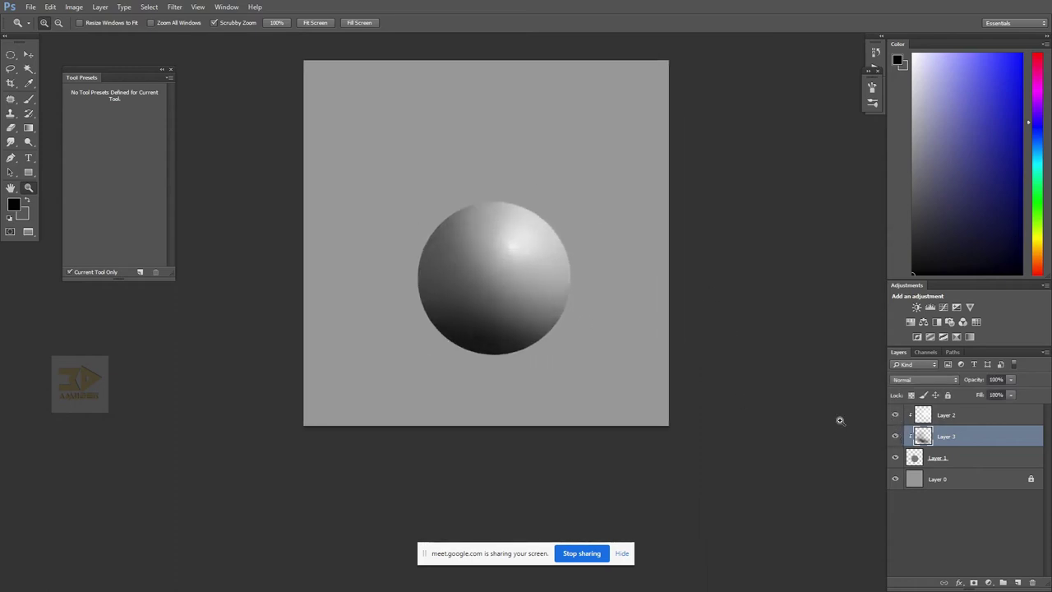
- Add a new layer between the sphere's base Layer 1 and the background Layer 0
click(963, 456)
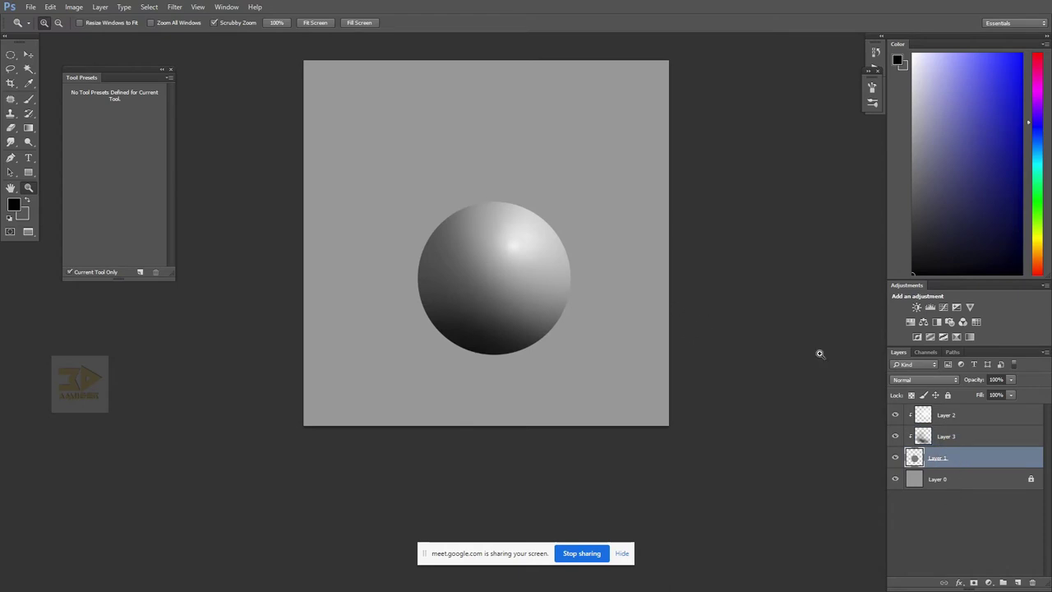
click(956, 419)
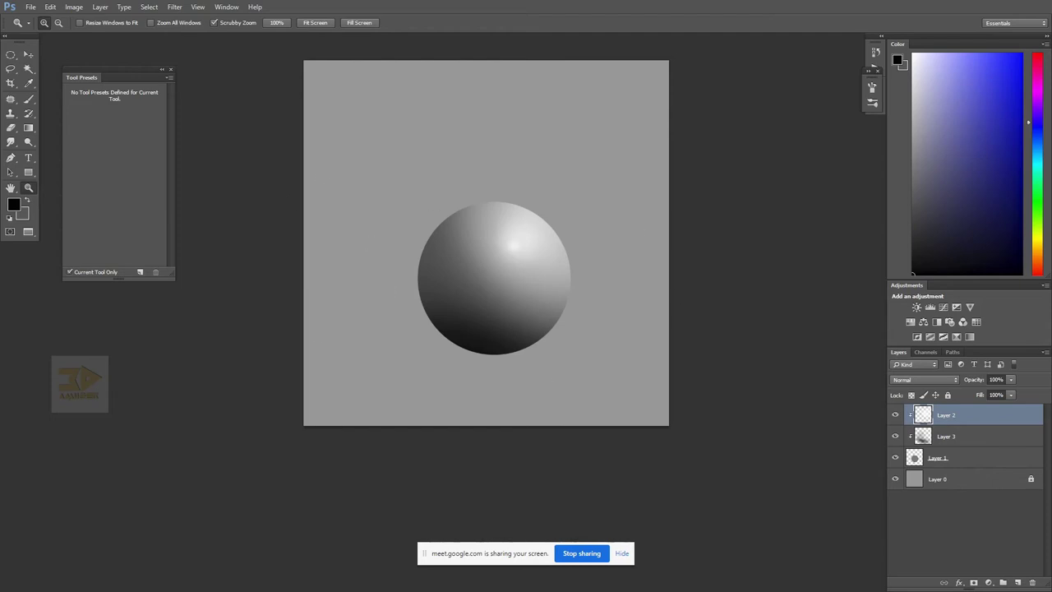
click(981, 465)
click(986, 480)
click(1017, 582)
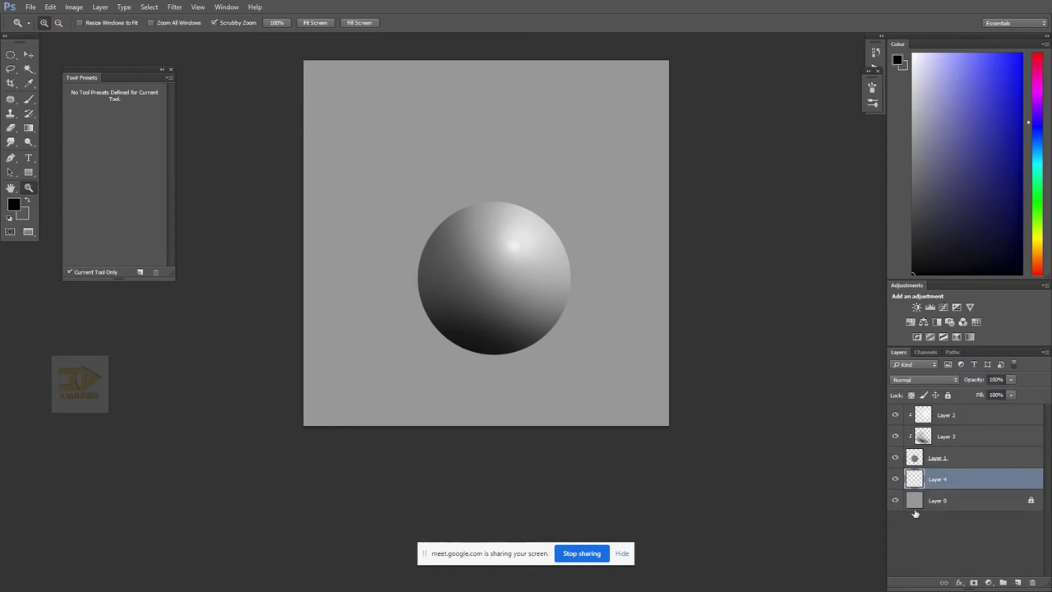
- Make a thin, flat elliptical selection extending left from the sphere's base, fill it with black and deselect
key(m)
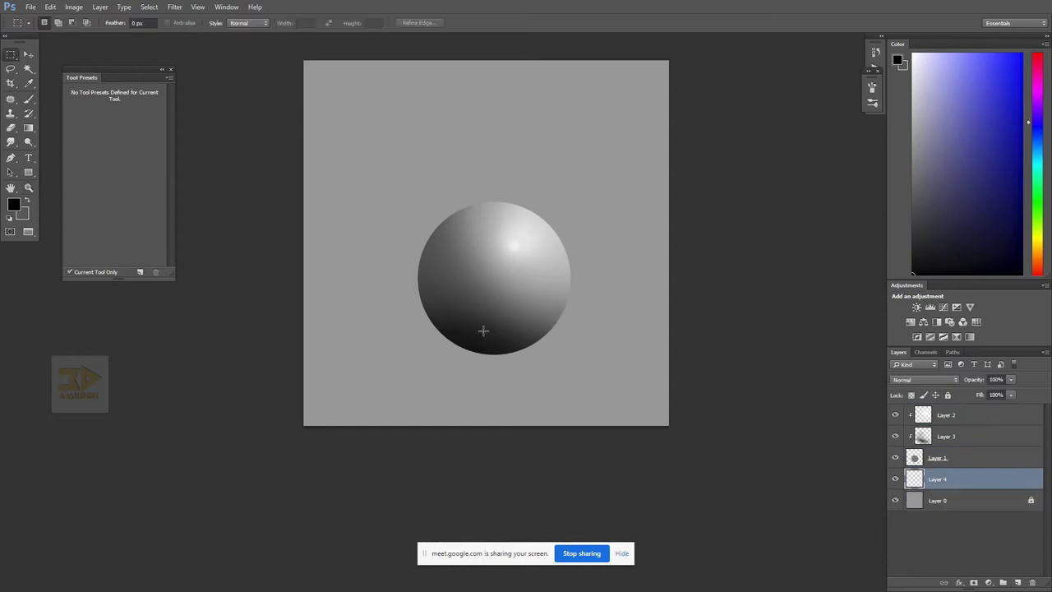
drag(352, 340, 503, 353)
click(559, 346)
click(7, 60)
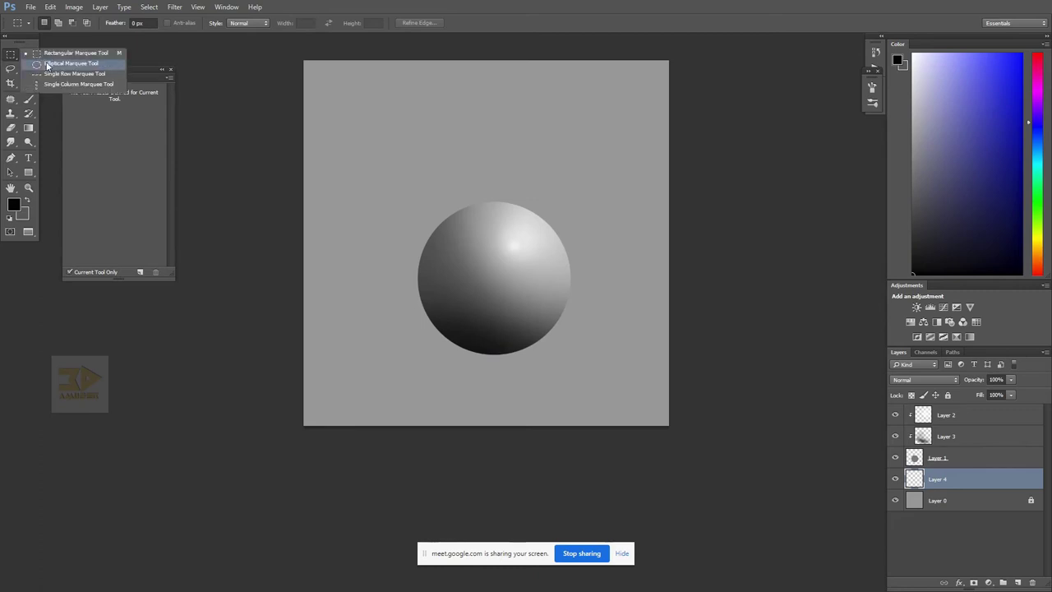
click(48, 66)
drag(497, 352, 326, 355)
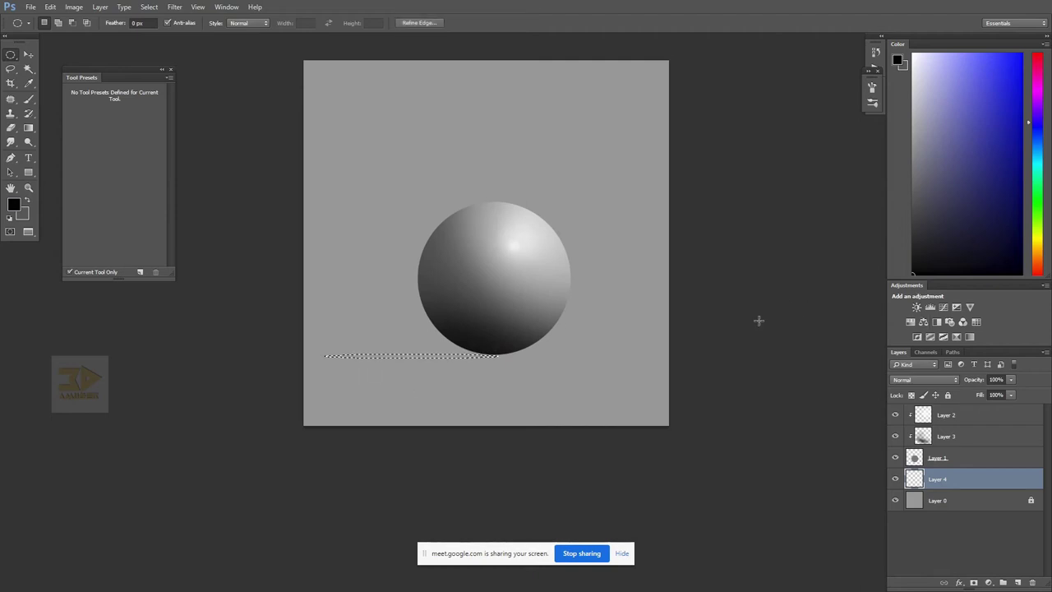
key(alt+BackSpace)
key(ctrl+d)
- Fade the outer left end of the black cast shadow with the Eraser at size 100
key(z)
alt+click(707, 367)
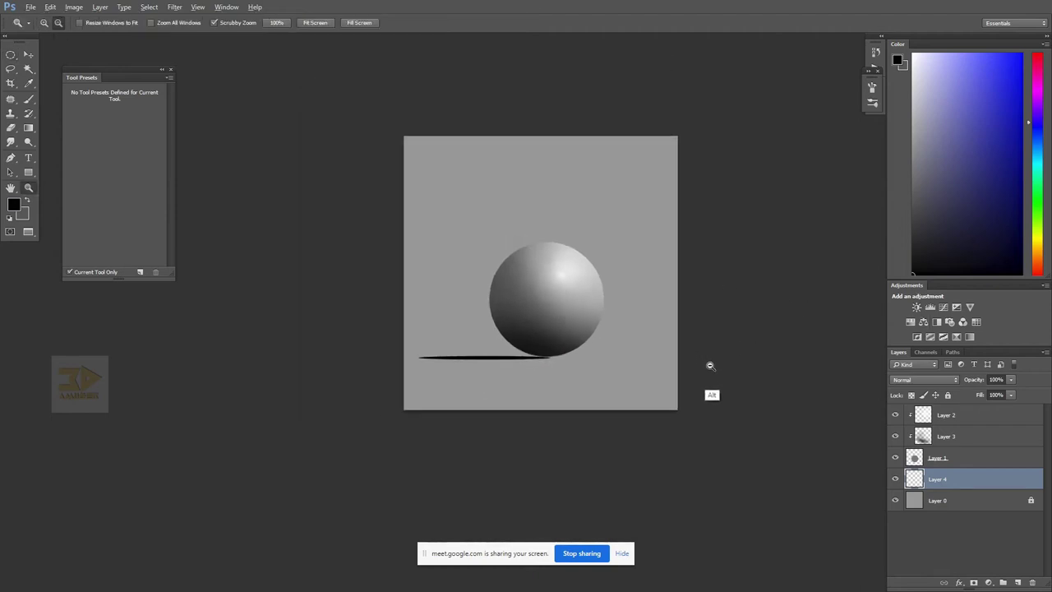
alt+click(710, 367)
click(719, 368)
click(717, 365)
key(v)
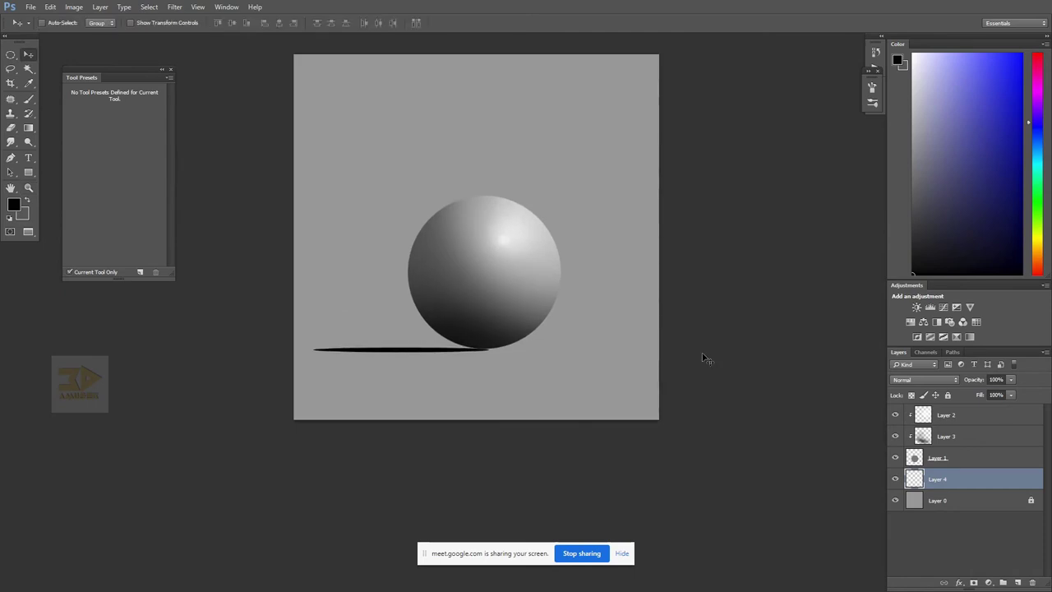
key(z)
alt+click(769, 274)
alt+click(767, 279)
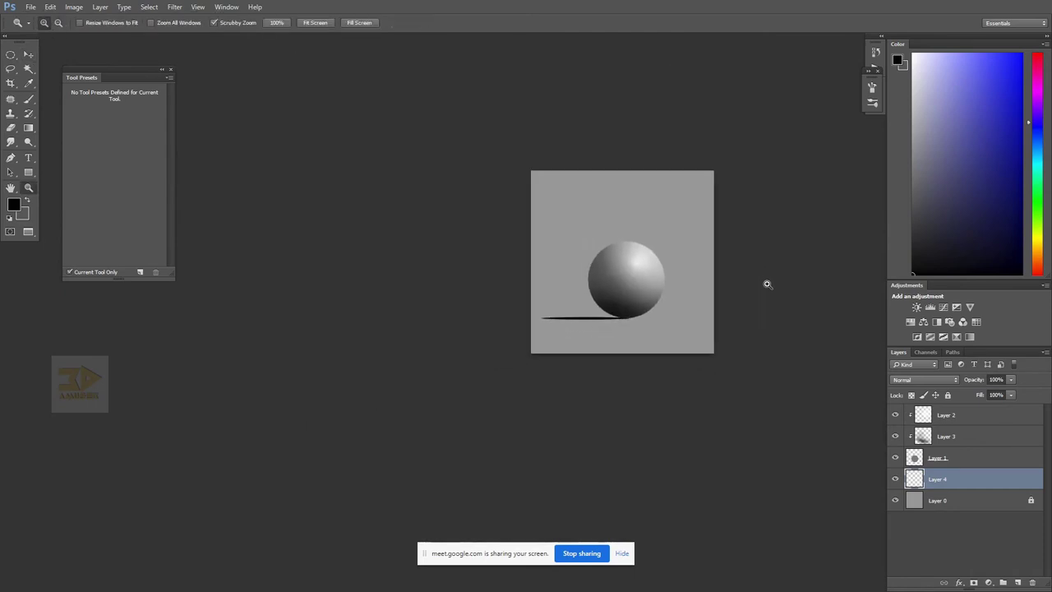
click(684, 252)
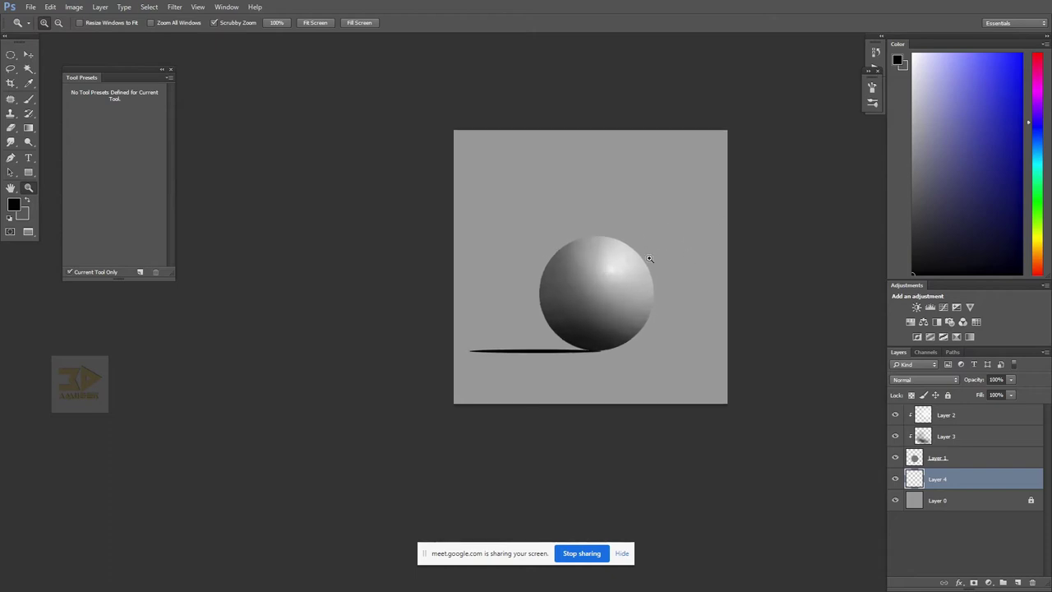
key(e)
mouse_move(570, 364)
mouse_down()
mouse_move(479, 352)
mouse_move(591, 370)
mouse_move(426, 343)
mouse_move(568, 370)
mouse_move(445, 337)
mouse_move(550, 354)
mouse_move(462, 342)
mouse_move(588, 374)
mouse_move(500, 356)
mouse_move(609, 366)
mouse_move(400, 348)
mouse_up()
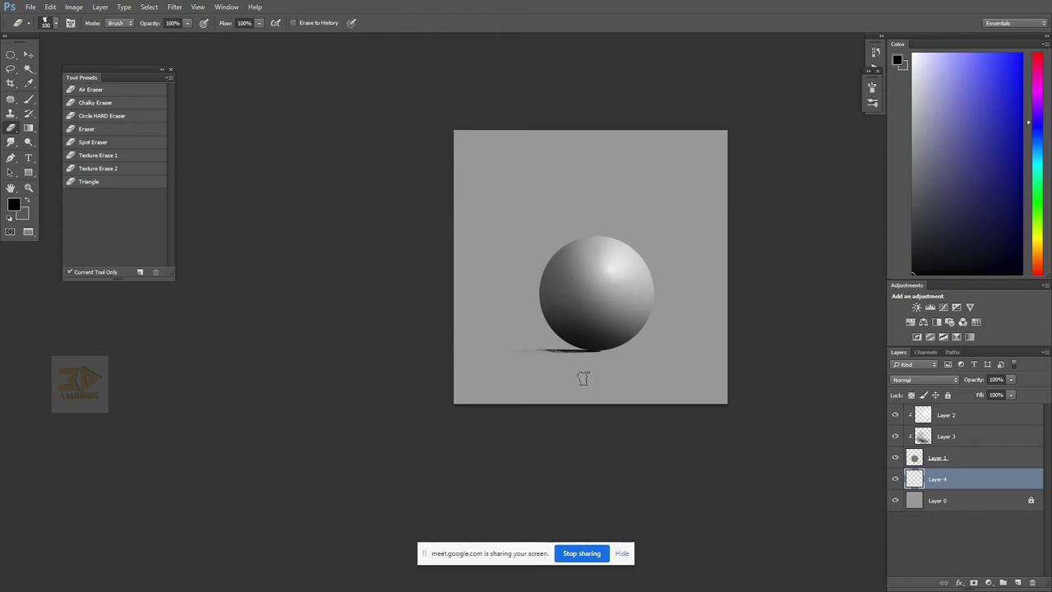
key(z)
alt+click(731, 372)
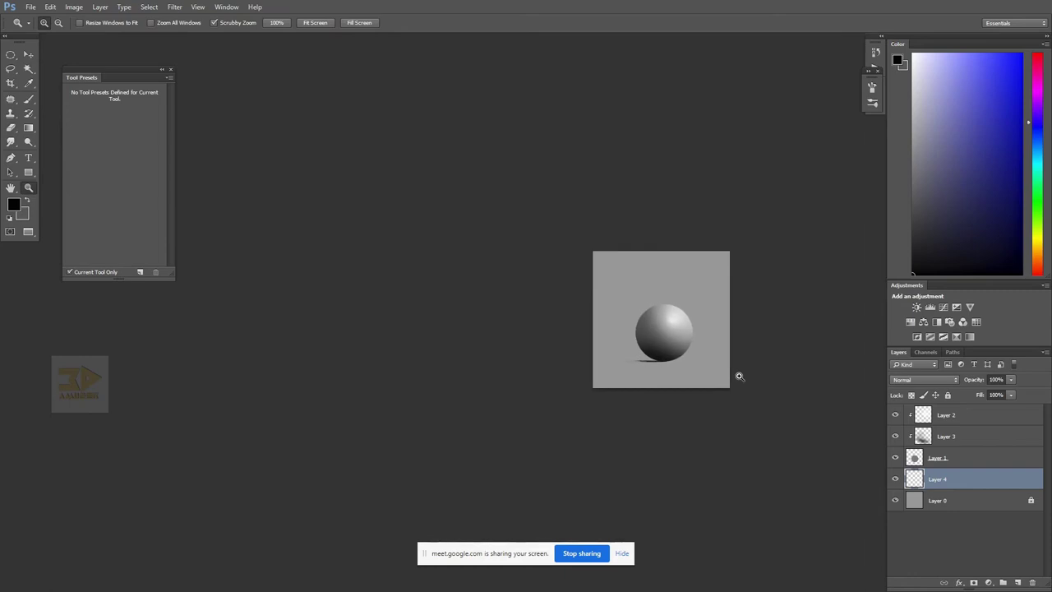
click(656, 325)
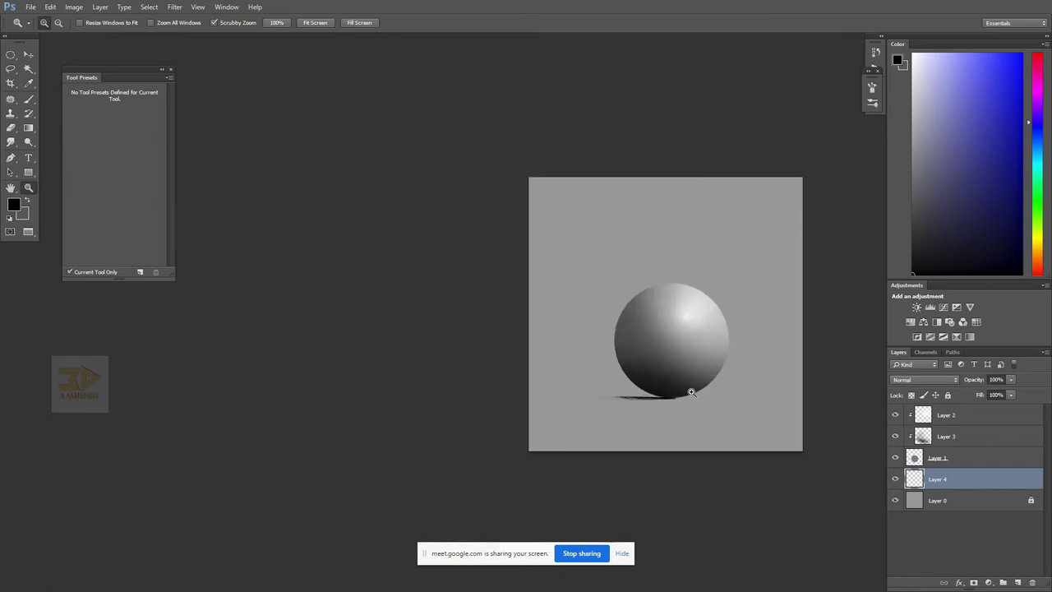
drag(798, 385, 680, 362)
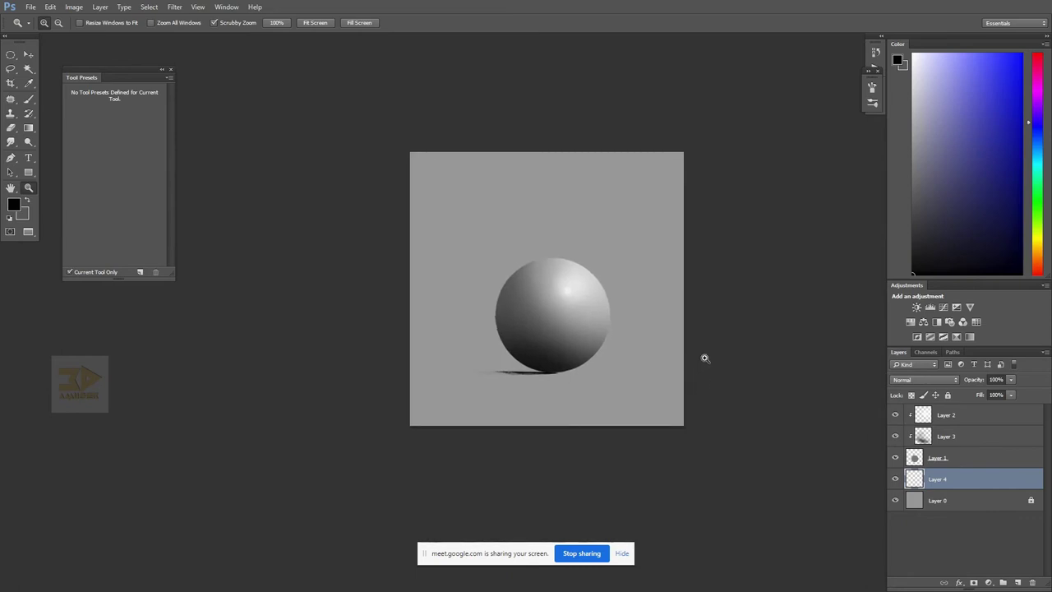
click(978, 416)
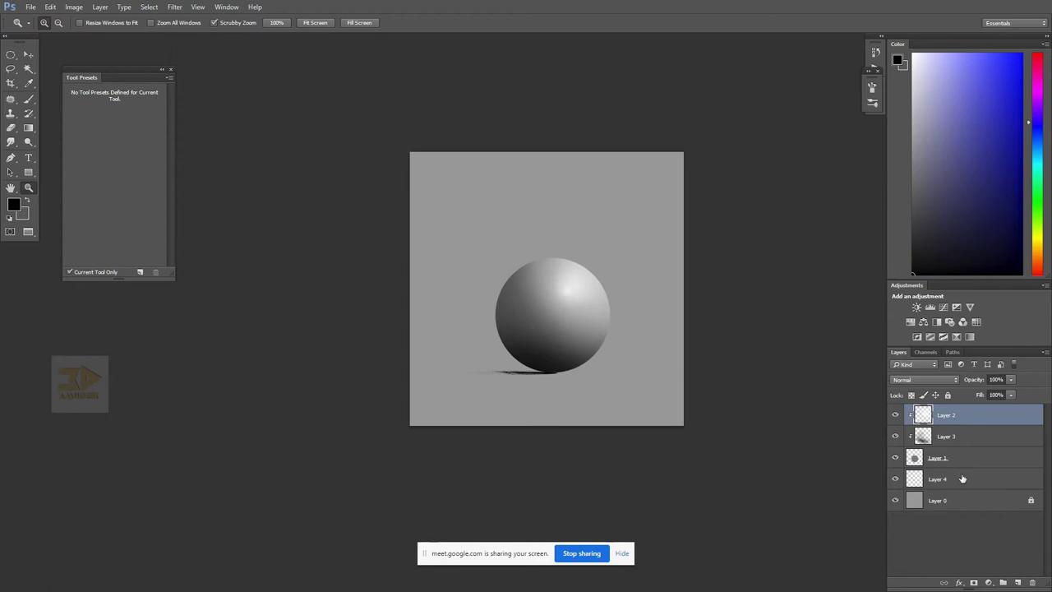
click(962, 478)
click(960, 420)
click(572, 361)
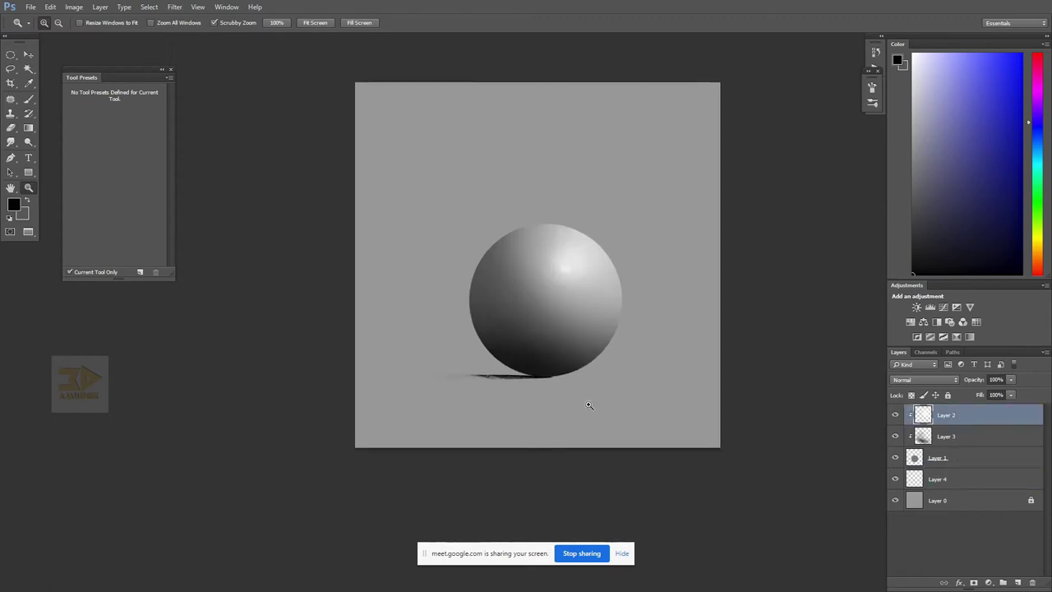
- Switch to the image reference board and zoom in on the labelled sphere lighting diagram
key(alt+Tab)
drag(428, 252, 332, 244)
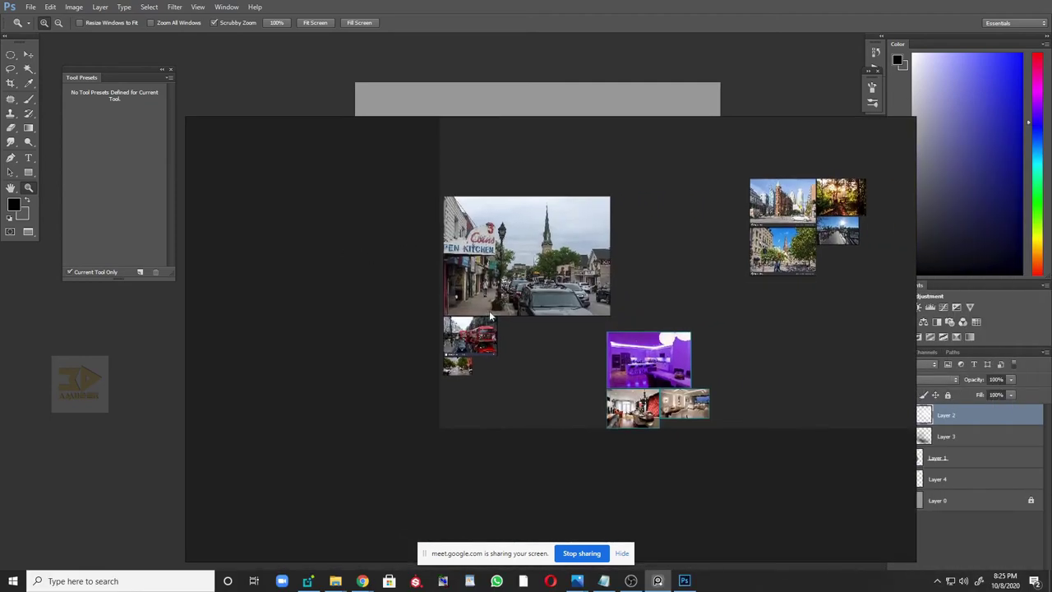
scroll(546, 306, down, 3)
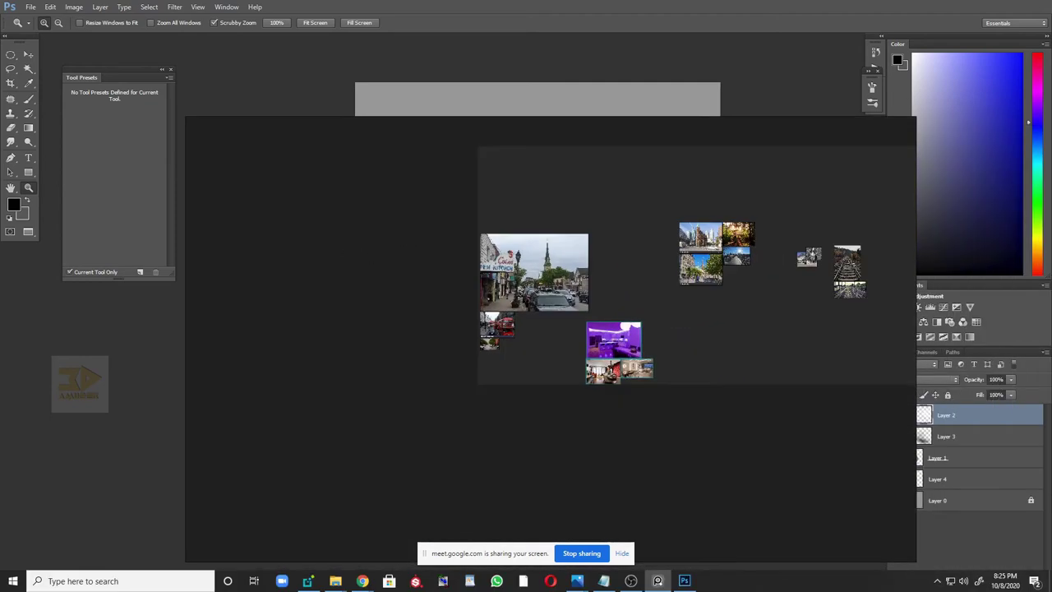
drag(1051, 316, 283, 339)
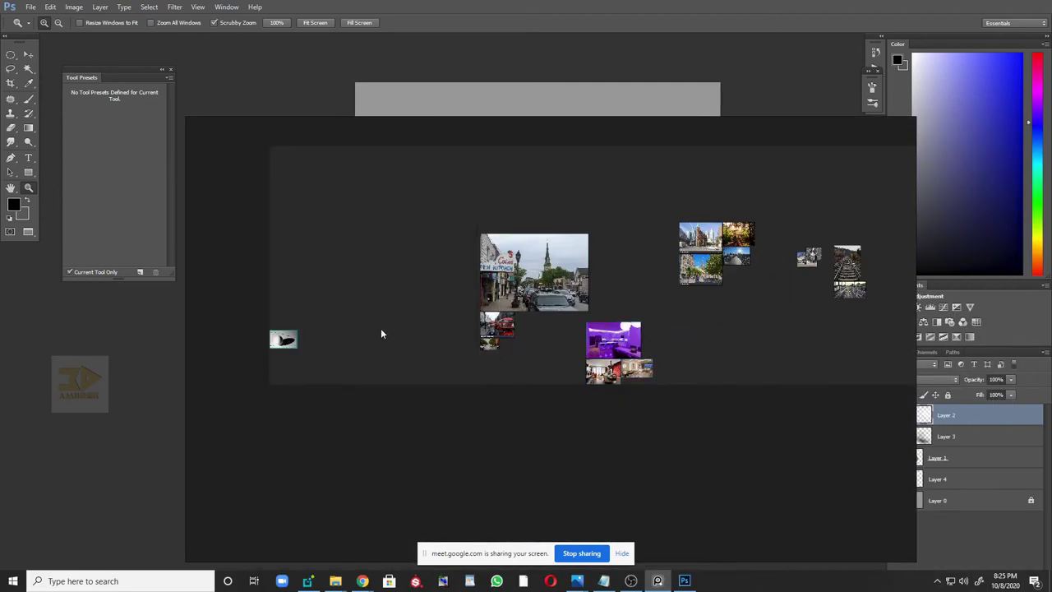
scroll(435, 318, up, 10)
drag(381, 333, 533, 343)
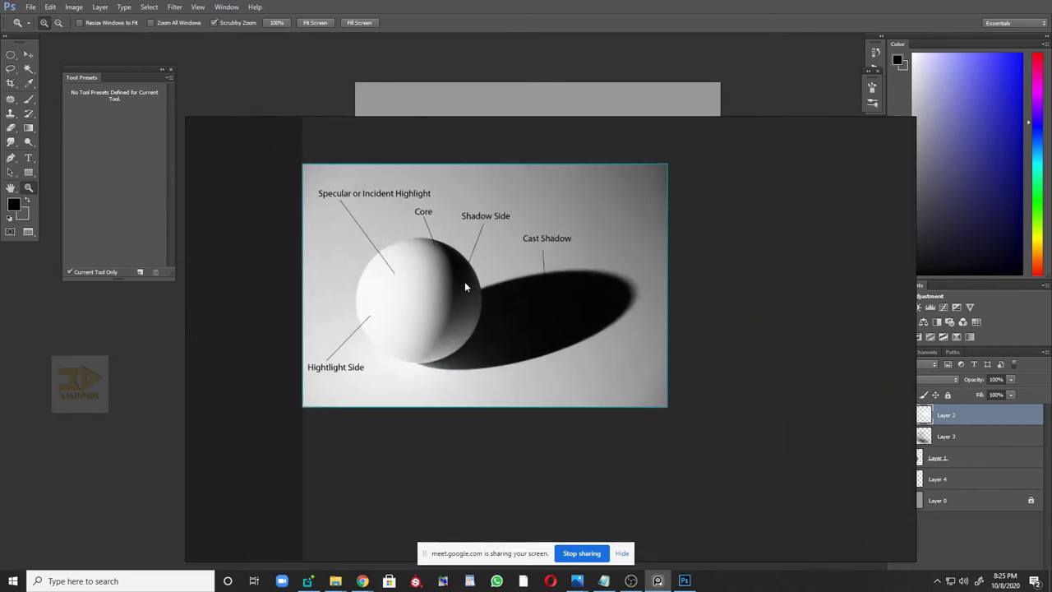
drag(464, 282, 472, 286)
scroll(403, 246, up, 2)
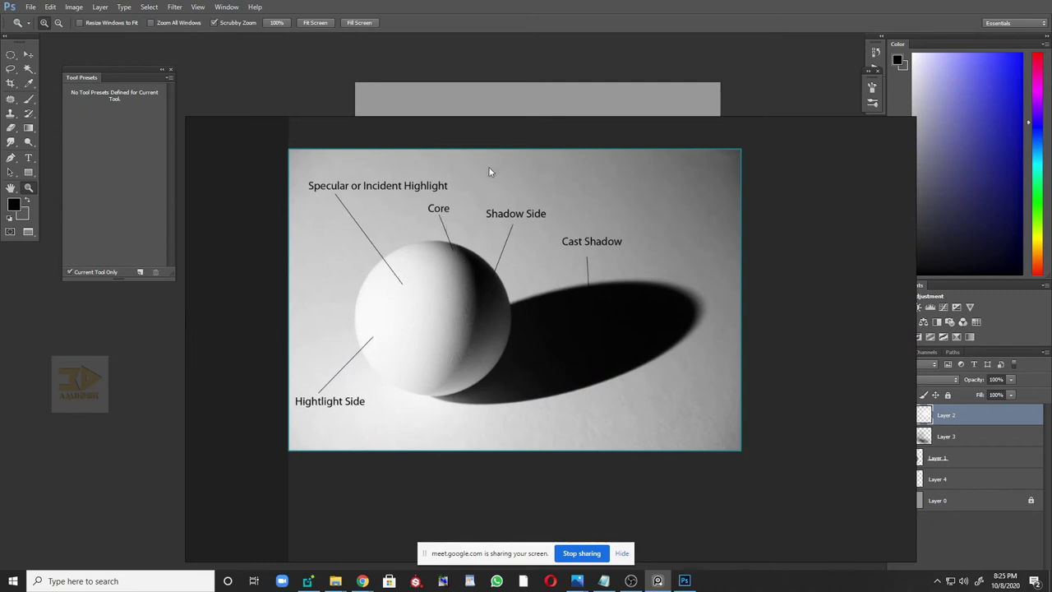
- Compare the diagram's highlight, core, shadow side and cast shadow with the painted sphere, and move the board out of view
drag(770, 214, 679, 474)
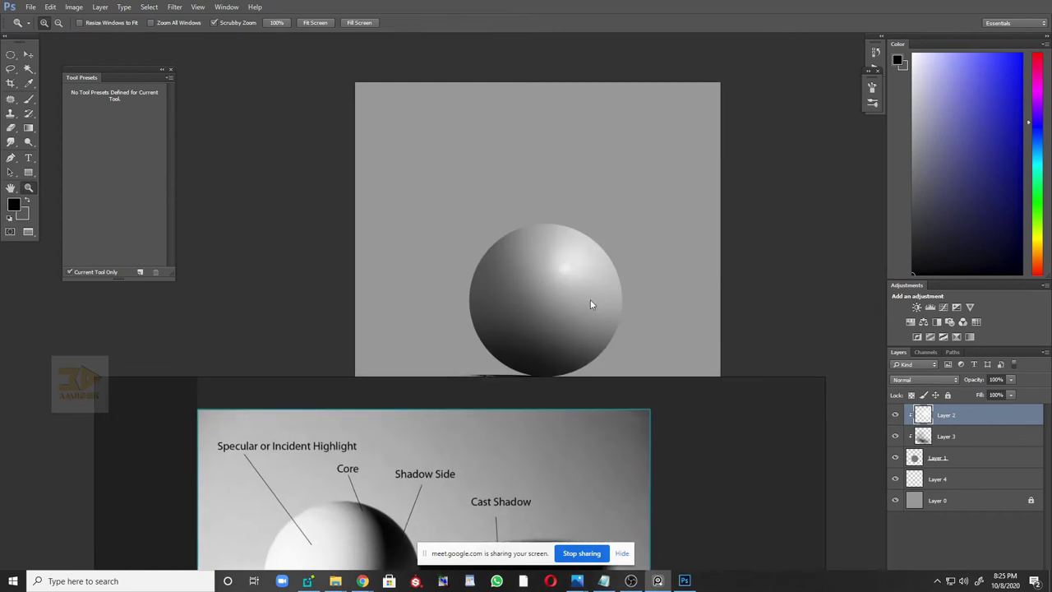
drag(699, 467, 747, 280)
drag(665, 328, 763, 547)
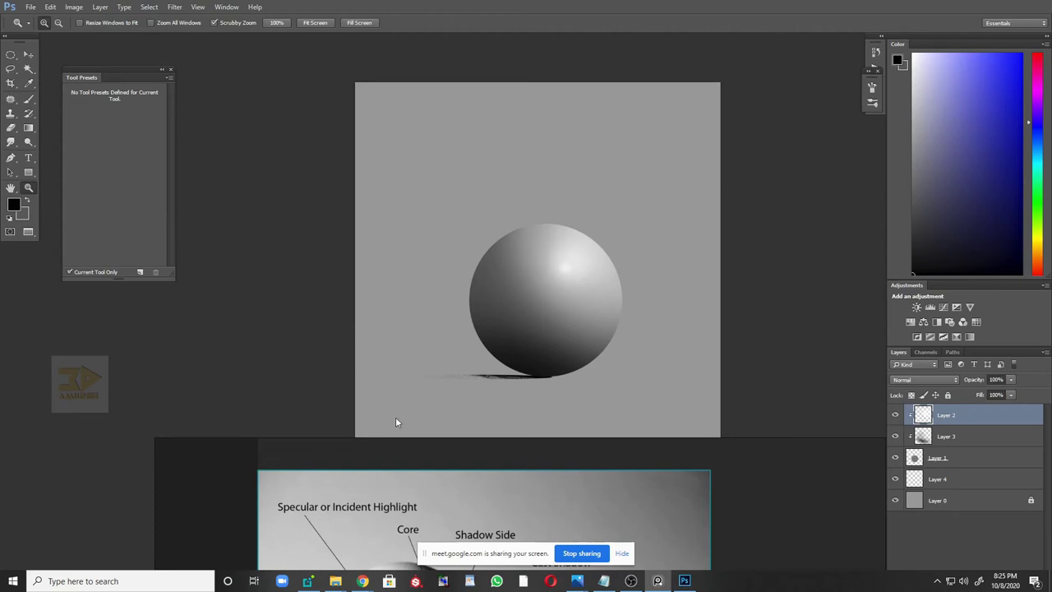
drag(749, 495, 740, 281)
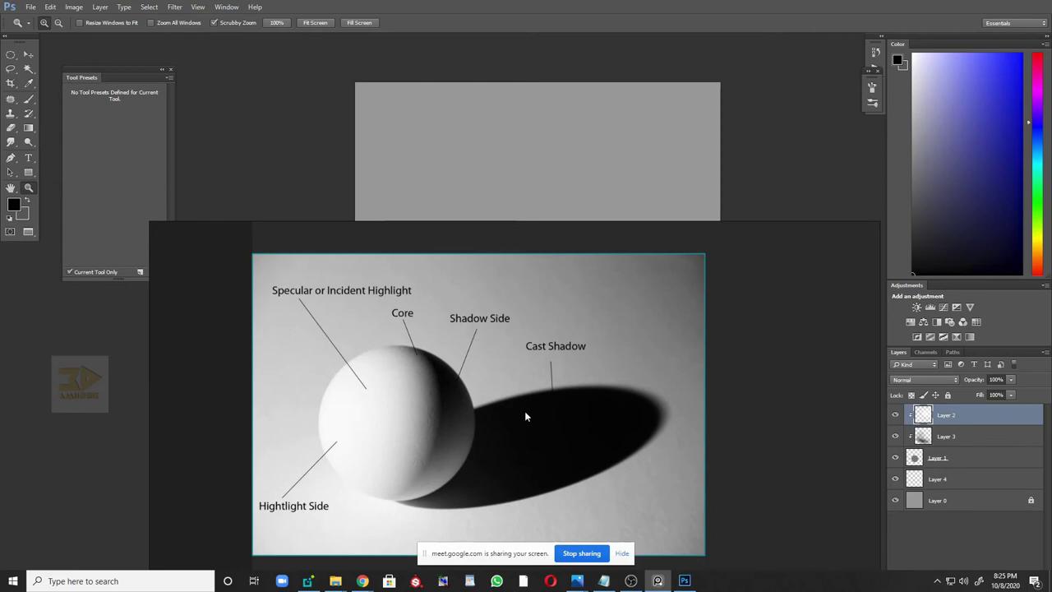
drag(494, 321, 528, 475)
drag(285, 427, 1051, 419)
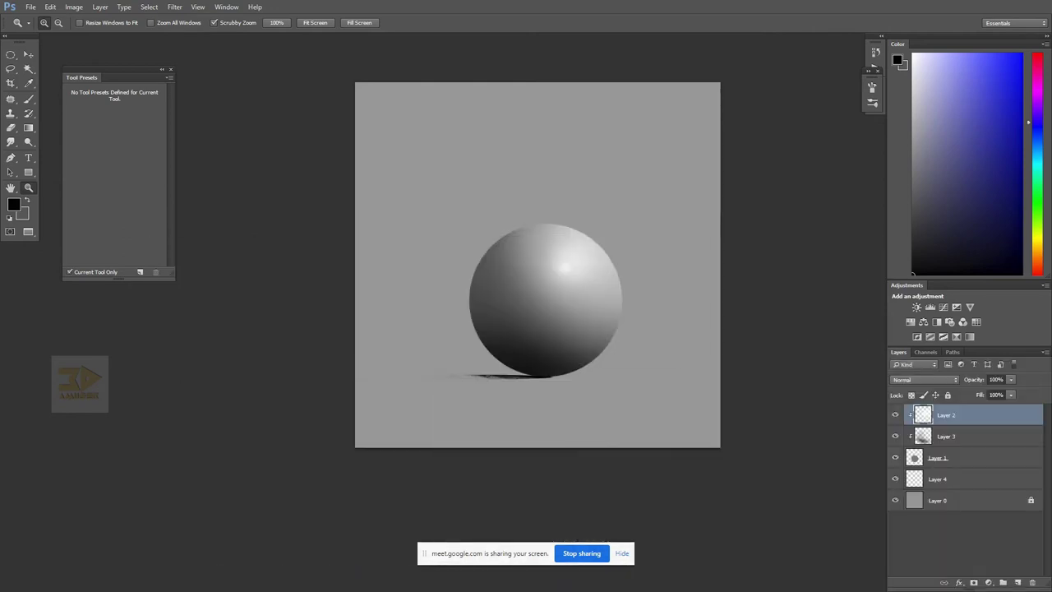
- Put Layers 1 to 4 into one hidden group and add a blank layer above it
click(972, 481)
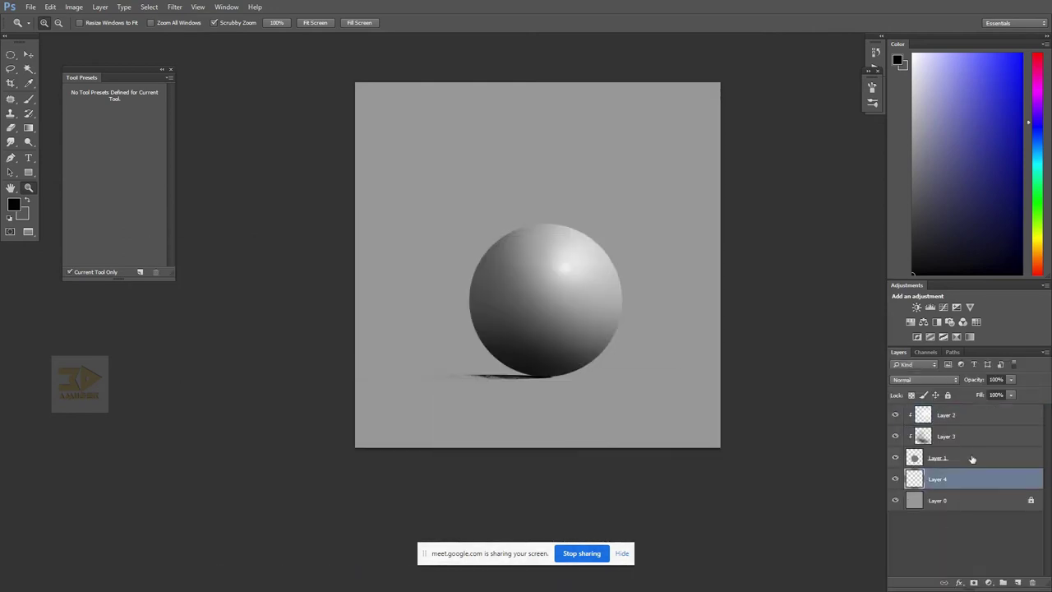
click(972, 458)
click(964, 420)
shift+click(963, 473)
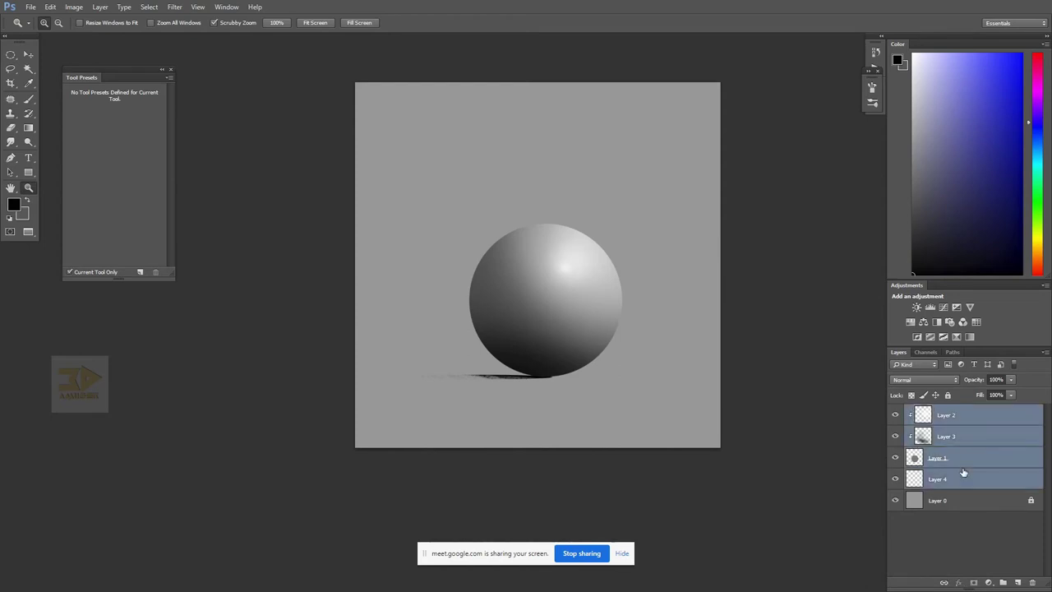
key(ctrl+g)
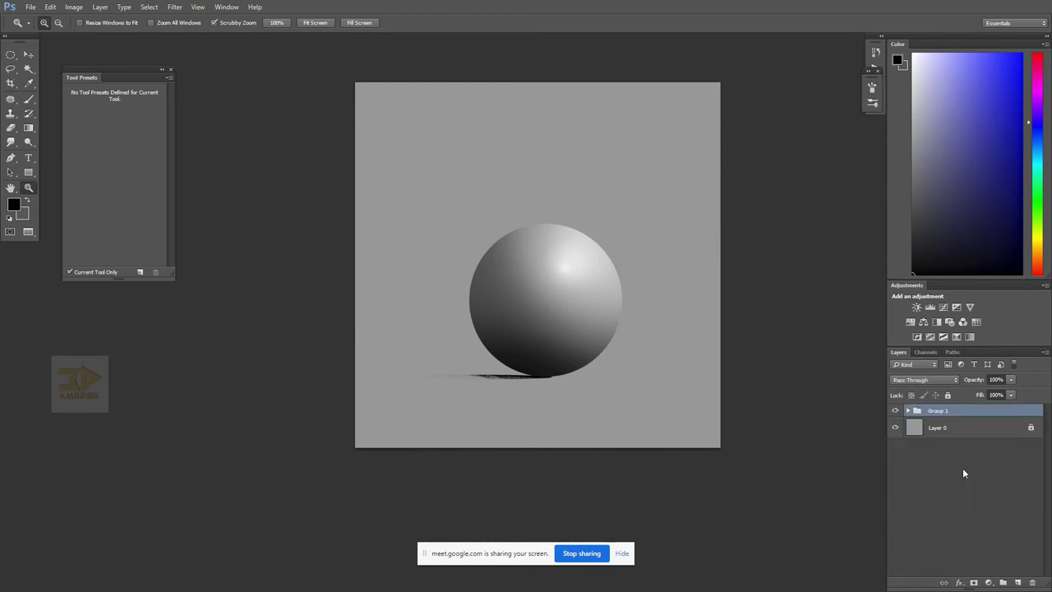
click(895, 410)
click(1017, 582)
key(b)
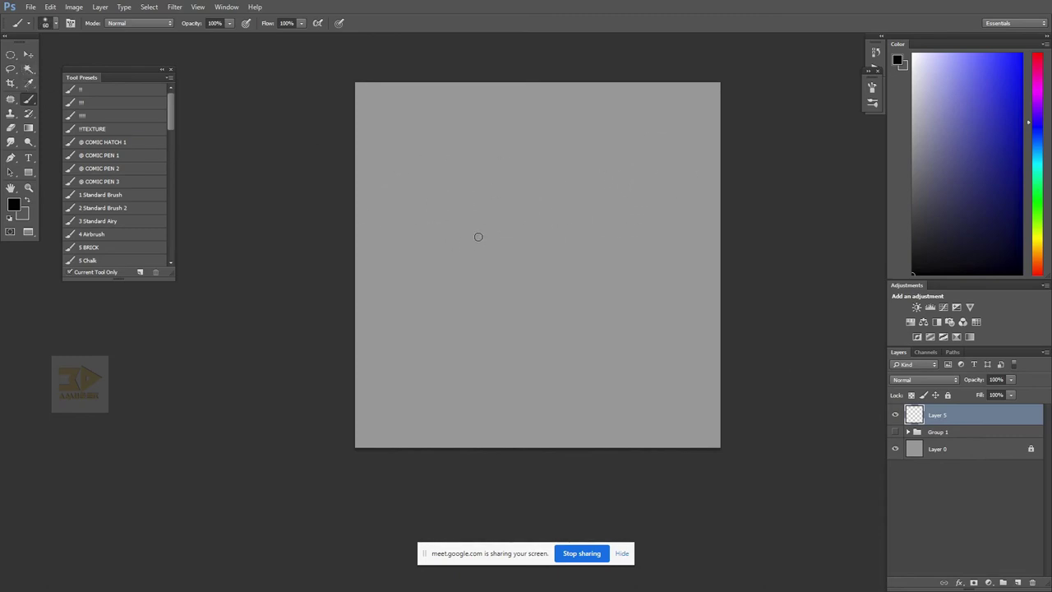
drag(451, 239, 532, 240)
drag(455, 238, 518, 244)
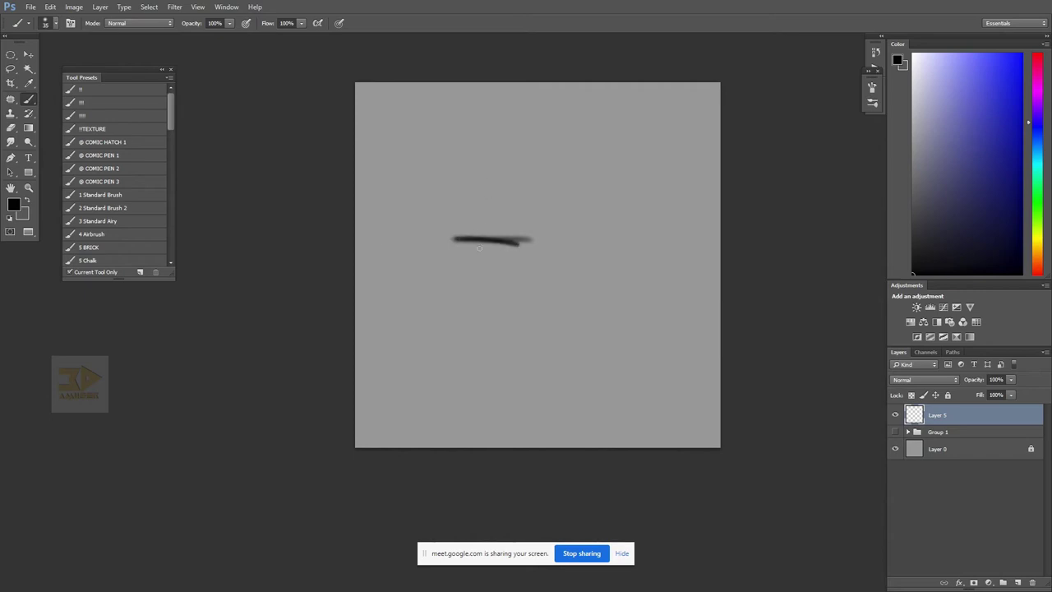
click(99, 197)
key(bracketleft)
key(bracketleft)
key(bracketleft)
key(bracketleft)
key(bracketleft)
key(bracketleft)
key(bracketleft)
mouse_move(449, 245)
mouse_down()
mouse_move(524, 244)
mouse_move(474, 245)
mouse_move(451, 287)
mouse_up()
- Fill a rectangular selection near the canvas centre with black and clear the stray brush marks outside it
click(11, 55)
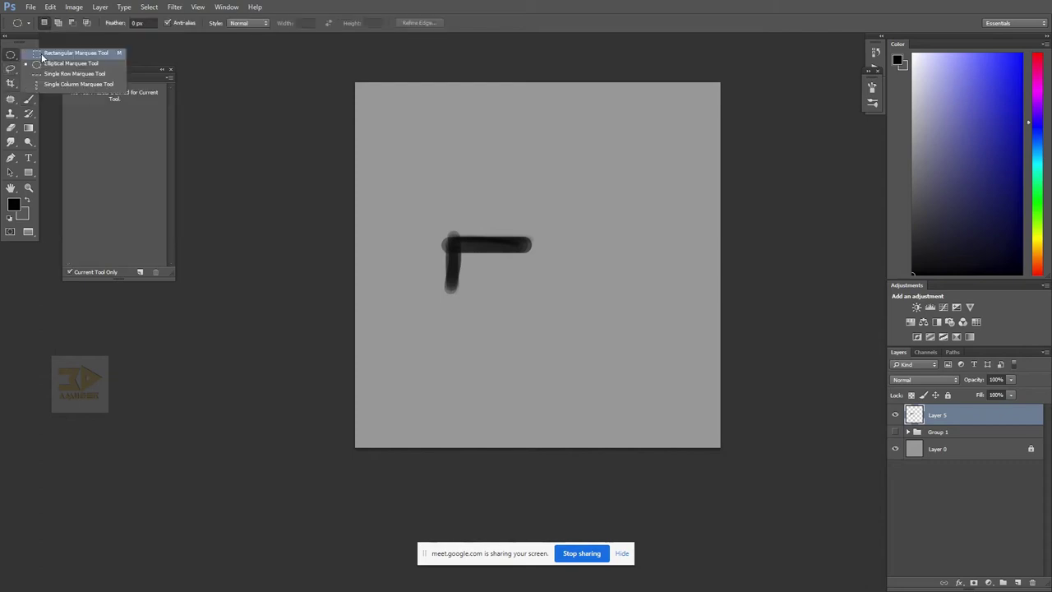
click(42, 54)
drag(449, 235, 539, 312)
key(alt+BackSpace)
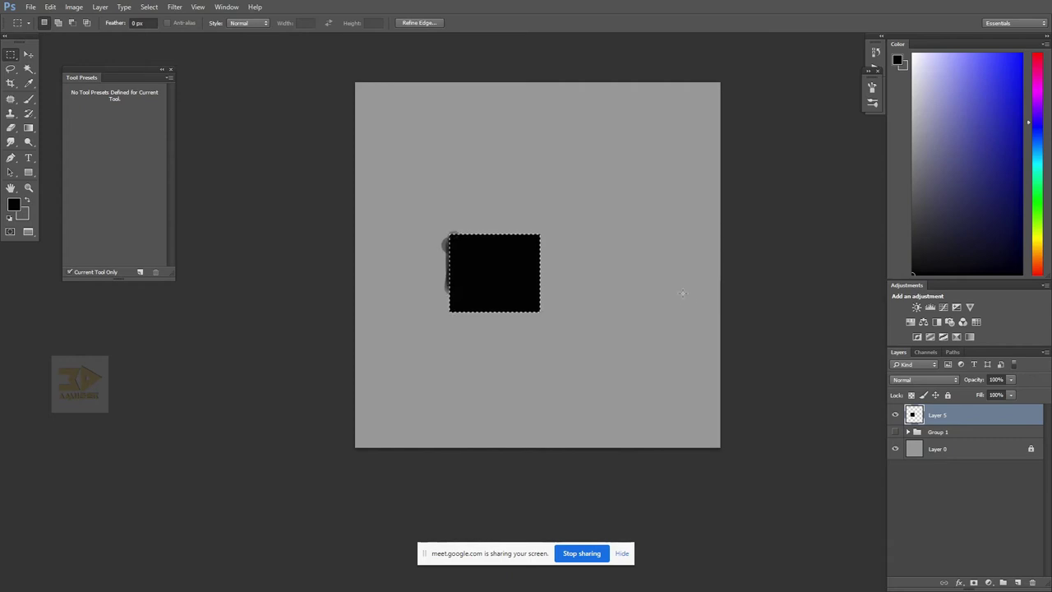
key(ctrl+d)
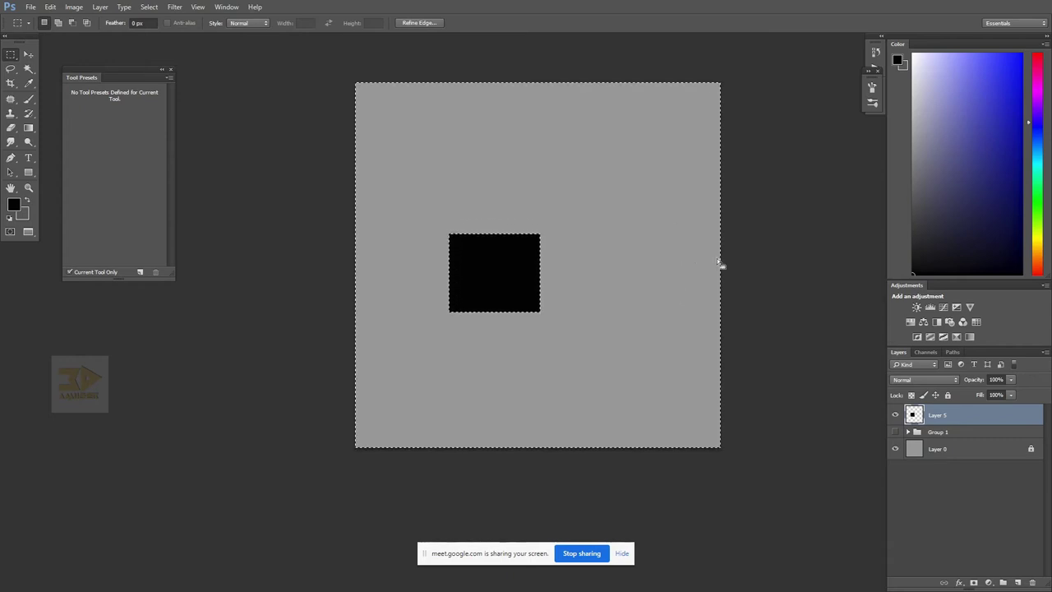
- Extend the black rectangle into a box silhouette by filling a polygonal selection for its top and side faces with black, and deselect
mouse_move(11, 69)
mouse_down()
mouse_move(48, 86)
mouse_move(69, 79)
mouse_up()
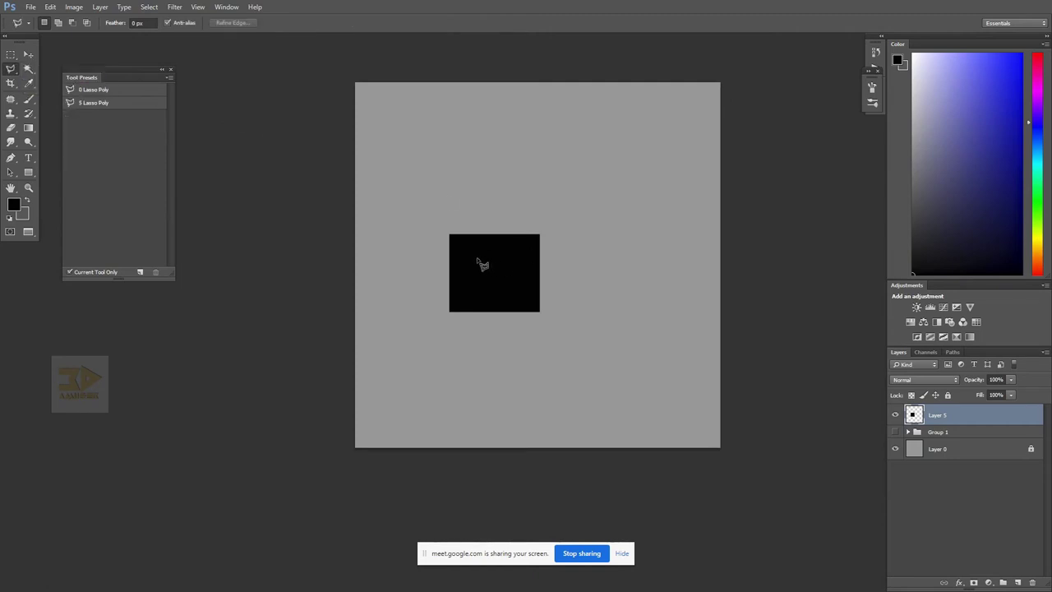
click(542, 221)
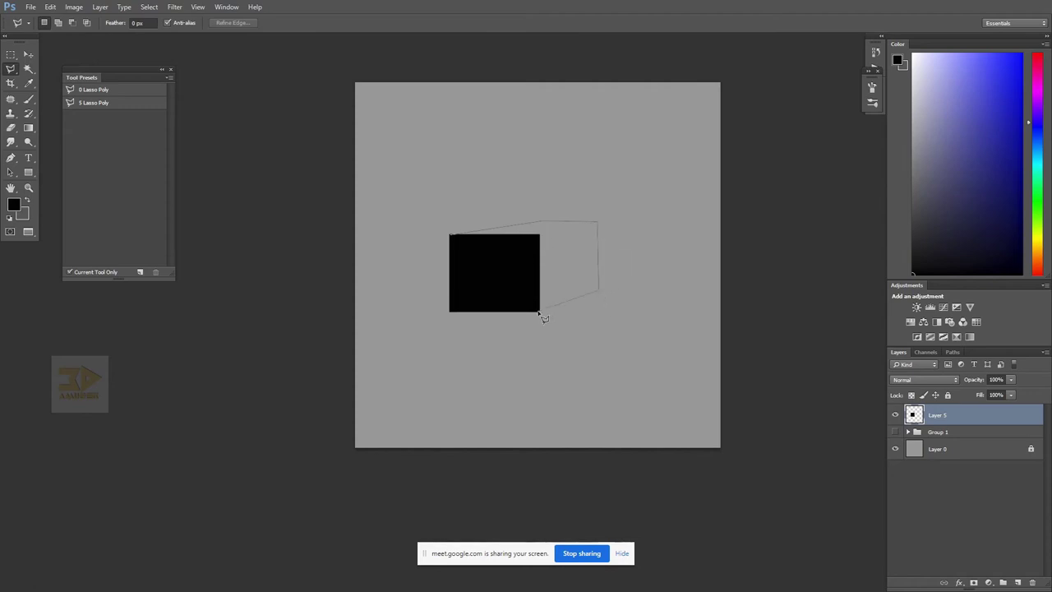
mouse_move(540, 312)
mouse_down()
mouse_move(509, 256)
mouse_move(449, 234)
mouse_up()
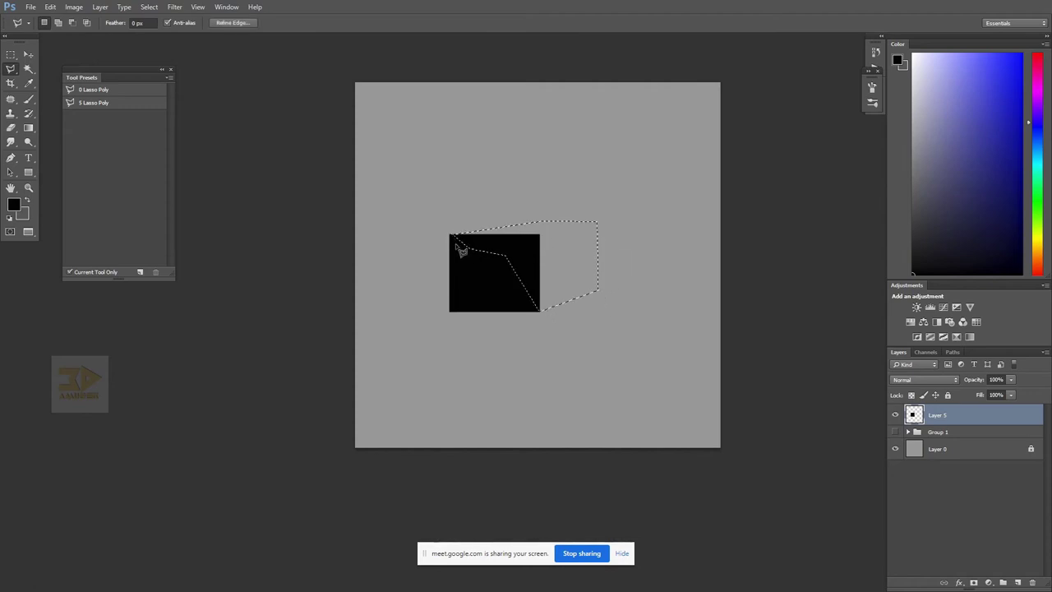
key(b)
alt+click(533, 248)
key(alt+BackSpace)
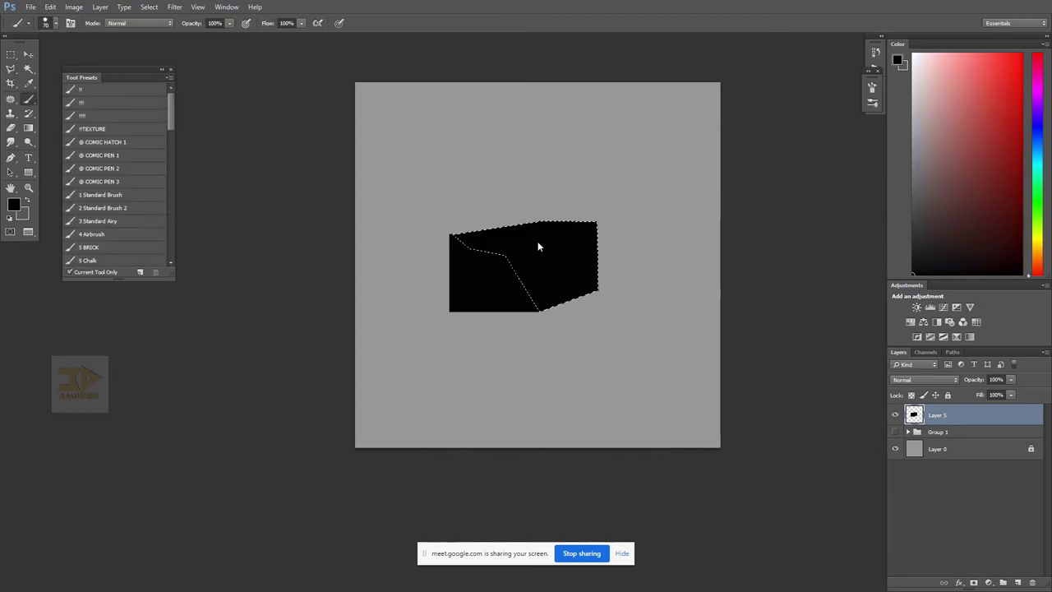
key(m)
key(ctrl+d)
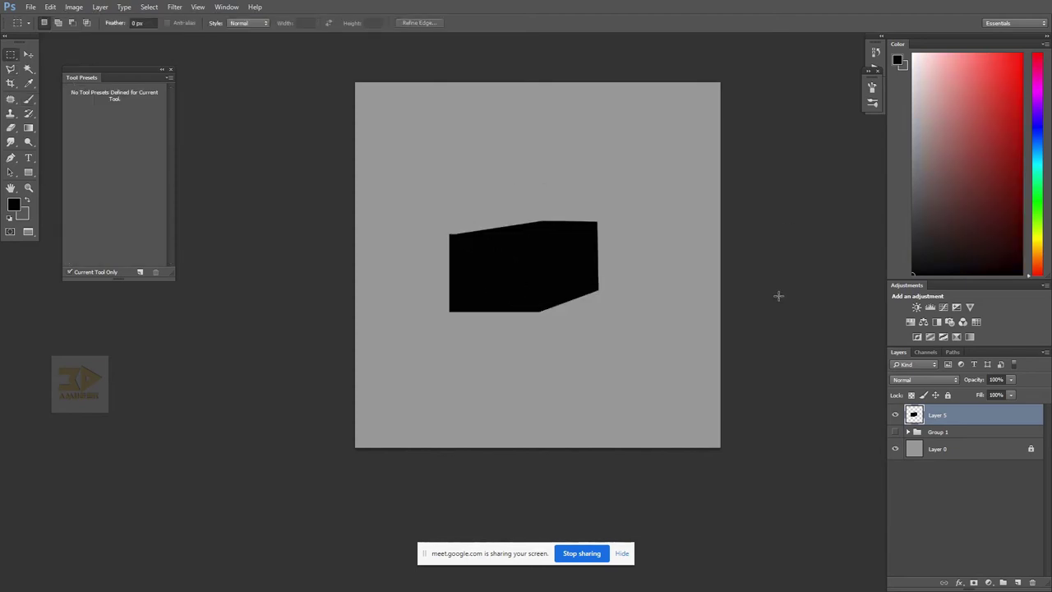
- Add a blank layer above the box, lock Layer 5's transparent pixels and refill the box silhouette with mid grey
click(1017, 582)
click(948, 436)
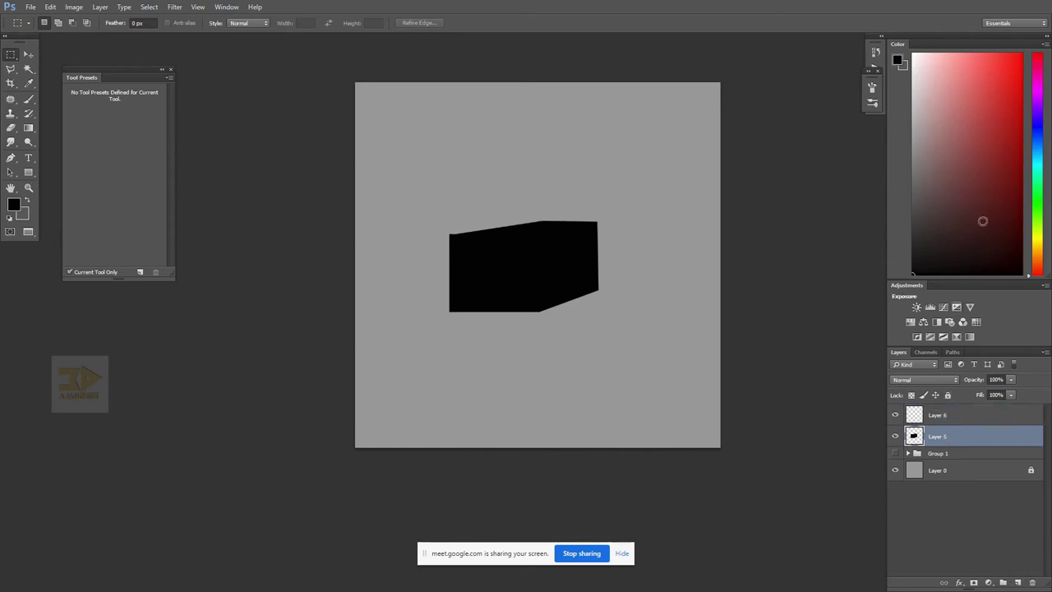
drag(916, 174, 874, 176)
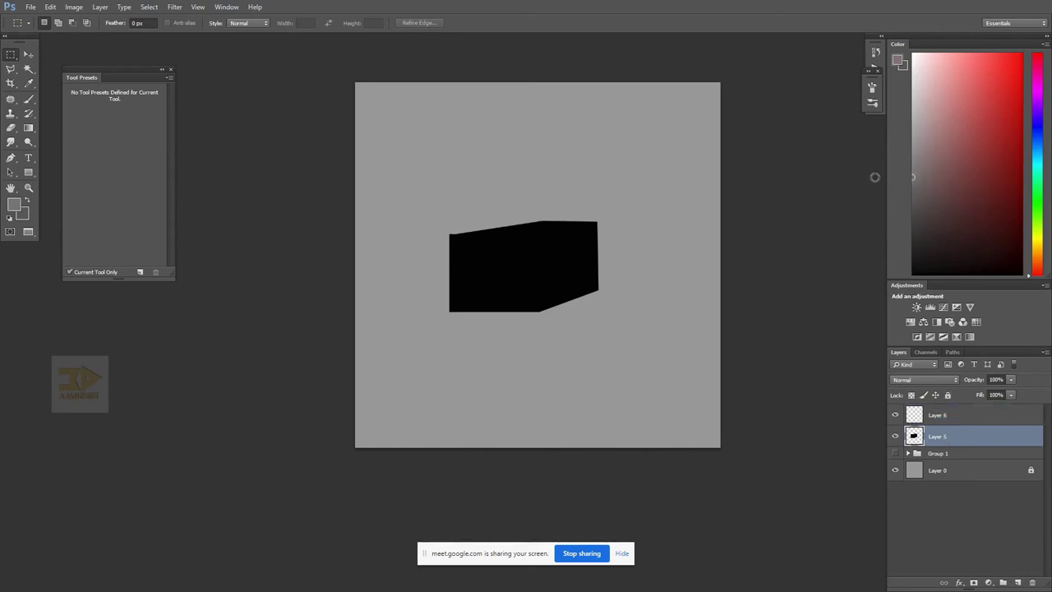
click(910, 395)
key(alt+BackSpace)
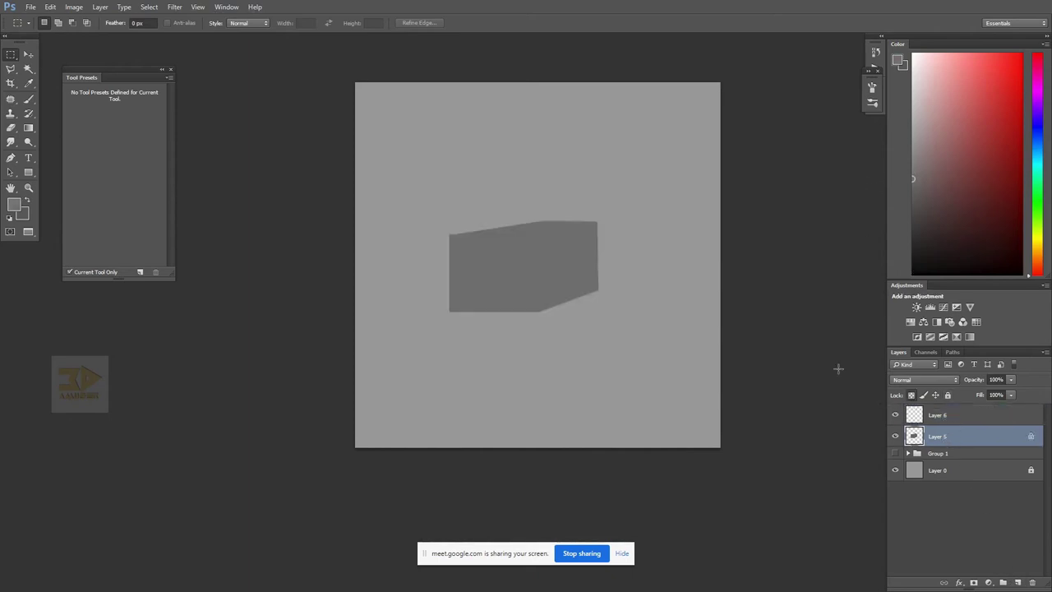
- Clip Layer 6 to the box layer and ready the brush with the default colours
click(960, 420)
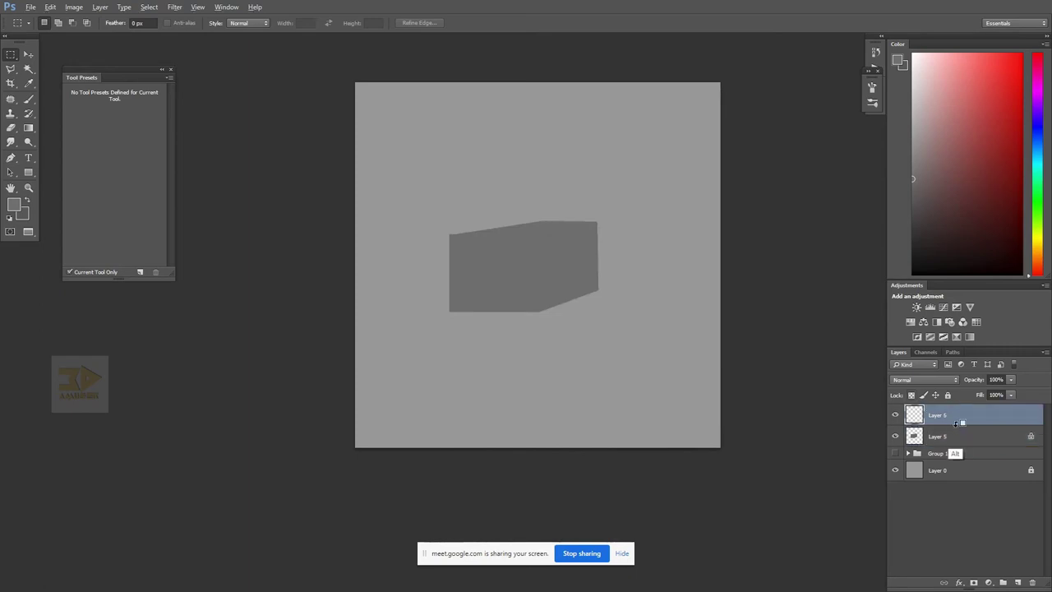
alt+click(958, 426)
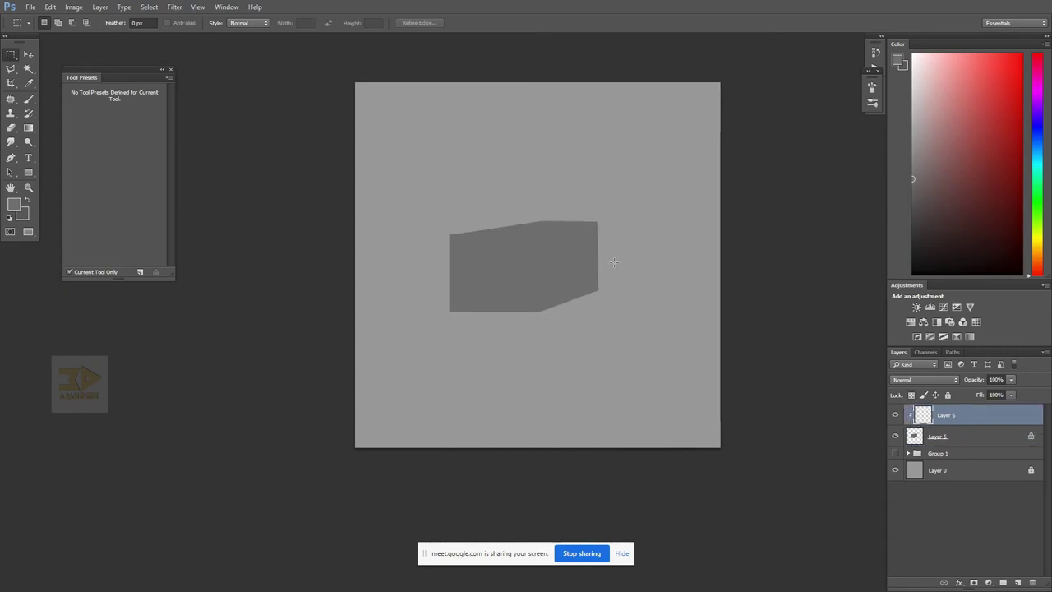
key(b)
key(d)
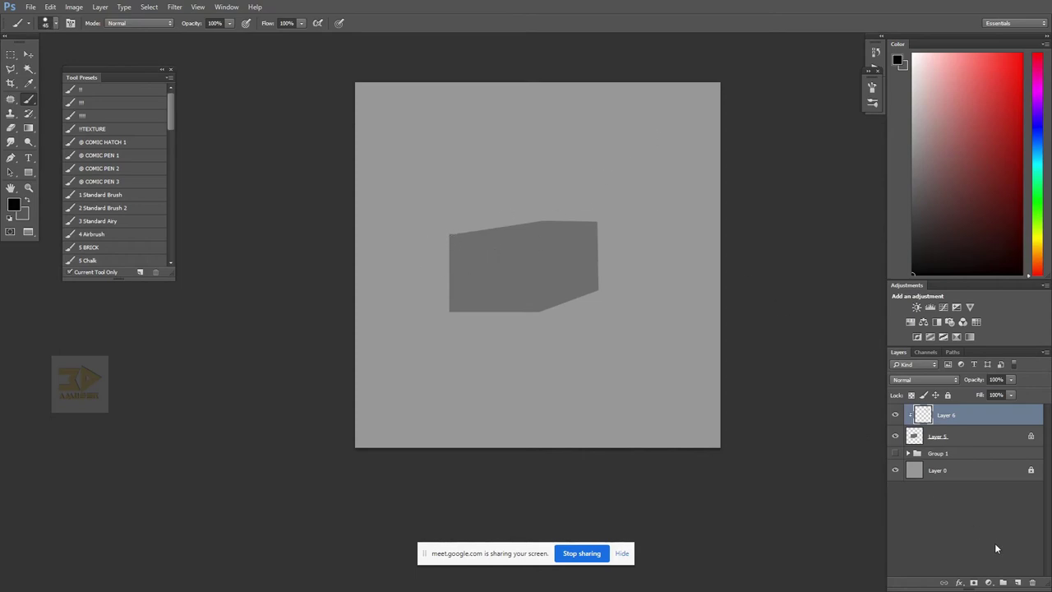
- Draw a red light-direction arrow on a new top layer, pointing diagonally down towards the box from the upper right
click(1001, 563)
drag(1011, 68, 1021, 55)
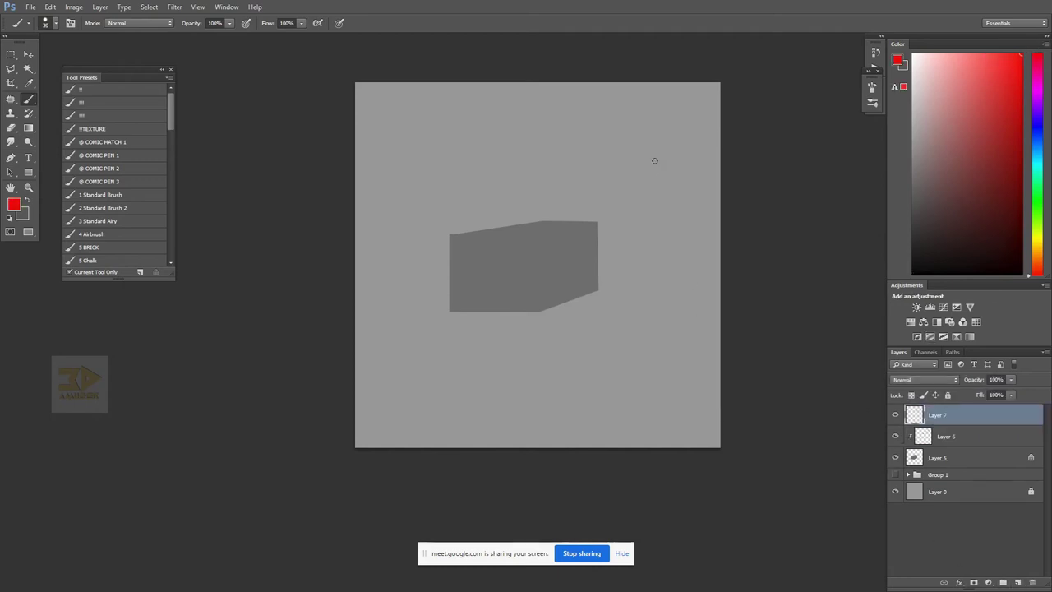
drag(655, 114, 581, 190)
- Paint the box's front face black on clipped Layer 6, enlarging the brush to cover the area
click(946, 442)
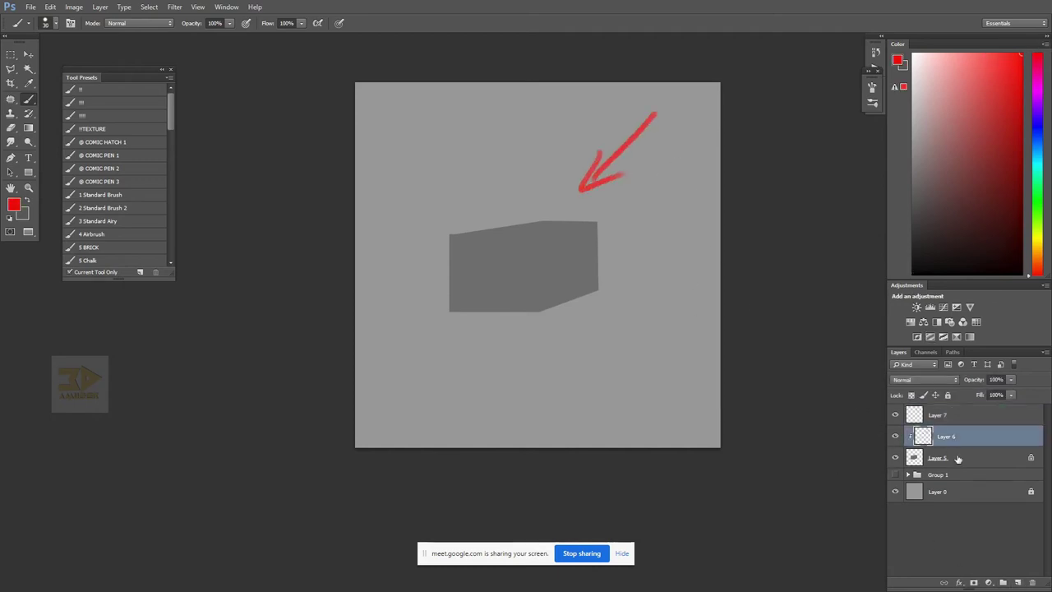
click(912, 274)
mouse_move(494, 240)
mouse_down()
mouse_move(526, 244)
mouse_move(519, 355)
mouse_up()
key(bracketright)
key(bracketright)
mouse_move(520, 243)
mouse_down()
mouse_move(461, 242)
mouse_move(457, 284)
mouse_move(454, 257)
mouse_move(452, 267)
mouse_move(452, 256)
mouse_move(485, 259)
mouse_move(499, 294)
mouse_move(518, 244)
mouse_move(509, 313)
mouse_move(475, 313)
mouse_move(504, 287)
mouse_move(519, 293)
mouse_move(517, 264)
mouse_move(523, 315)
mouse_move(510, 276)
mouse_move(460, 286)
mouse_move(480, 251)
mouse_move(494, 270)
mouse_move(497, 253)
mouse_move(472, 249)
mouse_up()
key(bracketright)
key(bracketright)
key(bracketright)
key(bracketright)
key(bracketright)
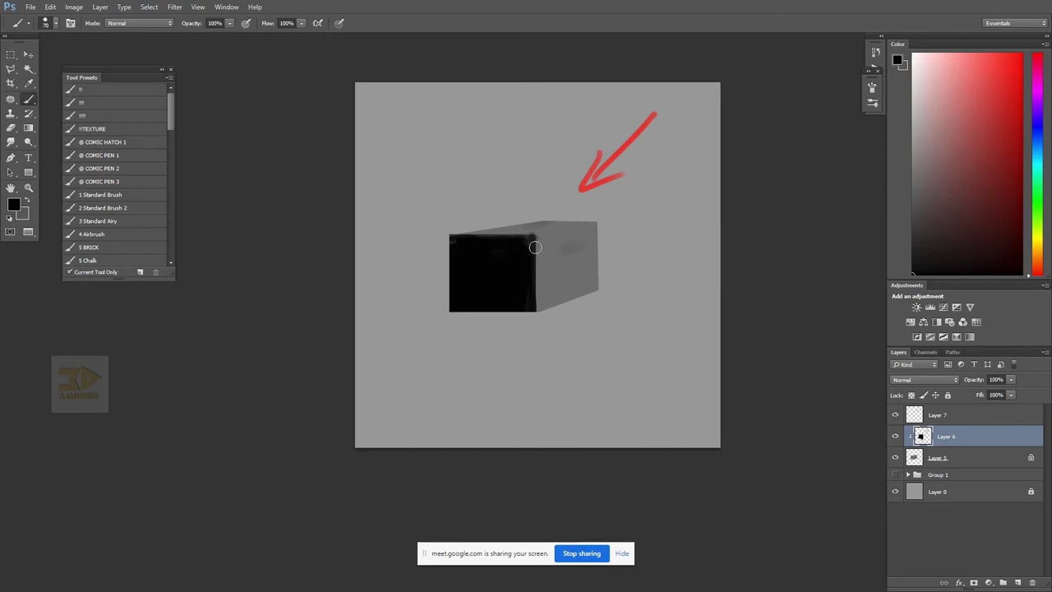
- Paint the box's right side face light grey, keeping a clean edge against the black front face
click(913, 141)
mouse_move(922, 135)
mouse_down()
mouse_move(902, 57)
mouse_move(855, 108)
mouse_up()
drag(526, 240, 600, 222)
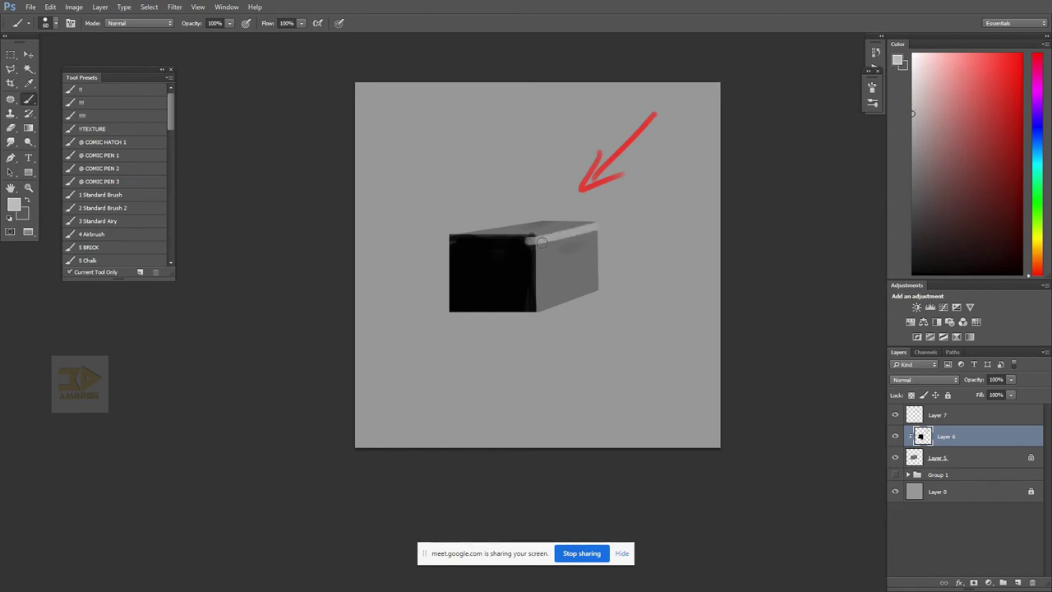
key(ctrl+z)
drag(542, 242, 604, 225)
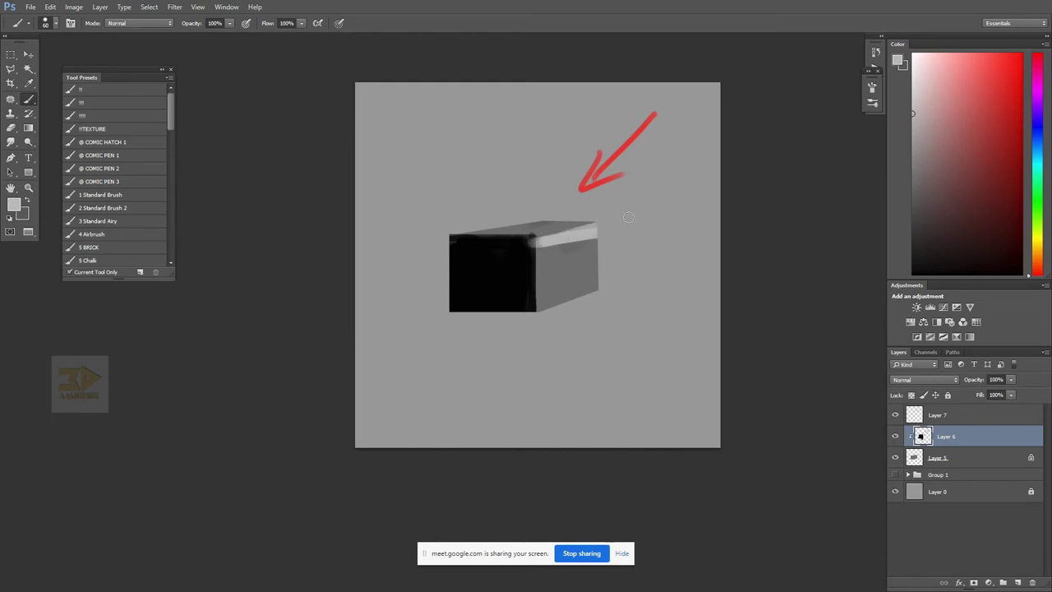
mouse_move(539, 242)
mouse_down()
mouse_move(547, 315)
mouse_move(560, 261)
mouse_move(584, 279)
mouse_move(566, 254)
mouse_move(616, 240)
mouse_move(576, 279)
mouse_move(593, 249)
mouse_move(601, 284)
mouse_move(567, 253)
mouse_up()
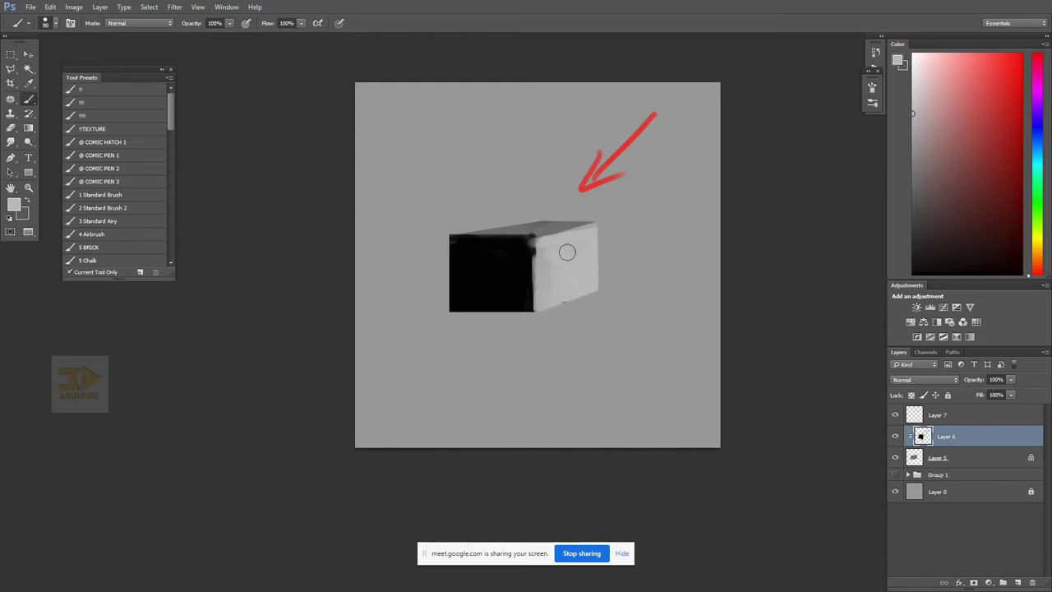
click(912, 130)
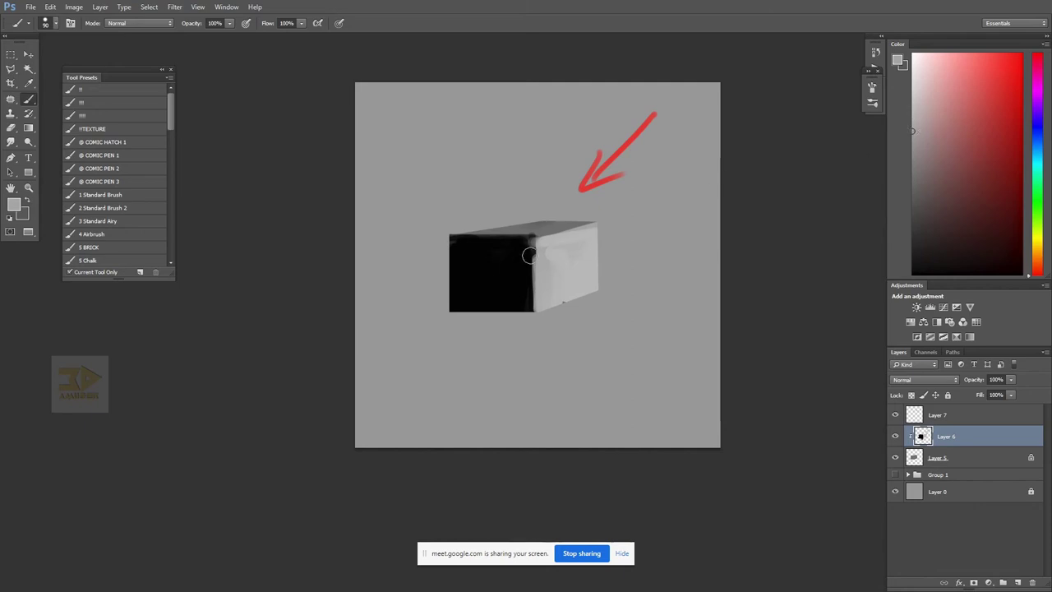
mouse_move(546, 249)
mouse_down()
mouse_move(562, 292)
mouse_move(591, 253)
mouse_move(583, 242)
mouse_move(605, 226)
mouse_move(549, 248)
mouse_move(581, 290)
mouse_move(572, 323)
mouse_move(521, 282)
mouse_move(525, 257)
mouse_move(529, 309)
mouse_up()
- Paint the box's top face with white highlights along its length
key(d)
key(x)
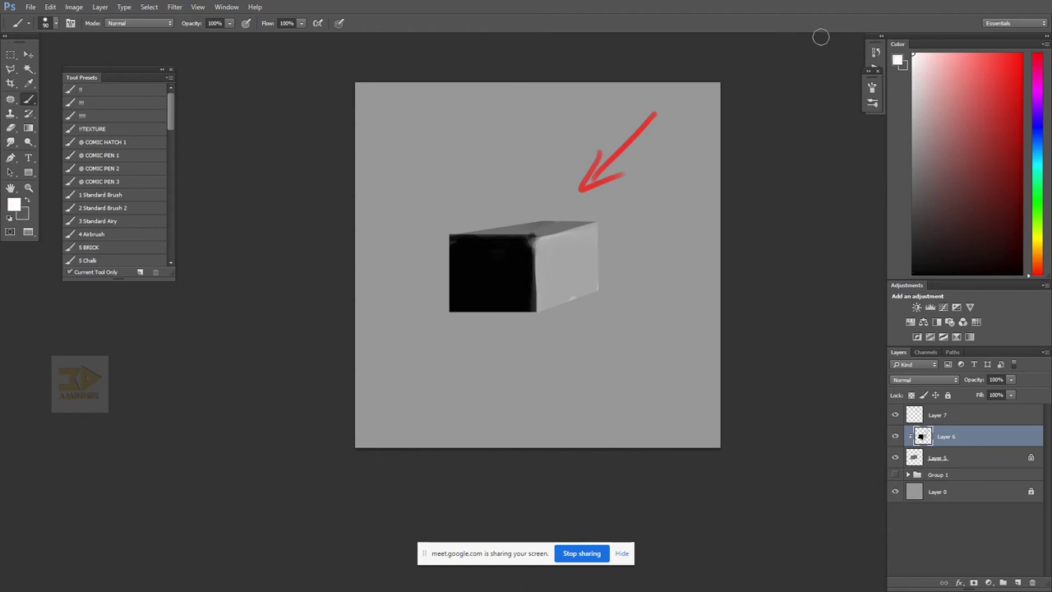
drag(497, 233, 581, 218)
mouse_move(454, 231)
mouse_down()
mouse_move(535, 233)
mouse_move(605, 216)
mouse_move(536, 235)
mouse_move(585, 217)
mouse_move(535, 233)
mouse_move(587, 223)
mouse_up()
- Add a blank layer and place it unclipped beneath Layer 5 for the box's cast shadow
key(ctrl+space)
drag(617, 275, 620, 277)
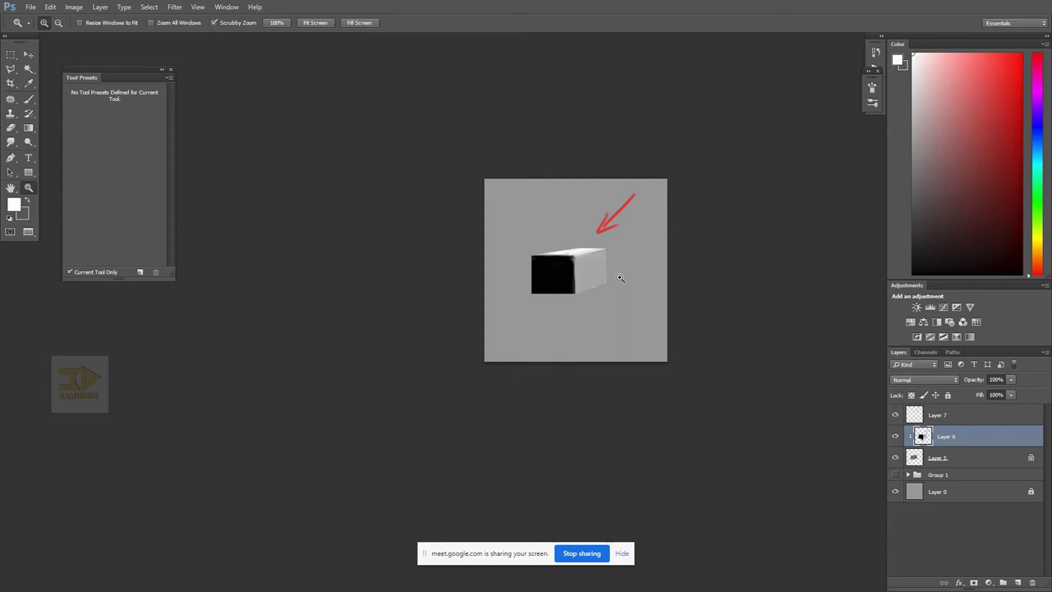
click(567, 273)
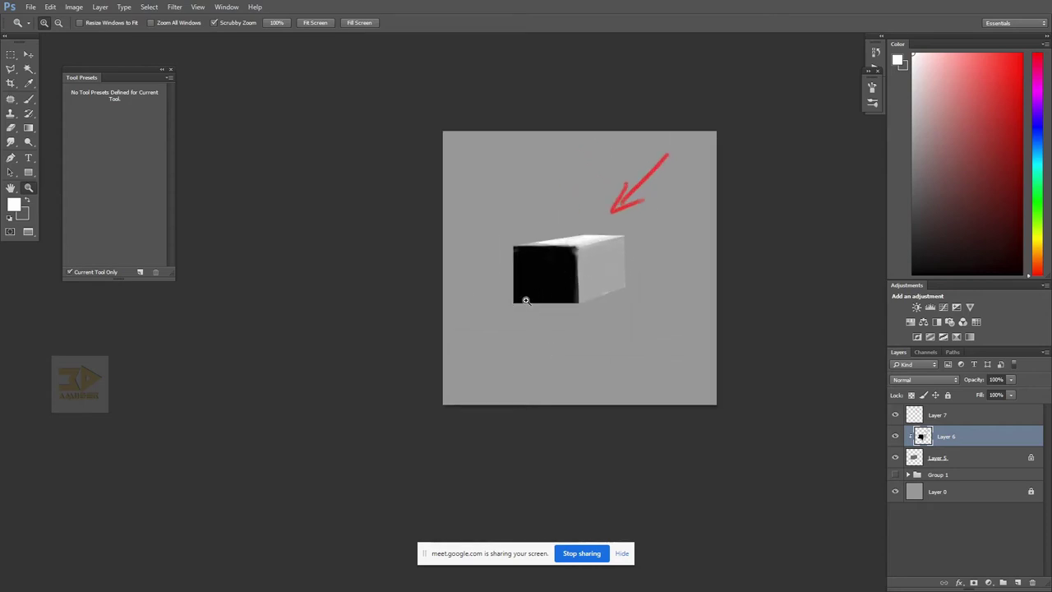
click(996, 460)
click(1017, 582)
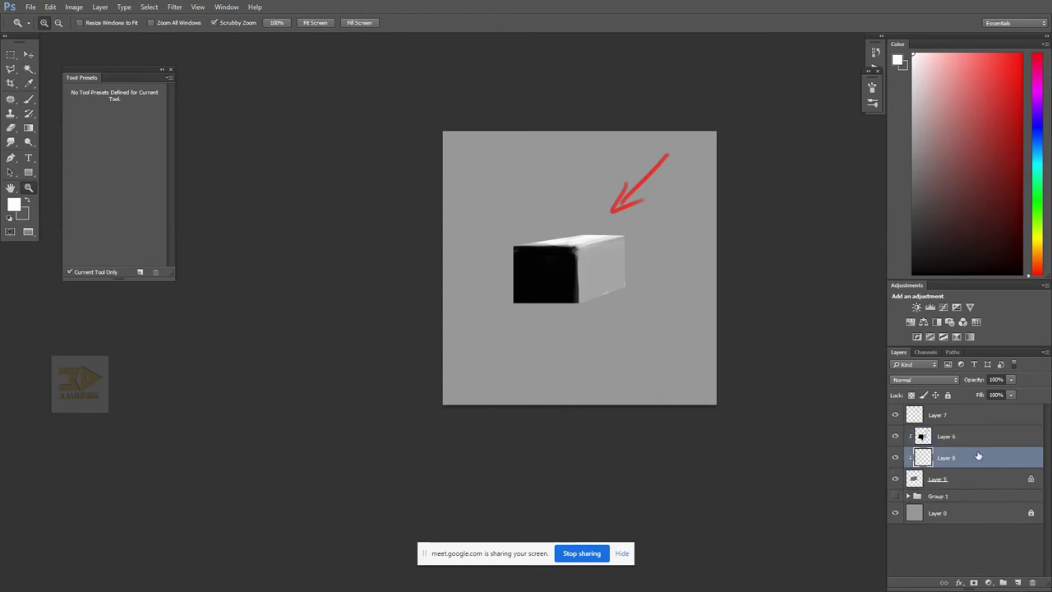
drag(977, 458, 977, 485)
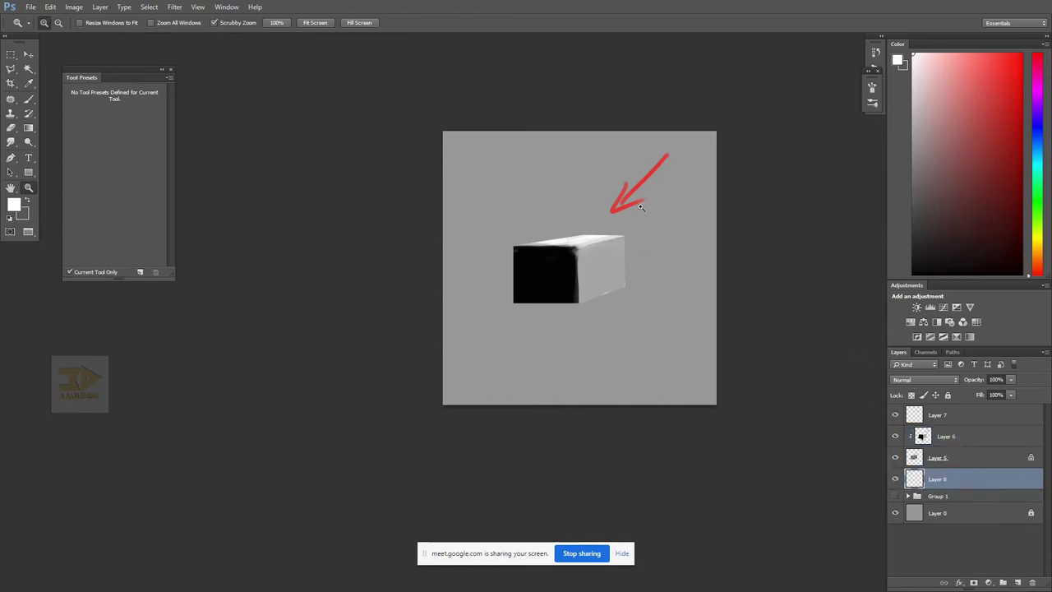
- Fill a polygonal selection running from the box's base past the canvas's left edge with black as the cast shadow, and deselect
click(28, 99)
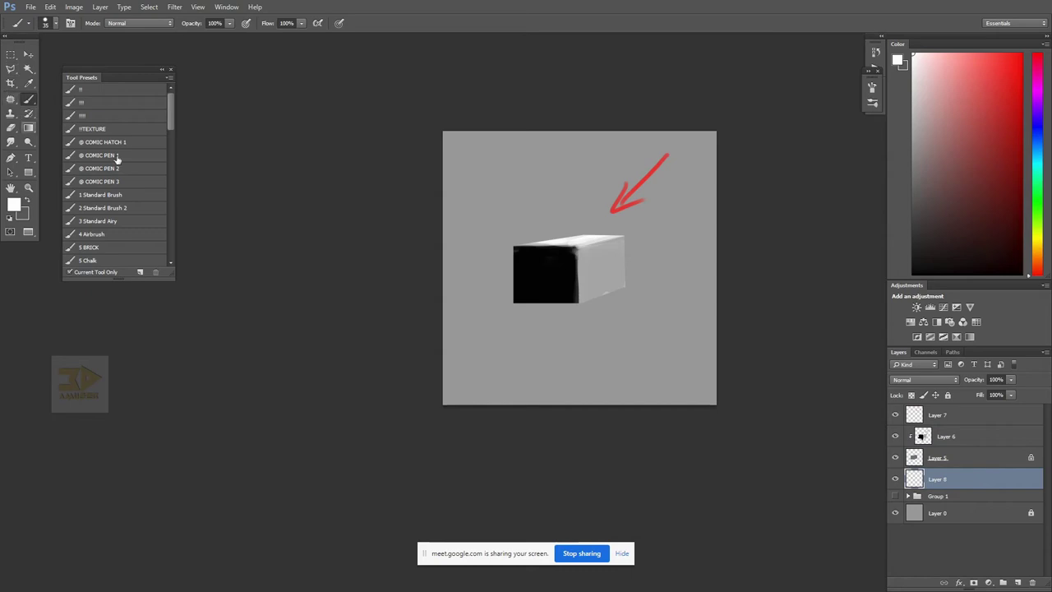
key(l)
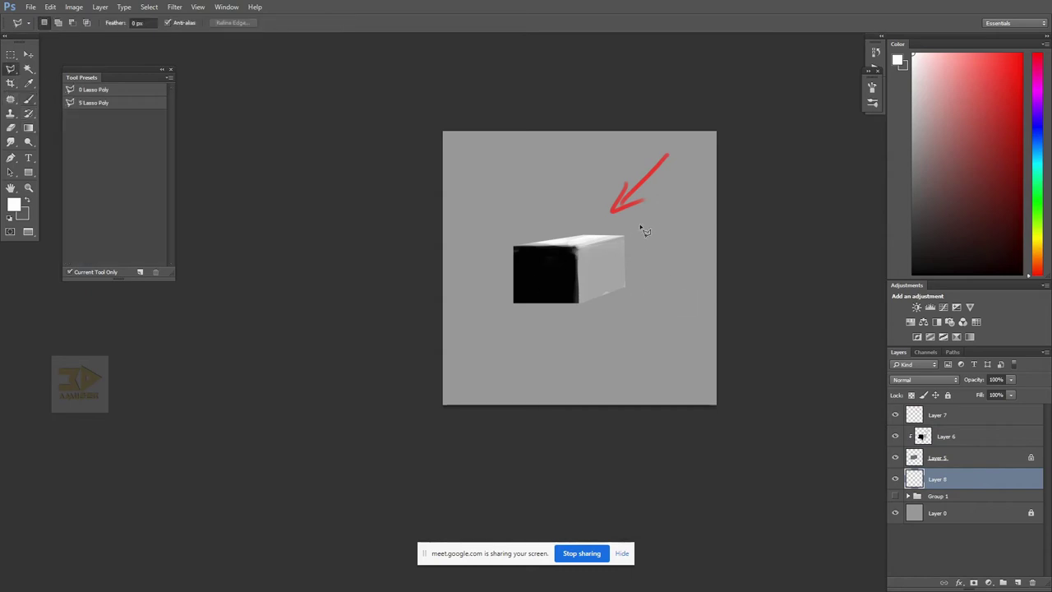
click(429, 306)
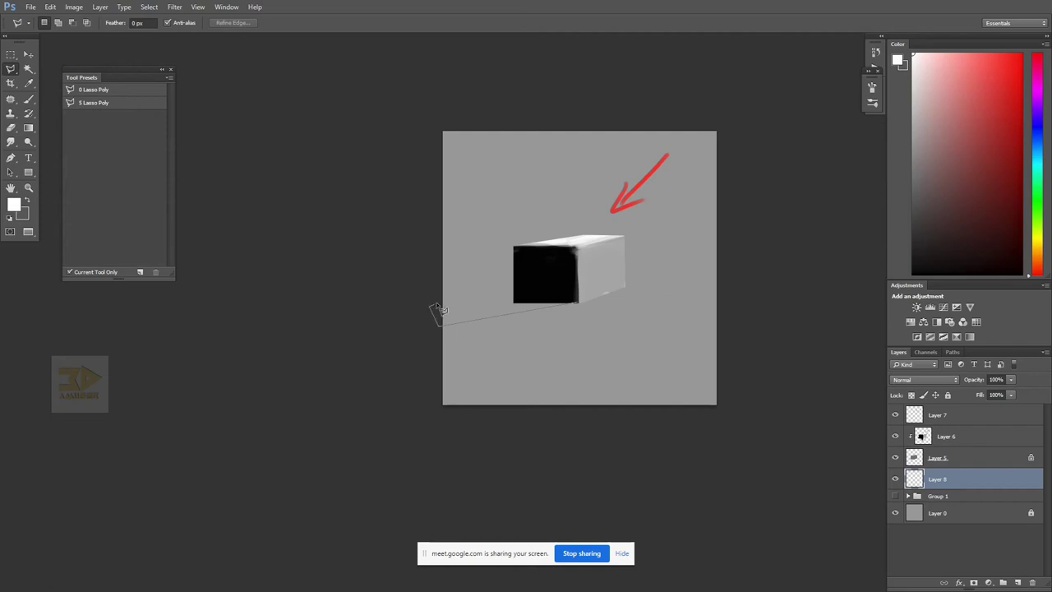
click(567, 273)
double_click(576, 302)
key(b)
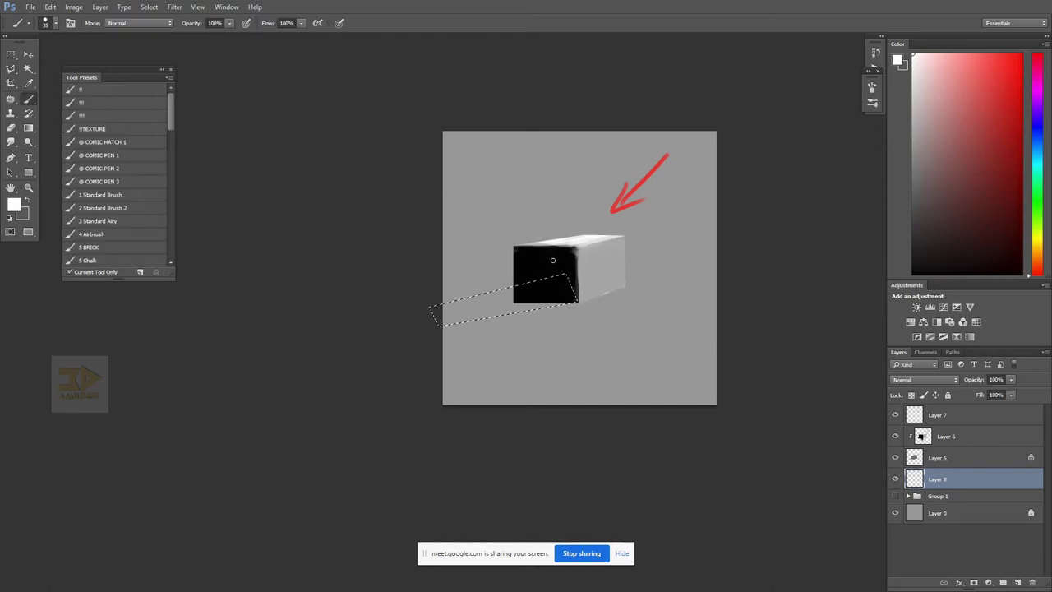
key(x)
key(alt+BackSpace)
key(ctrl+d)
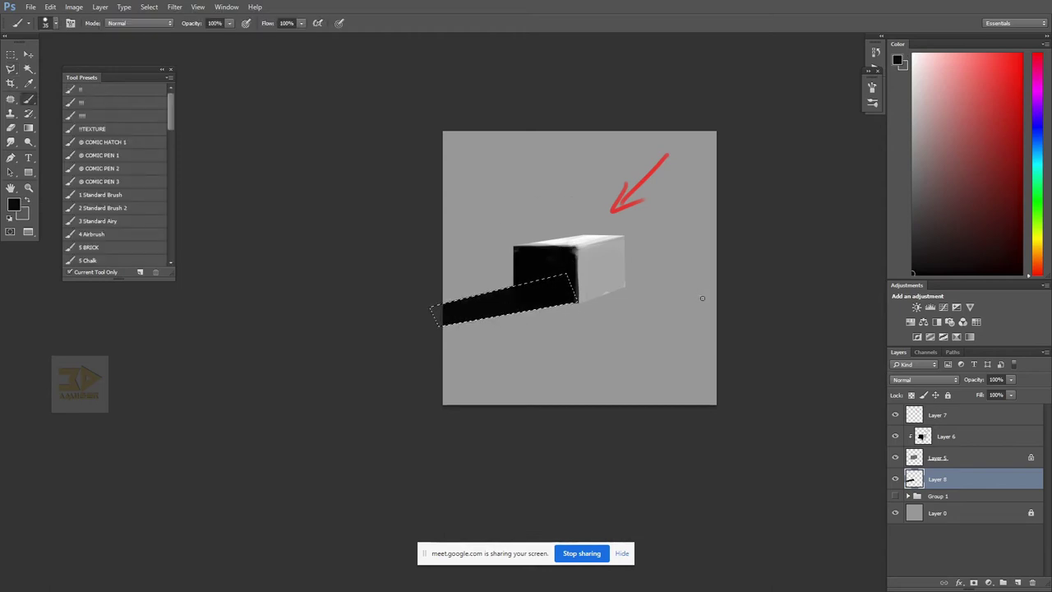
key(m)
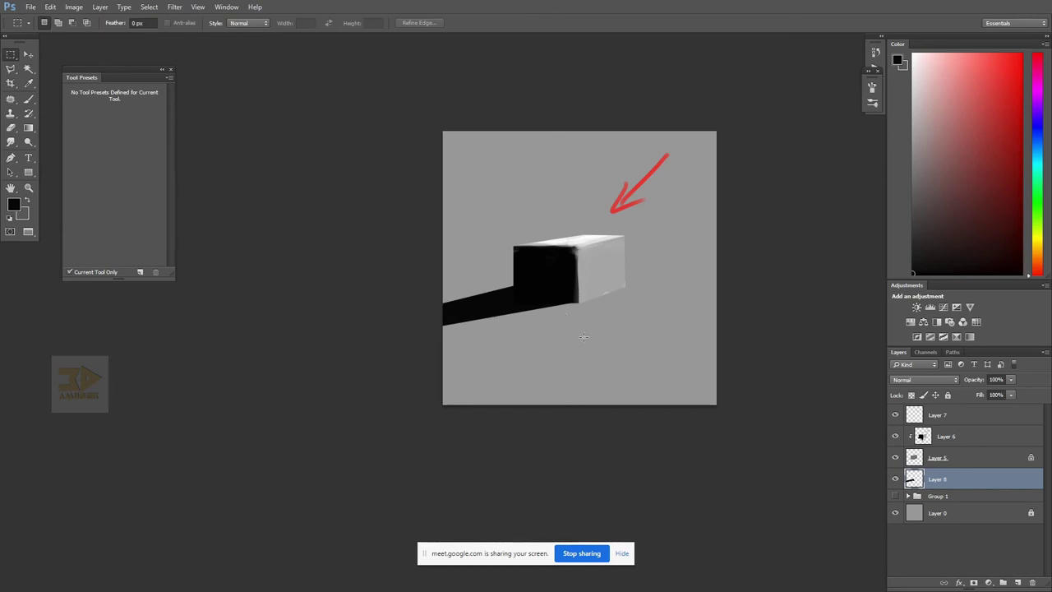
- Thicken the lower edge of the cast shadow with black brush strokes from the box's front corner to the canvas edge
key(b)
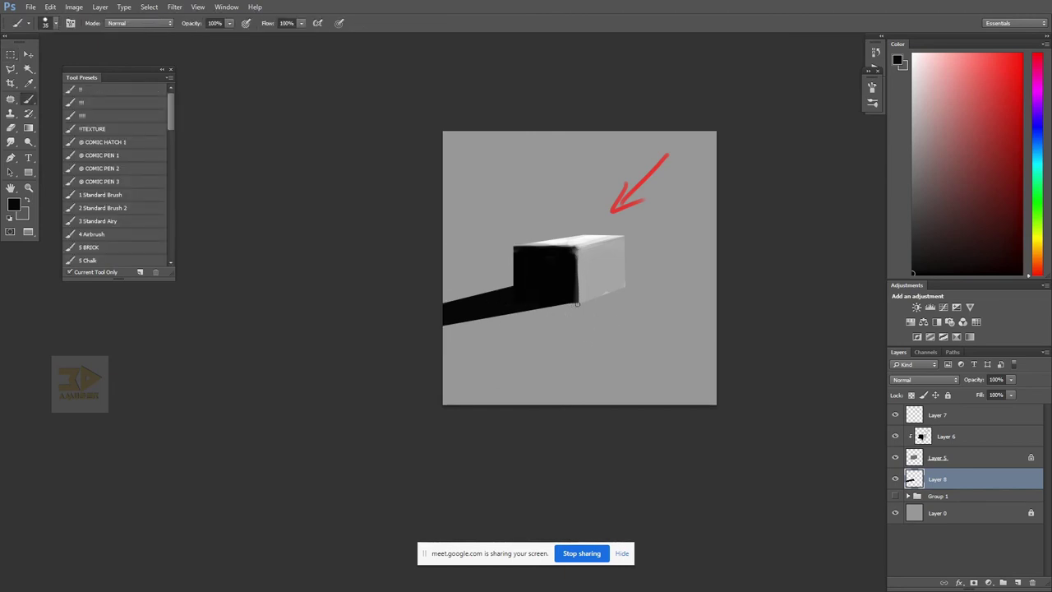
drag(592, 304, 396, 336)
key(ctrl+z)
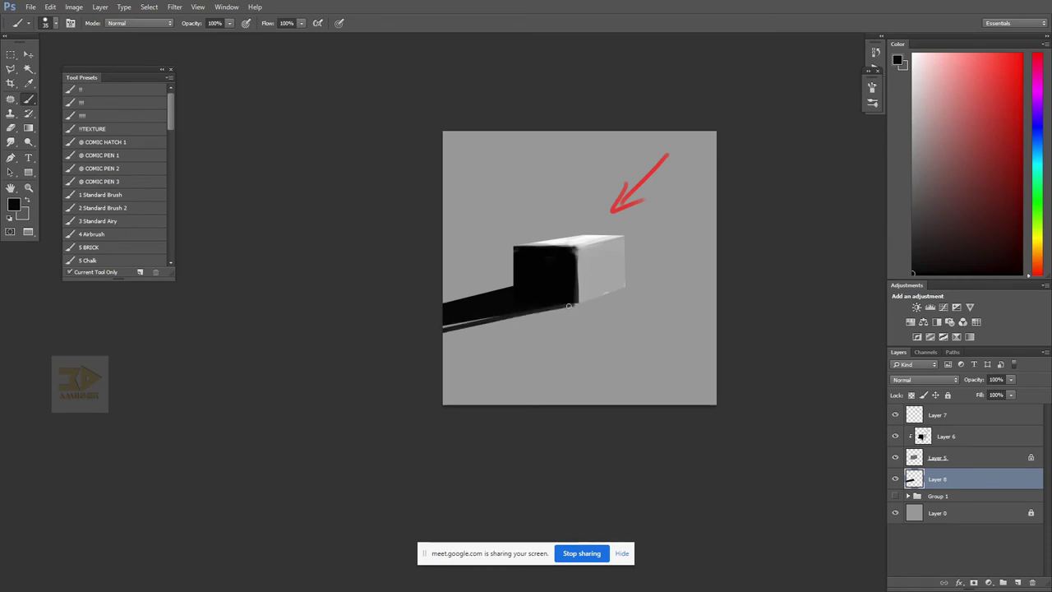
drag(575, 305, 470, 322)
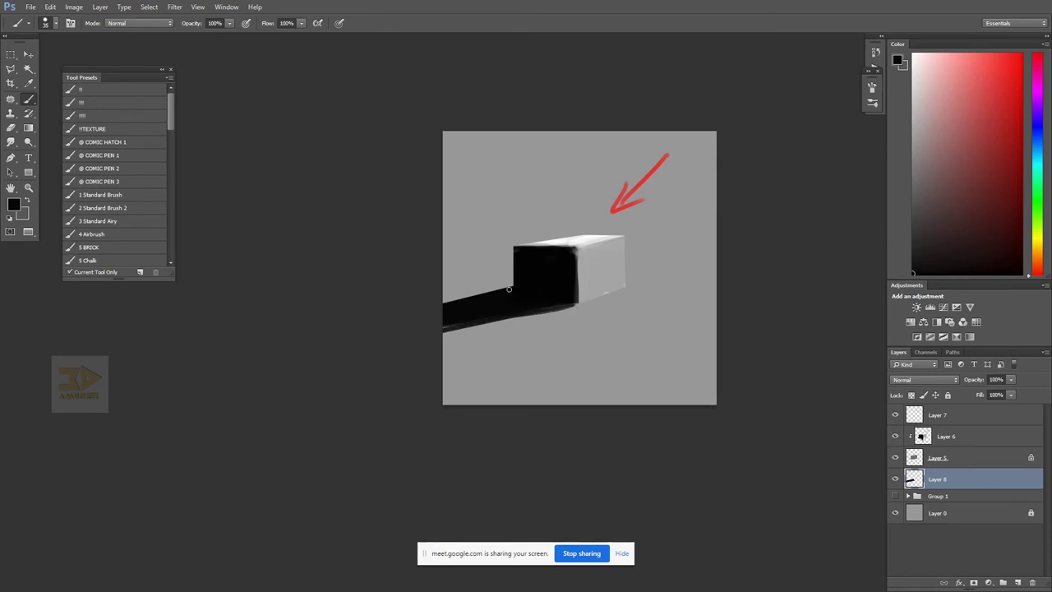
- Lock the shadow layer's transparent pixels and fade the cast shadow's upper edge with a sampled grey and a 300 px brush
key(z)
click(649, 298)
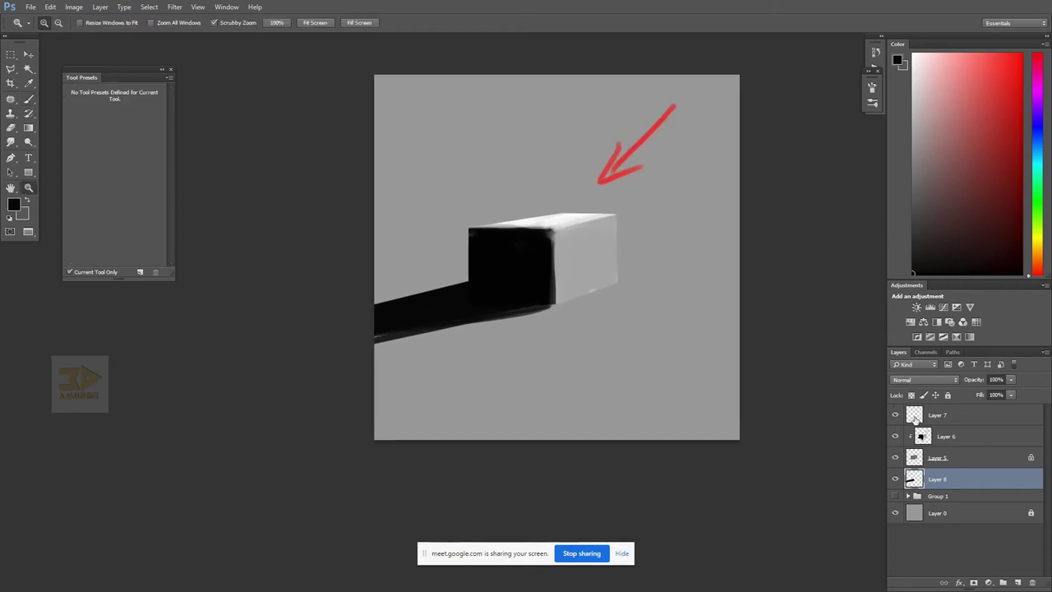
click(912, 395)
key(b)
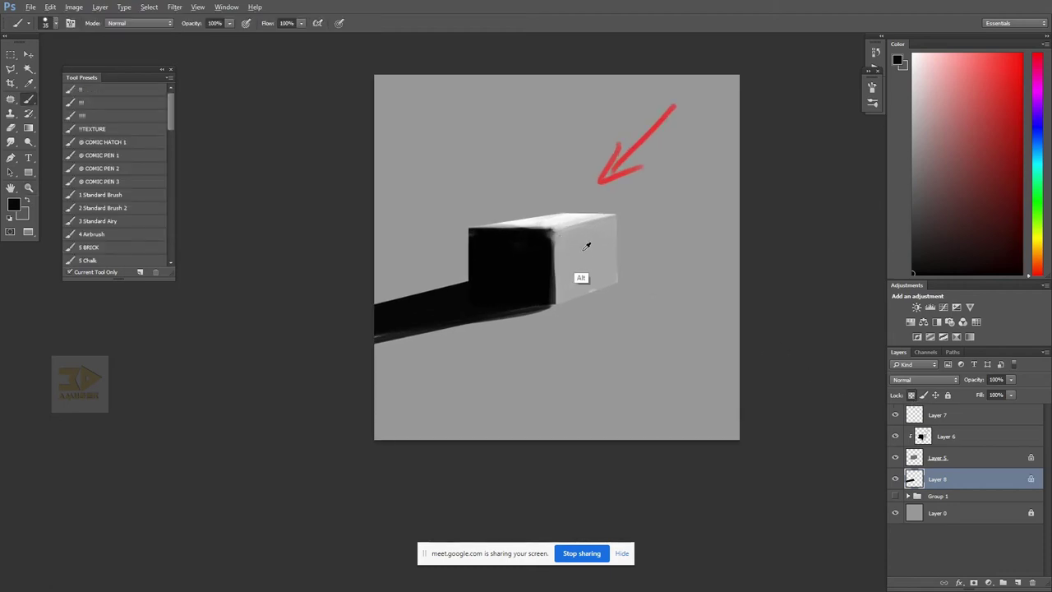
alt+click(585, 276)
key(bracketright)
key(bracketright)
key(bracketright)
key(bracketright)
key(bracketright)
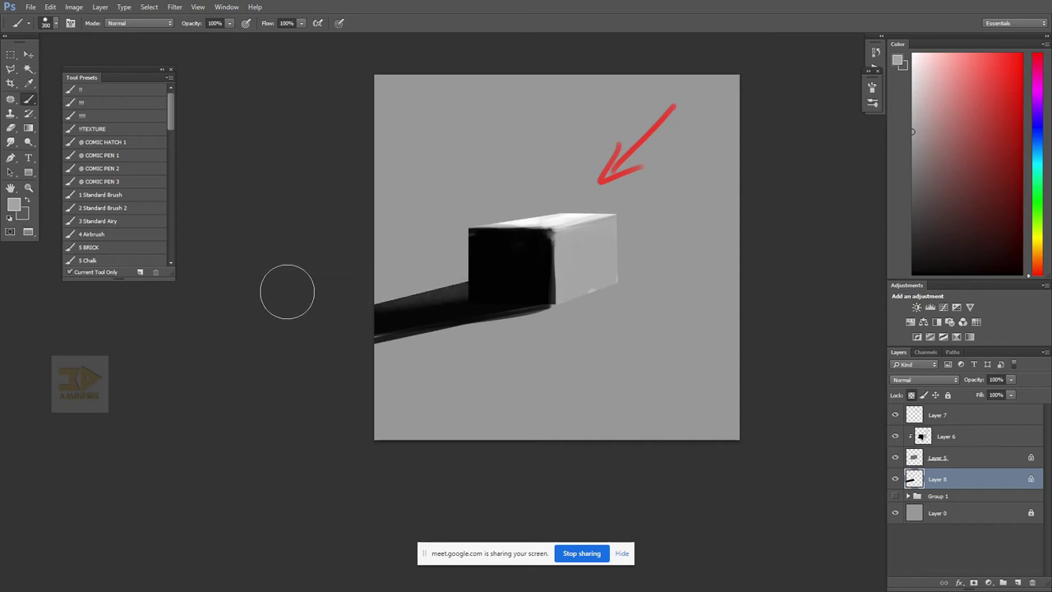
- Examine the finished box and its cast shadow at several zoom levels, and return to the standard screen mode
key(z)
alt+click(649, 280)
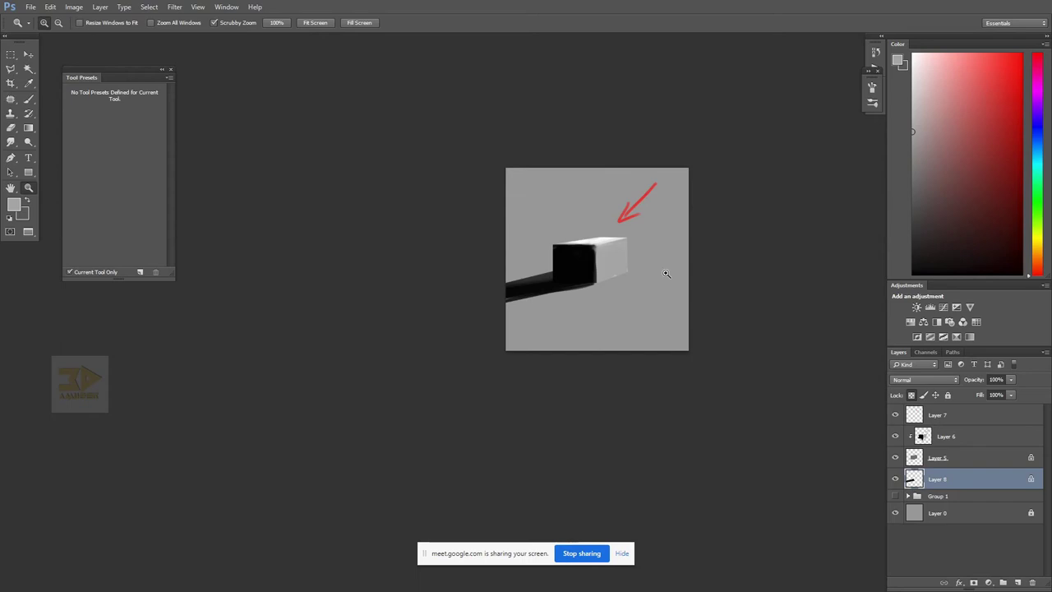
click(667, 285)
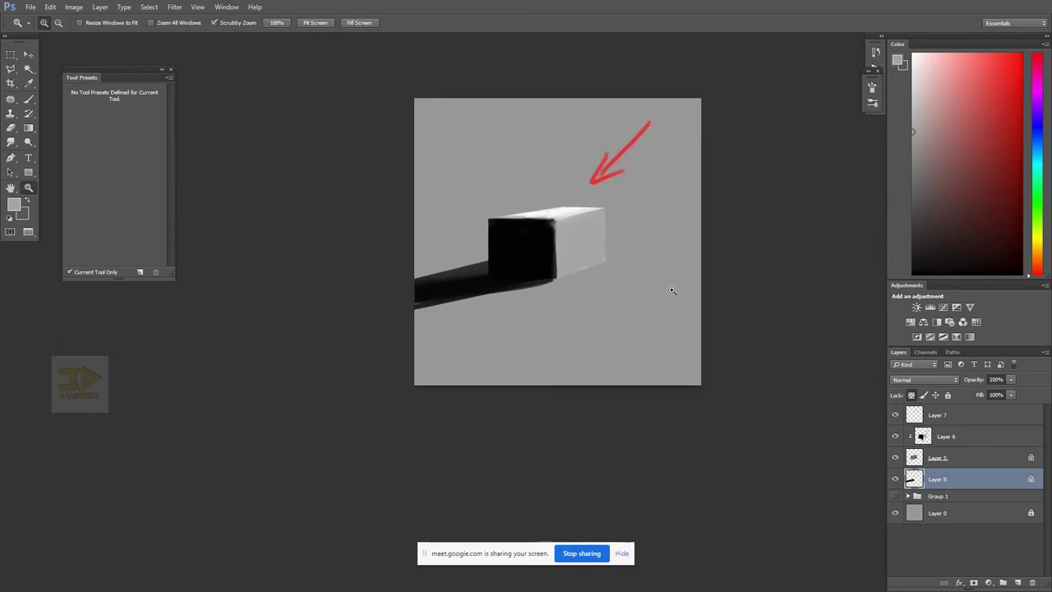
alt+click(649, 295)
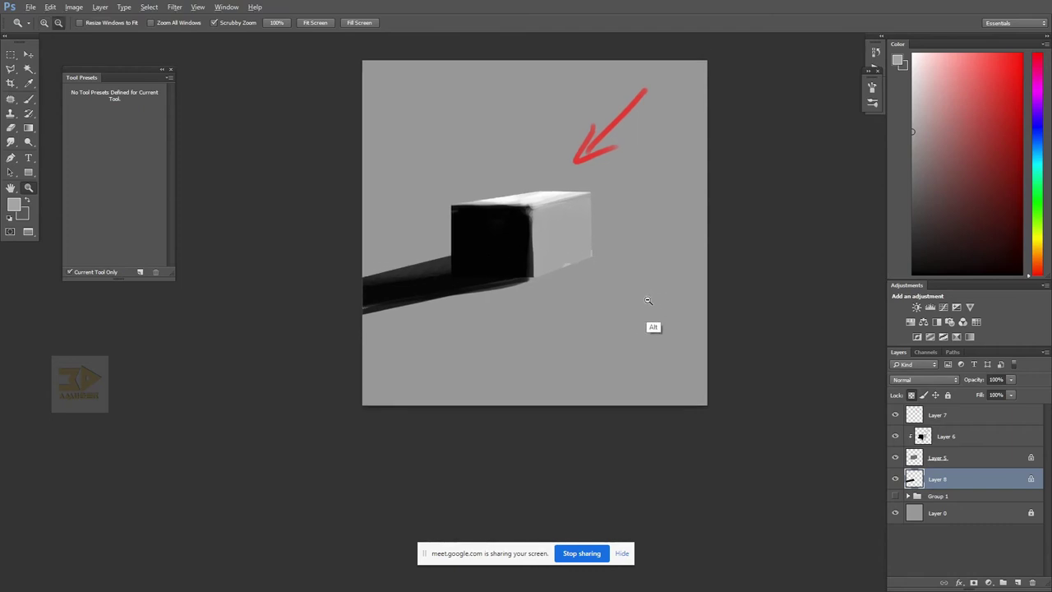
key(f)
click(670, 308)
key(f)
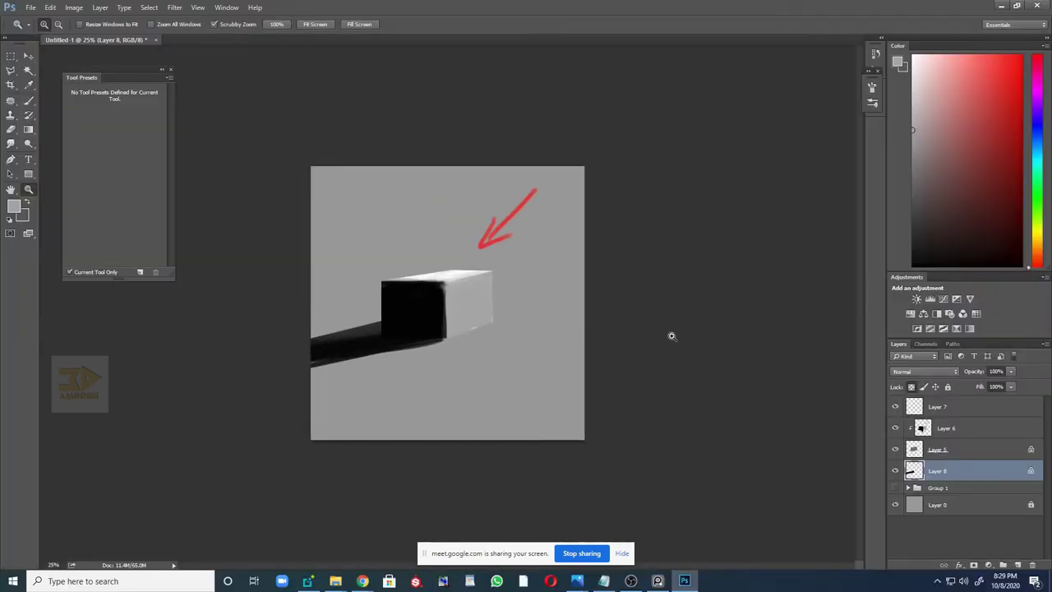
click(671, 333)
- Group the four box layers, from Layer 7 down to Layer 8
click(934, 416)
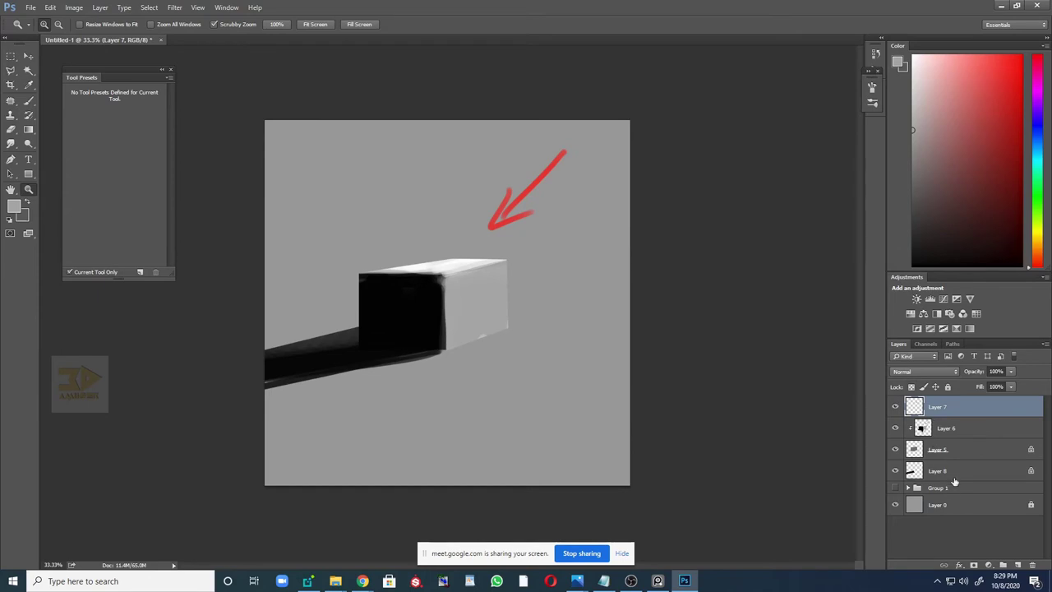
shift+click(949, 477)
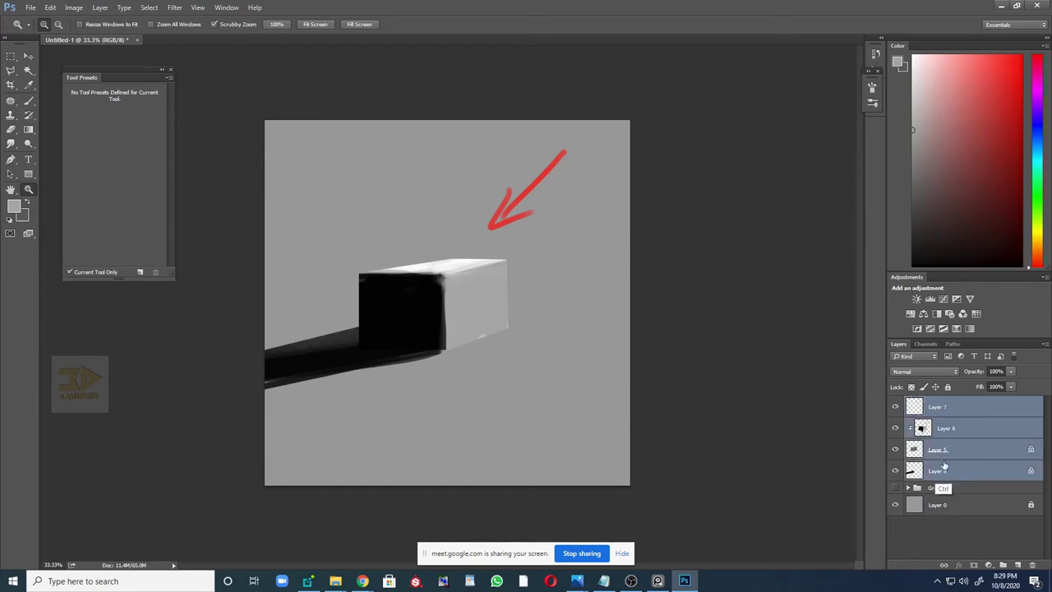
key(ctrl+g)
- Switch to the reference viewer, bring the labelled sphere lighting image fully into view, and return to Photoshop
key(alt+Tab)
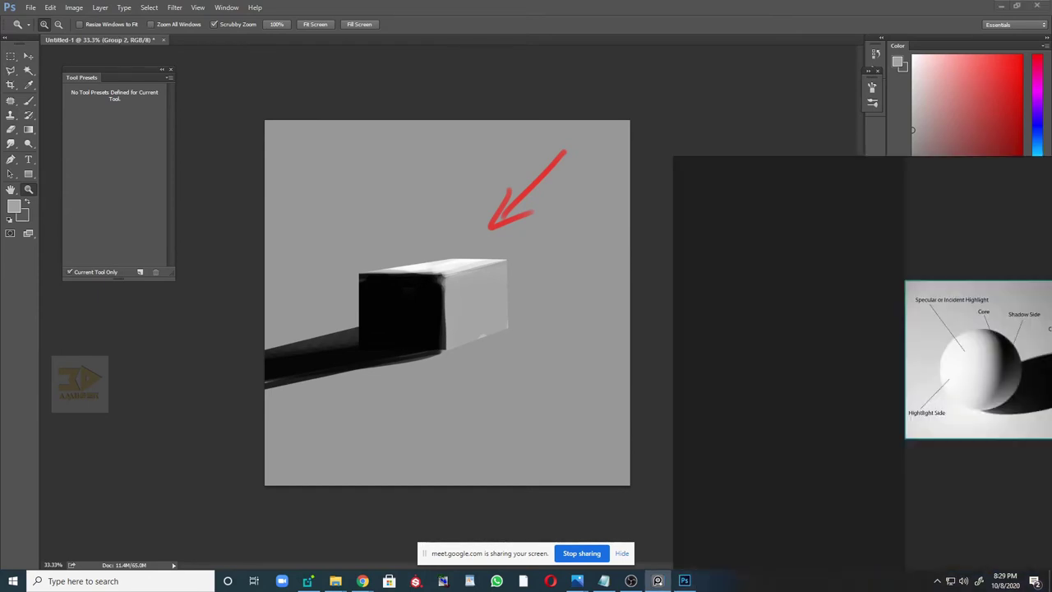
drag(1019, 387, 596, 374)
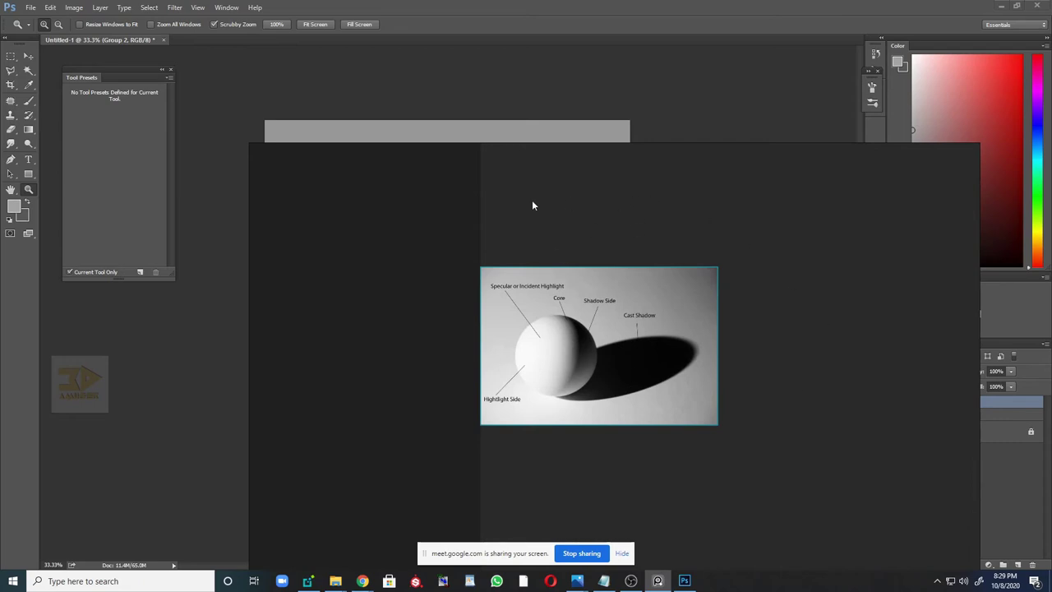
key(alt+Tab)
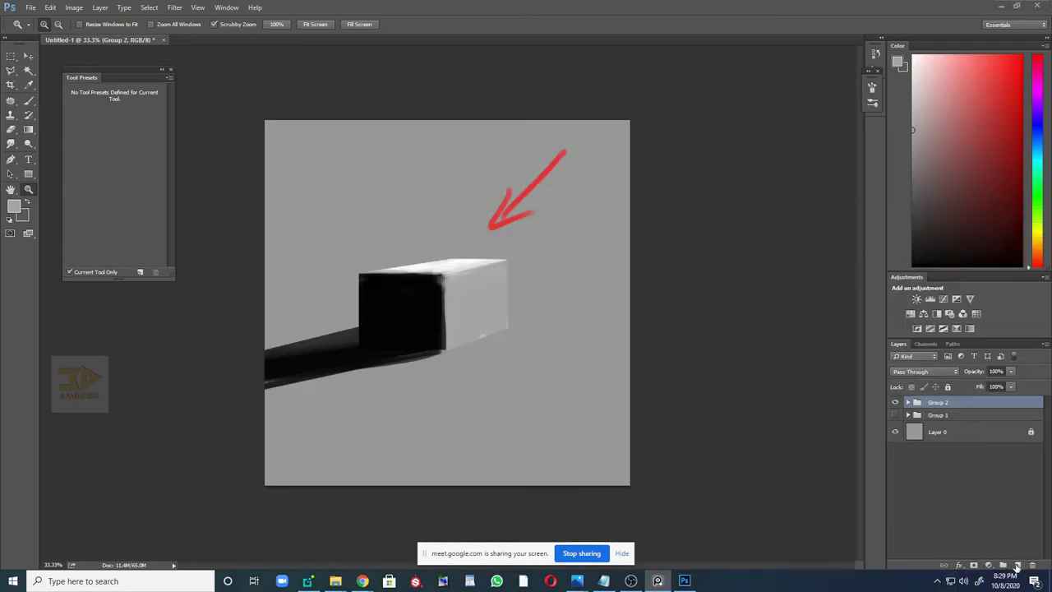
- Add a blank layer with Group 2 hidden, and outline an upright cylinder on it with black brush strokes
click(1017, 566)
click(896, 423)
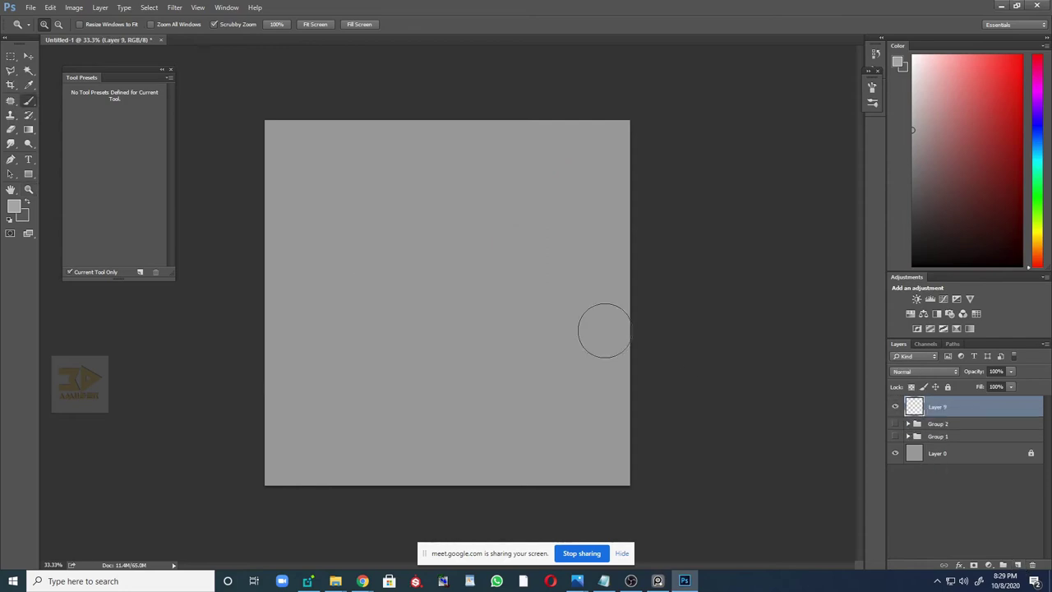
key(b)
drag(394, 205, 488, 215)
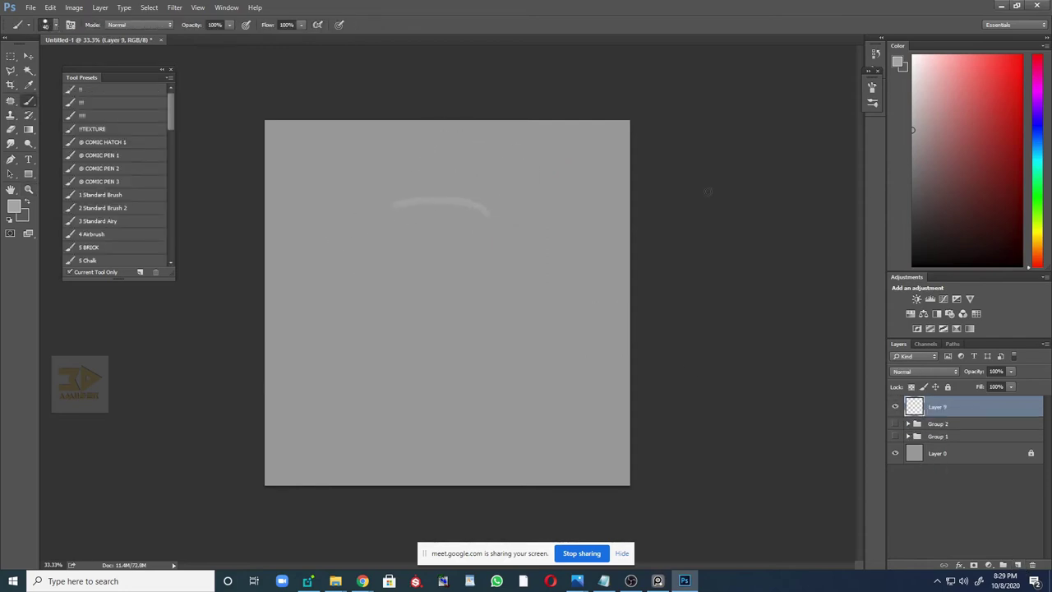
key(d)
mouse_move(384, 206)
mouse_down()
mouse_move(471, 211)
mouse_move(382, 301)
mouse_move(390, 322)
mouse_up()
drag(467, 211, 462, 311)
drag(386, 326, 464, 305)
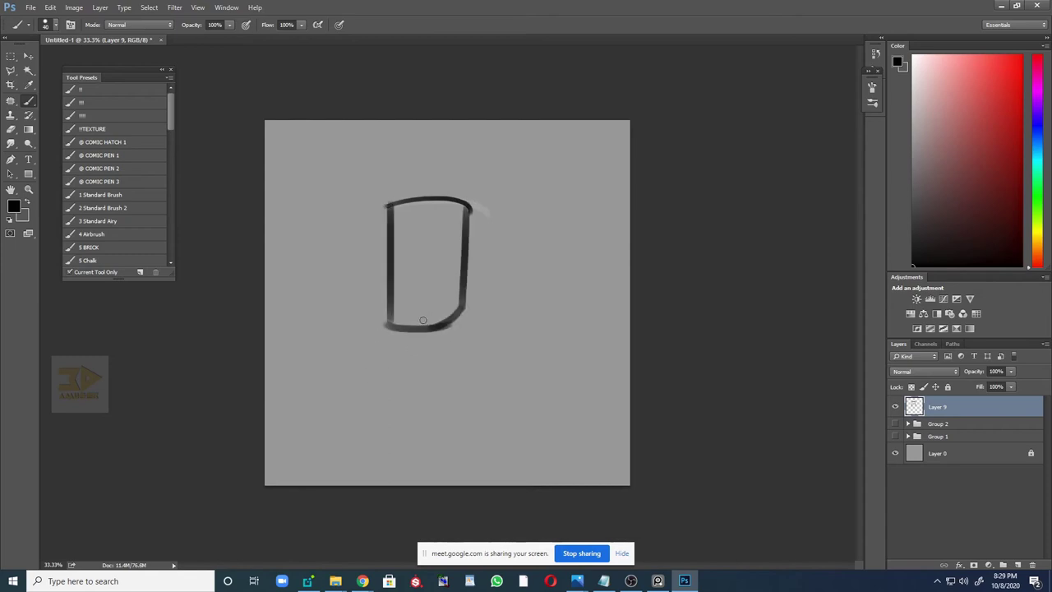
- Fill the cylinder outline with solid black strokes and even out its base and right edge
mouse_move(403, 209)
mouse_down()
mouse_move(396, 263)
mouse_move(409, 249)
mouse_move(396, 222)
mouse_move(395, 307)
mouse_move(436, 205)
mouse_move(397, 214)
mouse_move(422, 241)
mouse_move(407, 262)
mouse_move(428, 284)
mouse_move(461, 245)
mouse_move(451, 277)
mouse_move(450, 233)
mouse_move(403, 220)
mouse_move(419, 268)
mouse_move(405, 312)
mouse_move(437, 327)
mouse_move(448, 317)
mouse_move(446, 305)
mouse_move(424, 311)
mouse_move(405, 294)
mouse_move(403, 328)
mouse_move(444, 321)
mouse_up()
key(v)
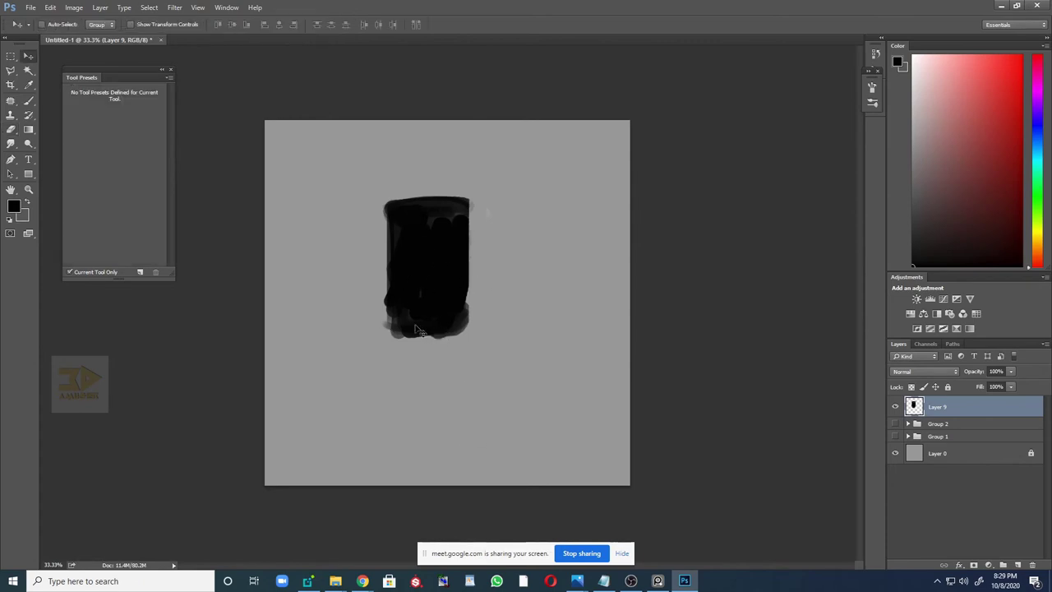
key(b)
mouse_move(397, 330)
mouse_down()
mouse_move(457, 327)
mouse_move(427, 332)
mouse_up()
mouse_move(463, 199)
mouse_down()
mouse_move(470, 306)
mouse_move(458, 332)
mouse_up()
- Lock the cylinder layer's transparent pixels and paint its left side white with a 175 px brush
click(911, 387)
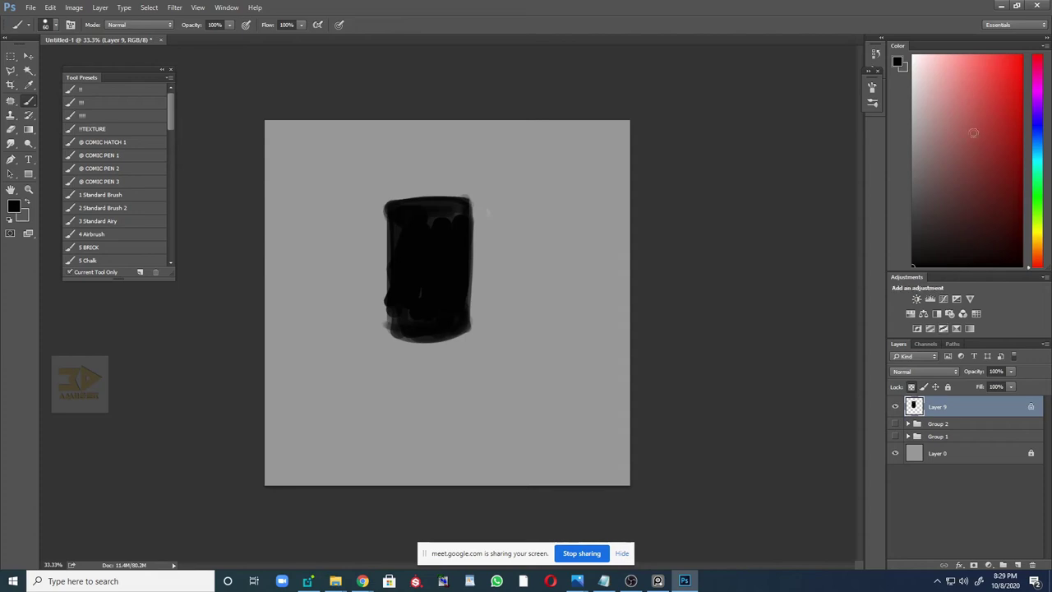
key(x)
key(bracketright)
key(bracketright)
key(bracketright)
key(bracketright)
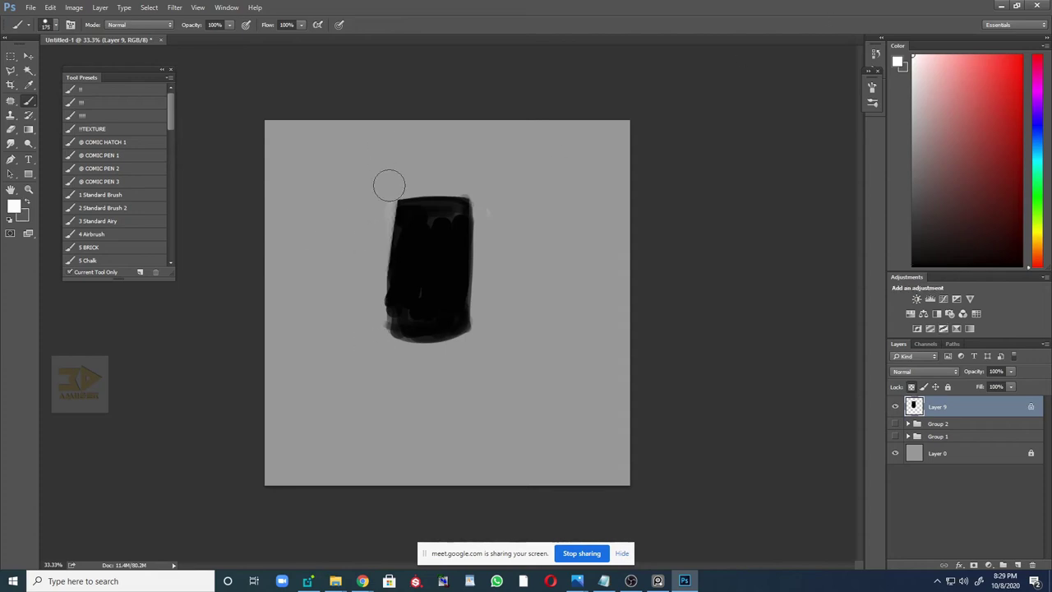
mouse_move(388, 183)
mouse_down()
mouse_move(377, 332)
mouse_move(384, 221)
mouse_up()
mouse_move(397, 179)
mouse_down()
mouse_move(382, 291)
mouse_move(389, 345)
mouse_move(410, 351)
mouse_move(396, 249)
mouse_move(406, 206)
mouse_move(400, 240)
mouse_move(461, 342)
mouse_move(392, 233)
mouse_move(363, 319)
mouse_move(398, 378)
mouse_up()
drag(386, 222, 375, 321)
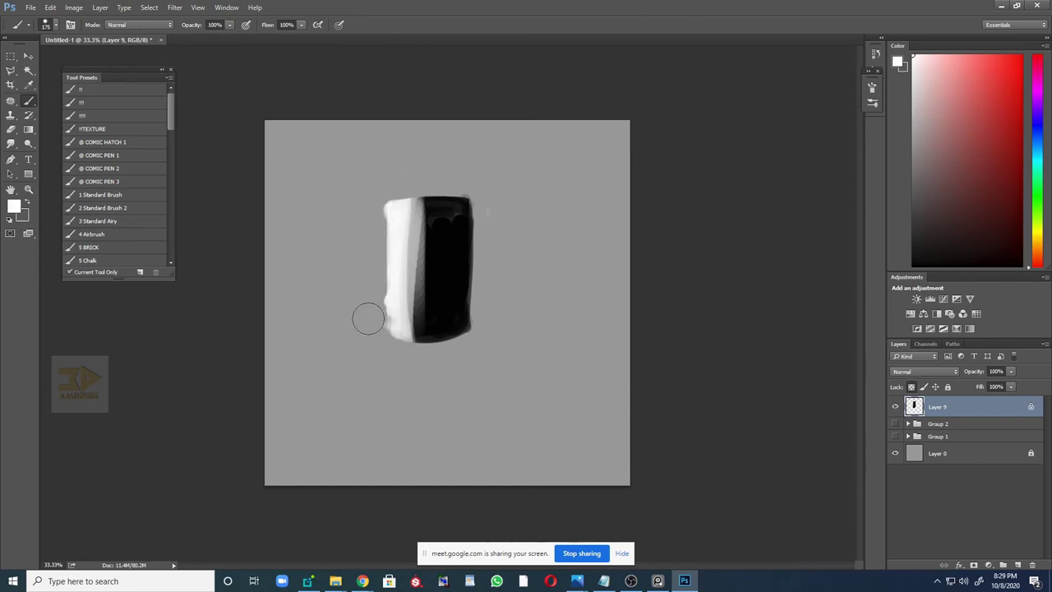
- Paint sampled greys over the cylinder from light to dark, enlarging the brush to 400 px
alt+click(425, 233)
drag(476, 214, 460, 293)
key(bracketright)
key(bracketright)
key(bracketright)
key(bracketright)
mouse_move(460, 253)
mouse_down()
mouse_move(467, 214)
mouse_move(458, 329)
mouse_up()
alt+click(414, 234)
drag(399, 176, 446, 364)
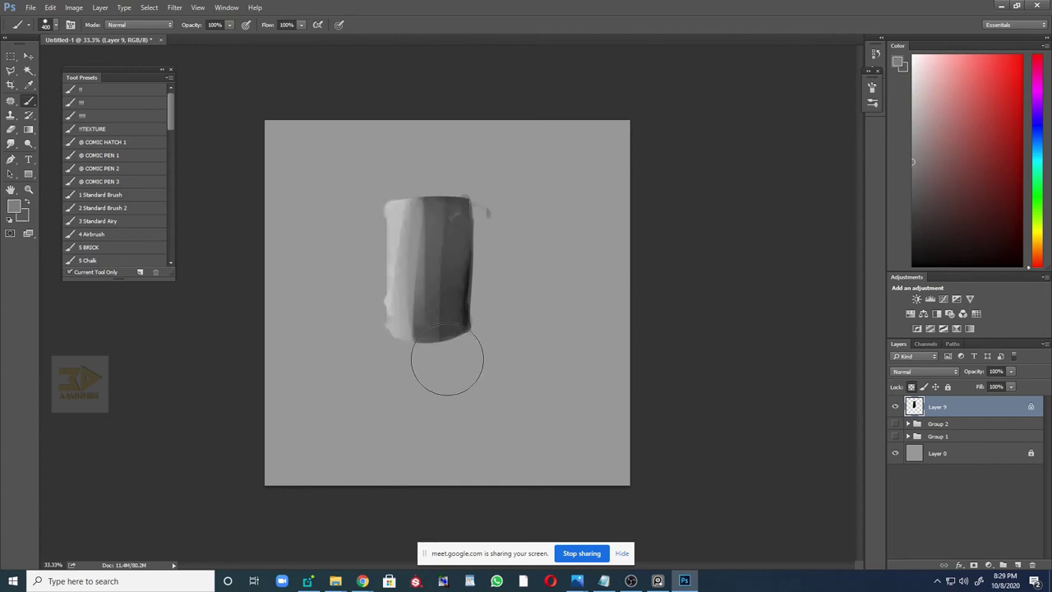
- Darken the cylinder's right side and middle with vertical black strokes, using progressively smaller brush sizes than 400 px
key(d)
mouse_move(437, 228)
mouse_down()
mouse_move(457, 381)
mouse_move(477, 368)
mouse_move(461, 162)
mouse_move(466, 380)
mouse_up()
drag(487, 225, 478, 361)
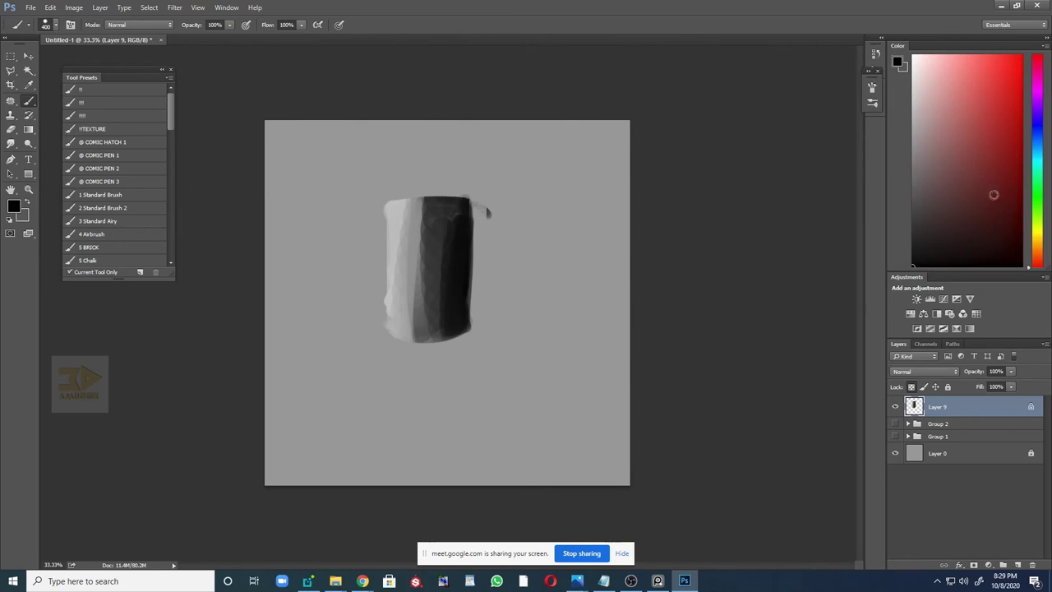
key(bracketleft)
key(bracketleft)
key(bracketleft)
key(bracketleft)
drag(421, 205, 403, 379)
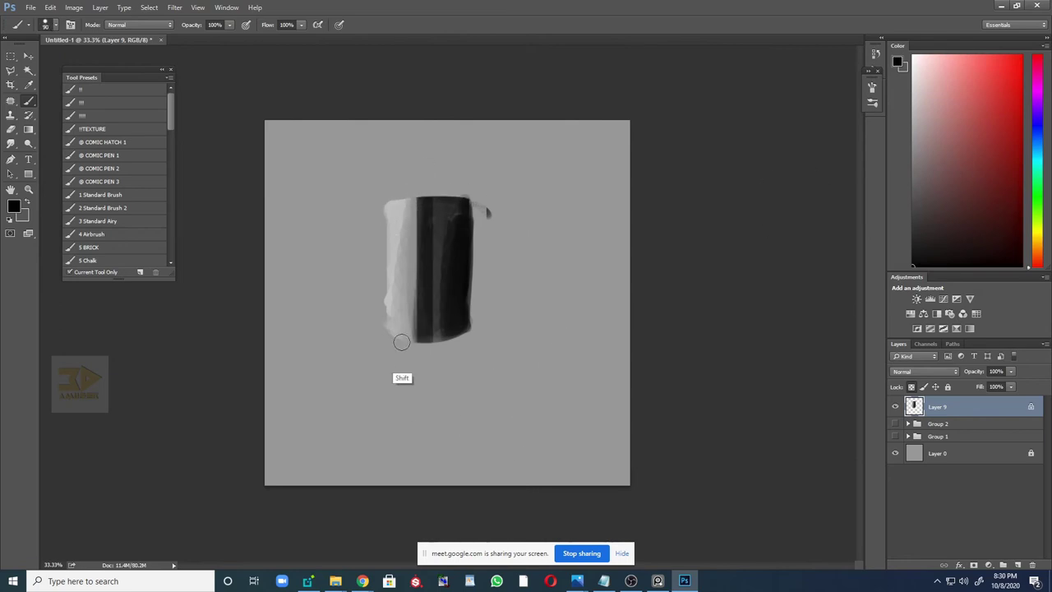
drag(415, 212, 432, 392)
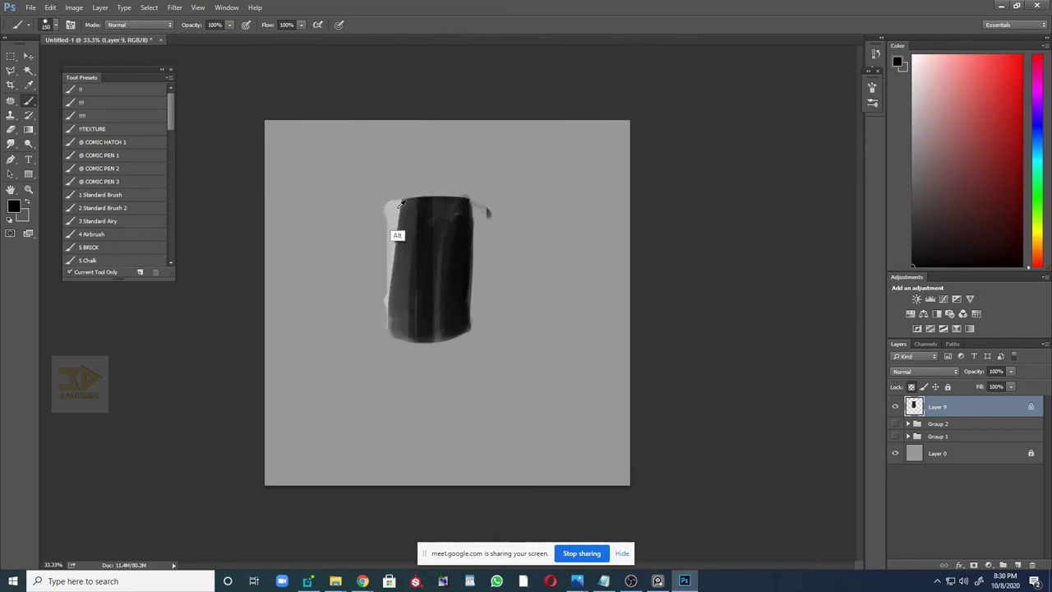
- Repaint the cylinder's left edge with light grey sampled from its lit side
alt+click(387, 213)
mouse_move(389, 215)
mouse_down()
mouse_move(395, 363)
mouse_move(393, 243)
mouse_move(372, 291)
mouse_move(394, 364)
mouse_up()
drag(397, 299, 400, 349)
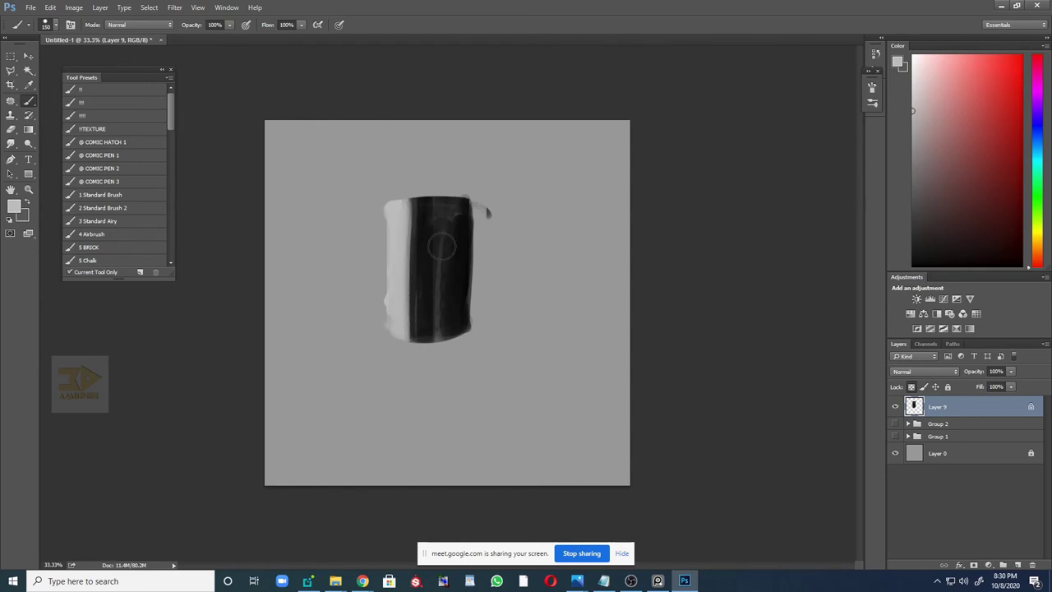
- Paint sampled mid-grey bands down the cylinder's dark side, and smudge the light-to-dark transition at 20% strength
drag(443, 215, 469, 373)
alt+click(408, 291)
alt+click(415, 290)
mouse_move(438, 197)
mouse_down()
mouse_move(441, 368)
mouse_move(444, 353)
mouse_move(465, 349)
mouse_up()
alt+click(407, 247)
drag(427, 197, 427, 407)
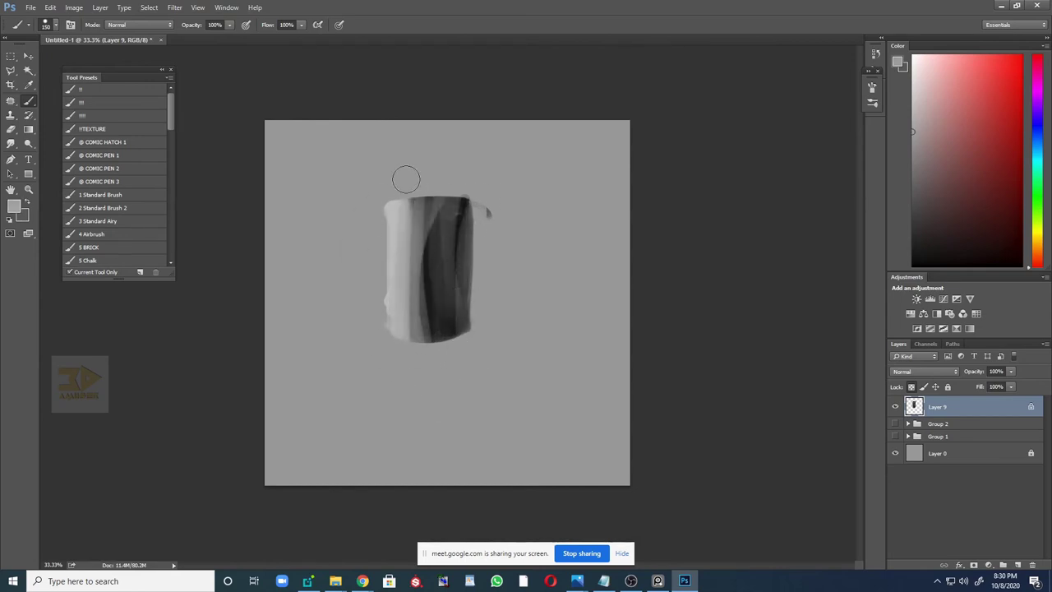
key(r)
mouse_move(411, 278)
mouse_down()
mouse_move(403, 350)
mouse_move(423, 205)
mouse_move(422, 346)
mouse_up()
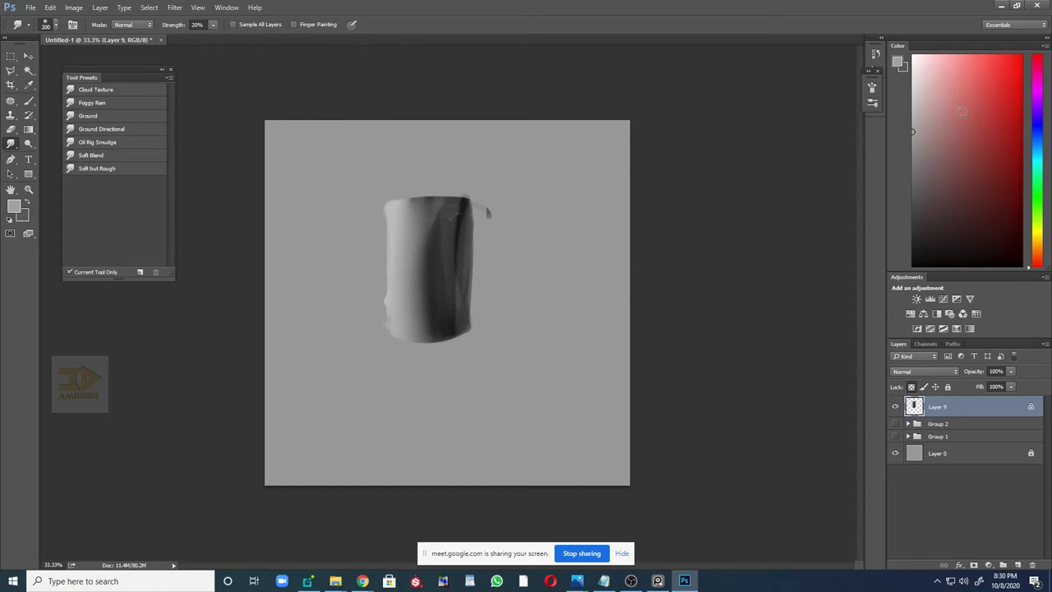
- Paint a thin white vertical highlight down the cylinder's lit side and smudge it into the surrounding greys
drag(961, 111, 844, 24)
key(b)
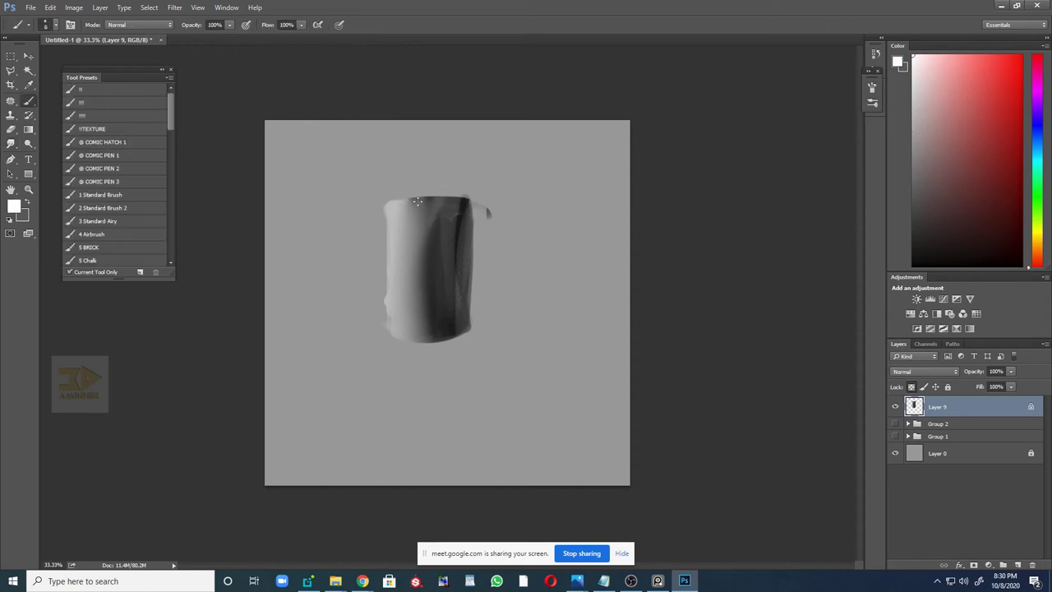
drag(385, 202, 391, 334)
key(ctrl+z)
drag(415, 198, 380, 381)
key(ctrl+z)
drag(419, 195, 407, 380)
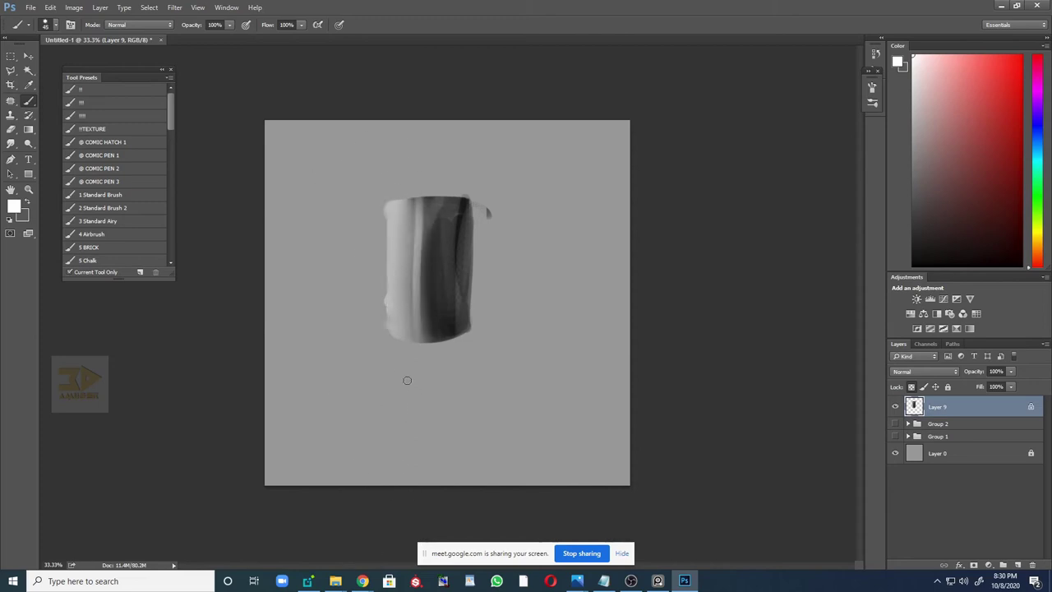
key(r)
mouse_move(411, 214)
mouse_down()
mouse_move(411, 368)
mouse_move(424, 277)
mouse_move(423, 353)
mouse_up()
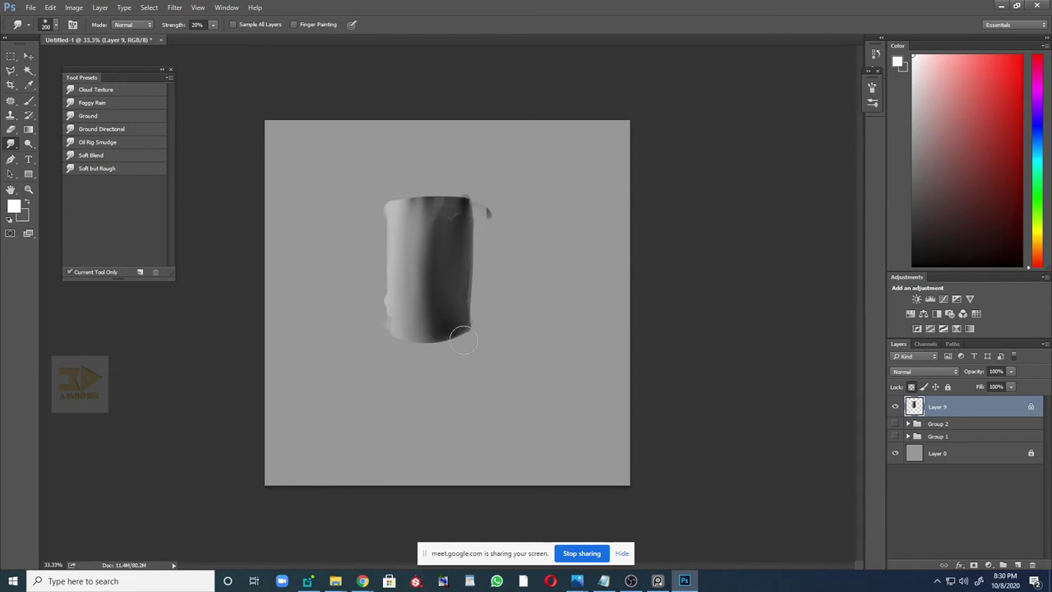
- Unlock the layer's transparent pixels and paint a black cast shadow from the cylinder's base to the canvas's right edge
key(z)
alt+click(552, 277)
alt+click(555, 268)
click(481, 270)
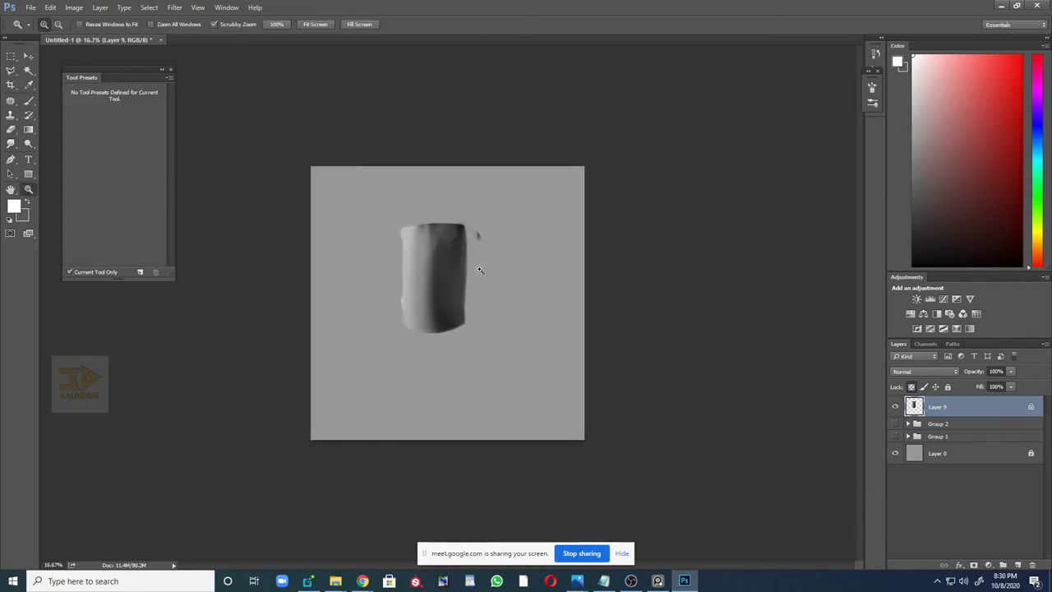
key(b)
key(x)
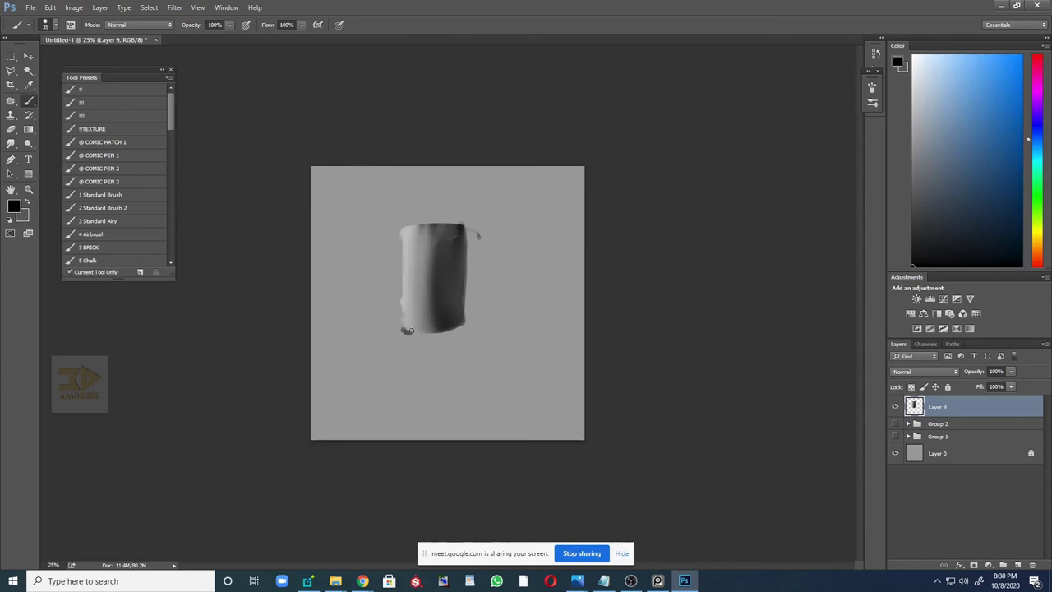
drag(438, 334, 542, 312)
drag(469, 321, 545, 309)
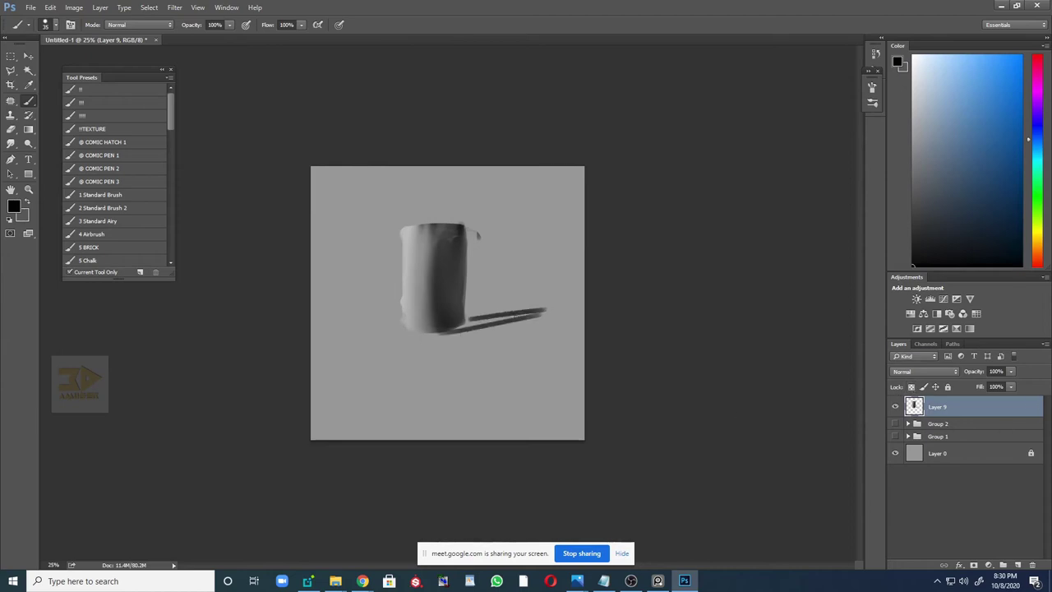
mouse_move(470, 320)
mouse_down()
mouse_move(462, 325)
mouse_move(492, 319)
mouse_move(454, 328)
mouse_move(537, 315)
mouse_move(406, 335)
mouse_up()
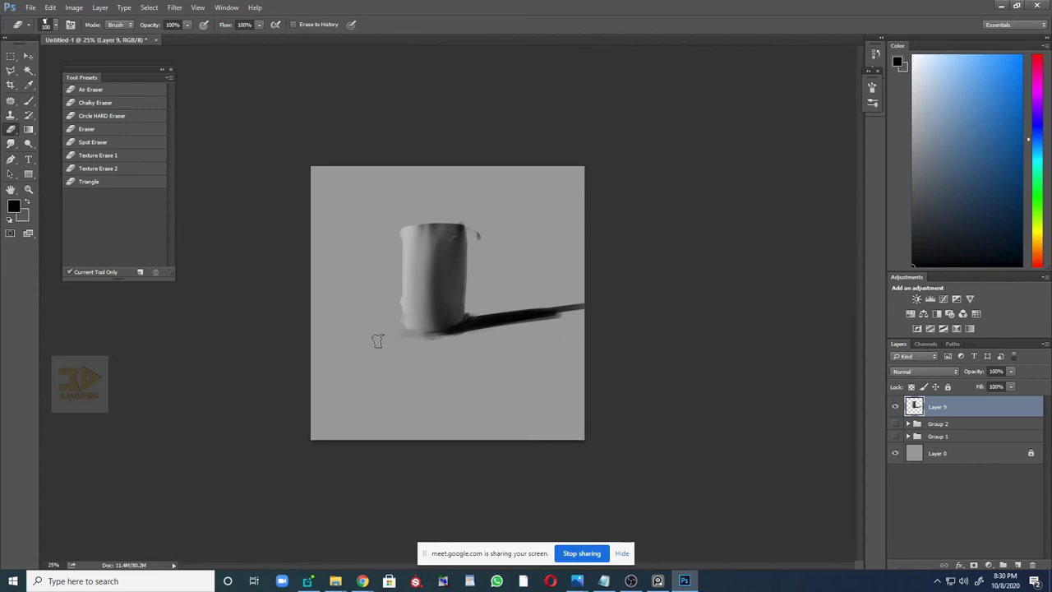
- Erase the stray brush mark beside the cylinder's upper right corner
key(z)
alt+click(601, 345)
alt+click(607, 344)
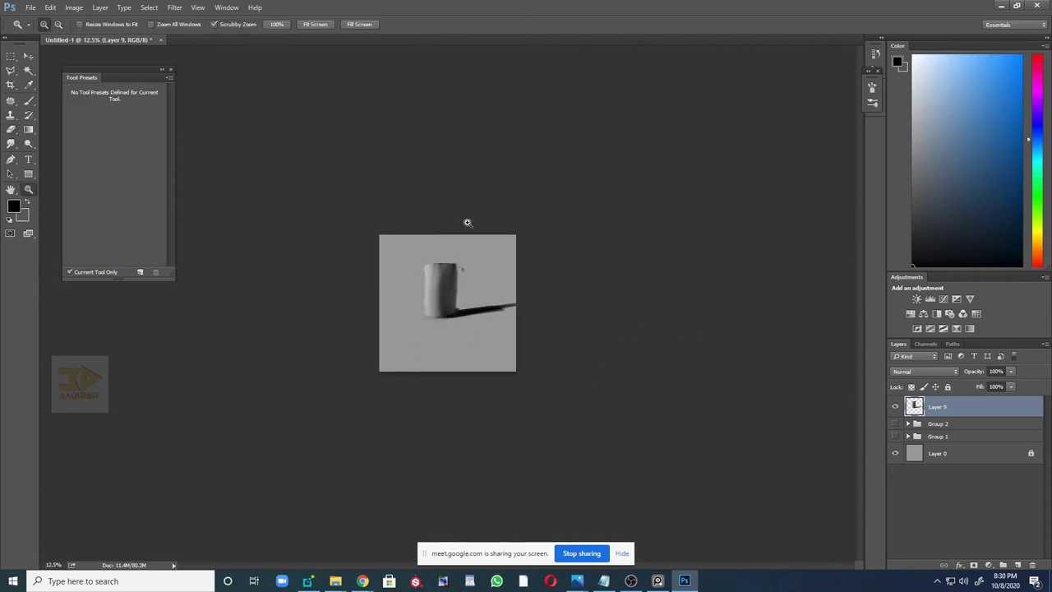
click(467, 222)
key(e)
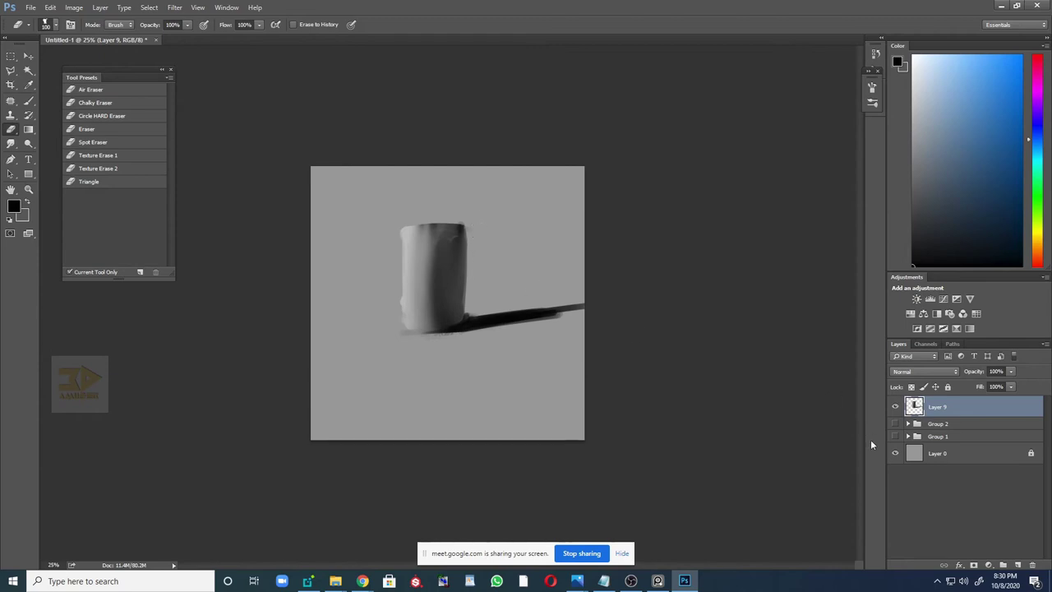
- Delete the cylinder layer together with Group 2 and Group 1, leaving only the grey background layer
shift+click(966, 434)
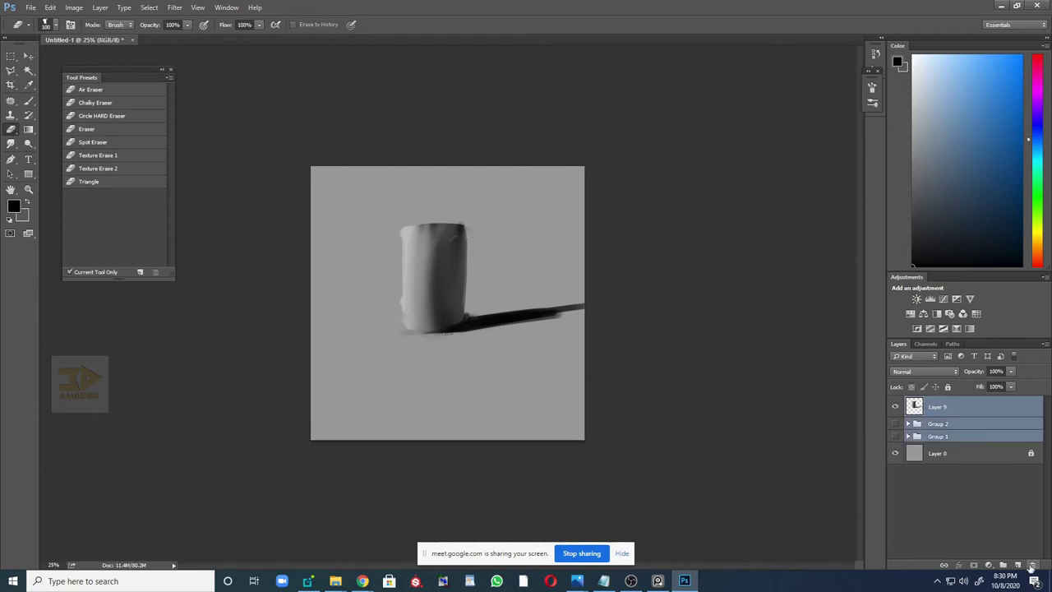
click(1032, 565)
key(Return)
key(z)
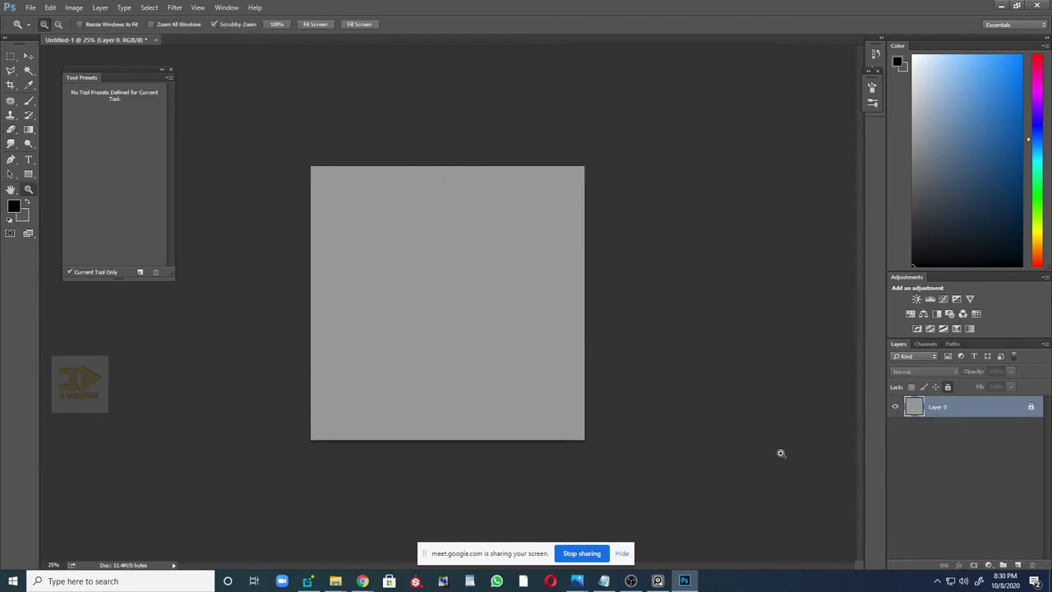
click(615, 344)
- Switch to the Google Meet call to check the participants, and return to Photoshop
mouse_move(363, 581)
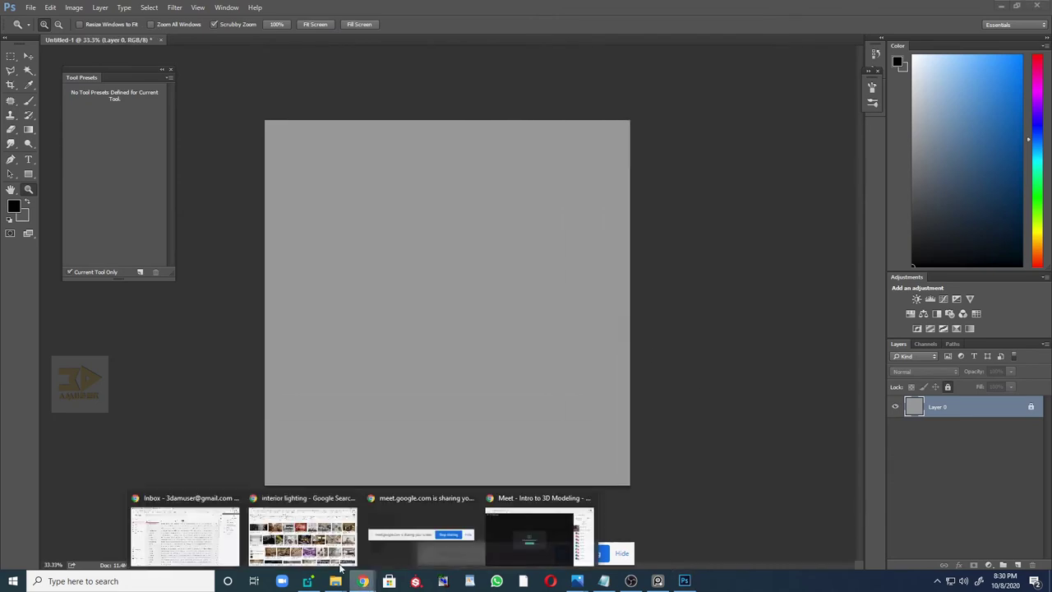
click(509, 527)
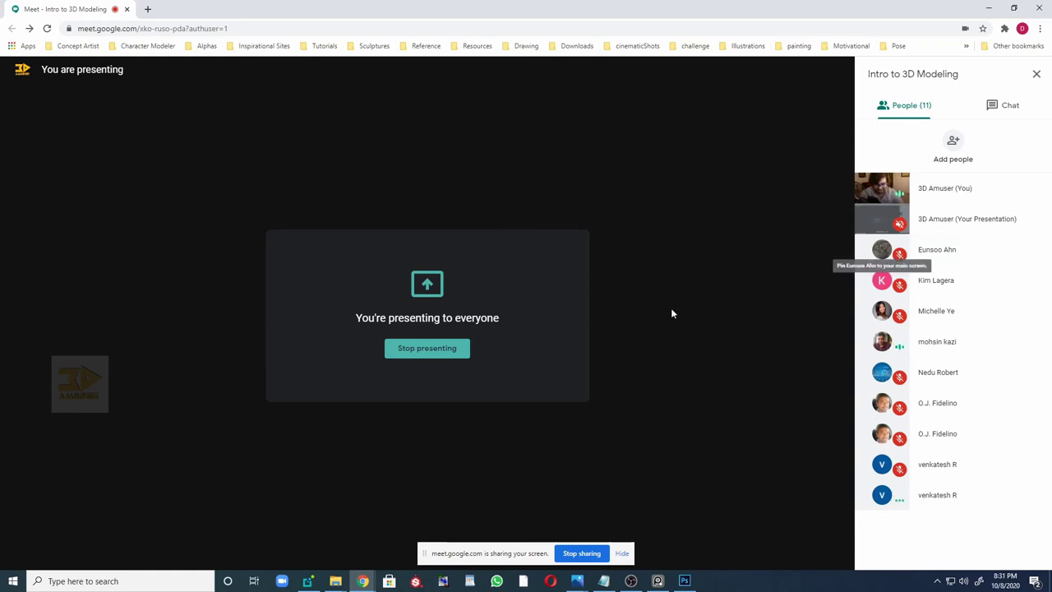
click(684, 580)
scroll(482, 327, down, 1)
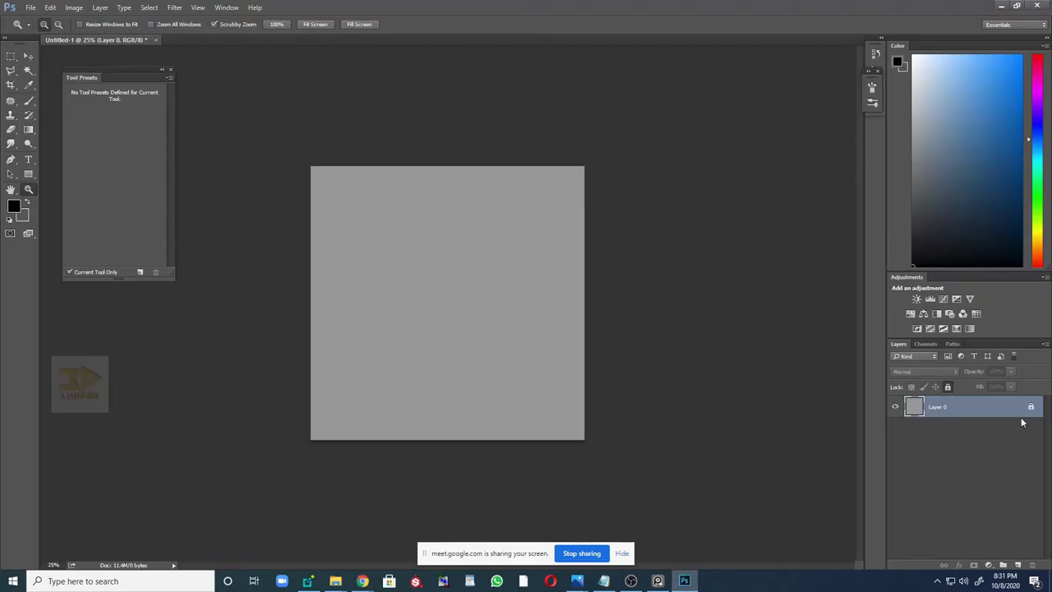
- Add a new empty layer above the locked grey background layer
double_click(977, 408)
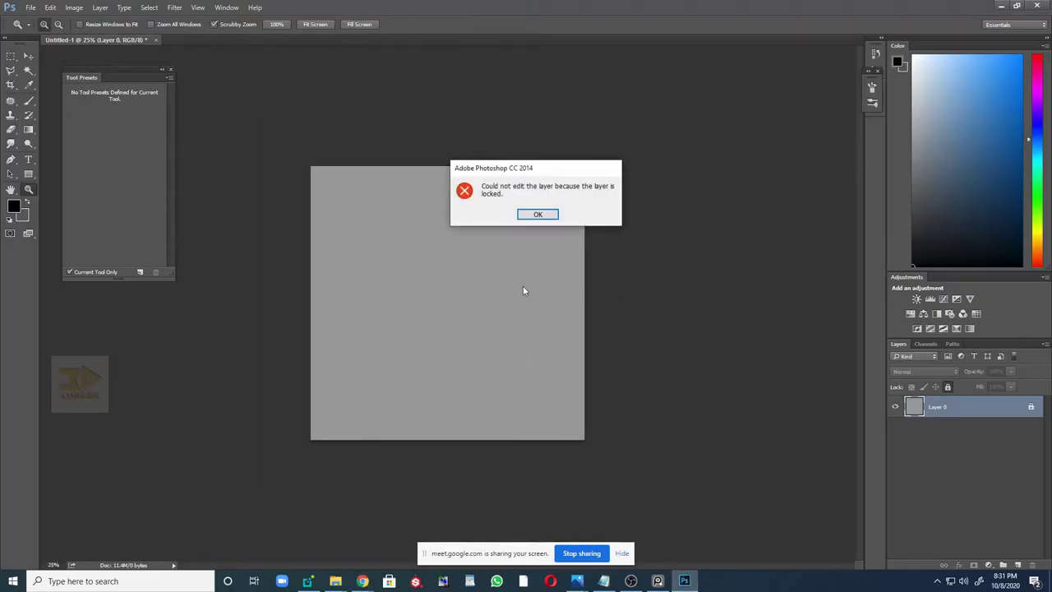
click(542, 220)
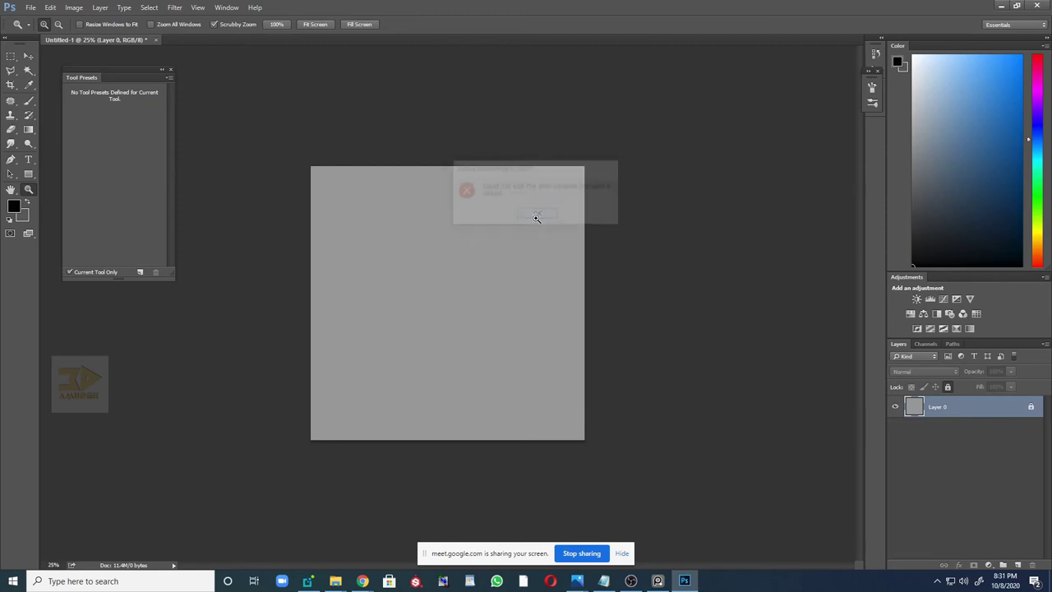
click(534, 217)
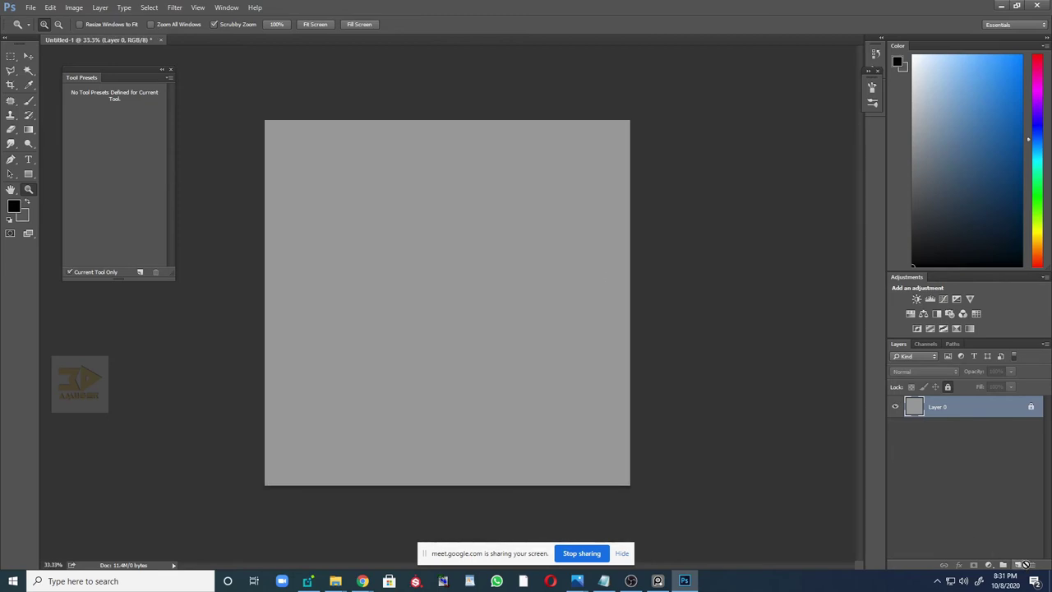
click(1019, 564)
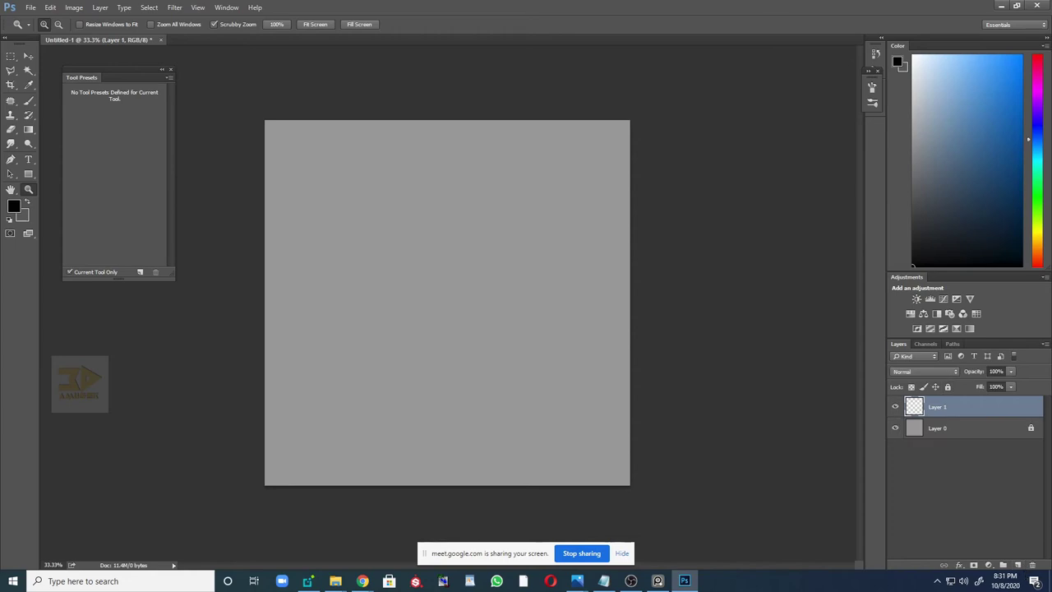
click(335, 581)
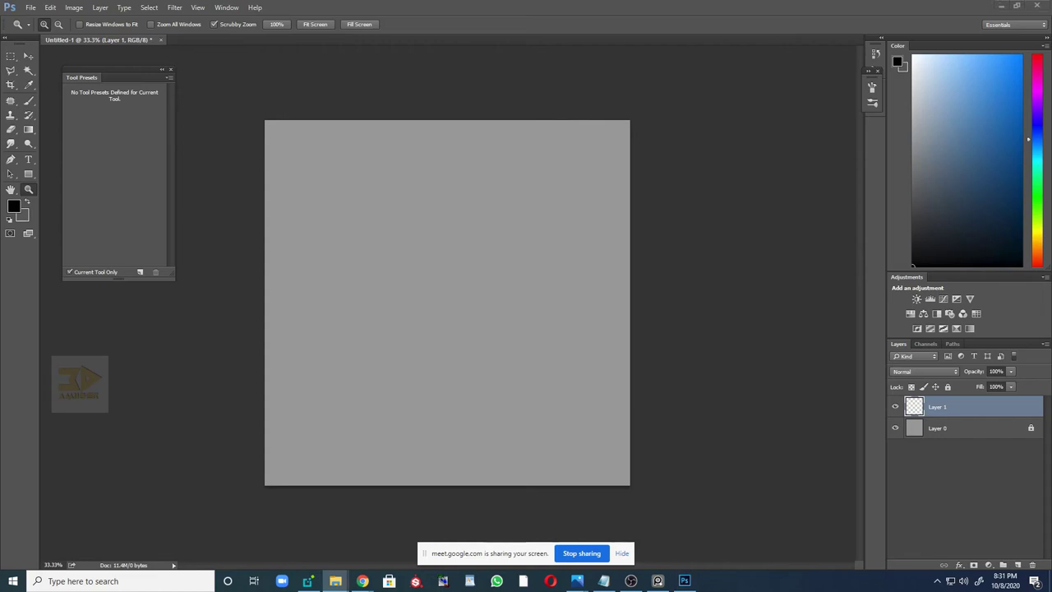
click(577, 581)
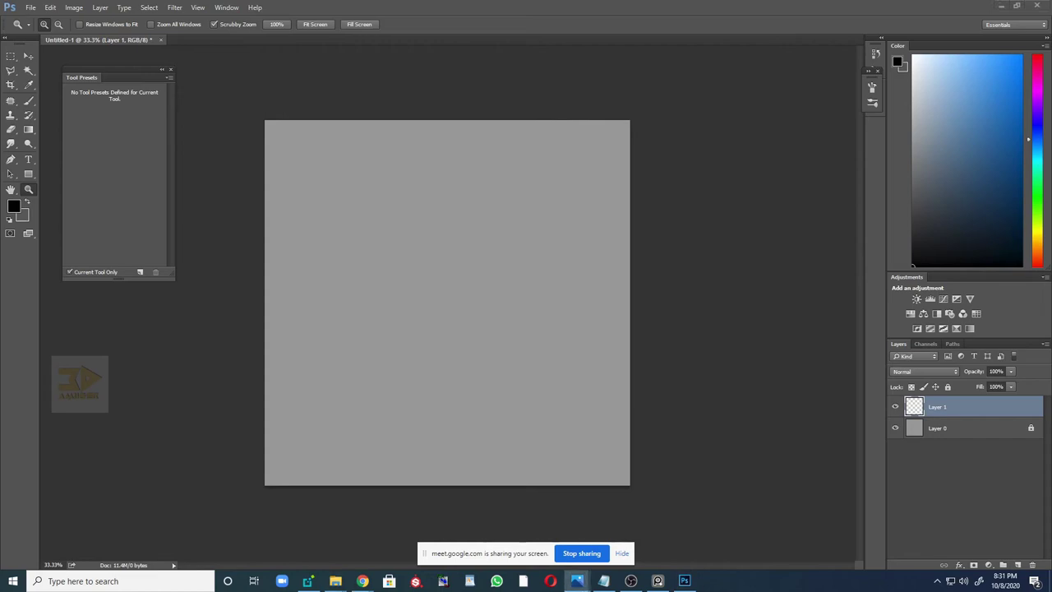
click(351, 296)
alt+click(459, 244)
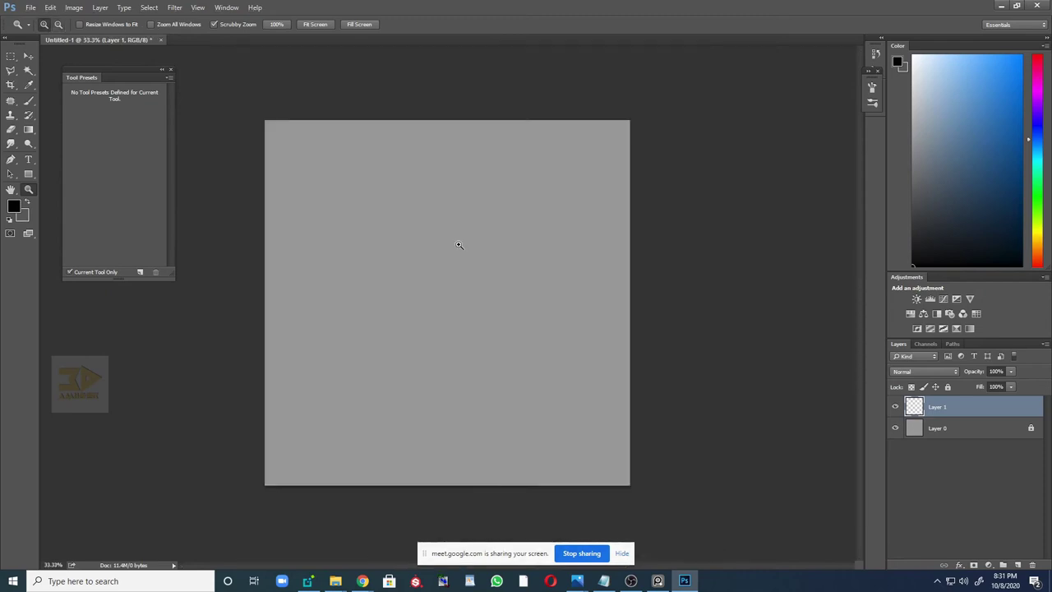
- Expand the workspace to full screen, and test the 2 Standard Brush 2 preset with a stroke that is undone
key(b)
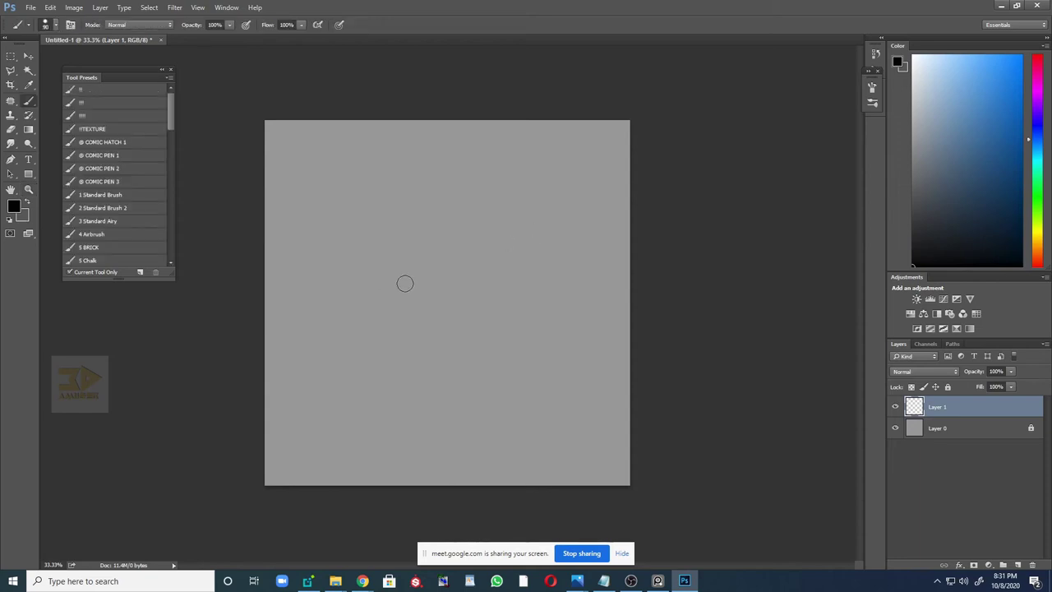
key(f)
drag(502, 283, 577, 245)
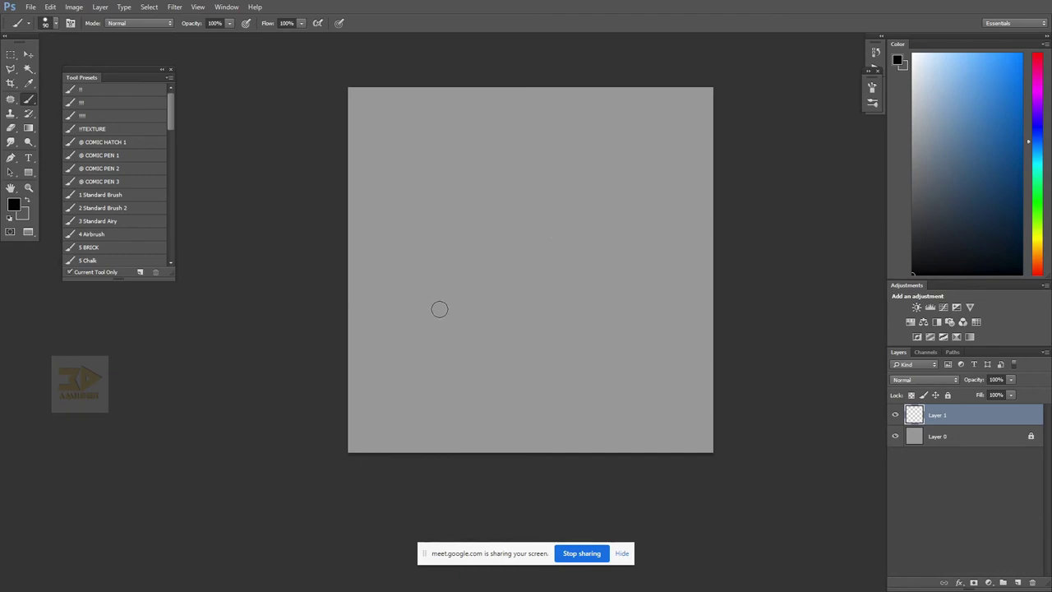
click(130, 209)
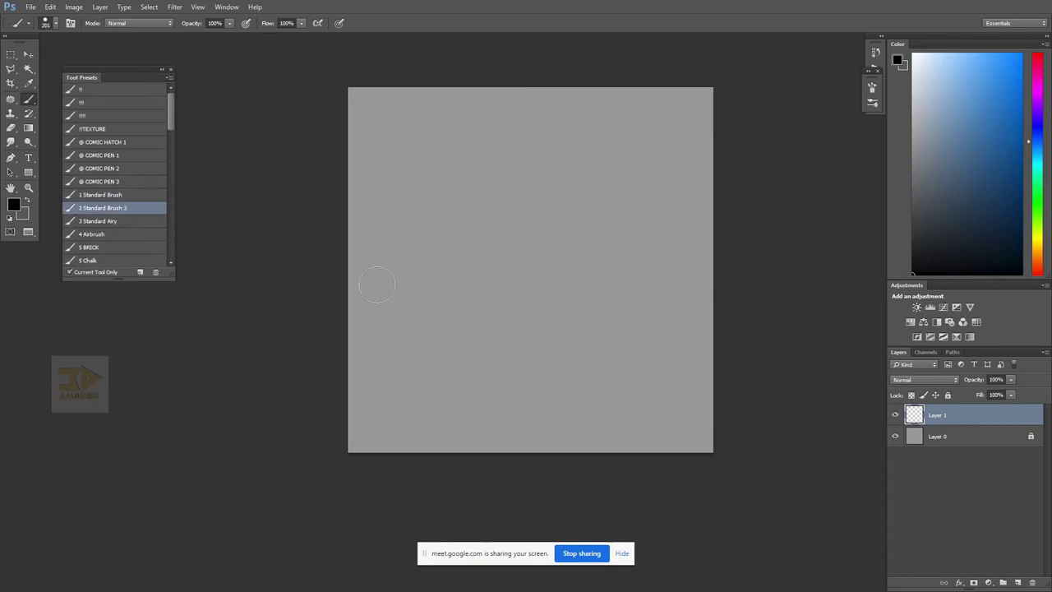
drag(477, 299, 530, 329)
key(ctrl+z)
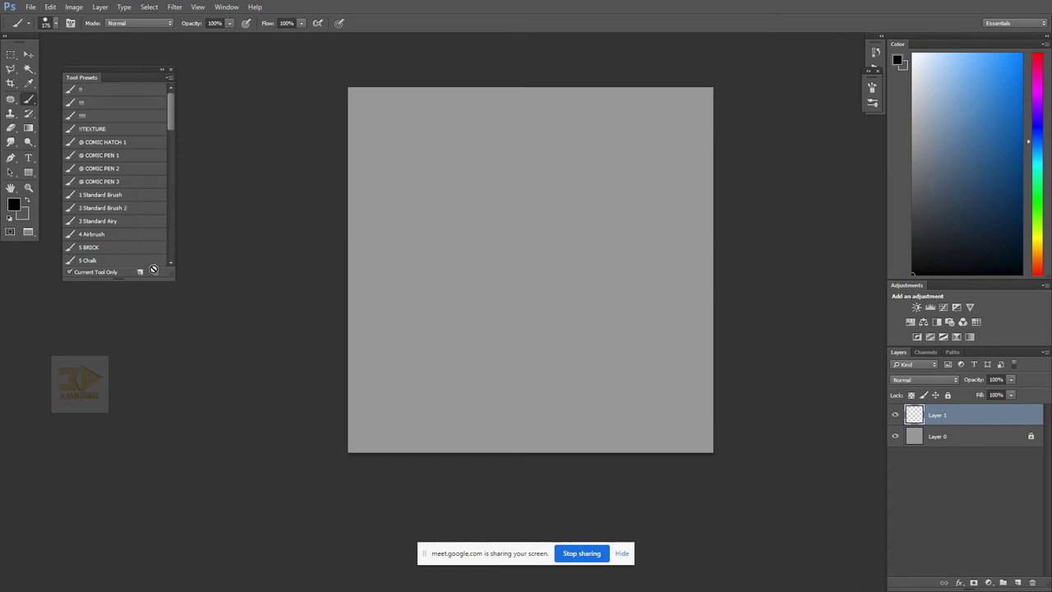
- Rough in a black head mass at the canvas centre with the 2 Standard Brush 2 preset, and trim its edge with the Eraser
click(118, 210)
key(])
mouse_move(525, 265)
mouse_down()
mouse_move(502, 299)
mouse_move(564, 263)
mouse_move(590, 278)
mouse_move(491, 261)
mouse_move(572, 290)
mouse_move(554, 333)
mouse_move(502, 296)
mouse_move(515, 334)
mouse_move(493, 263)
mouse_move(487, 299)
mouse_up()
key([)
key([)
key(bracketleft)
key(bracketleft)
key(bracketleft)
key(e)
mouse_move(475, 242)
mouse_down()
mouse_move(486, 287)
mouse_move(463, 304)
mouse_move(449, 279)
mouse_move(464, 265)
mouse_move(484, 357)
mouse_move(552, 402)
mouse_move(485, 361)
mouse_move(535, 303)
mouse_up()
- Build up the crown of the head and paint black neck and shoulder strokes beneath it
key(b)
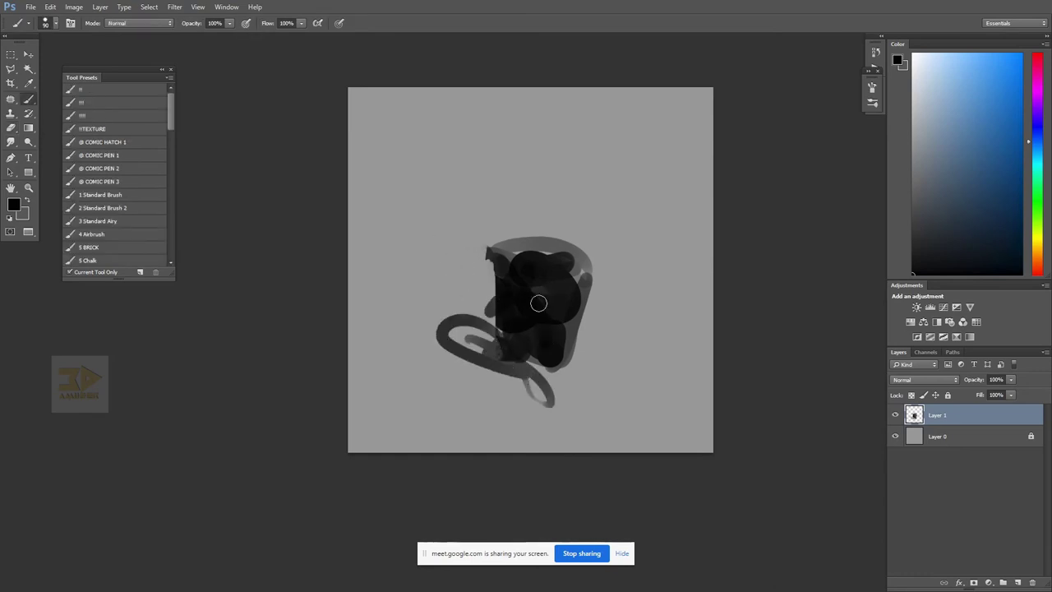
key(e)
key(b)
mouse_move(504, 244)
mouse_down()
mouse_move(568, 279)
mouse_move(571, 268)
mouse_move(525, 225)
mouse_move(493, 260)
mouse_move(520, 326)
mouse_move(493, 221)
mouse_move(538, 207)
mouse_move(489, 240)
mouse_up()
key(bracketleft)
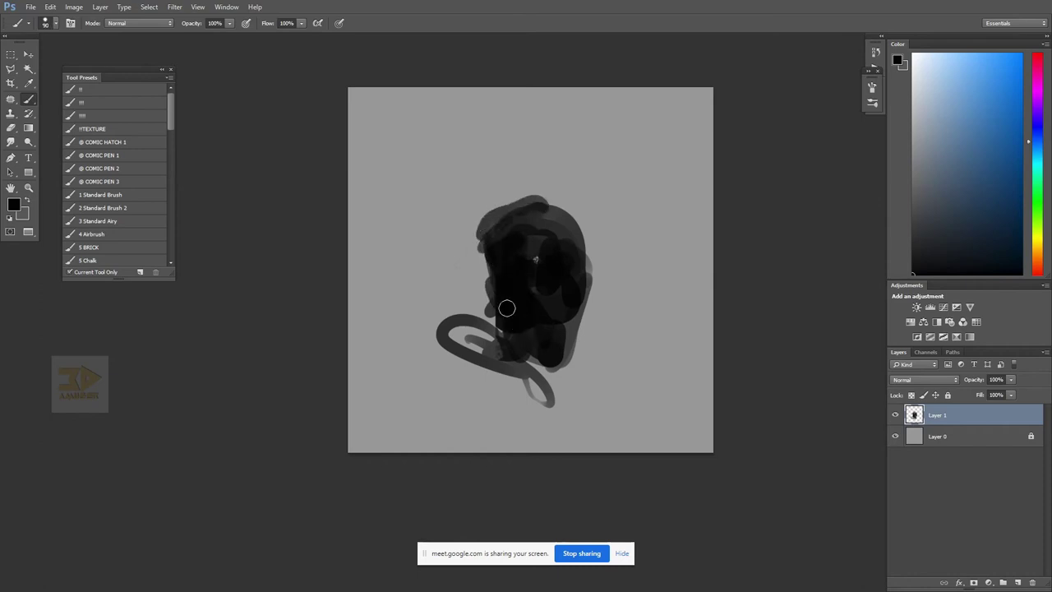
key(bracketleft)
mouse_move(510, 317)
mouse_down()
mouse_move(469, 336)
mouse_move(521, 370)
mouse_move(543, 408)
mouse_move(473, 380)
mouse_move(508, 375)
mouse_move(471, 379)
mouse_move(452, 392)
mouse_move(461, 396)
mouse_move(459, 382)
mouse_move(390, 396)
mouse_move(508, 408)
mouse_move(494, 401)
mouse_move(549, 427)
mouse_move(549, 363)
mouse_move(528, 358)
mouse_move(555, 368)
mouse_move(551, 329)
mouse_up()
key(bracketright)
key(bracketright)
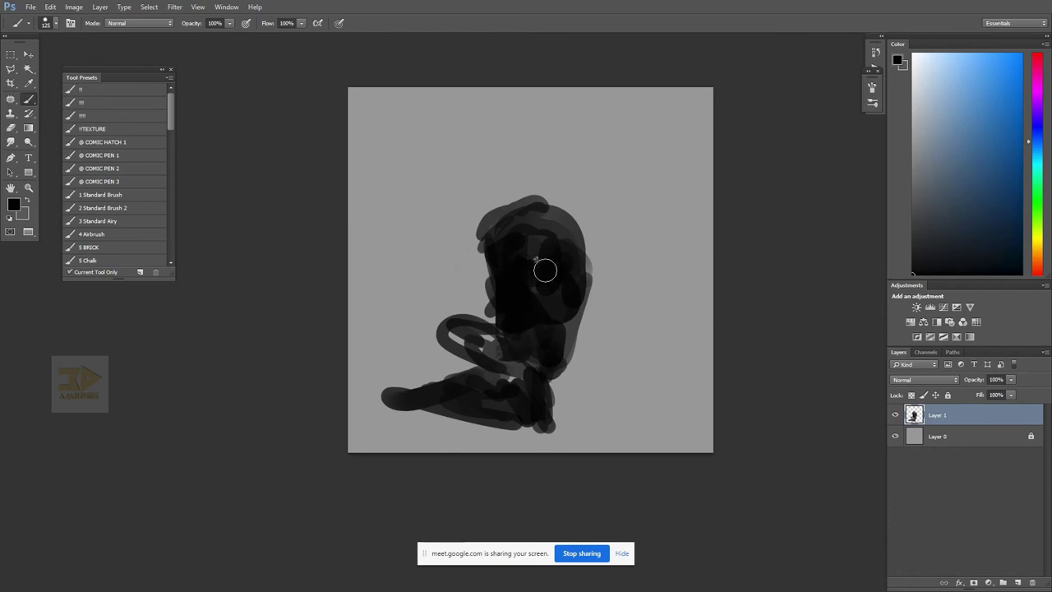
- Move the silhouette up towards the canvas's top edge, and paint its shoulder, arm and torso down to the bottom edge
key(v)
drag(548, 268, 542, 176)
key(b)
key(bracketright)
mouse_move(421, 298)
mouse_down()
mouse_move(431, 350)
mouse_move(464, 360)
mouse_move(422, 341)
mouse_move(405, 367)
mouse_move(450, 375)
mouse_move(525, 350)
mouse_move(537, 332)
mouse_move(469, 384)
mouse_move(474, 368)
mouse_move(509, 383)
mouse_move(419, 379)
mouse_move(389, 360)
mouse_move(408, 403)
mouse_move(396, 422)
mouse_move(390, 398)
mouse_move(419, 374)
mouse_move(425, 417)
mouse_move(489, 420)
mouse_move(496, 442)
mouse_move(487, 386)
mouse_move(519, 437)
mouse_move(537, 404)
mouse_move(479, 432)
mouse_move(407, 439)
mouse_move(399, 461)
mouse_move(533, 397)
mouse_move(541, 263)
mouse_move(556, 301)
mouse_move(550, 210)
mouse_move(521, 417)
mouse_move(527, 281)
mouse_move(507, 153)
mouse_move(501, 312)
mouse_move(513, 309)
mouse_move(517, 267)
mouse_move(504, 246)
mouse_move(469, 268)
mouse_move(474, 288)
mouse_move(416, 290)
mouse_move(352, 356)
mouse_move(340, 346)
mouse_move(395, 264)
mouse_move(467, 268)
mouse_move(397, 318)
mouse_move(425, 291)
mouse_move(415, 287)
mouse_move(395, 322)
mouse_move(402, 392)
mouse_move(386, 401)
mouse_move(400, 399)
mouse_move(391, 428)
mouse_move(419, 450)
mouse_move(392, 462)
mouse_up()
- Erase a gap between the arm and torso, and paint over the lower torso with sampled dark tones
key(e)
key(bracketleft)
key(bracketleft)
key(bracketleft)
key(bracketleft)
key(b)
key(e)
mouse_move(491, 449)
mouse_down()
mouse_move(456, 430)
mouse_move(489, 463)
mouse_up()
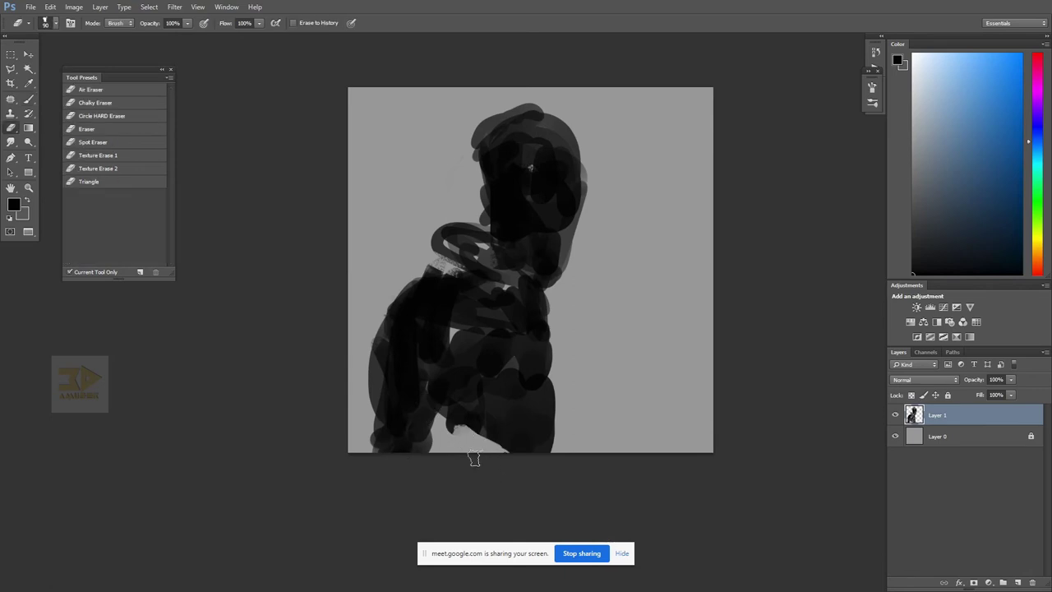
key(b)
alt+click(486, 412)
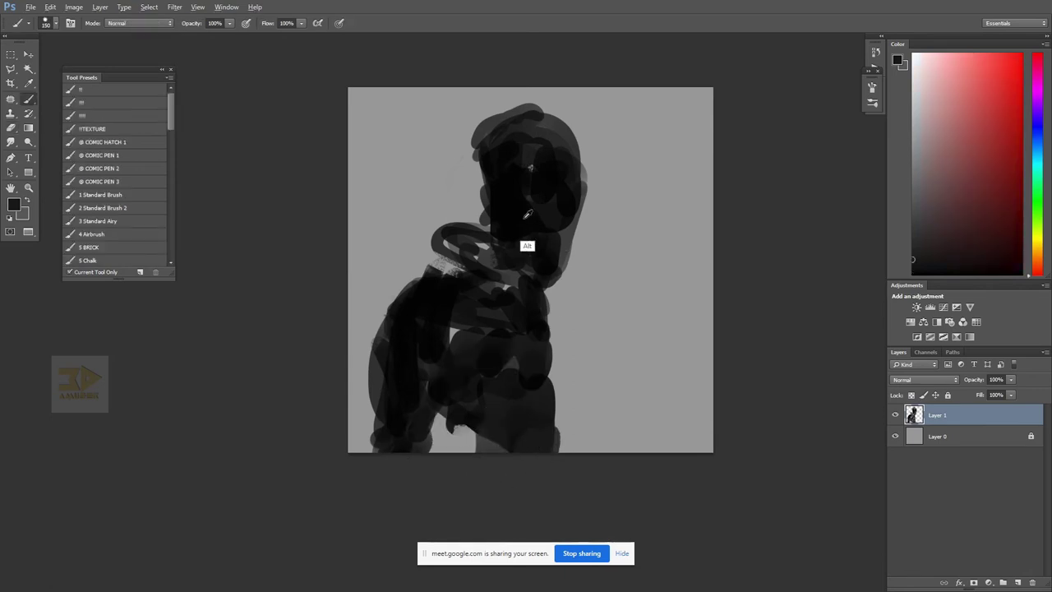
mouse_move(493, 430)
mouse_down()
mouse_move(463, 429)
mouse_move(486, 453)
mouse_move(509, 424)
mouse_move(538, 443)
mouse_up()
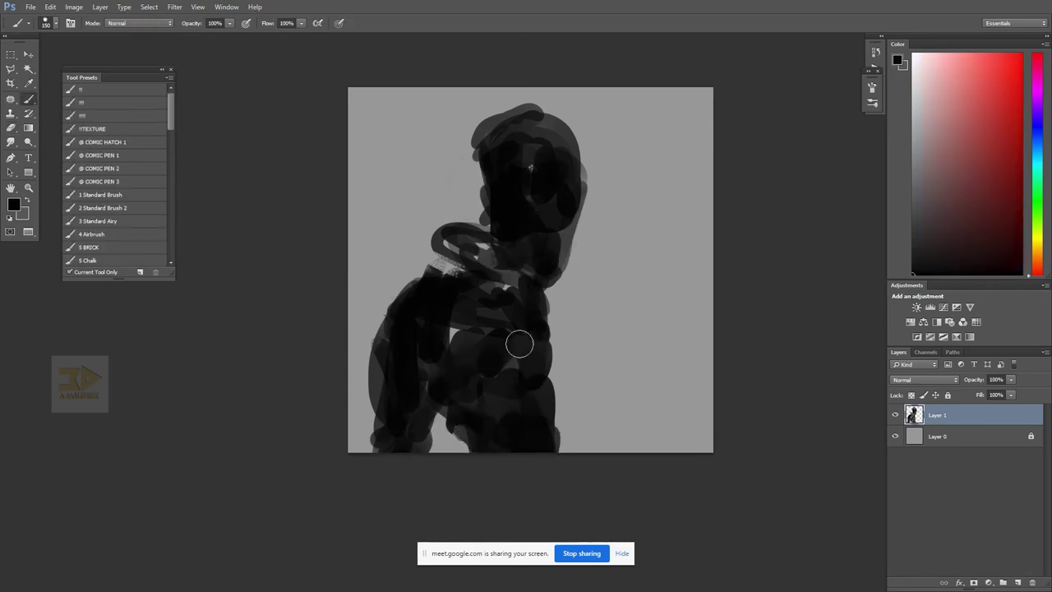
- Select the canvas area to the right of the head's centre line and delete that part of the silhouette
alt+click(606, 358)
key(m)
mouse_move(742, 469)
mouse_down()
mouse_move(623, 113)
mouse_move(542, 92)
mouse_move(551, 92)
mouse_up()
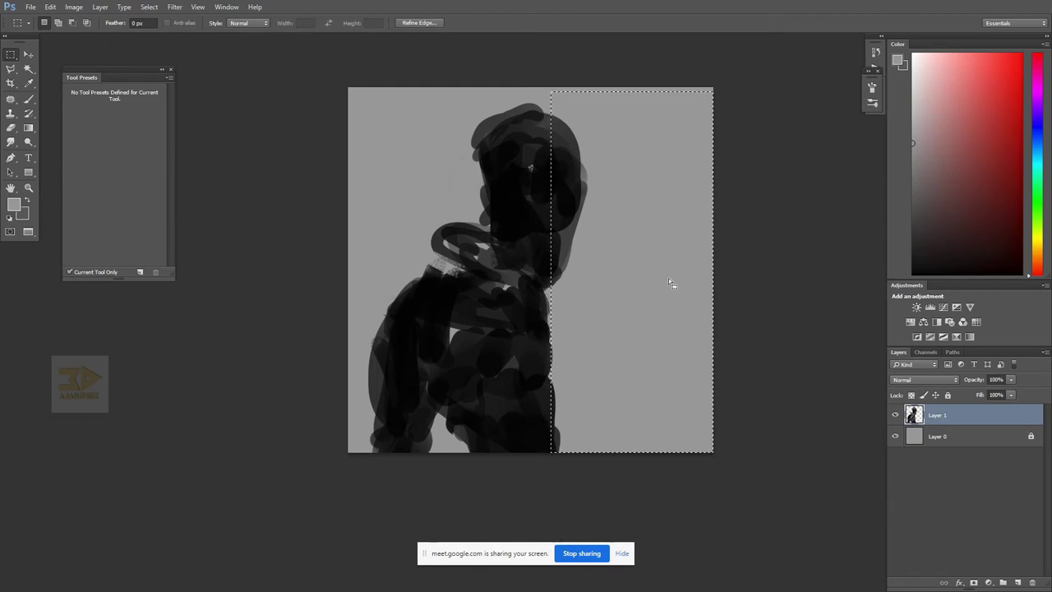
key(Delete)
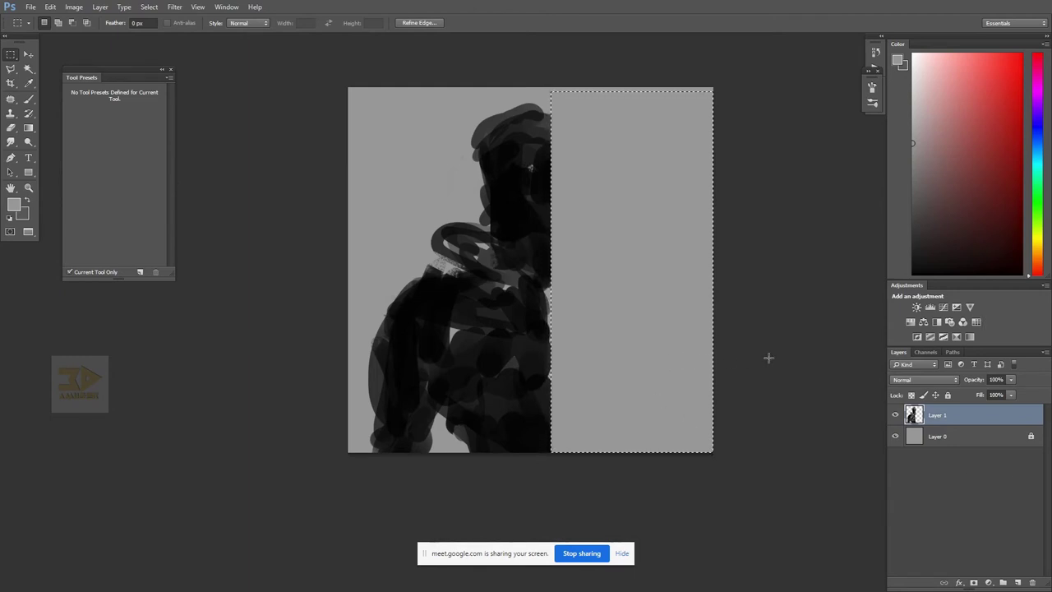
key(ctrl+d)
- Delete another thin strip along the silhouette's cut edge using a rectangular selection, and clear the selection
drag(963, 422, 615, 394)
key(ctrl+z)
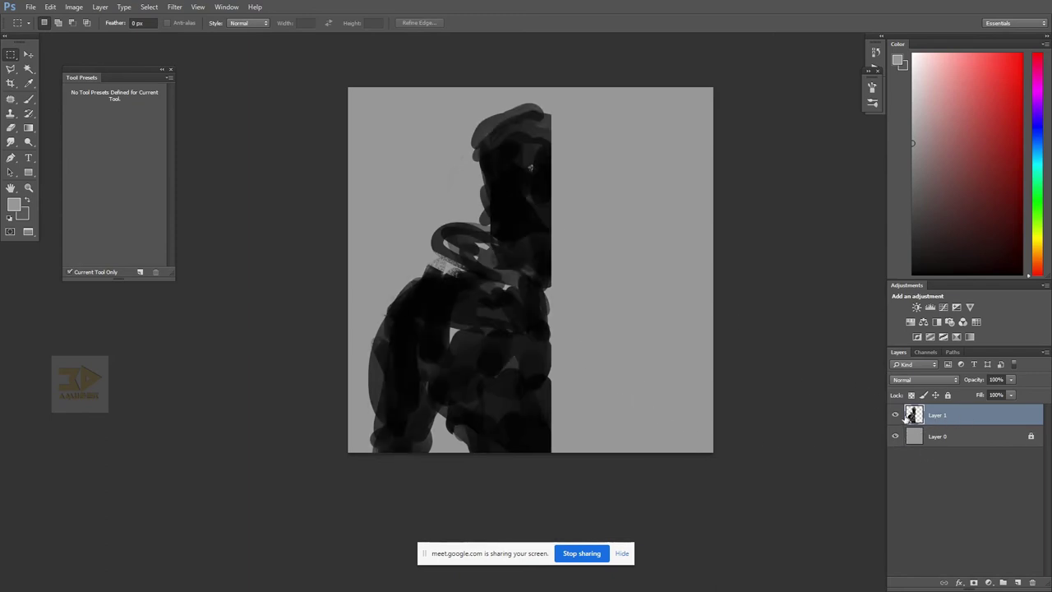
click(894, 414)
click(895, 414)
mouse_move(547, 93)
mouse_down()
mouse_move(596, 385)
mouse_move(729, 478)
mouse_up()
key(Delete)
key(ctrl+d)
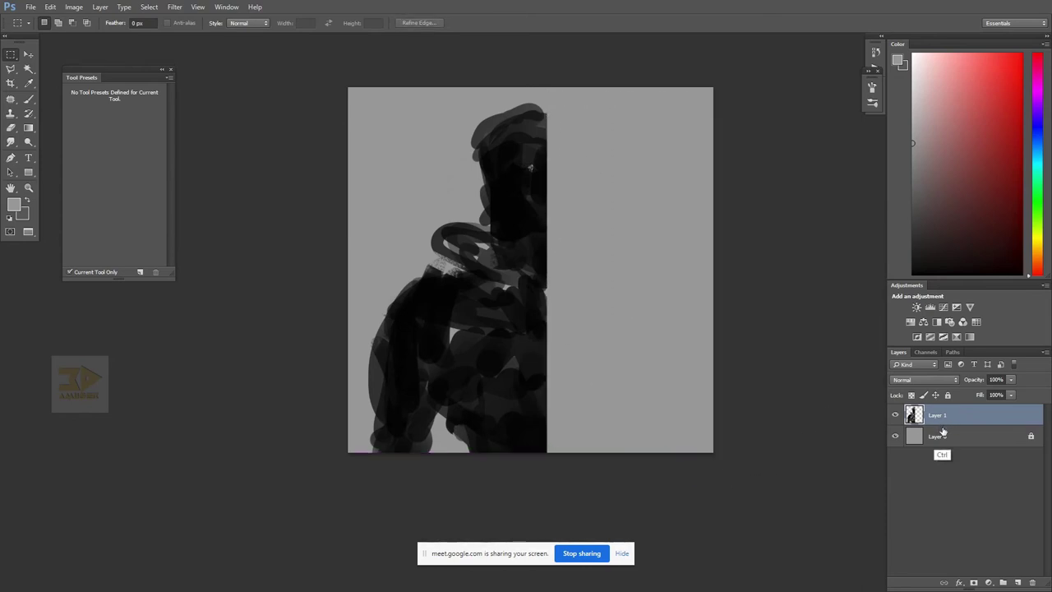
- Duplicate the half silhouette, flip the copy horizontally, and place it against the original's cut edge to form a symmetrical figure
key(ctrl+j)
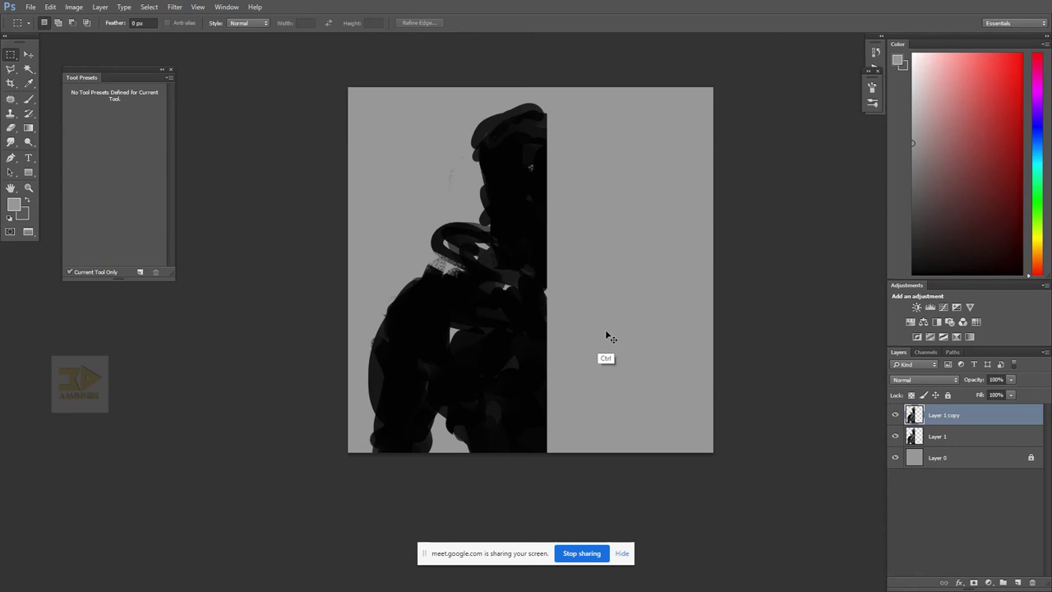
key(ctrl+t)
right_click(486, 311)
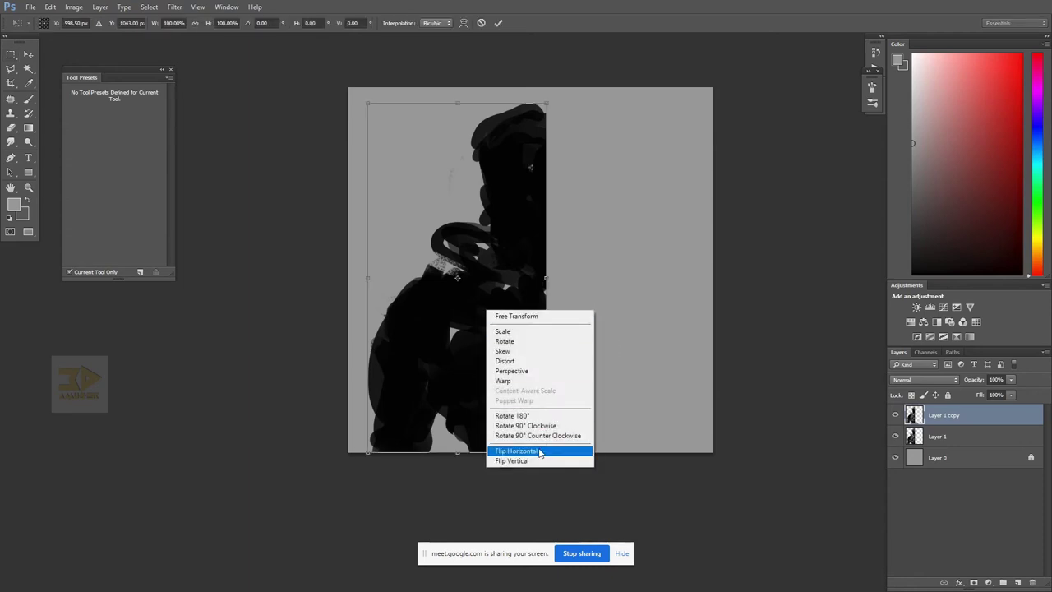
click(526, 446)
drag(452, 350, 601, 351)
key(Return)
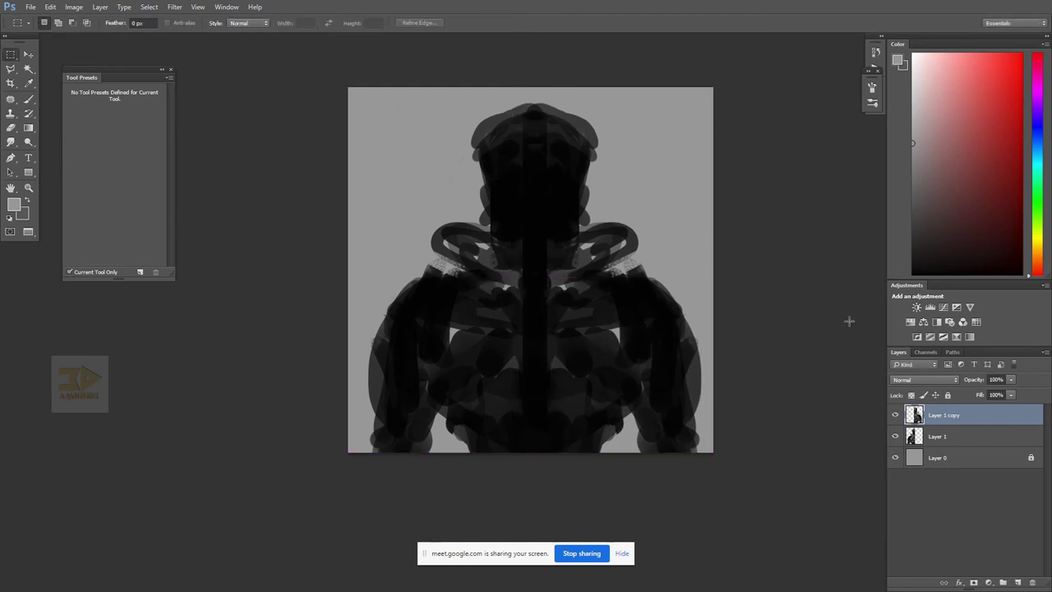
- Merge the two mirrored silhouette layers into one layer
key(z)
alt+click(660, 342)
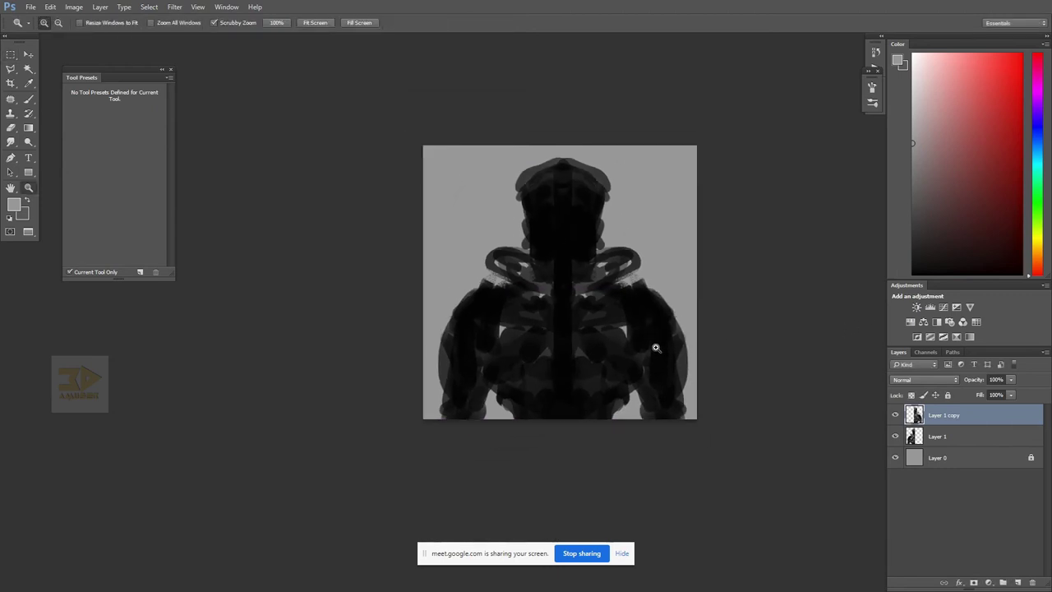
click(656, 348)
shift+click(983, 435)
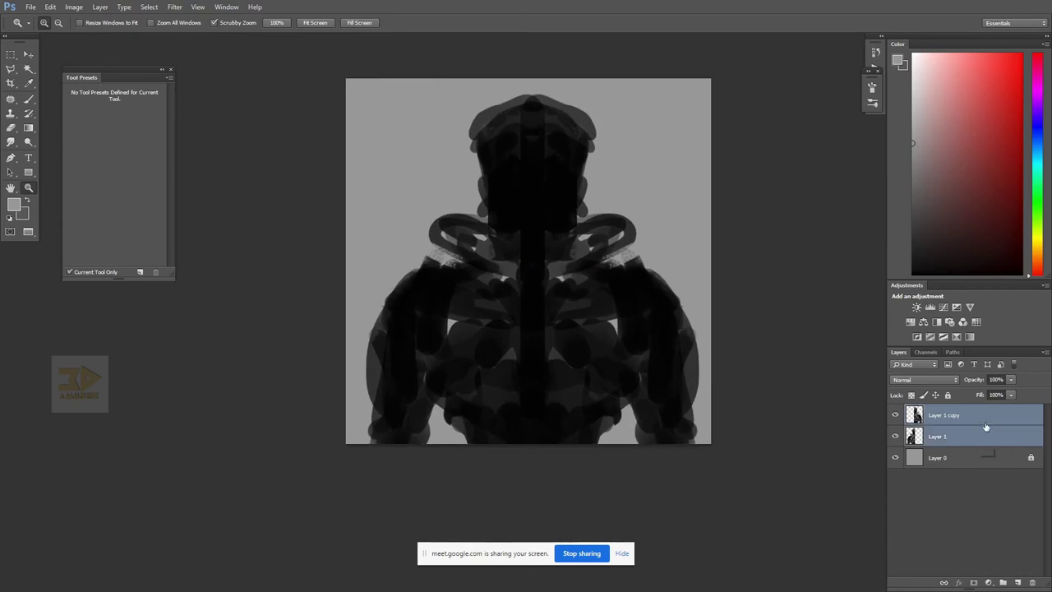
key(ctrl+e)
- Erase the bulges at both sides of the head and the looped collar on the figure's right-hand shoulder
key(e)
drag(496, 105, 465, 172)
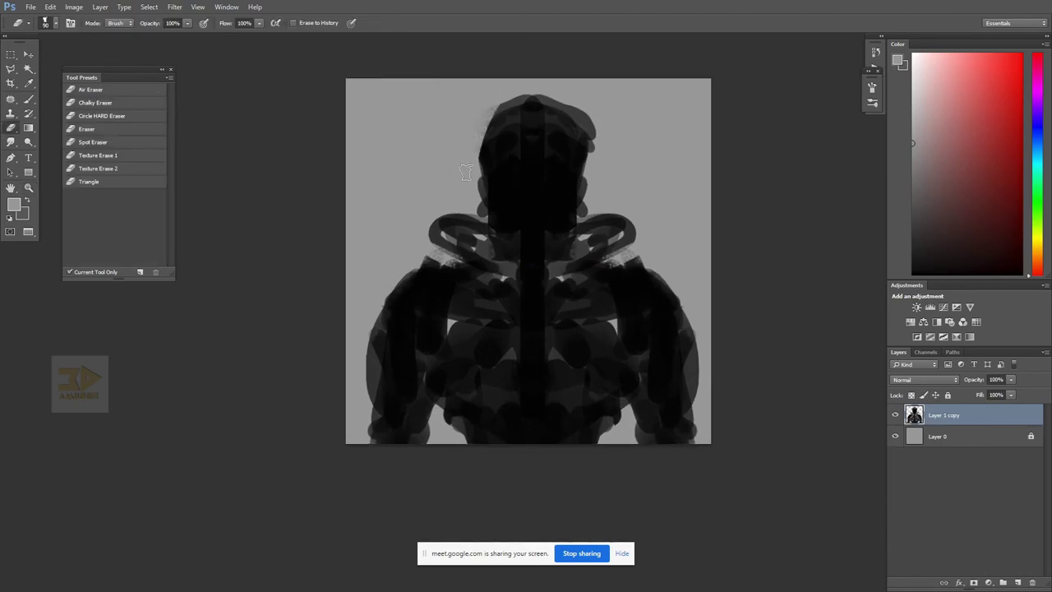
mouse_move(527, 87)
mouse_down()
mouse_move(582, 105)
mouse_move(625, 178)
mouse_move(589, 124)
mouse_move(599, 153)
mouse_up()
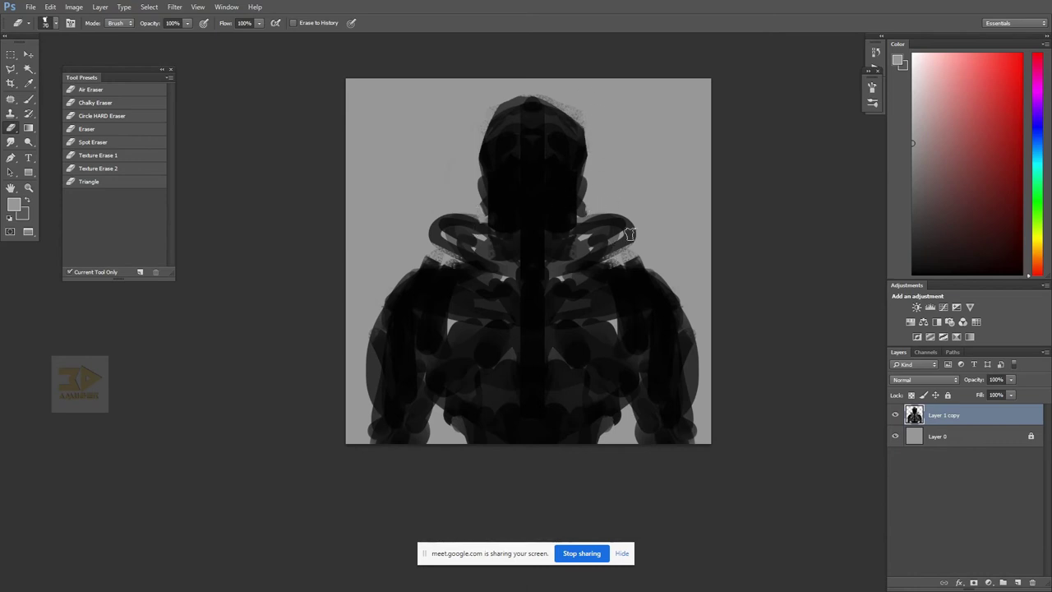
mouse_move(629, 234)
mouse_down()
mouse_move(597, 224)
mouse_move(571, 267)
mouse_move(583, 220)
mouse_up()
mouse_move(584, 250)
mouse_down()
mouse_move(603, 230)
mouse_move(631, 239)
mouse_move(596, 226)
mouse_move(645, 223)
mouse_up()
mouse_move(583, 258)
mouse_down()
mouse_move(611, 255)
mouse_move(617, 276)
mouse_move(609, 259)
mouse_move(542, 296)
mouse_up()
- Brush sampled near-black tones over the figure's neck and lower face to cover the centre seam
key(b)
alt+click(616, 276)
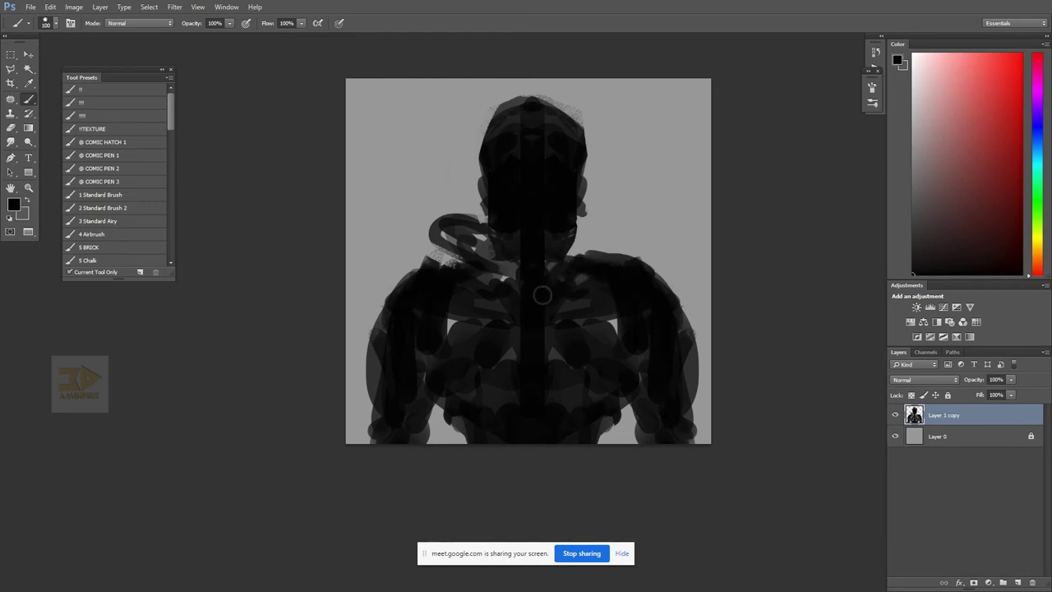
alt+click(547, 266)
mouse_move(533, 246)
mouse_down()
mouse_move(531, 276)
mouse_move(555, 236)
mouse_move(497, 220)
mouse_move(547, 194)
mouse_up()
alt+click(512, 183)
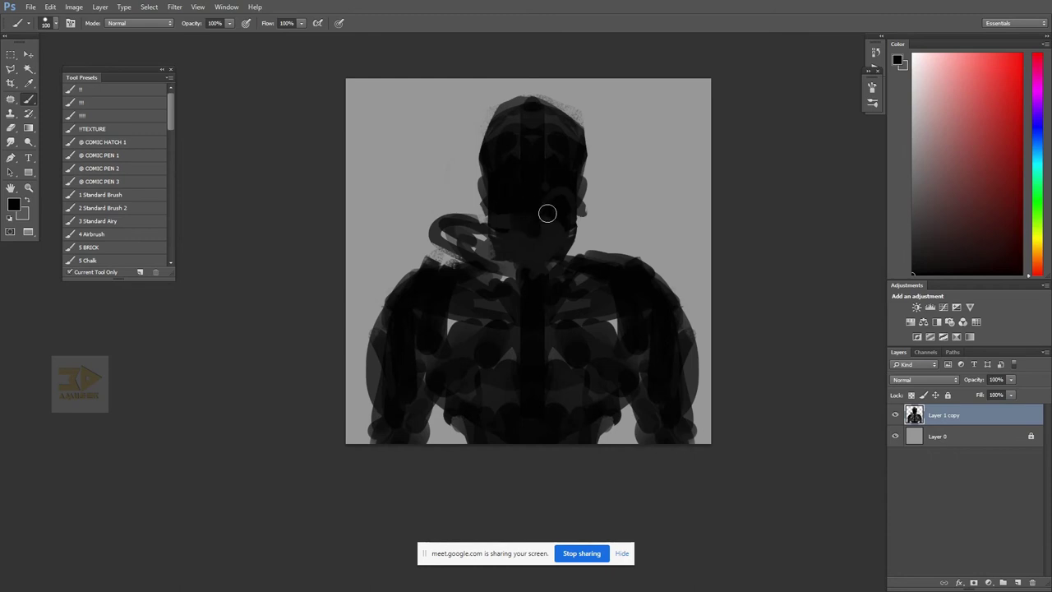
alt+click(511, 269)
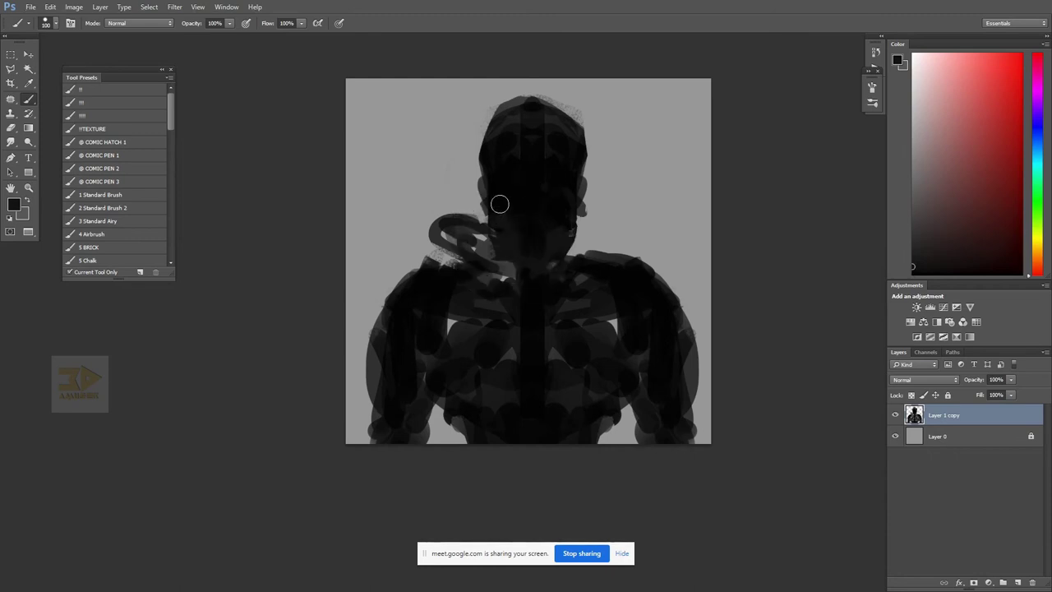
drag(500, 203, 516, 248)
drag(562, 216, 549, 252)
- Fill the chest and upper torso with black strokes using a 200-pixel brush
key(bracketright)
key(bracketright)
key(bracketright)
key(bracketright)
mouse_move(480, 317)
mouse_down()
mouse_move(522, 318)
mouse_move(590, 366)
mouse_move(480, 365)
mouse_move(457, 379)
mouse_move(524, 375)
mouse_move(507, 382)
mouse_move(583, 342)
mouse_move(596, 318)
mouse_up()
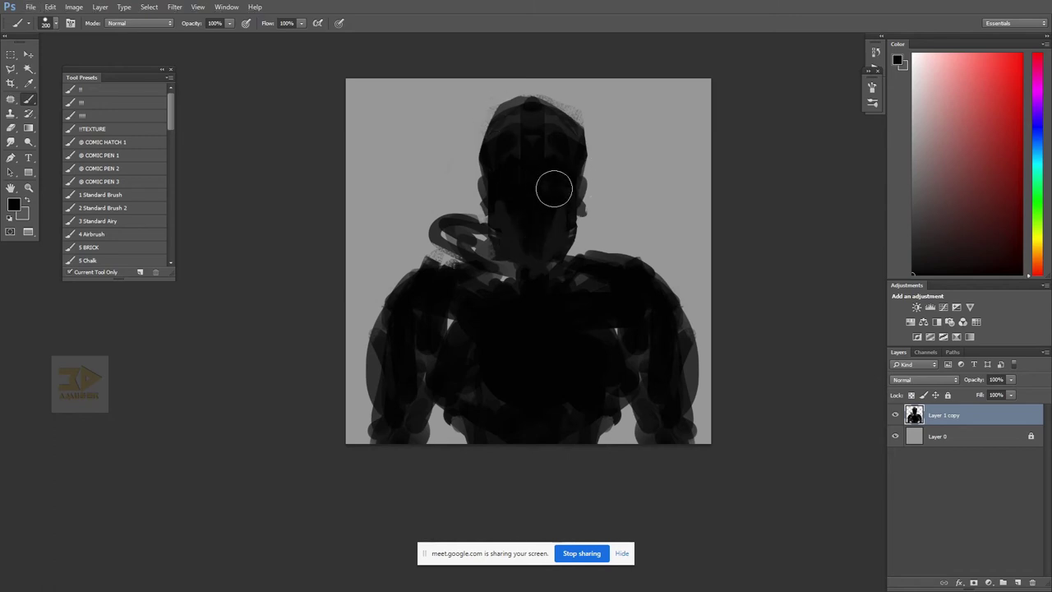
- Blend the lower face and chin with sampled dark tones using a 125-pixel brush
key(ctrl+space)
ctrl+click(529, 203)
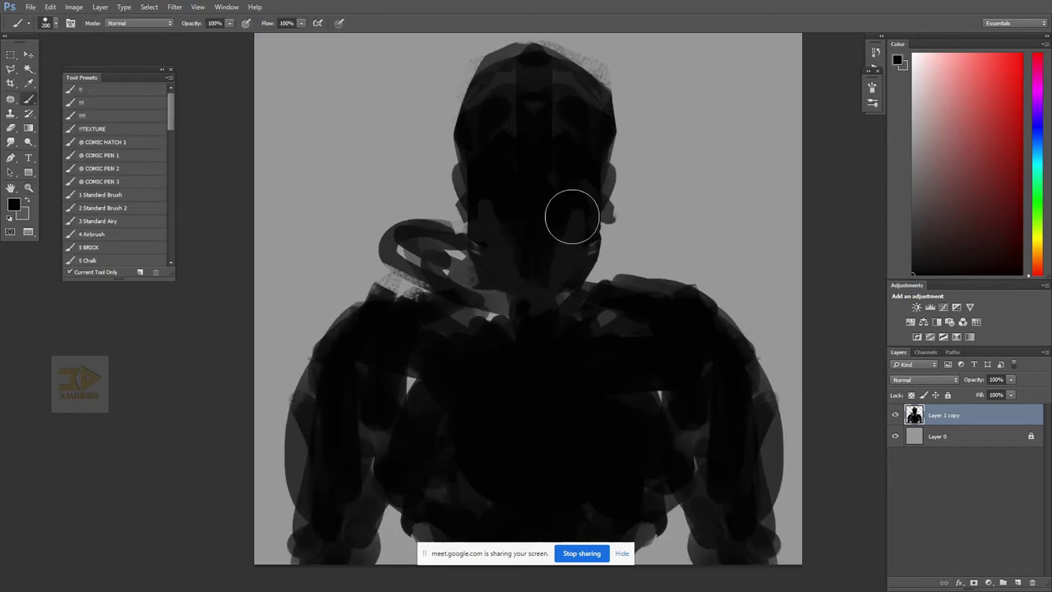
alt+click(573, 231)
key(bracketleft)
key(bracketleft)
key(bracketleft)
drag(587, 212, 543, 289)
alt+click(547, 207)
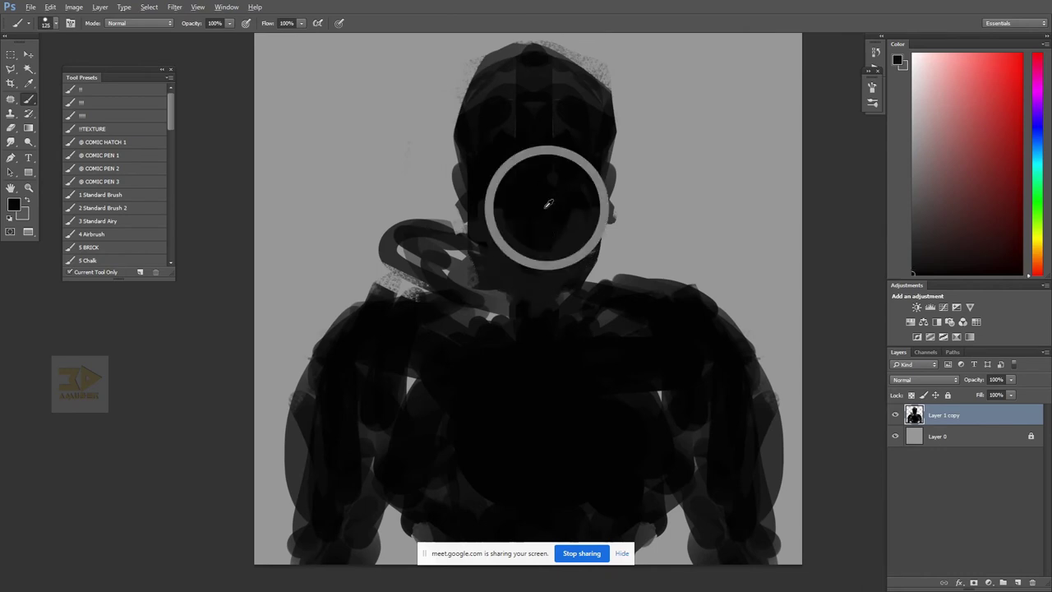
drag(539, 238, 552, 286)
- Paint sampled dark strokes across the cheeks and mid-face, and down the jaw into the neck
key(alt+space)
alt+click(569, 237)
drag(571, 240, 623, 237)
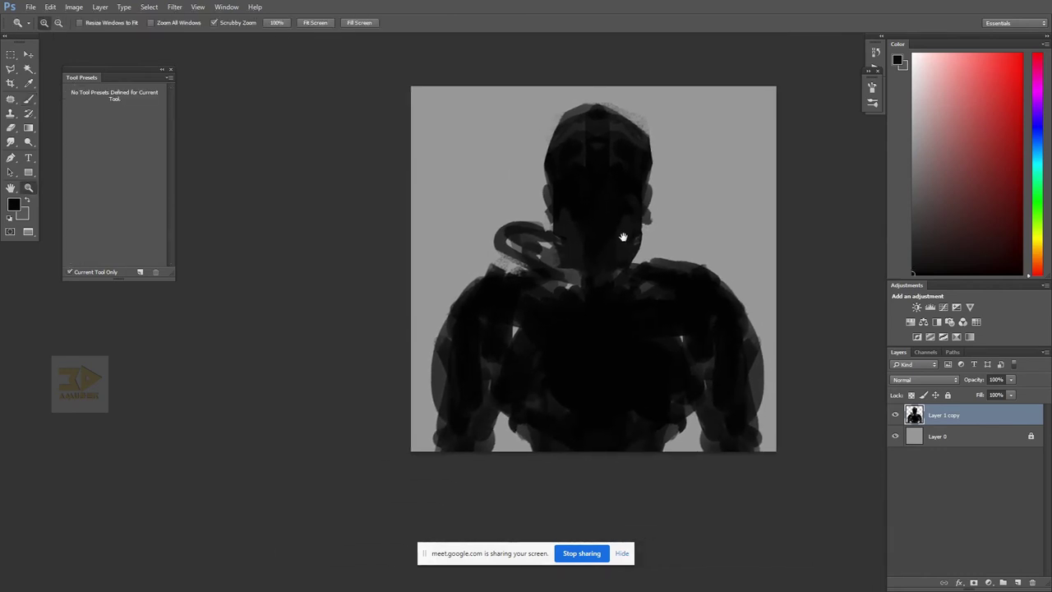
key(b)
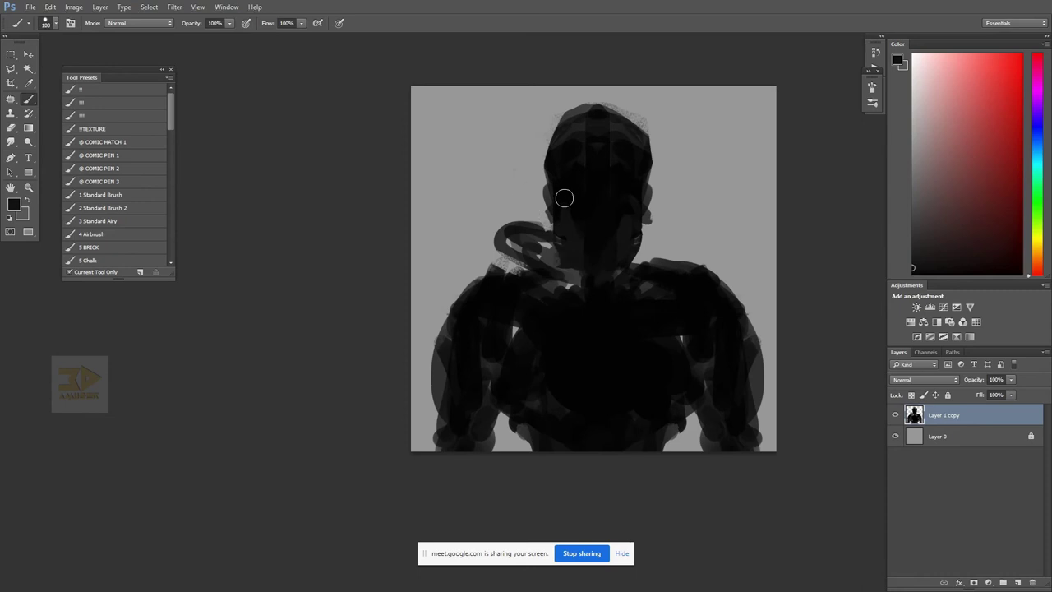
key(bracketleft)
drag(561, 187, 565, 208)
mouse_move(563, 165)
mouse_down()
mouse_move(587, 190)
mouse_move(566, 176)
mouse_move(630, 200)
mouse_up()
alt+click(579, 235)
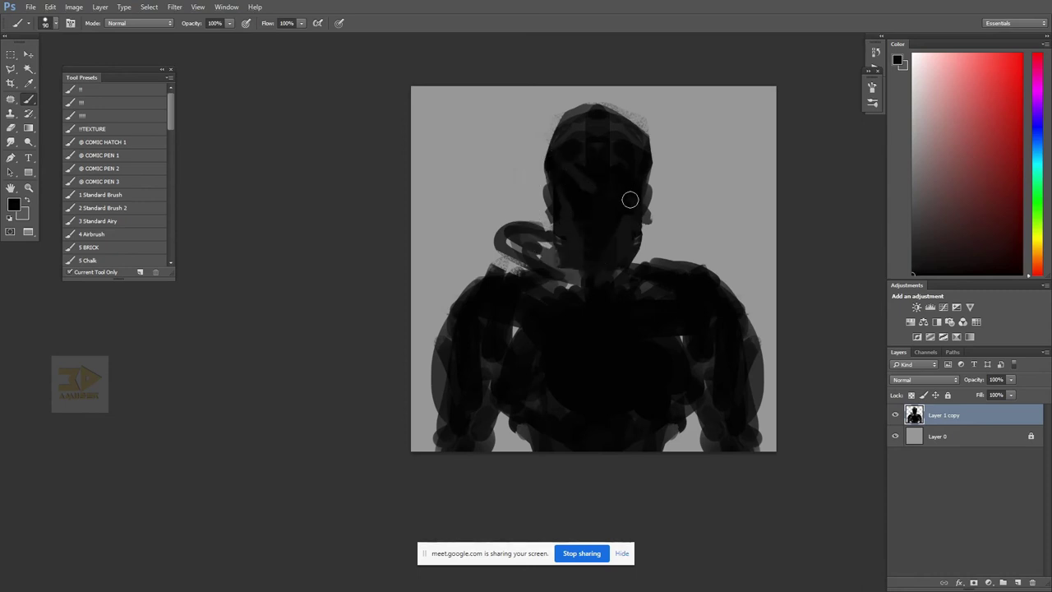
alt+click(577, 255)
drag(588, 248, 574, 275)
alt+click(580, 309)
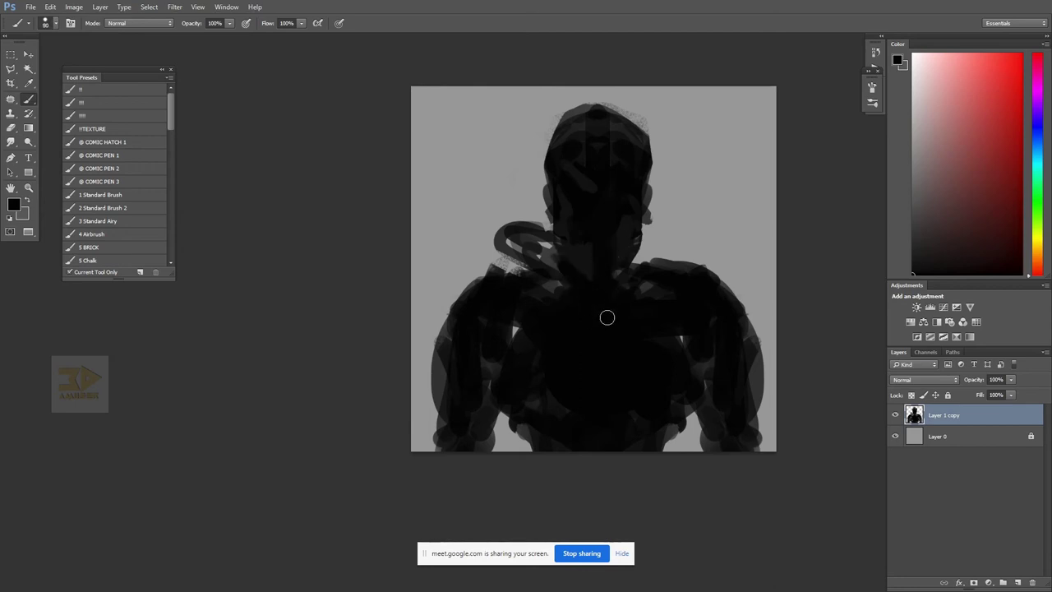
- Paint a slightly lighter dark patch across the upper chest below the neck with a 125-pixel brush
key(bracketright)
key(bracketright)
mouse_move(594, 261)
mouse_down()
mouse_move(604, 301)
mouse_move(622, 297)
mouse_move(602, 319)
mouse_move(563, 329)
mouse_move(567, 316)
mouse_move(567, 337)
mouse_move(624, 300)
mouse_up()
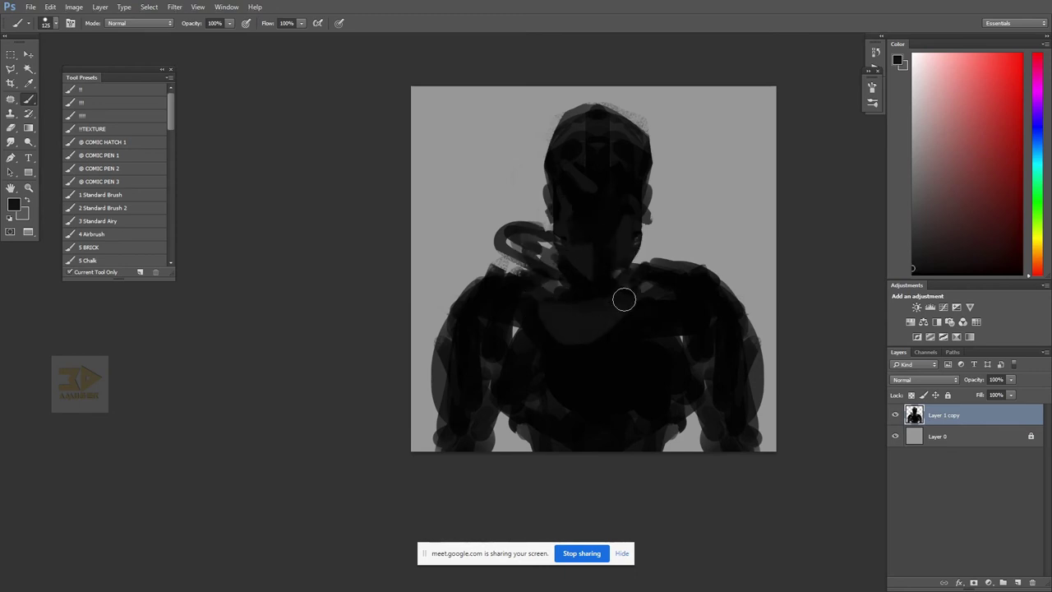
- Add a new layer and draw a red light-direction arrow on it, pointing down toward the side of the head
key(bracketleft)
key(bracketleft)
click(1018, 582)
drag(1008, 137, 1021, 55)
key(bracketleft)
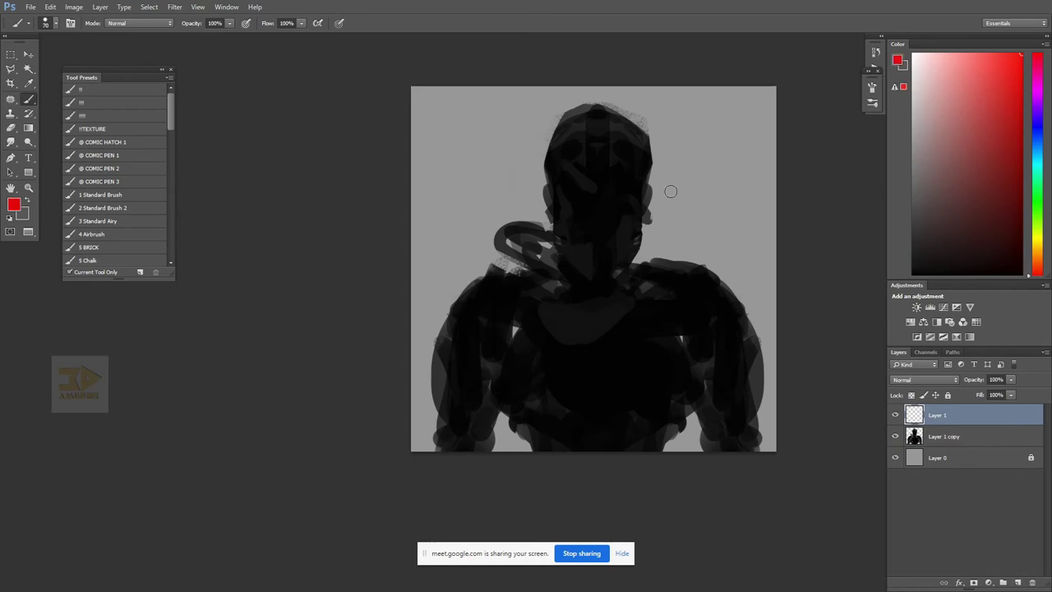
drag(770, 115, 695, 181)
mouse_move(694, 154)
mouse_down()
mouse_move(702, 184)
mouse_move(740, 170)
mouse_move(675, 187)
mouse_move(731, 176)
mouse_up()
key(ctrl+alt+z)
key(ctrl+alt+z)
key(bracketleft)
key(bracketleft)
key(bracketleft)
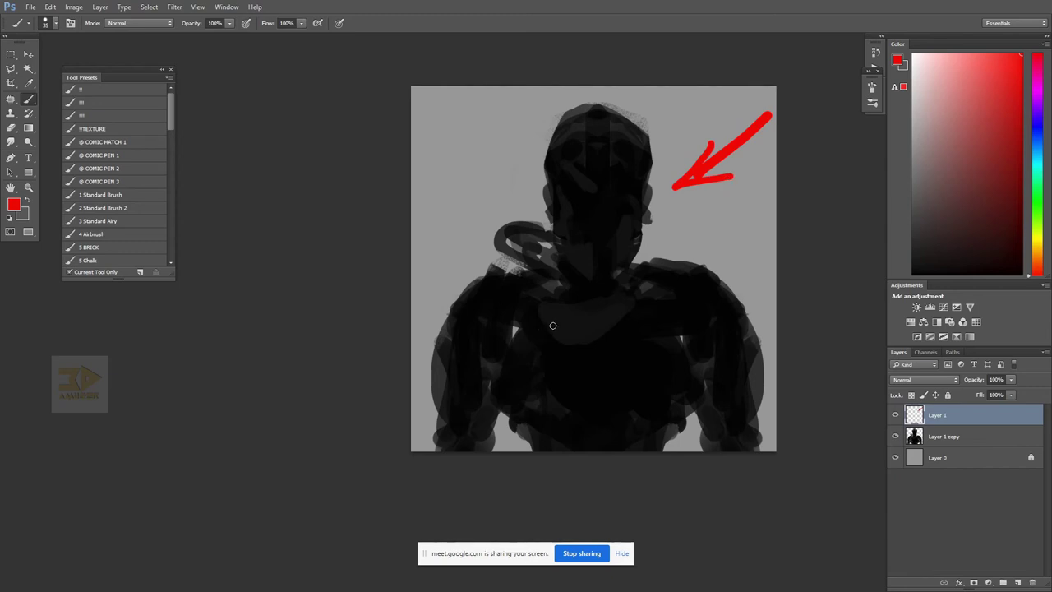
- Return to the silhouette layer and brush sampled dark greys and blacks across the chest
click(940, 438)
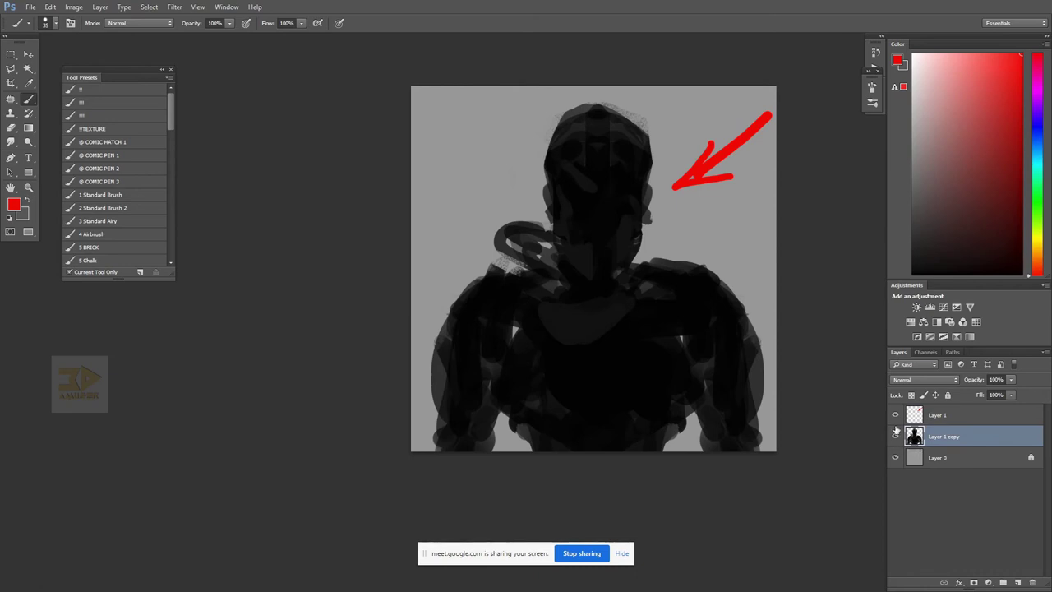
click(943, 417)
click(964, 432)
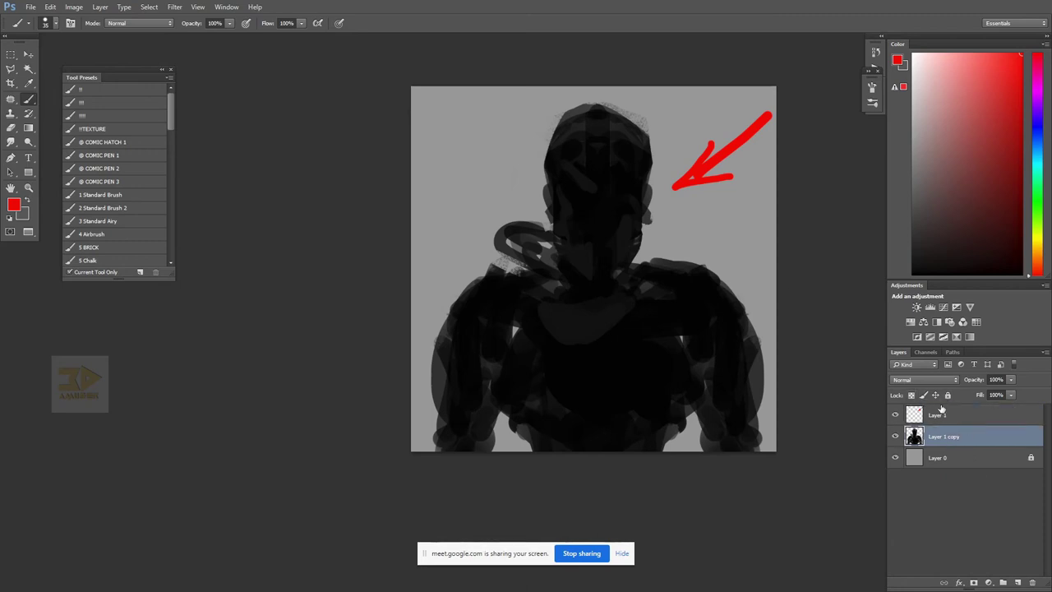
click(942, 417)
click(941, 437)
alt+click(575, 338)
key(alt)
key(alt)
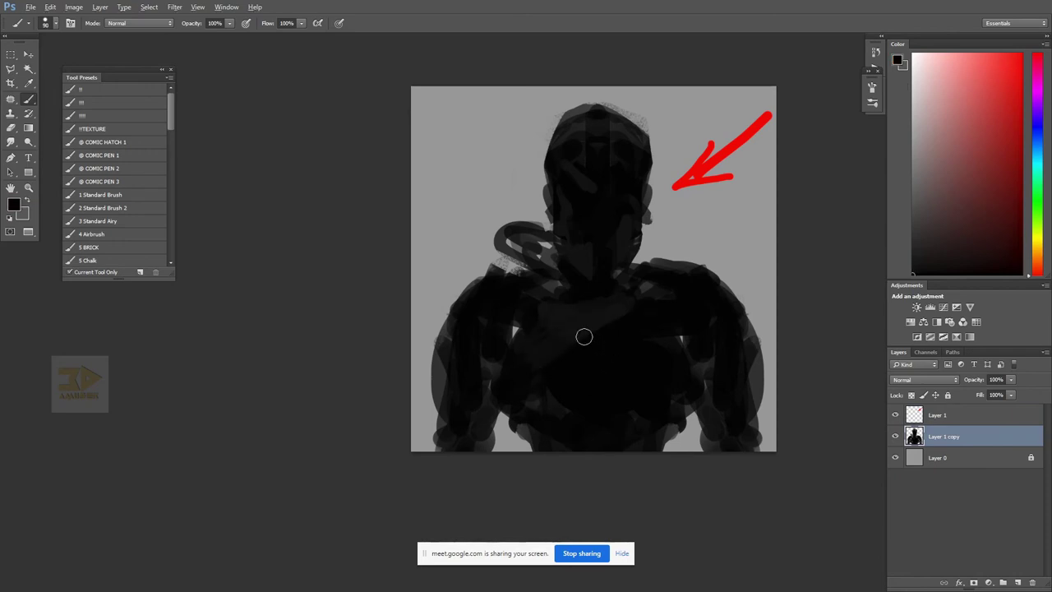
alt+click(609, 314)
mouse_move(625, 297)
mouse_down()
mouse_move(554, 327)
mouse_move(546, 342)
mouse_move(594, 325)
mouse_move(589, 354)
mouse_move(546, 368)
mouse_move(606, 411)
mouse_move(667, 386)
mouse_up()
key(bracketright)
key(bracketright)
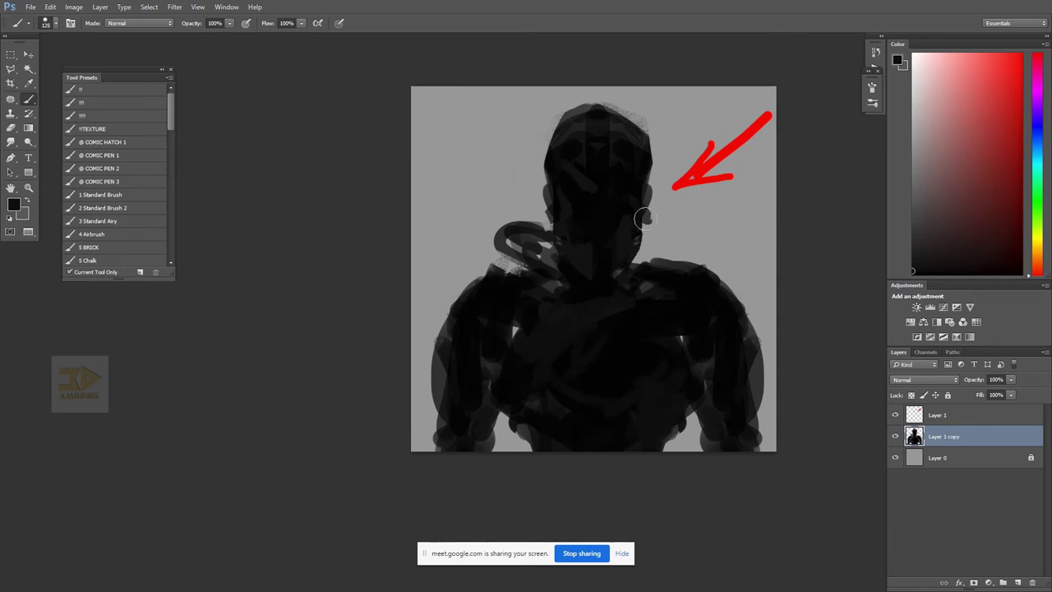
- Cover the patchy marks on the forehead and mid-face with sampled near-black strokes
key(bracketleft)
key(bracketleft)
key(bracketleft)
key(bracketleft)
key(bracketleft)
key(bracketleft)
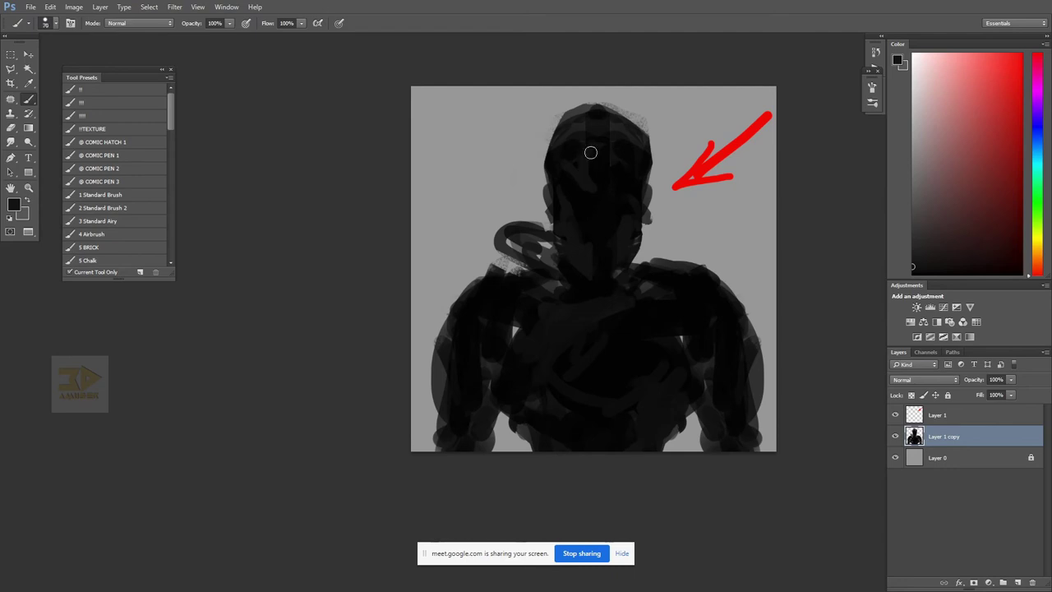
key(bracketright)
mouse_move(579, 146)
mouse_down()
mouse_move(629, 150)
mouse_move(600, 176)
mouse_move(626, 174)
mouse_move(585, 183)
mouse_move(616, 189)
mouse_up()
alt+click(603, 227)
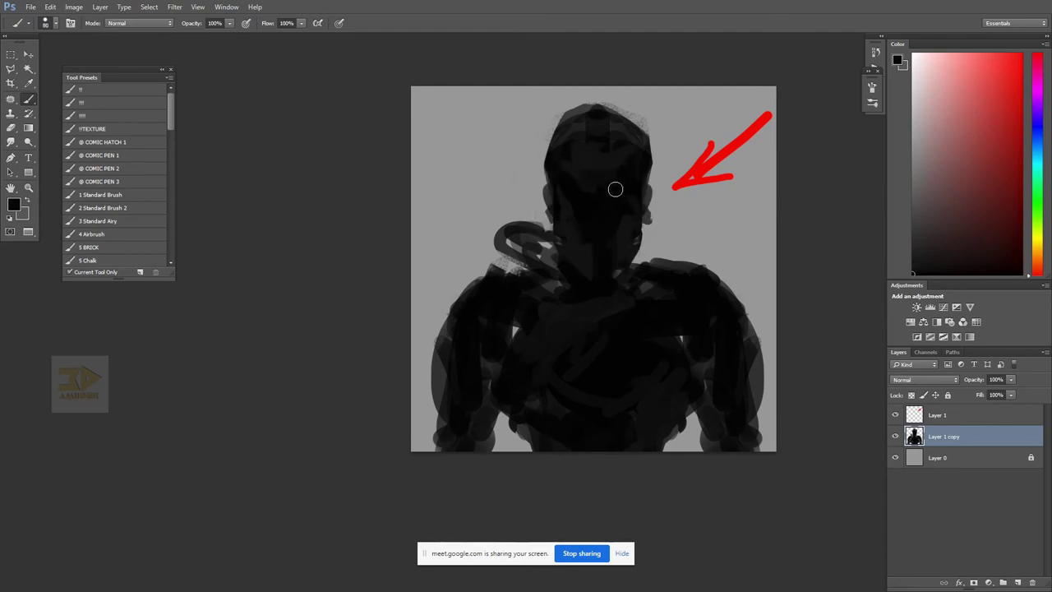
key(bracketright)
key(bracketright)
key(bracketright)
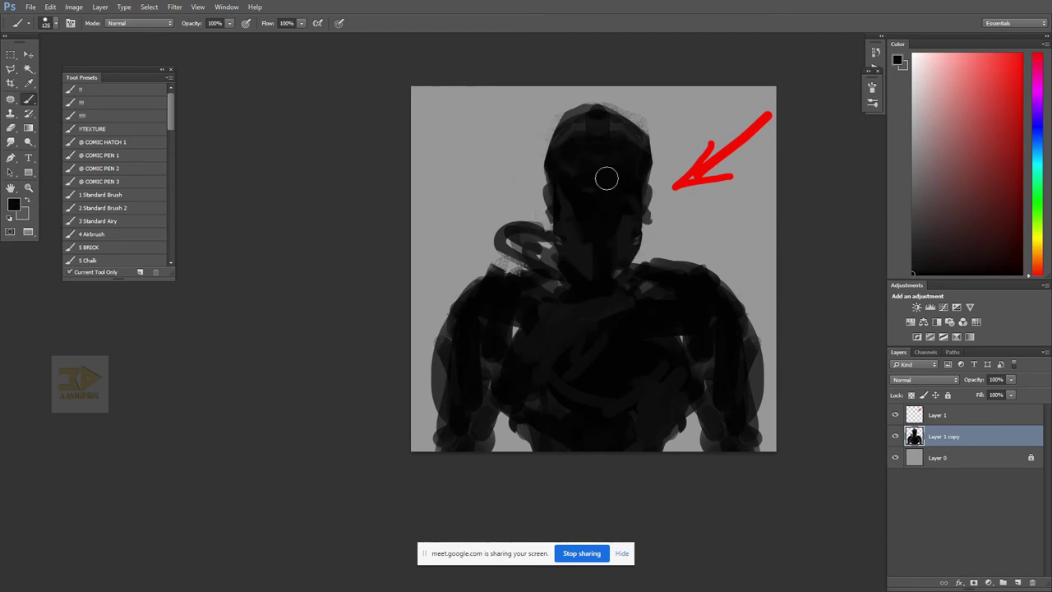
- Paint the top of the head and upper forehead in a sampled dark grey with a smaller brush
alt+click(604, 147)
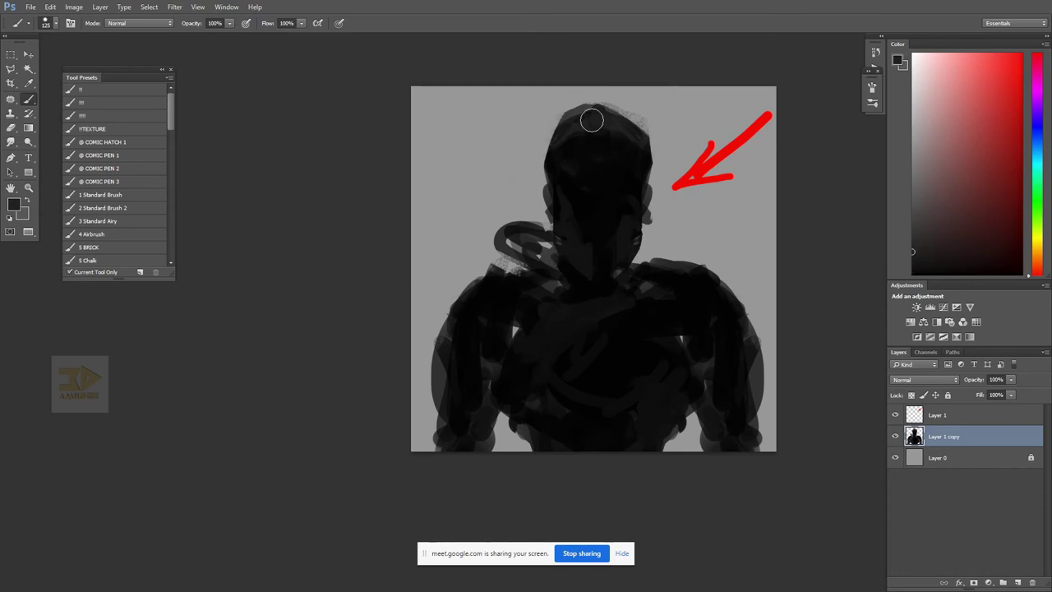
key(bracketleft)
key(bracketleft)
mouse_move(571, 119)
mouse_down()
mouse_move(627, 120)
mouse_move(576, 134)
mouse_move(625, 125)
mouse_move(595, 143)
mouse_up()
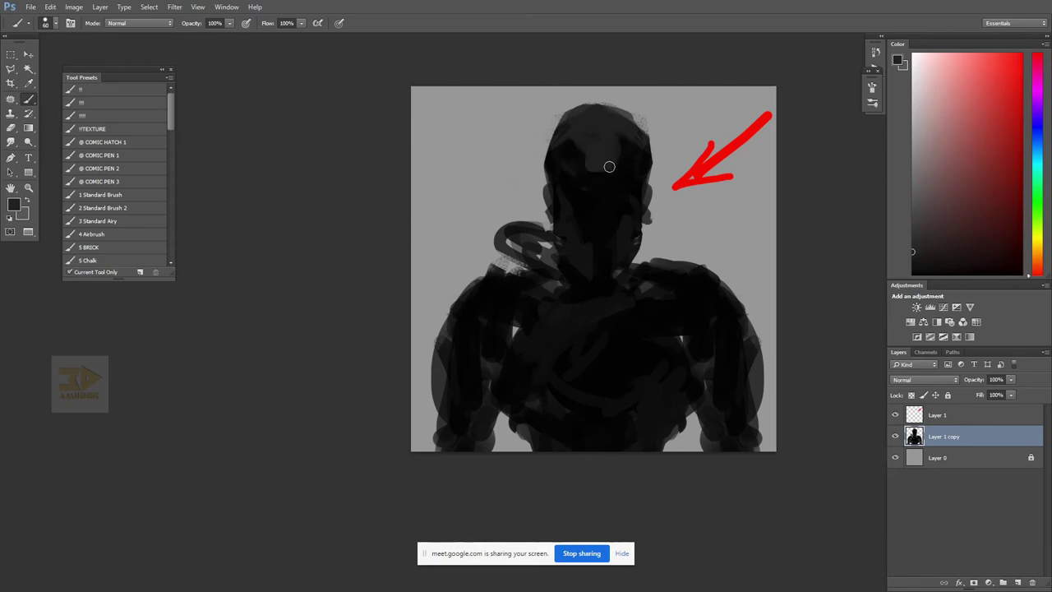
- Block in light grey planes on the forehead and scalp, then trim their edges with sampled darker tones
drag(909, 199, 879, 138)
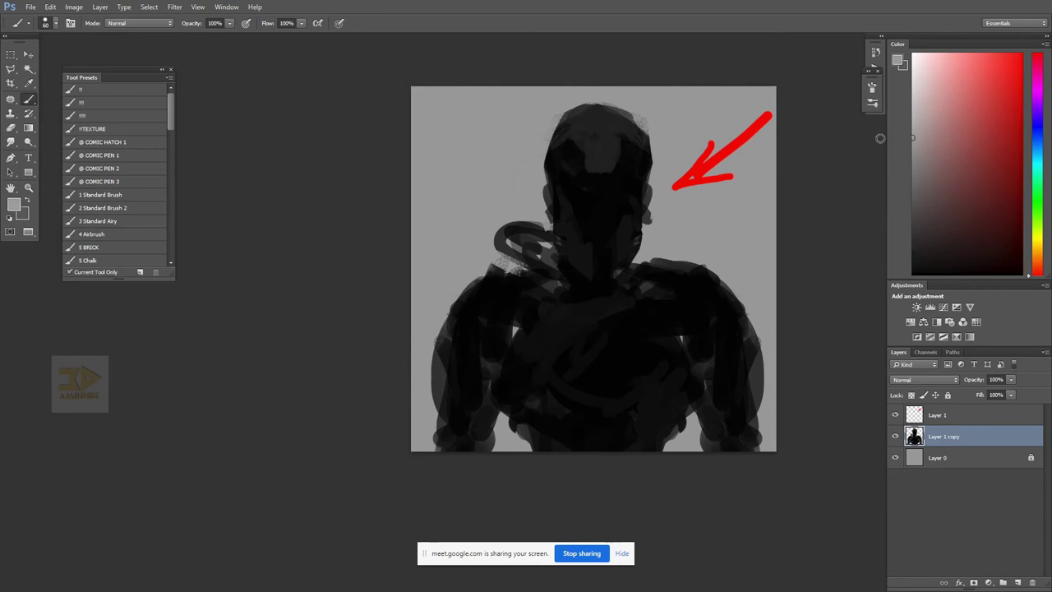
mouse_move(585, 126)
mouse_down()
mouse_move(613, 128)
mouse_move(587, 148)
mouse_move(596, 145)
mouse_move(598, 166)
mouse_move(613, 133)
mouse_move(599, 173)
mouse_move(608, 154)
mouse_move(566, 132)
mouse_move(605, 110)
mouse_move(585, 122)
mouse_move(596, 128)
mouse_move(606, 112)
mouse_move(585, 166)
mouse_up()
key(bracketright)
key(bracketright)
key(bracketright)
alt+click(578, 125)
alt+click(605, 159)
key(bracketleft)
alt+click(580, 198)
mouse_move(583, 163)
mouse_down()
mouse_move(618, 183)
mouse_move(621, 157)
mouse_move(624, 183)
mouse_up()
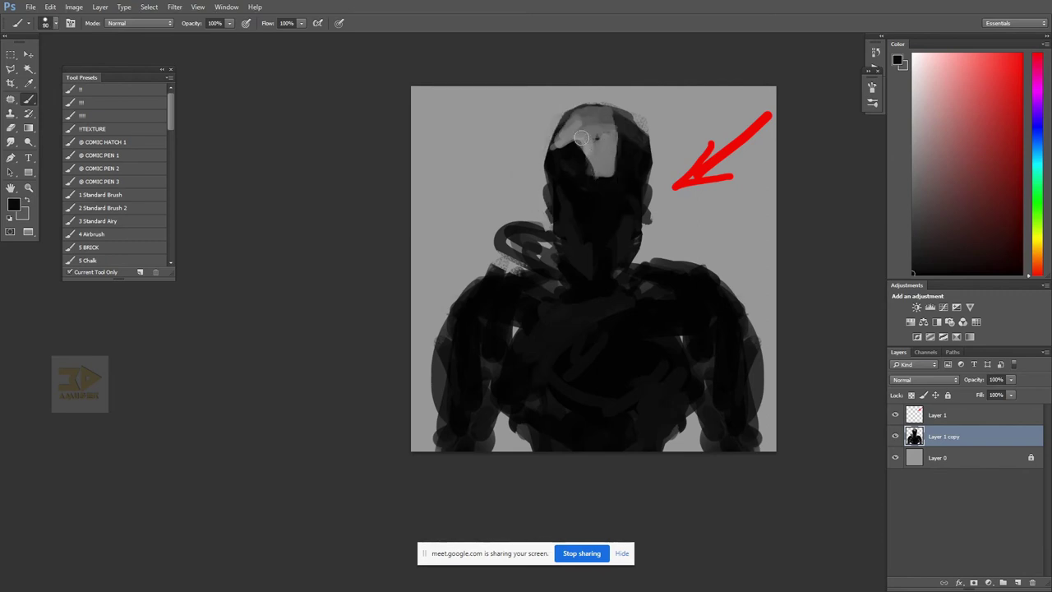
- Paint a grey highlight down the cheek beside the nose and narrow it with sampled black strokes
alt+click(603, 199)
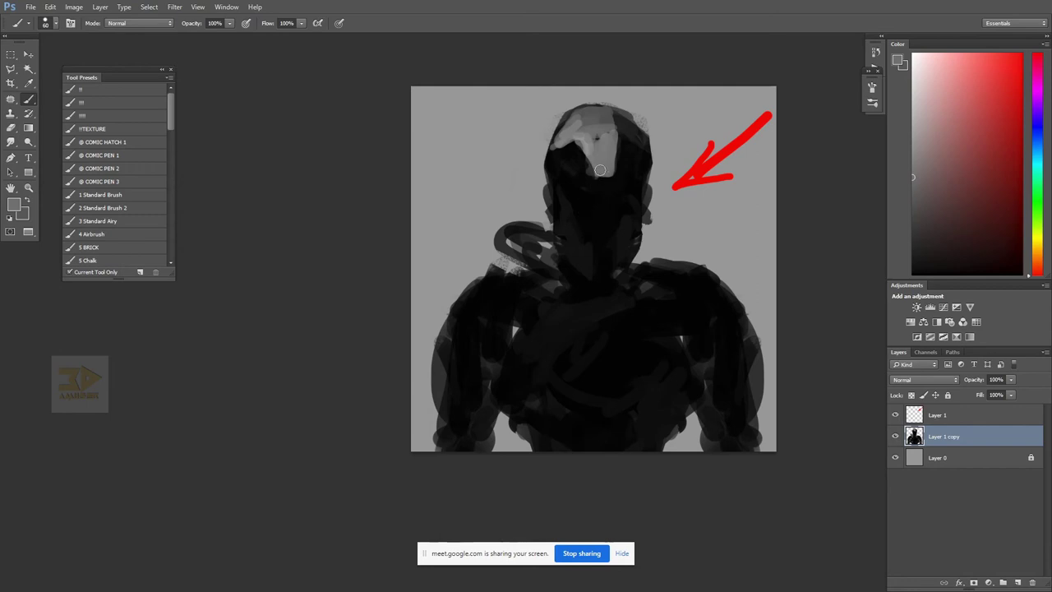
alt+click(600, 170)
mouse_move(577, 188)
mouse_down()
mouse_move(583, 227)
mouse_move(588, 219)
mouse_up()
key(bracketleft)
key(bracketleft)
key(bracketleft)
alt+click(592, 234)
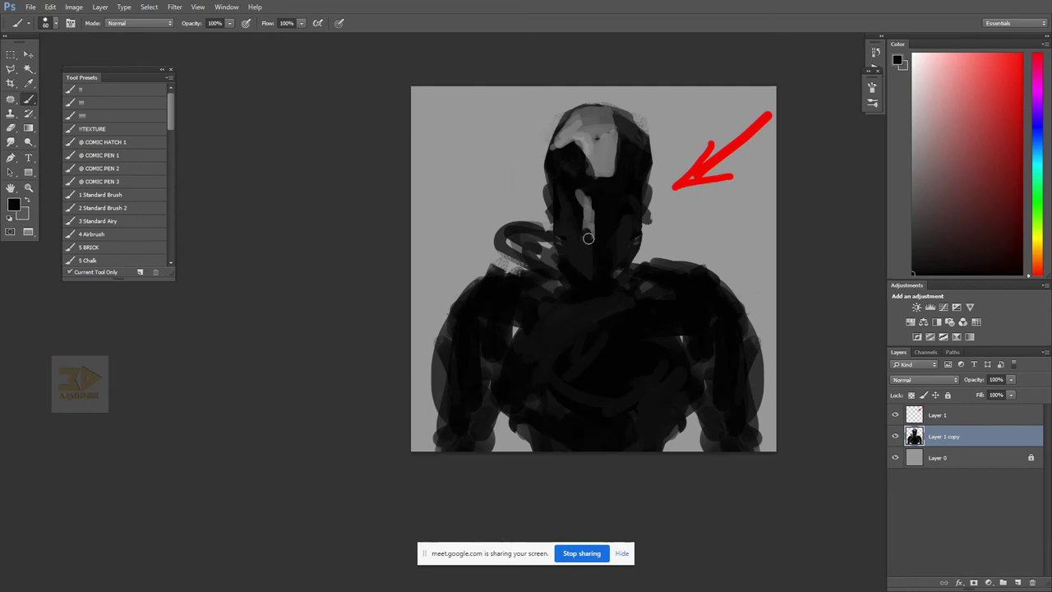
key(bracketright)
alt+click(591, 210)
alt+click(586, 196)
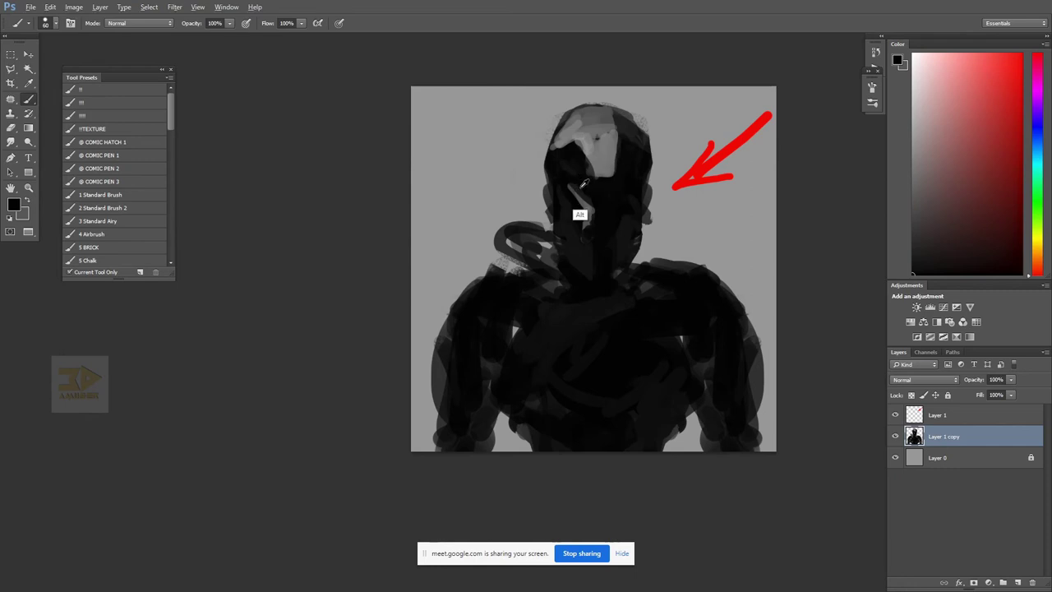
- Add grey highlight strokes below the brow and down the outer cheek, sampling tones from the face
alt+click(600, 164)
mouse_move(589, 180)
mouse_down()
mouse_move(599, 213)
mouse_move(586, 223)
mouse_move(592, 211)
mouse_move(564, 188)
mouse_move(575, 236)
mouse_up()
alt+click(609, 198)
alt+click(577, 173)
alt+click(587, 216)
alt+click(599, 244)
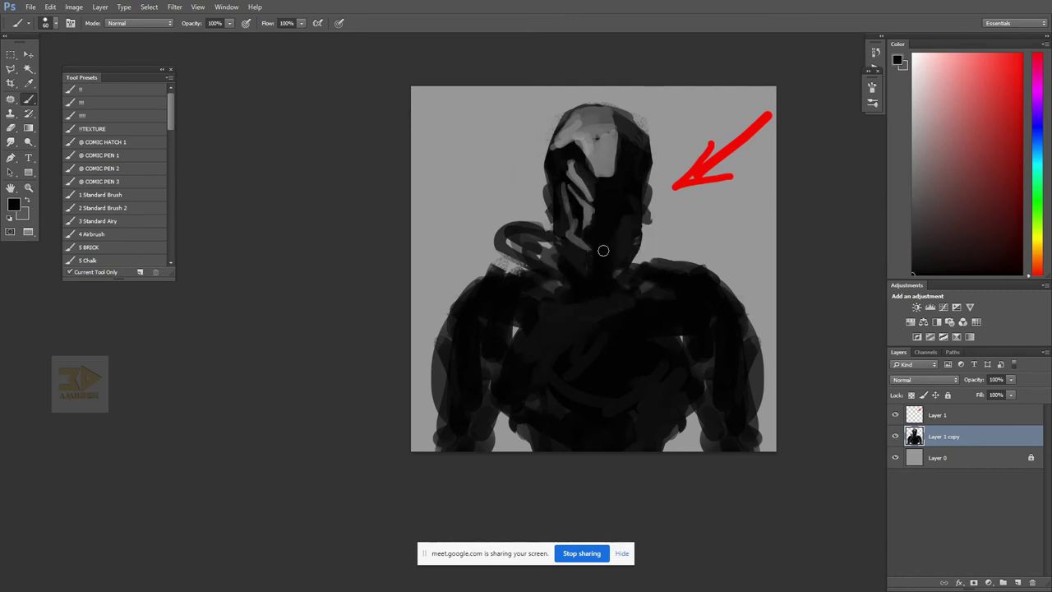
- Paint thin grey strokes for the nose and mouth area and the neck, alternating sampled greys and blacks
key(bracketleft)
key(bracketleft)
alt+click(598, 206)
alt+click(603, 245)
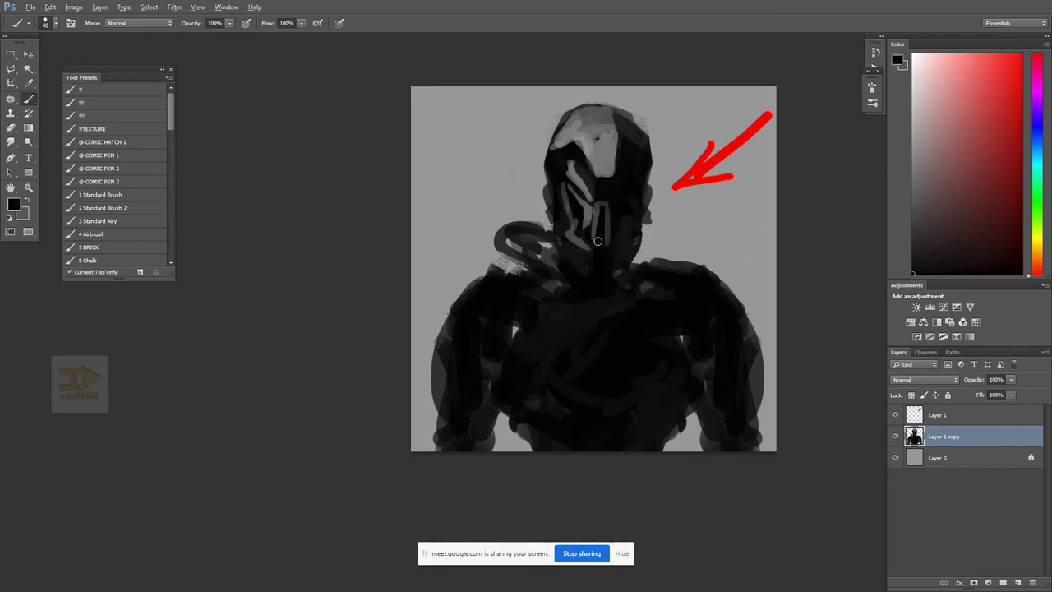
alt+click(597, 253)
drag(589, 238, 591, 249)
alt+click(601, 243)
alt+click(601, 267)
scroll(593, 273, up, 1)
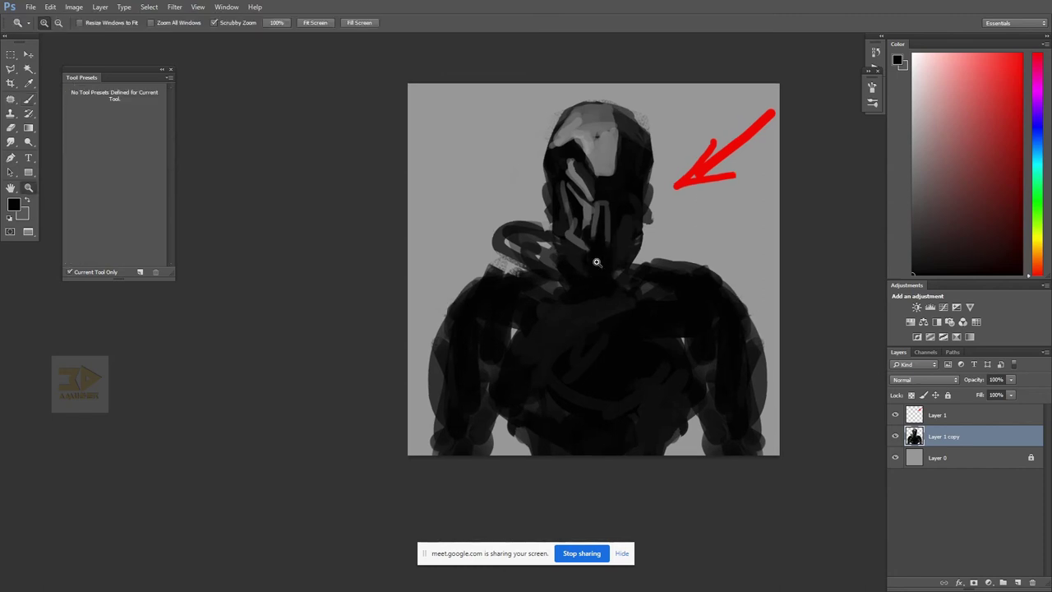
alt+click(582, 274)
- Squash the silhouette layer vertically from its top edge to 93.63% height
key(z)
scroll(625, 329, down, 3)
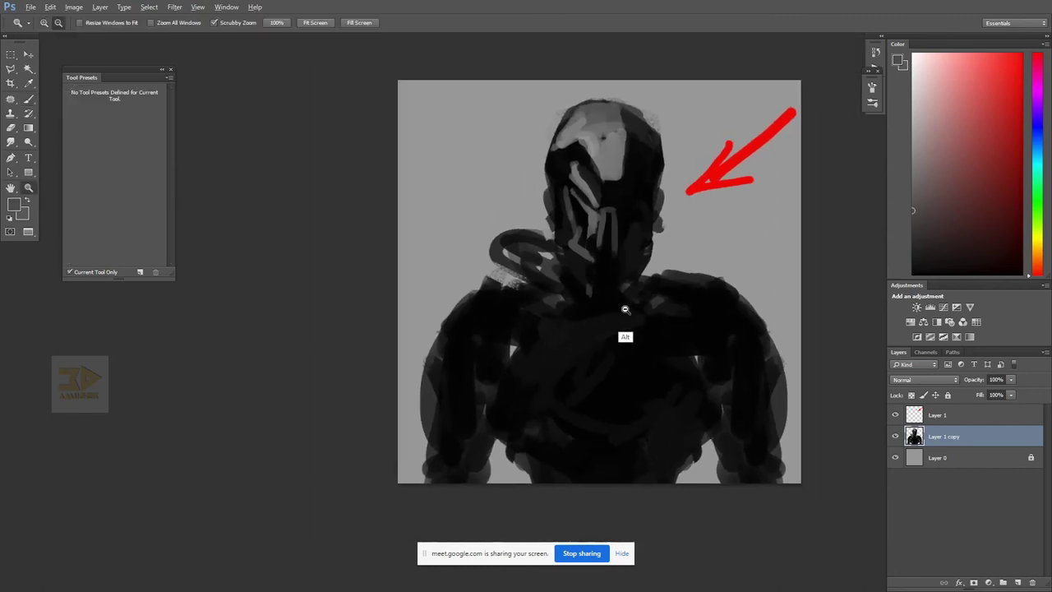
drag(567, 233, 629, 276)
key(ctrl+t)
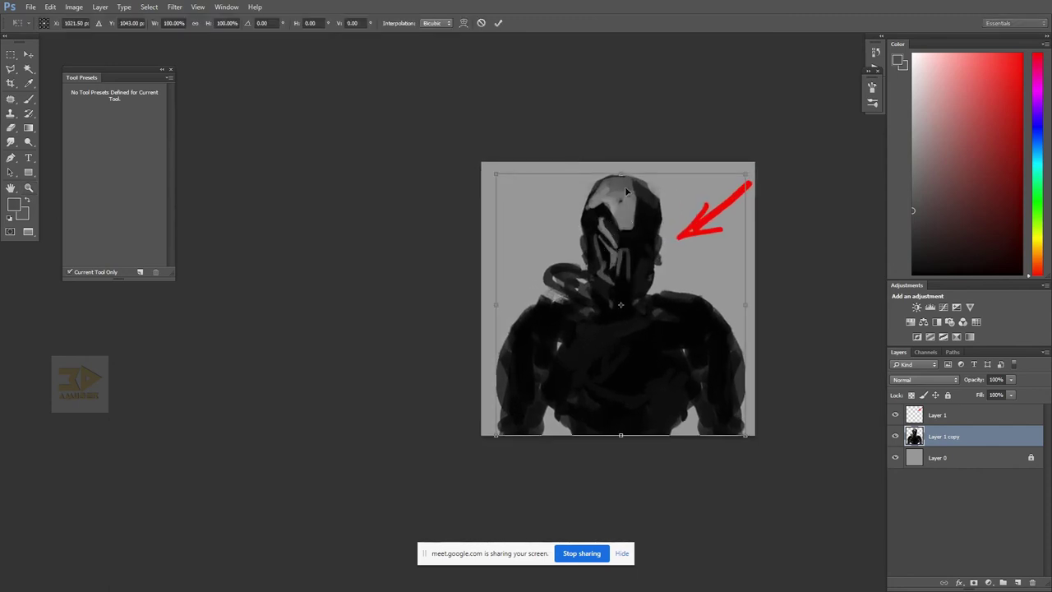
drag(621, 163, 624, 191)
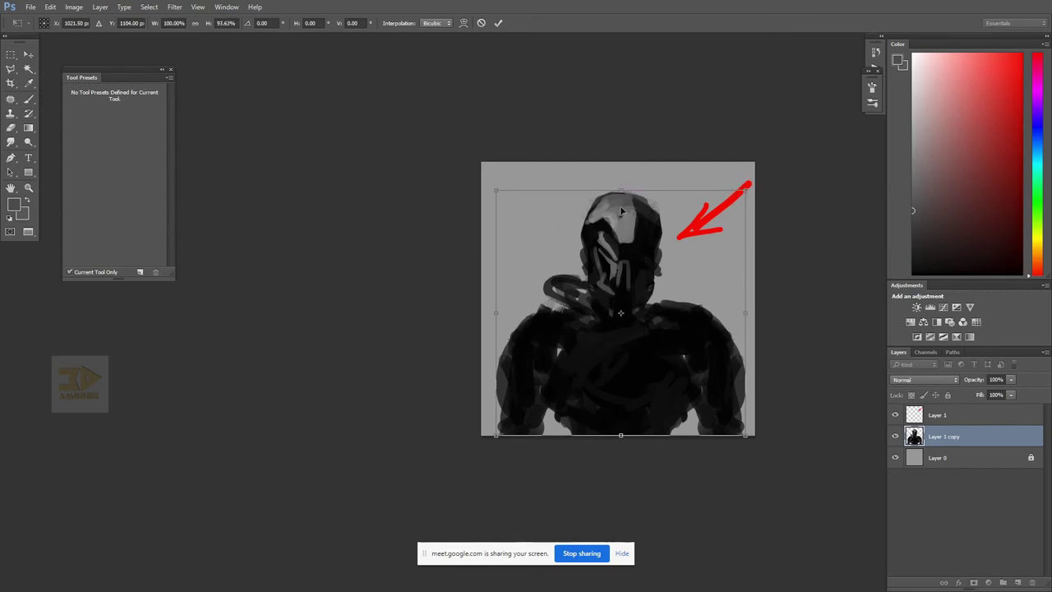
key(Return)
- Brush dark tones over the lower torso, and stretch the figure layer vertically to 101.06% height
key(b)
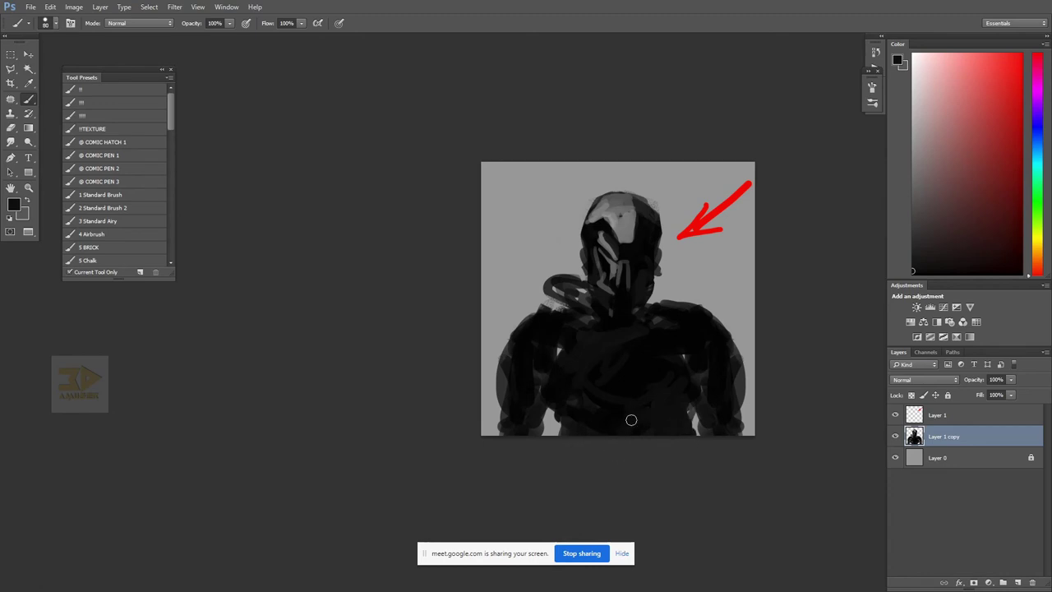
key(ctrl+t)
mouse_move(616, 189)
mouse_down()
mouse_move(624, 179)
mouse_move(621, 188)
mouse_up()
key(Return)
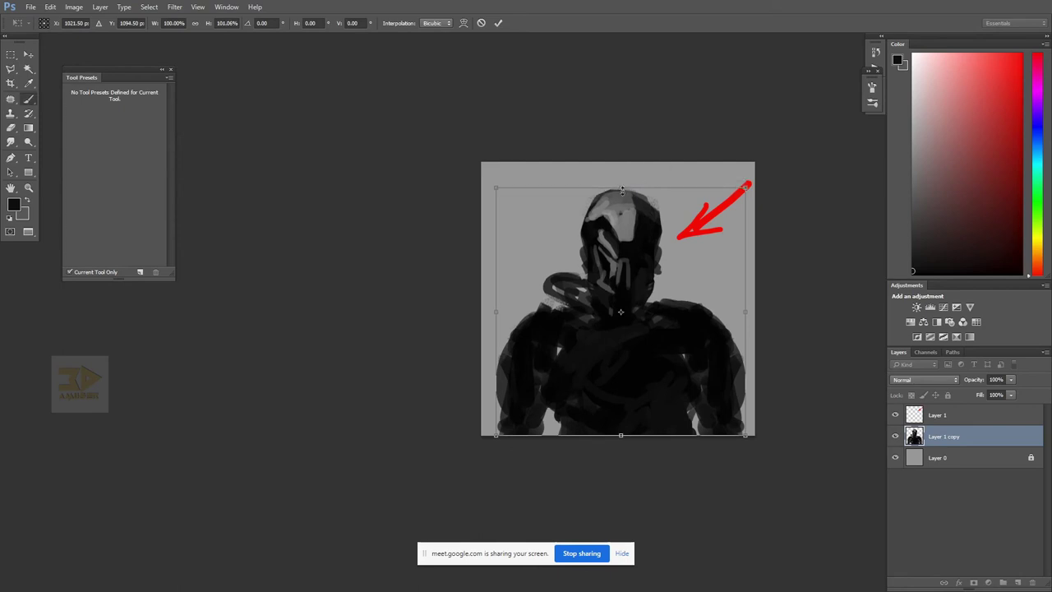
- Apply the stretch, copy the left half of the figure onto its own layer, and hide the full-figure layer
ctrl+click(639, 256)
key(b)
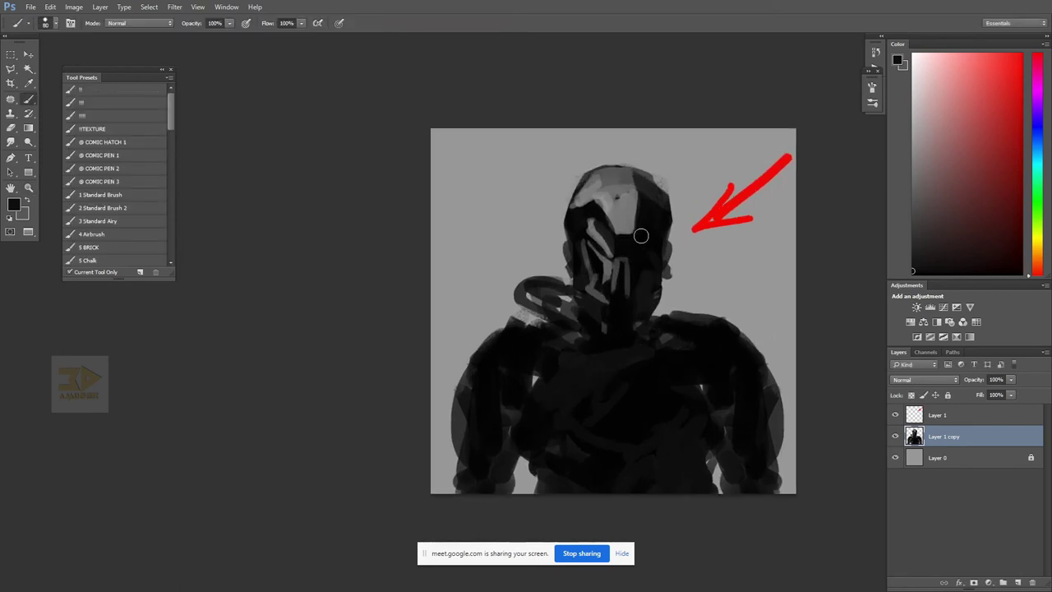
key(m)
mouse_move(418, 148)
mouse_down()
mouse_move(570, 509)
mouse_move(622, 513)
mouse_move(620, 534)
mouse_move(638, 542)
mouse_up()
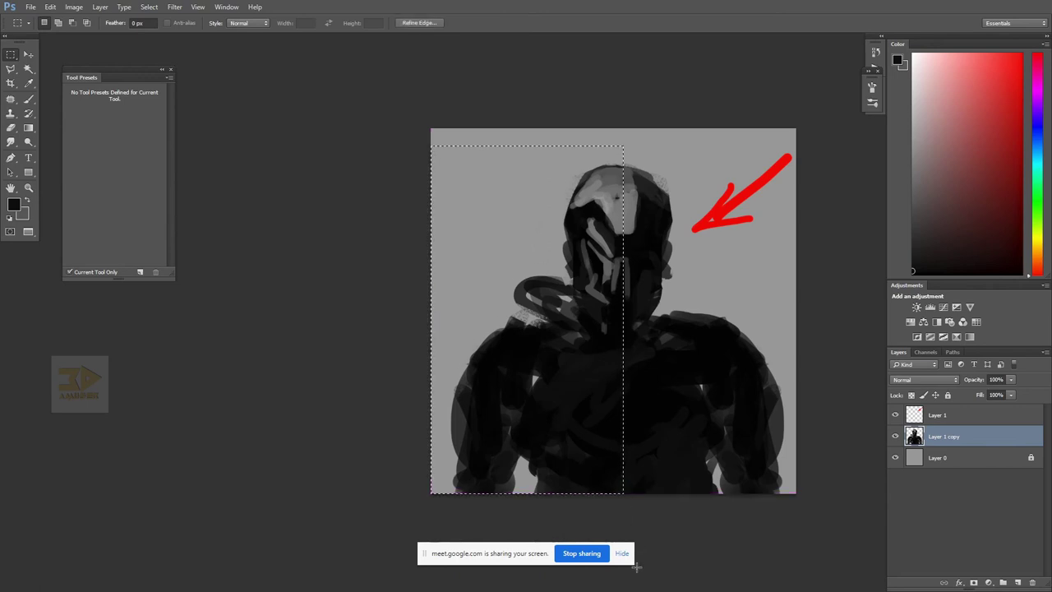
key(ctrl+j)
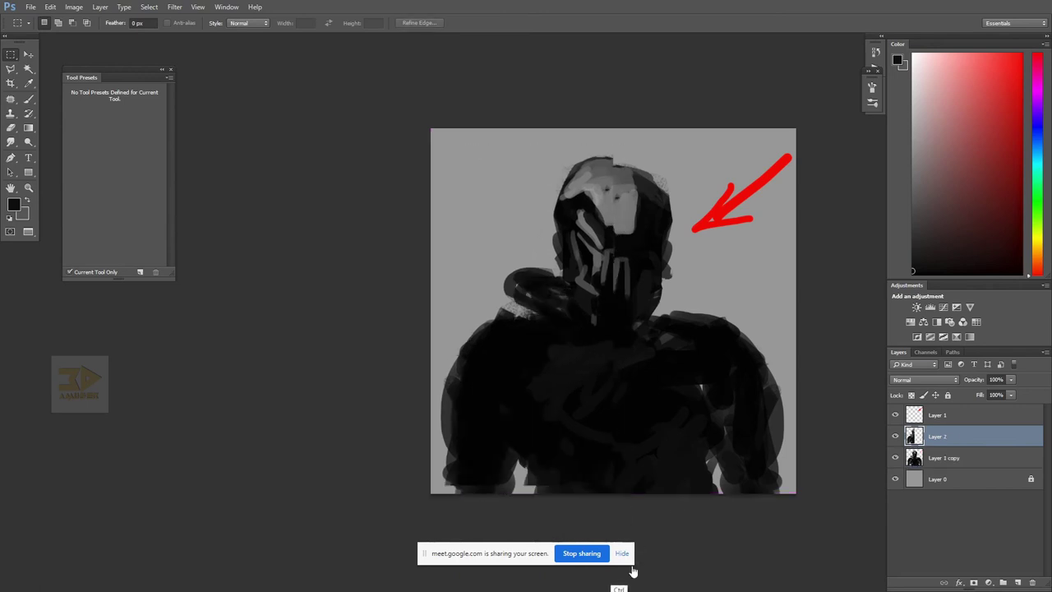
click(894, 463)
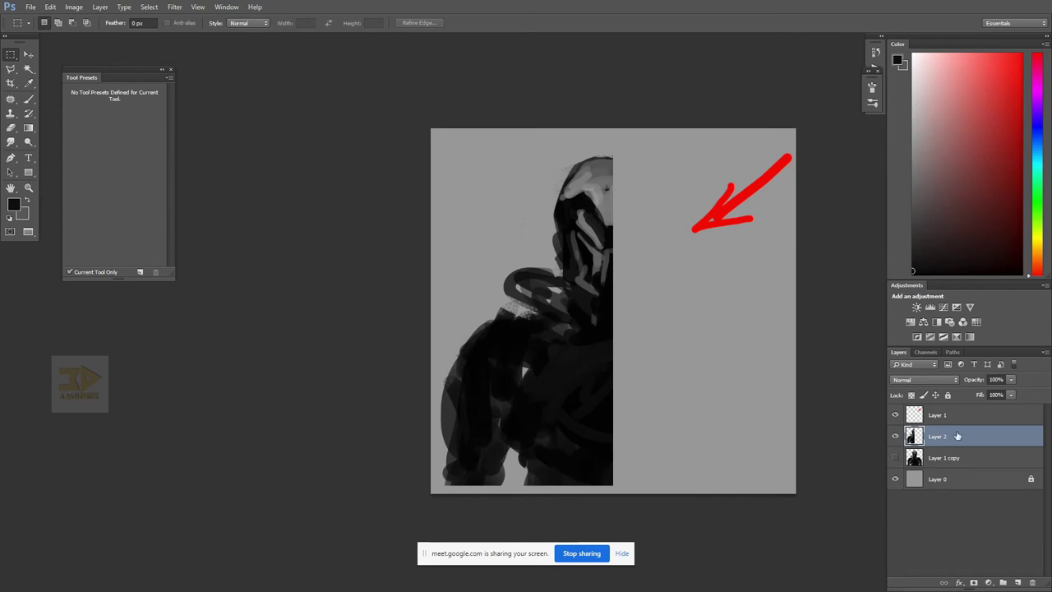
- Move the half-figure layer about 32 px right and 46 px down to sit on the canvas's bottom edge
key(v)
mouse_move(589, 330)
mouse_down()
mouse_move(600, 349)
mouse_move(596, 339)
mouse_up()
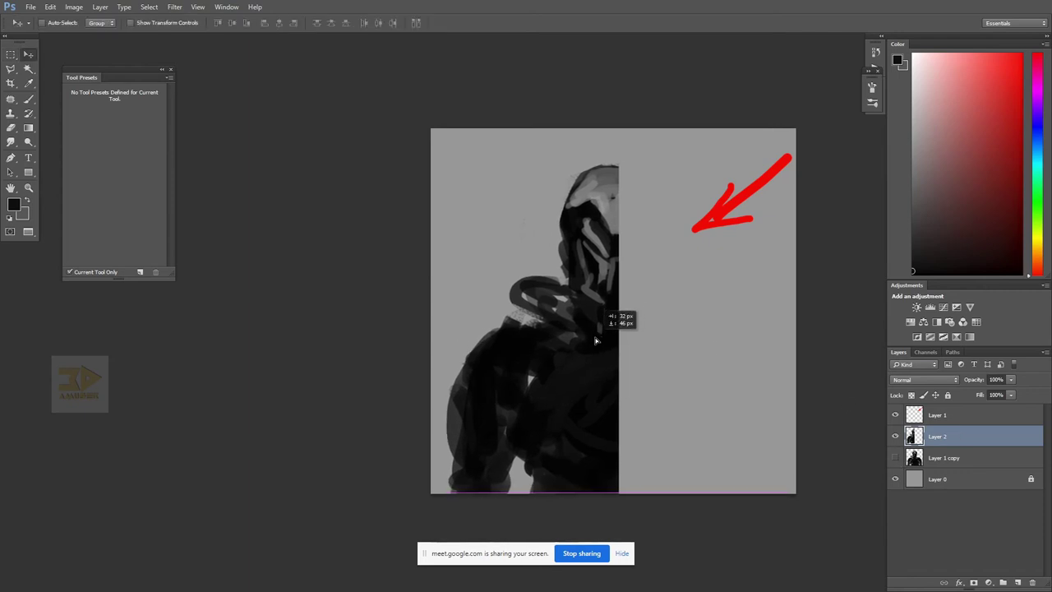
key(ctrl)
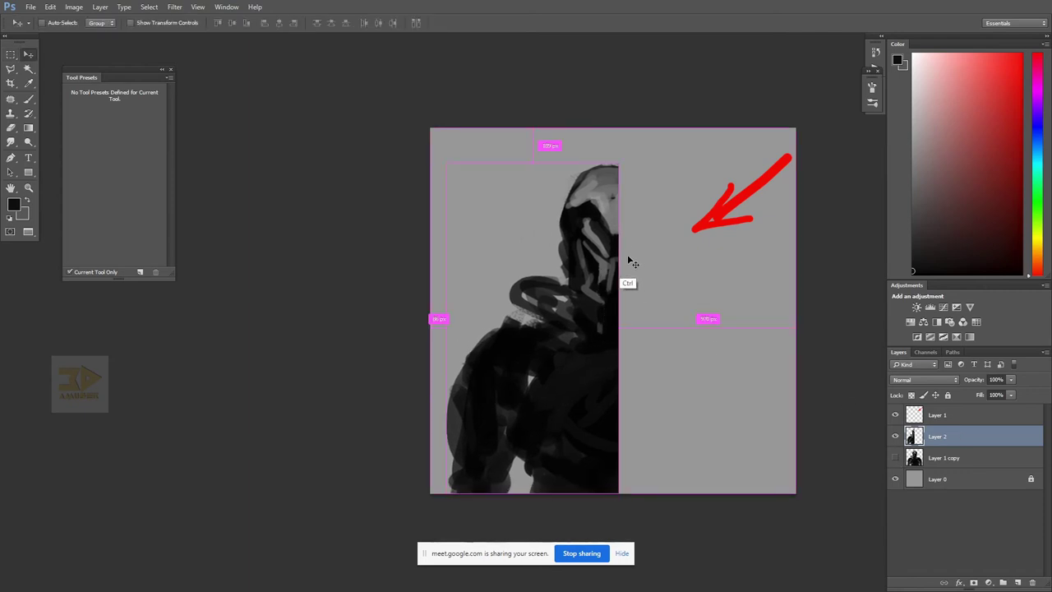
- Duplicate the half-figure layer, flip the copy horizontally, and place it as the opposite half of the figure
key(ctrl+j)
key(ctrl)
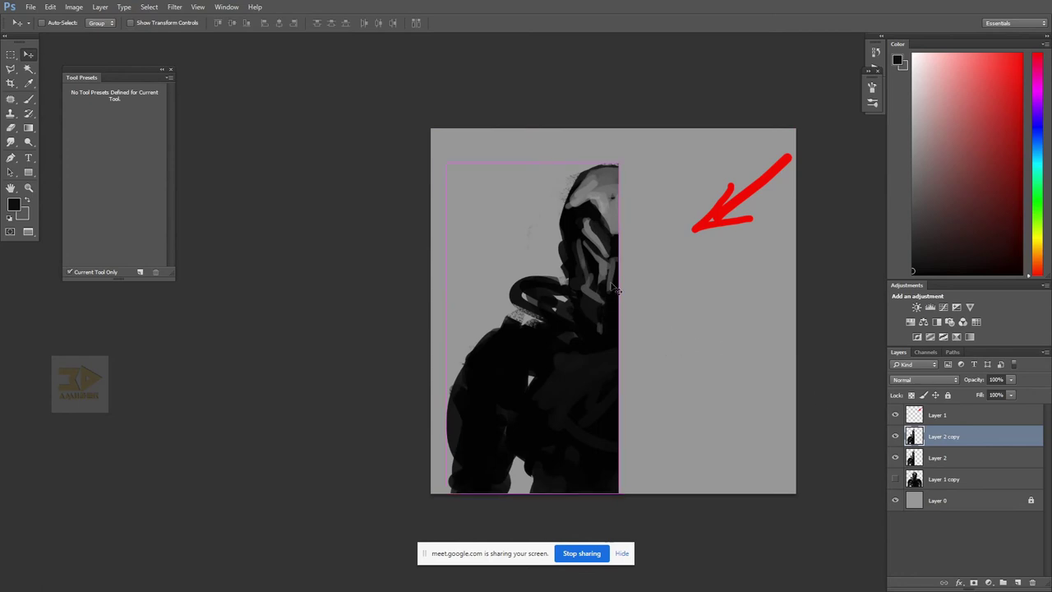
key(ctrl+t)
right_click(578, 286)
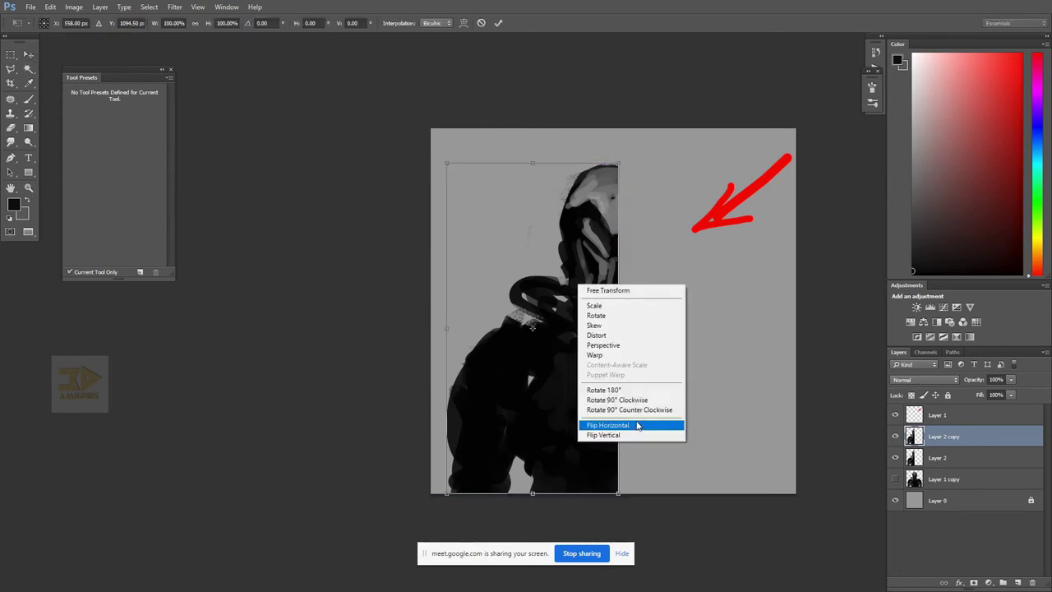
click(637, 425)
drag(568, 435, 742, 435)
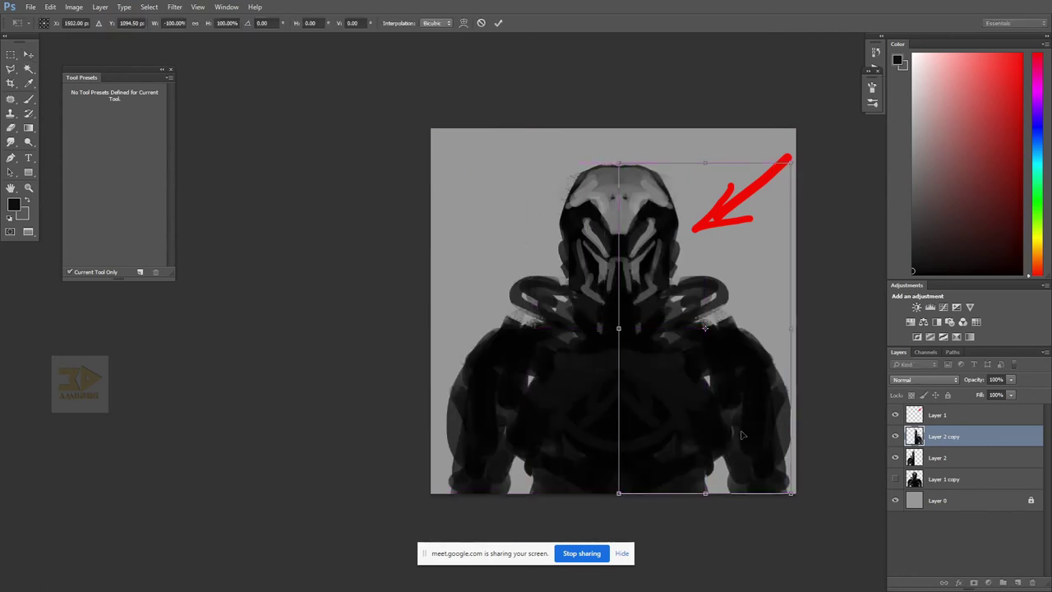
- Nudge the flipped half toward the centre until the halves join cleanly, and merge the two half-figure layers
key(Left)
key(Left)
key(Left)
key(Left)
key(Left)
key(Left)
key(Left)
key(Left)
key(Left)
key(Left)
key(Left)
key(Left)
key(Left)
key(Left)
key(Left)
key(Left)
key(Left)
key(Left)
key(Left)
key(Left)
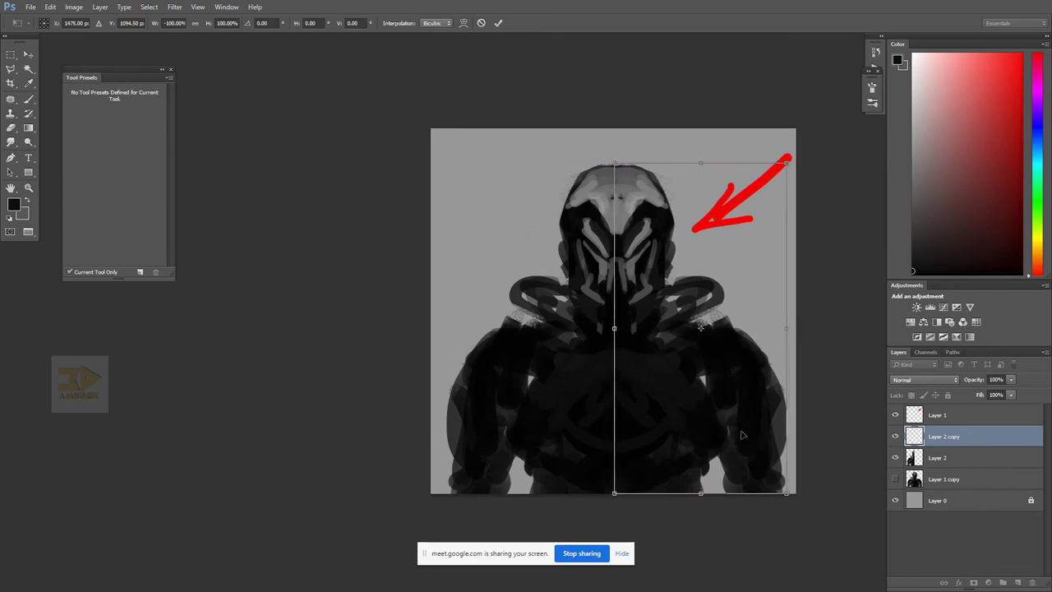
key(Return)
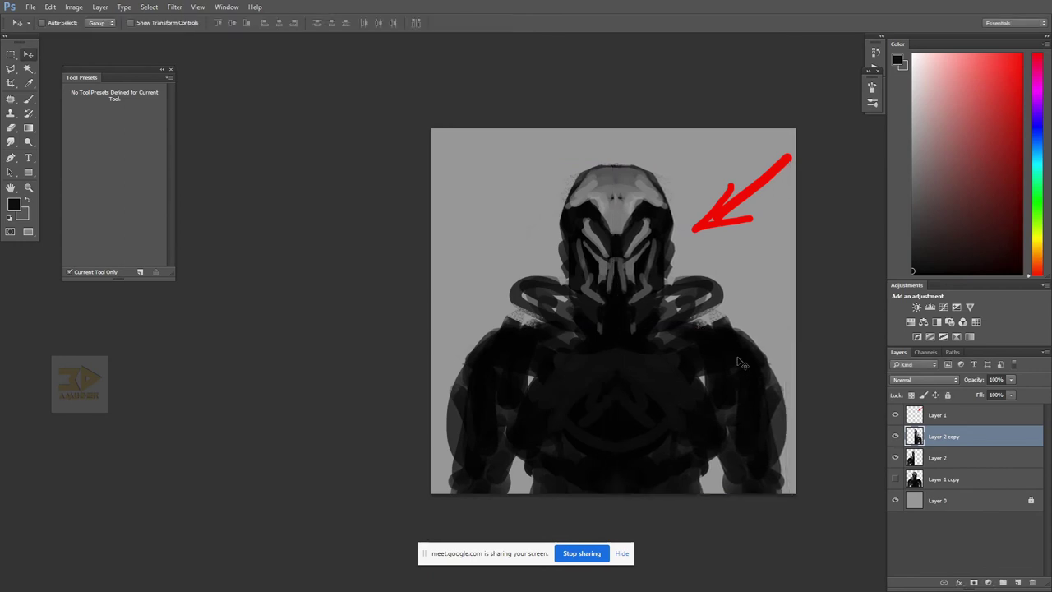
shift+click(953, 460)
key(ctrl+e)
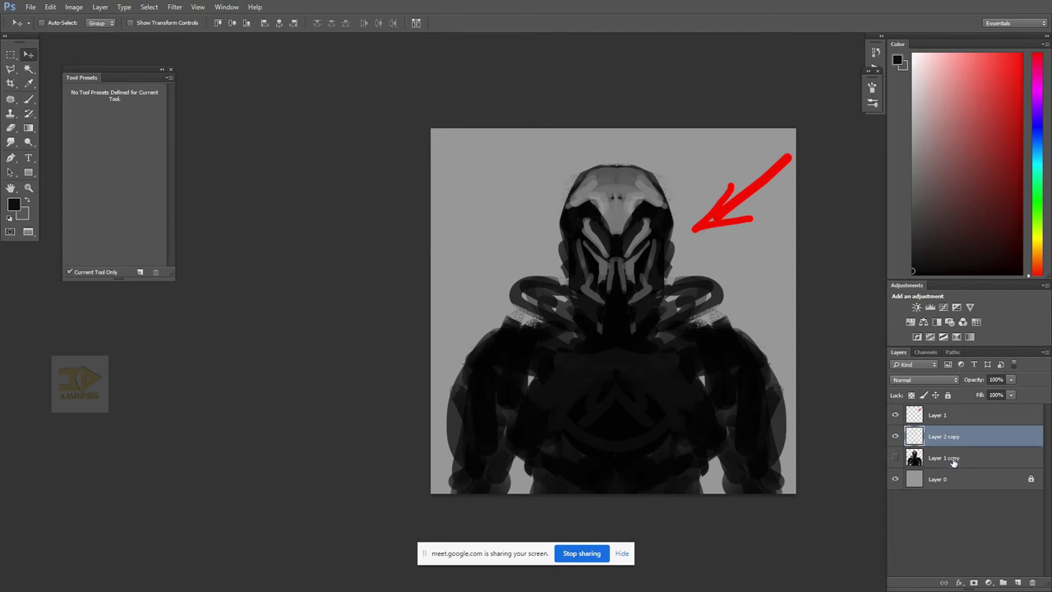
key(super)
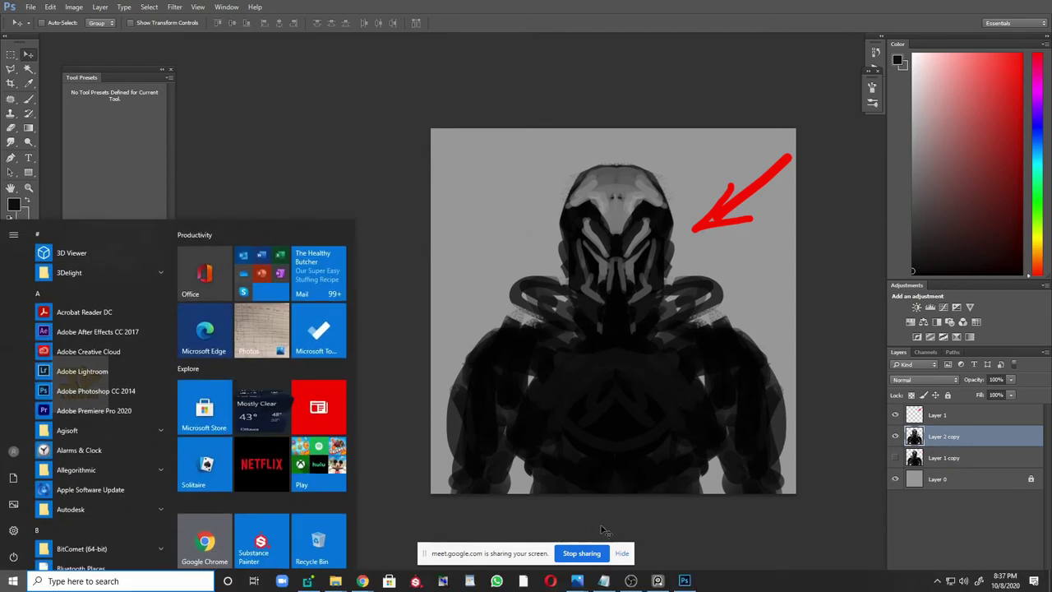
mouse_move(363, 581)
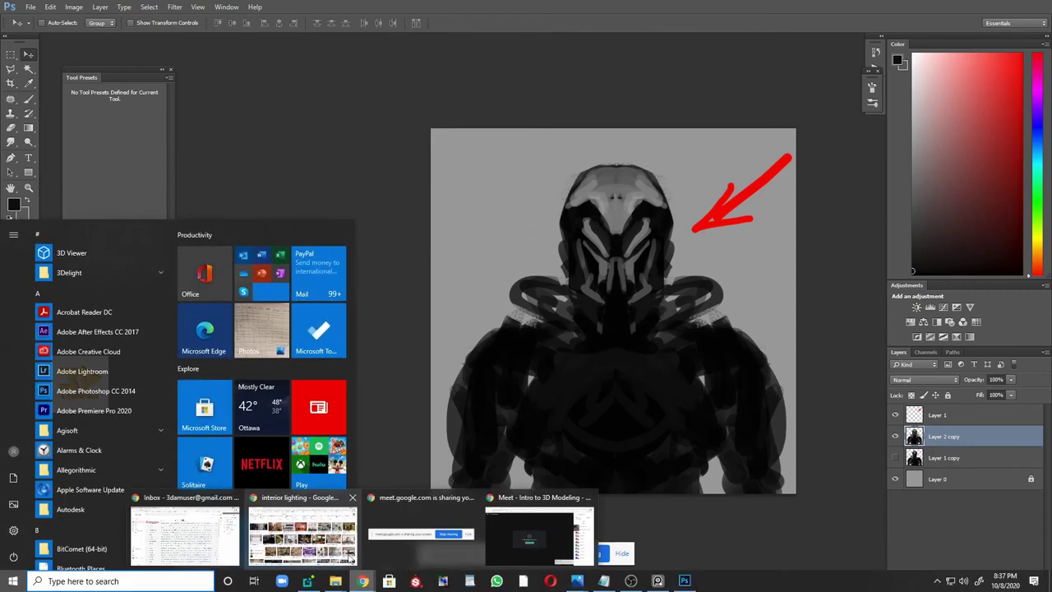
click(703, 539)
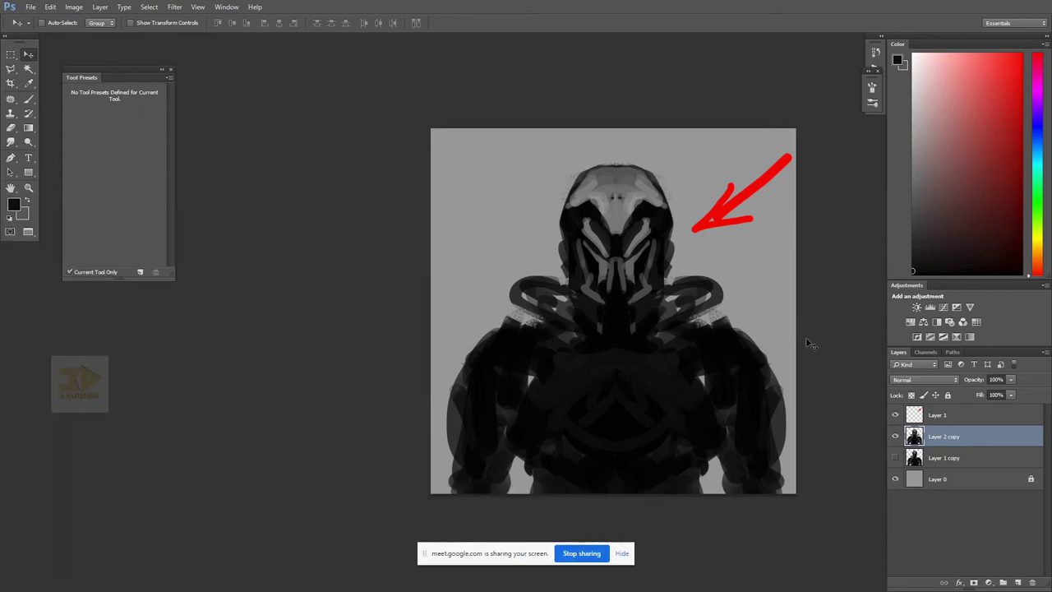
- Paint a grey nose shape down the middle of the face and darken its bridge, using tones sampled from the face
key(b)
alt+click(616, 294)
key(])
alt+click(621, 266)
drag(618, 258, 618, 303)
alt+click(617, 321)
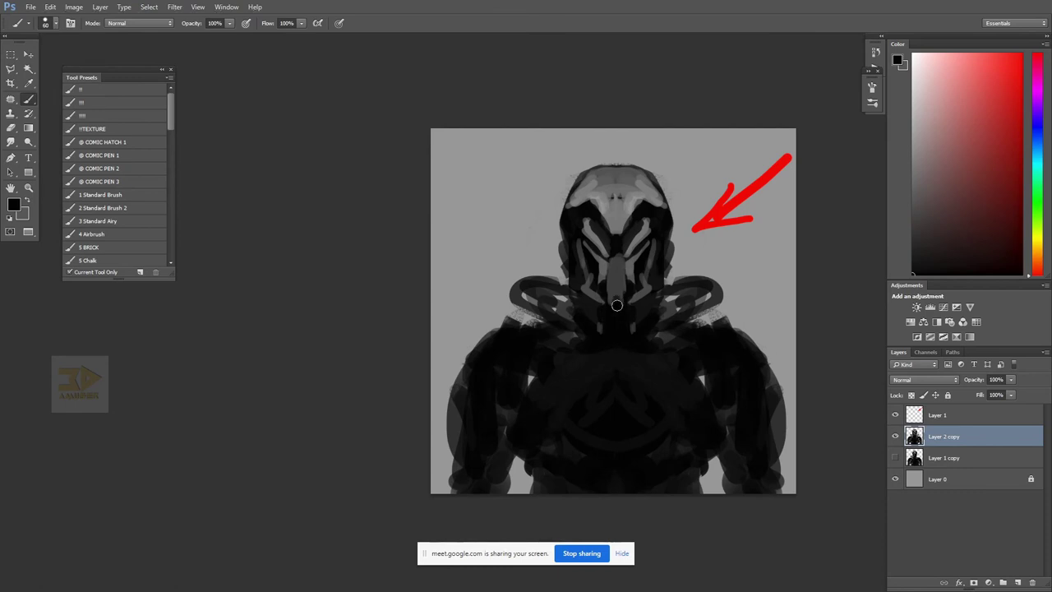
alt+click(618, 248)
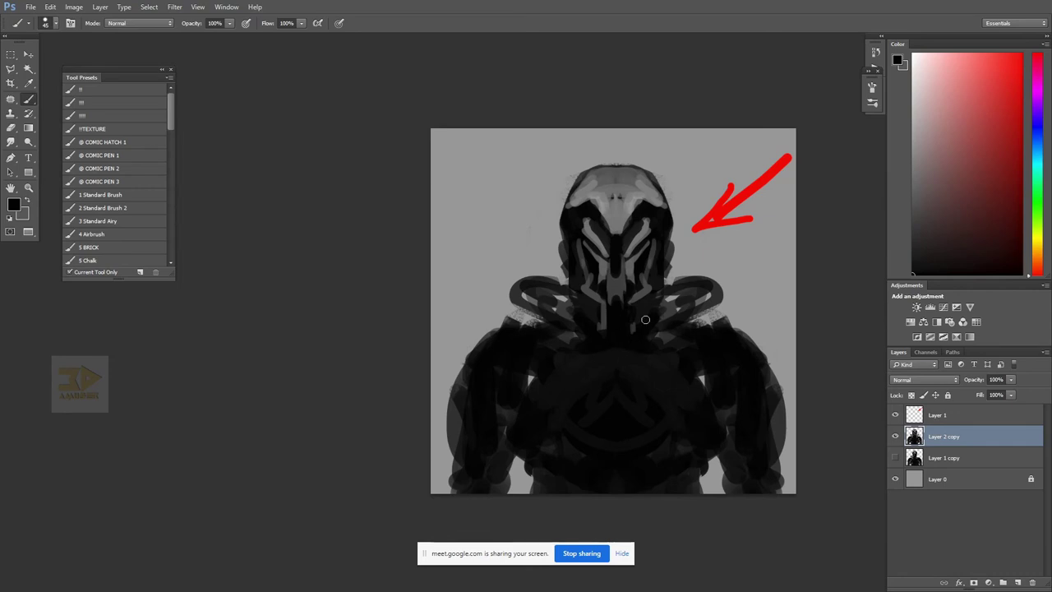
- Refine the grey chin lines and the dark gaps beside the nose with sampled greys and blacks
alt+click(628, 314)
alt+click(640, 338)
alt+click(603, 273)
alt+click(637, 276)
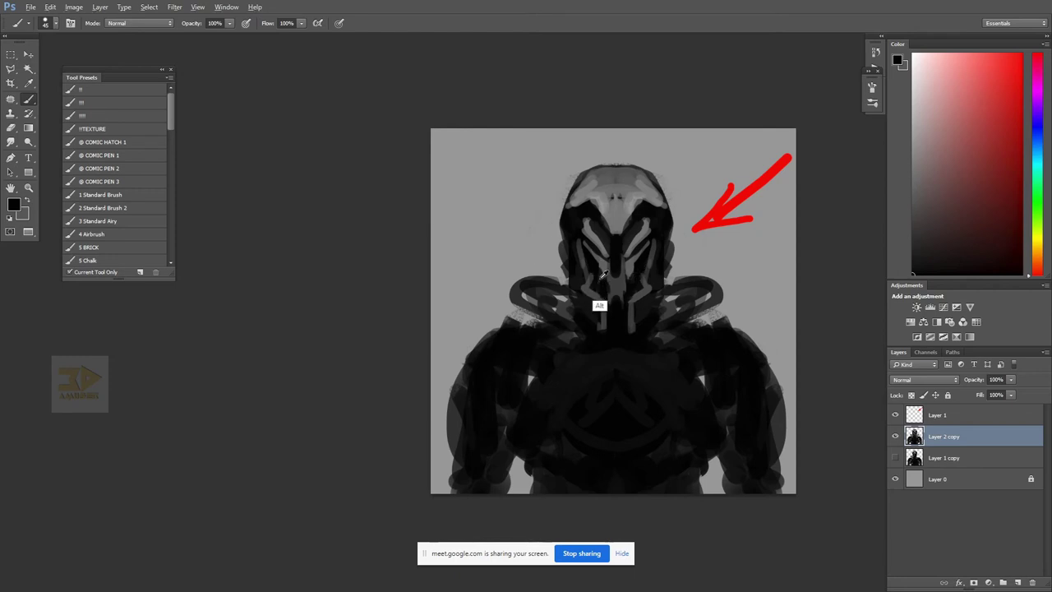
alt+click(602, 274)
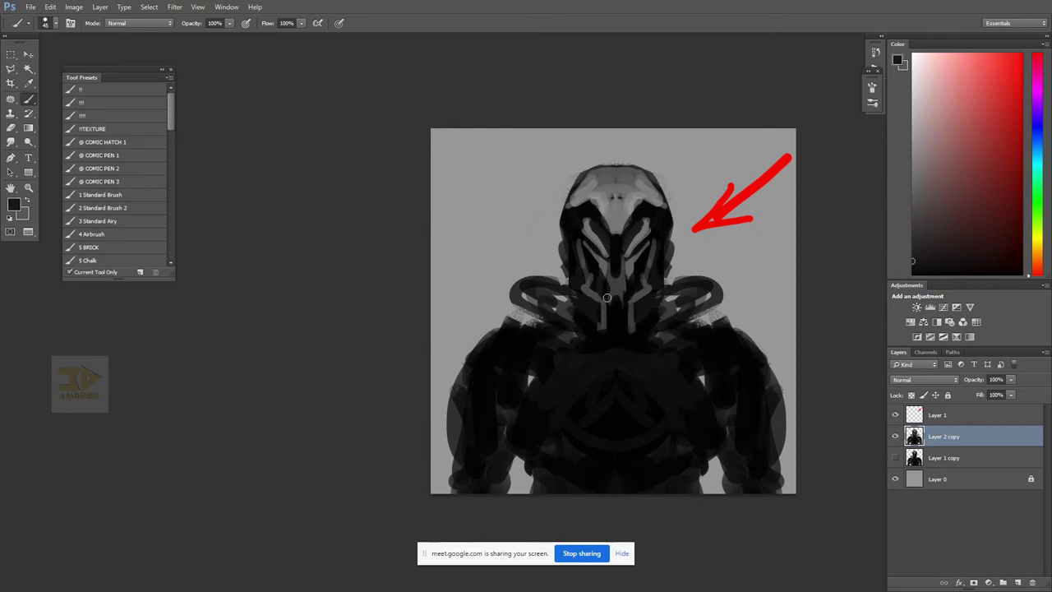
- Reshape the lower forehead and brow edges with sampled light grey and black strokes
alt+click(614, 214)
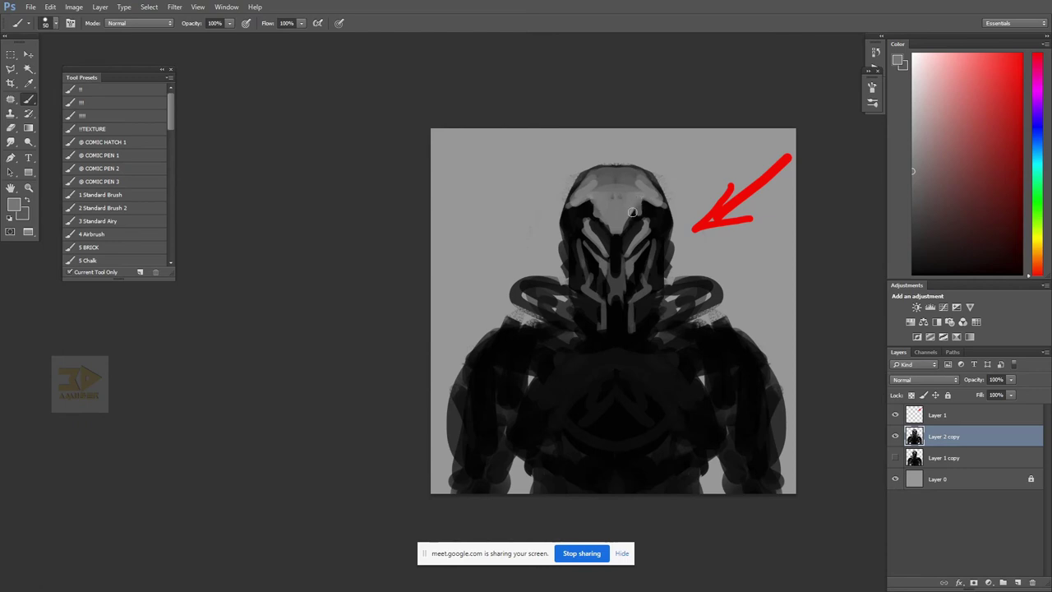
alt+click(637, 217)
alt+click(587, 214)
drag(599, 211, 609, 232)
- Brush over the mirrored marks on the chest and belly with flat near-black tones, using a 150 px brush
drag(679, 340, 649, 298)
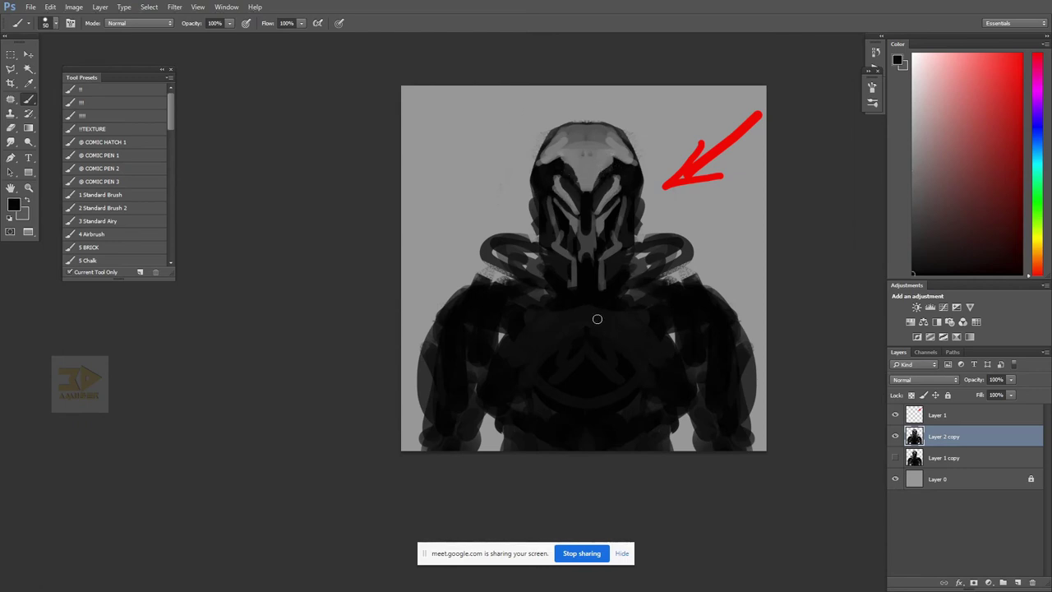
key(bracketright)
key(bracketright)
key(bracketright)
key(bracketright)
key(bracketright)
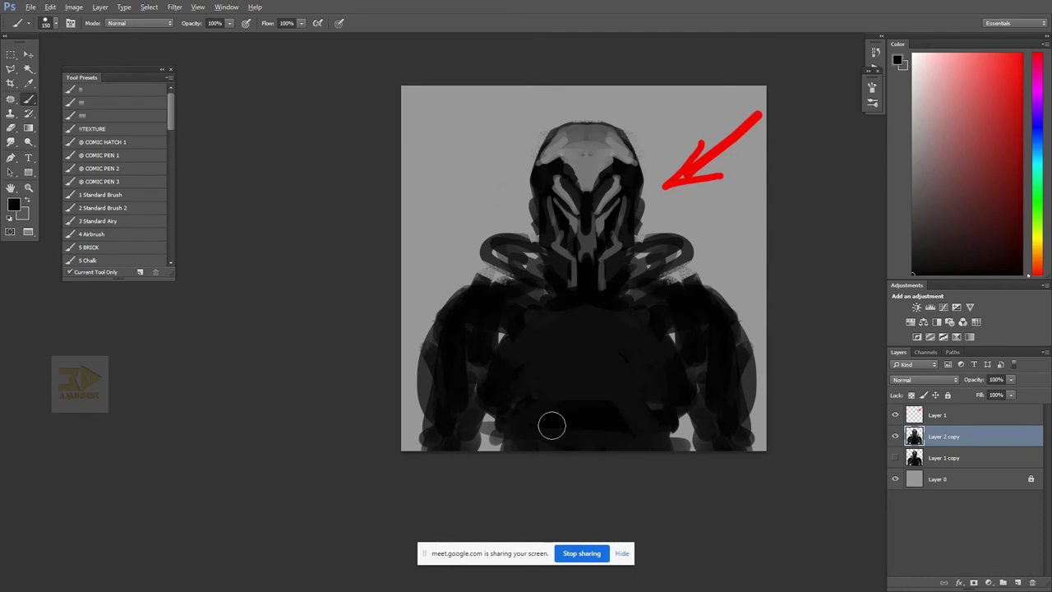
- Create a new layer above the merged figure layer, Layer 2 copy, and clip it to that layer
key(z)
drag(666, 364, 640, 364)
click(950, 484)
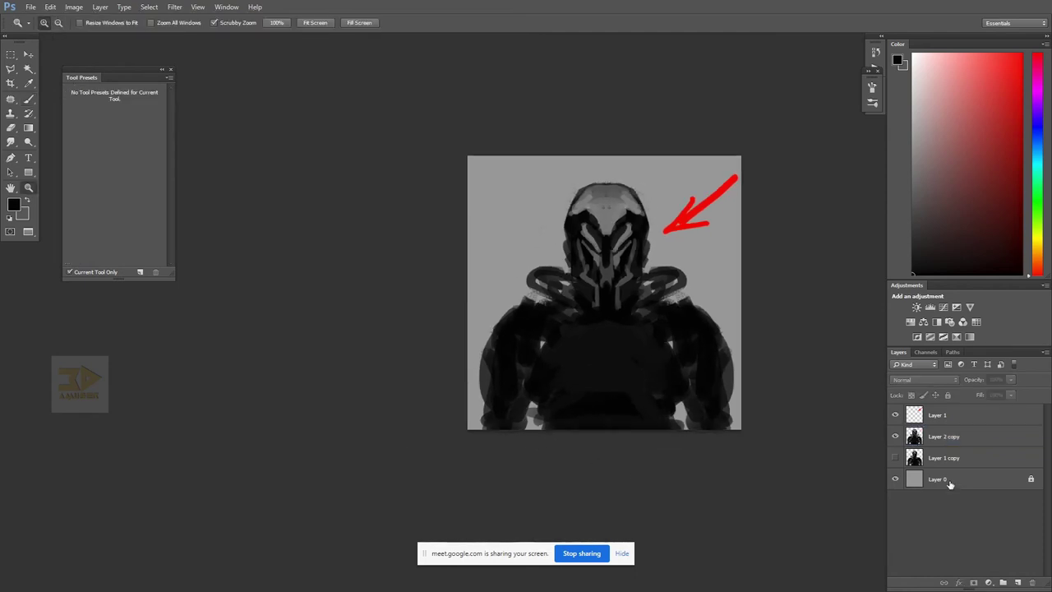
click(631, 321)
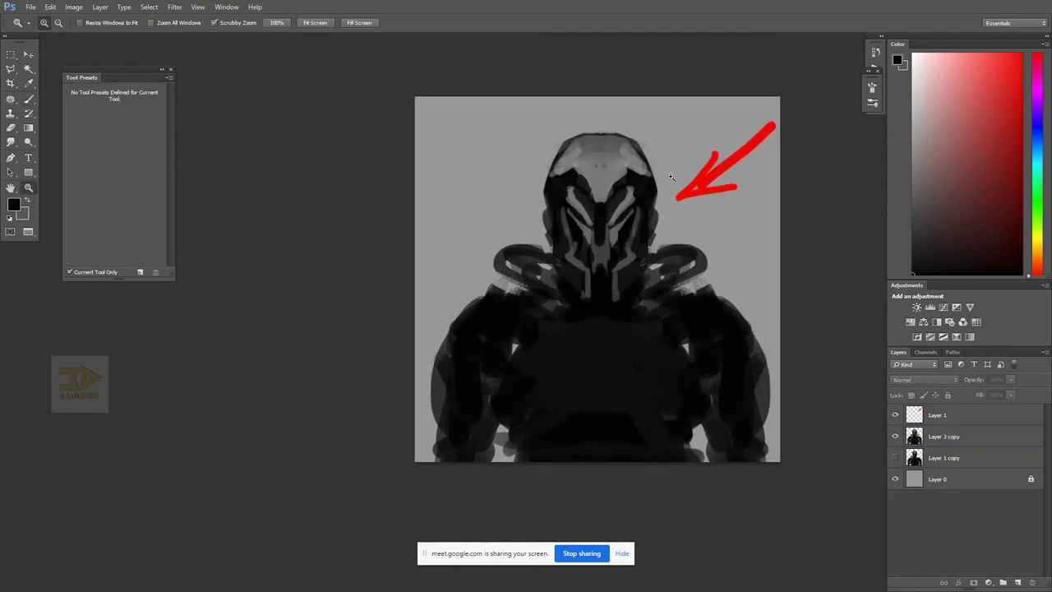
click(953, 436)
click(894, 436)
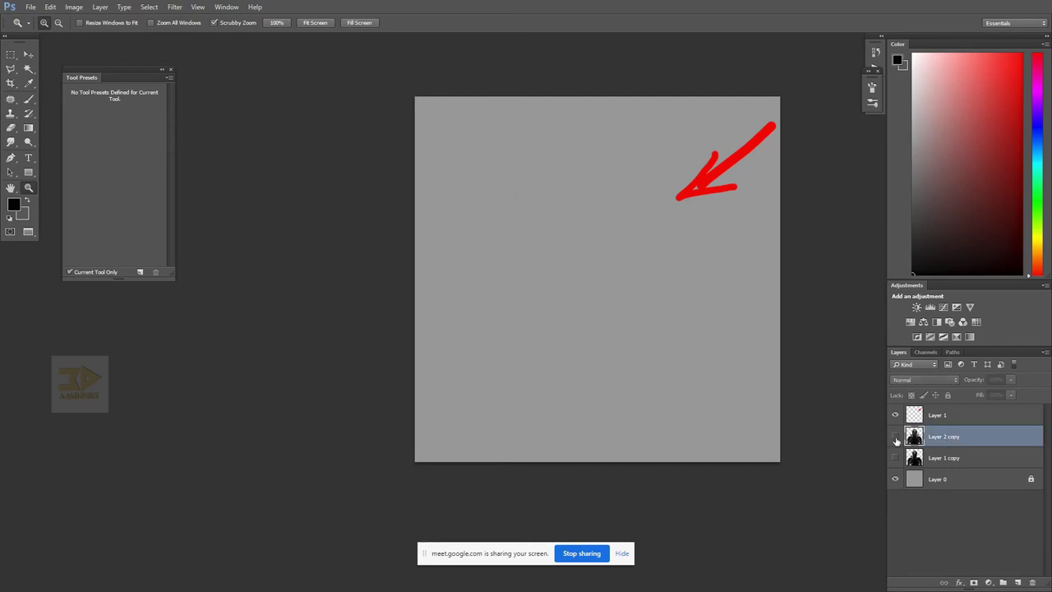
click(894, 436)
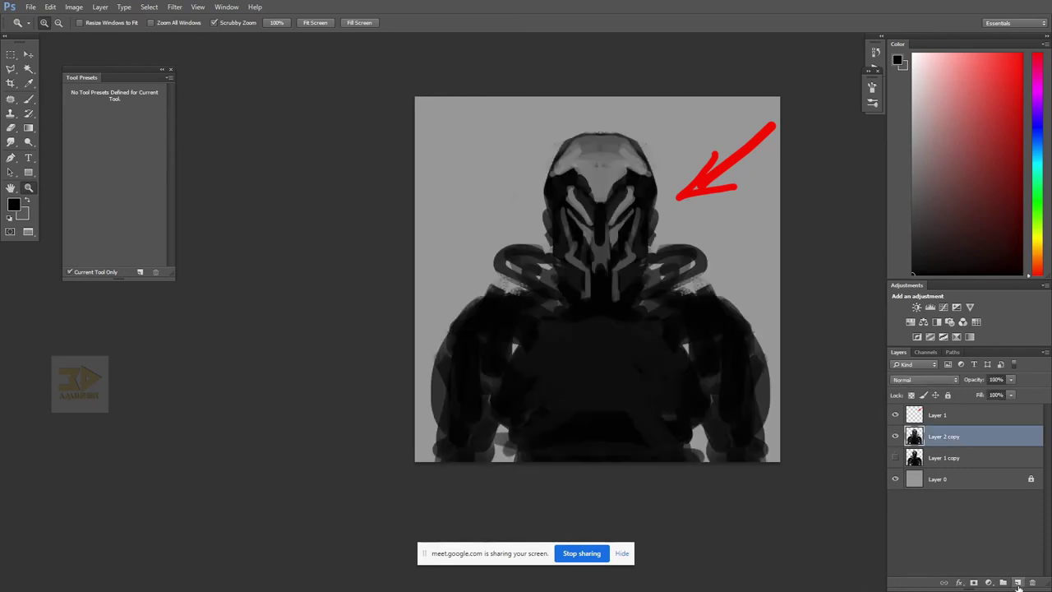
click(1018, 582)
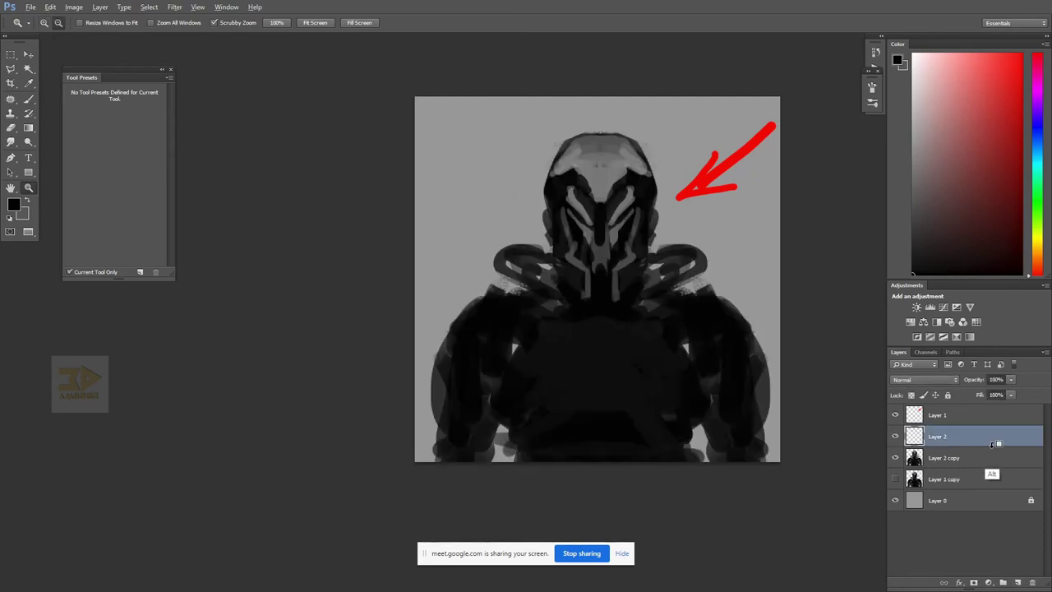
click(989, 456)
click(994, 442)
alt+click(989, 447)
drag(977, 453, 975, 475)
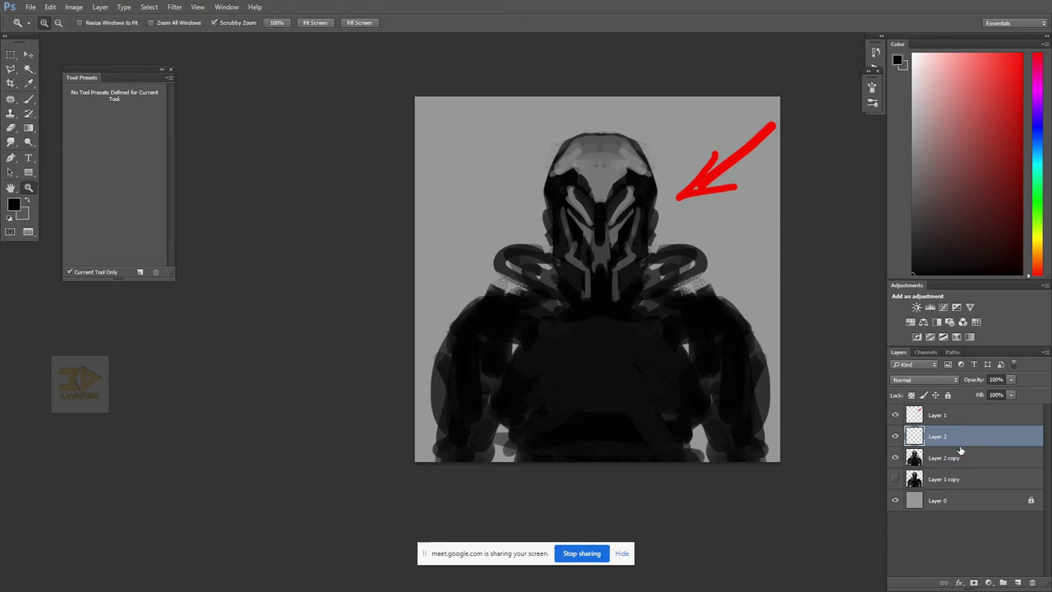
drag(975, 445, 975, 454)
- Paint white highlight strokes on the brow, cheek and chin of the face's lit side
key(b)
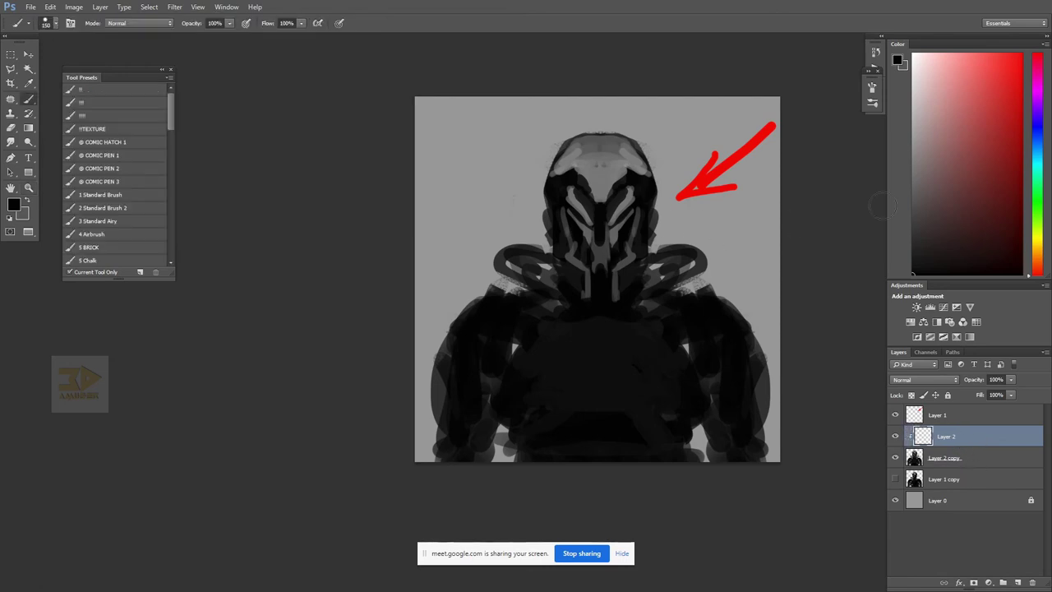
key(x)
key(bracketleft)
key(bracketleft)
key(bracketleft)
key(bracketleft)
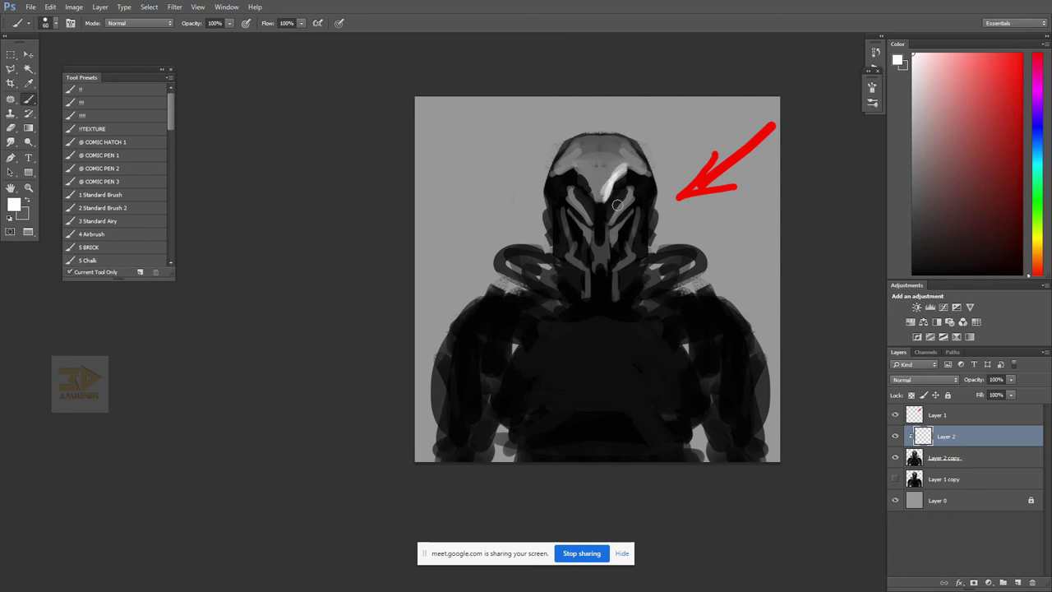
mouse_move(624, 206)
mouse_down()
mouse_move(613, 219)
mouse_move(625, 268)
mouse_up()
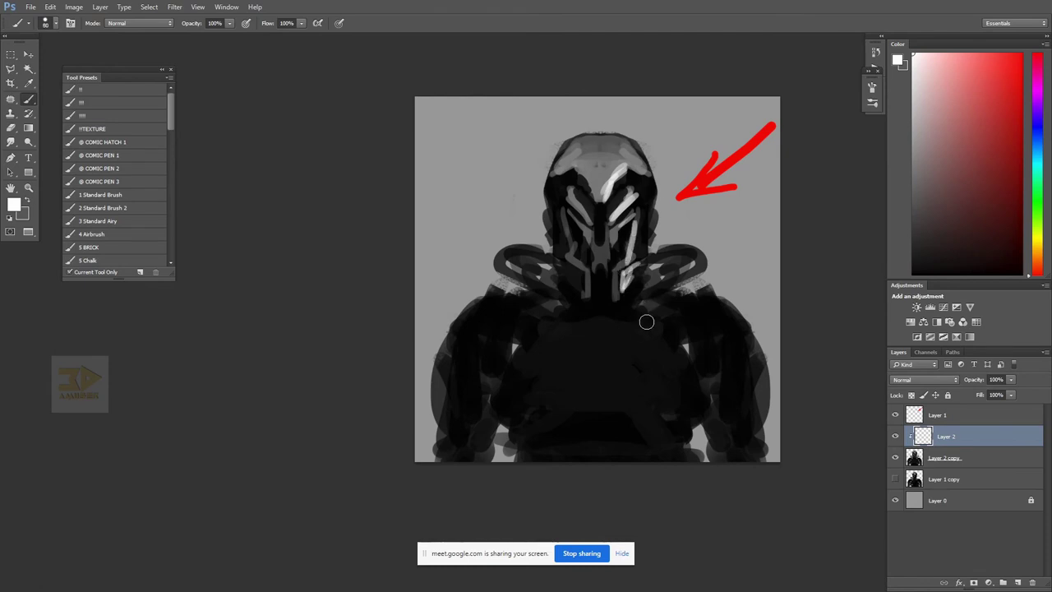
- Paint white highlights on the lit edge of the chest and down the shoulder and arm facing the light
mouse_move(618, 319)
mouse_down()
mouse_move(652, 332)
mouse_move(624, 400)
mouse_move(637, 386)
mouse_up()
key(bracketleft)
key(bracketleft)
key(bracketleft)
mouse_move(709, 310)
mouse_down()
mouse_move(725, 330)
mouse_move(749, 333)
mouse_move(759, 386)
mouse_move(731, 414)
mouse_move(742, 444)
mouse_move(759, 428)
mouse_up()
drag(760, 428, 750, 445)
drag(636, 390, 656, 367)
- Add a grey line along the chest's lower edge and grey shading beside the white chest highlight
mouse_move(622, 407)
mouse_down()
mouse_move(656, 423)
mouse_move(548, 415)
mouse_up()
alt+click(622, 409)
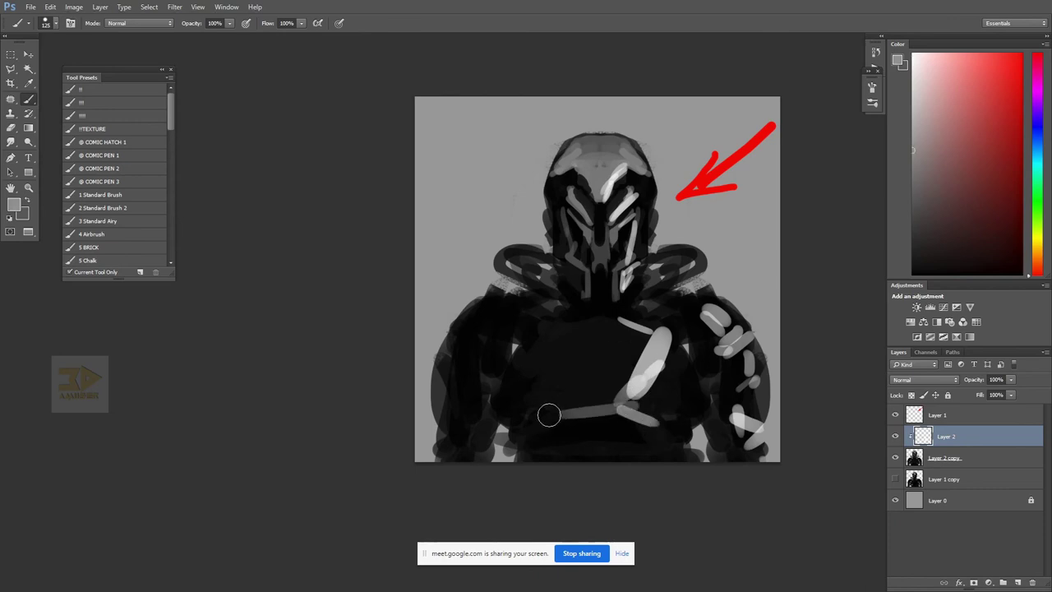
alt+click(623, 403)
drag(629, 362, 607, 396)
mouse_move(637, 340)
mouse_down()
mouse_move(624, 382)
mouse_move(591, 334)
mouse_move(580, 393)
mouse_up()
- Broaden the chest shading toward the centre and collar with a 200 px brush and sampled darker greys
key(bracketright)
key(bracketright)
key(bracketright)
mouse_move(598, 388)
mouse_down()
mouse_move(636, 357)
mouse_move(608, 393)
mouse_up()
alt+click(569, 358)
drag(572, 345, 580, 394)
alt+click(623, 392)
mouse_move(610, 352)
mouse_down()
mouse_move(606, 338)
mouse_move(643, 345)
mouse_up()
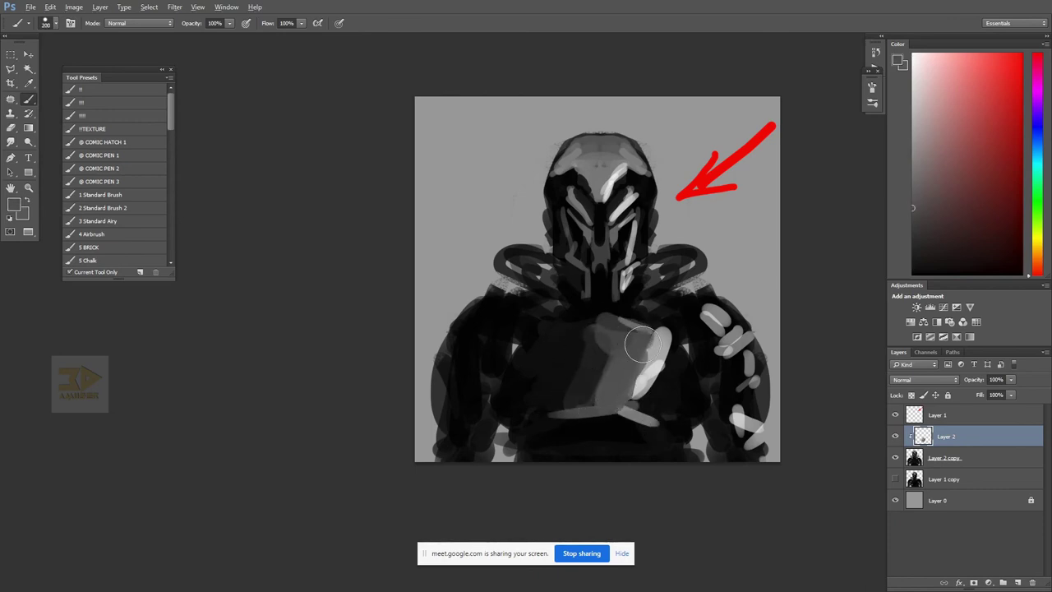
- Paint sampled greys on the face's lit cheek and a lighter grey inside the collar on the lit side
key(bracketleft)
key(bracketleft)
drag(631, 274, 635, 266)
alt+click(640, 240)
alt+click(634, 243)
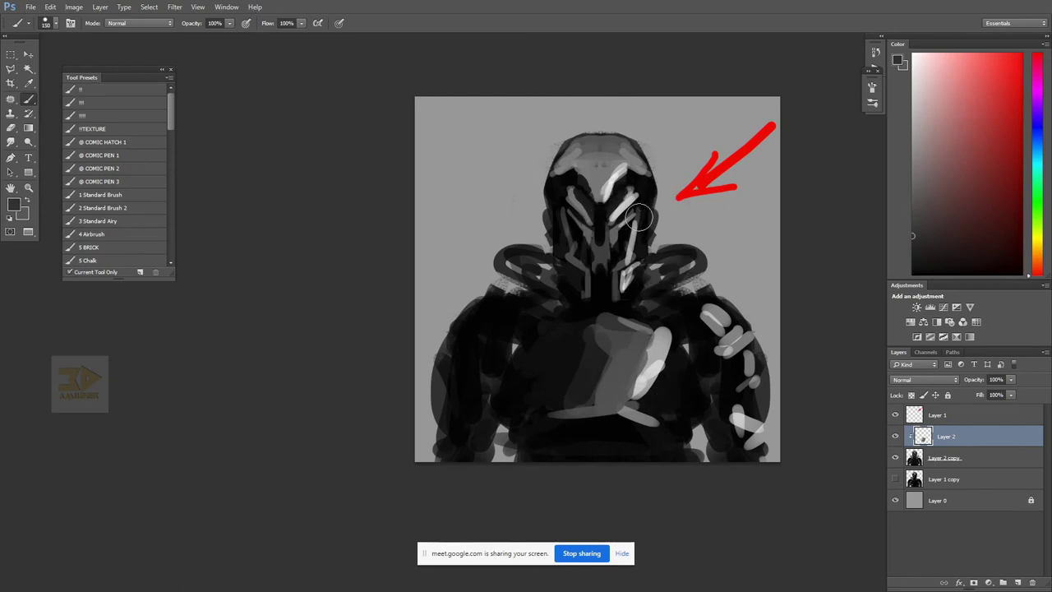
drag(645, 221, 636, 259)
alt+click(634, 258)
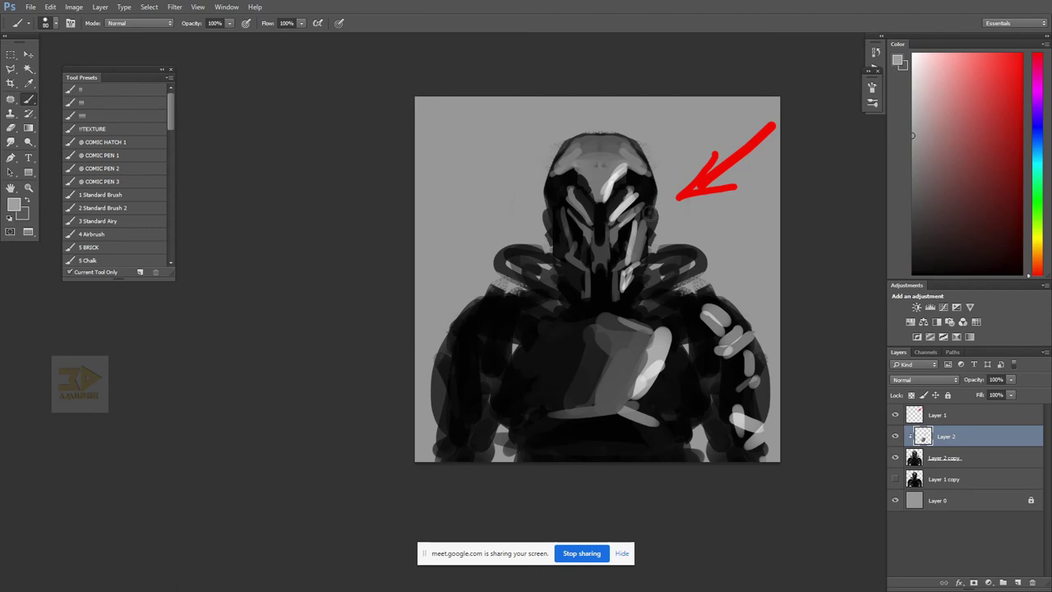
drag(664, 265, 668, 280)
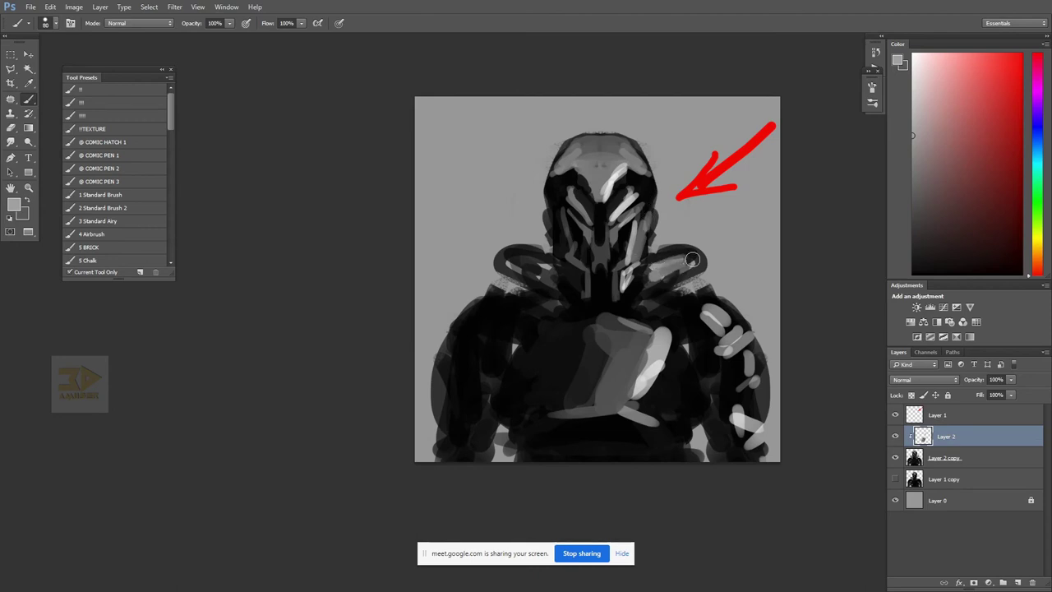
alt+click(640, 286)
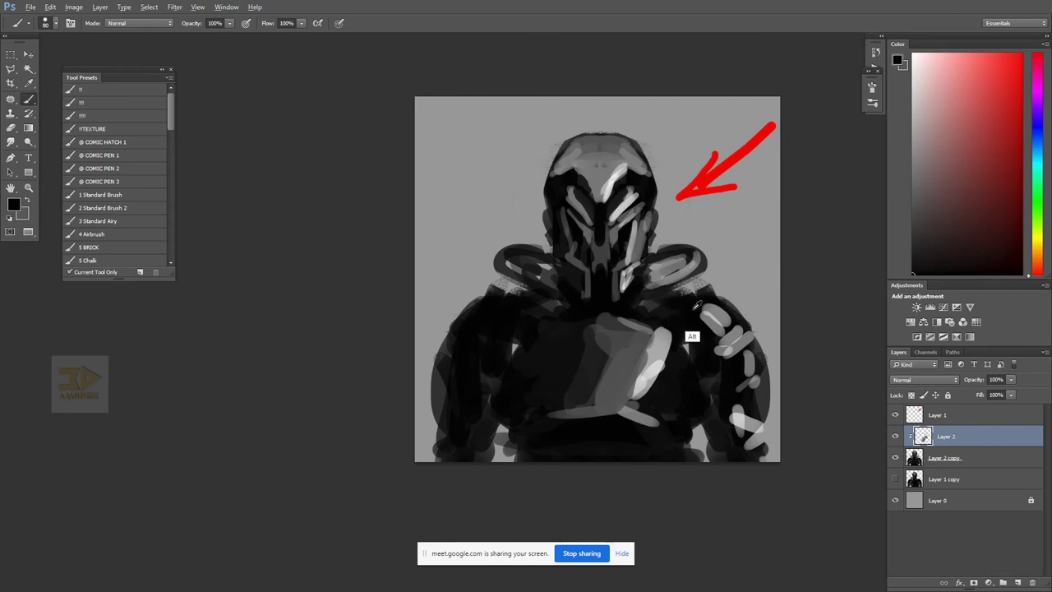
- Fill the gaps between the highlights on the lit shoulder and upper arm with sampled mid and light greys, using a 150 px brush
alt+click(716, 316)
key(])
mouse_move(707, 311)
mouse_down()
mouse_move(736, 348)
mouse_move(712, 321)
mouse_move(704, 342)
mouse_move(726, 350)
mouse_move(712, 326)
mouse_move(736, 333)
mouse_move(721, 339)
mouse_move(760, 372)
mouse_move(743, 361)
mouse_move(741, 373)
mouse_move(716, 336)
mouse_move(716, 355)
mouse_move(741, 381)
mouse_move(737, 333)
mouse_move(754, 378)
mouse_move(753, 354)
mouse_move(717, 326)
mouse_move(743, 390)
mouse_move(752, 382)
mouse_move(641, 401)
mouse_up()
alt+click(733, 346)
alt+click(708, 352)
alt+click(711, 331)
alt+click(757, 369)
alt+click(741, 356)
alt+click(753, 361)
alt+click(753, 367)
alt+click(728, 357)
alt+click(716, 333)
alt+click(736, 385)
- Extend the white chest highlight down and outward with sampled greys on the side facing the light
alt+click(656, 364)
drag(669, 346, 643, 392)
alt+click(640, 395)
mouse_move(667, 360)
mouse_down()
mouse_move(648, 410)
mouse_move(676, 396)
mouse_up()
- Examine the whole bust at a small size to judge its overall light and dark values
key(z)
alt+click(654, 425)
alt+click(654, 427)
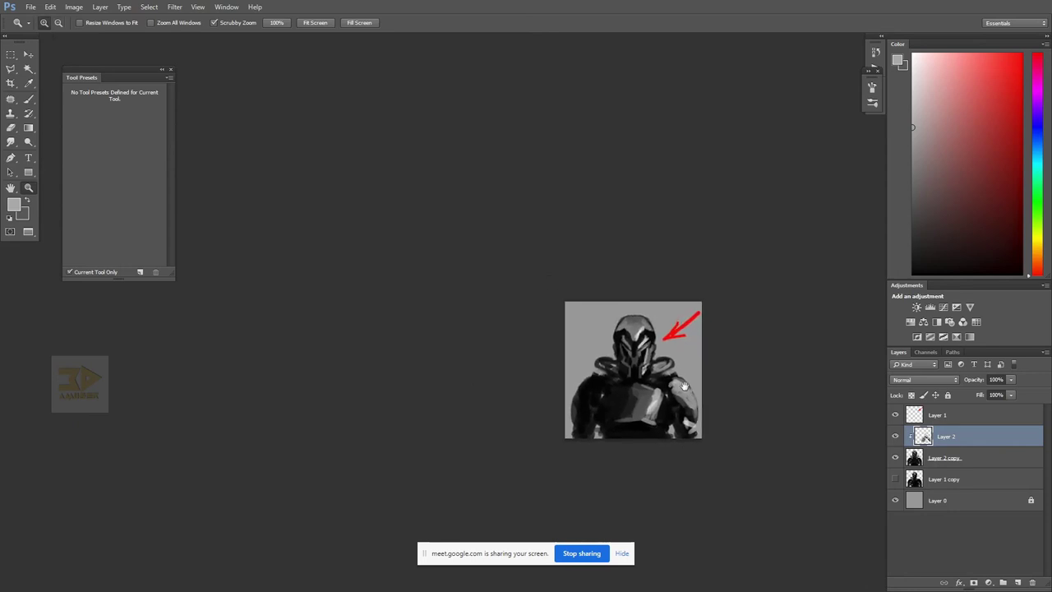
click(663, 363)
click(663, 362)
click(663, 363)
key(b)
drag(663, 362, 700, 310)
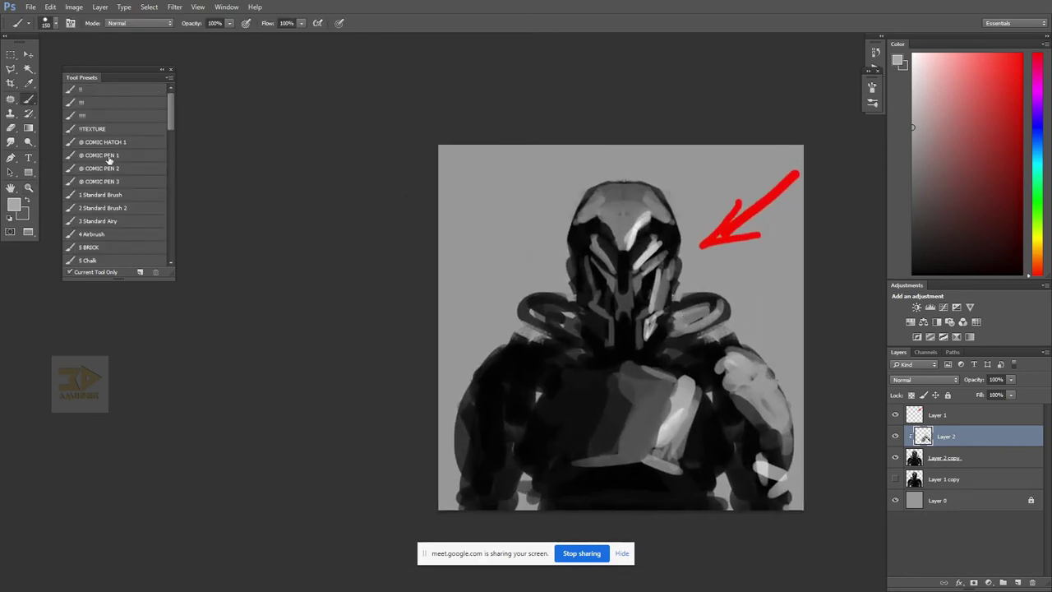
- Airbrush soft light grey over the head and neck with the 4 Airbrush preset at 700 px in Overlay mode
click(115, 235)
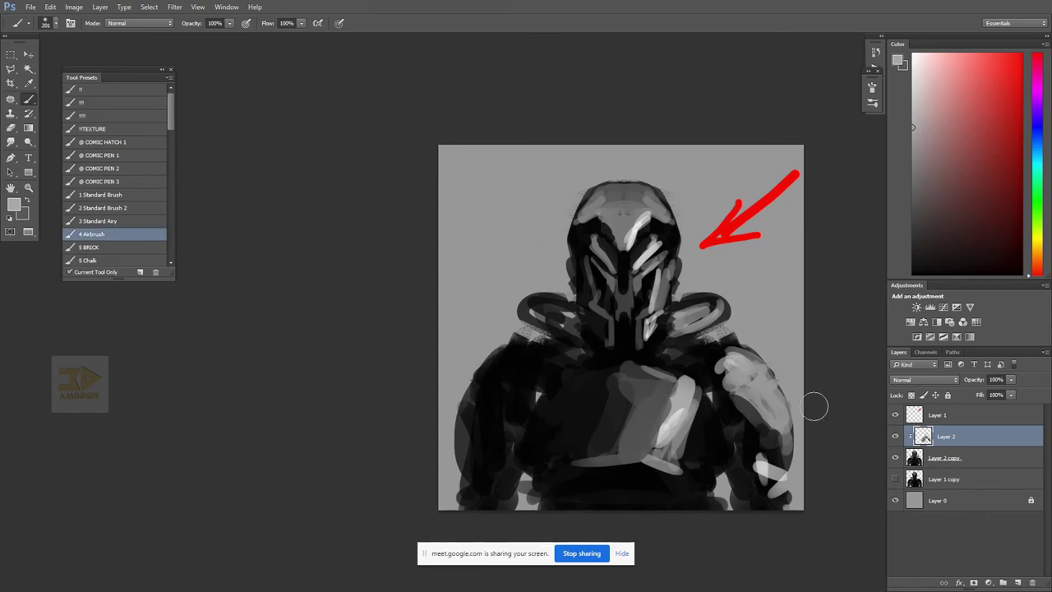
key(bracketright)
key(bracketright)
key(bracketright)
key(bracketright)
key(bracketright)
key(bracketright)
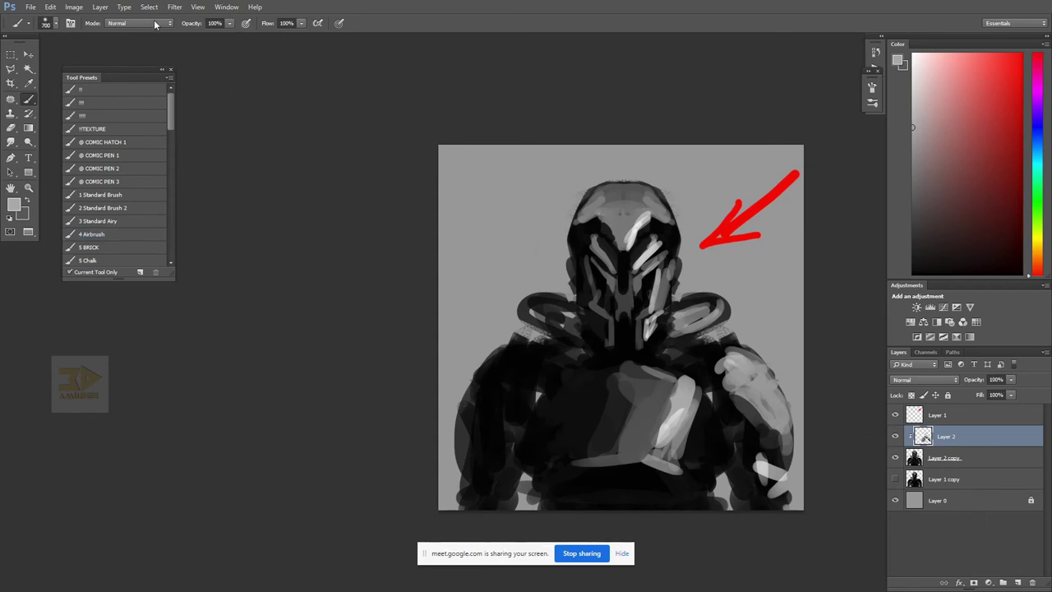
click(155, 23)
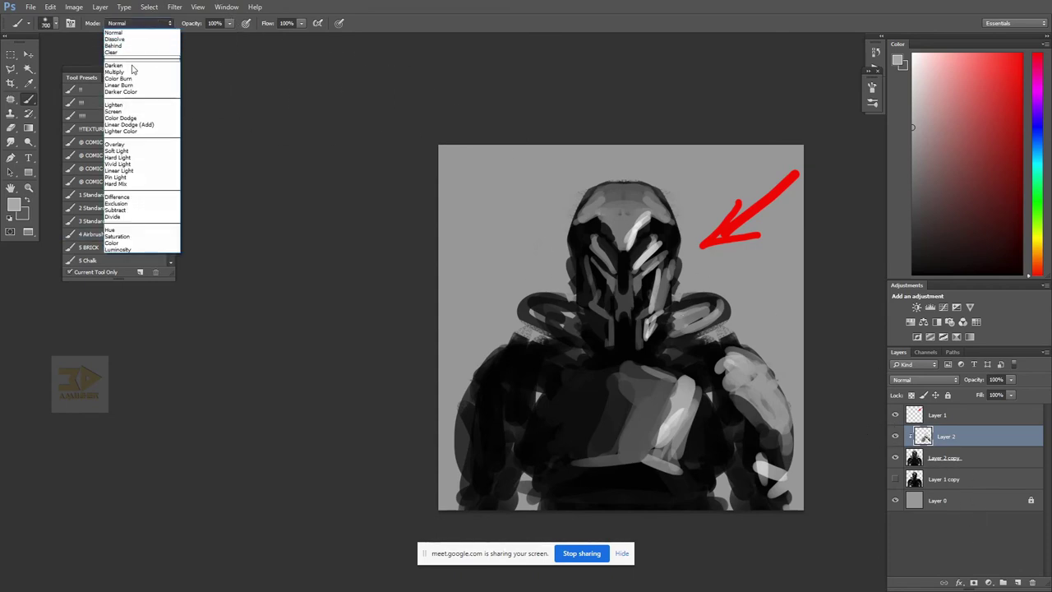
click(115, 144)
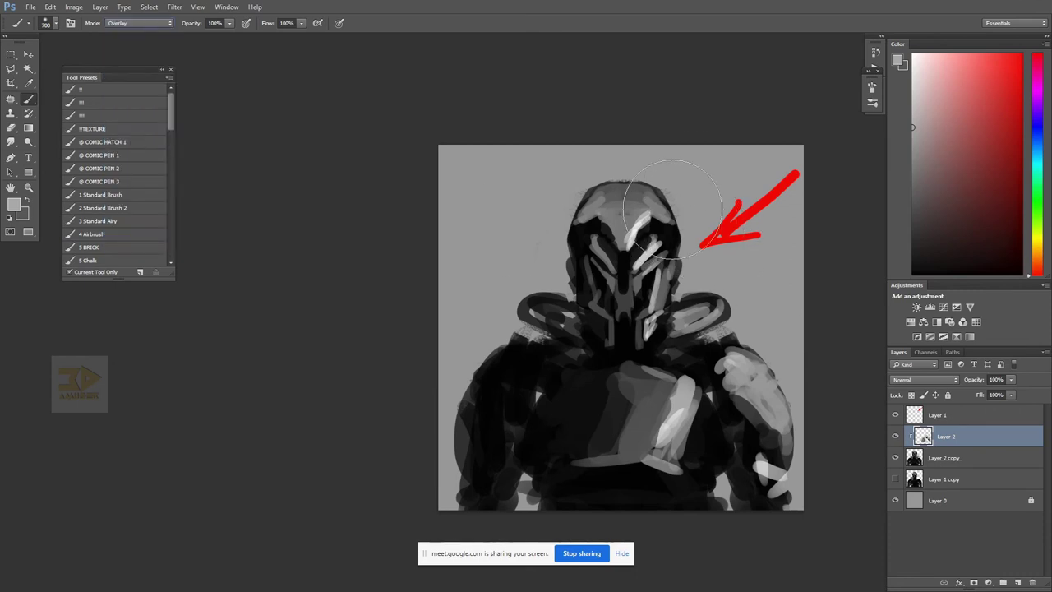
key(bracketleft)
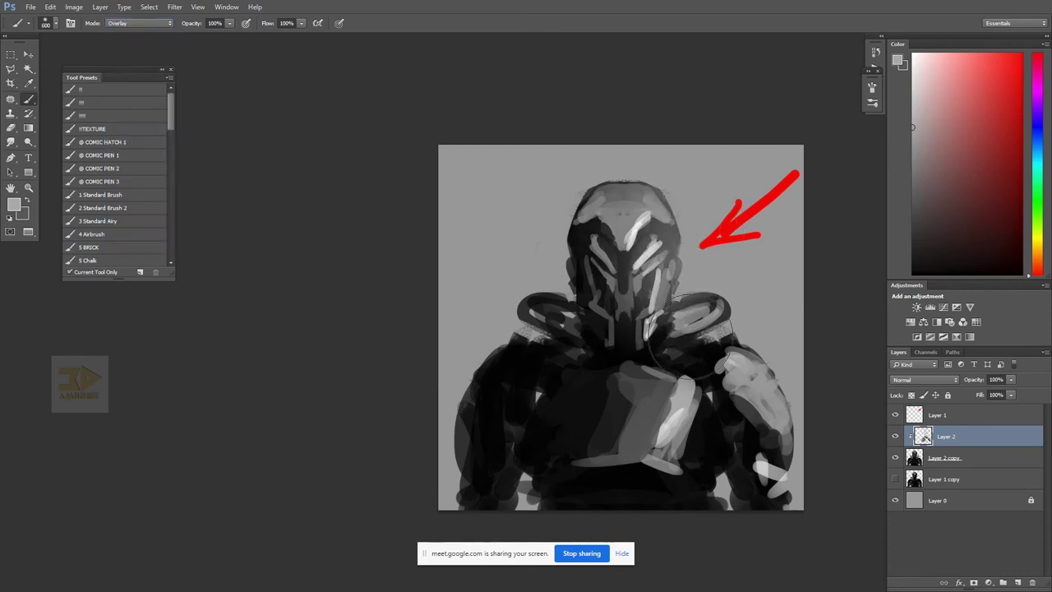
alt+click(960, 443)
alt+click(967, 443)
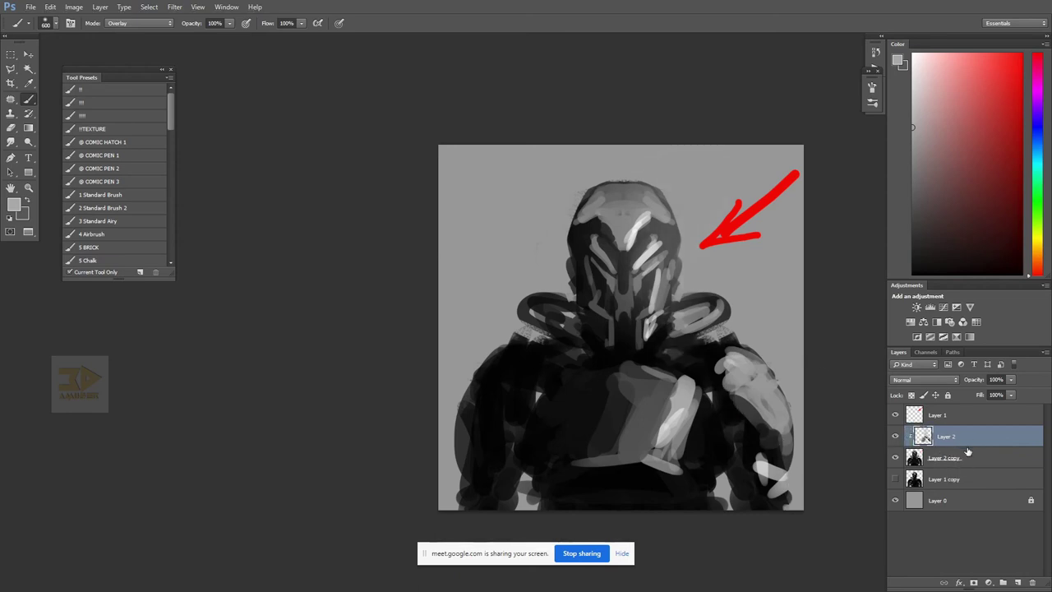
key(bracketright)
mouse_move(664, 250)
mouse_down()
mouse_move(640, 258)
mouse_move(659, 249)
mouse_move(641, 232)
mouse_move(617, 277)
mouse_up()
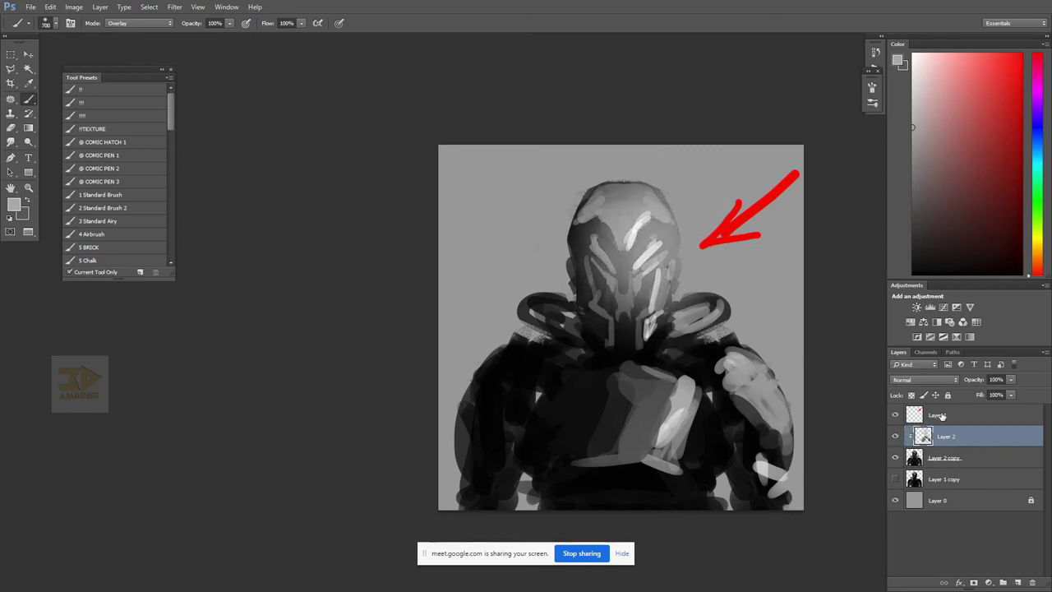
- Set Layer 2's blending mode to Overlay and the brush mode to Normal
click(930, 378)
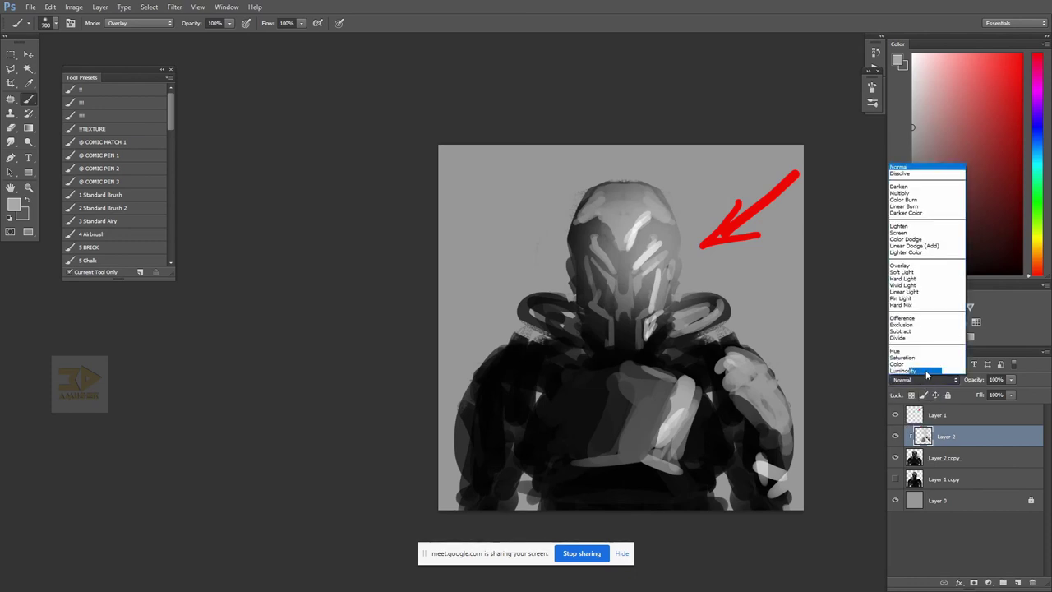
click(924, 263)
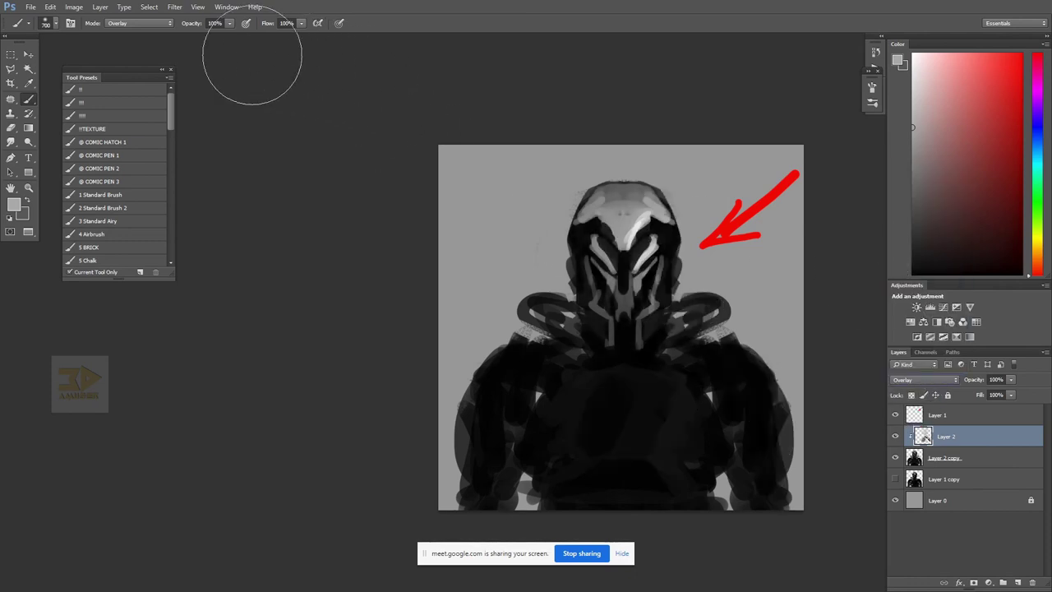
click(161, 23)
click(145, 34)
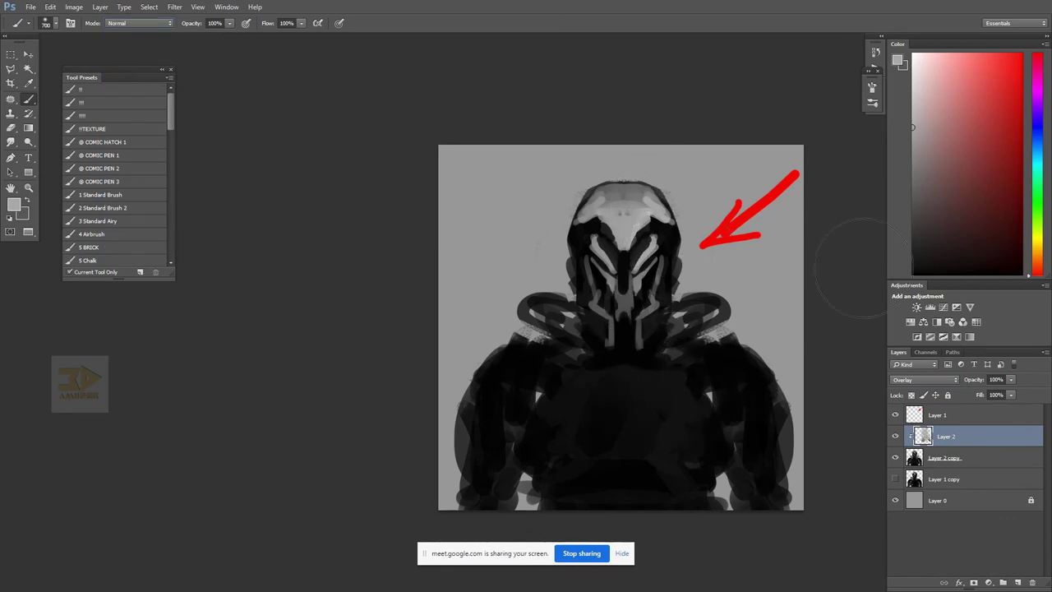
- Airbrush white over the forehead, lit side of the face, chest and arm on Layer 2, varying the brush between 300 and 700 px
key(x)
drag(610, 200, 657, 209)
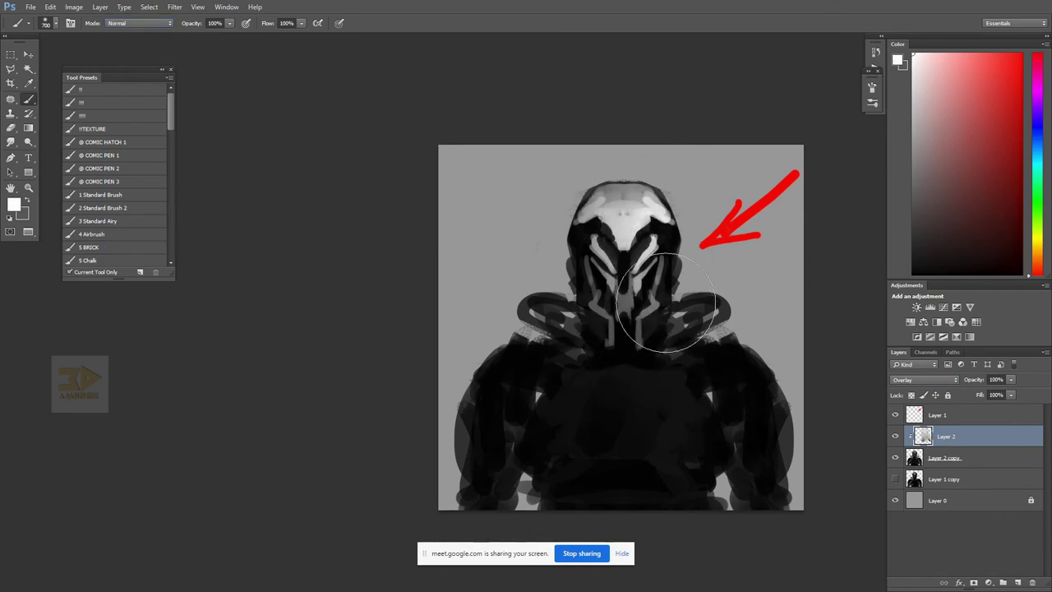
key(bracketleft)
key(bracketleft)
key(bracketleft)
key(bracketleft)
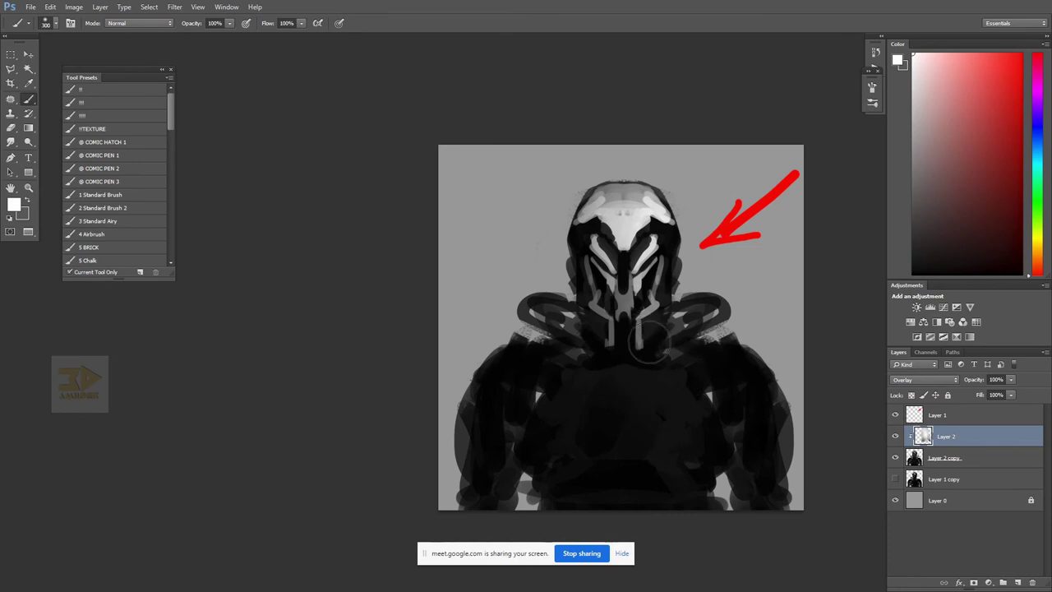
key(bracketright)
key(bracketright)
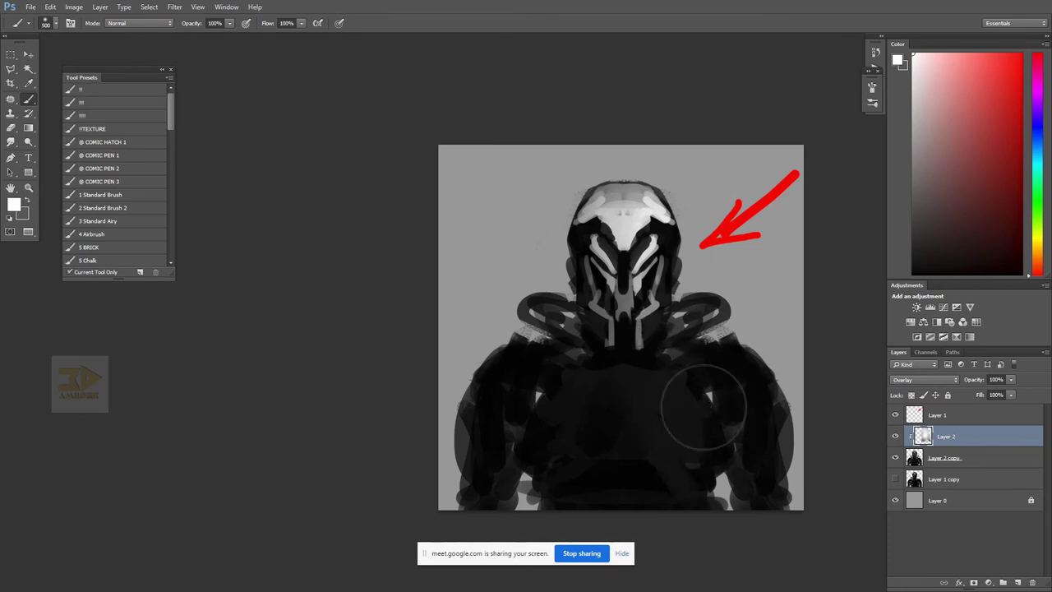
key(bracketright)
drag(657, 230, 656, 329)
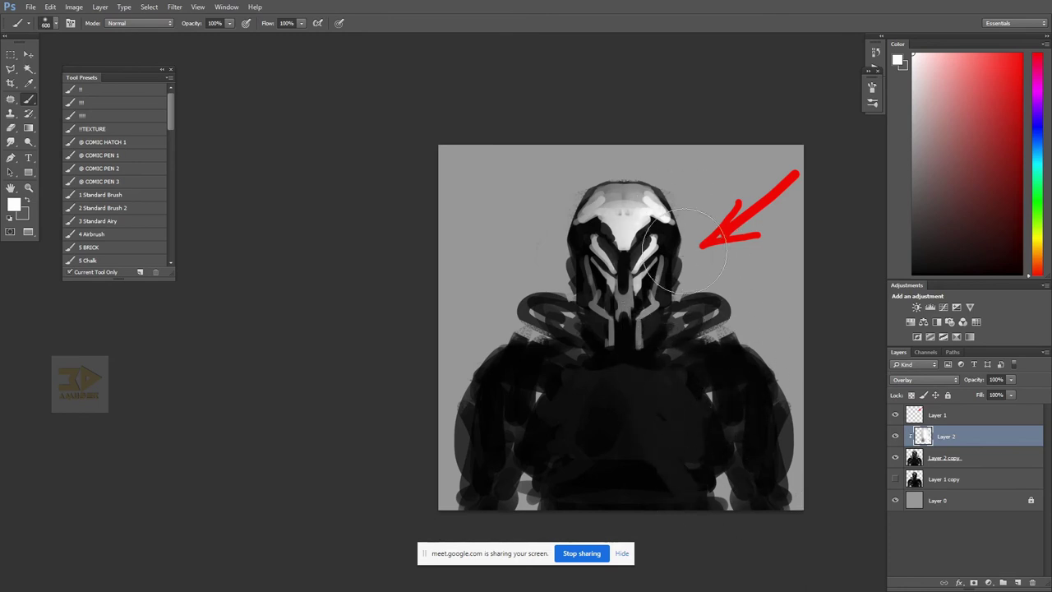
key(bracketleft)
key(bracketleft)
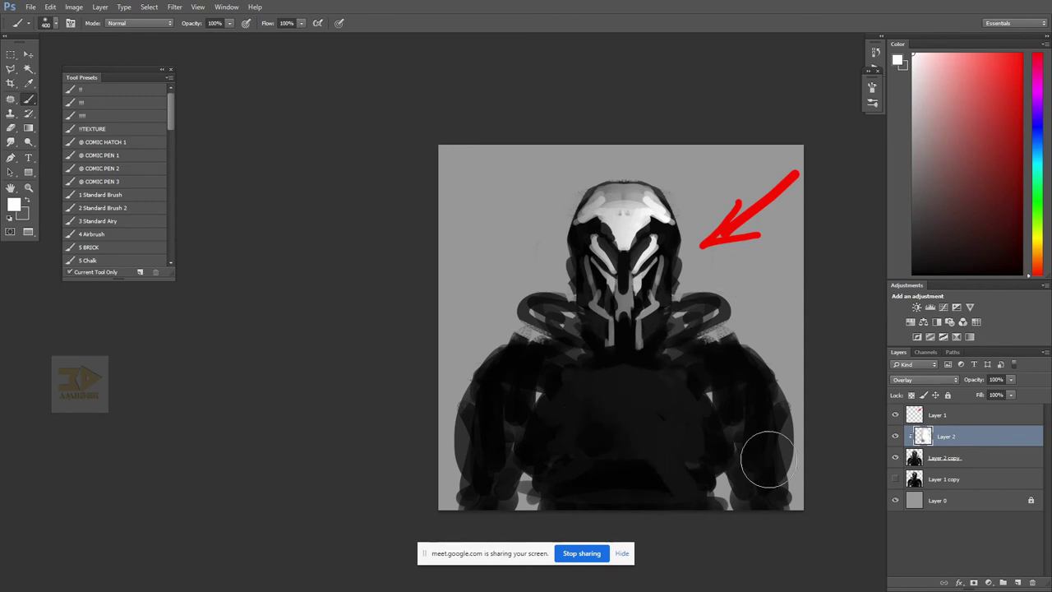
- On a new layer clipped above Layer 2, airbrush a small white glow below the lit collar and select the 1 Standard Brush preset
click(1017, 582)
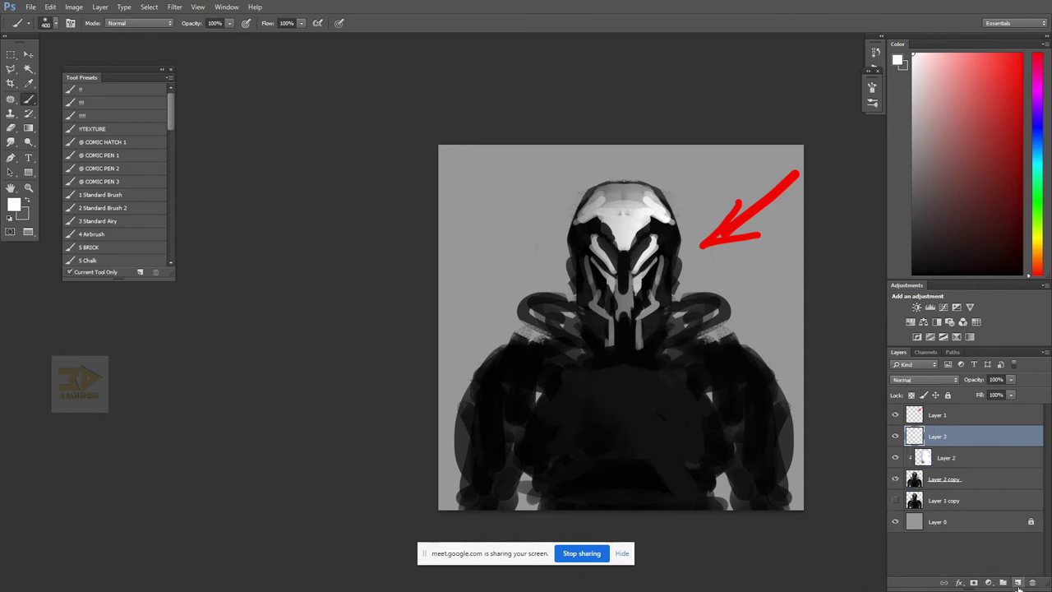
alt+click(975, 444)
key(bracketleft)
key(bracketleft)
key(bracketleft)
key(bracketleft)
key(bracketleft)
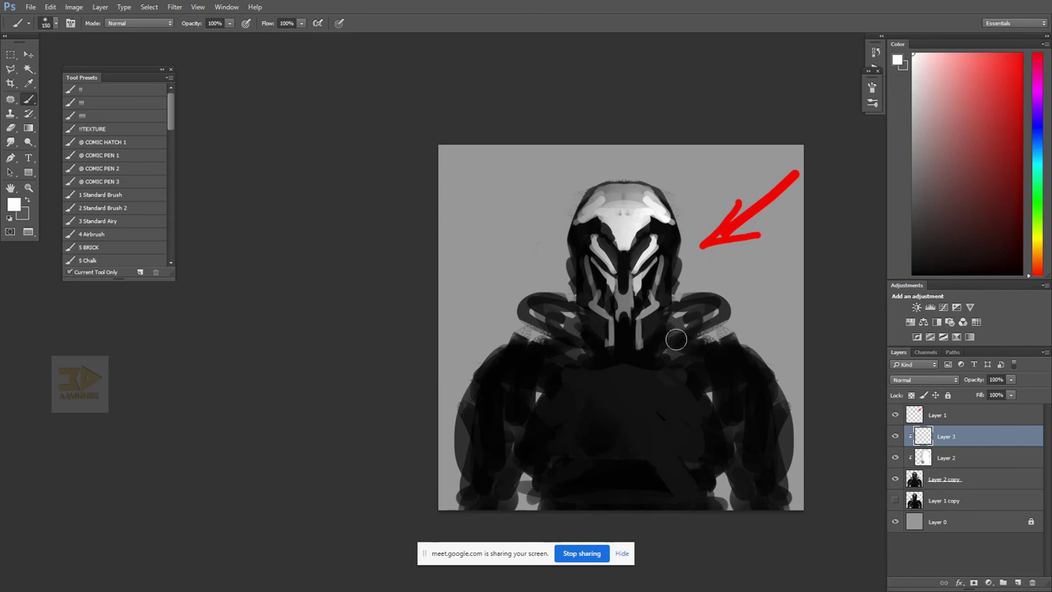
mouse_move(687, 320)
mouse_down()
mouse_move(644, 355)
mouse_move(685, 339)
mouse_move(675, 386)
mouse_move(691, 408)
mouse_up()
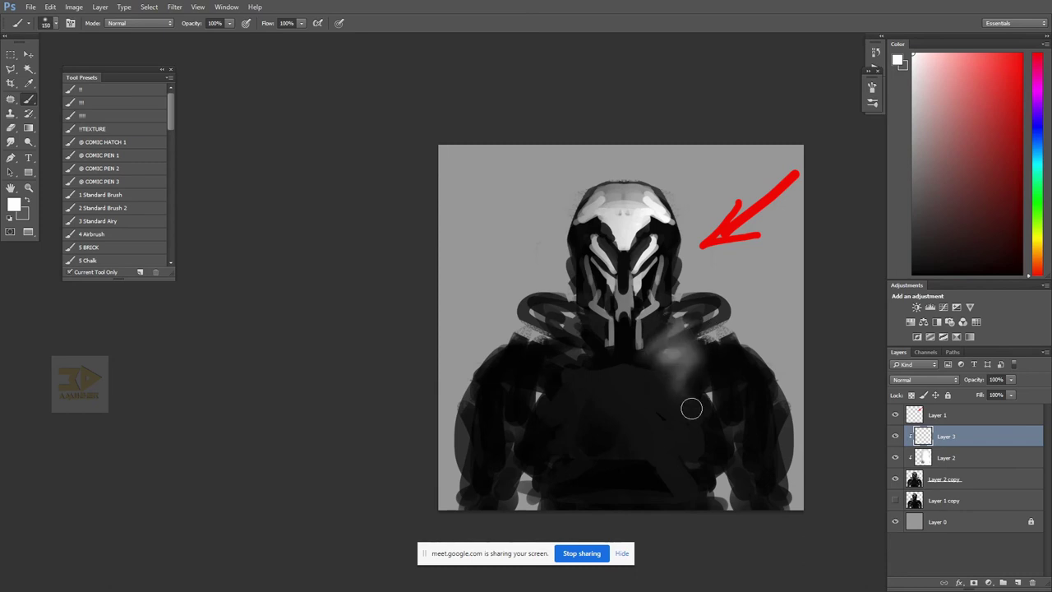
click(127, 194)
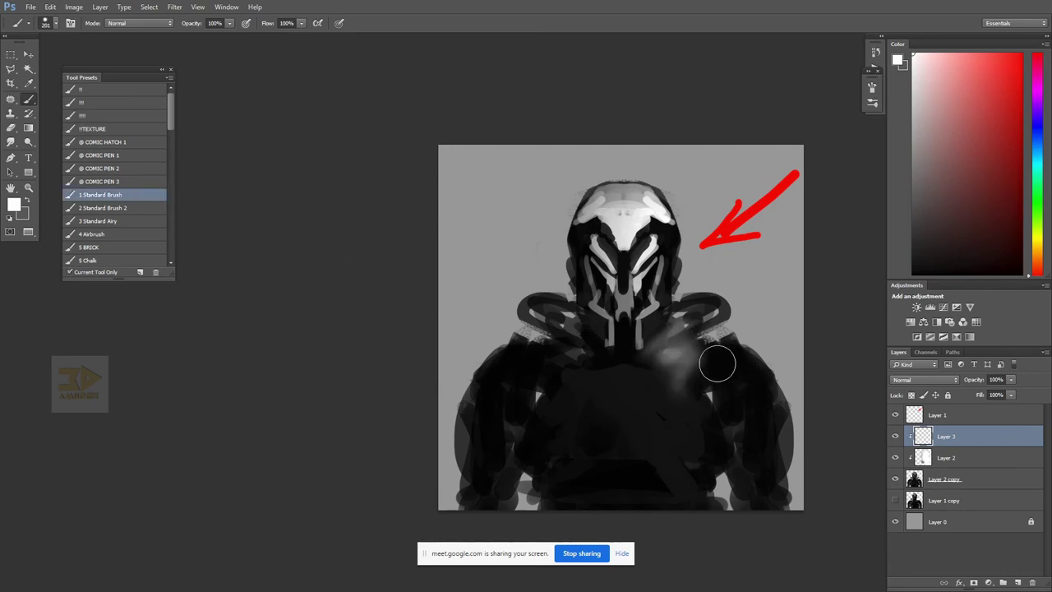
- Compare Layer 2 in Normal, Hard Light and Soft Light blending, and set it back to Overlay
click(963, 465)
click(927, 380)
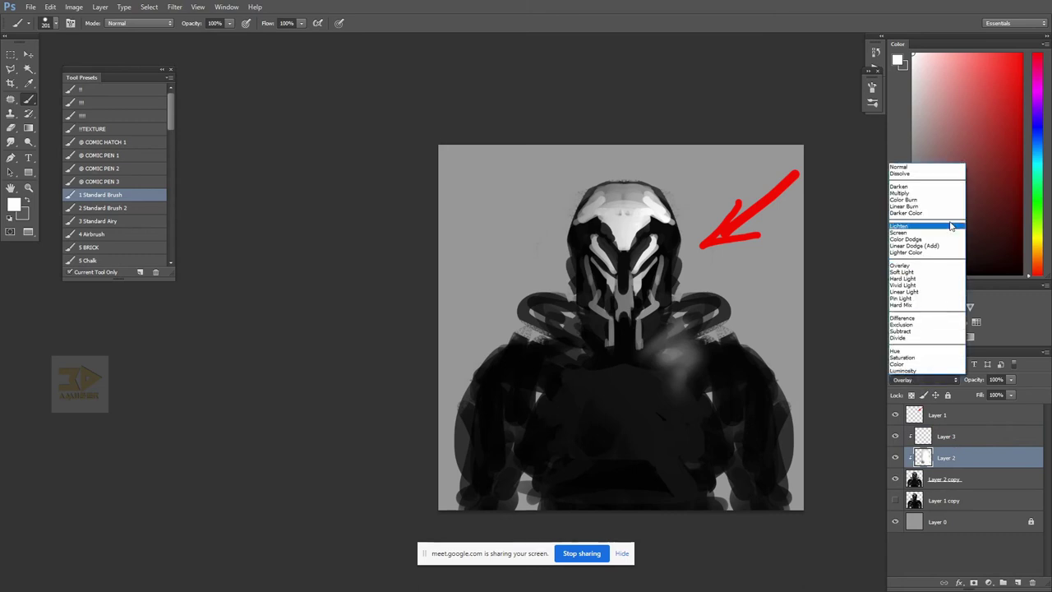
click(930, 167)
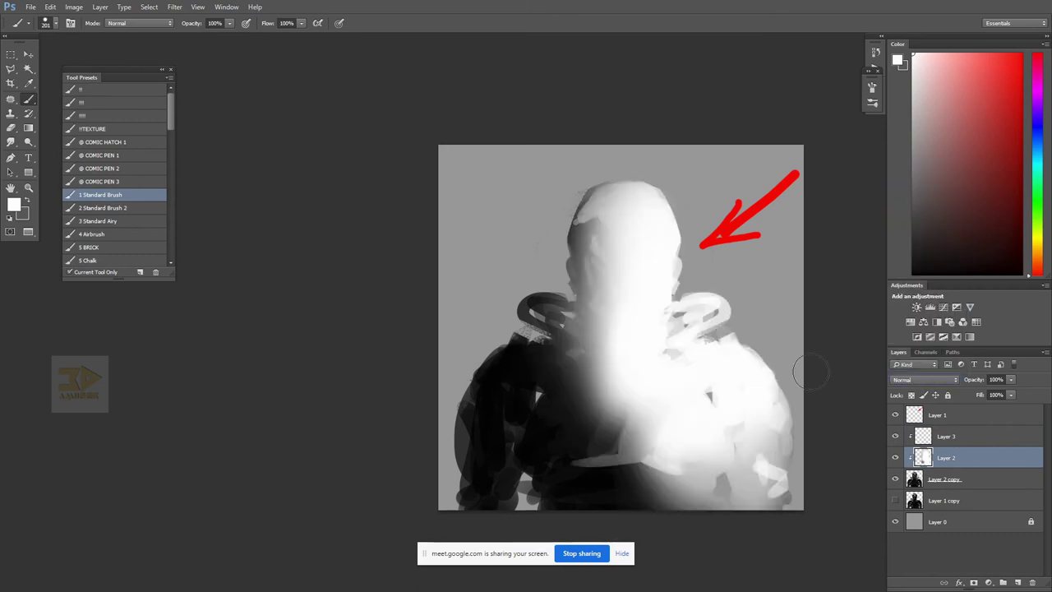
click(925, 379)
click(912, 268)
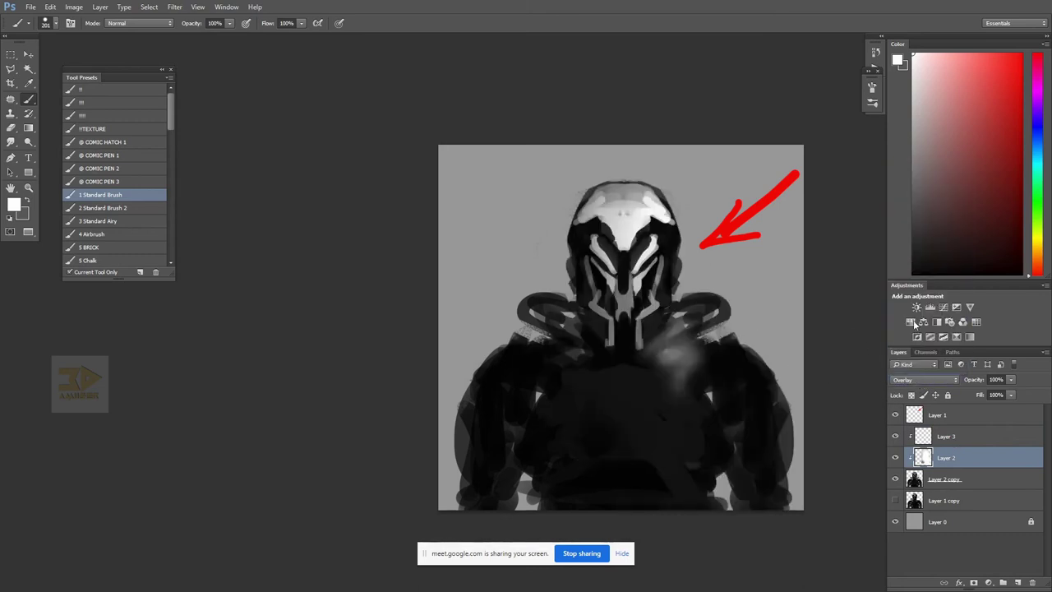
click(919, 379)
click(902, 278)
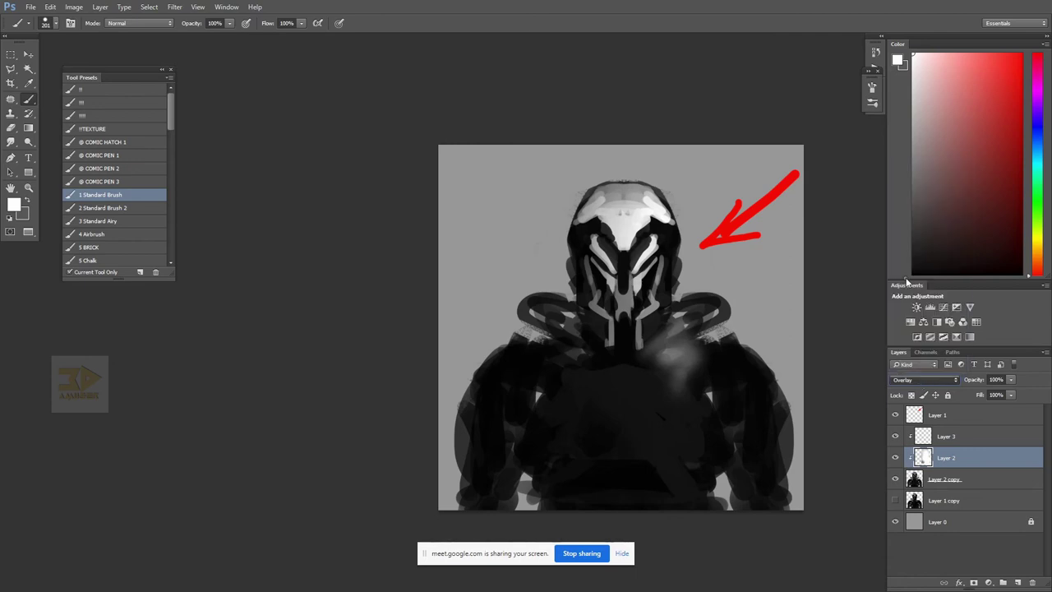
click(910, 380)
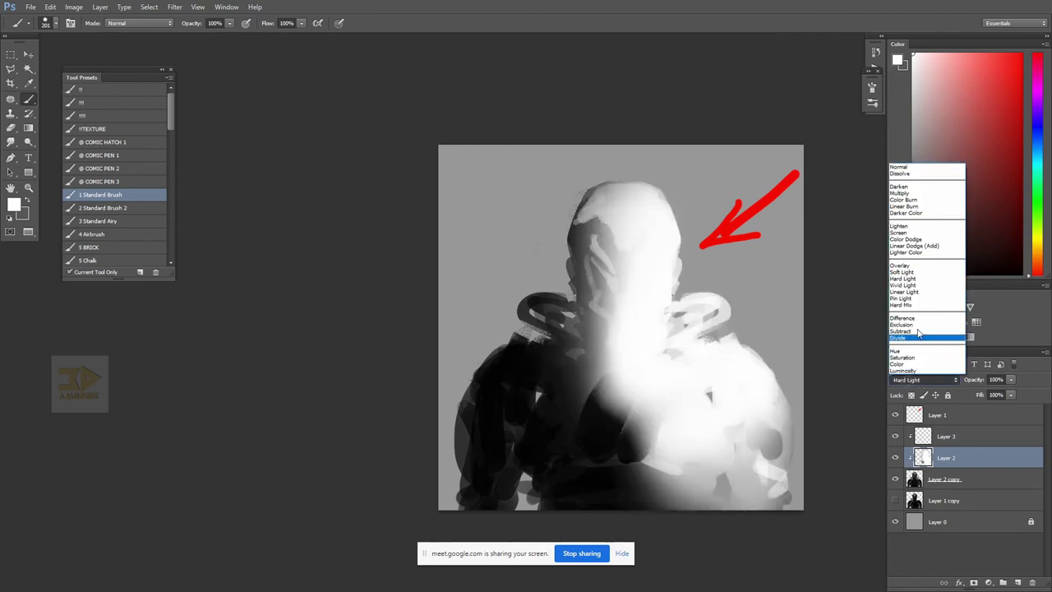
click(912, 271)
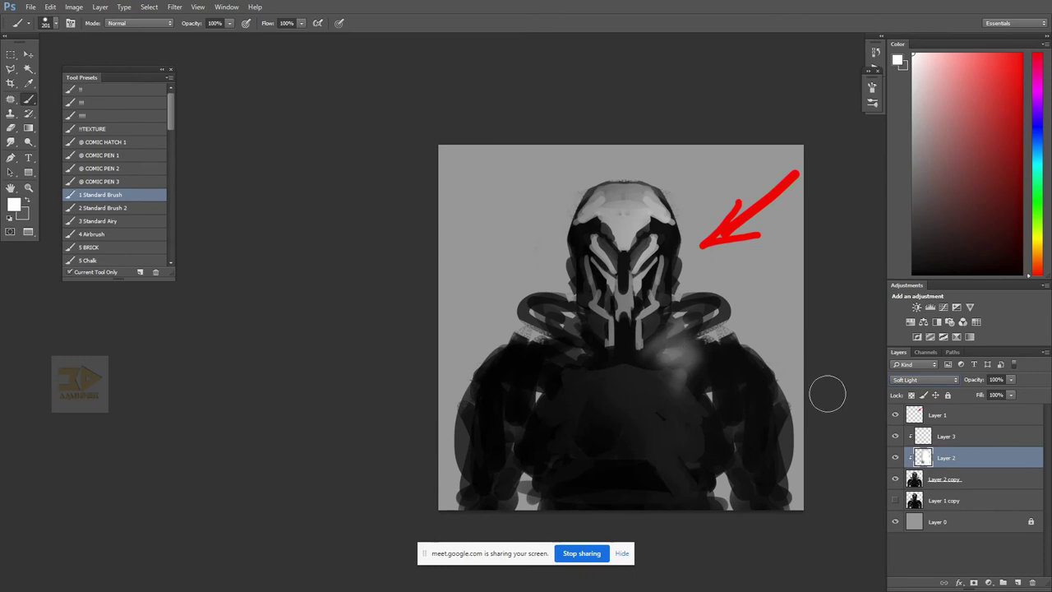
click(925, 378)
click(911, 266)
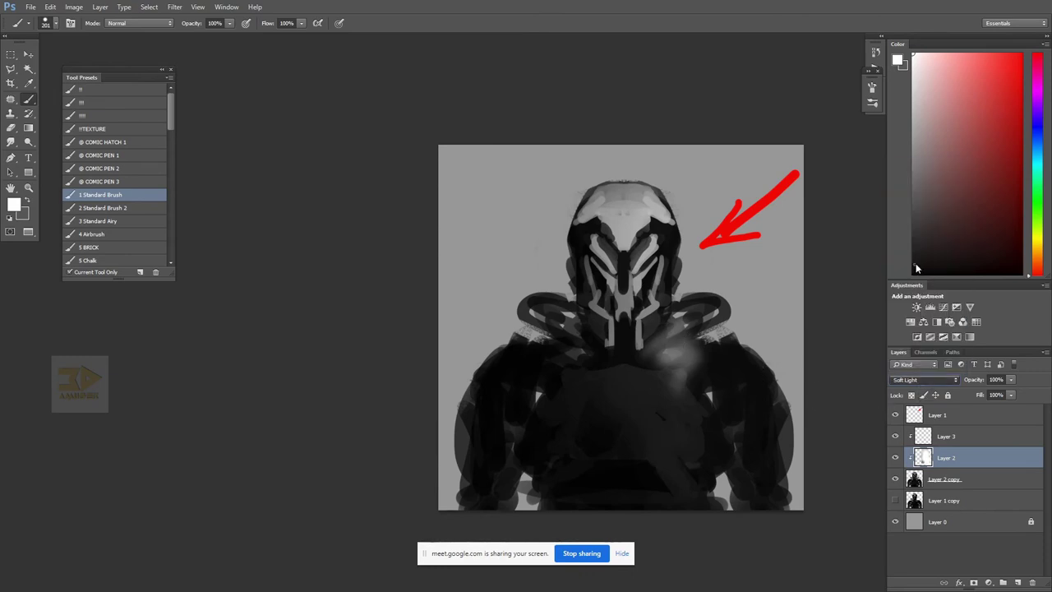
- Cover the white glow below the collar on Layer 3 with sampled dark greys, using a smaller brush
click(945, 436)
alt+click(672, 343)
key([)
key([)
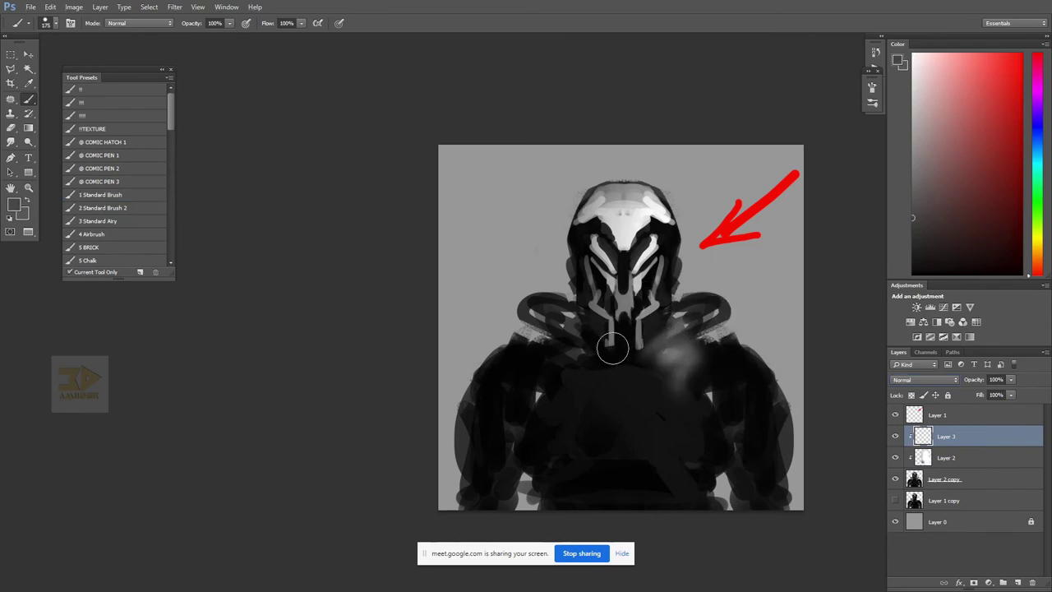
alt+click(615, 349)
key([)
key([)
key(bracketleft)
key(bracketleft)
mouse_move(657, 337)
mouse_down()
mouse_move(643, 360)
mouse_move(678, 337)
mouse_move(672, 363)
mouse_move(707, 388)
mouse_up()
- Paint overlapping mid grey and near-white patches on the lit side of the chest on Layer 3 with a 200 px brush
key(x)
key(bracketright)
key(bracketright)
key(bracketright)
key(bracketright)
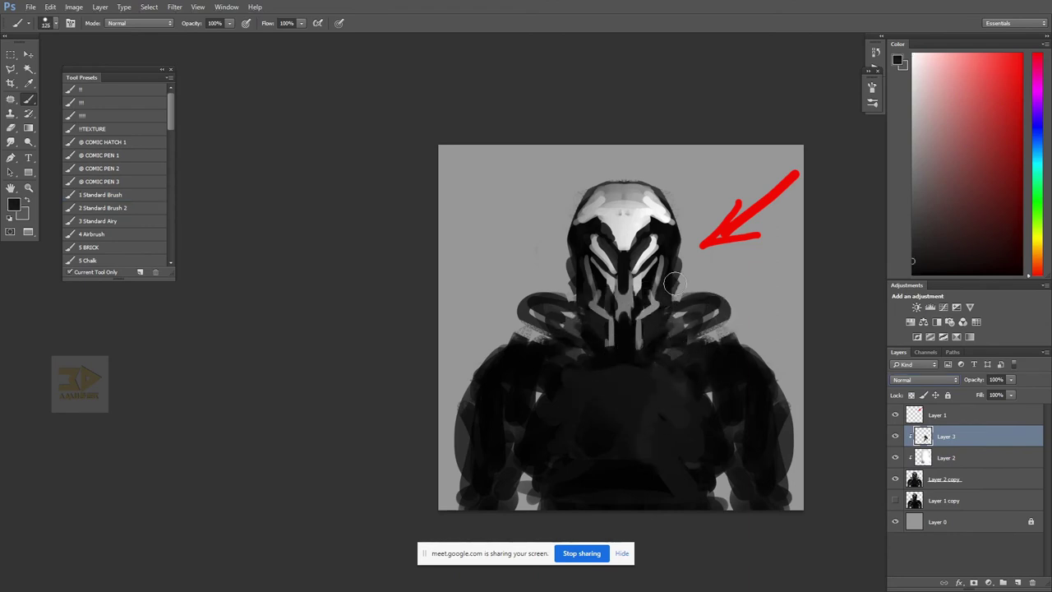
key(bracketleft)
key(bracketleft)
mouse_move(666, 389)
mouse_down()
mouse_move(682, 444)
mouse_move(627, 422)
mouse_up()
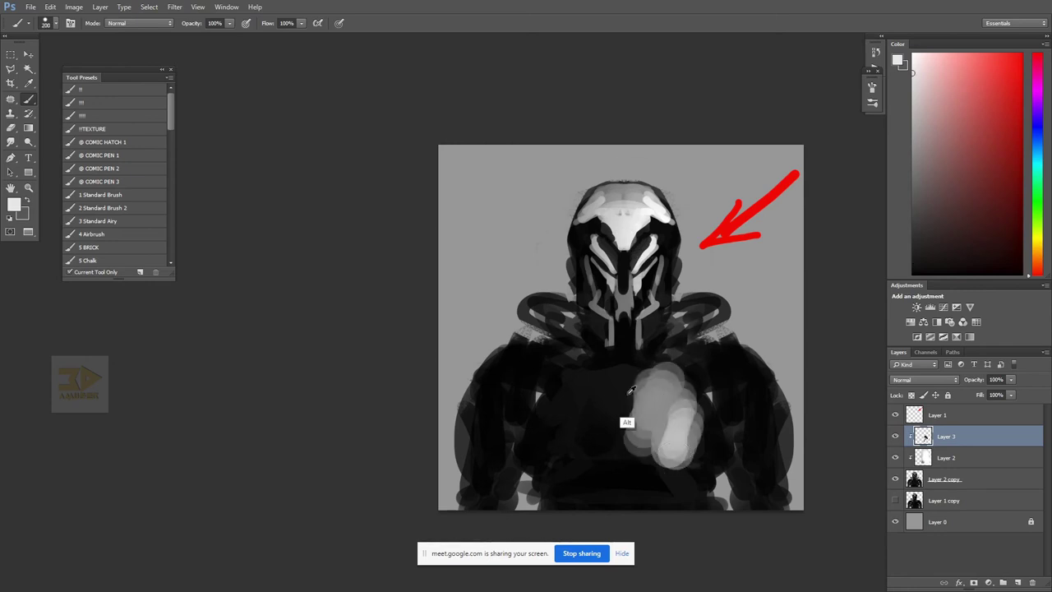
- Paint dark strokes through the light chest patches on Layer 3 to break them up, reducing the brush to 100 px
key(x)
drag(646, 383, 648, 435)
key(bracketleft)
drag(684, 395, 667, 442)
drag(667, 388, 655, 456)
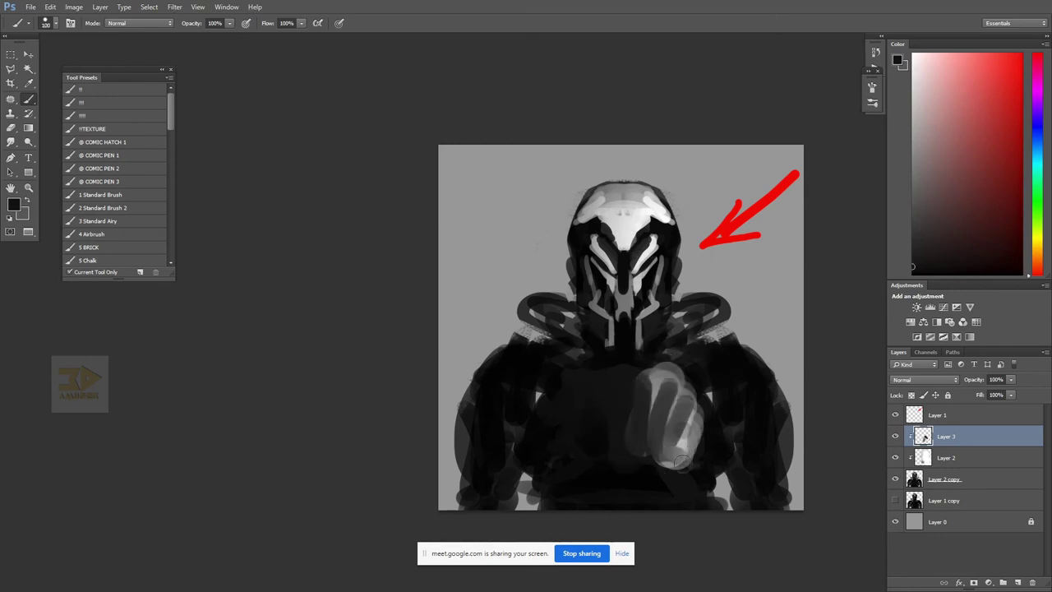
- Reshape the light chest patch into an angular mid-grey plane with greys and darks sampled from around it
alt+click(667, 401)
alt+click(710, 391)
mouse_move(689, 410)
mouse_down()
mouse_move(703, 385)
mouse_move(664, 367)
mouse_move(678, 448)
mouse_move(691, 442)
mouse_move(691, 423)
mouse_move(660, 416)
mouse_move(660, 464)
mouse_move(684, 453)
mouse_move(691, 494)
mouse_move(698, 482)
mouse_move(636, 460)
mouse_move(642, 468)
mouse_move(618, 466)
mouse_move(646, 462)
mouse_move(674, 482)
mouse_up()
alt+click(682, 430)
alt+click(687, 451)
alt+click(623, 403)
alt+click(696, 439)
- Paint sampled blacks and dark greys over the chest's centre and its lower shadow side to define the dark planes
alt+click(591, 462)
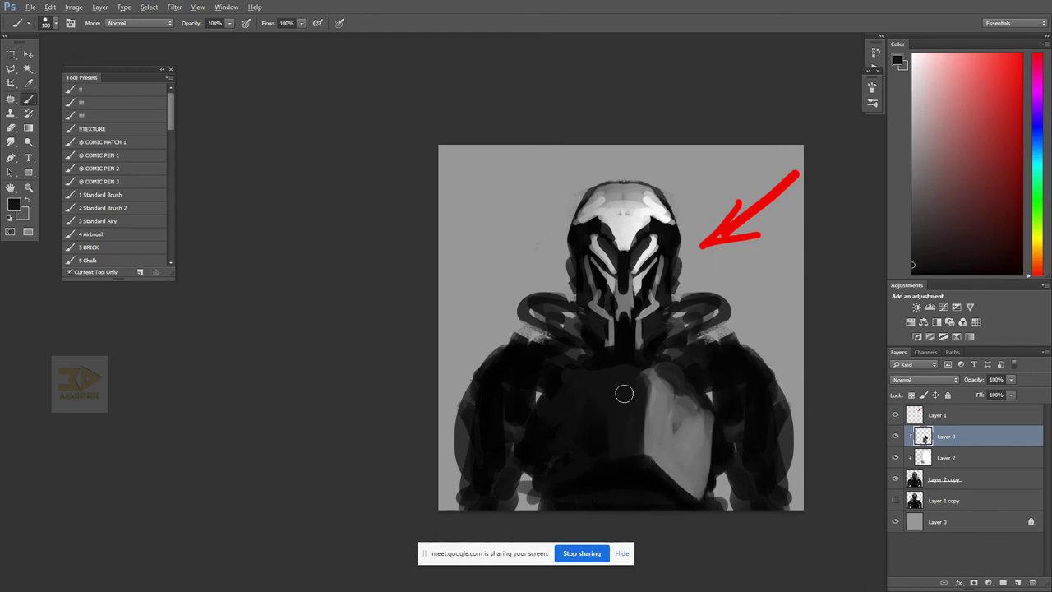
alt+click(624, 471)
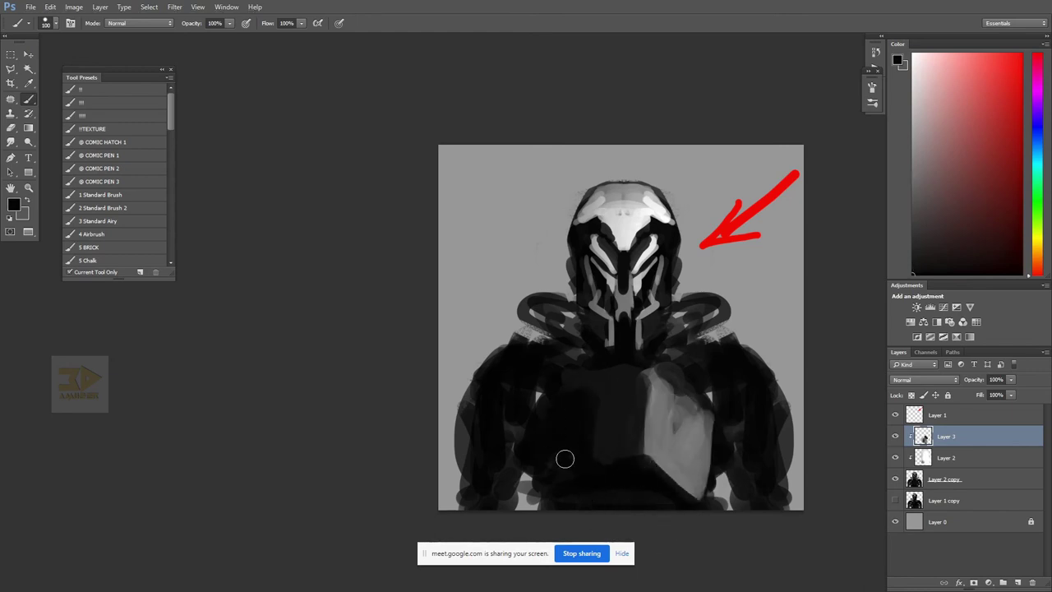
drag(597, 474, 557, 501)
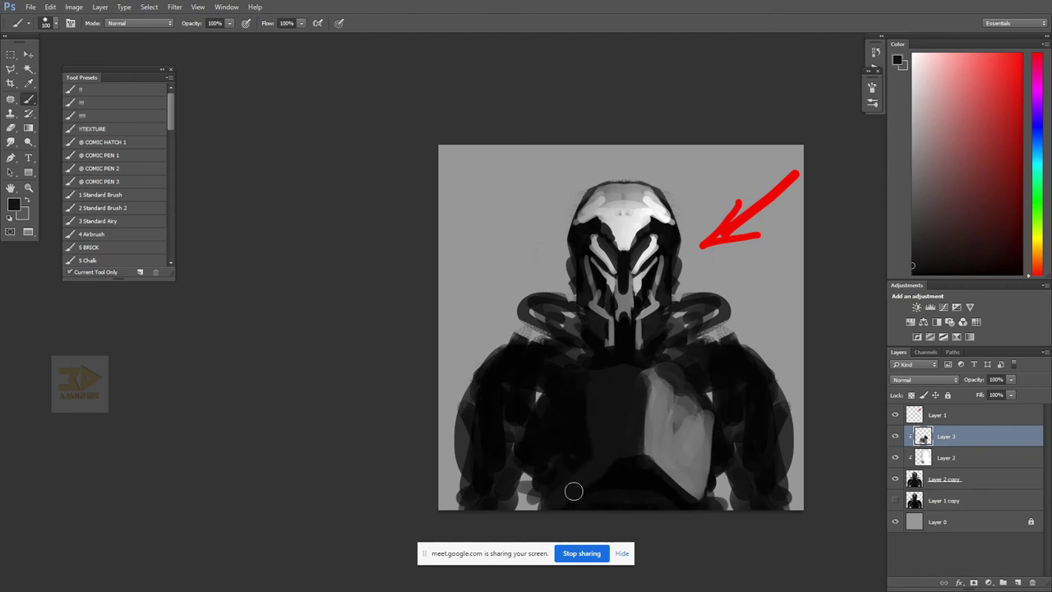
alt+click(630, 476)
drag(594, 467, 552, 513)
- Refine the edge between the dark chest centre and the lit plane with sampled dark grey and mid grey
key(ctrl+space)
mouse_move(709, 407)
mouse_down()
mouse_move(666, 402)
mouse_move(660, 335)
mouse_move(681, 279)
mouse_move(690, 280)
mouse_move(667, 313)
mouse_up()
alt+click(671, 293)
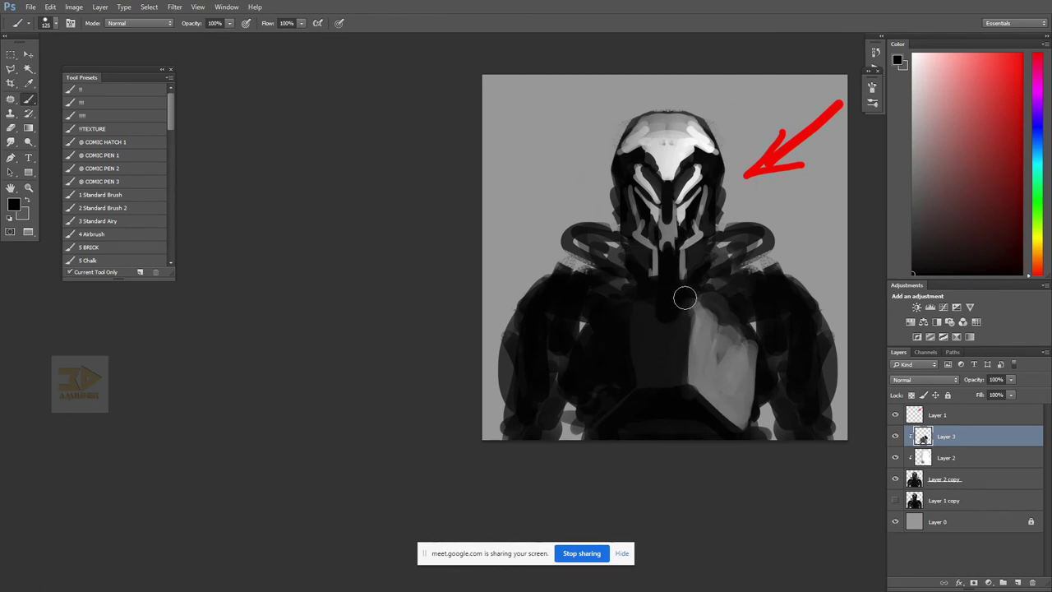
alt+click(678, 321)
drag(689, 315, 685, 385)
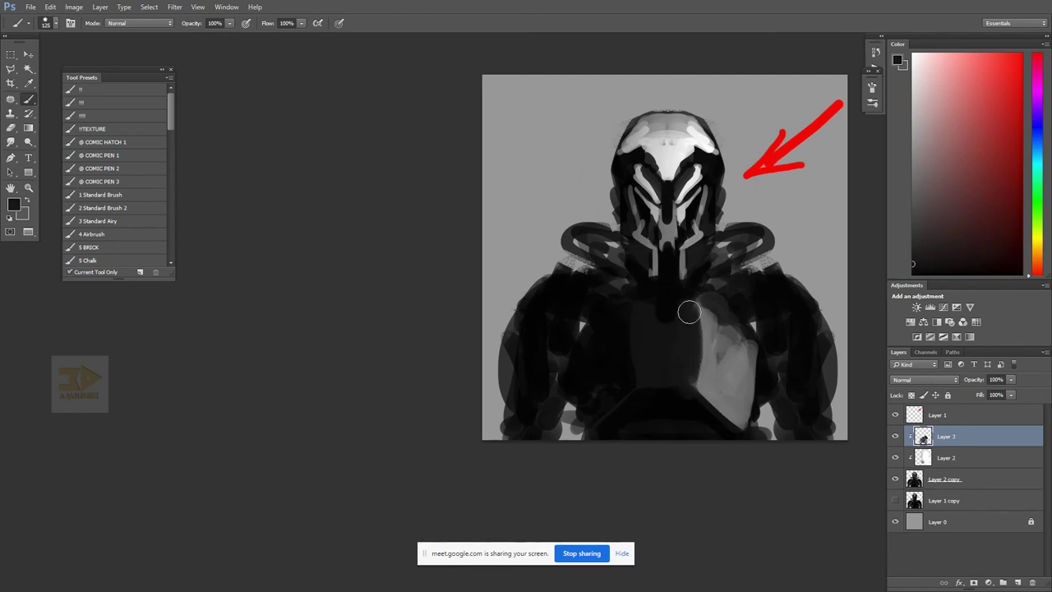
alt+click(717, 348)
mouse_move(714, 315)
mouse_down()
mouse_move(695, 388)
mouse_move(717, 388)
mouse_up()
key(bracketleft)
key(bracketleft)
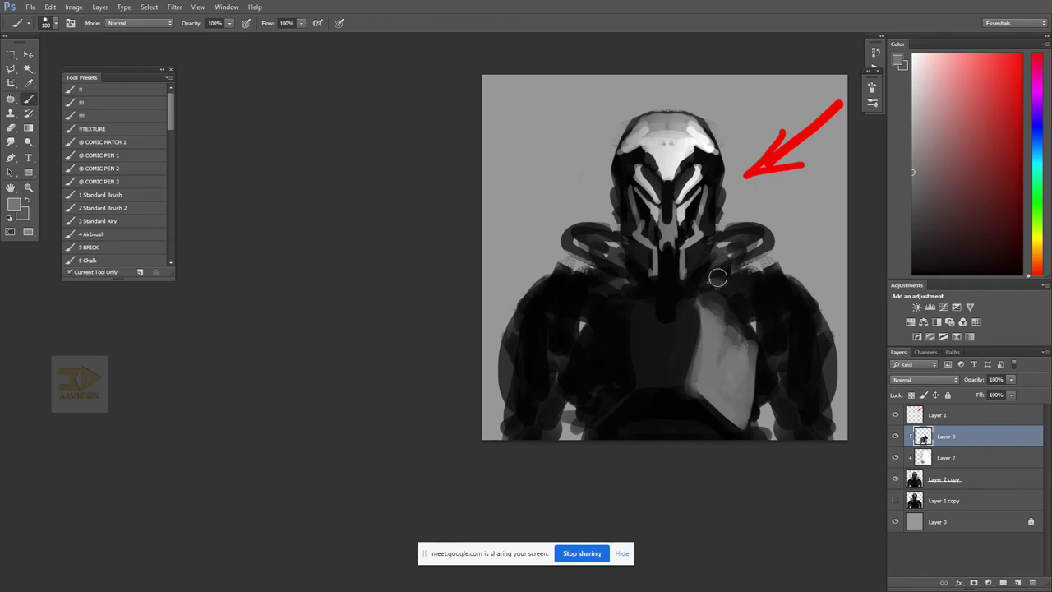
- Paint a near-white highlight down the lit chest plane's inner edge with a 30 px brush, using the mask's light tone
alt+click(699, 134)
key(bracketleft)
key(bracketleft)
key(bracketleft)
key(bracketleft)
key(bracketleft)
key(bracketleft)
drag(709, 304, 696, 376)
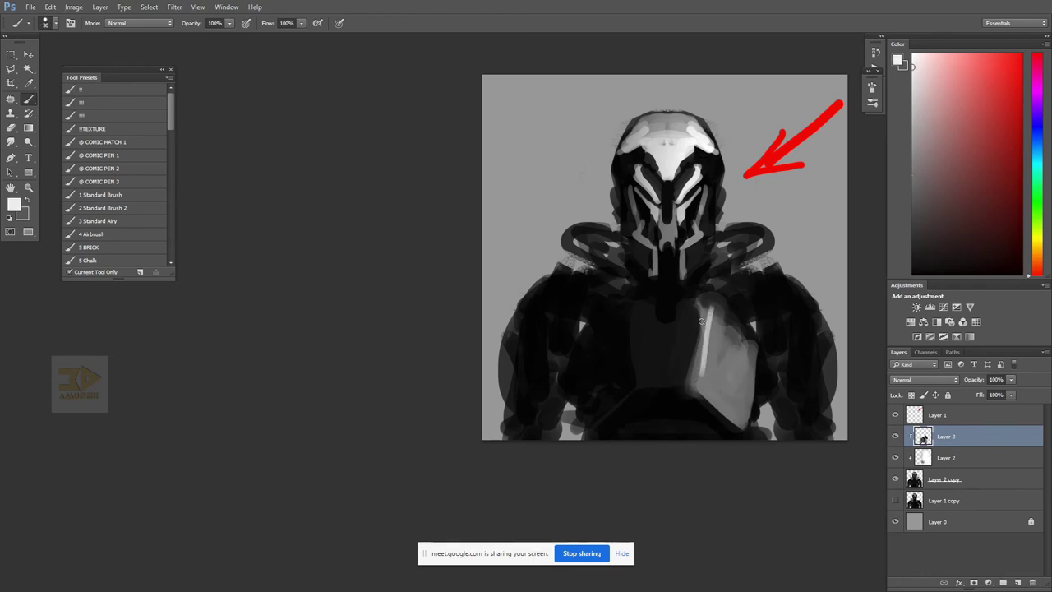
key(ctrl+z)
drag(703, 309, 698, 368)
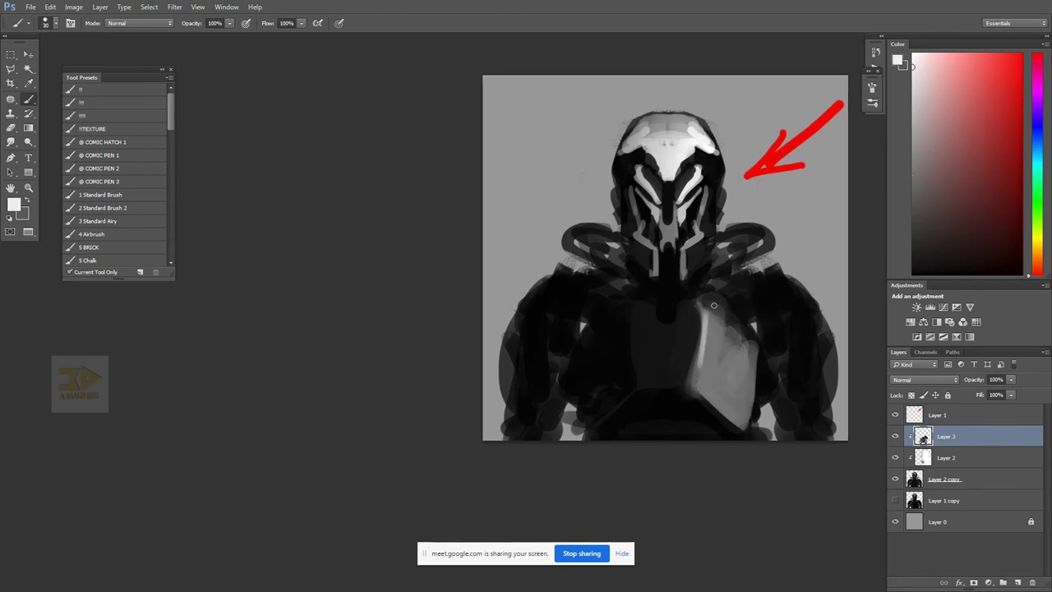
- Trim the lit chest plane's lower corner with a sampled dark tone and a slightly larger brush
alt+click(692, 423)
key(bracketright)
key(bracketright)
mouse_move(714, 419)
mouse_down()
mouse_move(742, 418)
mouse_move(731, 416)
mouse_up()
- Block in the lit upper arm with mid grey sampled from the chest plane, and trim its edges with a sampled dark
alt+click(730, 379)
key(bracketright)
key(bracketright)
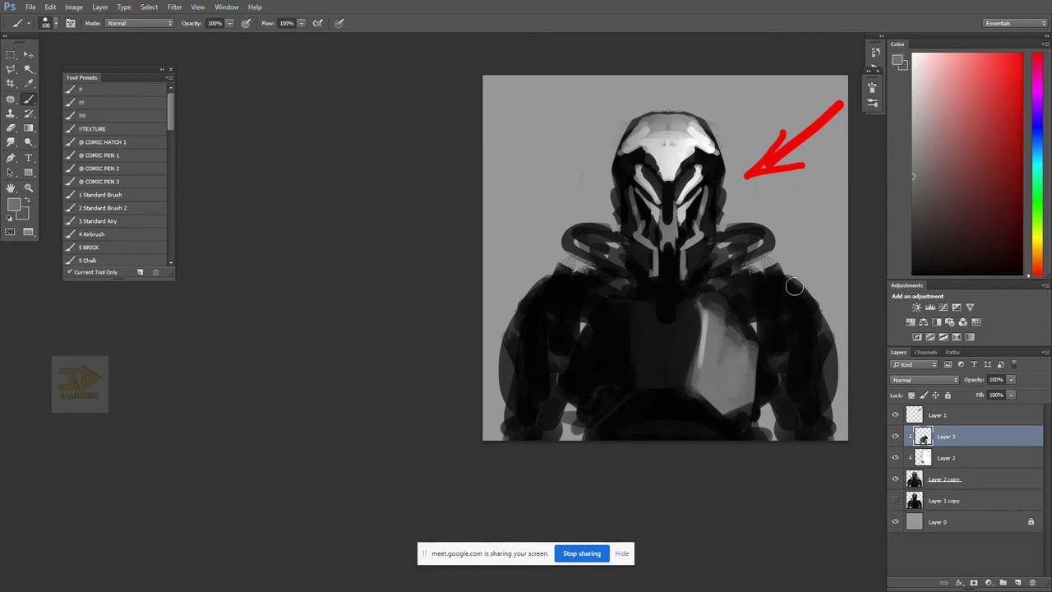
mouse_move(794, 287)
mouse_down()
mouse_move(770, 301)
mouse_move(803, 299)
mouse_move(796, 319)
mouse_move(822, 358)
mouse_move(811, 398)
mouse_move(828, 369)
mouse_move(767, 293)
mouse_move(788, 309)
mouse_move(819, 382)
mouse_move(833, 357)
mouse_move(767, 318)
mouse_move(776, 359)
mouse_move(771, 350)
mouse_move(808, 372)
mouse_move(818, 412)
mouse_up()
key(bracketright)
alt+click(780, 381)
key(bracketleft)
key(bracketleft)
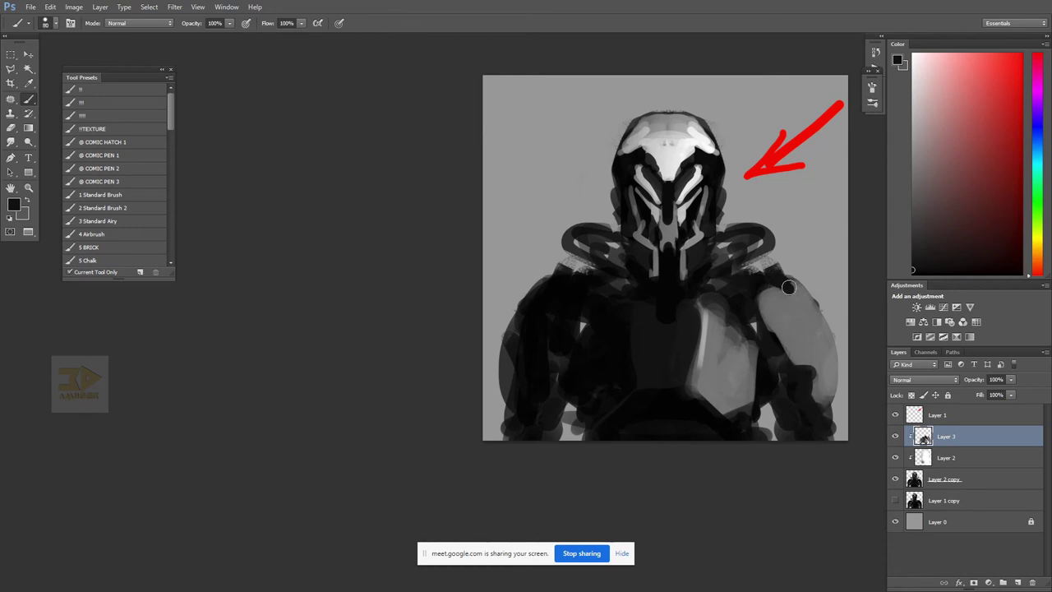
- Paint near-white rim highlights along the lit upper arm, and soften them with the Smudge tool at 20% strength
alt+click(674, 152)
mouse_move(804, 290)
mouse_down()
mouse_move(833, 323)
mouse_move(817, 300)
mouse_move(836, 351)
mouse_move(808, 287)
mouse_move(837, 349)
mouse_move(833, 397)
mouse_move(819, 290)
mouse_move(833, 322)
mouse_move(835, 404)
mouse_up()
mouse_move(808, 297)
mouse_down()
mouse_move(825, 377)
mouse_move(801, 324)
mouse_up()
key(r)
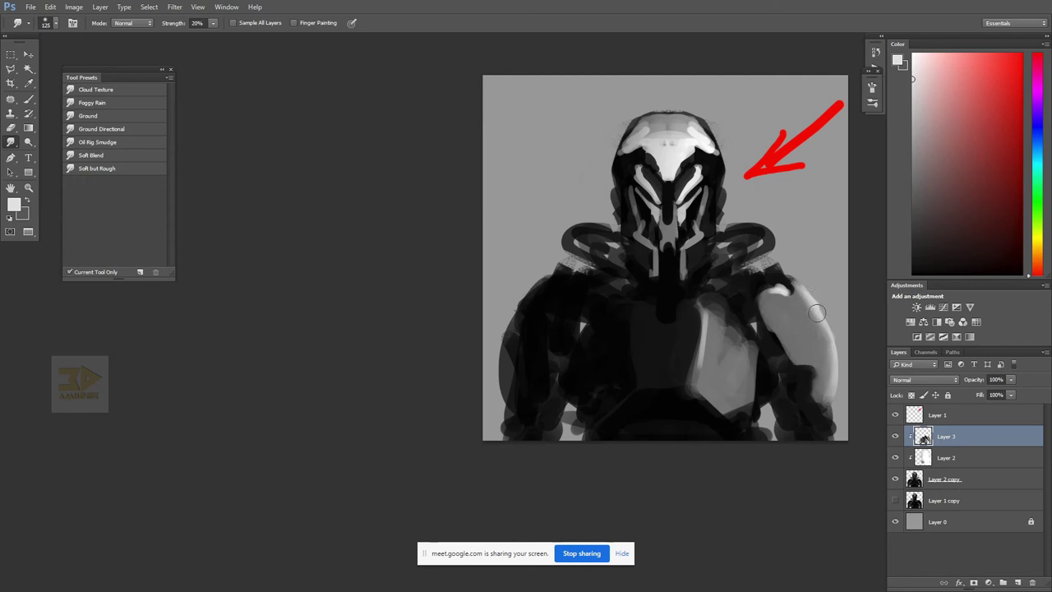
key(b)
alt+click(780, 285)
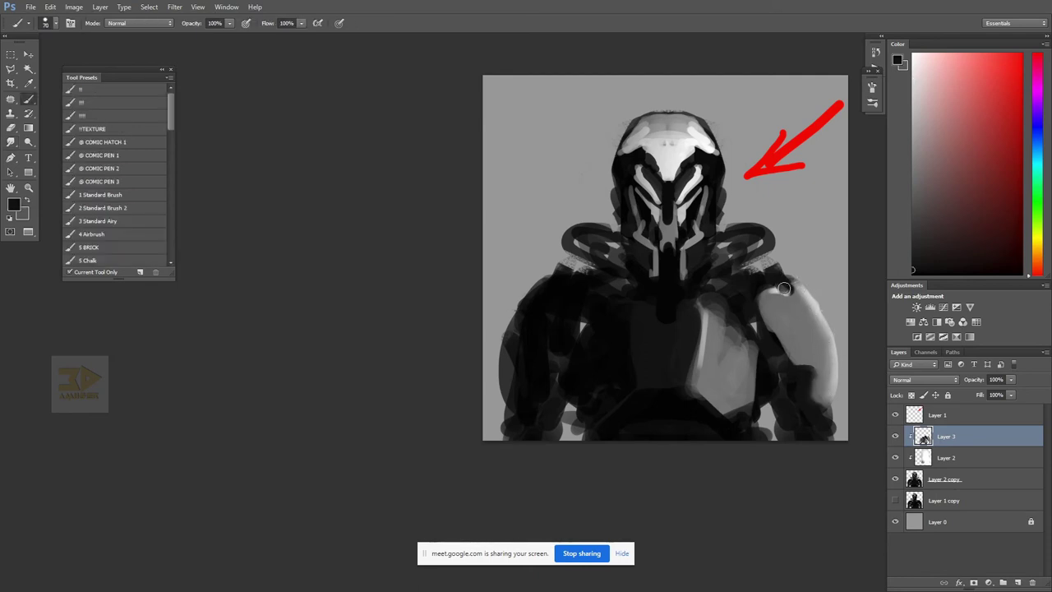
- Paint thin white highlights on the lit shoulder and neck base, and near-white accents on the mask's lower details
click(913, 55)
key(bracketleft)
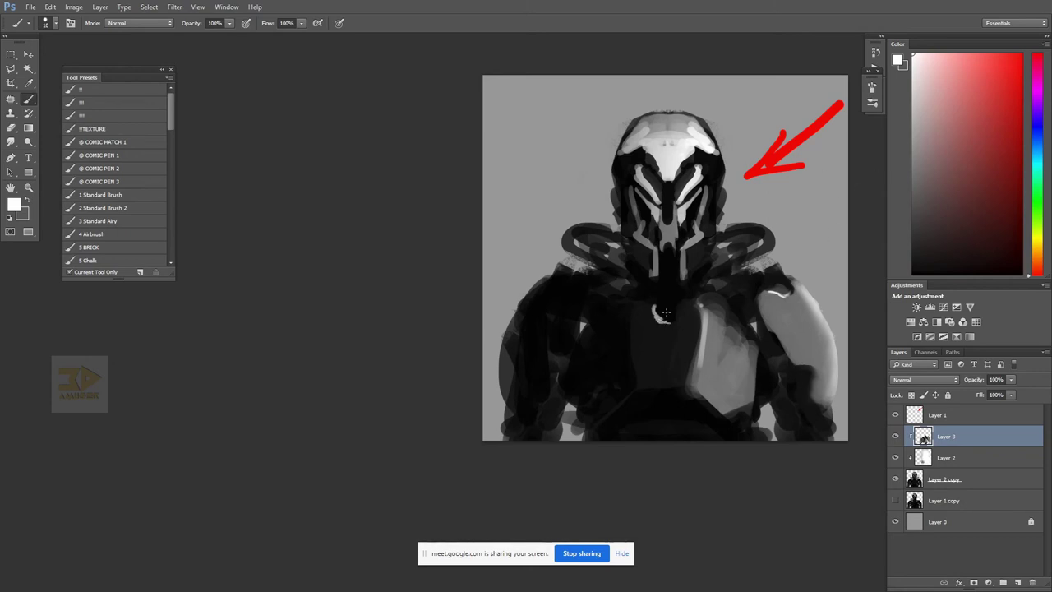
key(x)
ctrl+click(689, 240)
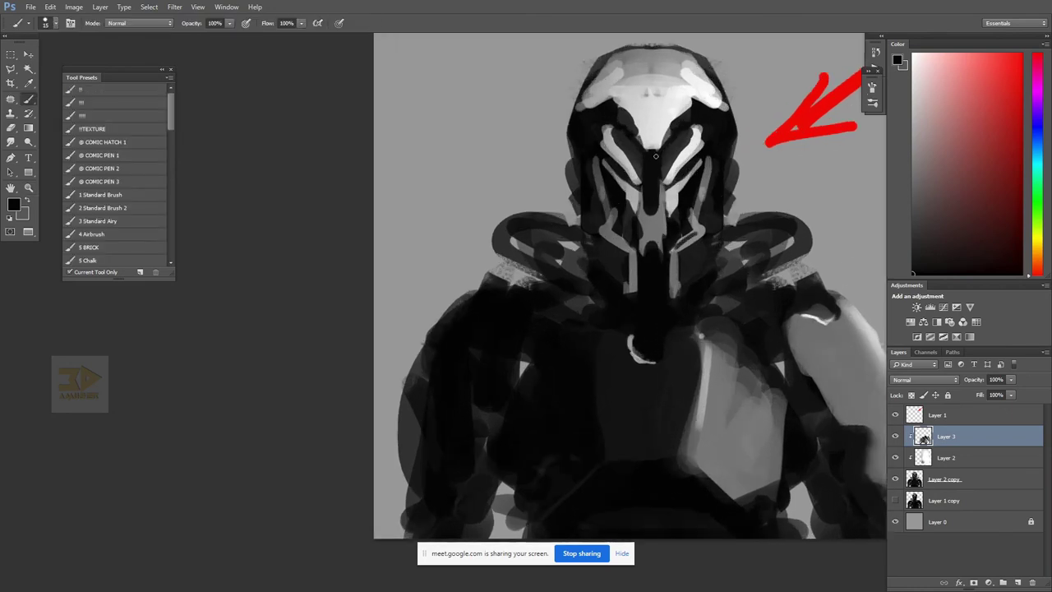
key(x)
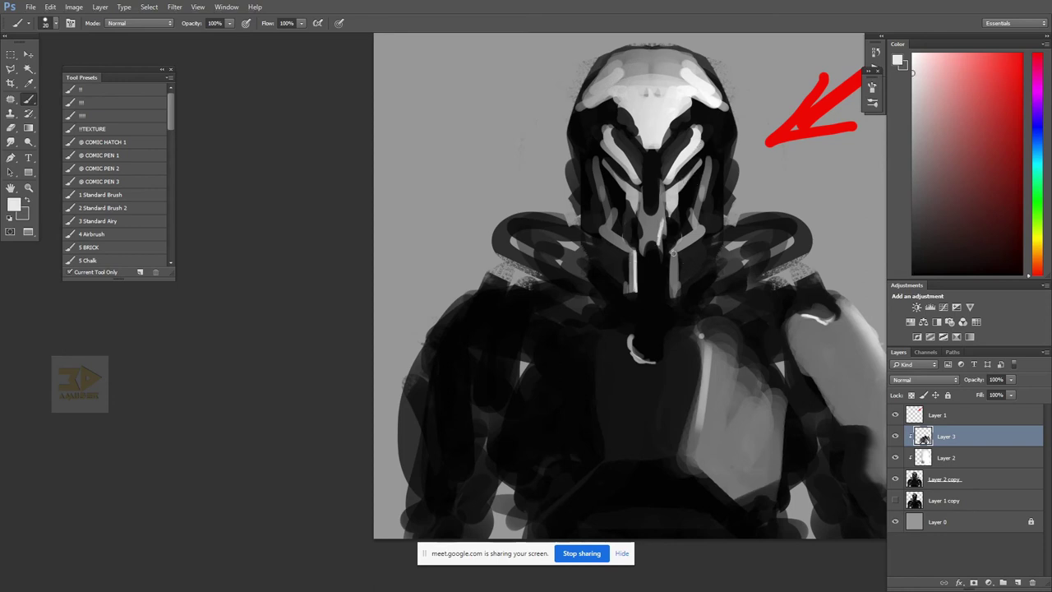
drag(700, 182, 689, 217)
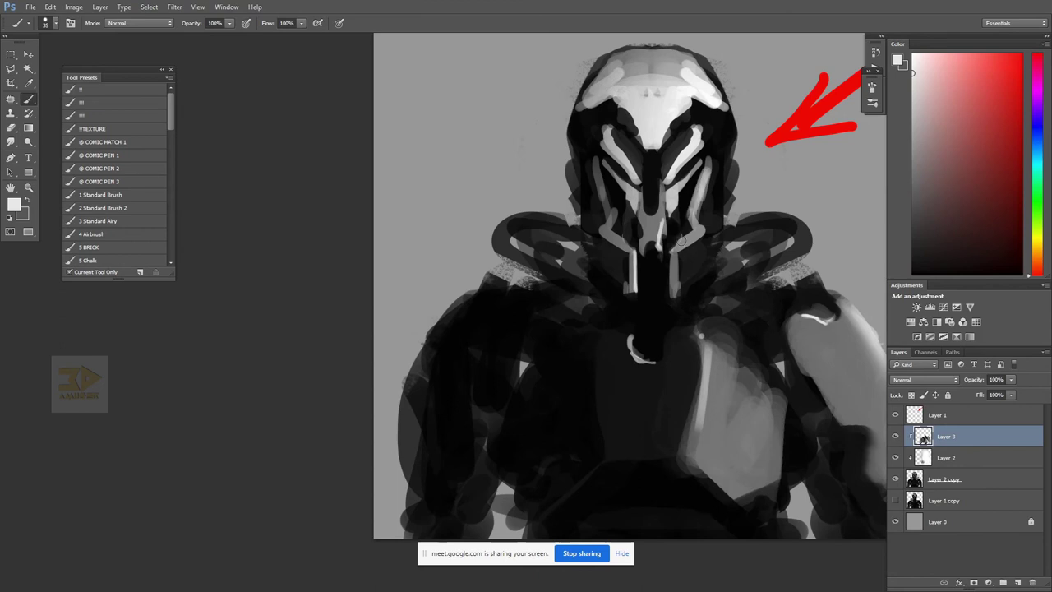
- Paint light grey strokes on the lit side of the mask's jaw, using a tone sampled from the mask
alt+click(657, 306)
drag(712, 319, 631, 280)
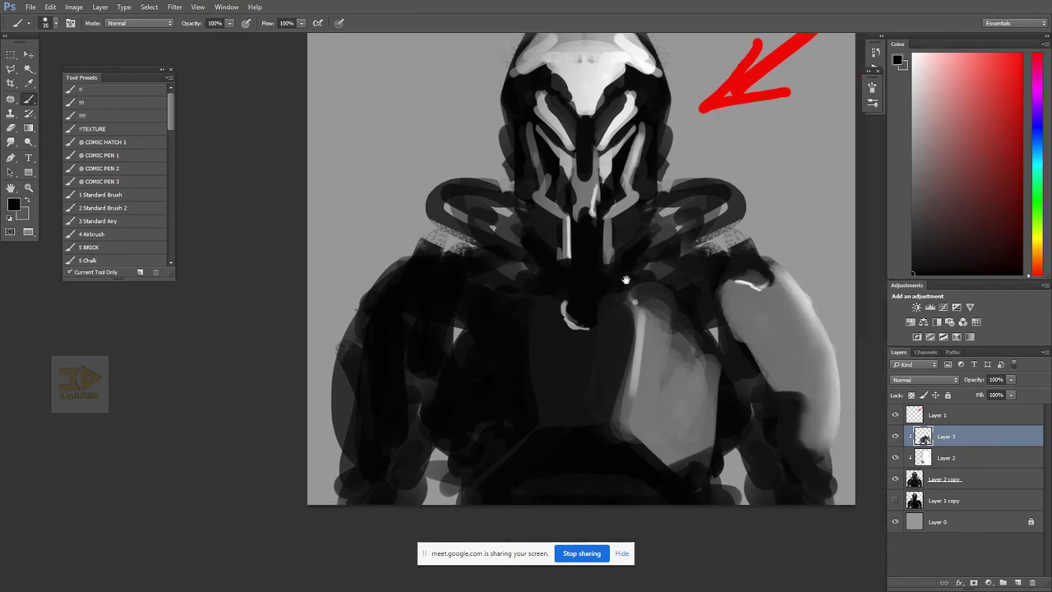
key(z)
click(637, 221)
alt+click(598, 148)
alt+click(647, 300)
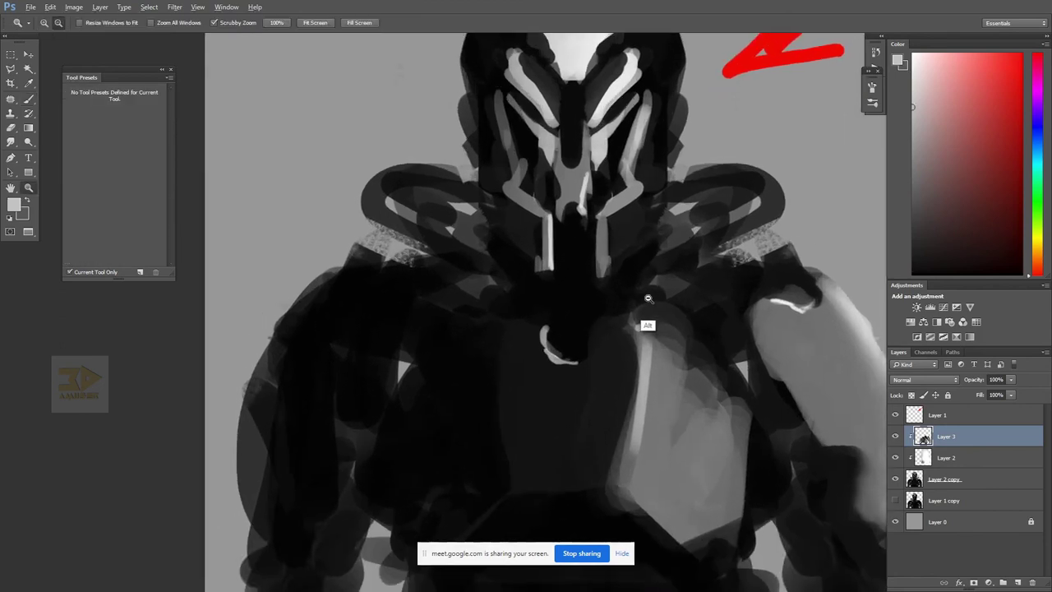
alt+click(647, 299)
key(bracketleft)
key(bracketleft)
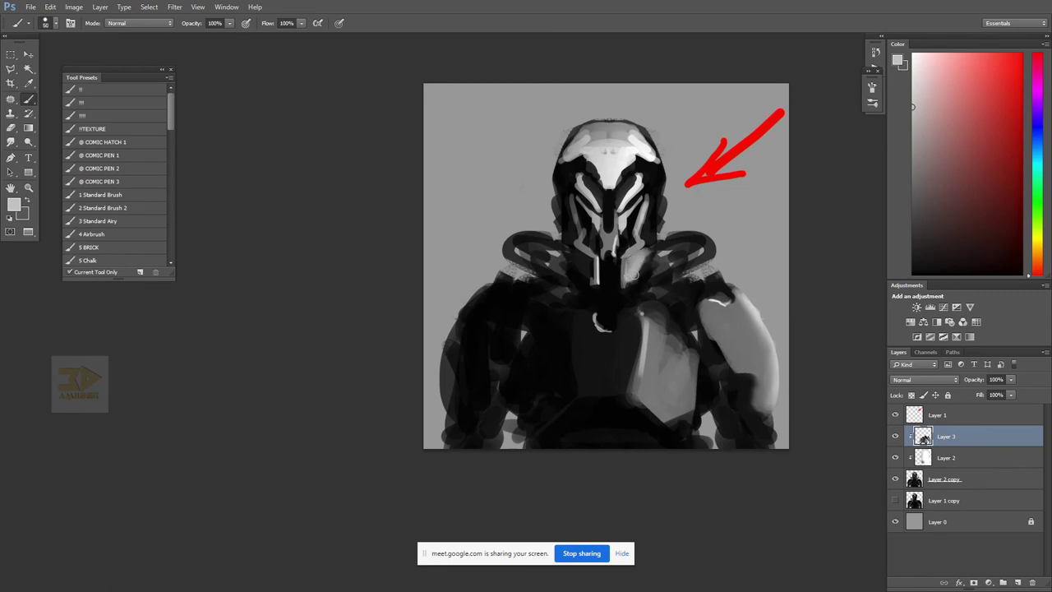
- Paint a grey plane along the mask's lit cheek with a 45 px brush, and tone down the jaw with sampled greys
key(bracketleft)
key(bracketleft)
key(bracketleft)
drag(655, 211, 644, 238)
alt+click(653, 226)
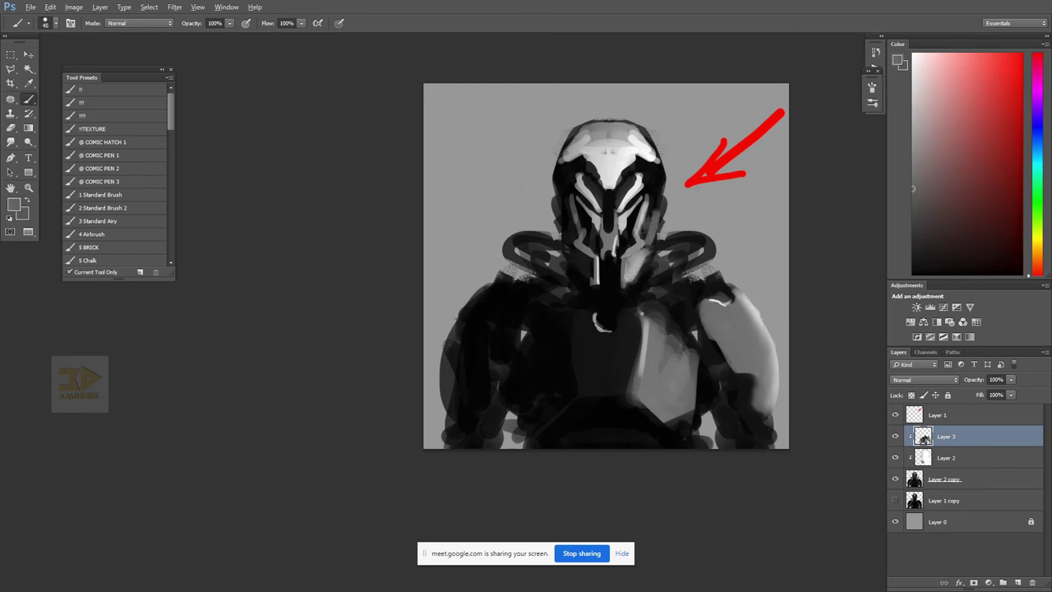
alt+click(633, 271)
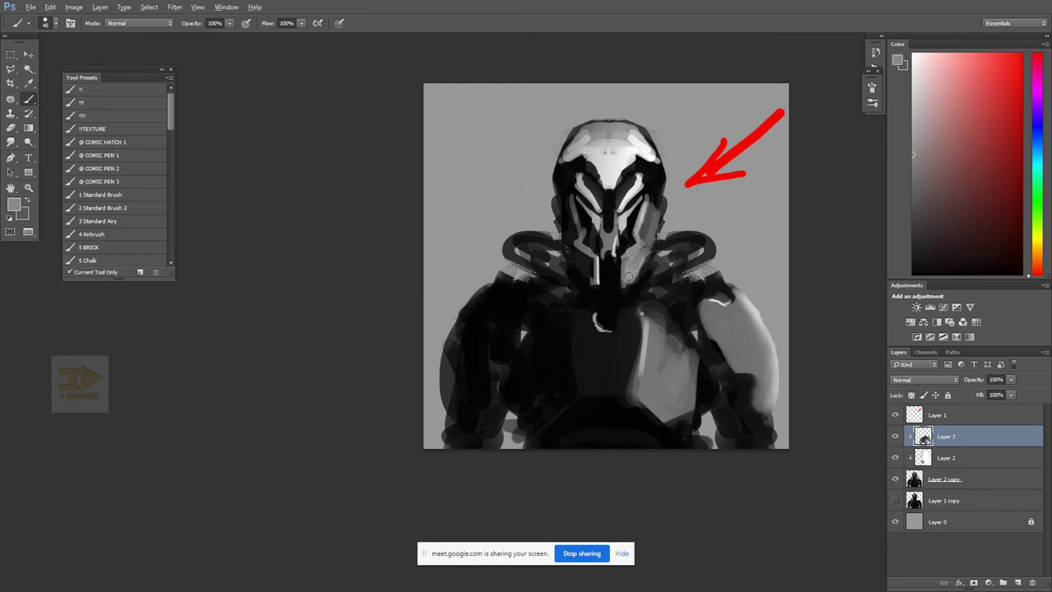
alt+click(629, 290)
alt+click(629, 280)
- Paint a soft grey patch on the chest's shadow side, beside the neck base, with a 70 px brush
key(bracketright)
key(bracketright)
key(bracketright)
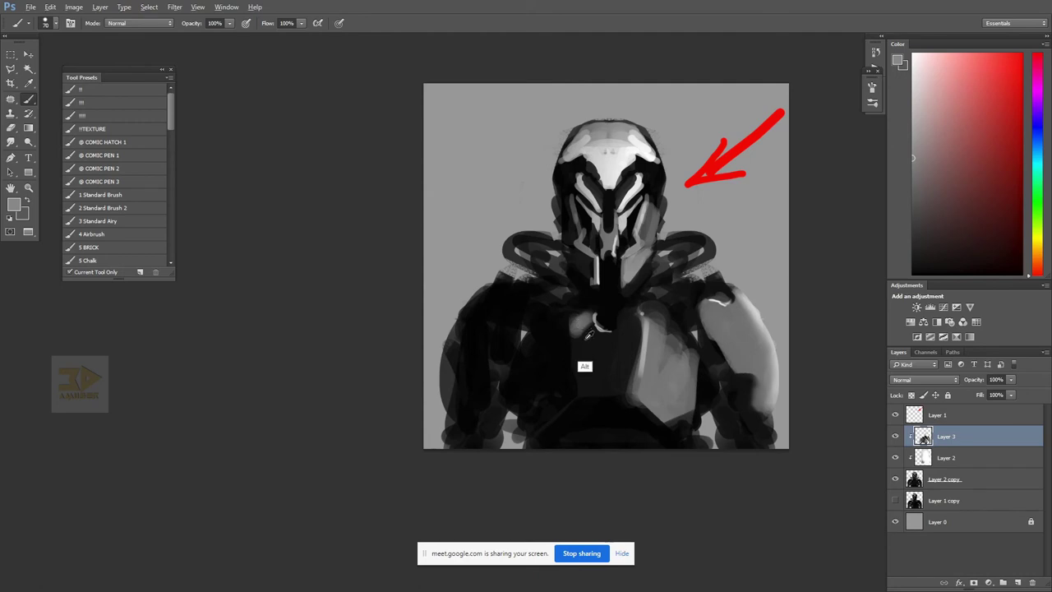
alt+click(579, 322)
- Block in the fabric folds below the lit collar with sampled greys and darks, working up to a 90 px brush
key(bracketleft)
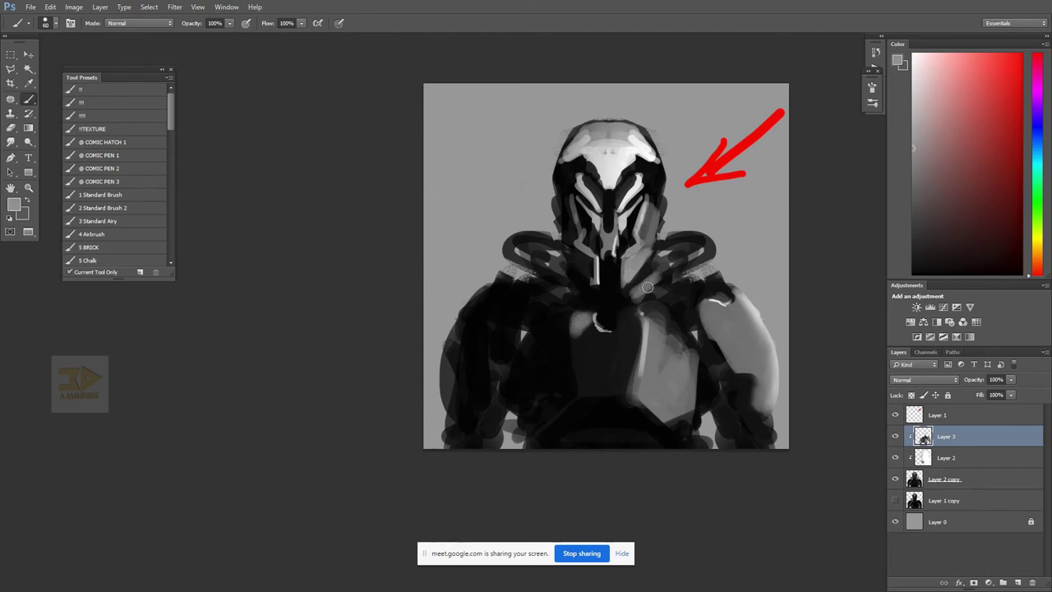
alt+click(666, 280)
alt+click(627, 301)
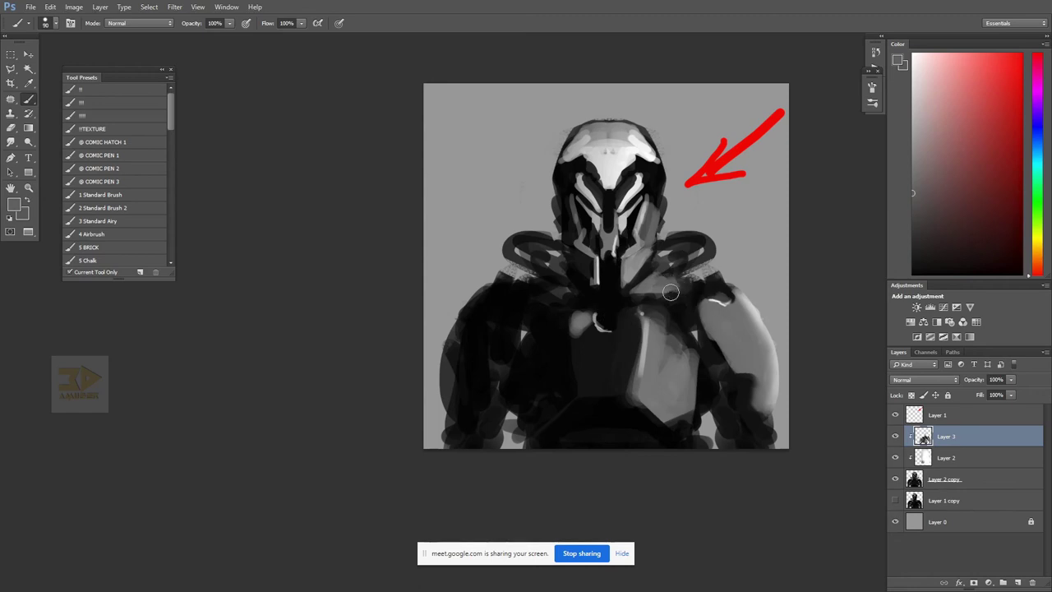
alt+click(685, 312)
key(bracketright)
key(bracketright)
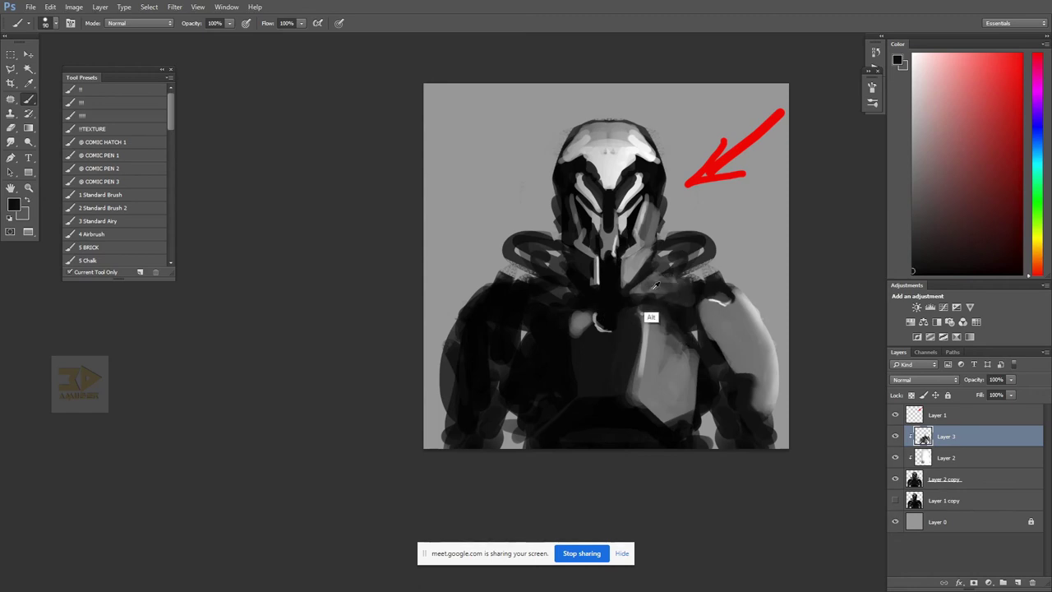
alt+click(646, 322)
mouse_move(641, 292)
mouse_down()
mouse_move(667, 286)
mouse_move(605, 308)
mouse_up()
alt+click(616, 329)
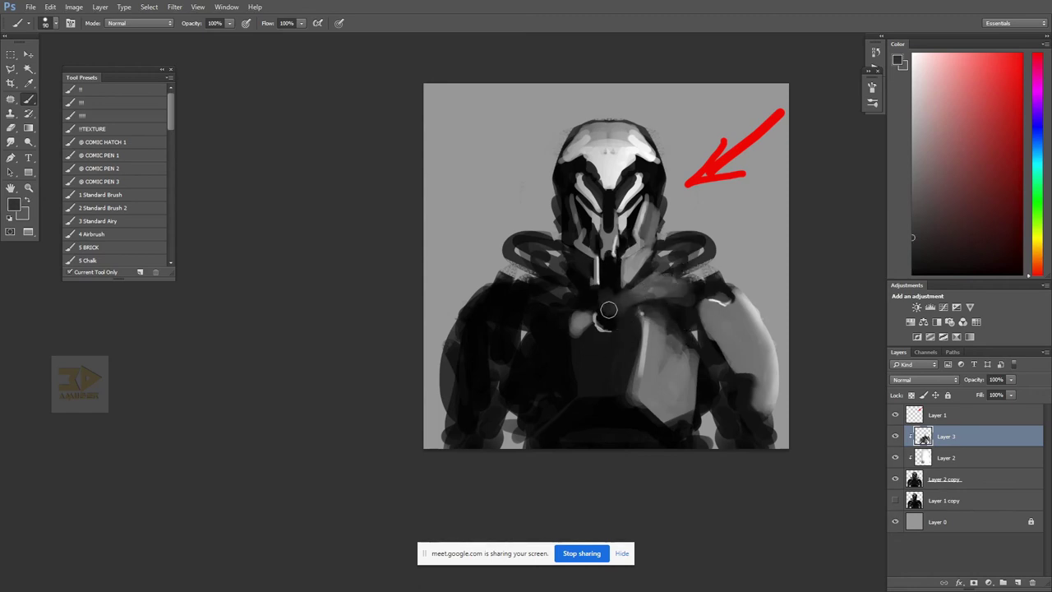
- Extend the grey patch down the shadow side of the chest as a faint vertical plane, blending with sampled greys
alt+click(583, 320)
mouse_move(566, 337)
mouse_down()
mouse_move(555, 369)
mouse_move(567, 363)
mouse_move(556, 352)
mouse_up()
alt+click(563, 349)
key(bracketright)
alt+click(548, 382)
key(bracketright)
key(bracketright)
key(bracketright)
key(bracketright)
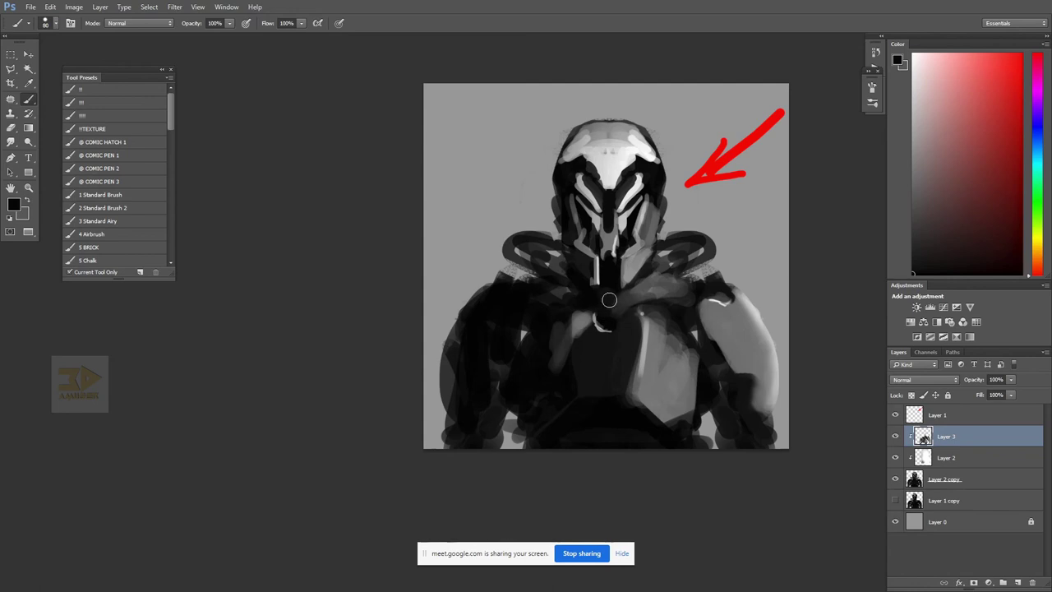
- Brighten the fabric between the lit collar and shoulder with light grey, and separate it from the chest with sampled darks
alt+click(651, 332)
alt+click(651, 332)
drag(676, 348, 666, 286)
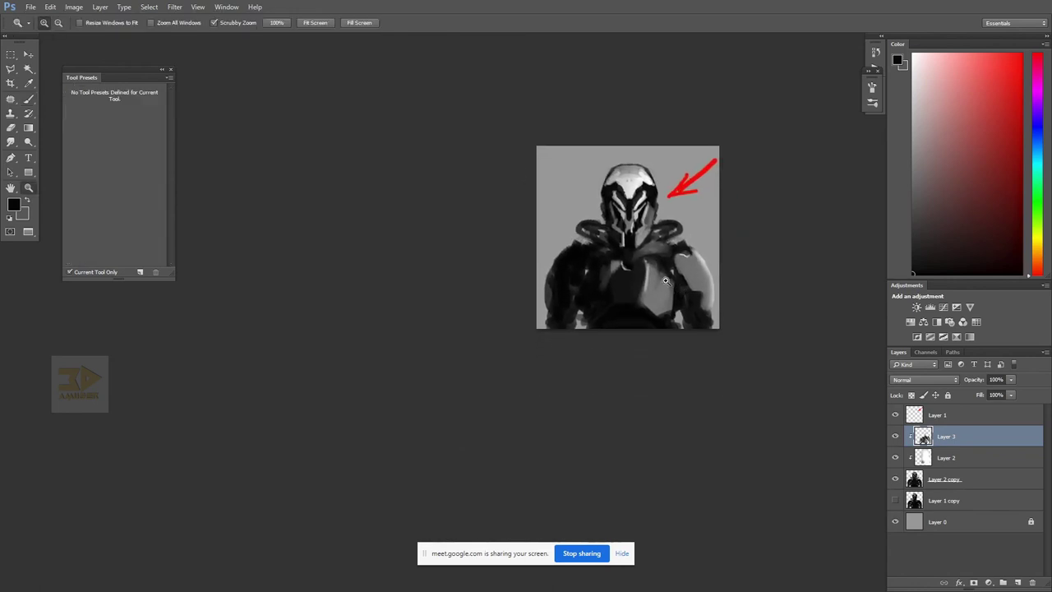
ctrl+click(665, 281)
key(x)
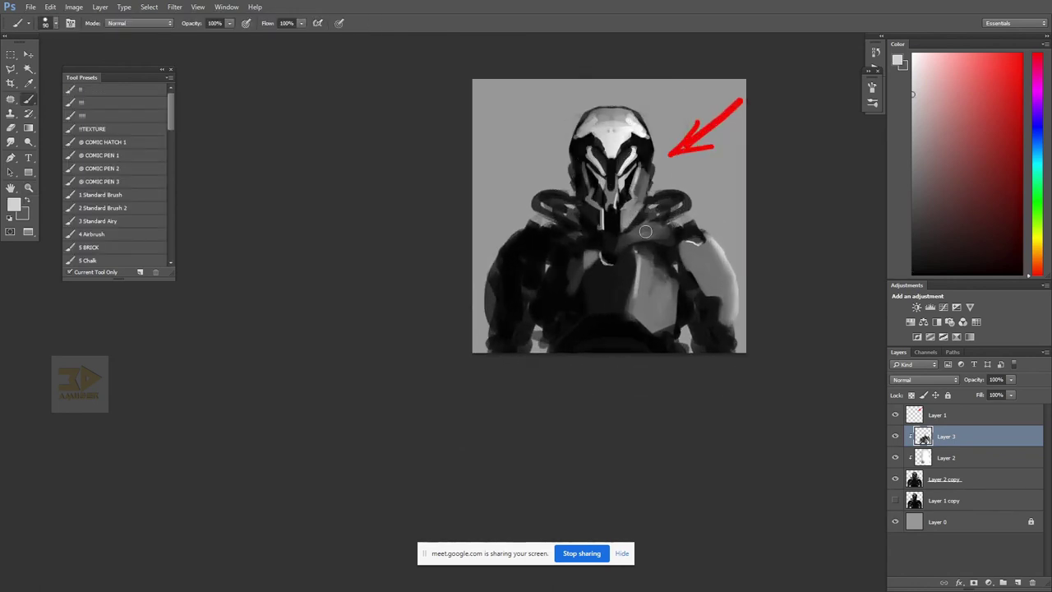
mouse_move(661, 248)
mouse_down()
mouse_move(688, 227)
mouse_move(638, 245)
mouse_move(622, 237)
mouse_move(663, 215)
mouse_move(677, 226)
mouse_move(656, 211)
mouse_move(641, 219)
mouse_move(666, 214)
mouse_move(692, 250)
mouse_up()
alt+click(634, 264)
alt+click(688, 231)
key(bracketleft)
key(bracketleft)
key(bracketleft)
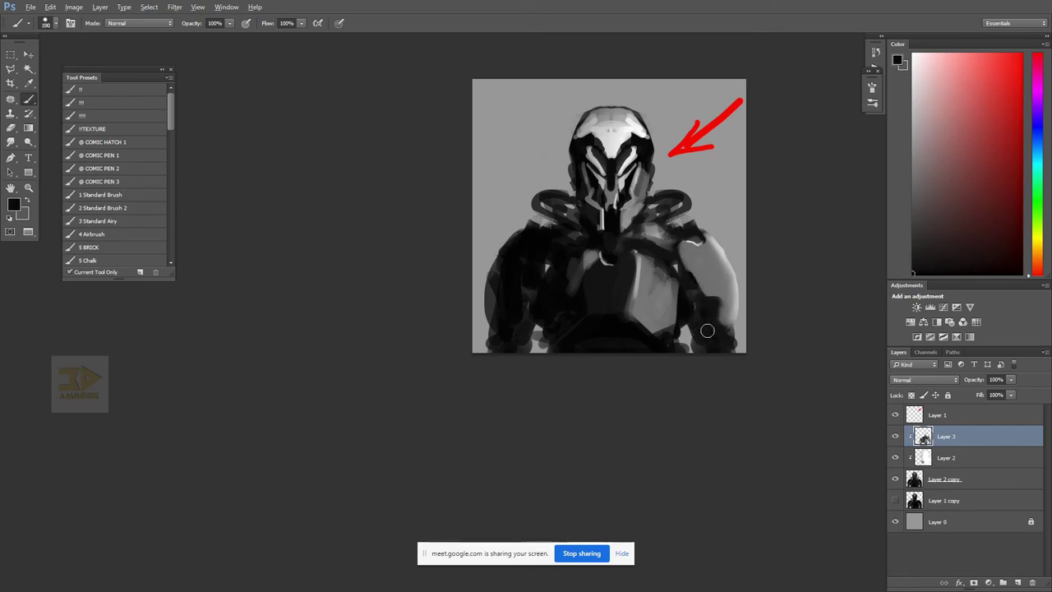
- Cover the shadow-side arm with broad sampled dark grey strokes, using a 175 px brush
alt+click(709, 331)
alt+click(709, 331)
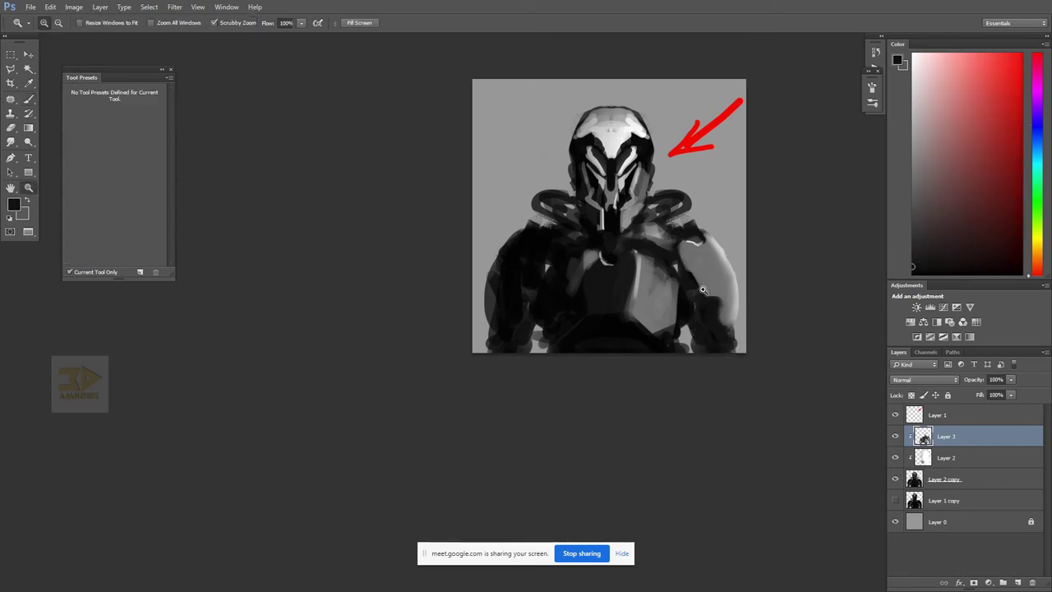
ctrl+click(708, 288)
key(bracketright)
key(bracketright)
key(bracketright)
drag(477, 251, 454, 325)
drag(437, 364, 441, 312)
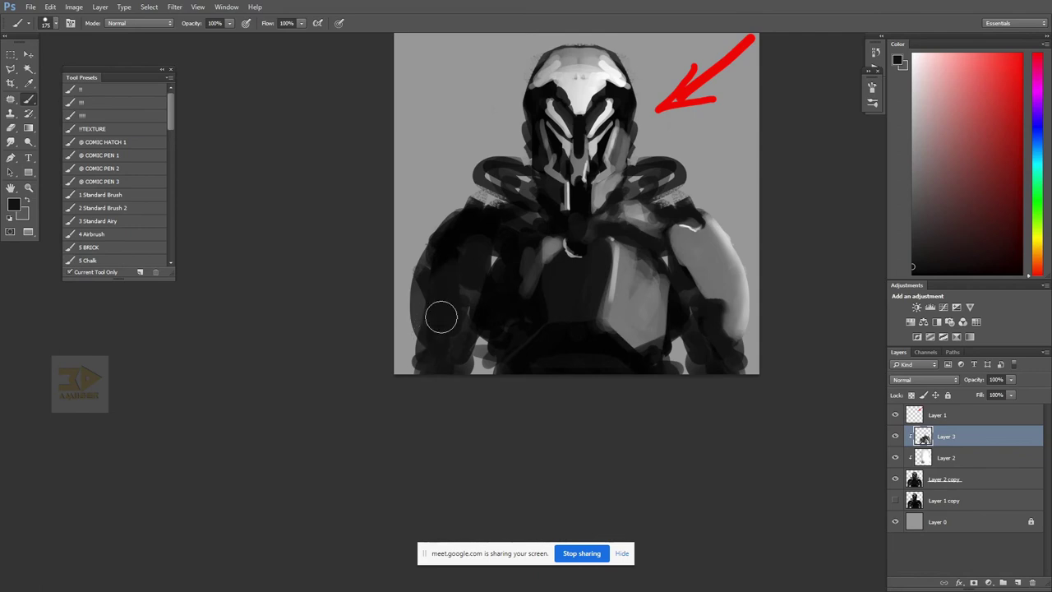
key(ctrl+space)
ctrl+alt+click(539, 360)
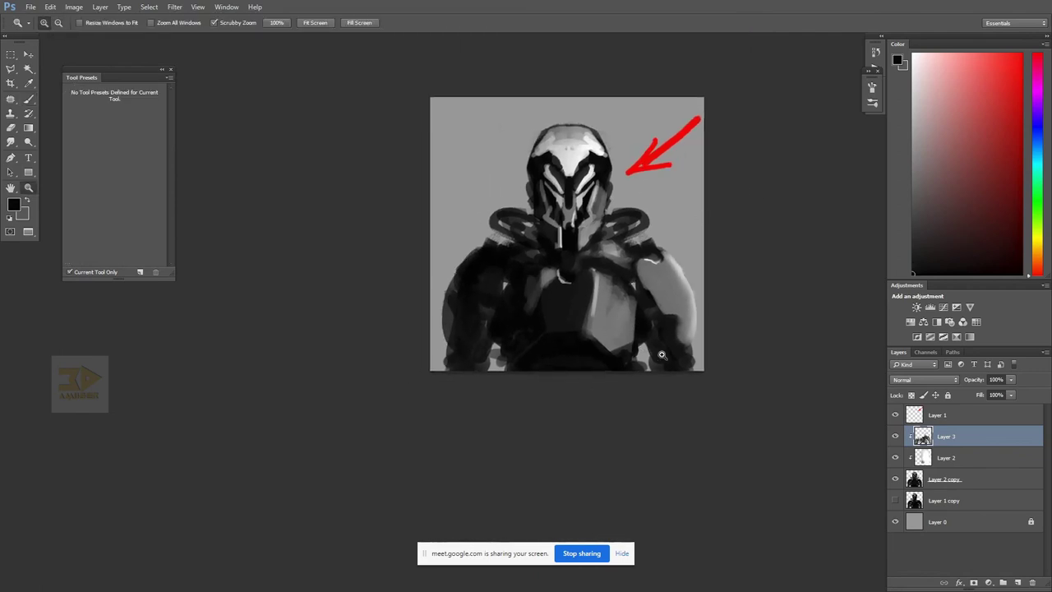
drag(663, 355, 644, 290)
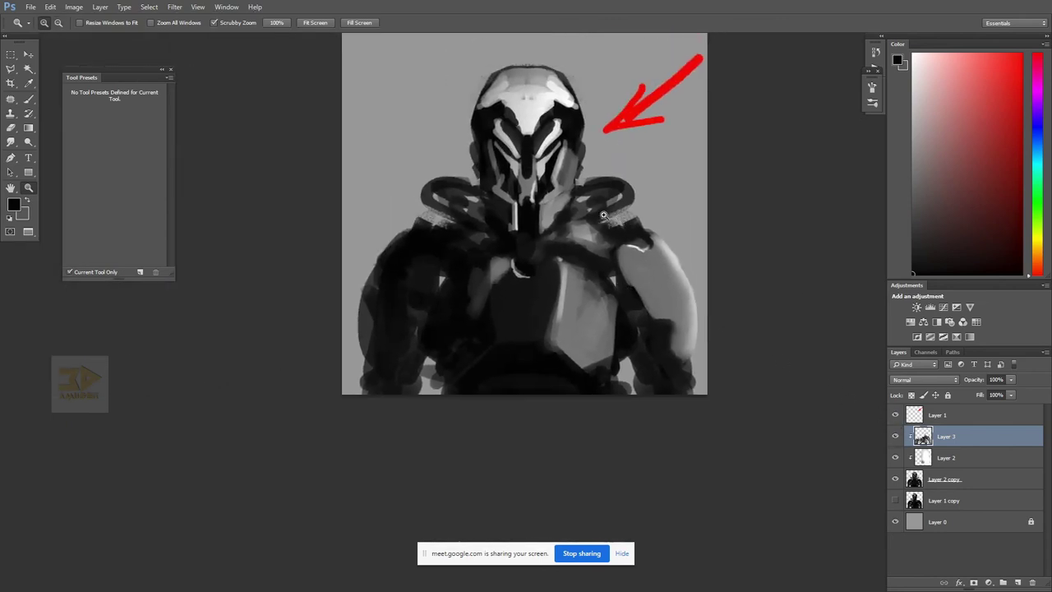
- Highlight the outer rim of the lit collar with light grey at 45 px, adding a thinner white edge at 20 px
key(b)
key(bracketleft)
key(bracketleft)
key(bracketleft)
key(bracketleft)
key(bracketleft)
key(bracketleft)
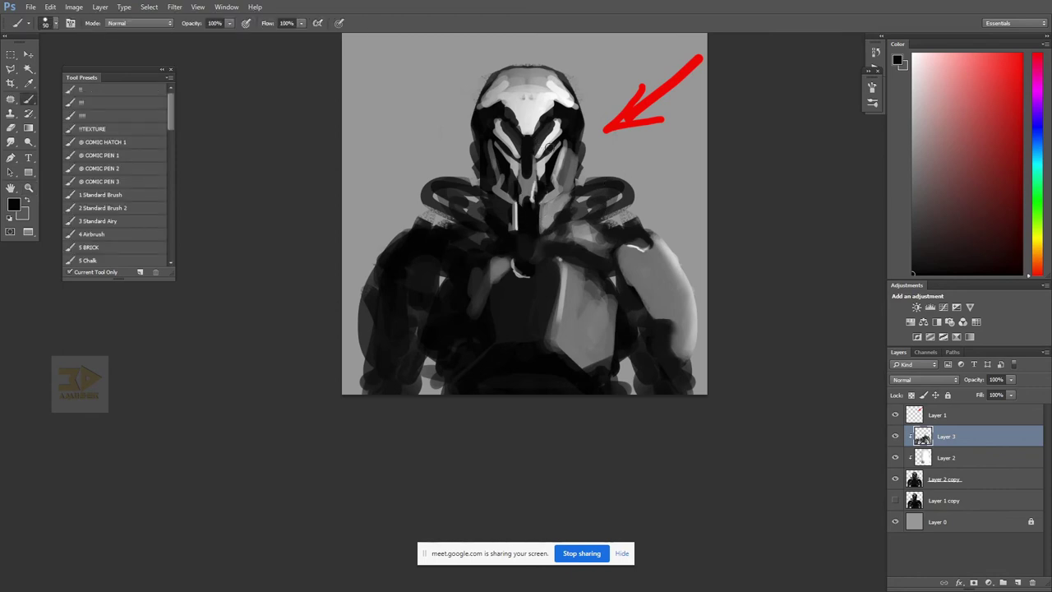
alt+click(561, 164)
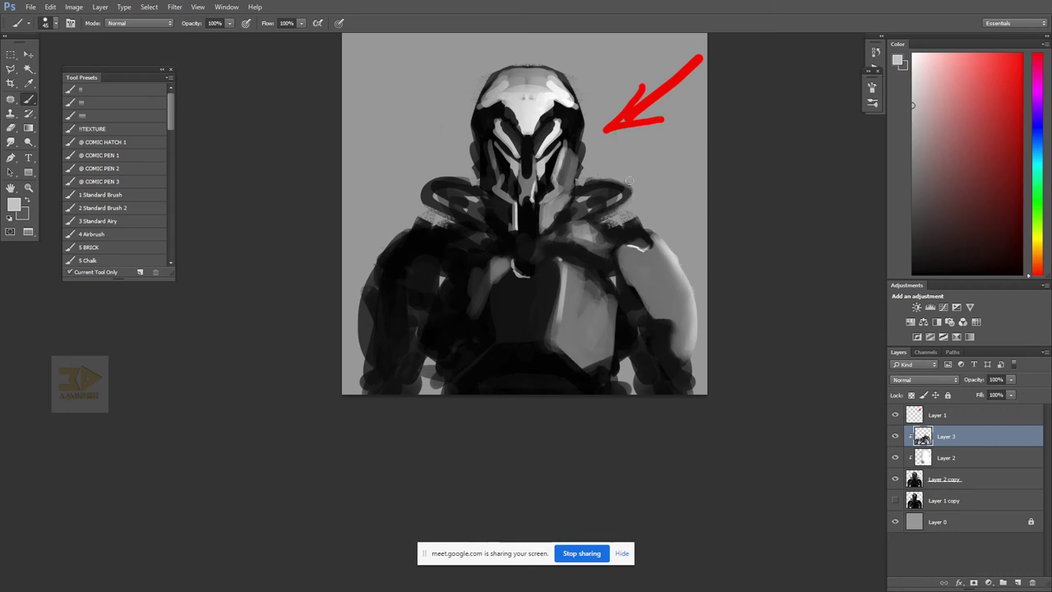
drag(628, 194, 586, 220)
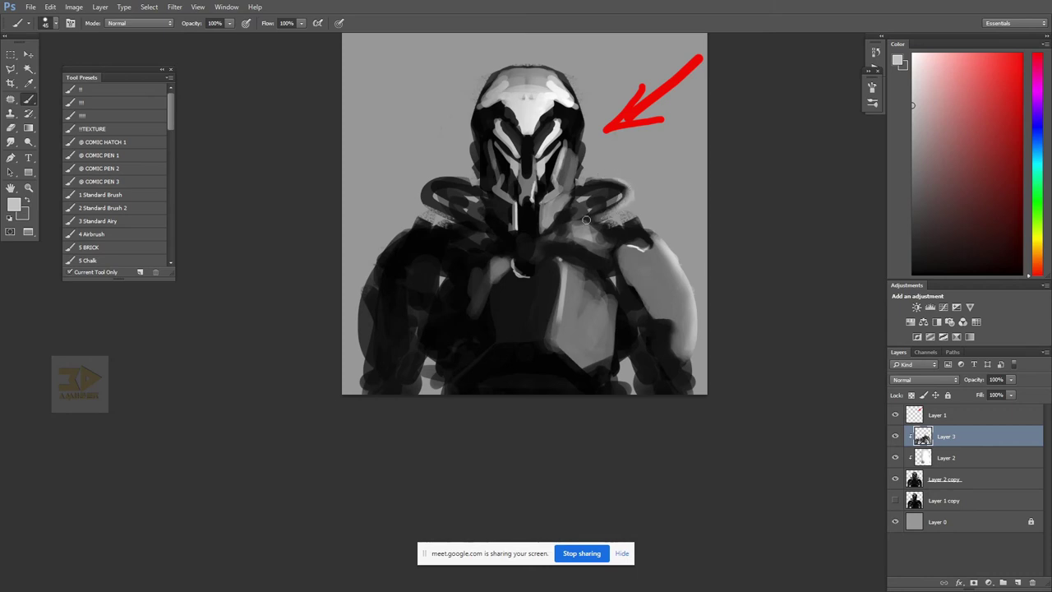
drag(940, 79, 803, 23)
key([)
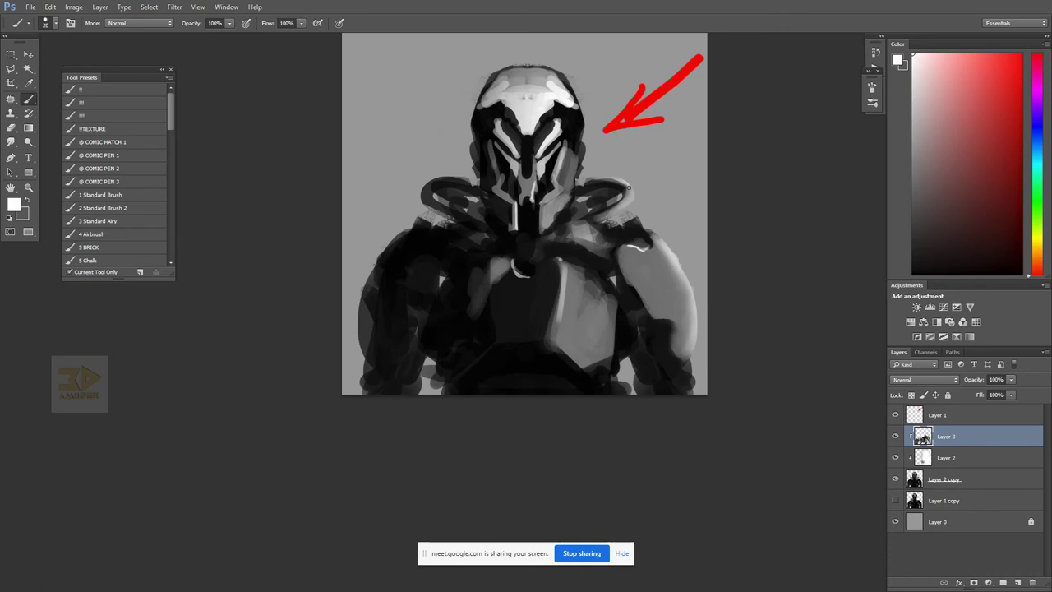
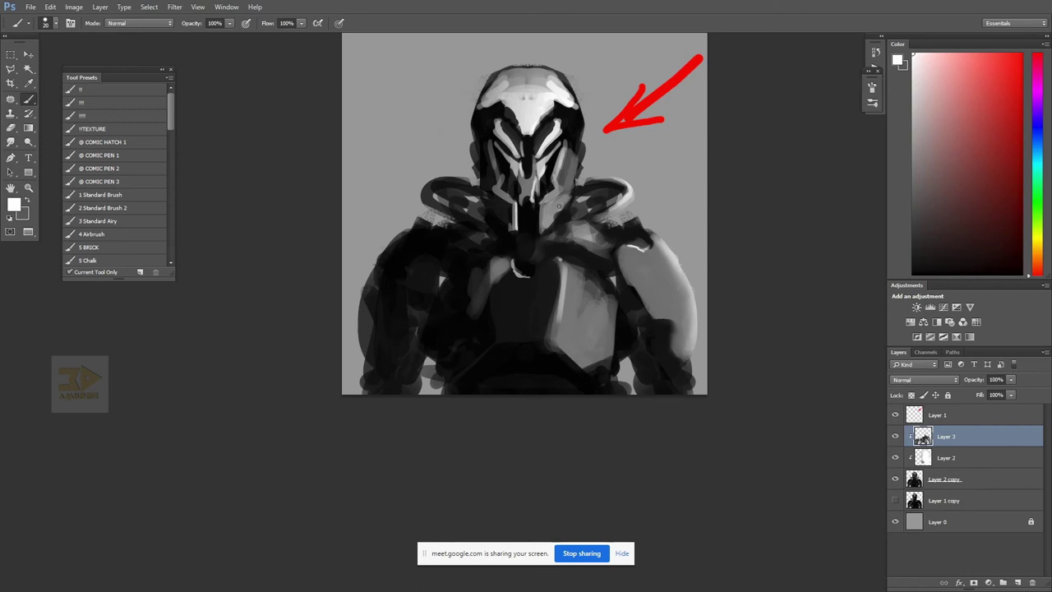
- Tone down the bright fabric between the lit collar and the chest with a sampled mid grey
alt+click(560, 218)
key(z)
alt+click(728, 219)
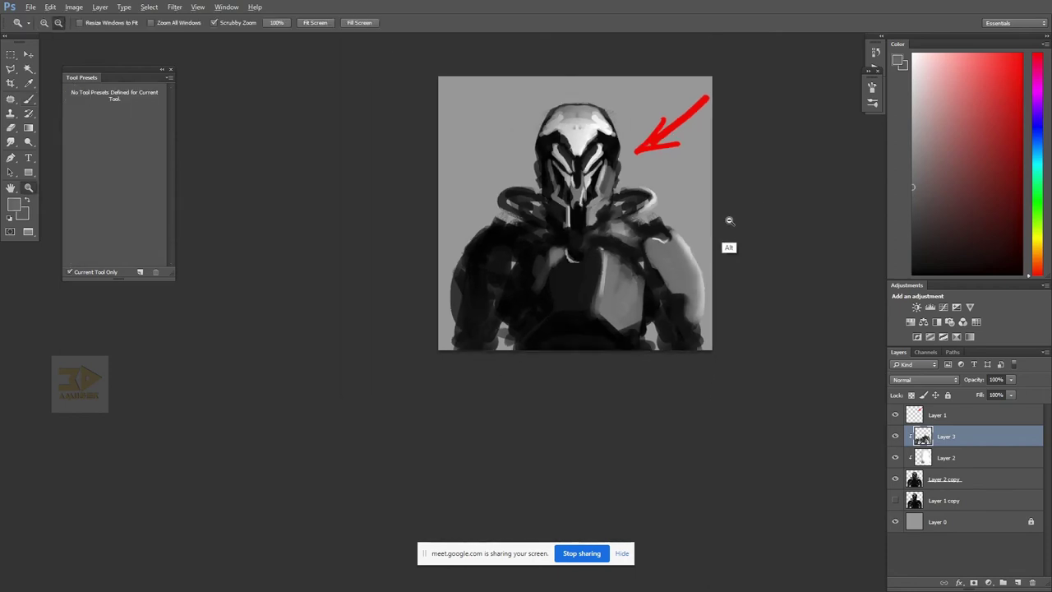
alt+click(728, 218)
click(814, 221)
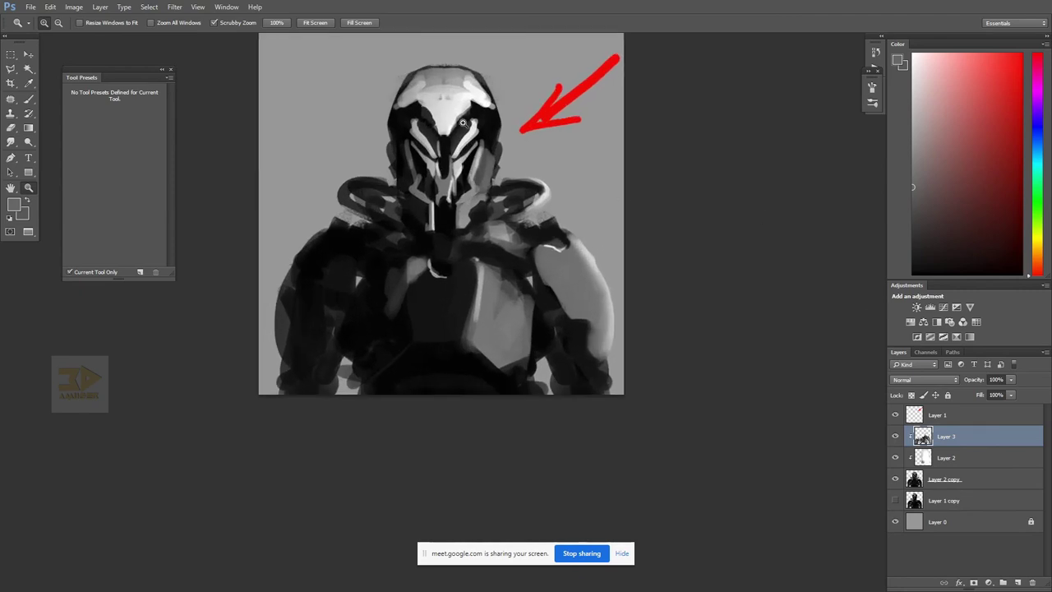
key(b)
mouse_move(517, 226)
mouse_down()
mouse_move(434, 229)
mouse_move(462, 244)
mouse_move(491, 238)
mouse_move(496, 253)
mouse_move(521, 256)
mouse_move(481, 254)
mouse_up()
- Darken the folds under the collar and the grey patch on the shadow-side chest with sampled black, using a 70 px brush
alt+click(432, 232)
key(bracketright)
key(bracketright)
key(bracketright)
alt+click(436, 225)
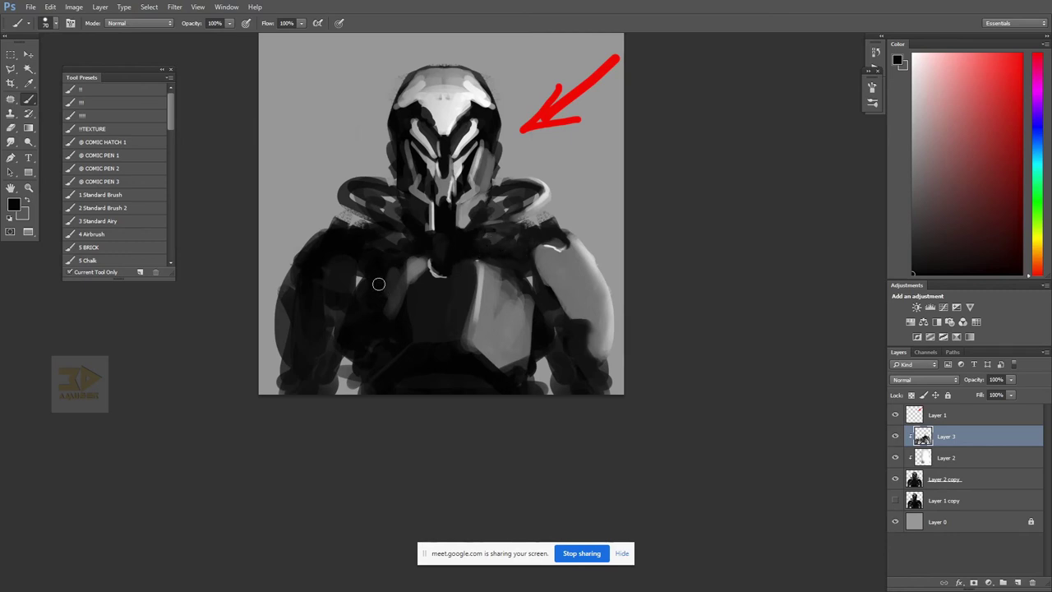
mouse_move(376, 282)
mouse_down()
mouse_move(392, 321)
mouse_move(406, 313)
mouse_up()
- Outline a narrow upright slot in the mask's chin with thin sampled grey lines, using a 10 px brush
scroll(485, 159, up, 3)
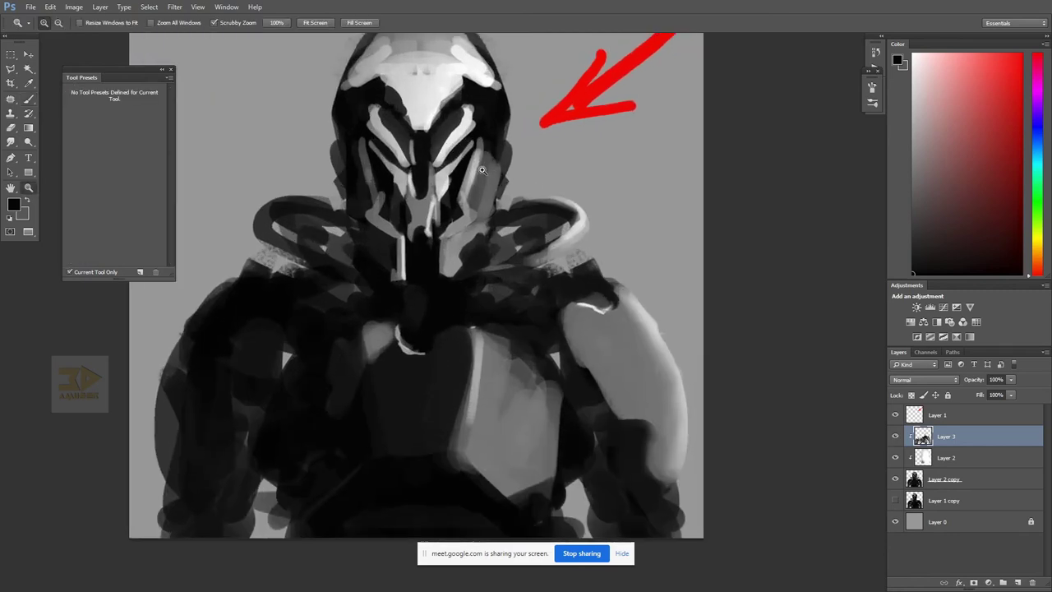
alt+click(393, 249)
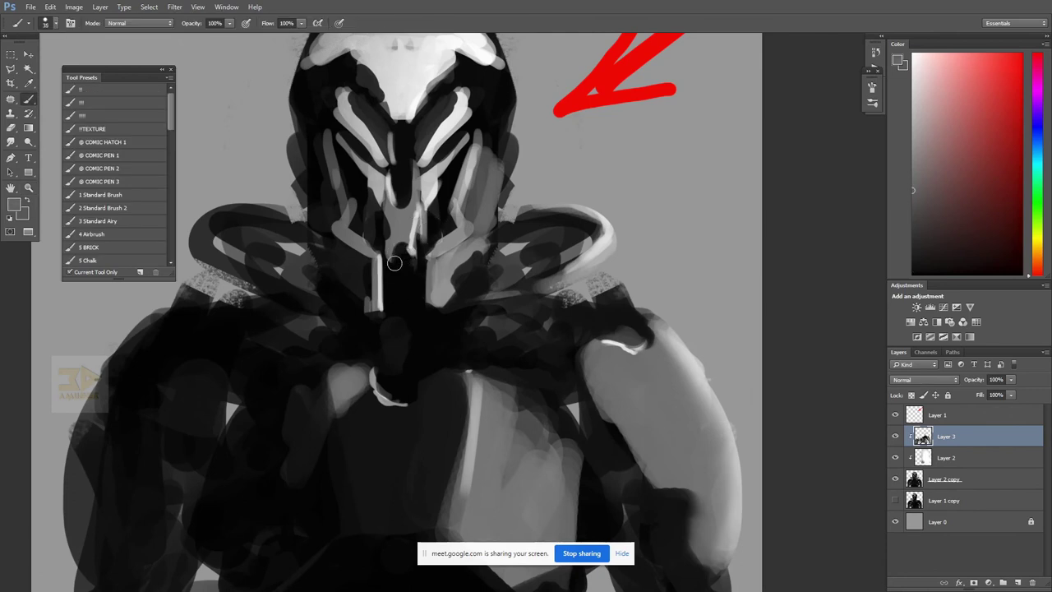
alt+click(401, 226)
key(bracketleft)
drag(395, 255, 397, 301)
drag(417, 257, 393, 307)
alt+click(410, 210)
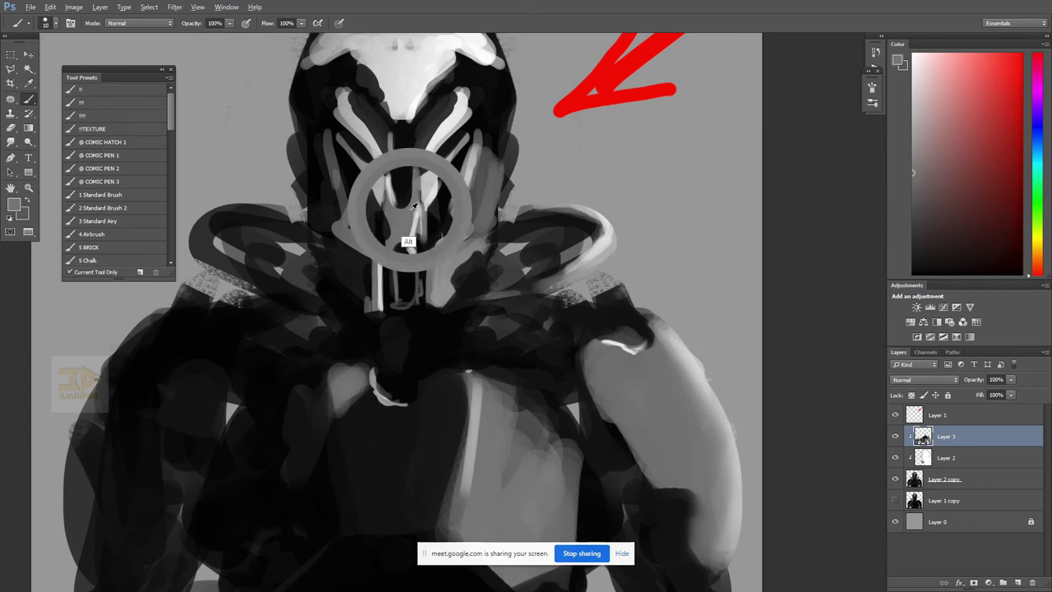
alt+click(437, 221)
drag(424, 215, 409, 286)
alt+click(416, 220)
alt+click(408, 277)
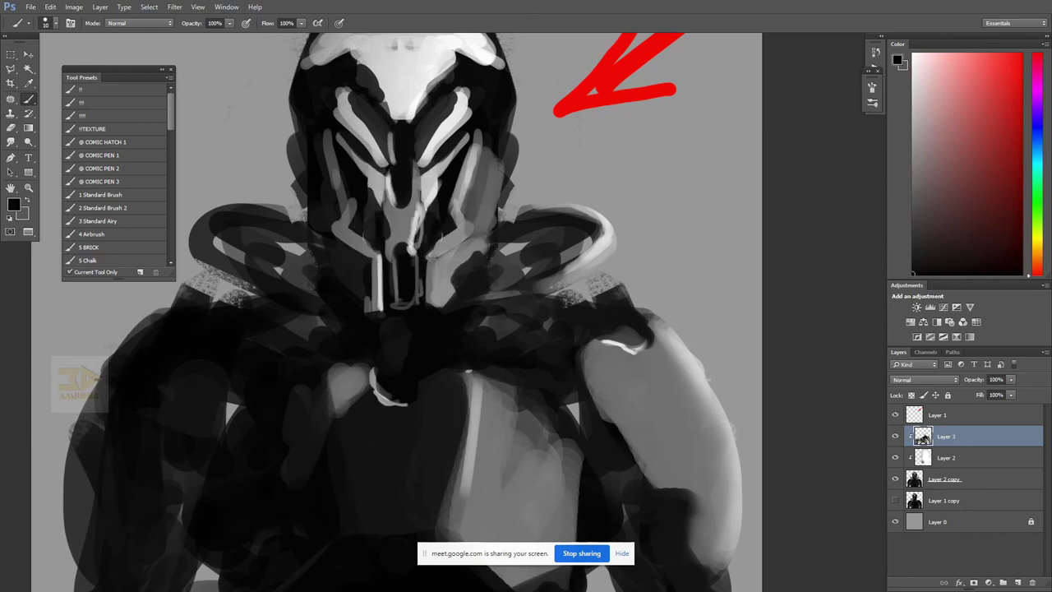
- Draw a thin angular grey strut across the dark gap in the mask's lit cheek
alt+click(435, 215)
drag(432, 209, 448, 219)
mouse_move(447, 221)
mouse_down()
mouse_move(415, 249)
mouse_move(447, 219)
mouse_move(425, 223)
mouse_move(452, 168)
mouse_up()
alt+click(423, 254)
alt+click(456, 216)
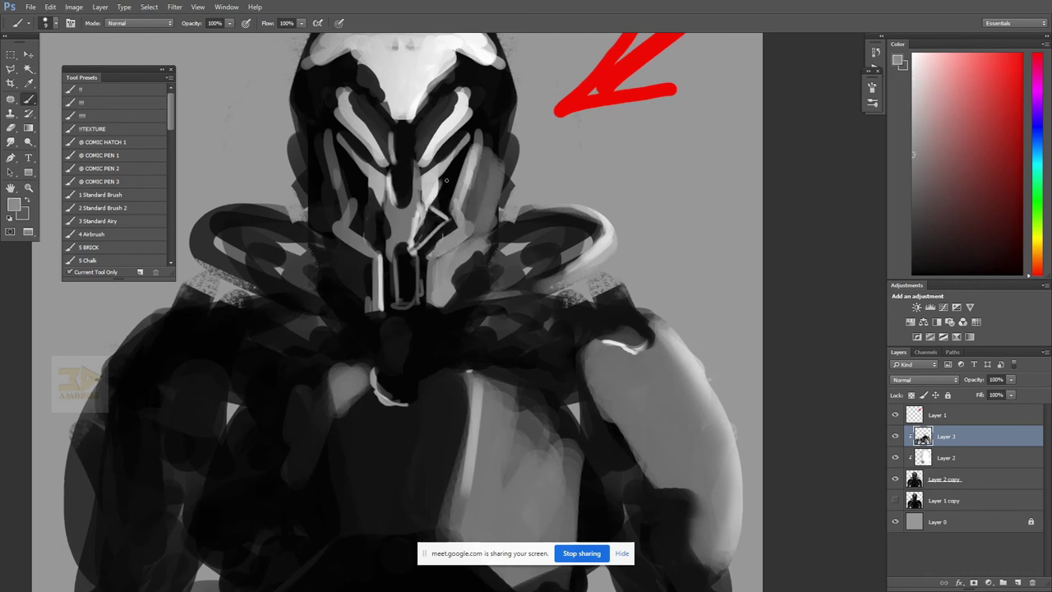
- Extend the cheek strut upward with finer sampled grey lines and clean its edges with sampled darks
alt+click(438, 198)
drag(439, 179, 448, 186)
alt+click(434, 187)
key(bracketleft)
key(bracketleft)
alt+click(442, 183)
alt+click(448, 181)
alt+click(440, 238)
alt+click(447, 221)
alt+click(449, 227)
- Draw a thin dark seam into the lit cheek plate and darken the neck behind the jaw with sampled darks
drag(481, 203, 474, 248)
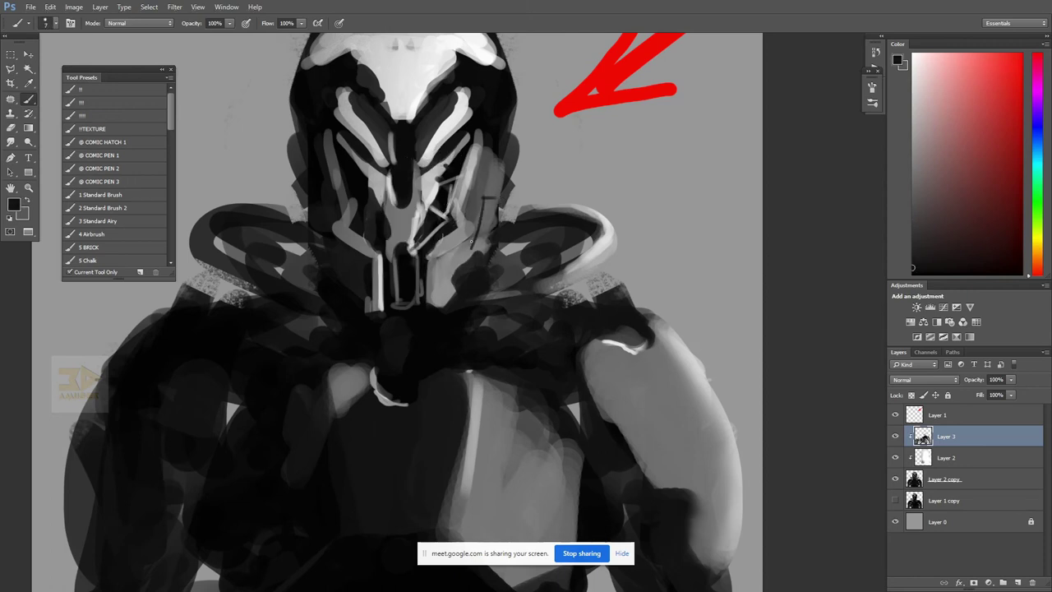
alt+click(472, 294)
alt+click(484, 281)
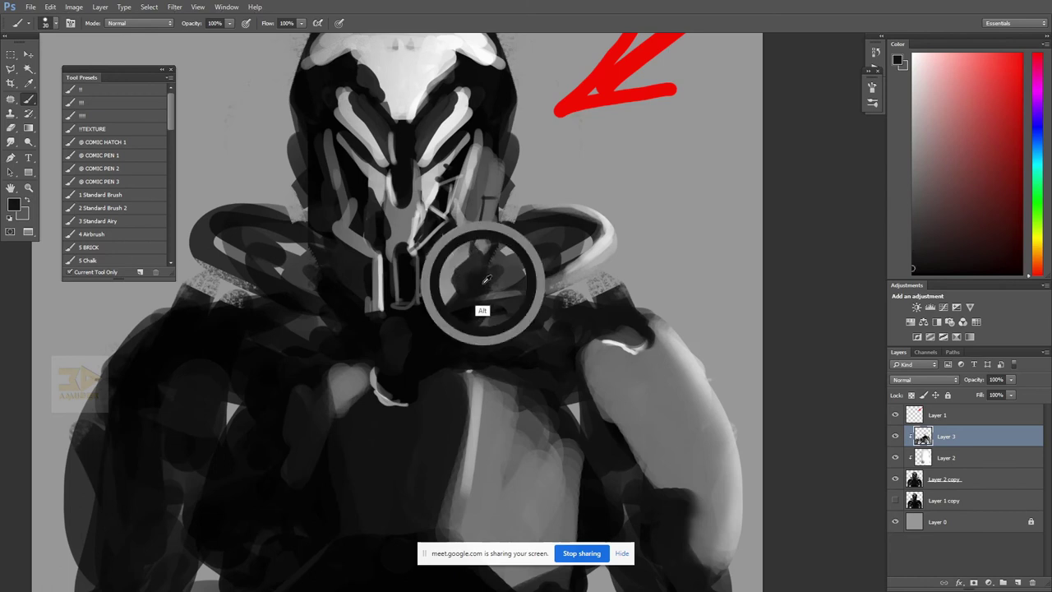
mouse_move(463, 281)
mouse_down()
mouse_move(444, 326)
mouse_move(501, 294)
mouse_up()
drag(484, 248, 477, 256)
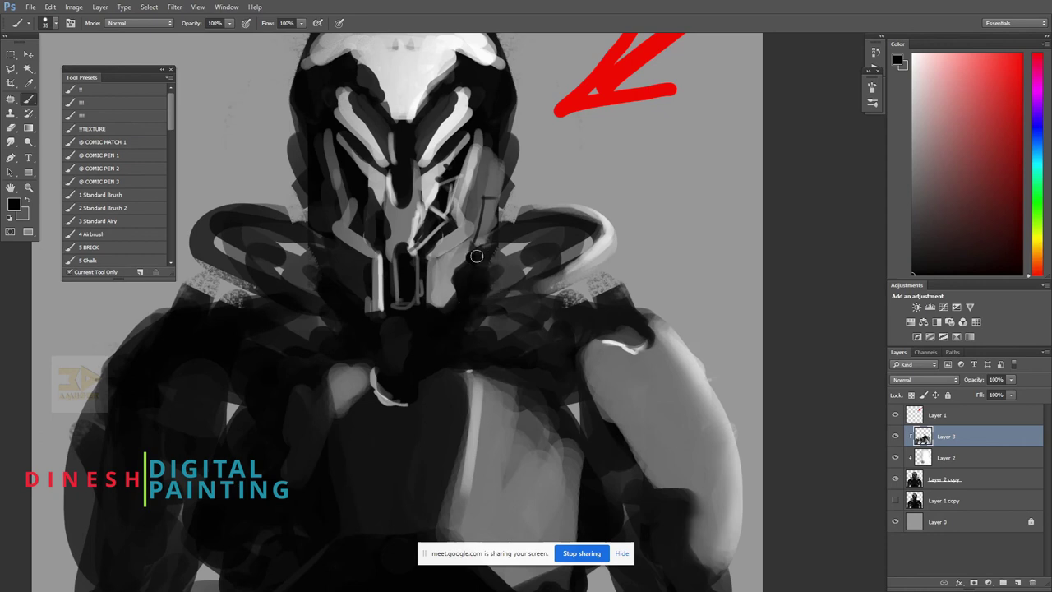
- Paint a small light grey plate on the cheekbone beneath the lit eye, using a 20 px brush
mouse_move(527, 150)
mouse_down()
mouse_move(518, 199)
mouse_move(464, 201)
mouse_move(481, 205)
mouse_move(469, 193)
mouse_move(442, 212)
mouse_move(462, 193)
mouse_move(466, 209)
mouse_move(469, 192)
mouse_up()
key(x)
key(x)
alt+click(453, 204)
key(z)
drag(540, 238, 541, 275)
scroll(543, 253, up, 3)
key(b)
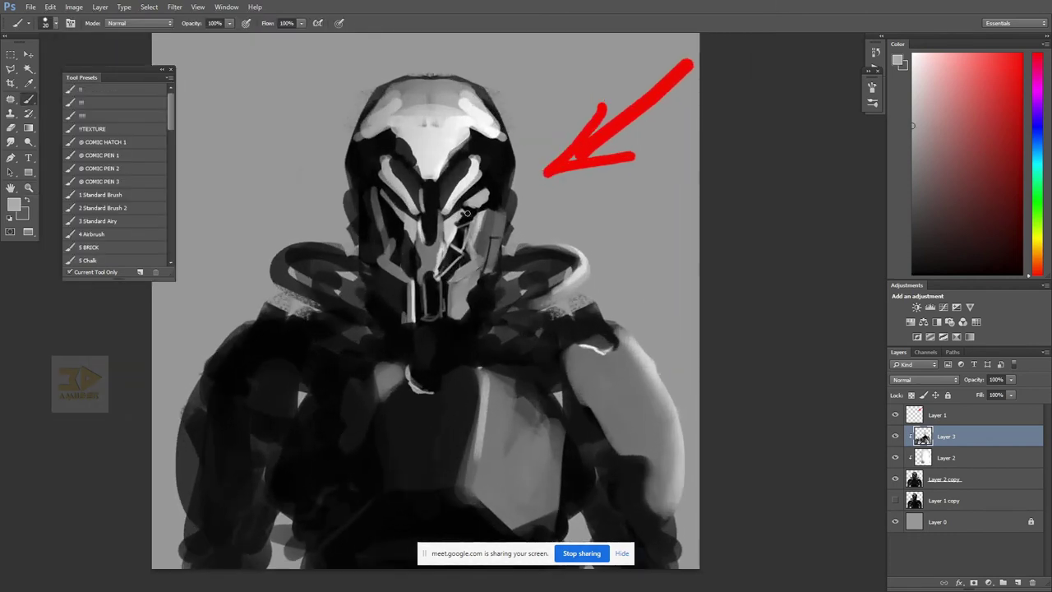
- Trim the new cheekbone plate into a sharper shape with sampled dark and light grey
alt+click(466, 210)
key(z)
alt+click(505, 246)
alt+click(504, 249)
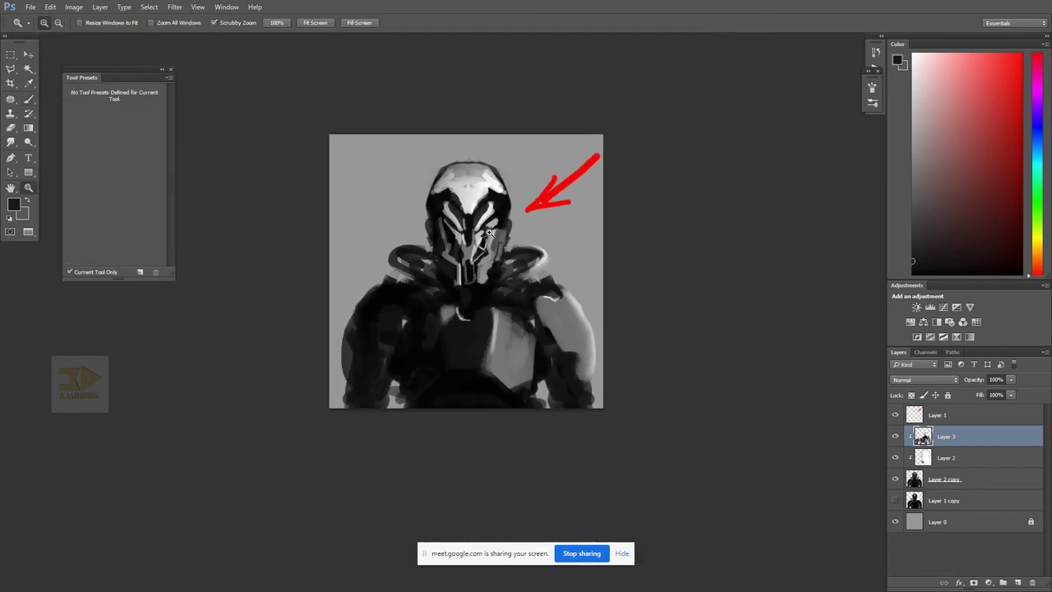
click(491, 234)
click(491, 234)
click(495, 239)
key(b)
alt+click(504, 210)
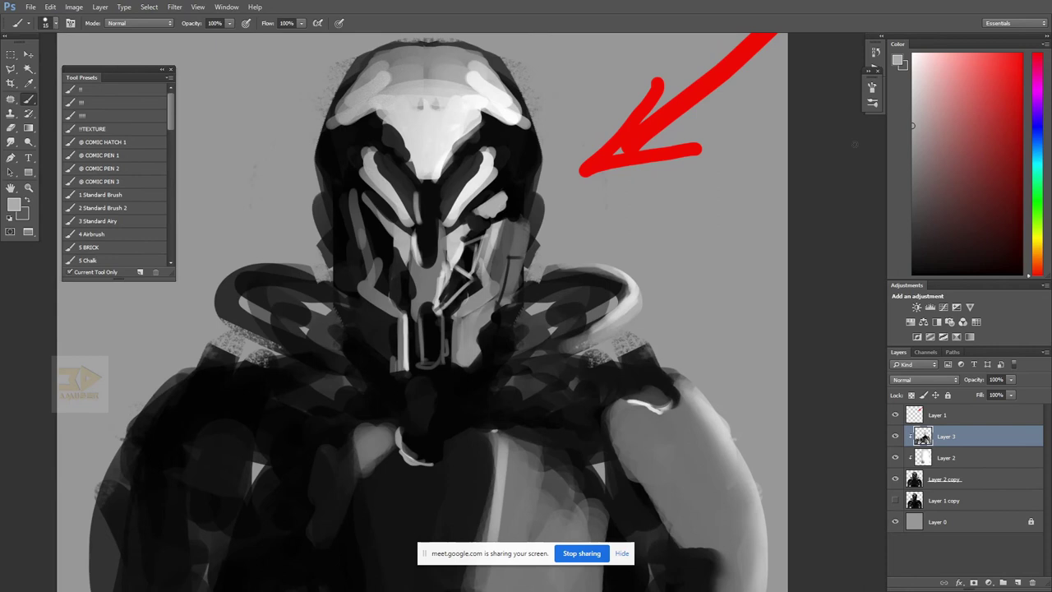
- Add a bright red accent inside the cheekbone plate and a bright green vertical line down the nose
click(1020, 55)
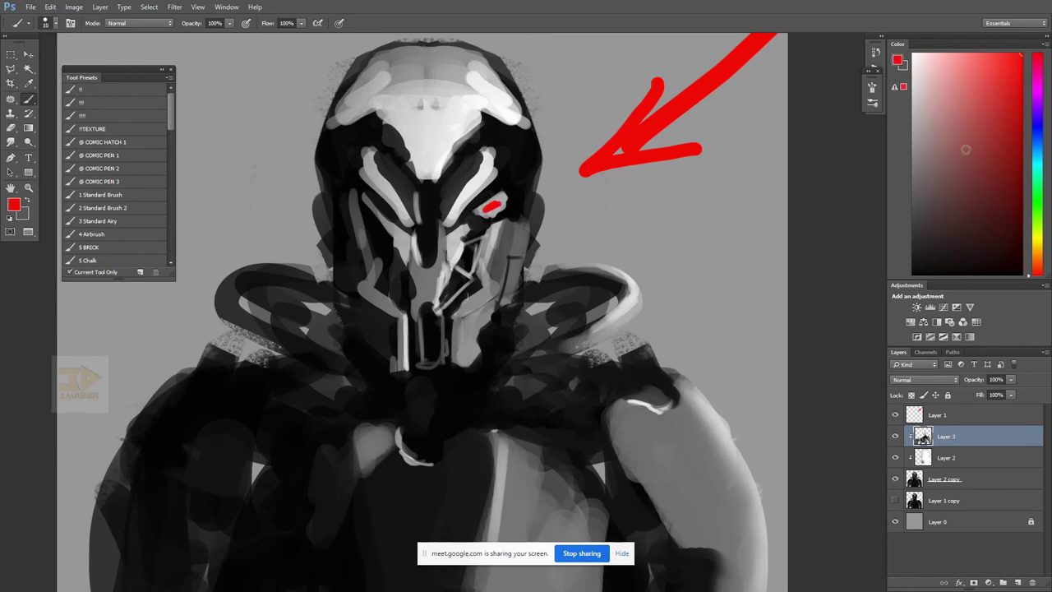
click(1038, 211)
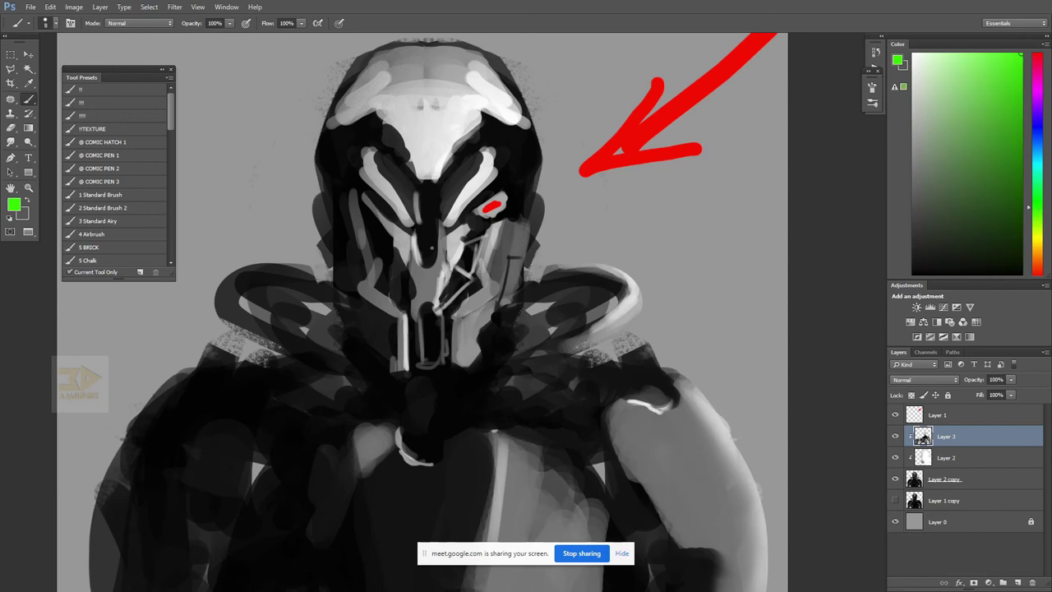
key(ctrl+z)
drag(426, 197, 429, 253)
key(z)
alt+click(513, 257)
key(ctrl+0)
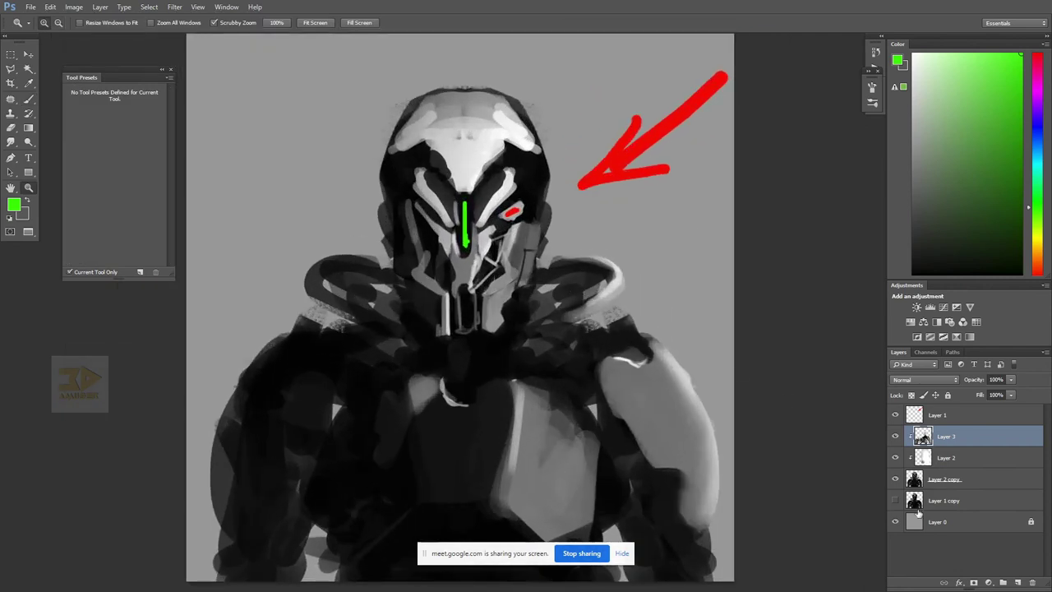
click(471, 233)
key(b)
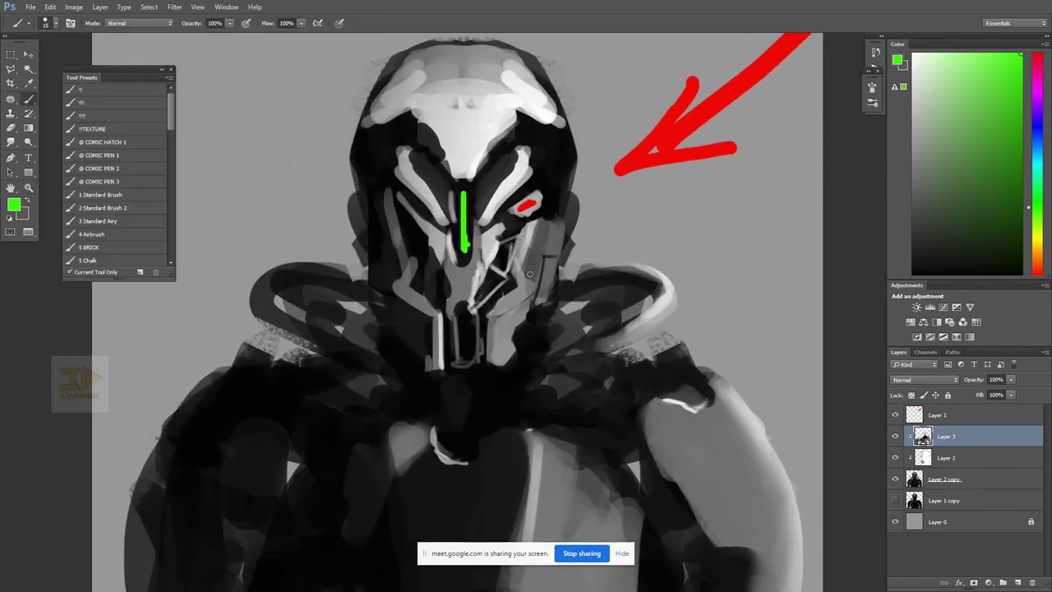
- Dot small magenta lights inside the cheek struts and at the base of the chin slot
click(1037, 86)
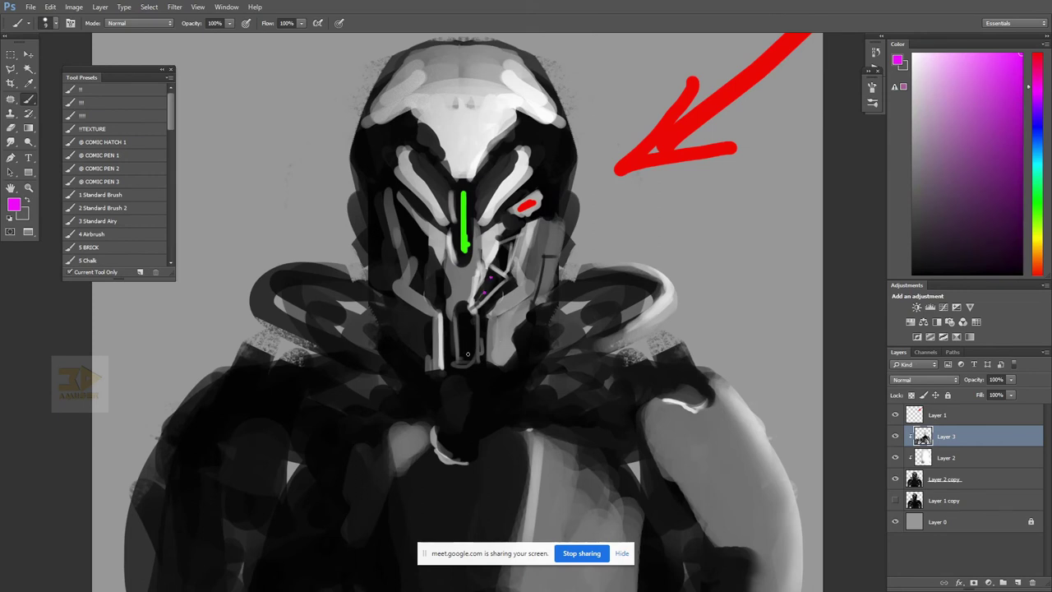
key(z)
alt+click(527, 392)
alt+click(528, 379)
click(513, 339)
click(514, 338)
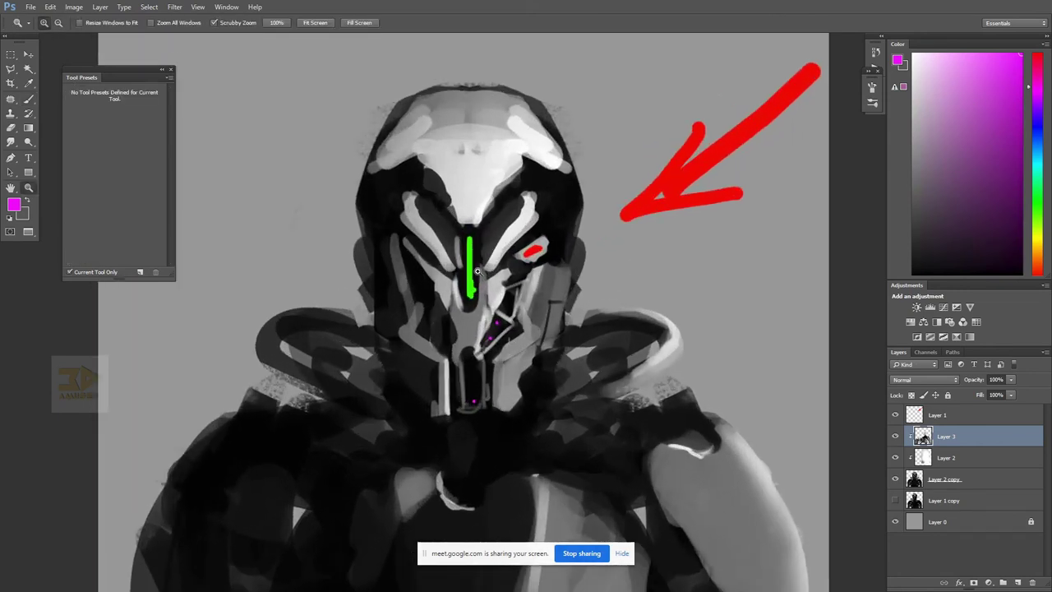
- Cut a diagonal dark stroke into the white forehead plate above the lit eye with a sampled dark at 40 px
key(b)
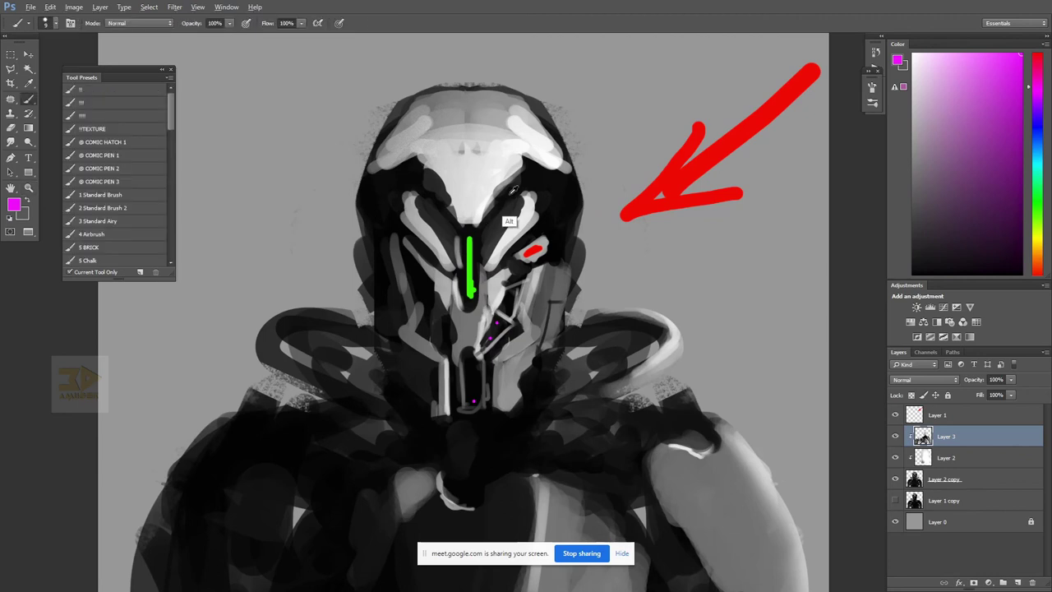
key(d)
drag(519, 161, 492, 191)
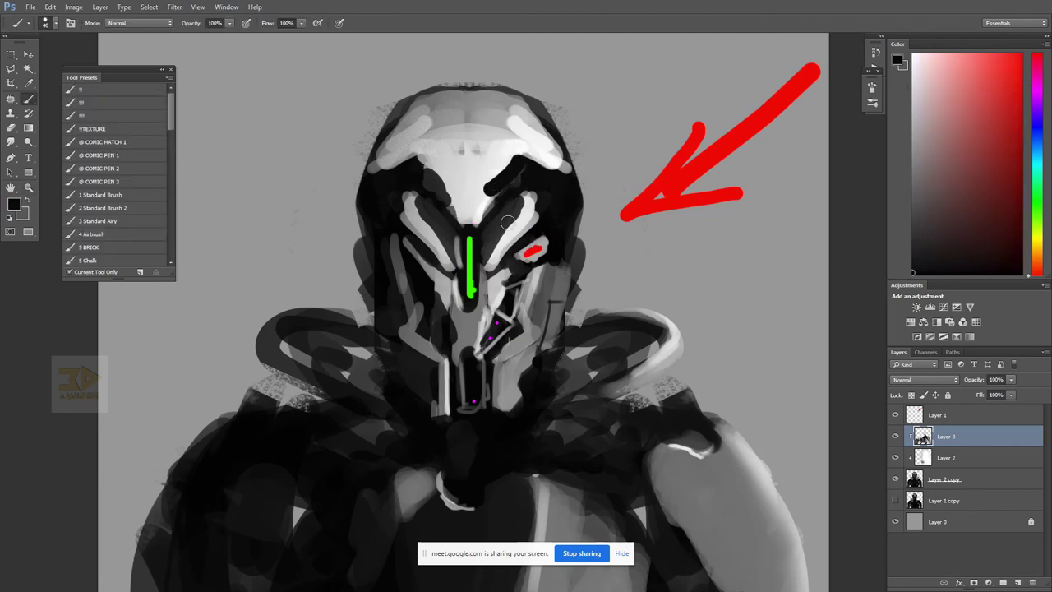
key(ctrl+z)
key(bracketright)
alt+click(498, 191)
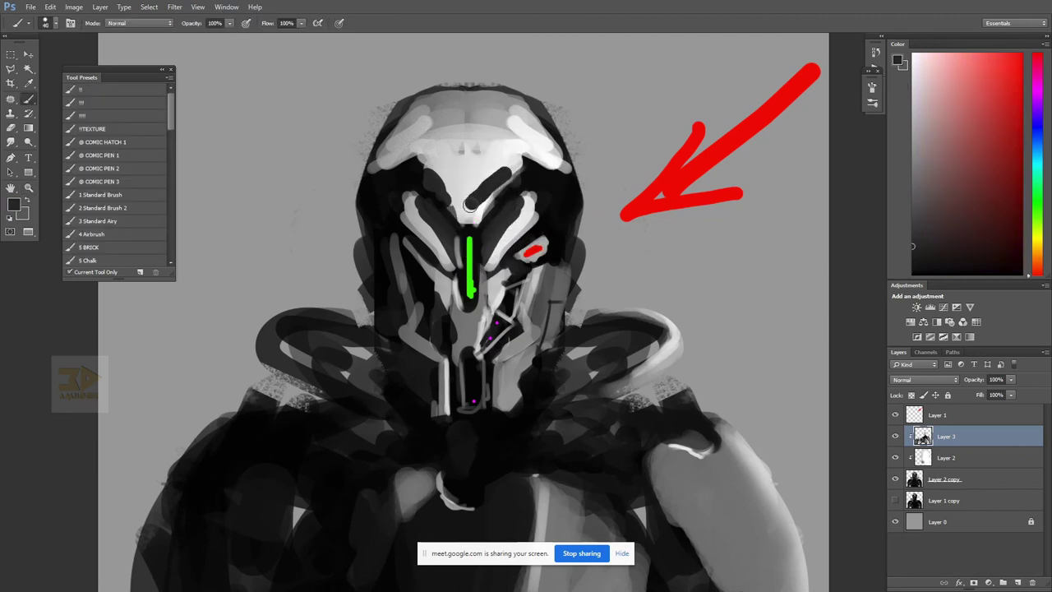
drag(512, 170, 478, 214)
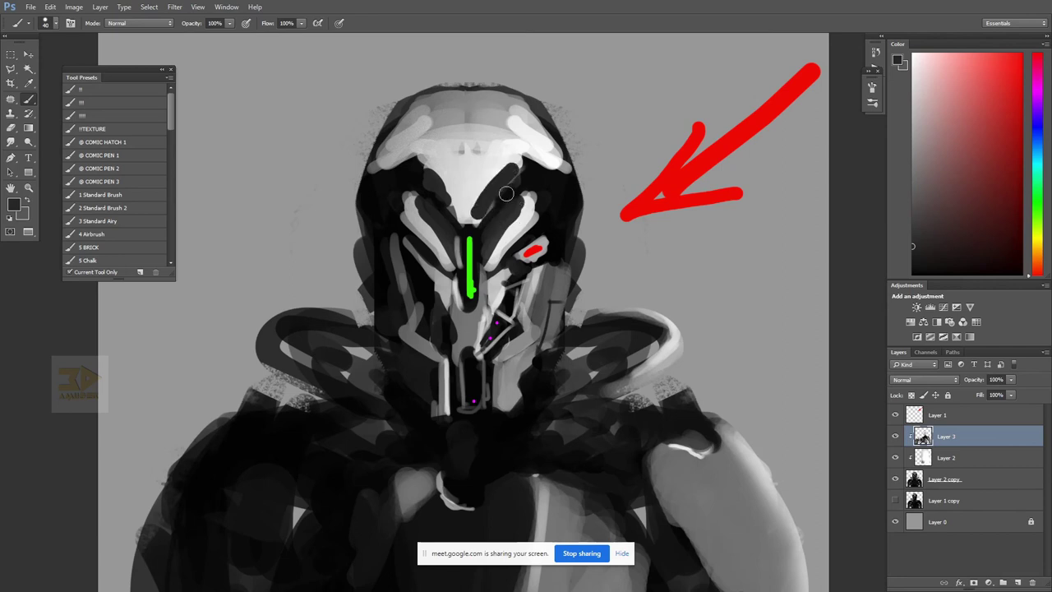
- Undo the last stroke and repaint the dark diagonal brow shape beside the white forehead plate above the red eye
key(ctrl+z)
mouse_move(523, 175)
mouse_down()
mouse_move(488, 207)
mouse_move(484, 228)
mouse_up()
key(bracketleft)
key(bracketleft)
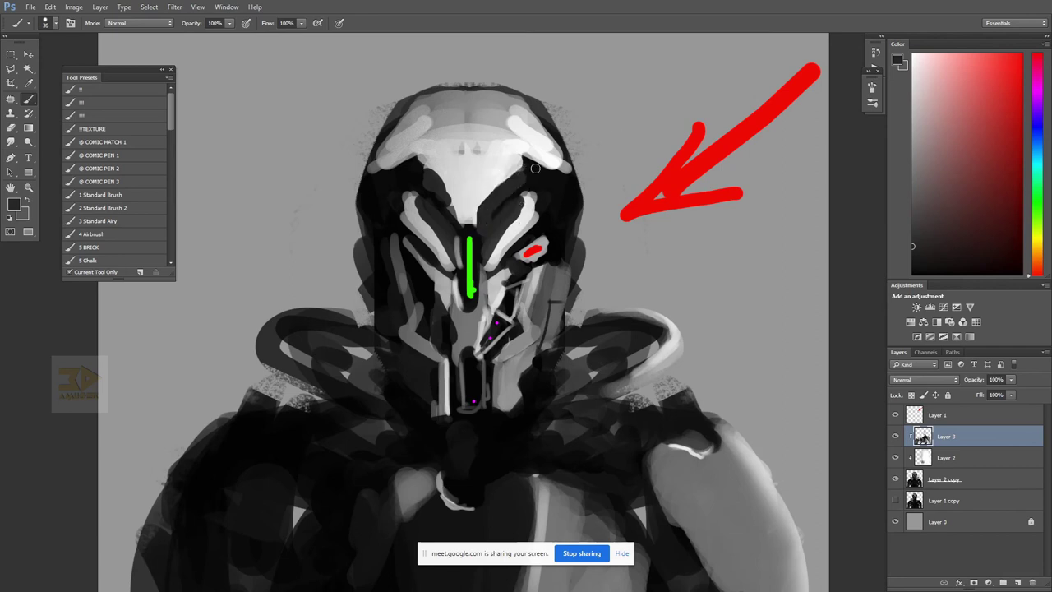
- Repaint the slanted bar between the green nose slit and the red eye in sampled light grey
alt+click(534, 205)
mouse_move(511, 192)
mouse_down()
mouse_move(480, 227)
mouse_move(501, 199)
mouse_move(505, 222)
mouse_move(487, 265)
mouse_up()
alt+click(500, 235)
alt+click(528, 210)
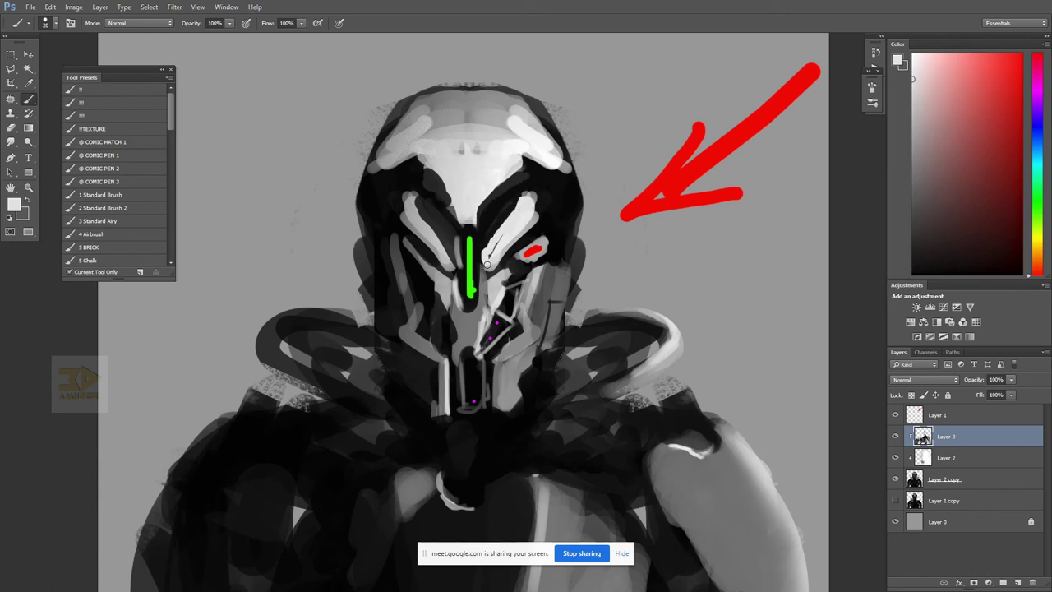
- Paint a small light-grey edge across the lower tip of the white forehead plate, just above the green slit
key(z)
alt+click(571, 248)
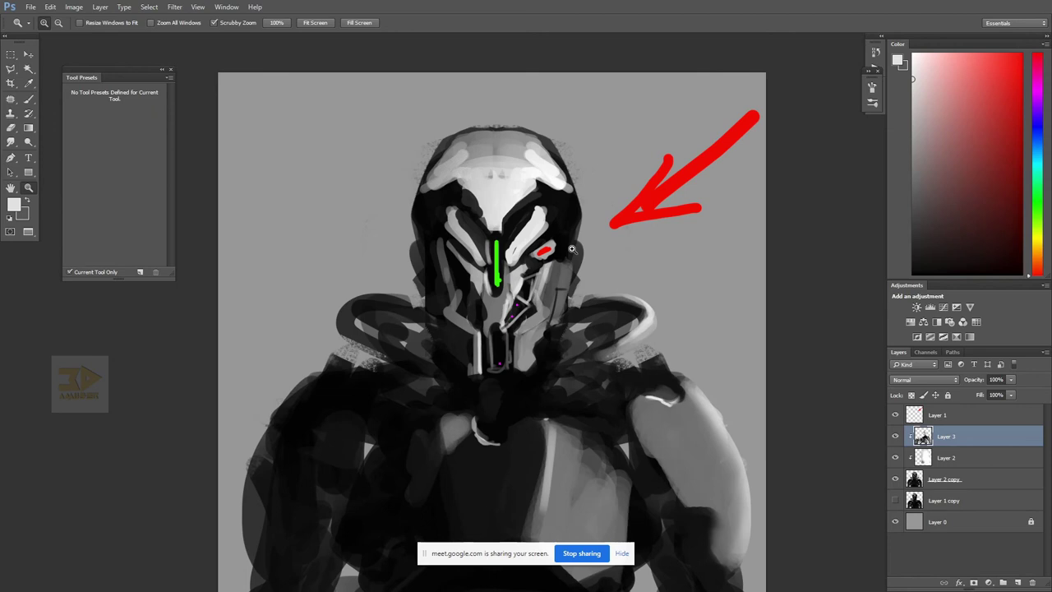
click(496, 258)
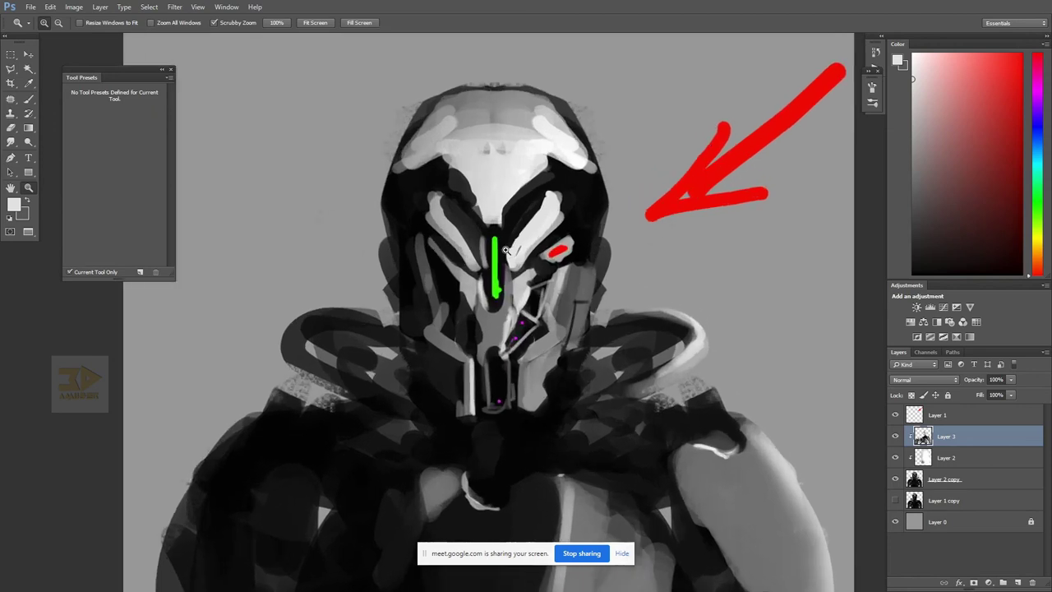
key(b)
key(x)
alt+click(499, 202)
mouse_move(501, 214)
mouse_down()
mouse_move(505, 225)
mouse_move(497, 222)
mouse_up()
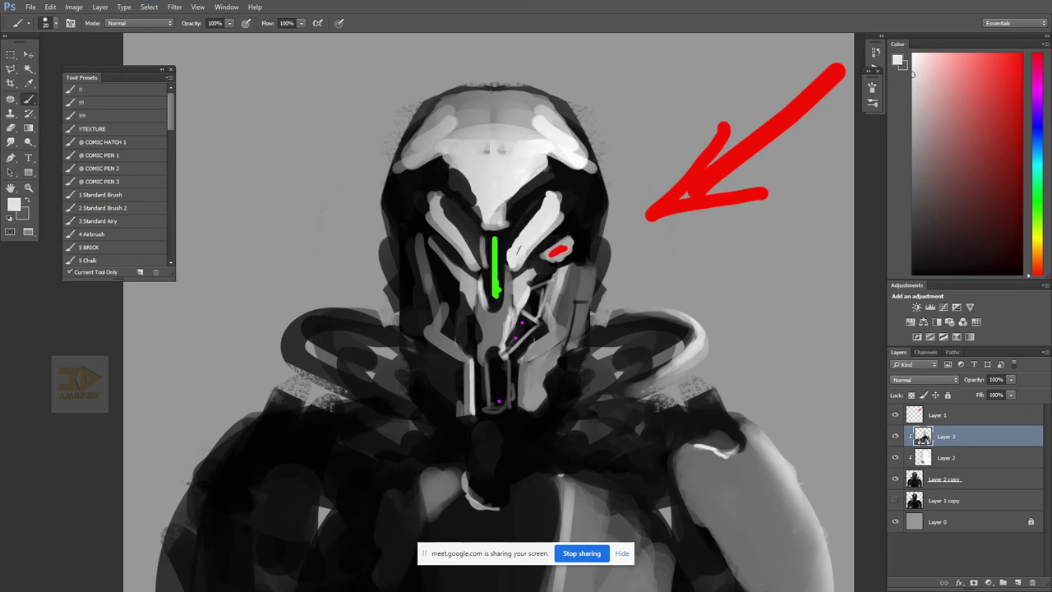
- Add a new layer clipped above Layer 3 and sample the red of the eye as the painting colour
alt+click(560, 252)
click(1017, 583)
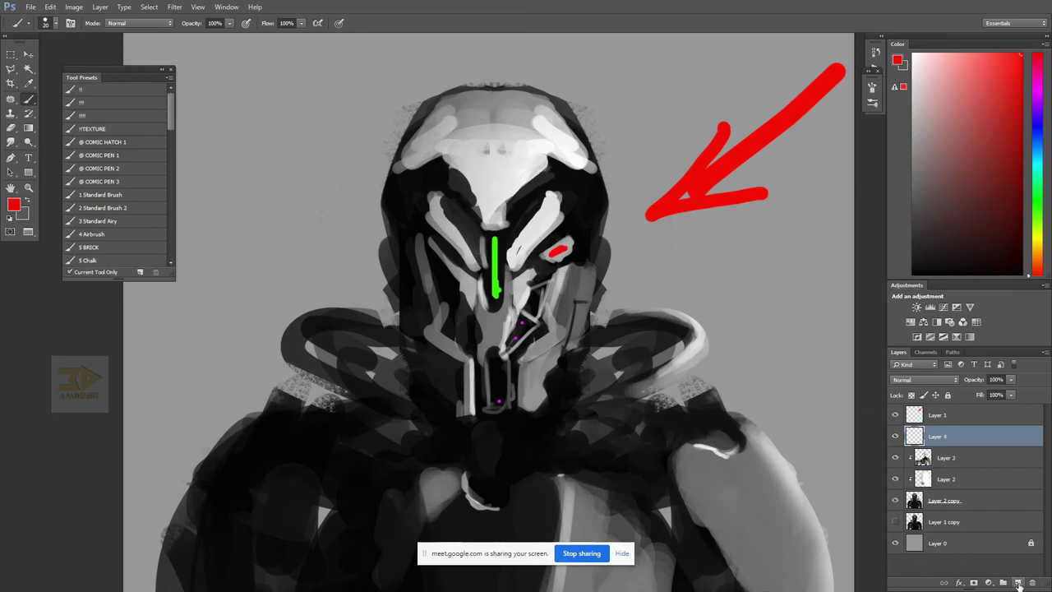
alt+click(963, 444)
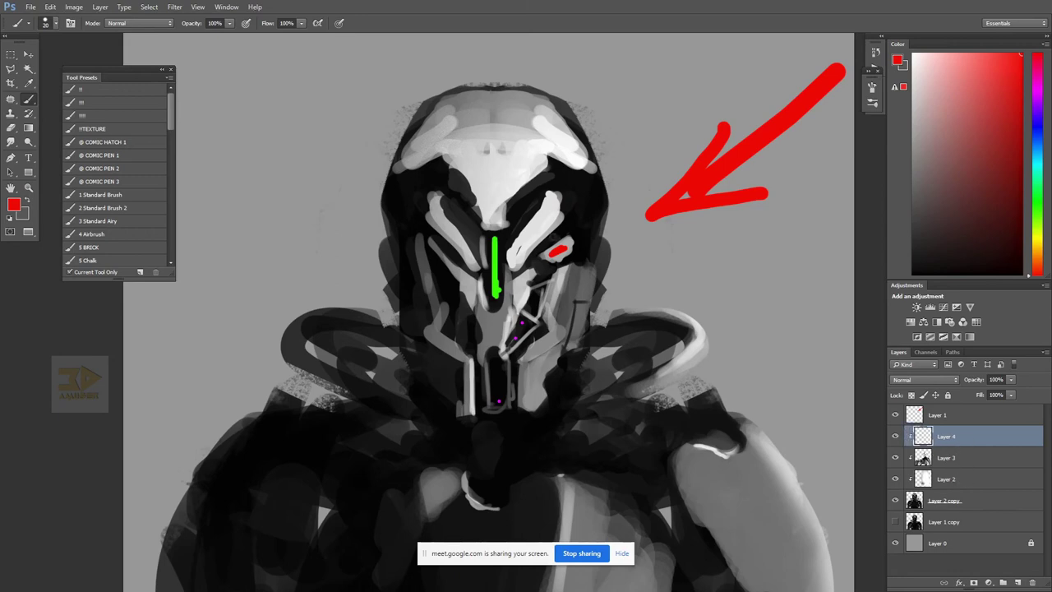
alt+click(549, 256)
alt+click(571, 254)
alt+click(560, 249)
- Paint a soft red glow over the eye with the 4 Airbrush preset at a reduced brush size
click(111, 23)
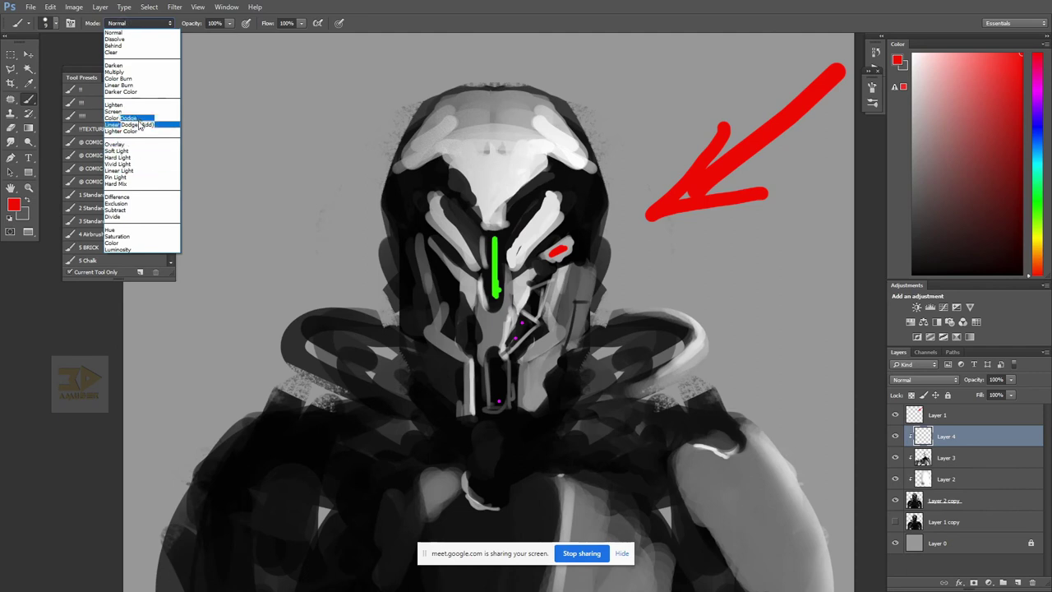
click(138, 120)
click(105, 208)
click(123, 223)
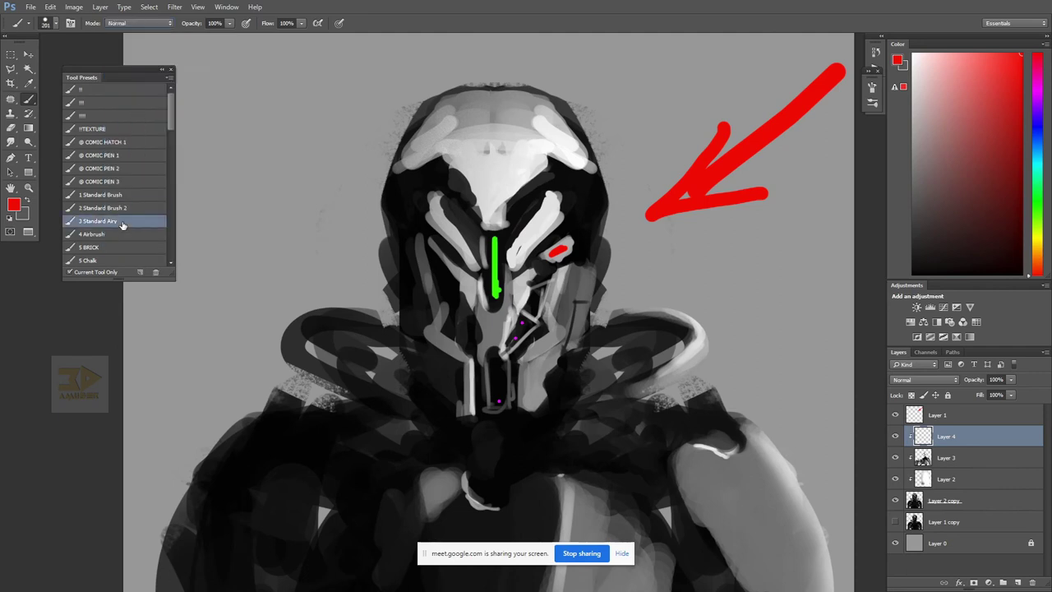
click(106, 236)
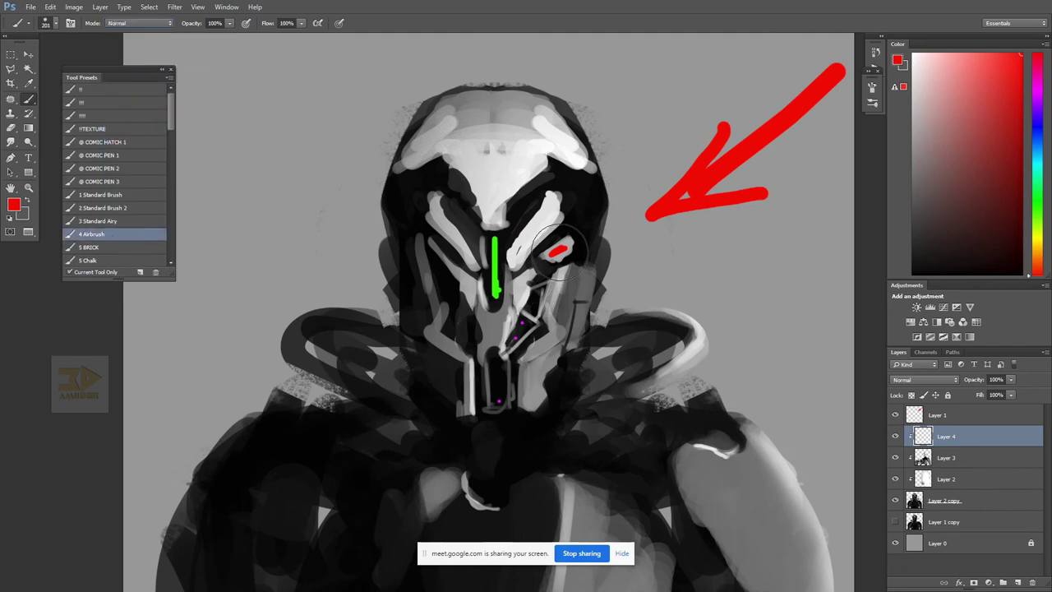
click(560, 252)
key(bracketleft)
key(bracketleft)
key(bracketleft)
key(bracketleft)
key(bracketleft)
key(bracketleft)
drag(545, 258, 572, 242)
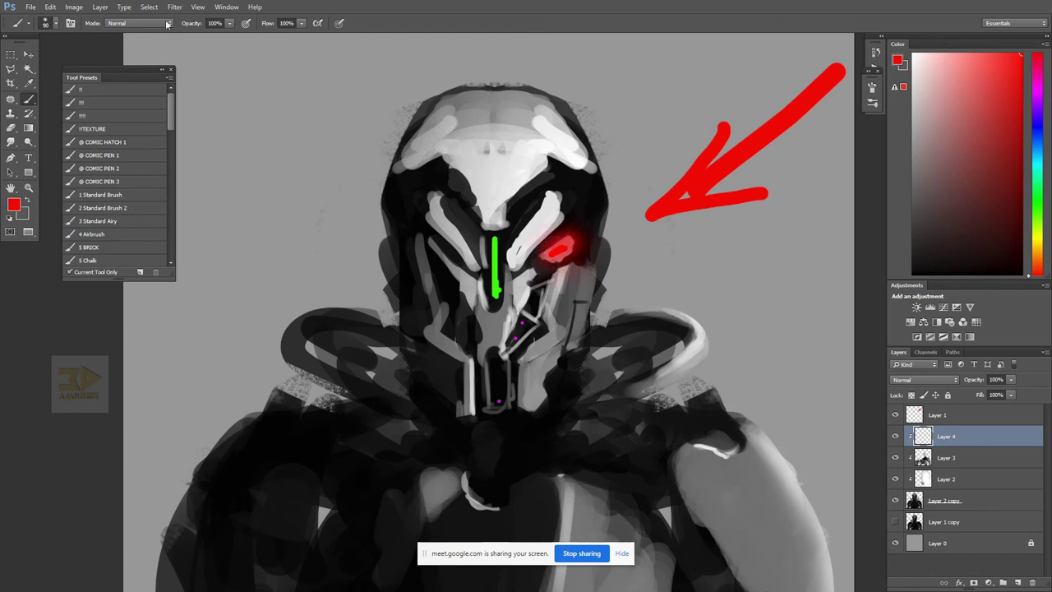
- Set the brush mode to Linear Dodge (Add), try a wider red glow from eye to nose, and undo those strokes
click(142, 23)
click(139, 129)
mouse_move(562, 250)
mouse_down()
mouse_move(560, 261)
mouse_move(544, 254)
mouse_move(581, 233)
mouse_move(469, 291)
mouse_up()
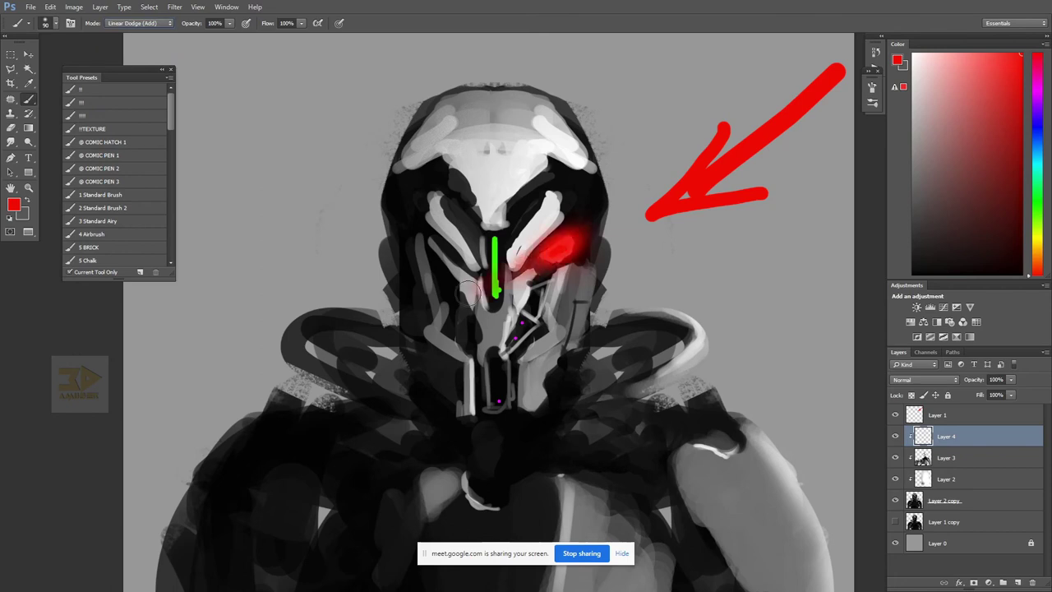
key(ctrl+alt+z)
key(ctrl+alt+z)
key(ctrl+alt+z)
key(ctrl+alt+z)
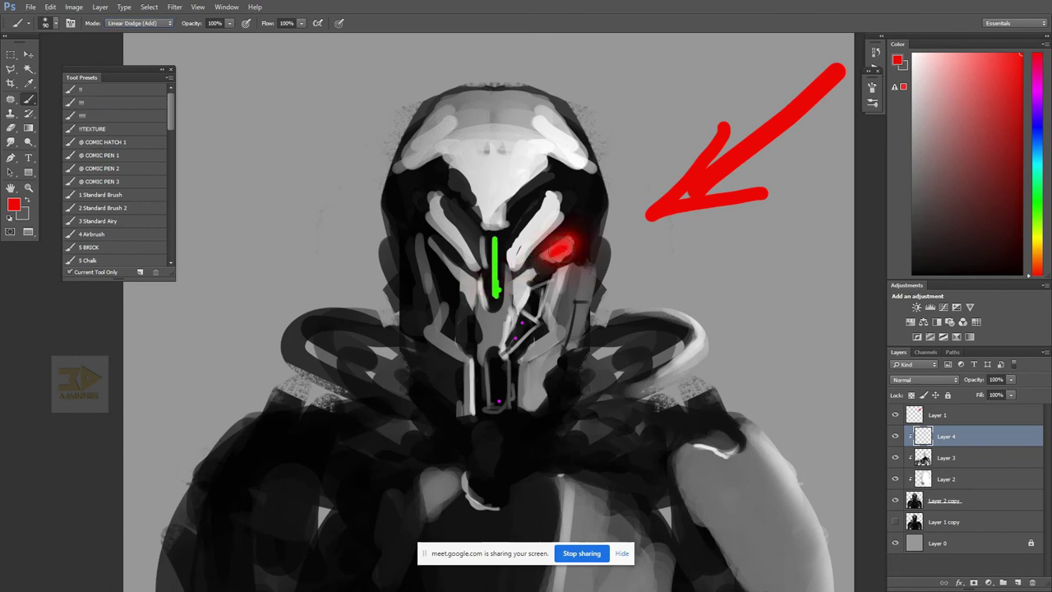
- Sample the green of the nose slit and paint a soft green glow along it, undoing and redoing the first attempt
alt+click(494, 255)
drag(497, 245, 494, 287)
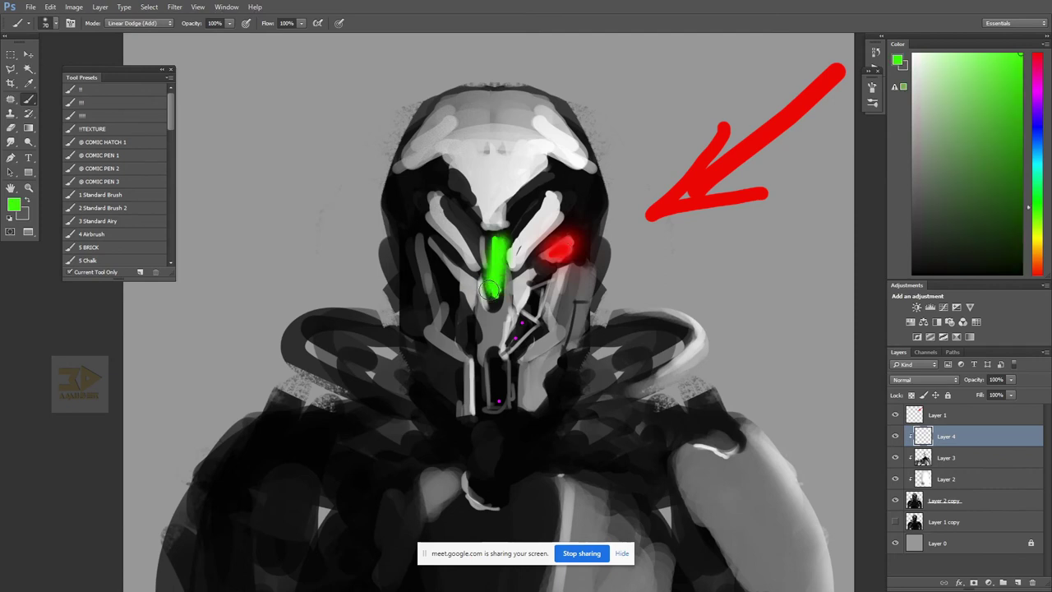
key(ctrl+alt+z)
drag(497, 245, 496, 275)
- Paint a bright core down the green nose slit using a paler green and a brush size of 30
key(bracketleft)
key(bracketleft)
key(bracketleft)
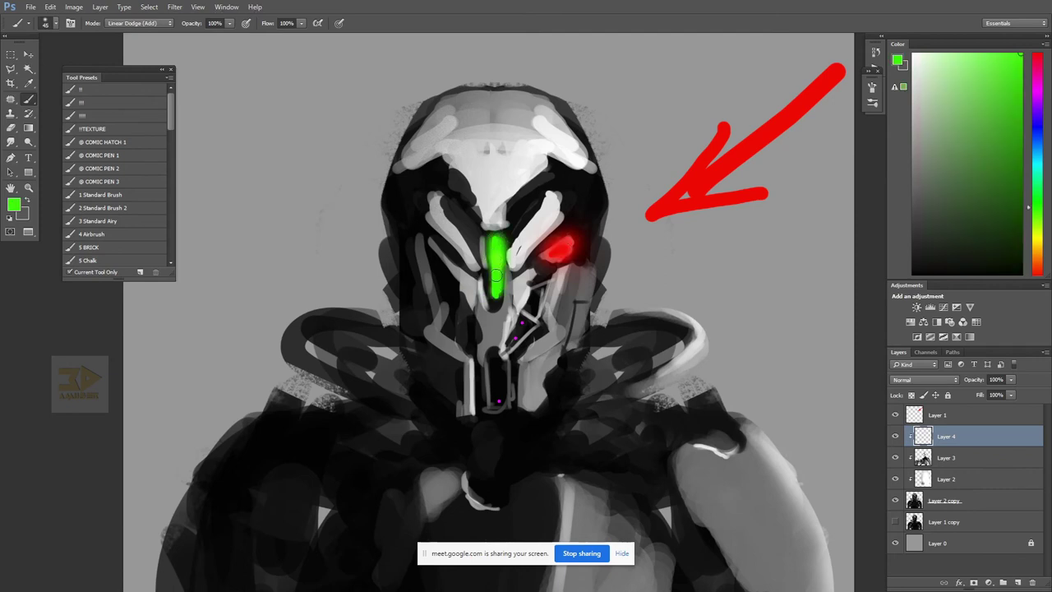
drag(963, 69, 962, 53)
key(bracketleft)
key(bracketleft)
drag(494, 243, 495, 287)
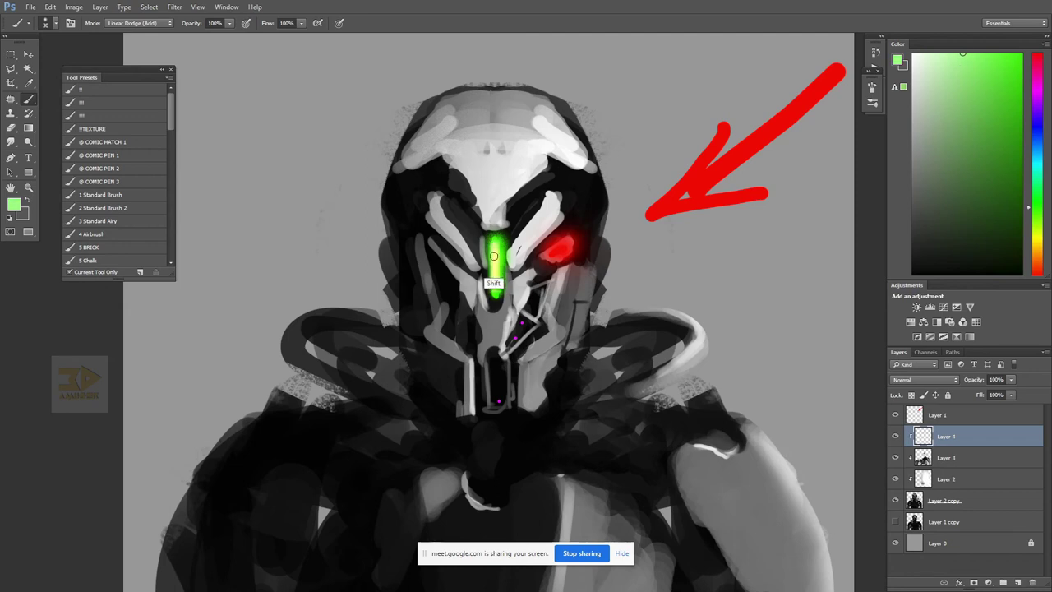
- Paint a pale pink core inside the glowing red eye
alt+click(565, 247)
drag(934, 119, 942, 47)
mouse_move(565, 246)
mouse_down()
mouse_move(540, 282)
mouse_move(570, 247)
mouse_up()
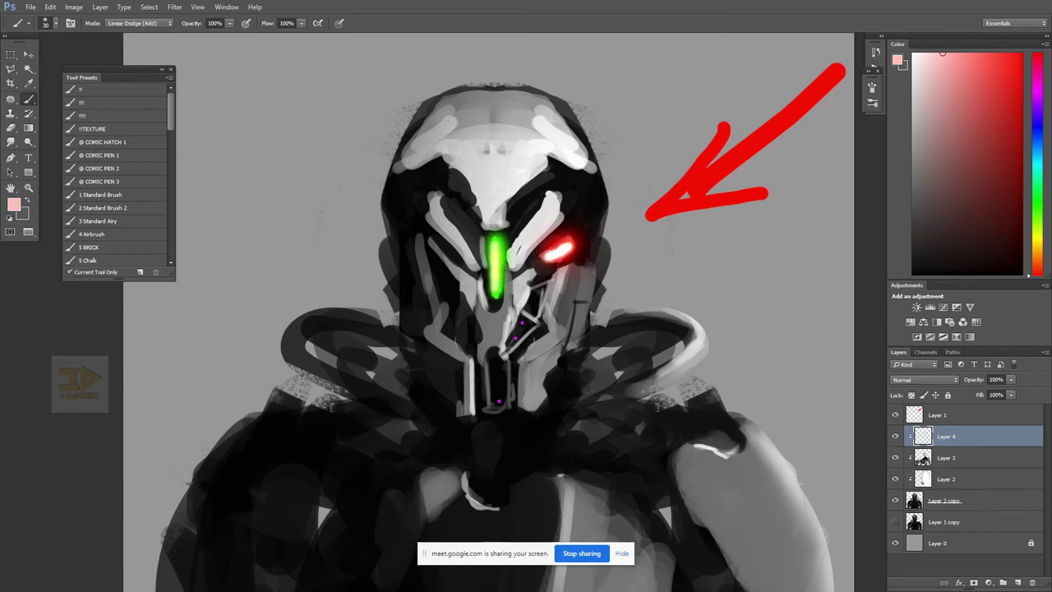
- Paint a soft glow in a lighter magenta over the two small cheek lights, undoing and redoing the first dab
alt+click(516, 337)
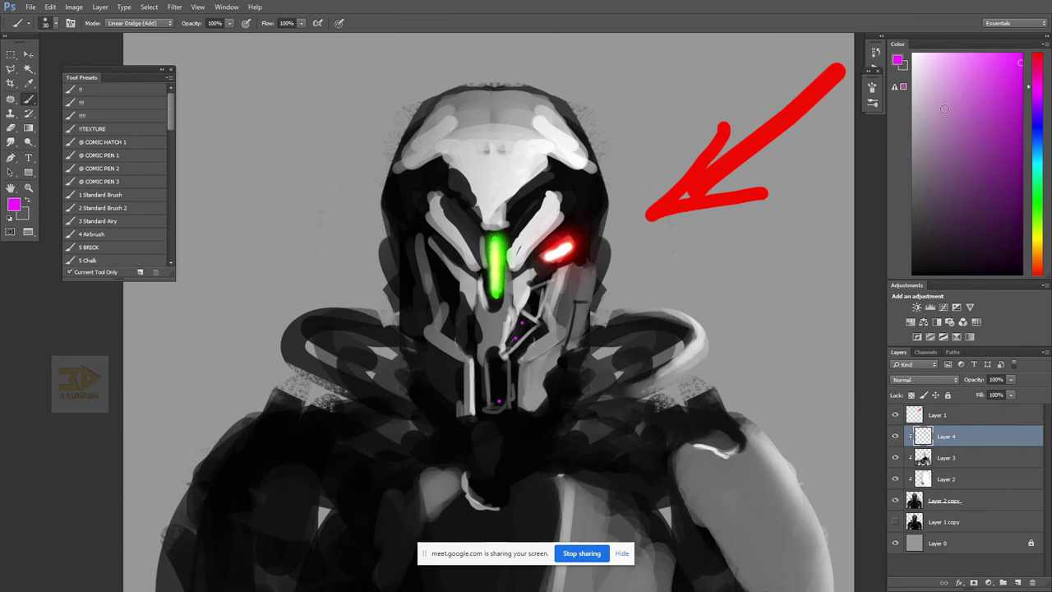
click(971, 51)
key(bracketright)
key(bracketright)
key(bracketright)
key(bracketright)
key(bracketright)
click(521, 322)
key(ctrl+z)
drag(523, 324, 517, 335)
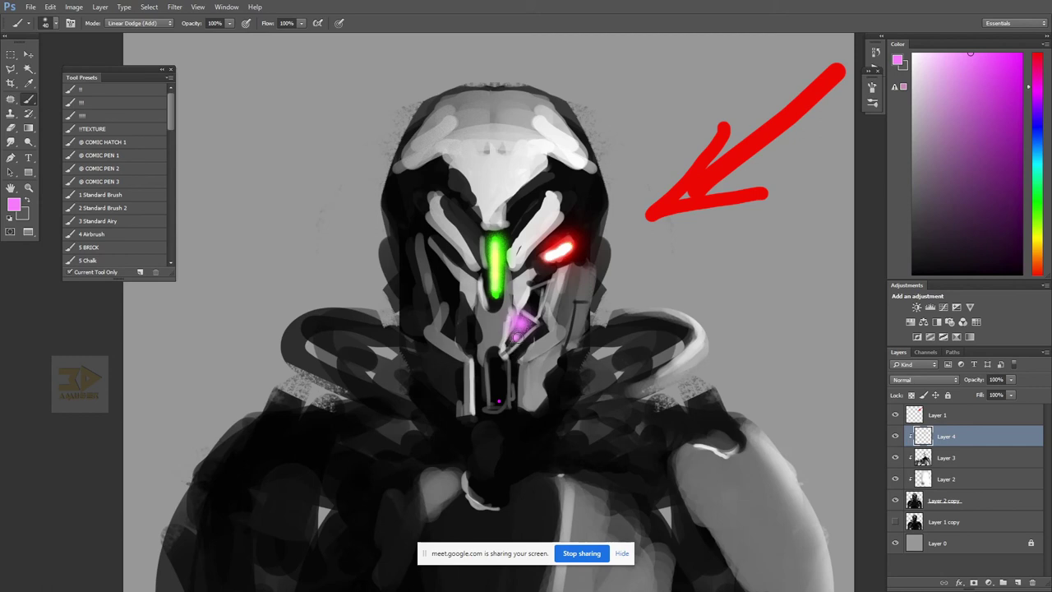
- Add white cores to the magenta cheek lights with a brush size of 10
drag(958, 88, 907, 8)
key(bracketleft)
key(bracketleft)
- Switch the brush mode to Color Dodge and brighten the small magenta dot on the chin with white
click(126, 10)
click(98, 36)
click(120, 24)
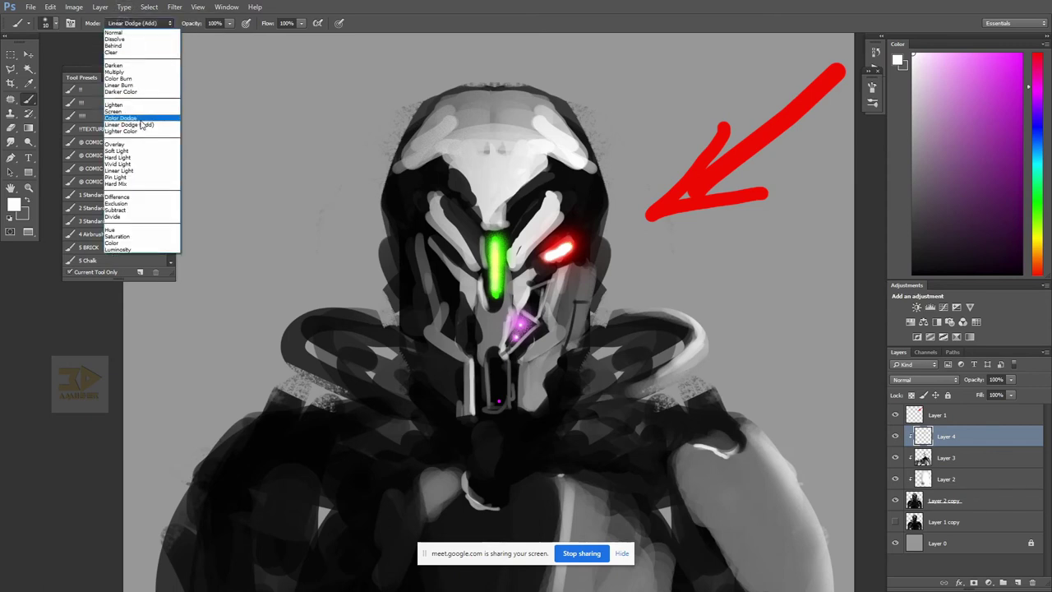
click(123, 118)
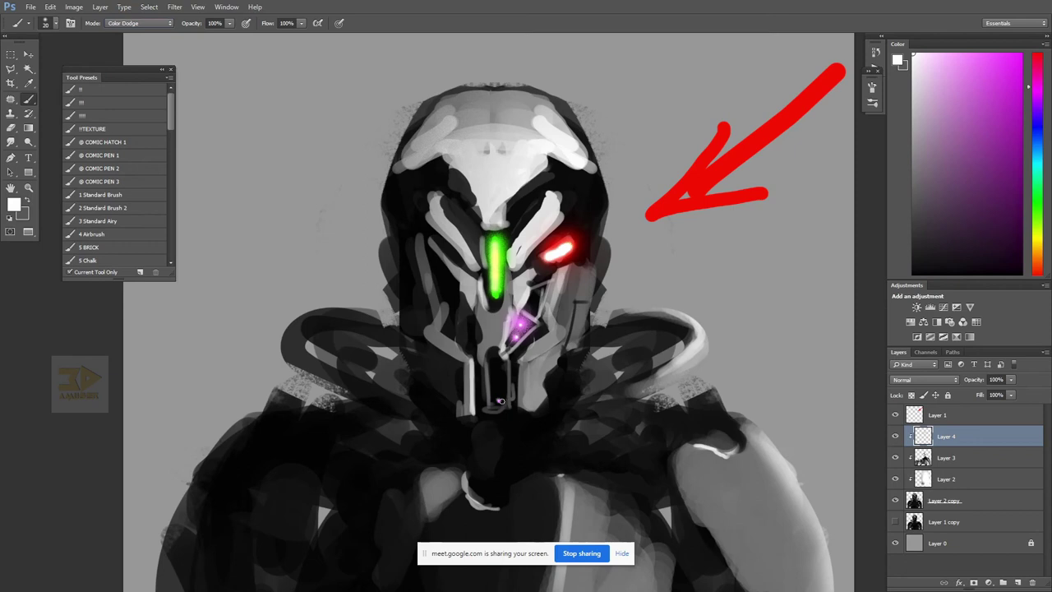
- Examine the glowing accents with the whole character in view and return to the mask
key(z)
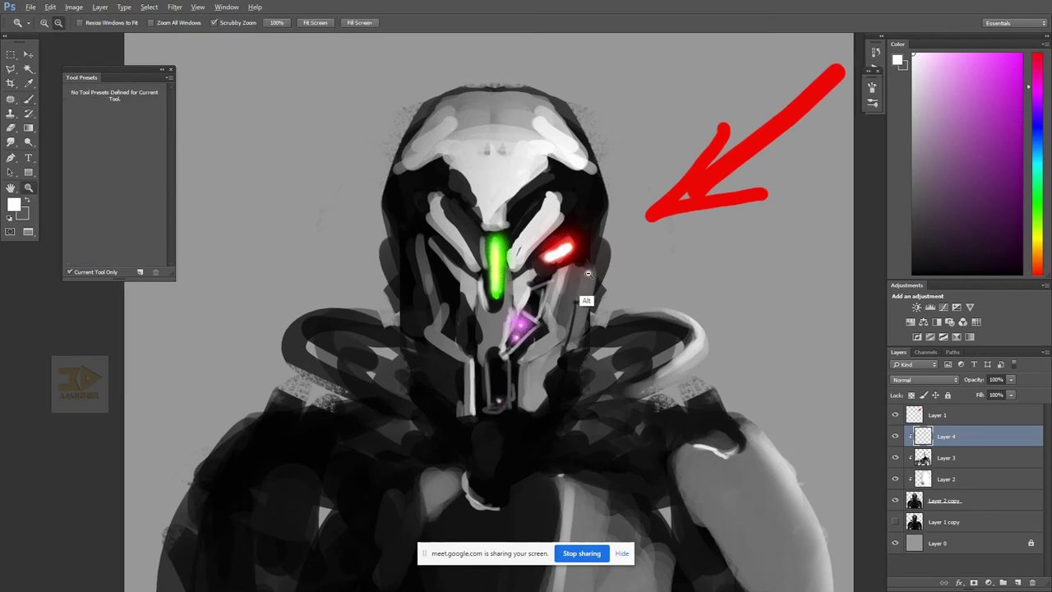
alt+click(586, 281)
alt+click(590, 281)
alt+click(603, 281)
alt+click(613, 283)
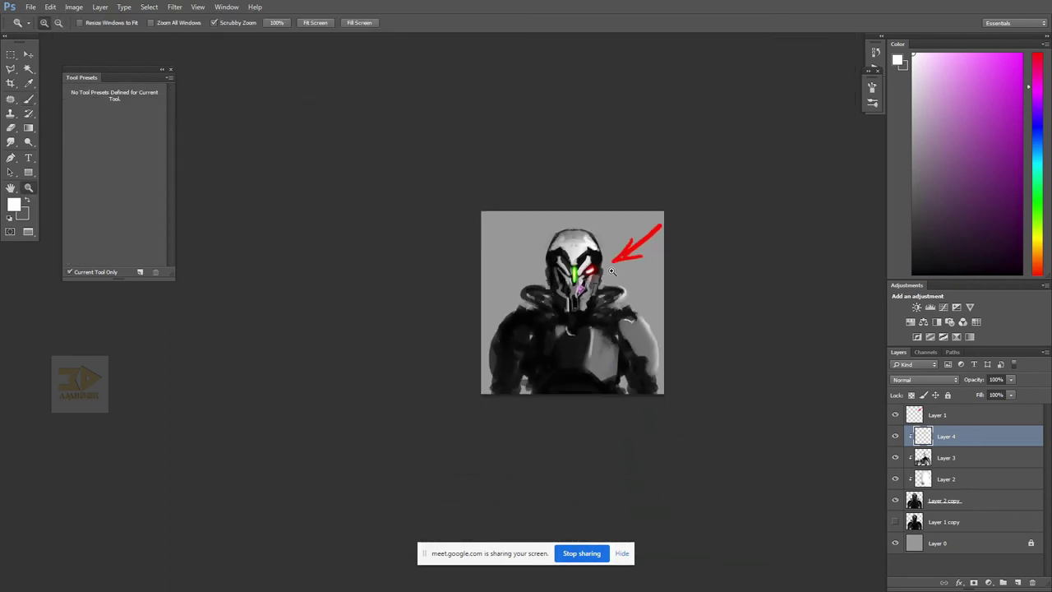
click(623, 257)
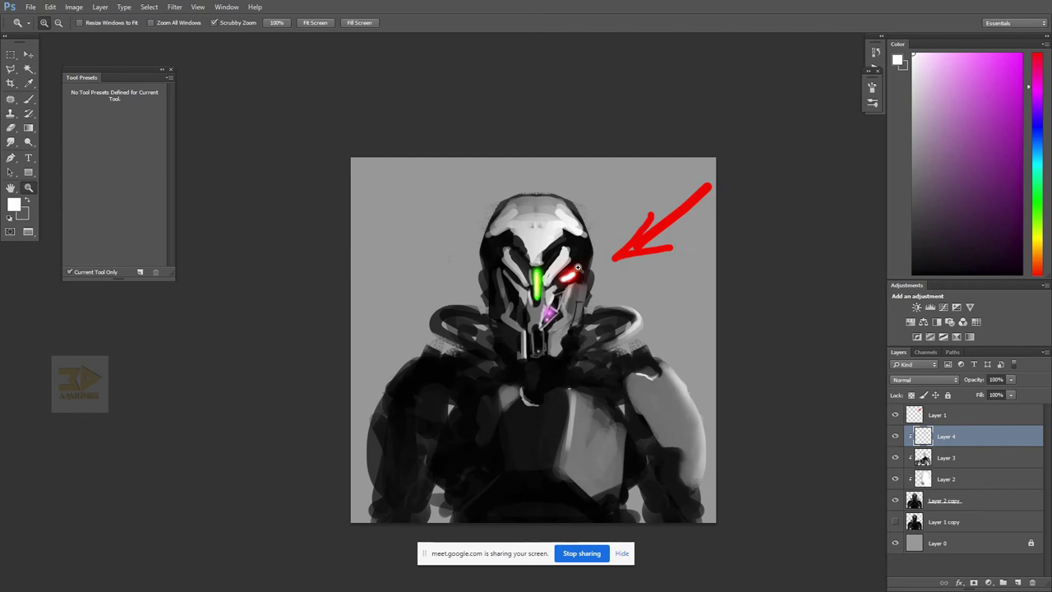
click(562, 282)
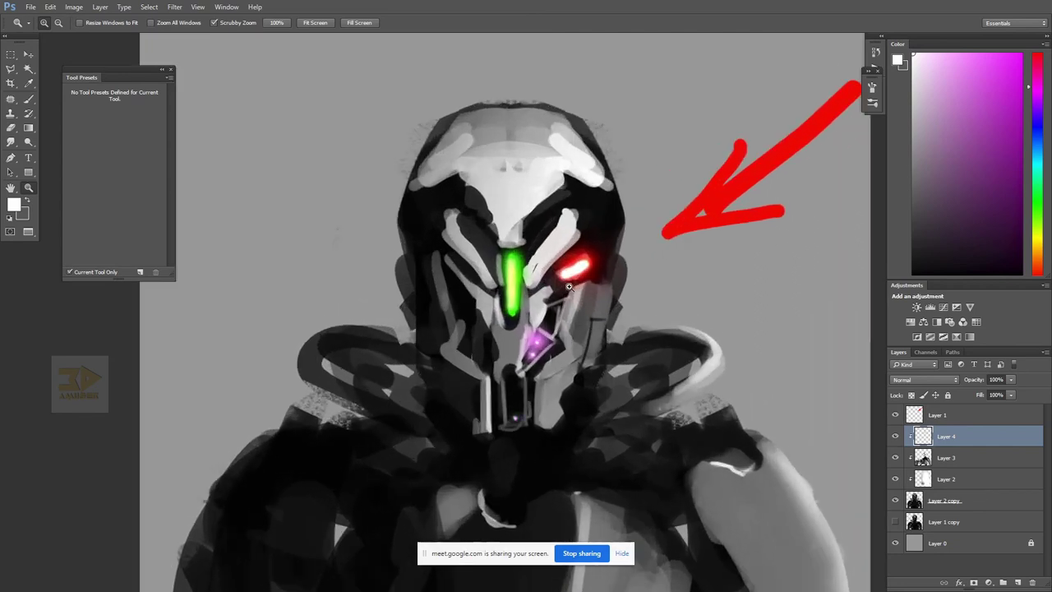
- On Layer 3, paint reflected red light onto the cheek panel below the eye using a colour sampled from the glow
click(954, 465)
key(b)
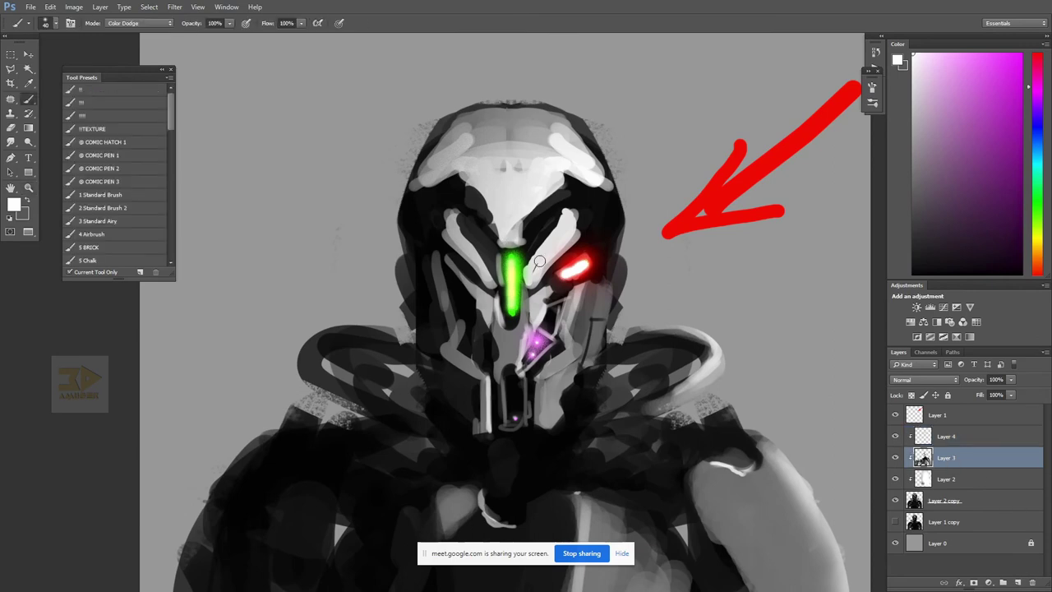
alt+click(581, 268)
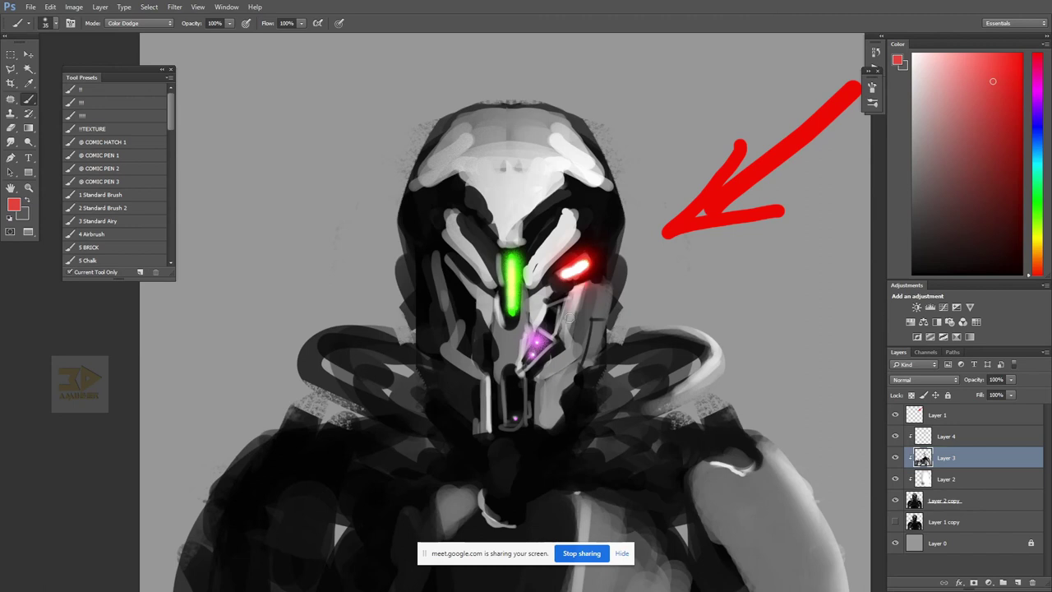
- Brighten the frame edges around the magenta cheek opening and the chin slot with colours sampled from the lights
alt+click(545, 340)
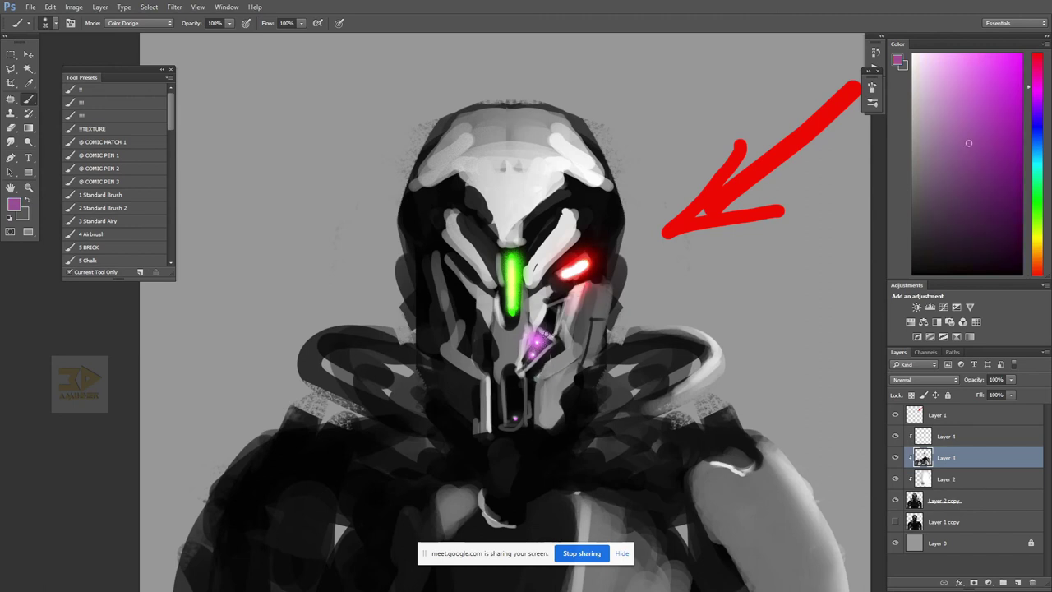
alt+click(538, 341)
drag(554, 341, 533, 365)
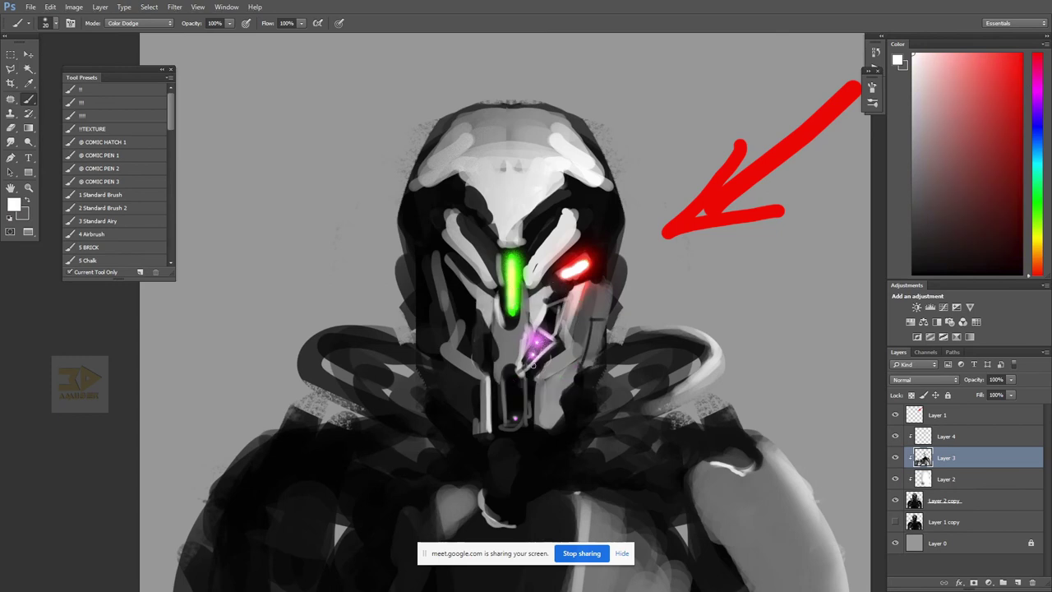
alt+click(518, 416)
key(bracketleft)
mouse_move(527, 389)
mouse_down()
mouse_move(525, 423)
mouse_move(541, 428)
mouse_up()
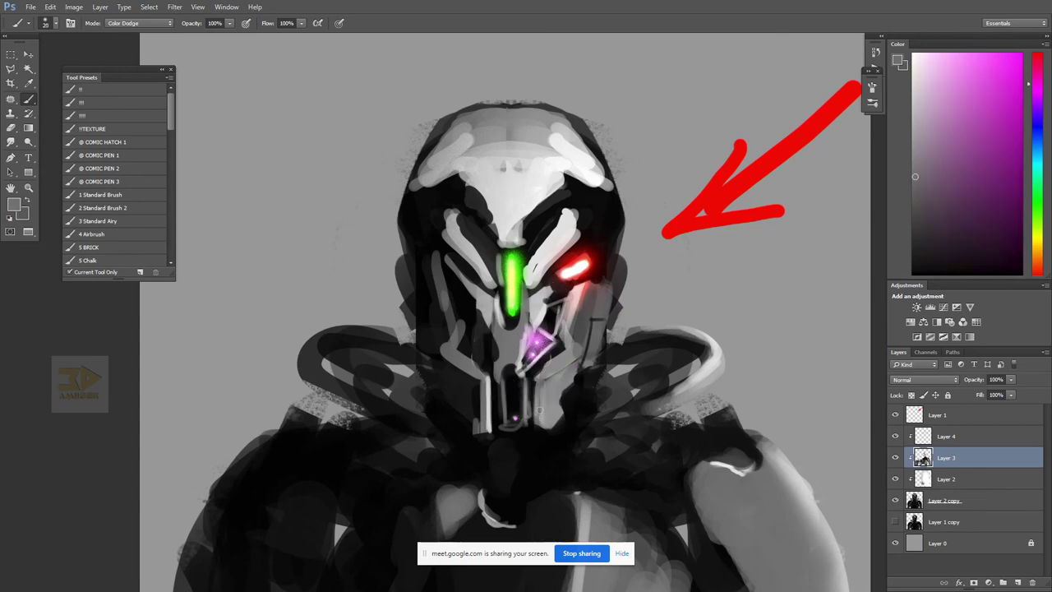
- Paint reflected pink light down the vertical bar beside the chin slot using the sampled magenta
alt+click(544, 339)
alt+click(536, 336)
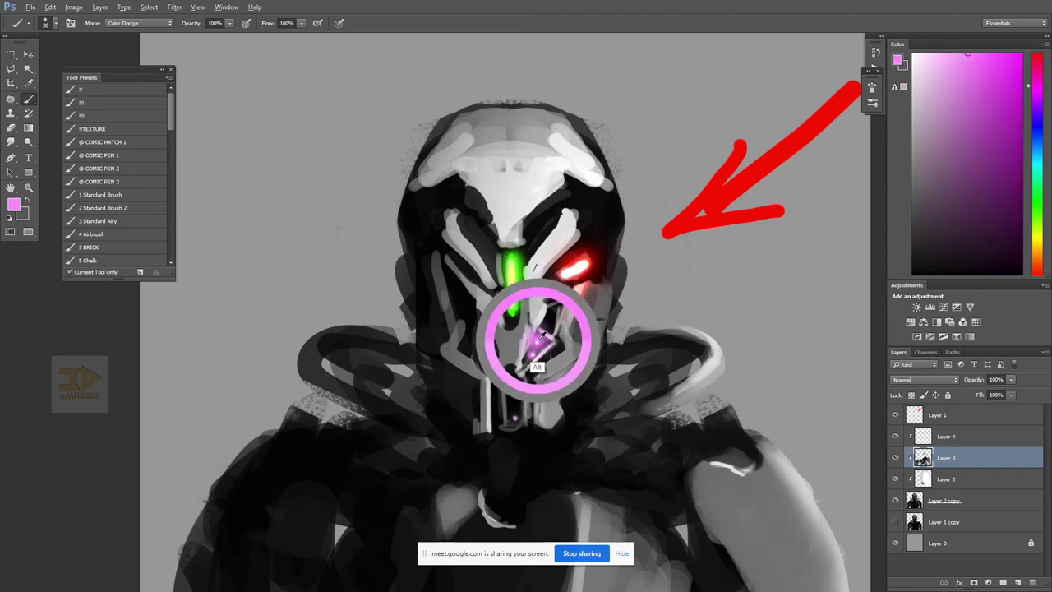
drag(539, 373, 539, 425)
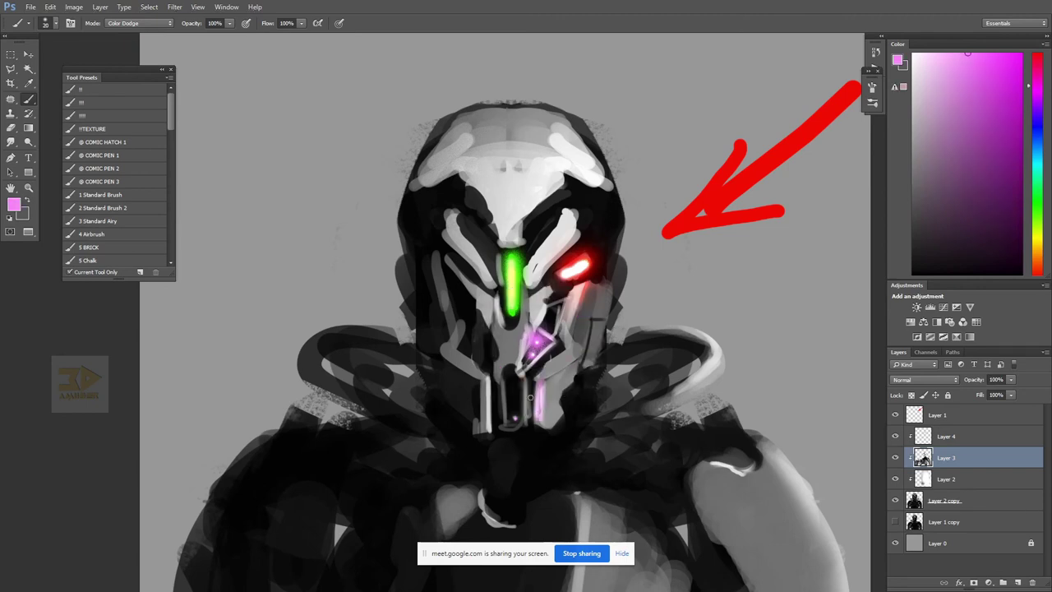
- Sample the pale green and paint reflected green light on the mask surfaces around the nose slit
alt+click(512, 281)
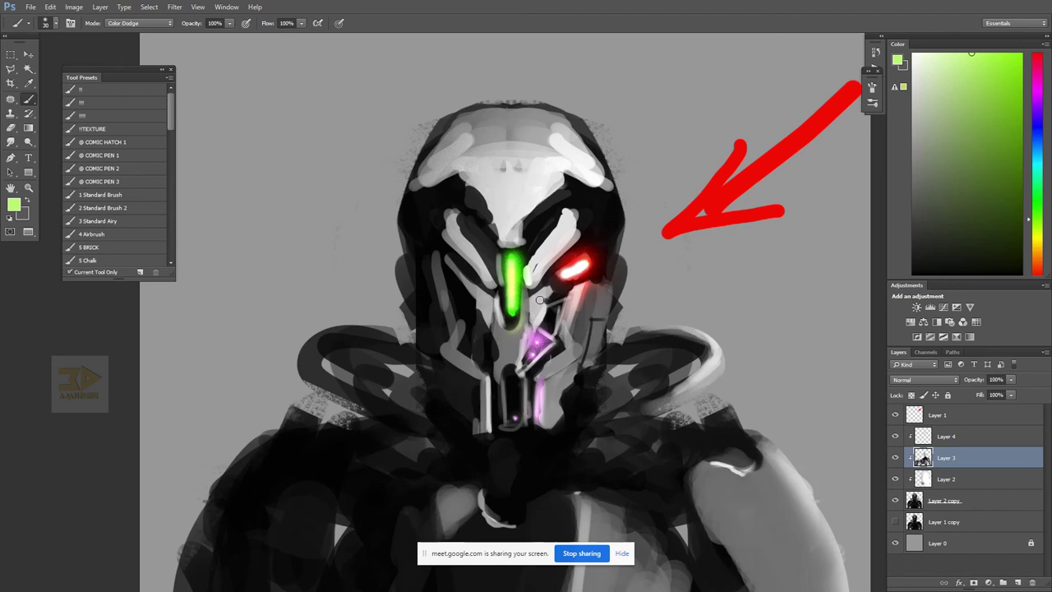
drag(526, 323, 536, 316)
key(bracketright)
mouse_move(502, 243)
mouse_down()
mouse_move(552, 238)
mouse_move(528, 283)
mouse_up()
key(bracketright)
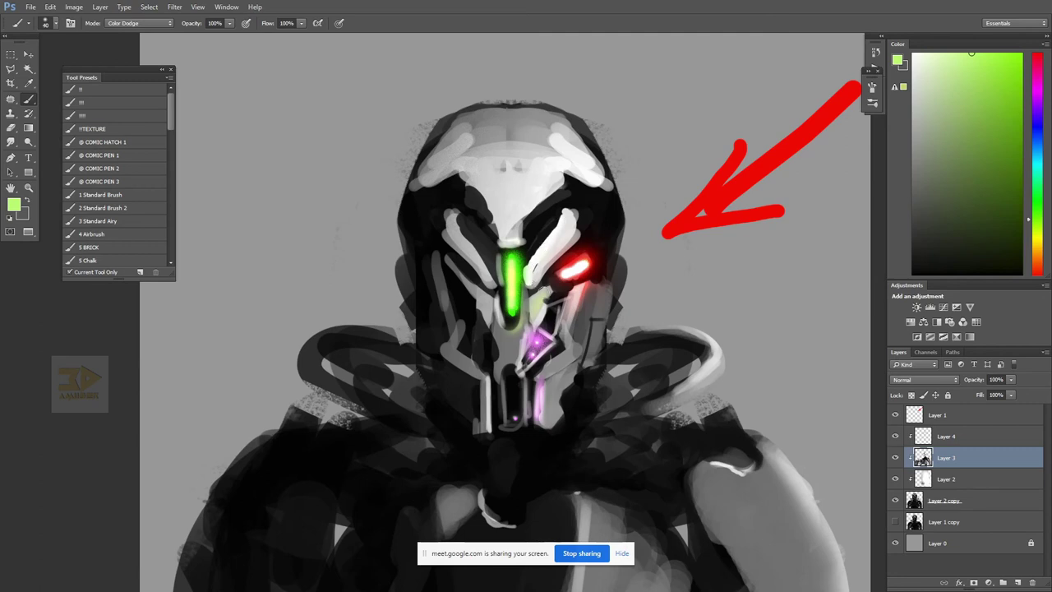
- Extend the sampled pale green reflection onto the cheek panel below the red eye and sample pale pink beside the magenta opening
alt+click(534, 339)
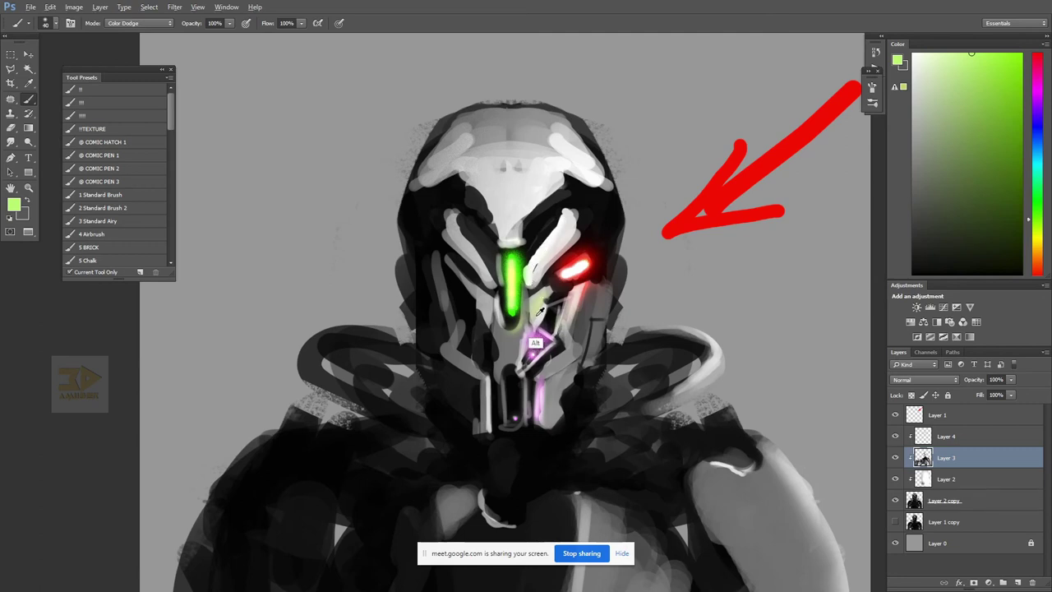
alt+click(526, 337)
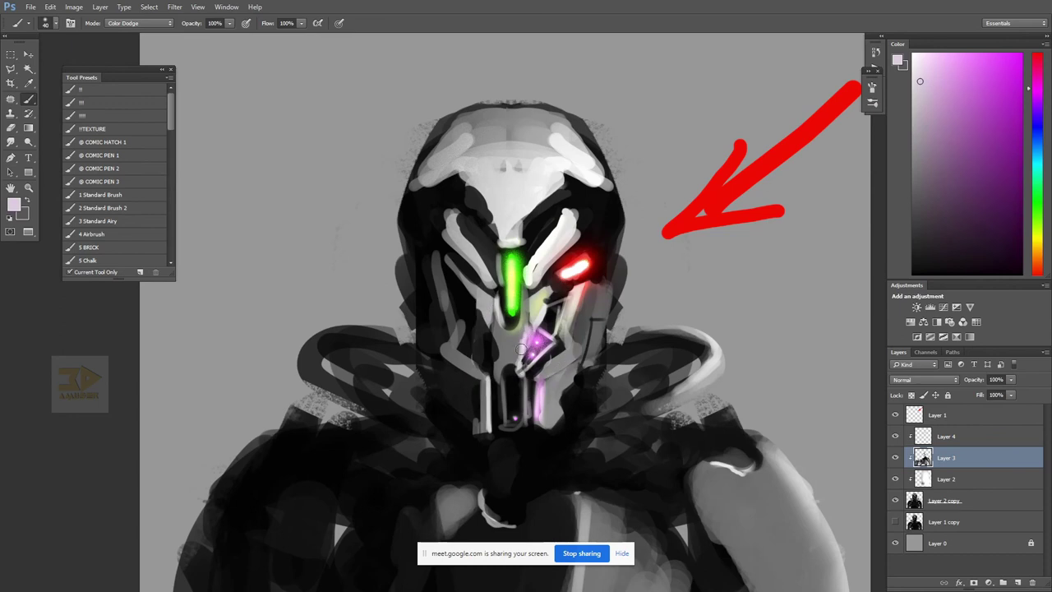
- Examine how the glowing lights and their reflections on the mask read against the whole figure
key(z)
alt+click(567, 337)
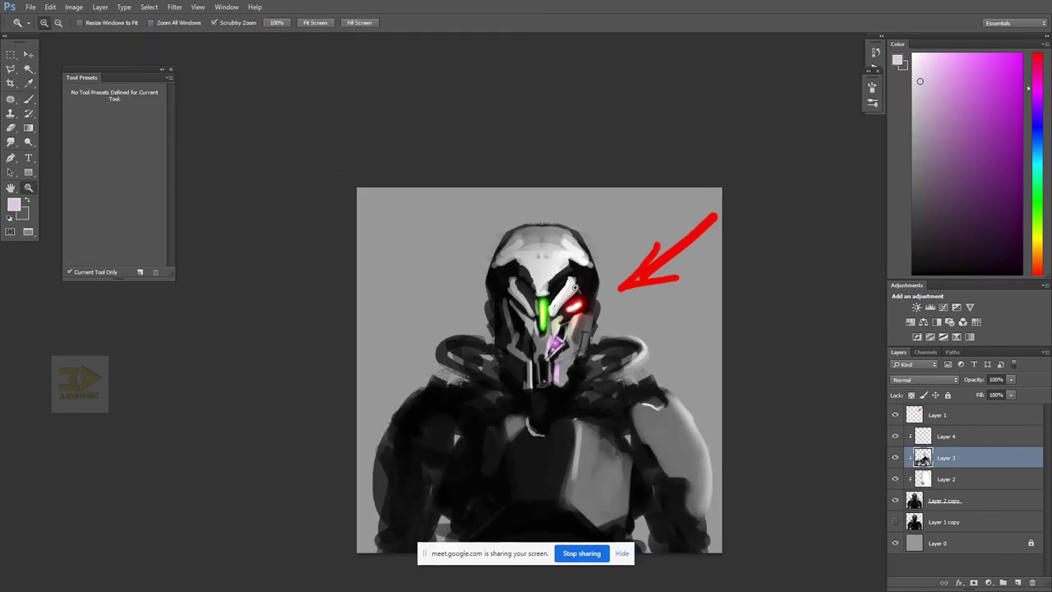
alt+click(569, 248)
alt+click(569, 248)
click(590, 298)
click(587, 301)
key(b)
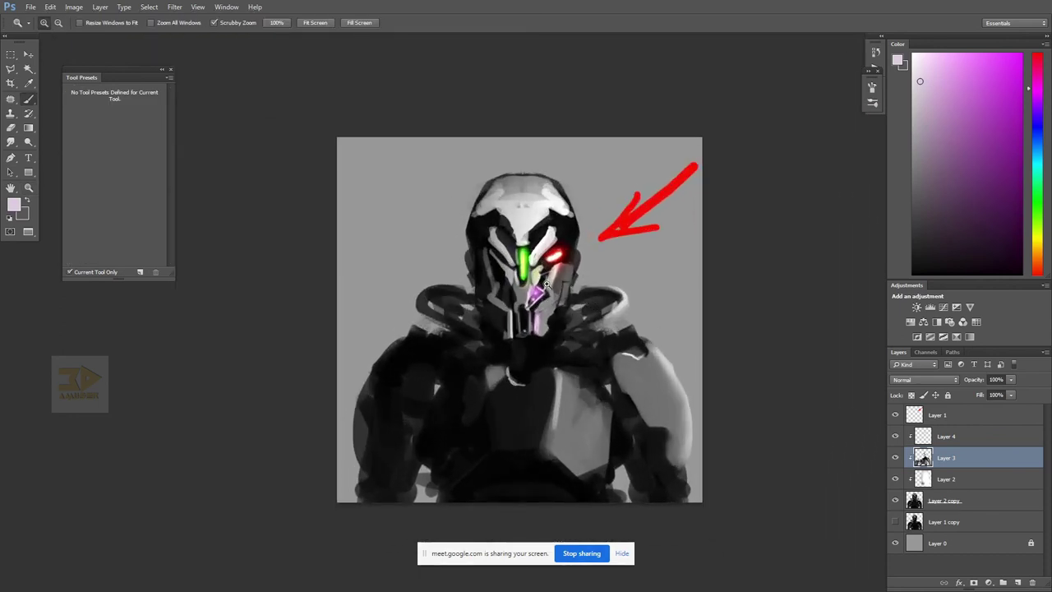
key(z)
alt+click(575, 315)
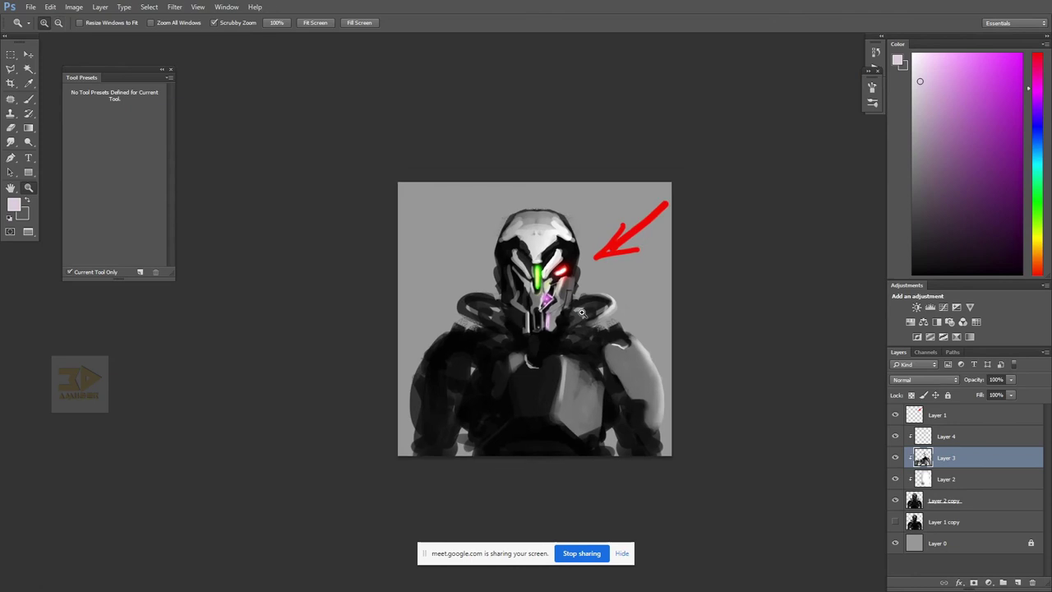
key(b)
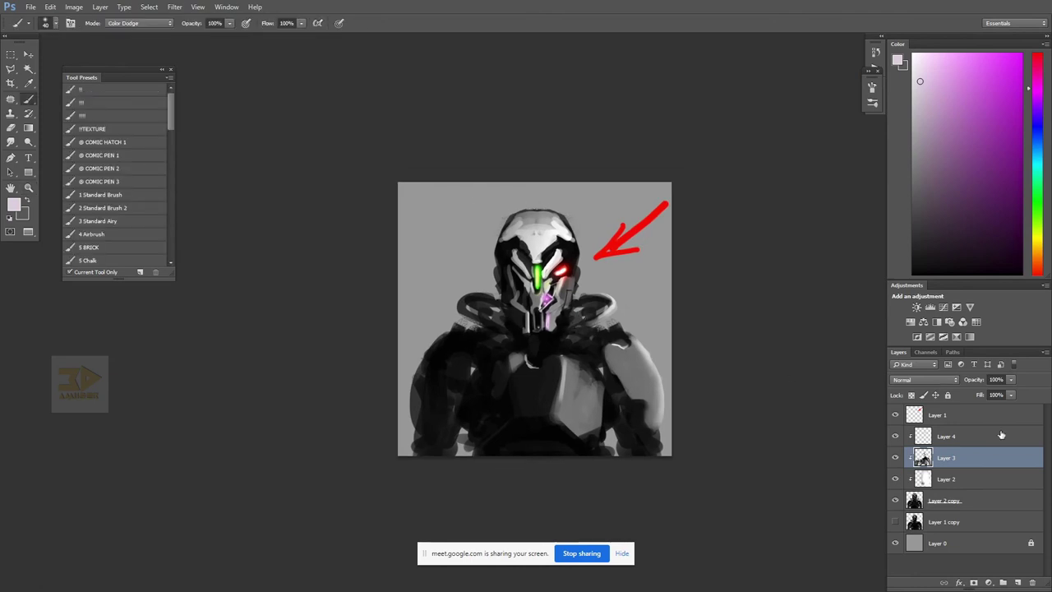
key(z)
click(485, 306)
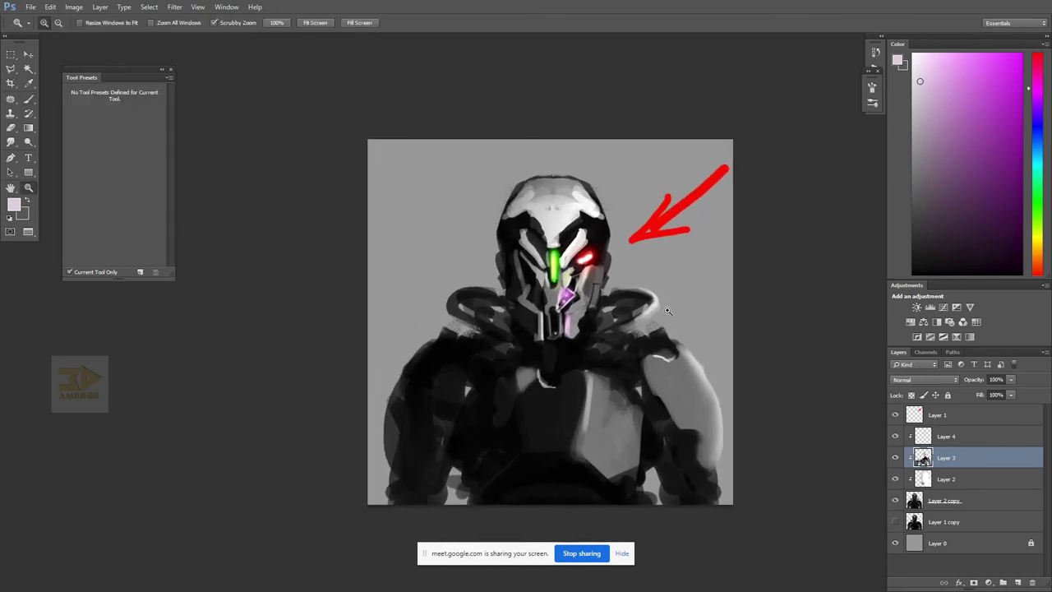
- Add a new layer above Layer 4, clip it to the figure and set its blend mode to Multiply
click(977, 438)
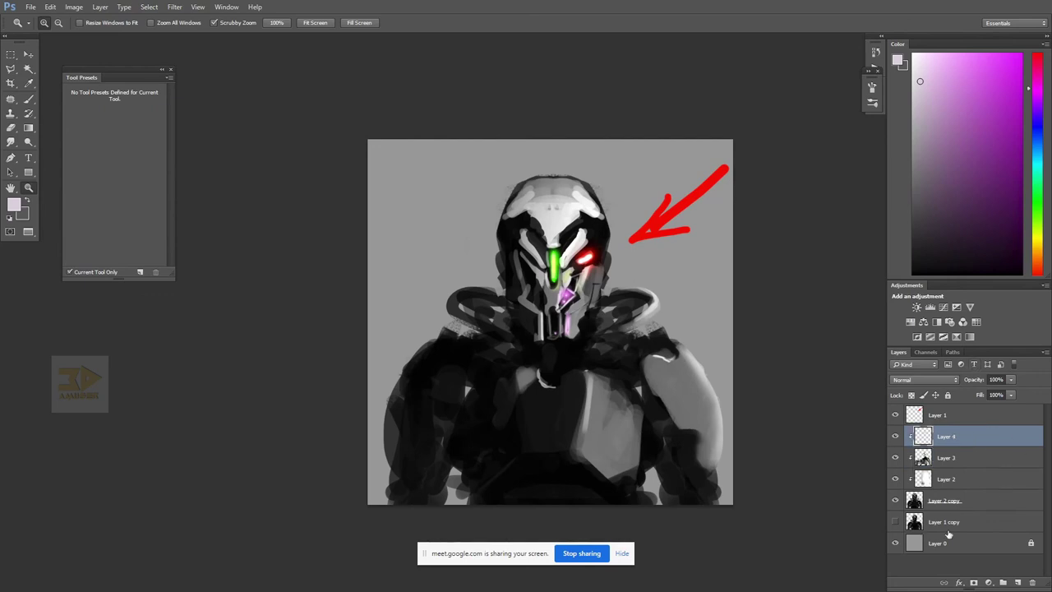
click(1018, 582)
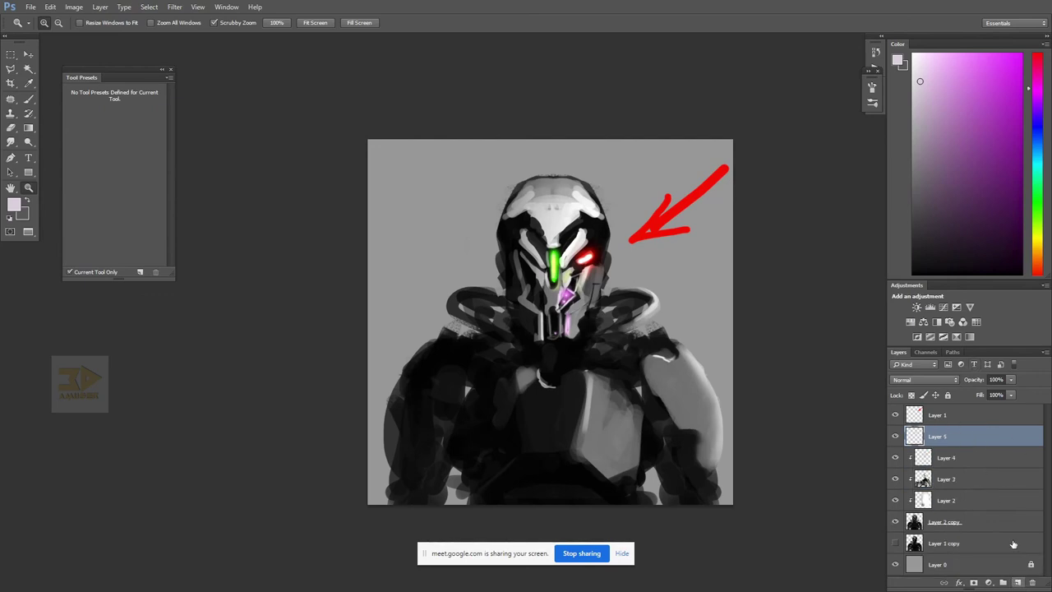
key(b)
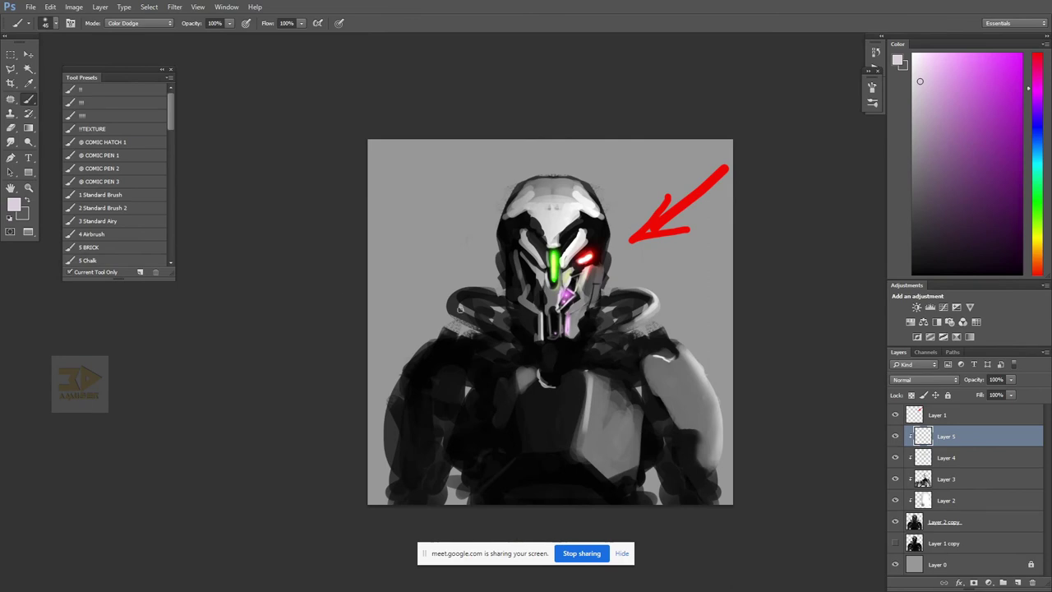
key(bracketright)
key(bracketright)
key(bracketright)
key(bracketright)
key(bracketright)
key(bracketright)
click(921, 381)
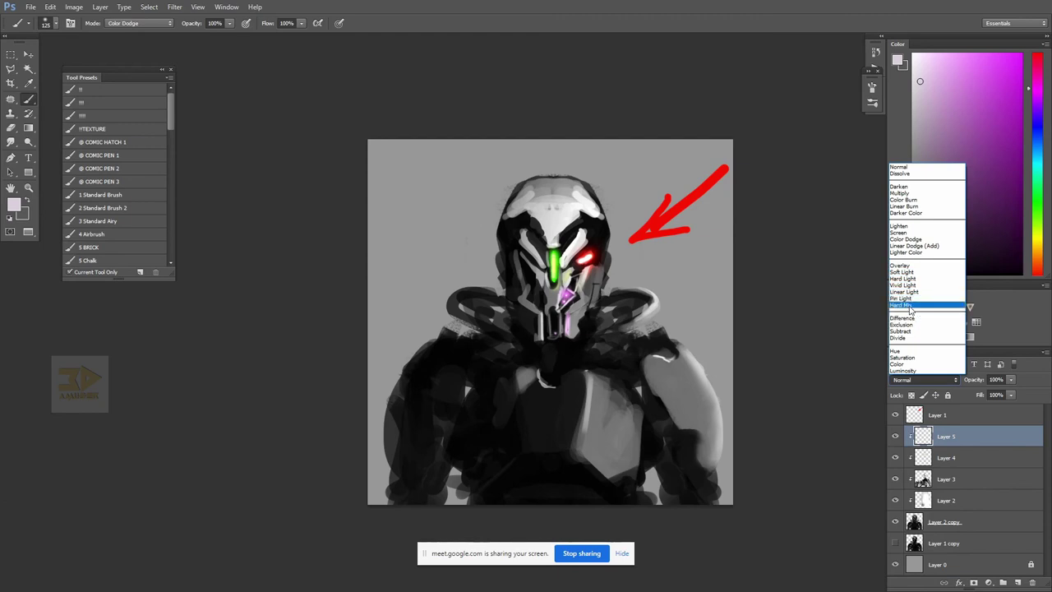
click(900, 193)
- Shade the side of the mask and forehead facing away from the red arrow in black, enlarging the brush up to 500
key(x)
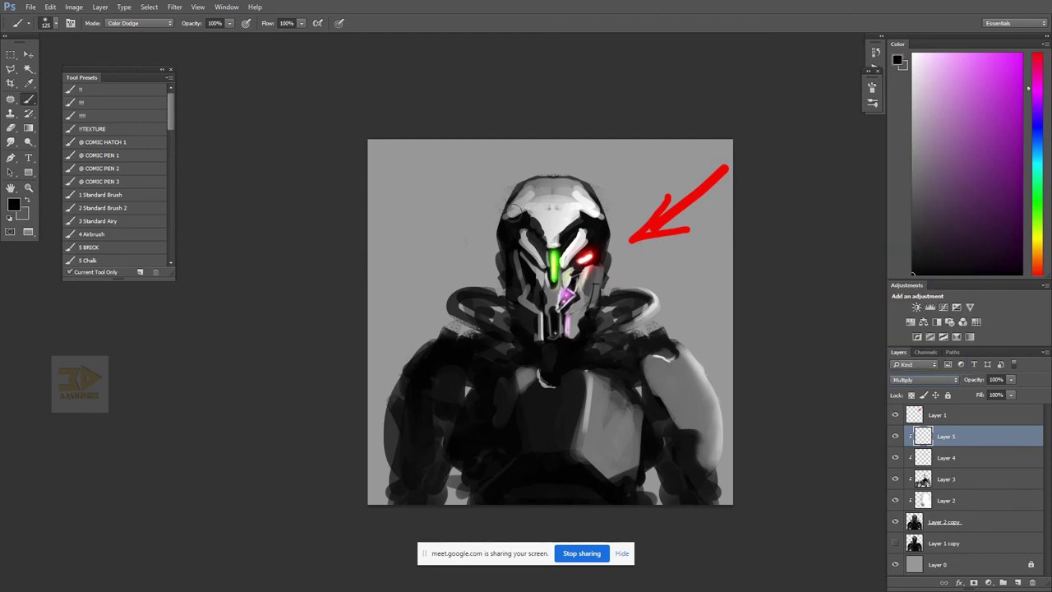
key(bracketright)
key(bracketright)
key(bracketright)
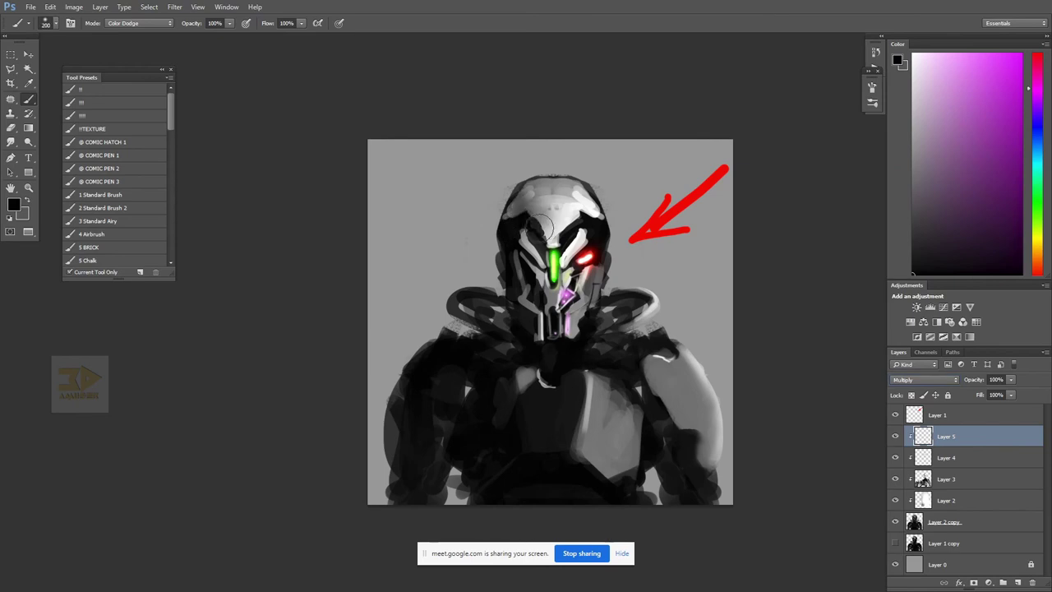
key(bracketright)
key(bracketright)
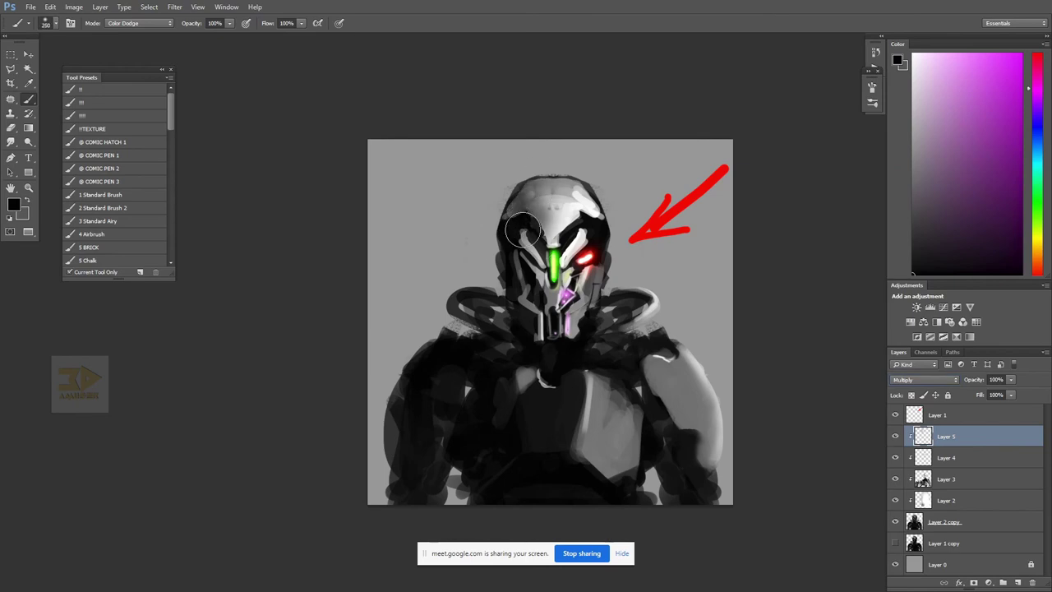
drag(532, 267, 539, 339)
key(bracketleft)
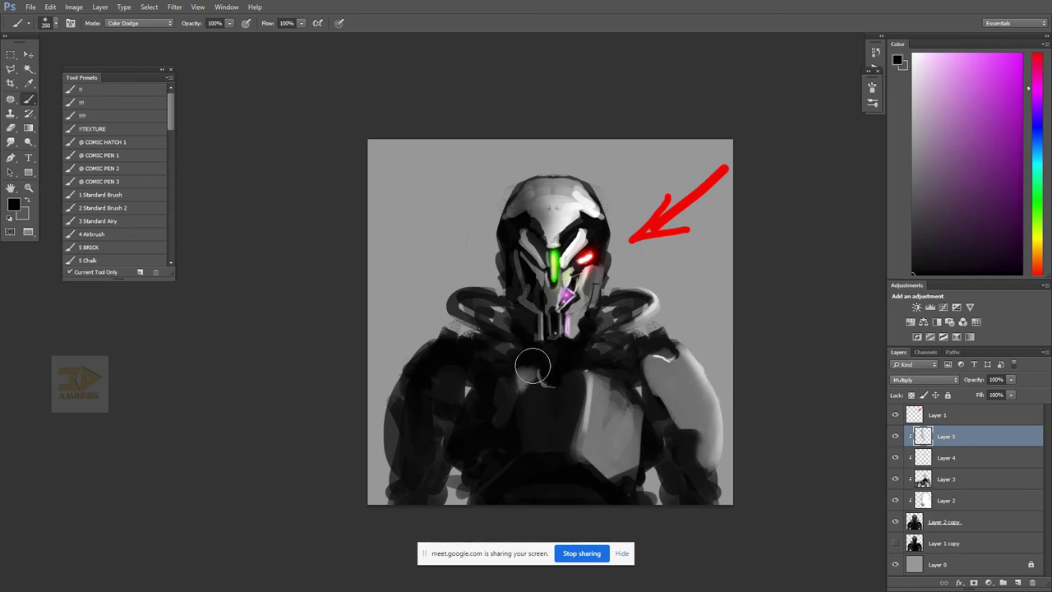
key(bracketright)
key(bracketright)
key(bracketright)
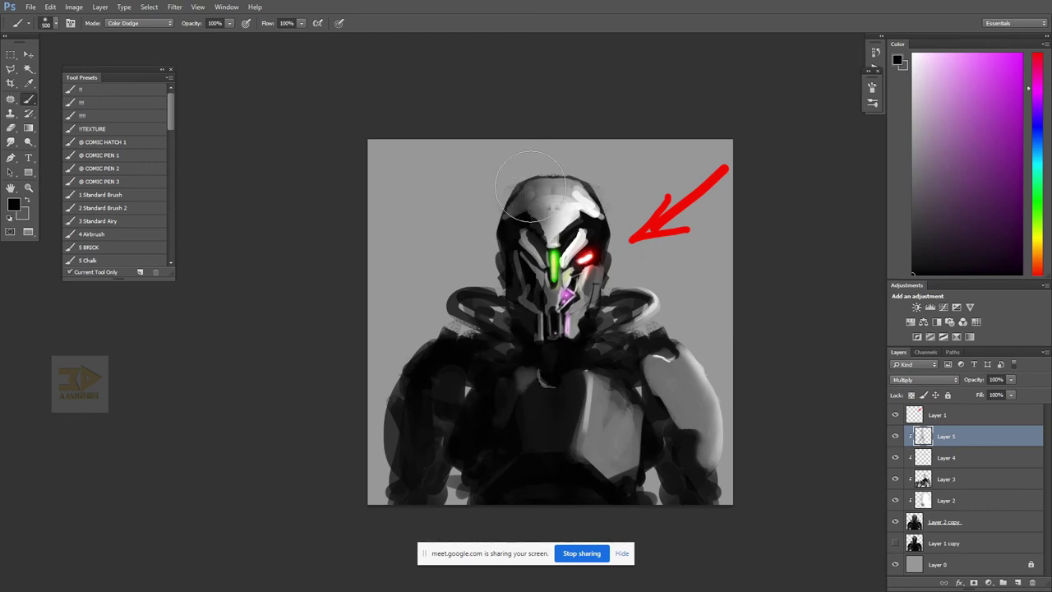
- Erase excess shadow with the textured eraser along the forehead's centre line and down past the nose slit to the chin bars
key(e)
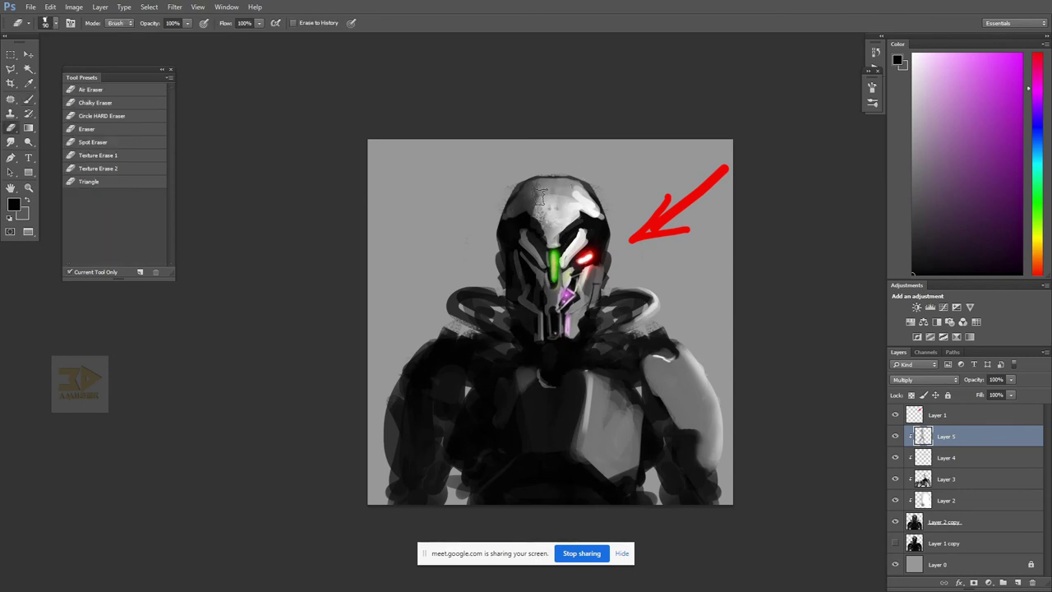
drag(542, 194, 550, 225)
key(bracketleft)
key(bracketleft)
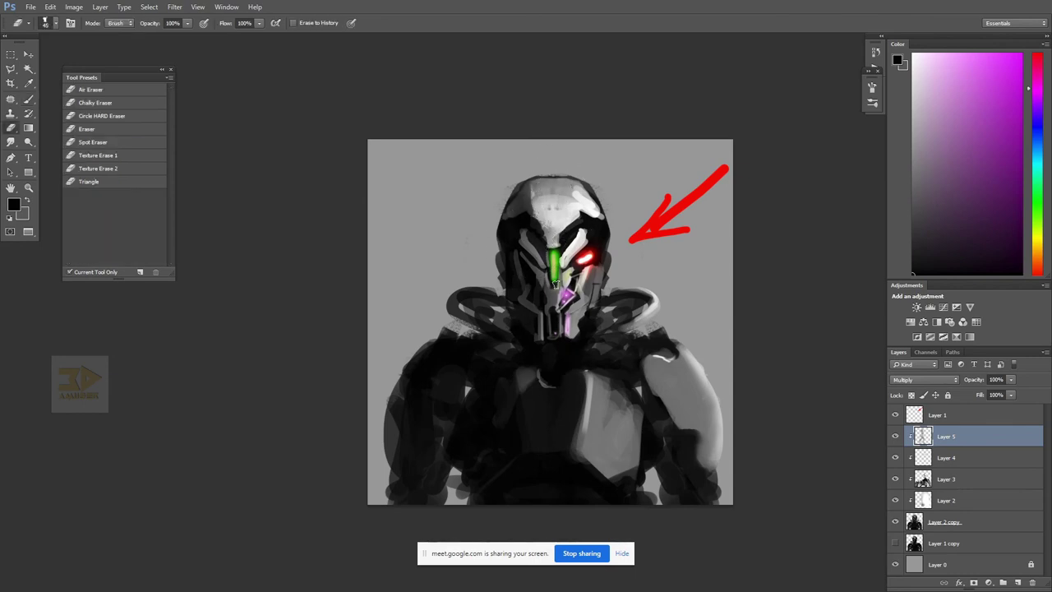
mouse_move(556, 278)
mouse_down()
mouse_move(561, 309)
mouse_move(542, 346)
mouse_up()
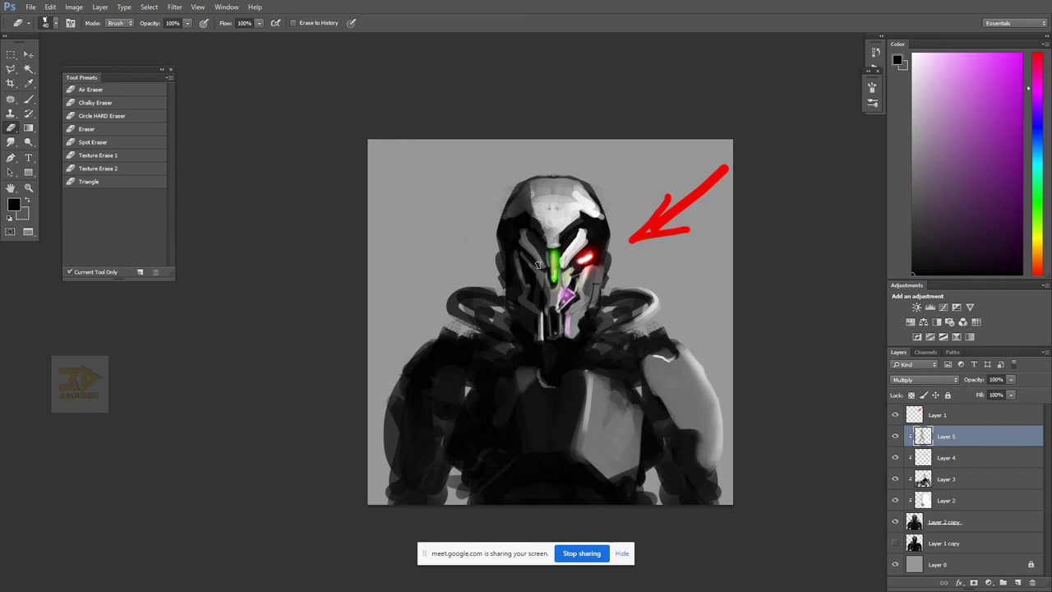
- Darken the chin and lower mask in black on the Multiply layer with brush sizes from 150 to 400
key(b)
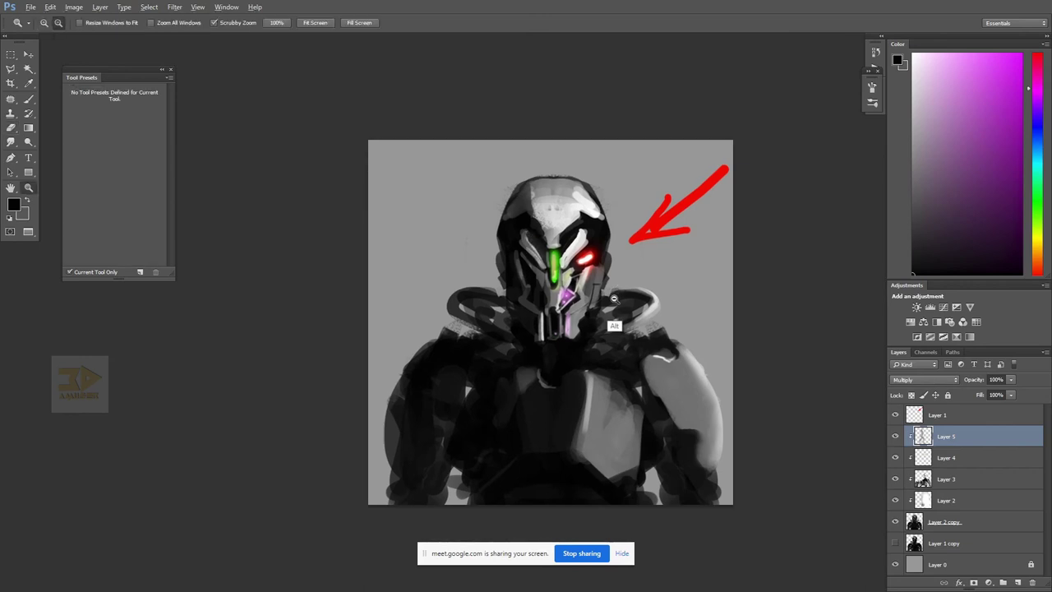
key(bracketleft)
key(bracketleft)
key(bracketleft)
key(bracketleft)
key(bracketleft)
key(bracketleft)
key(bracketleft)
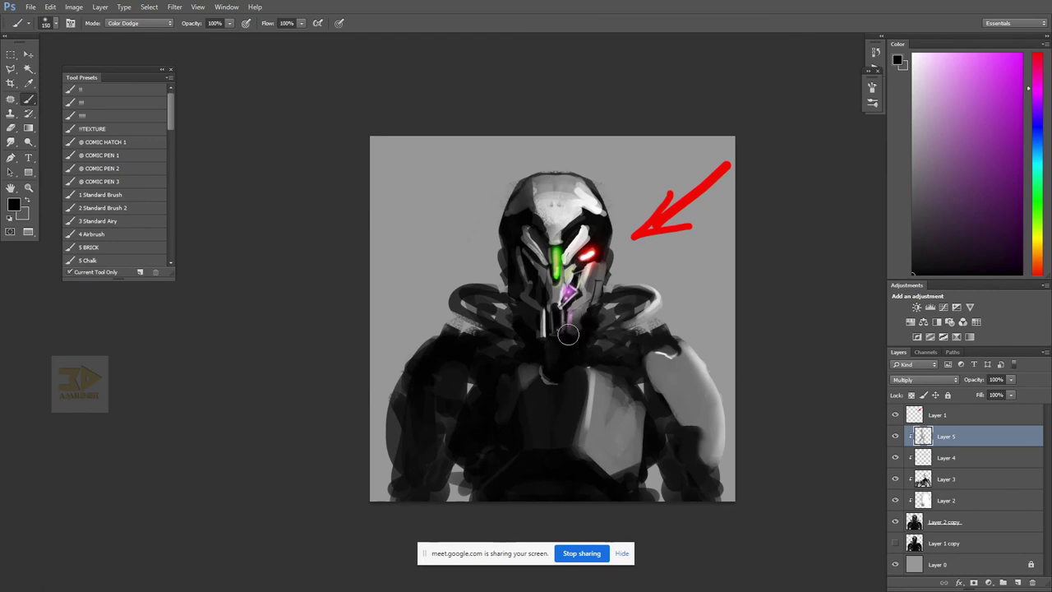
key(bracketright)
key(bracketright)
key(bracketright)
key(bracketright)
key(bracketright)
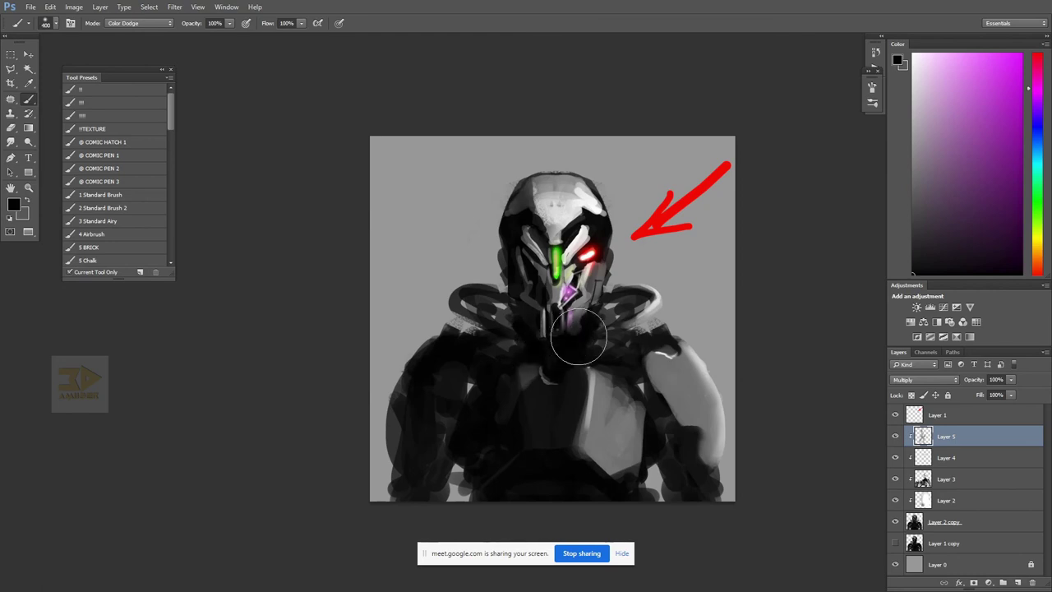
drag(572, 337, 572, 316)
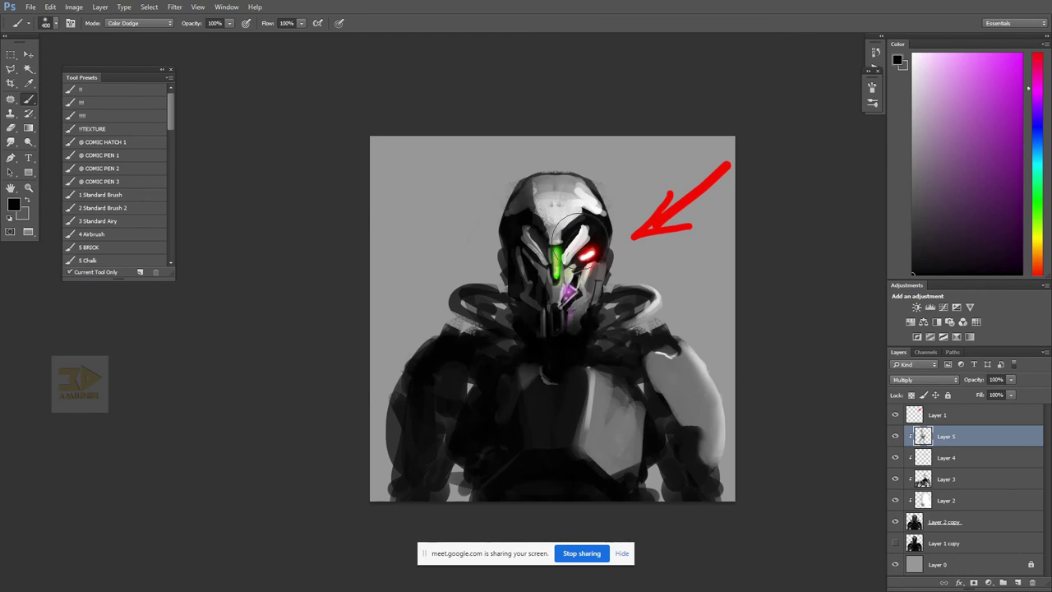
key(e)
key(b)
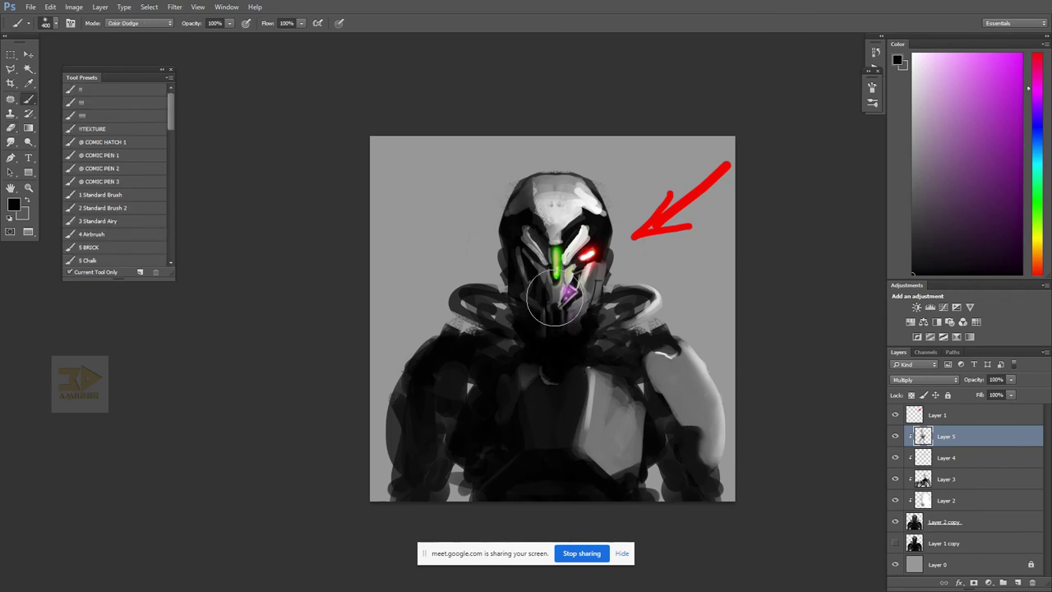
- Erase the shadow over the chin bars with a size 25 eraser to bring back their highlights
key(e)
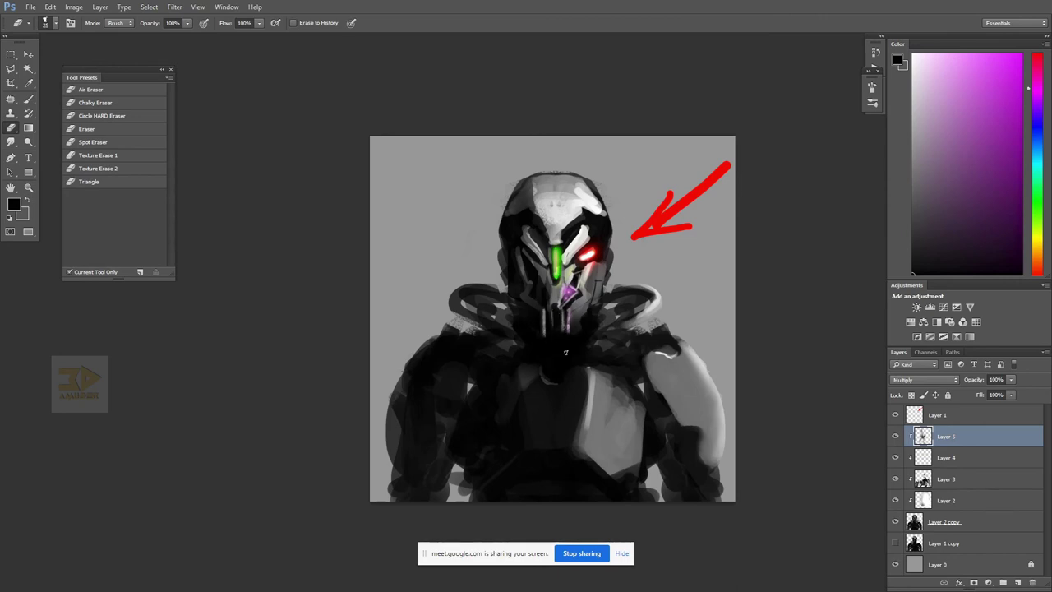
key(z)
alt+click(589, 346)
click(589, 346)
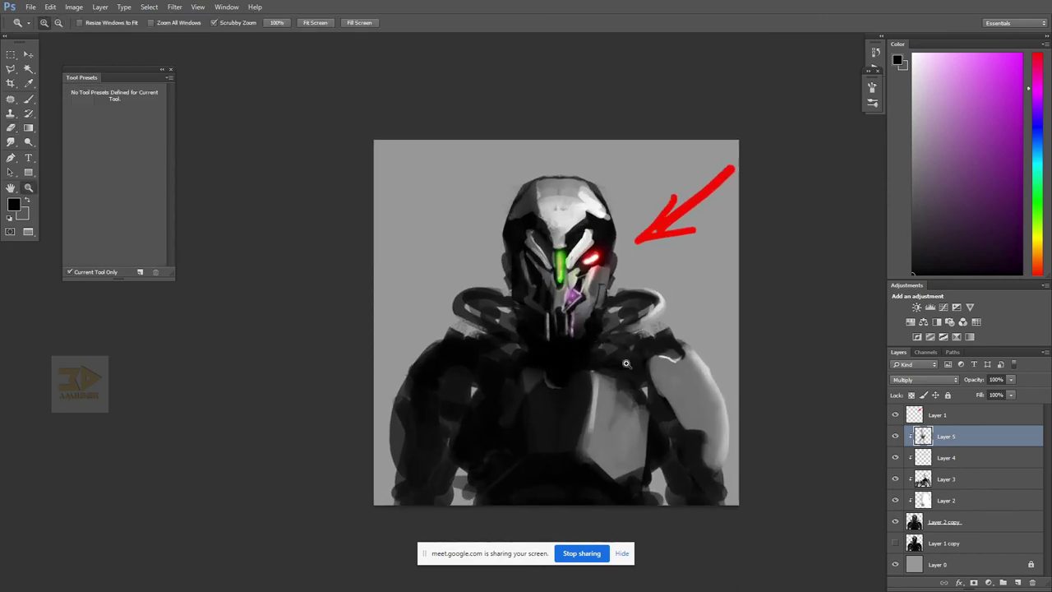
- Add a clipped layer above Layer 5, set its blend mode to Overlay and choose white as the paint colour
key(b)
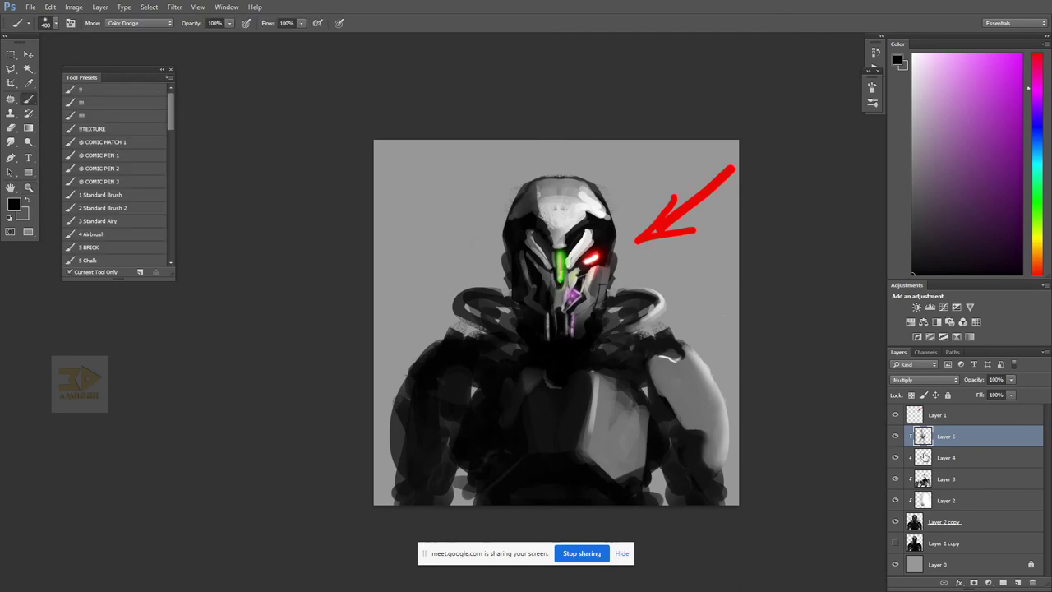
click(1019, 582)
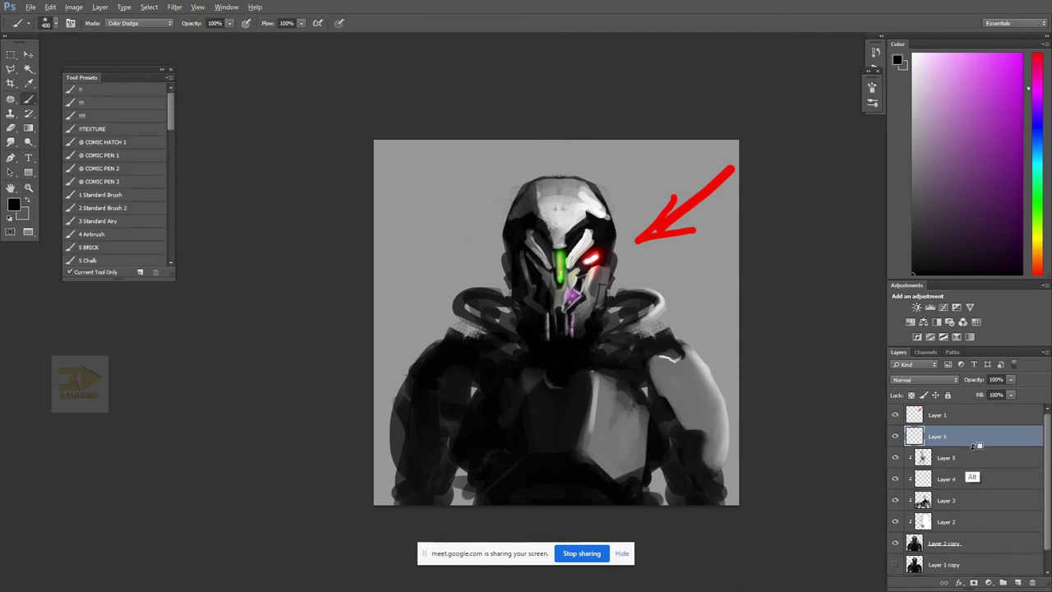
click(924, 378)
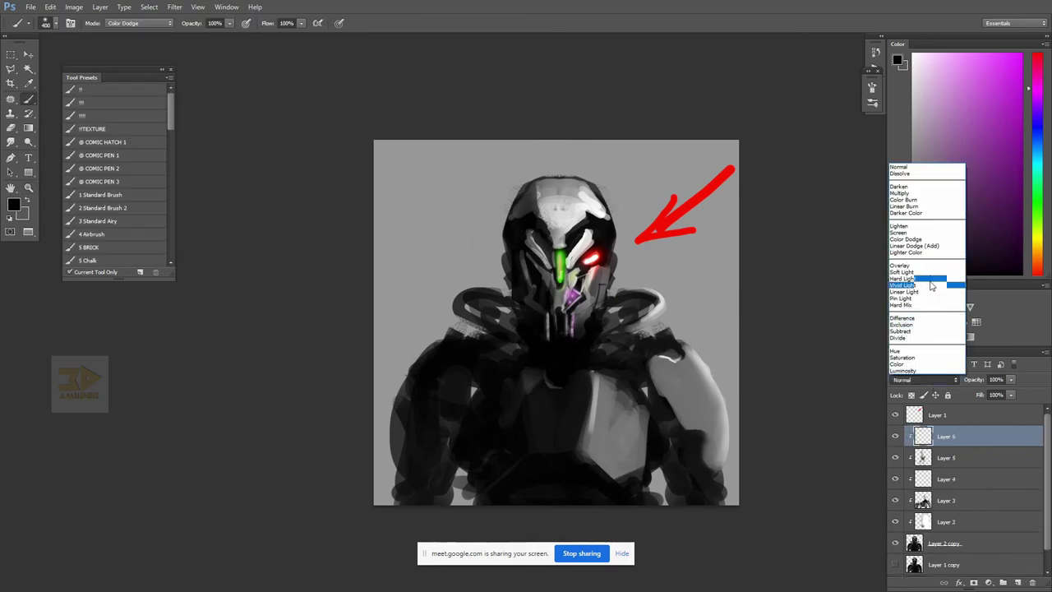
click(925, 267)
click(913, 55)
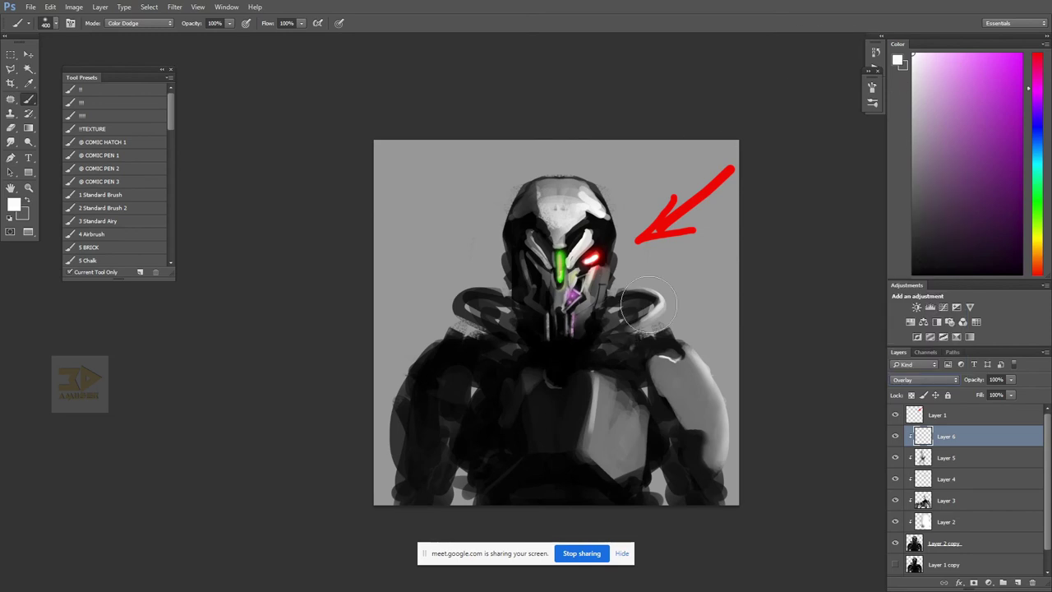
- Brighten the shoulder armour and chest plate on the lit side with large white strokes on the Overlay layer
mouse_move(661, 377)
mouse_down()
mouse_move(684, 356)
mouse_move(702, 370)
mouse_move(714, 353)
mouse_move(703, 350)
mouse_move(720, 429)
mouse_up()
mouse_move(577, 394)
mouse_down()
mouse_move(623, 447)
mouse_move(612, 377)
mouse_move(631, 377)
mouse_move(594, 395)
mouse_move(601, 484)
mouse_up()
key(bracketleft)
key(bracketleft)
mouse_move(618, 376)
mouse_down()
mouse_move(593, 398)
mouse_move(592, 419)
mouse_up()
key(bracketright)
key(bracketright)
key(bracketright)
key(bracketright)
mouse_move(610, 372)
mouse_down()
mouse_move(621, 395)
mouse_move(628, 372)
mouse_up()
key(z)
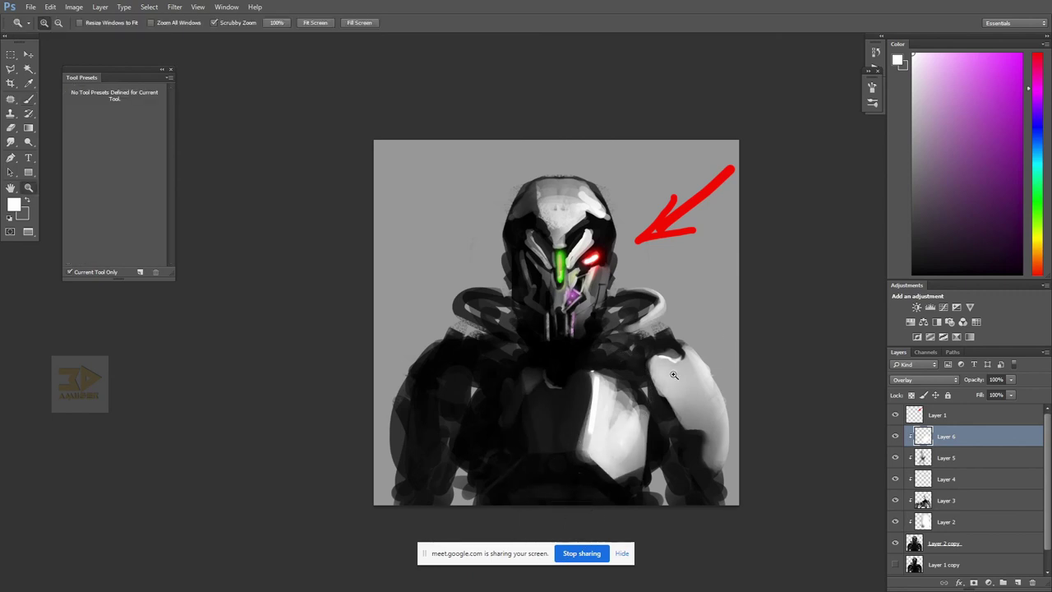
alt+click(718, 337)
click(706, 294)
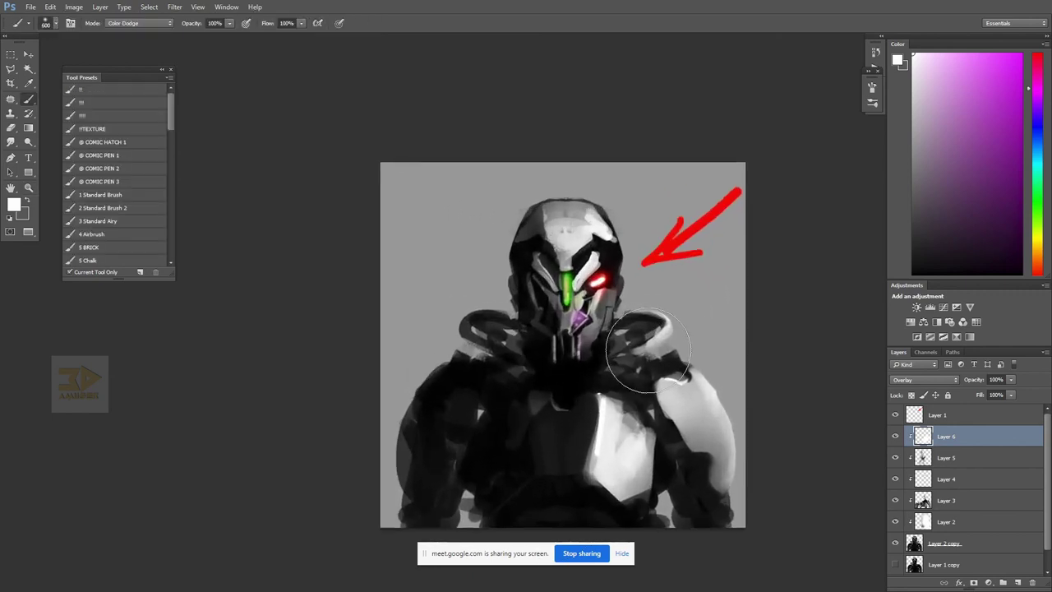
- Paint a white highlight along the forehead plate's lower edge above the lit-side brow with a much smaller brush
key(b)
key(bracketleft)
key(bracketleft)
key(bracketleft)
key(bracketleft)
key(bracketleft)
key(bracketleft)
key(bracketleft)
key(bracketleft)
key(bracketleft)
key(bracketleft)
key(bracketleft)
key(bracketleft)
key(z)
click(605, 224)
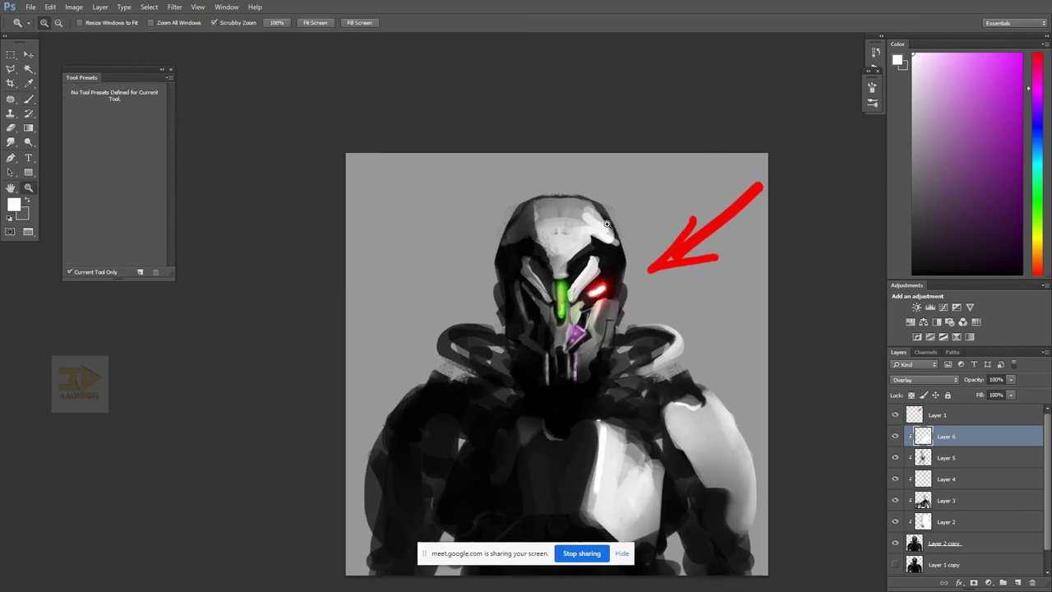
key(b)
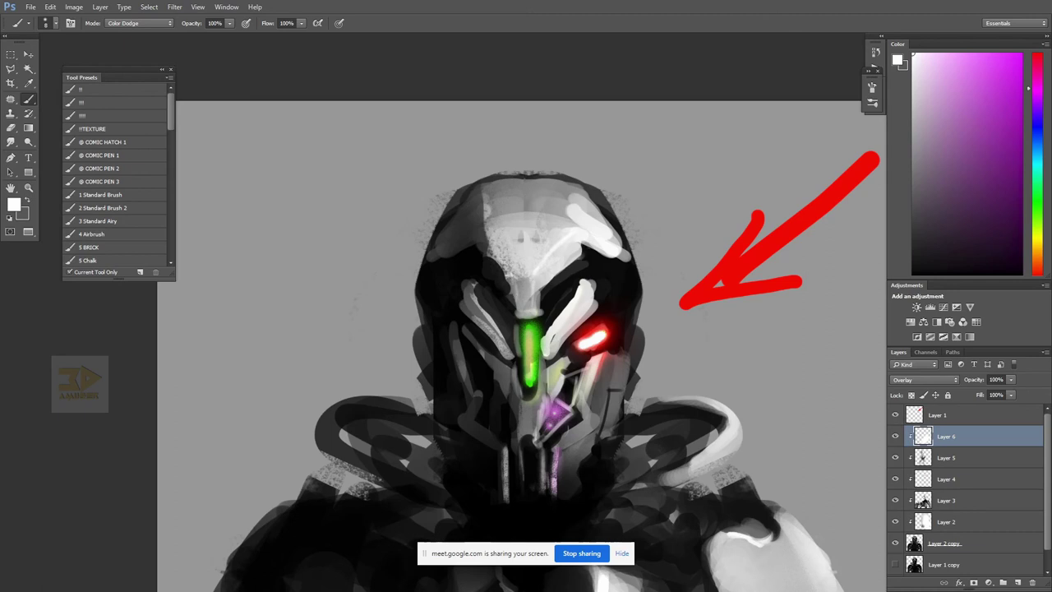
key(z)
alt+click(615, 251)
alt+click(619, 253)
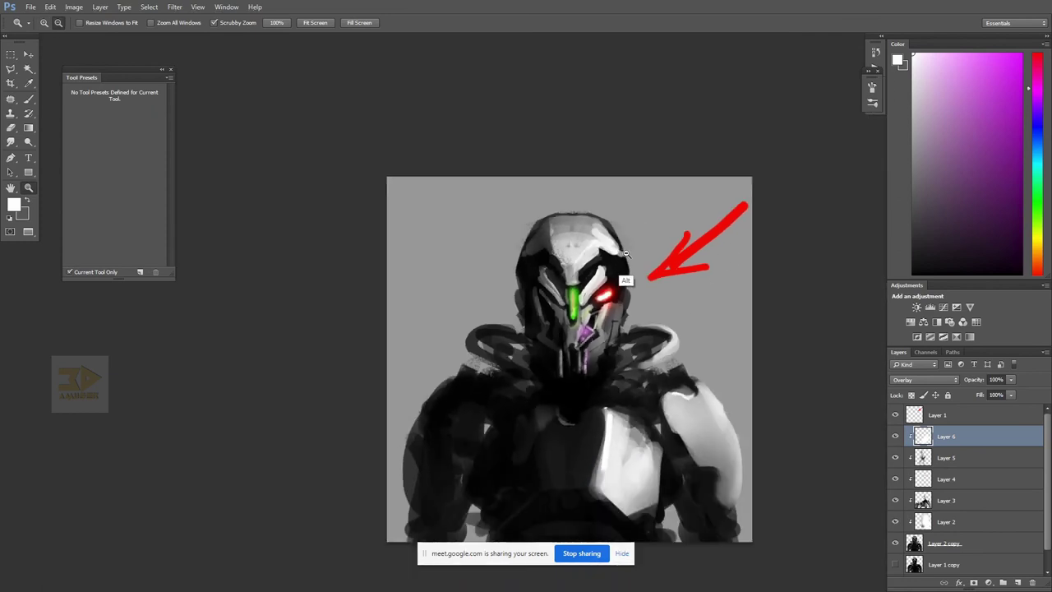
- On Layer 3, paint small black notches along the forehead plate's lower edge and a thin panel line across the lit brow with COMIC PEN 2
click(593, 249)
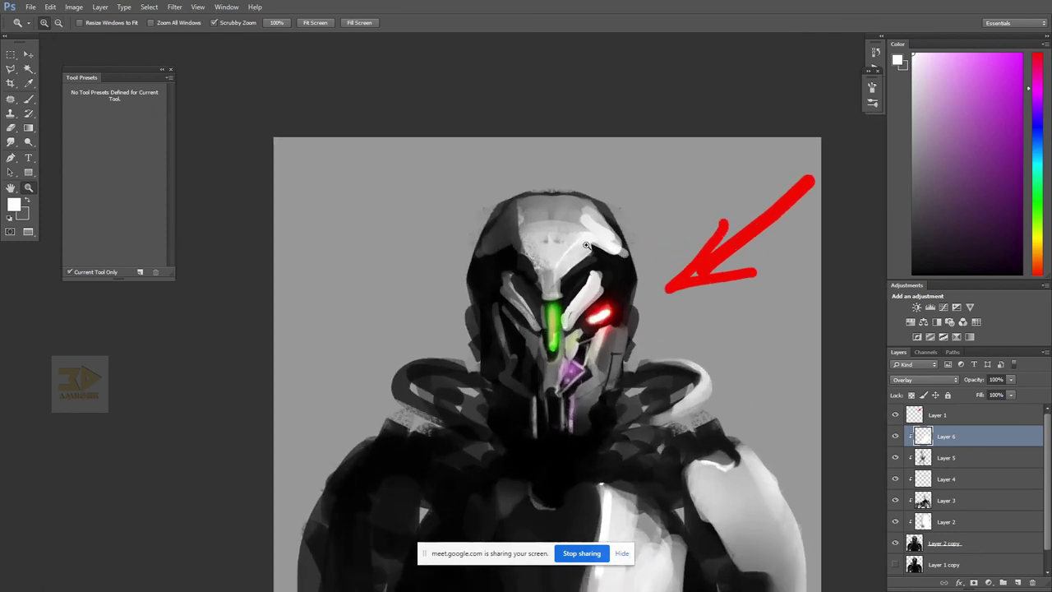
click(590, 279)
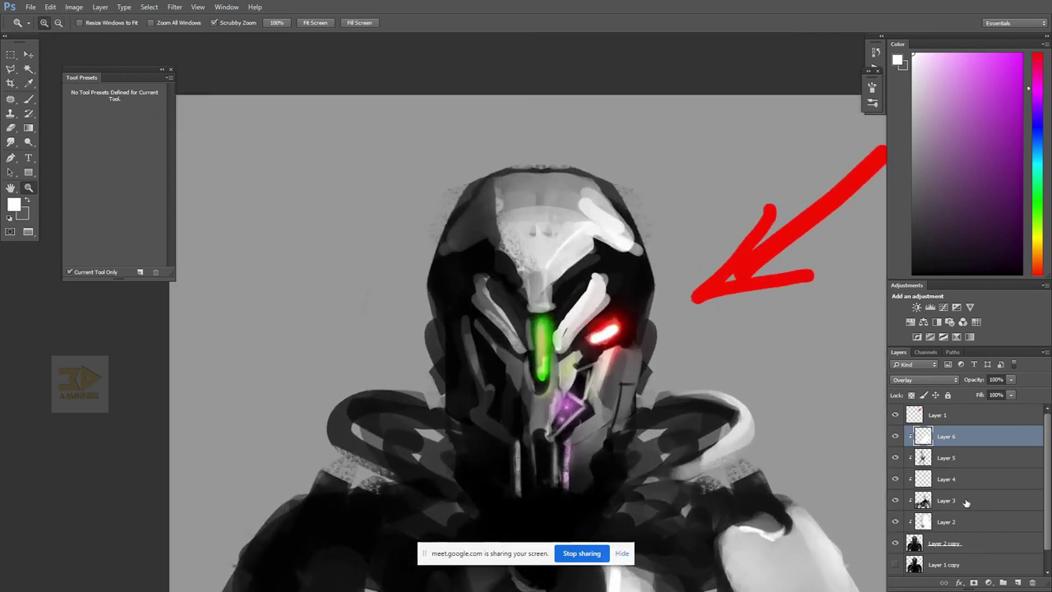
click(962, 502)
click(568, 277)
click(568, 277)
key(b)
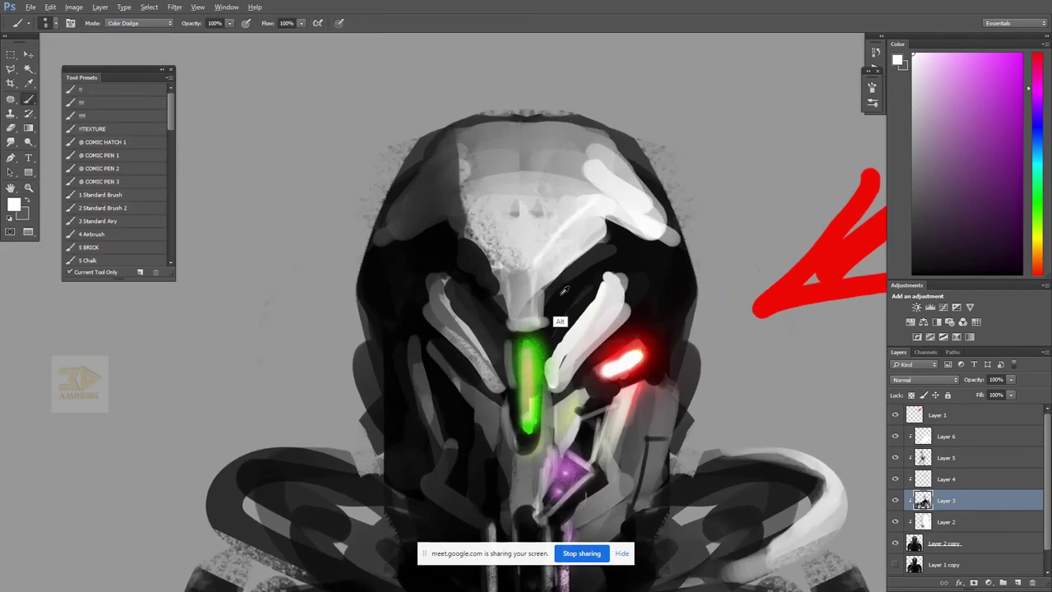
key(x)
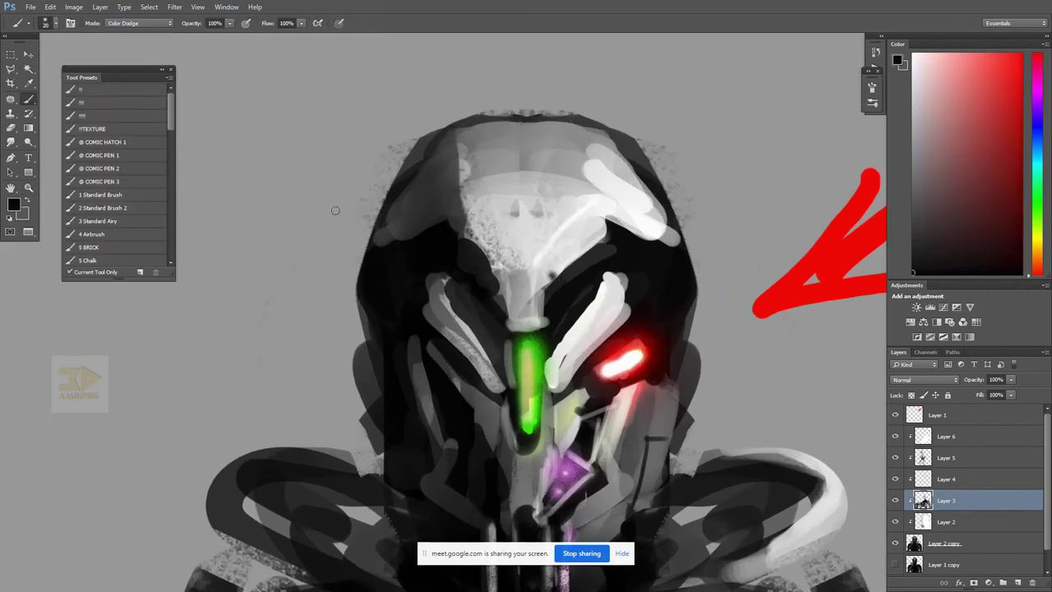
click(103, 169)
drag(575, 256, 577, 265)
mouse_move(565, 344)
mouse_down()
mouse_move(603, 324)
mouse_move(597, 290)
mouse_move(618, 272)
mouse_up()
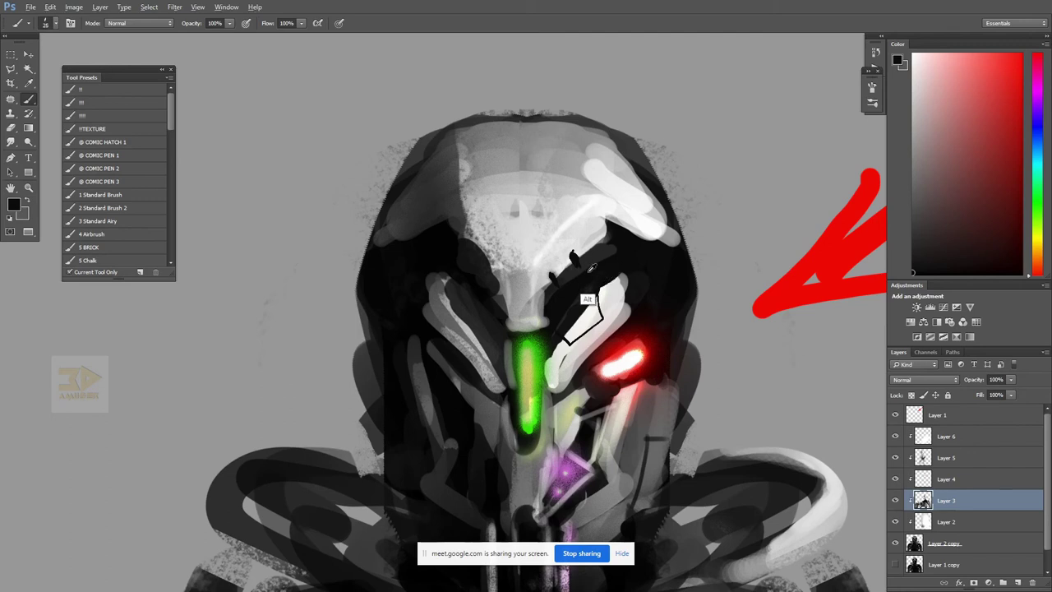
- Paint thin white edge highlights beside the notches and the brow's panel line with the 1 Standard Brush preset at a small size
click(122, 207)
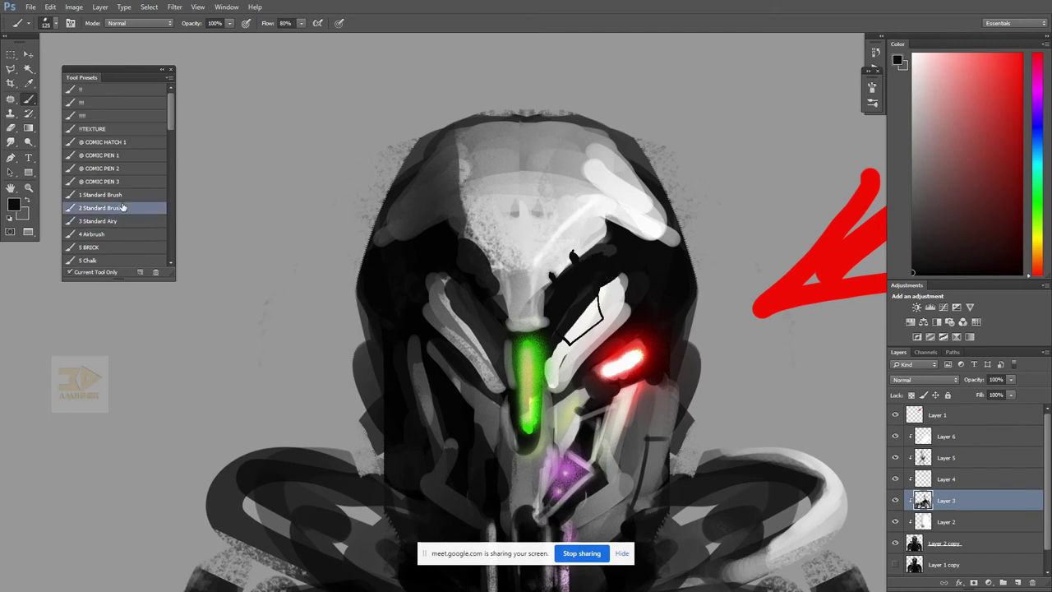
click(122, 196)
key(bracketleft)
key(bracketleft)
key(bracketleft)
key(bracketleft)
key(bracketleft)
key(bracketleft)
key(bracketleft)
key(bracketleft)
key(bracketleft)
key(bracketleft)
key(bracketleft)
key(bracketleft)
key(bracketleft)
key(bracketleft)
key(bracketleft)
key(bracketleft)
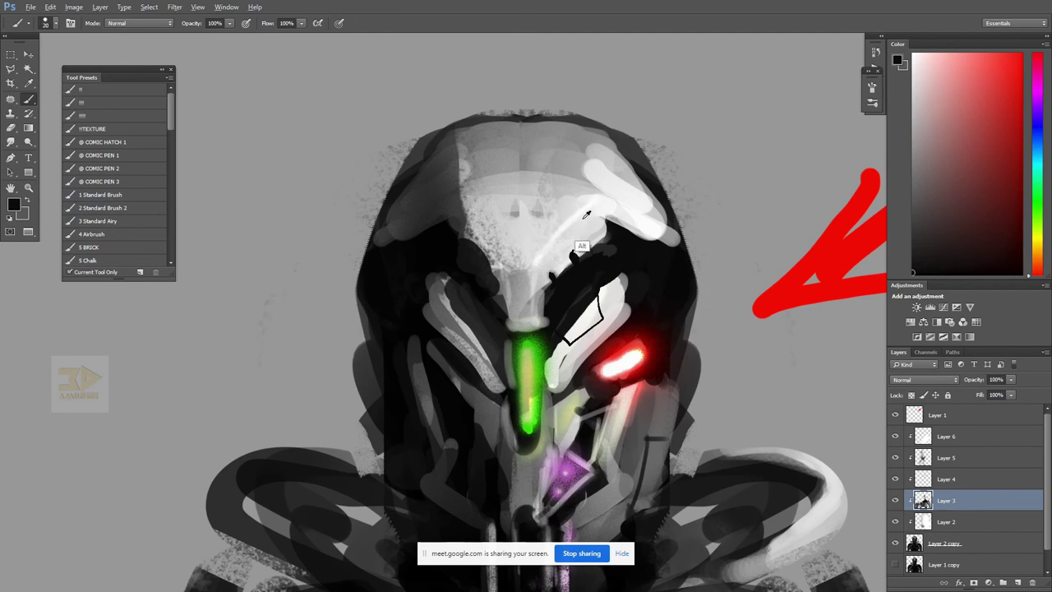
key(x)
drag(911, 94, 912, 54)
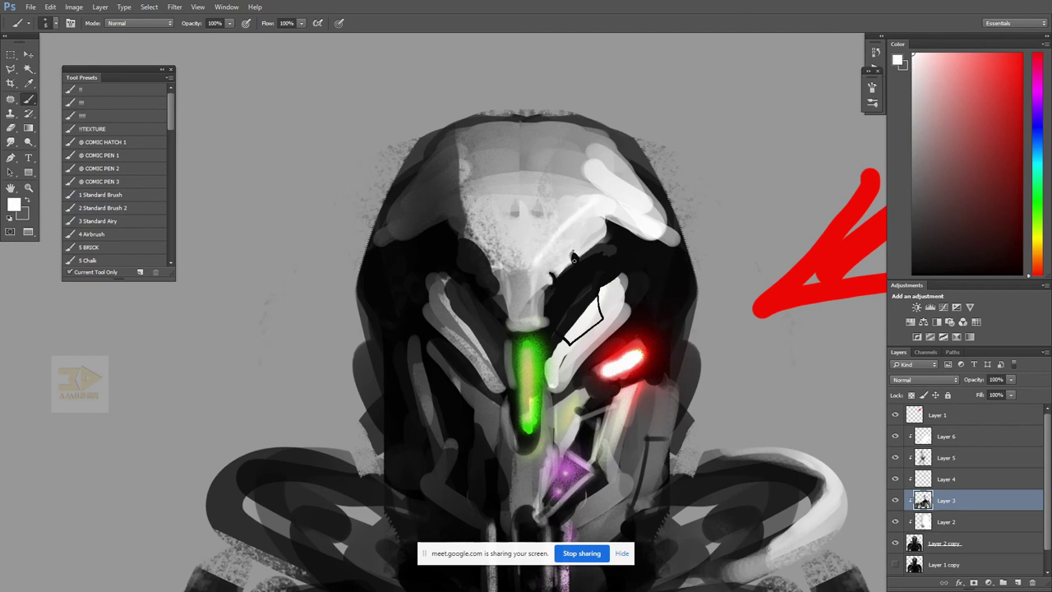
mouse_move(567, 345)
mouse_down()
mouse_move(606, 321)
mouse_move(577, 339)
mouse_up()
click(117, 207)
- Group the character layers from Layer 6 down to Layer 2 copy
click(941, 433)
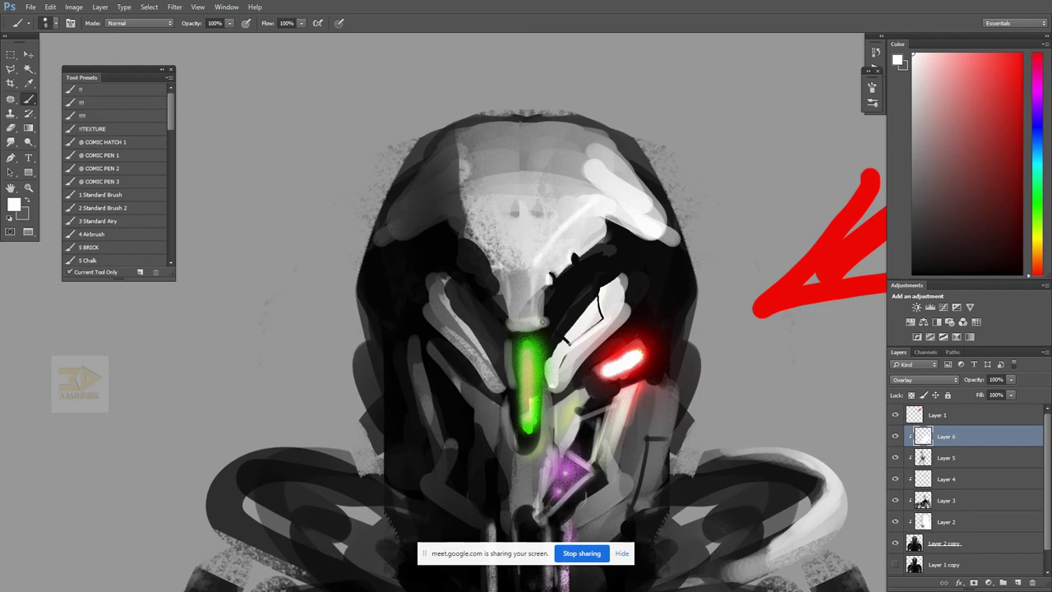
key(z)
drag(564, 364, 590, 327)
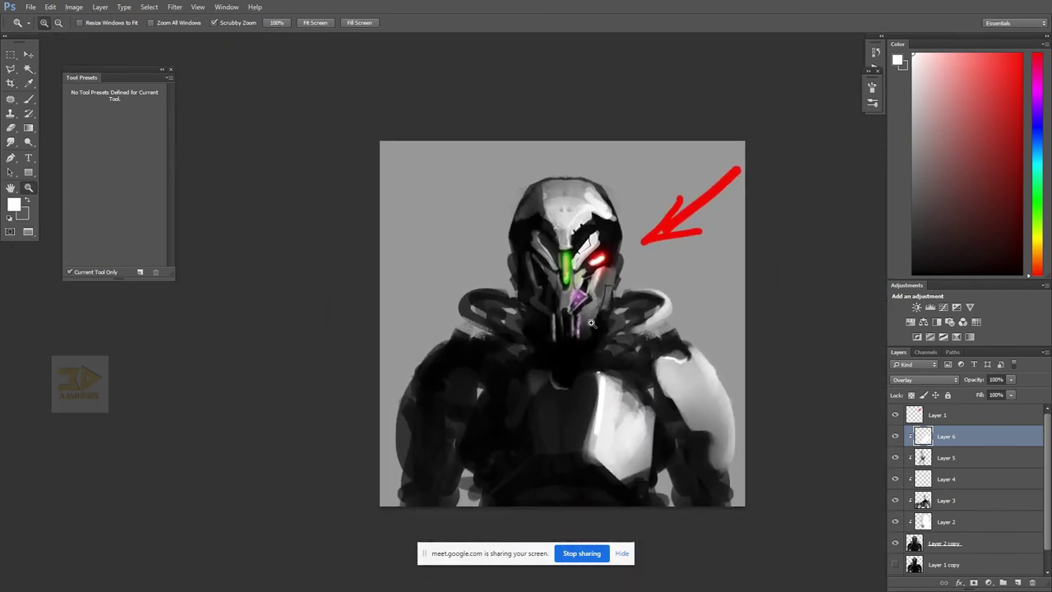
click(590, 327)
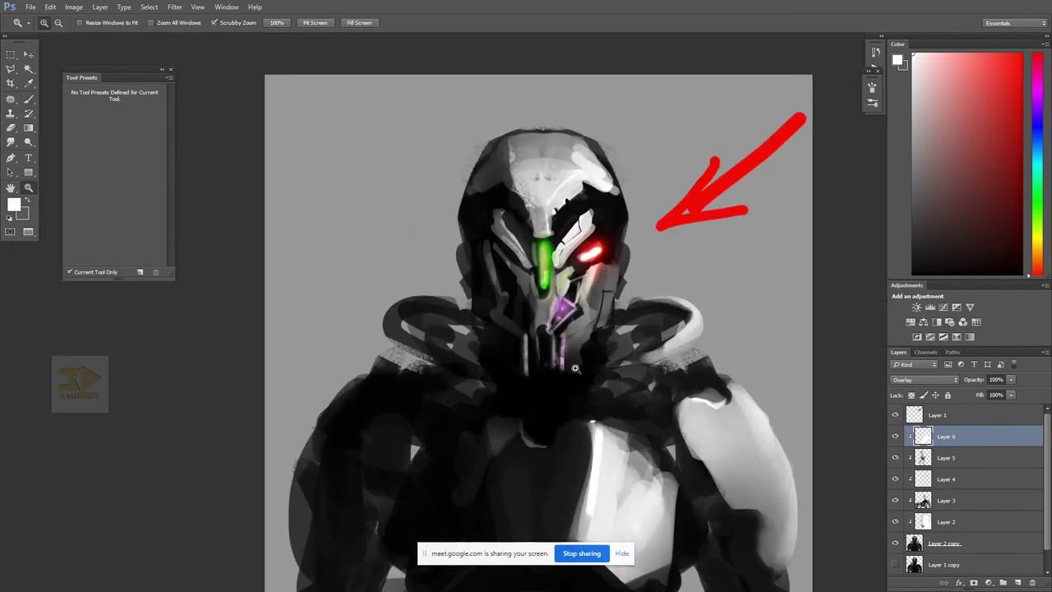
click(969, 522)
click(964, 442)
scroll(986, 509, down, 1)
shift+click(990, 524)
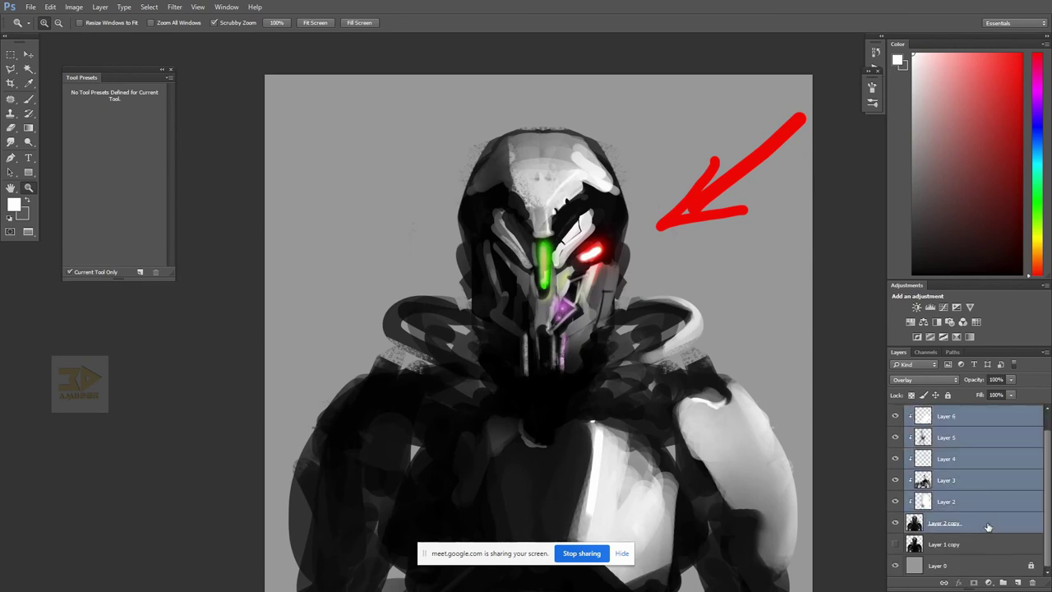
key(ctrl+g)
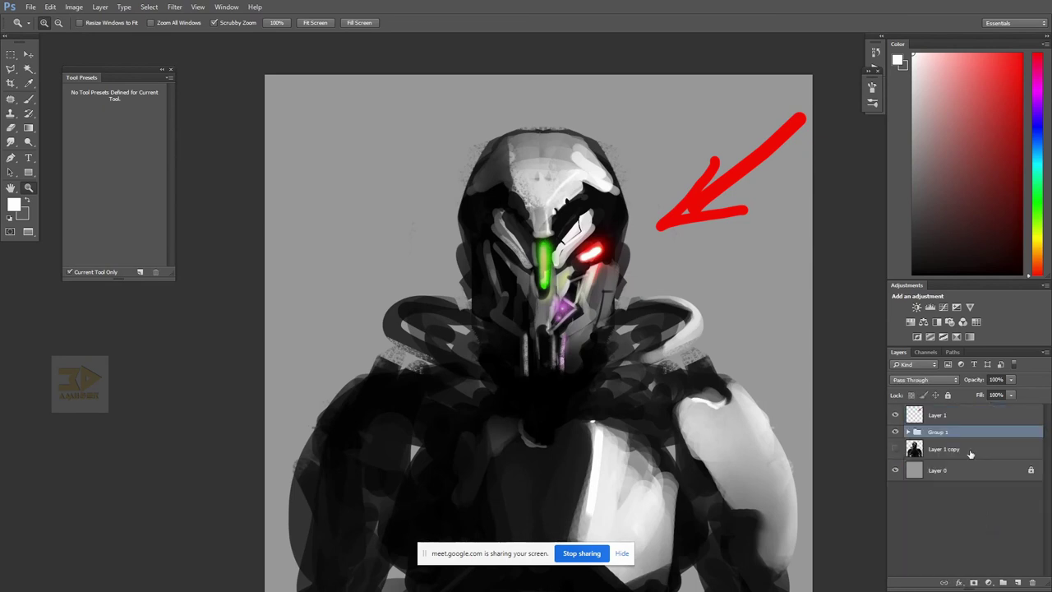
- Duplicate the character group, hide the original group and merge the copy into a single layer
key(ctrl+j)
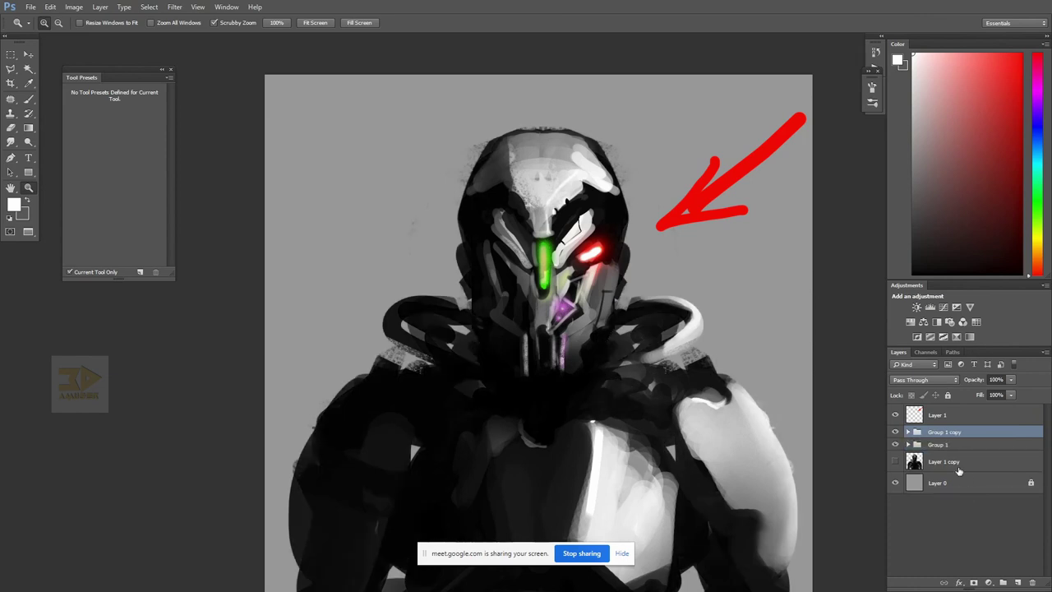
click(895, 444)
key(ctrl+e)
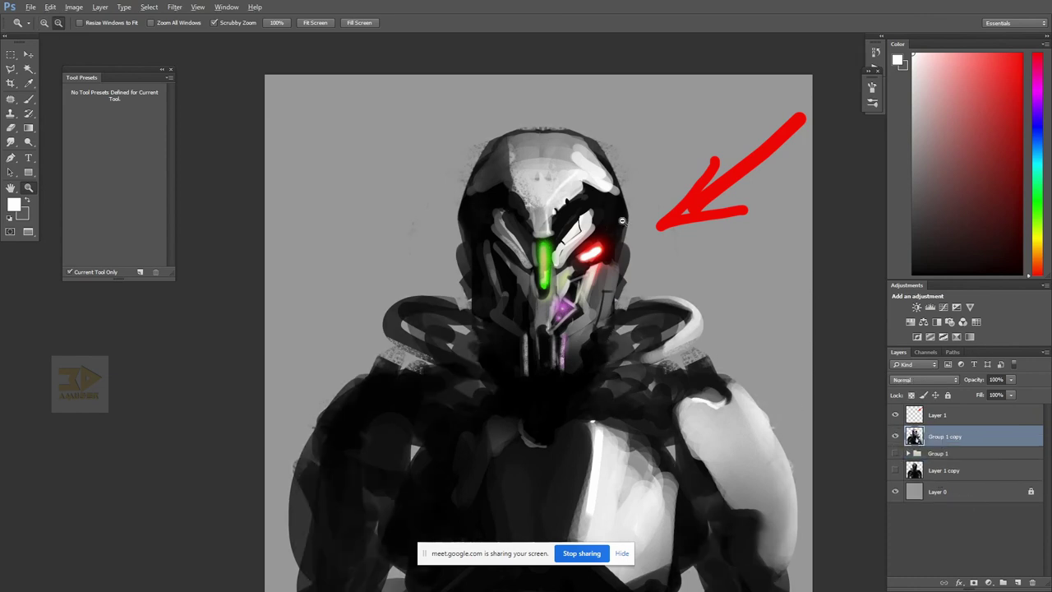
- Sharpen the merged character layer with Unsharp Mask at amount 100%, radius 1.0 pixels and threshold 0
alt+click(622, 222)
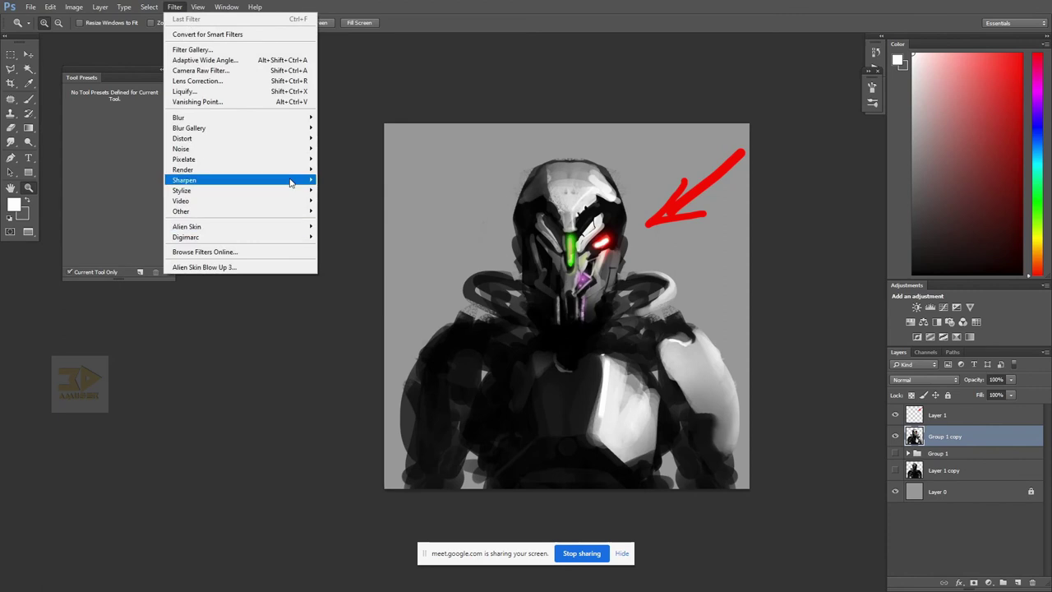
mouse_move(289, 181)
click(349, 231)
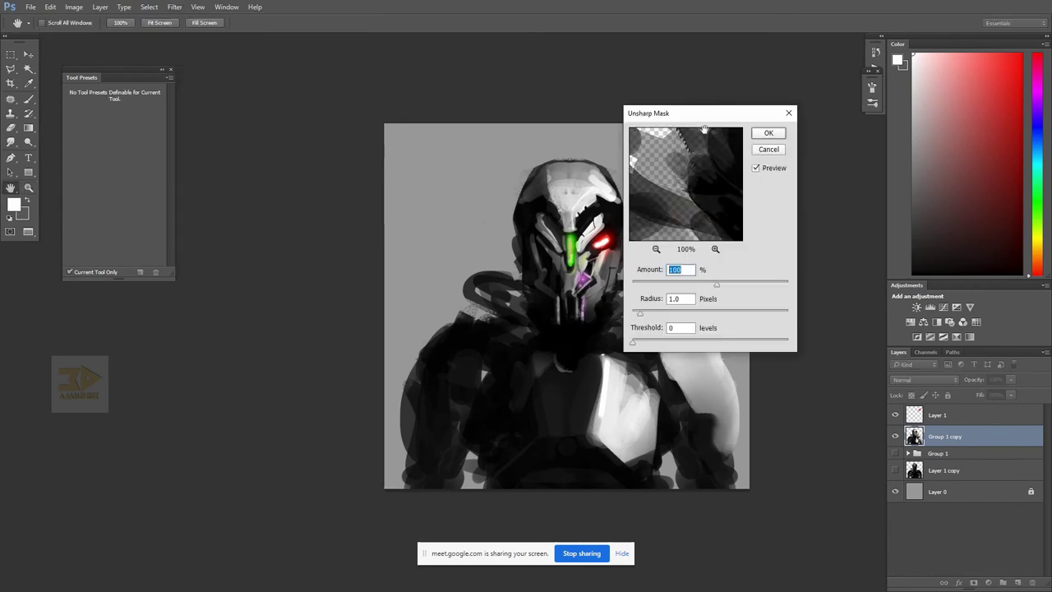
drag(667, 114, 790, 112)
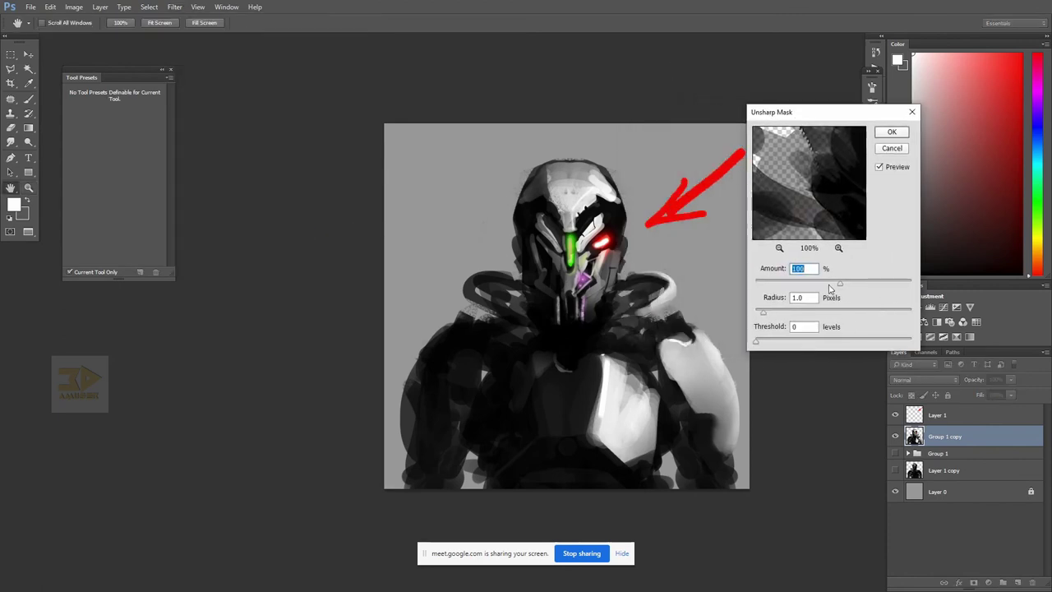
click(903, 133)
- Compare the sharpened merged character with the original group by switching their visibility on and off
click(569, 234)
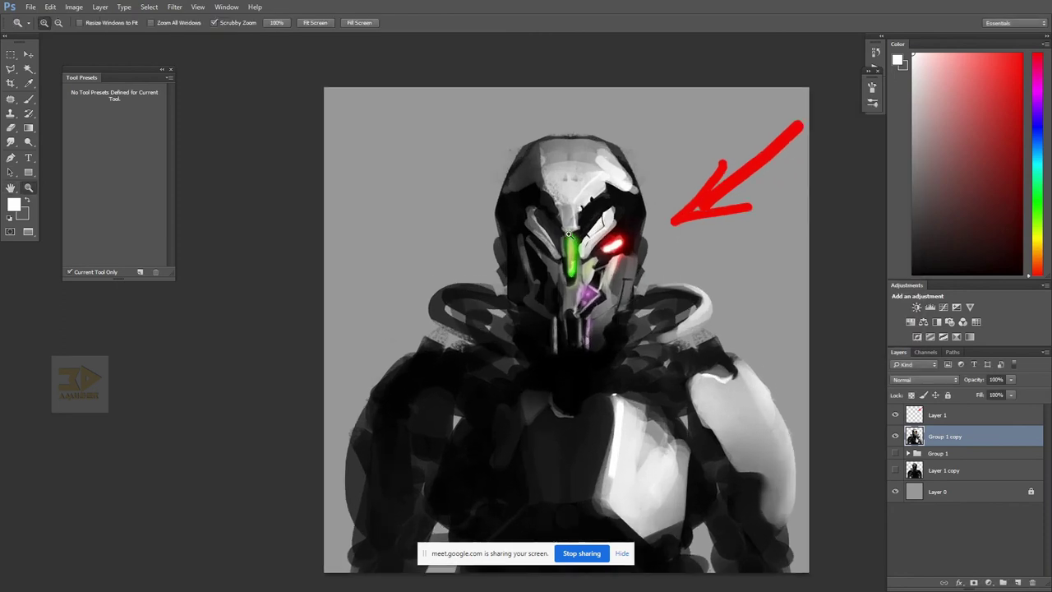
click(896, 453)
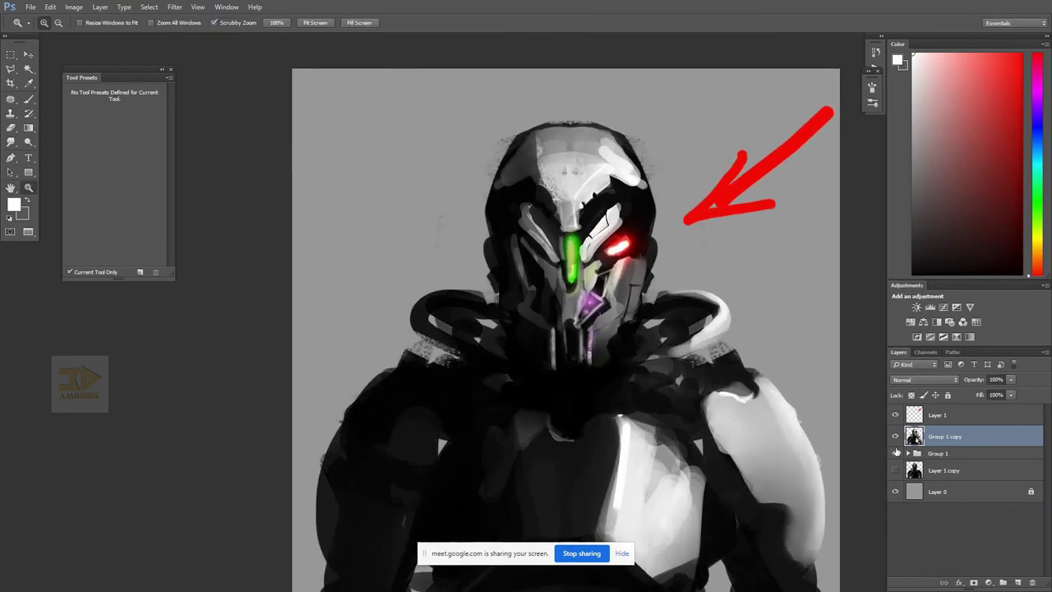
click(896, 437)
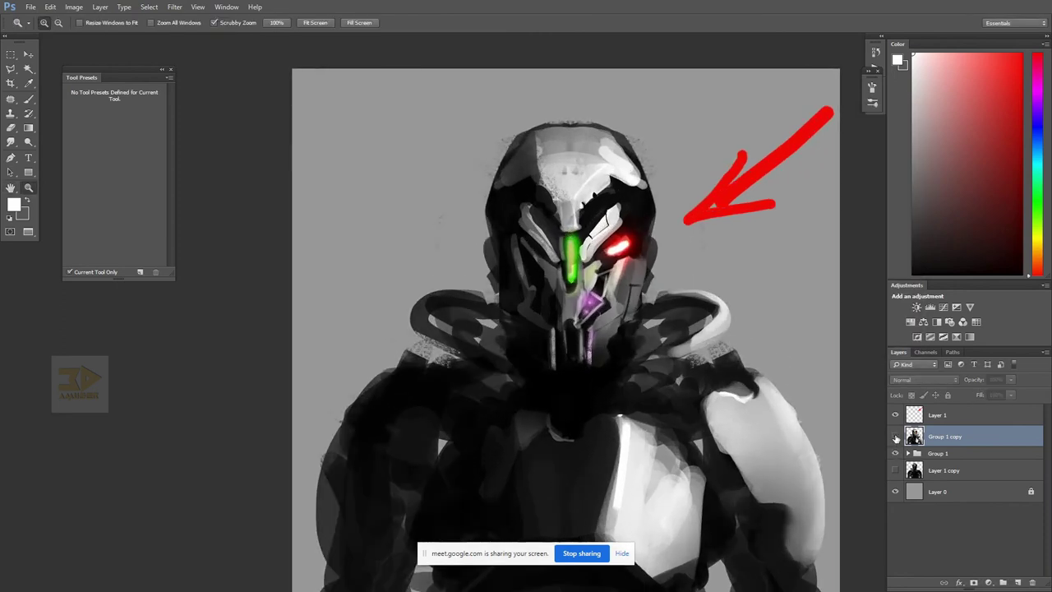
click(896, 436)
click(895, 436)
click(895, 436)
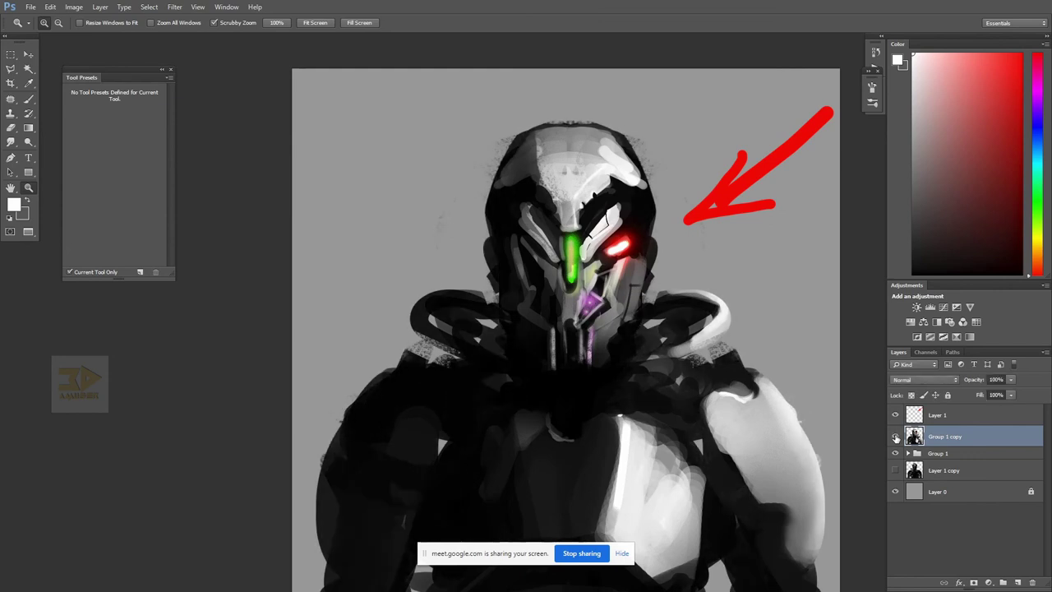
click(895, 453)
click(896, 437)
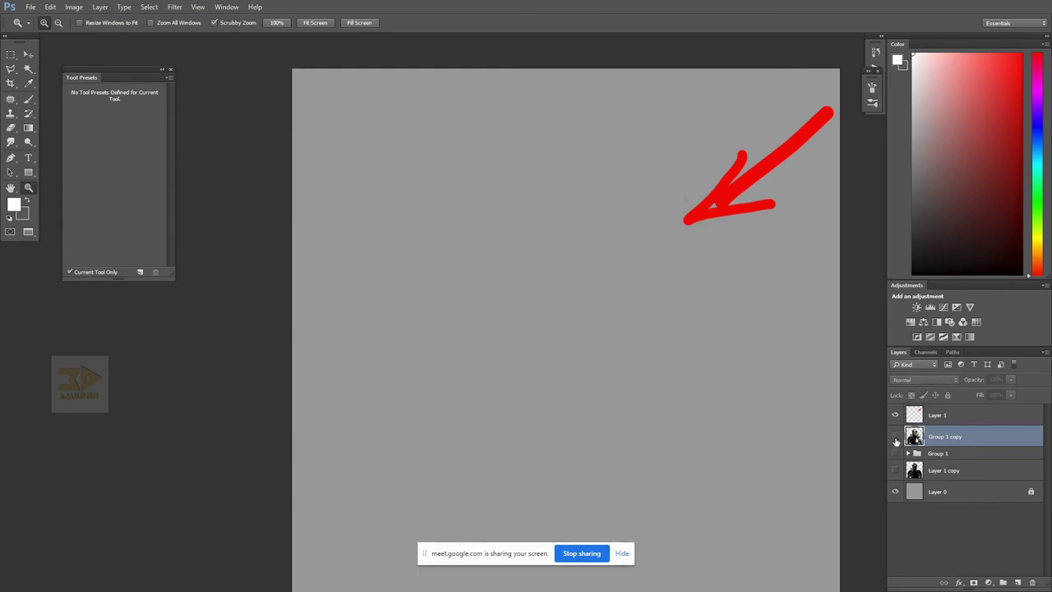
click(896, 436)
click(896, 453)
click(895, 437)
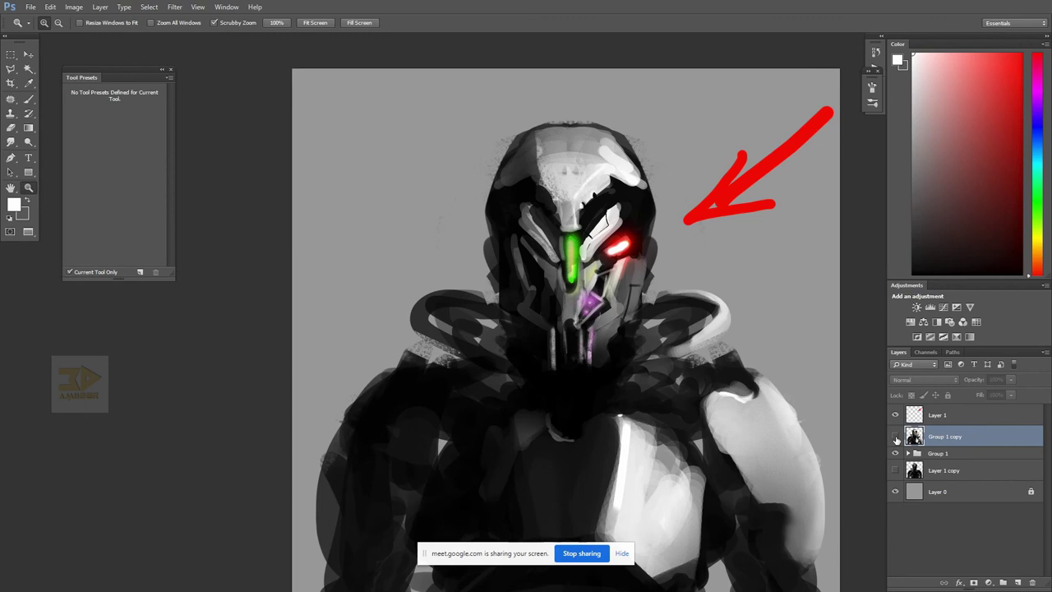
click(895, 436)
click(895, 453)
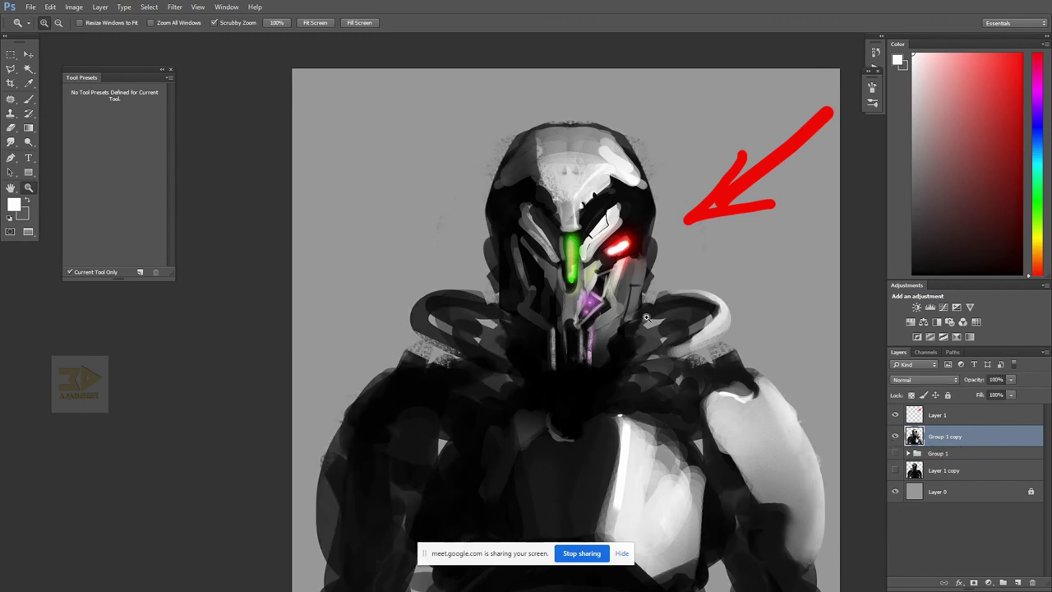
- Add a new layer directly above the grey background Layer 0 and make black the paint colour
alt+click(580, 297)
alt+click(580, 296)
key(b)
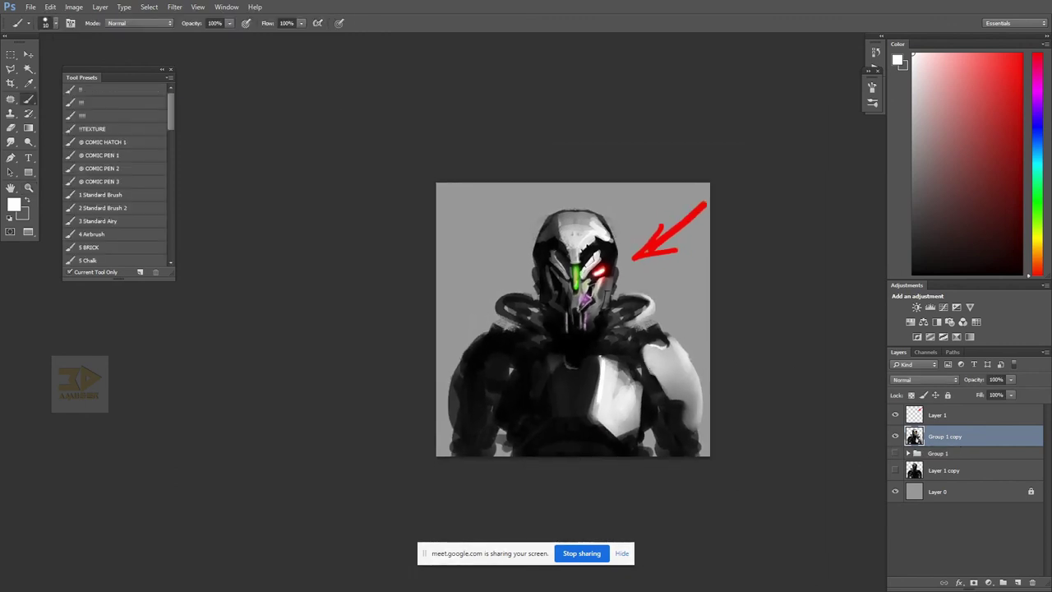
click(963, 493)
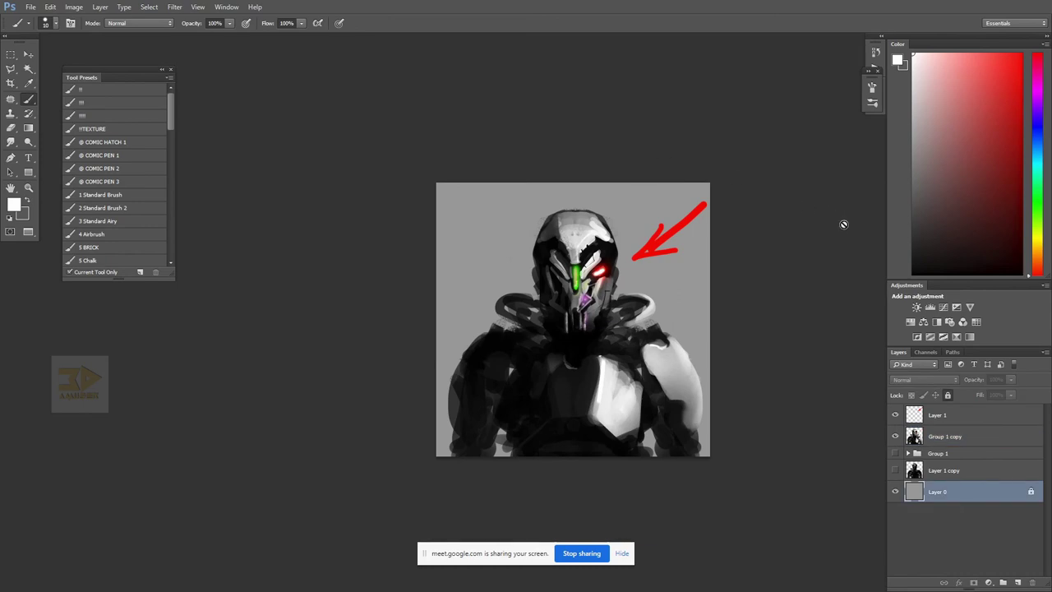
key(x)
click(1018, 582)
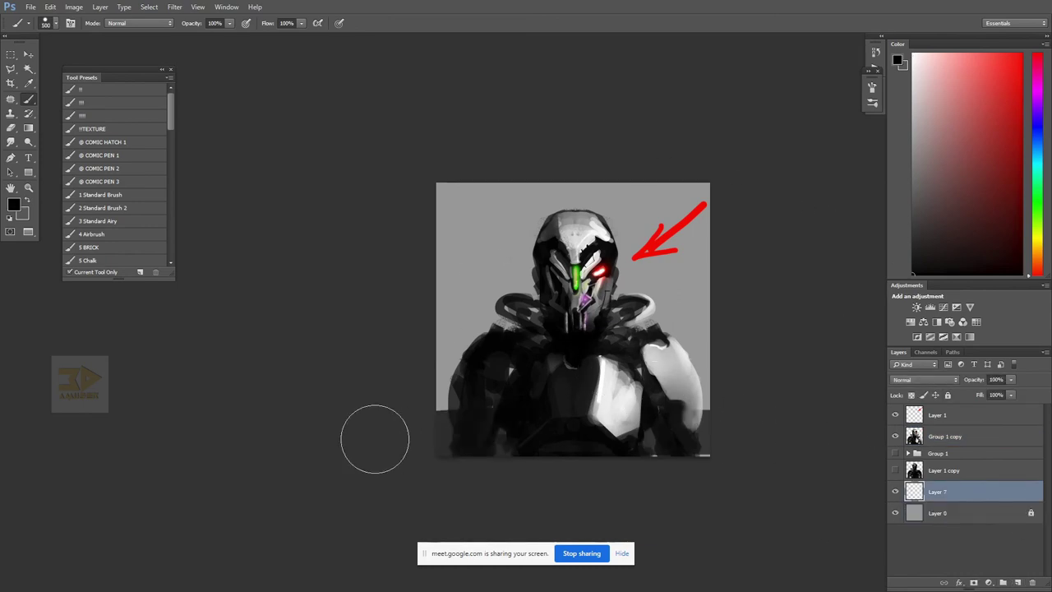
- Darken the backdrop with 2 Standard Brush 2 at size 1000, black around the lower body and sampled dark grey behind the head
click(135, 208)
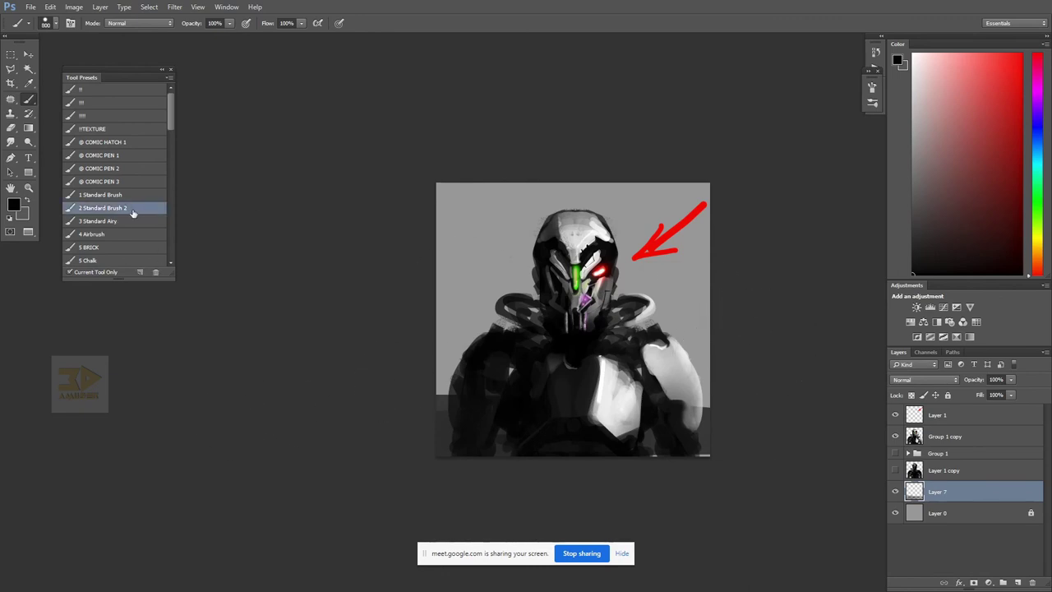
key(bracketright)
key(bracketright)
key(bracketright)
key(bracketright)
key(bracketright)
key(bracketright)
key(bracketright)
key(bracketright)
key(bracketright)
key(bracketright)
key(bracketright)
mouse_move(420, 368)
mouse_down()
mouse_move(712, 391)
mouse_move(458, 403)
mouse_move(748, 409)
mouse_move(365, 409)
mouse_move(790, 388)
mouse_move(591, 366)
mouse_move(482, 381)
mouse_move(613, 339)
mouse_move(396, 323)
mouse_move(532, 269)
mouse_up()
alt+click(514, 238)
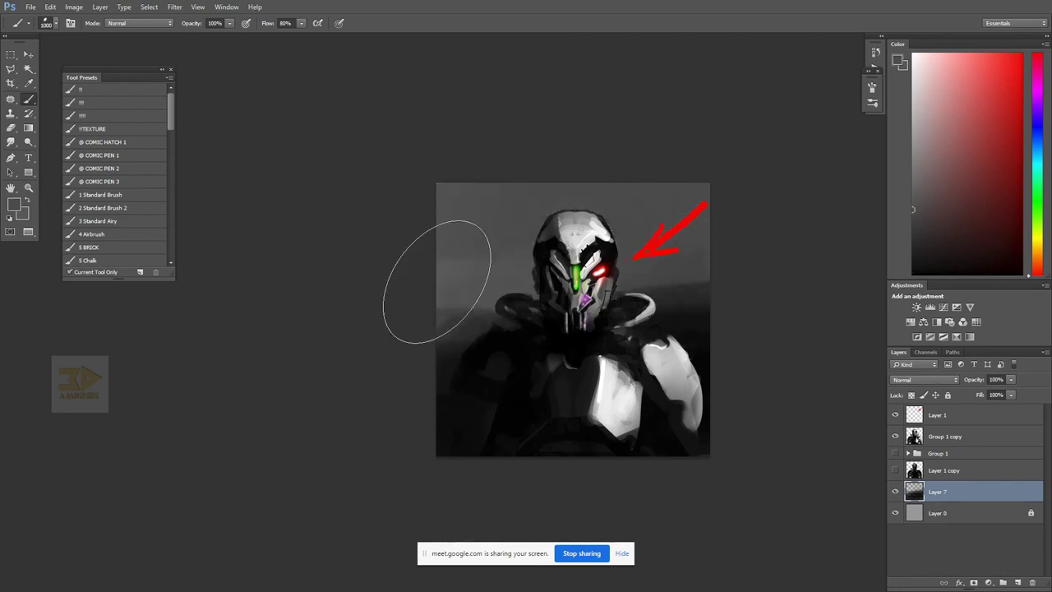
mouse_move(535, 324)
mouse_down()
mouse_move(492, 340)
mouse_move(735, 271)
mouse_move(438, 197)
mouse_up()
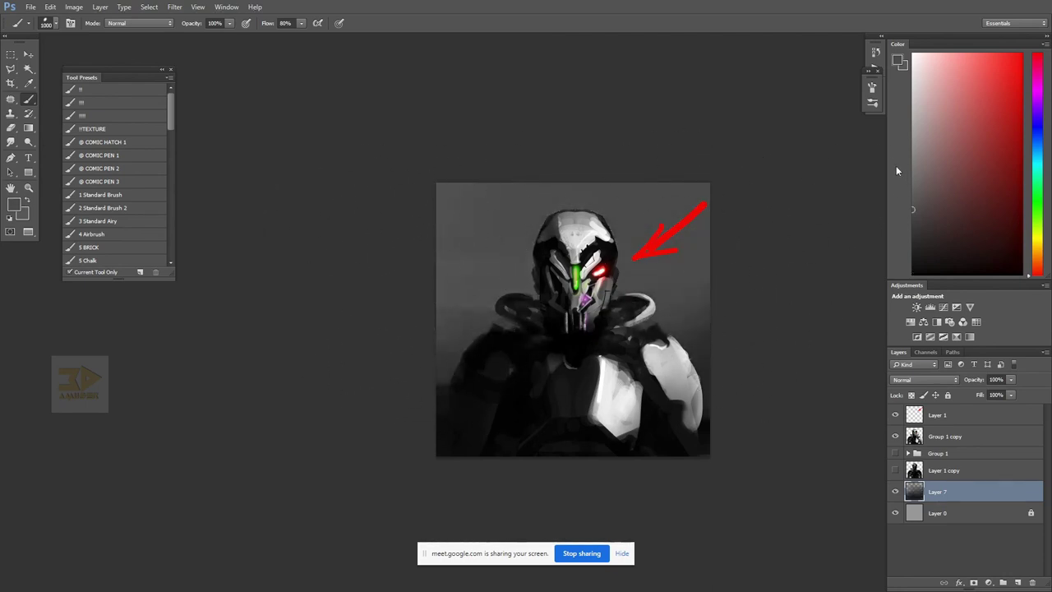
- Paint a broad diagonal white glow on the backdrop behind the character's shadow-side shoulder and head
click(913, 55)
mouse_move(427, 317)
mouse_down()
mouse_move(446, 322)
mouse_move(509, 246)
mouse_up()
key(e)
key(b)
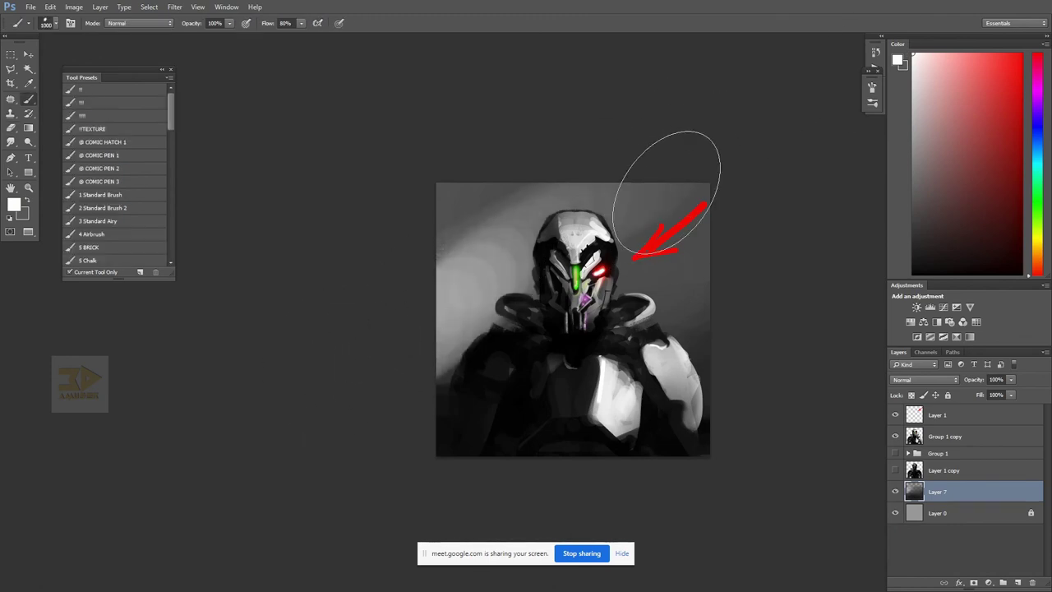
- Soften the backdrop glow into diagonal light bands by painting over it with greys sampled from the backdrop
alt+click(512, 192)
alt+click(467, 211)
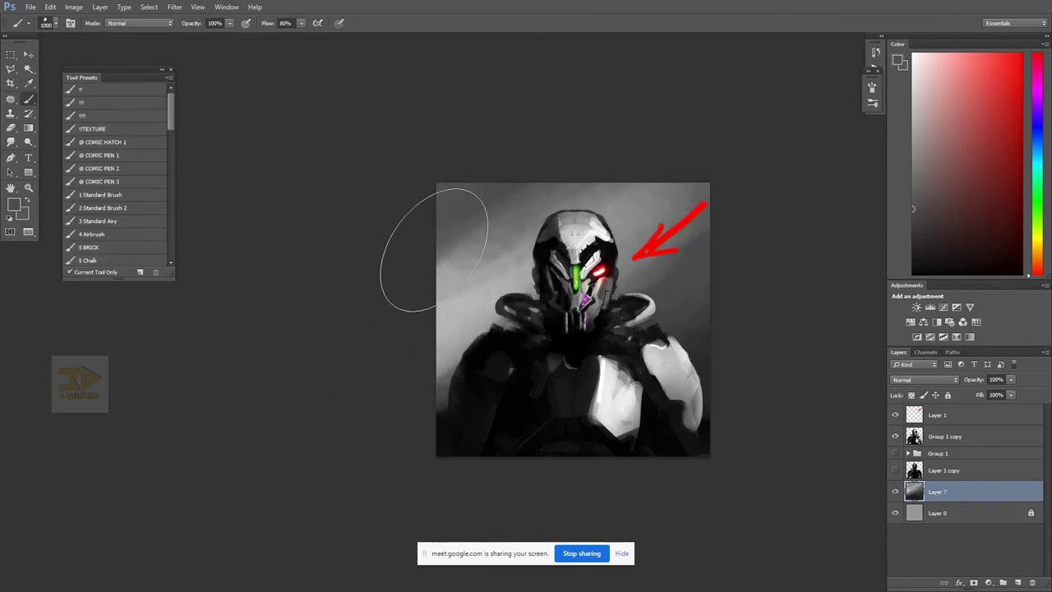
mouse_move(434, 249)
mouse_down()
mouse_move(524, 204)
mouse_move(528, 246)
mouse_up()
alt+click(654, 221)
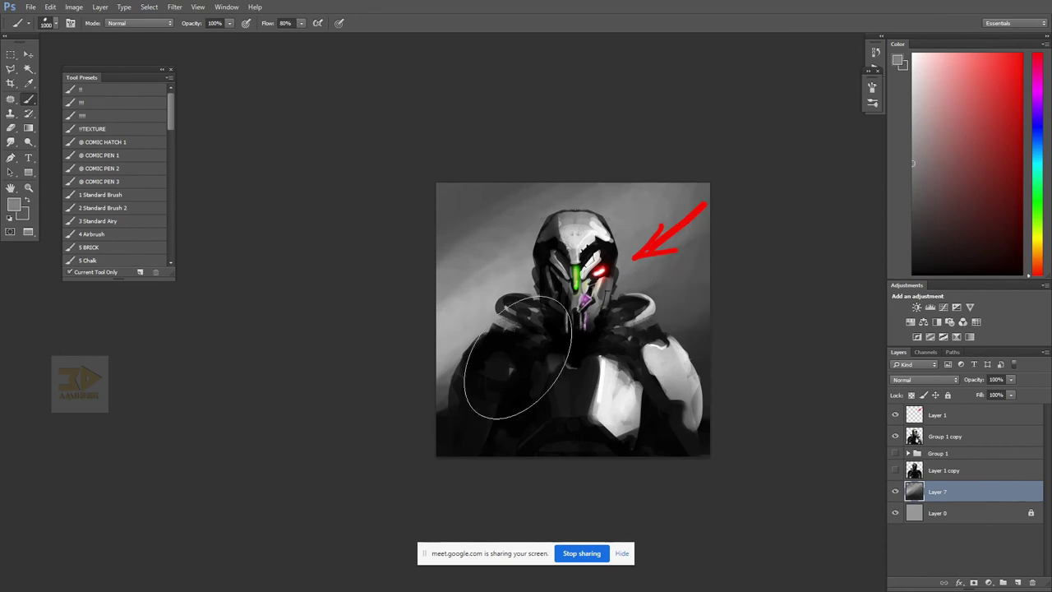
key(z)
alt+click(689, 294)
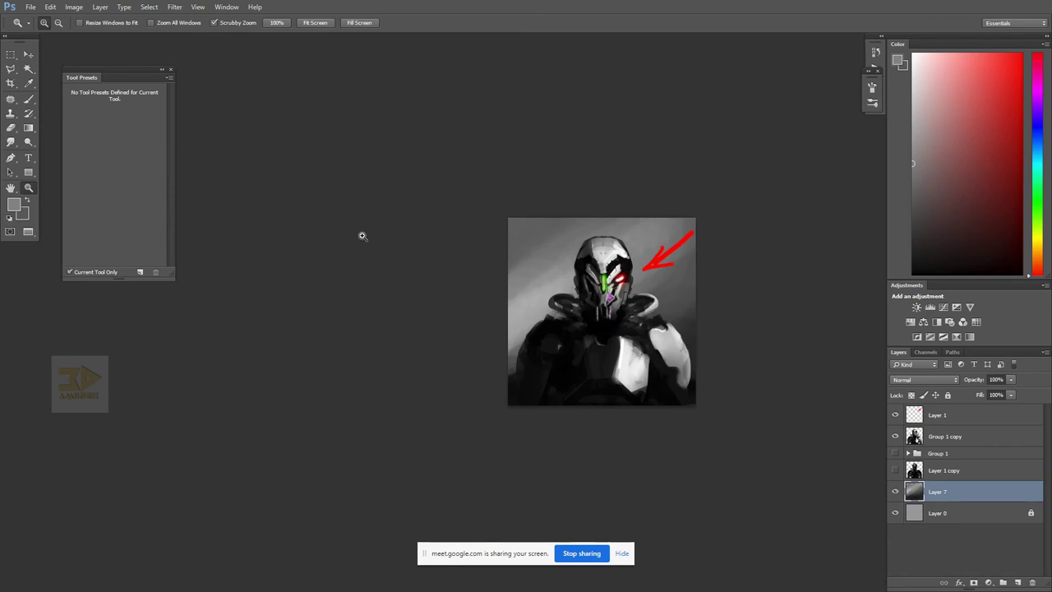
- Group all layers above the grey Layer 0 and hide the group so only the plain backdrop shows
click(356, 180)
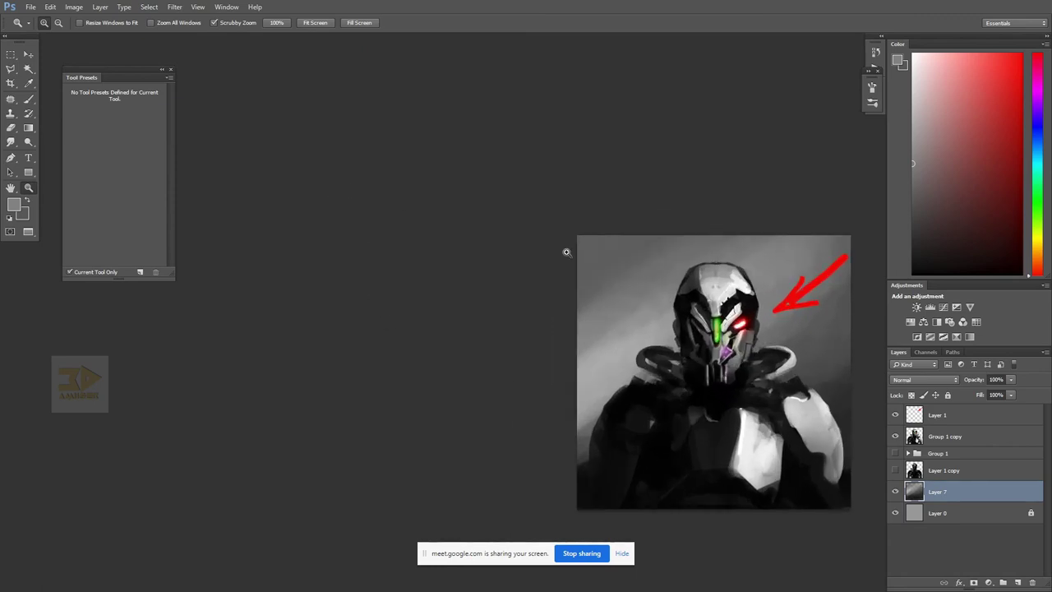
drag(543, 270, 405, 261)
key(f)
click(637, 321)
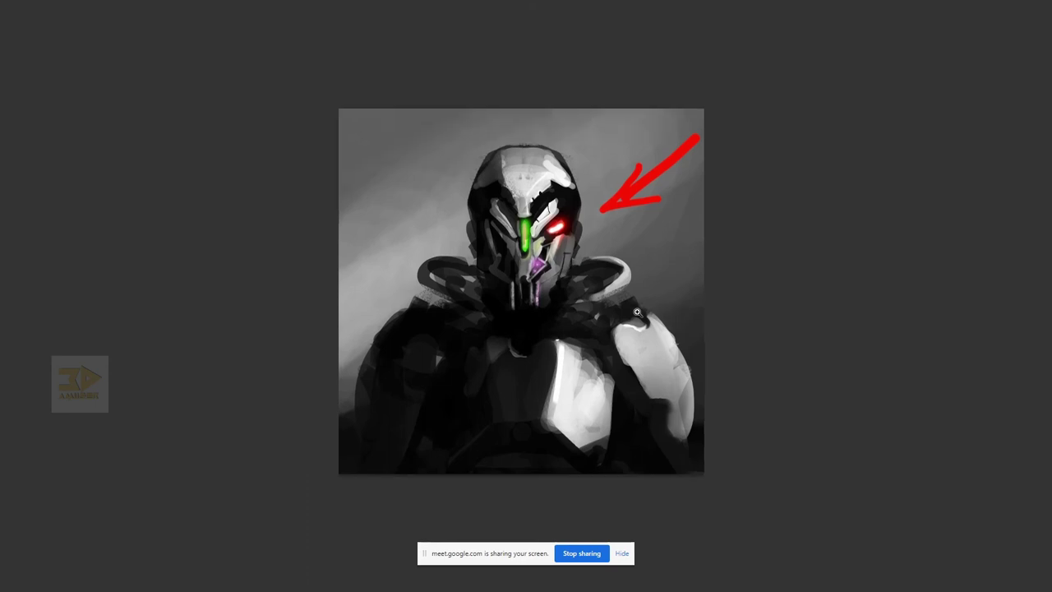
key(f)
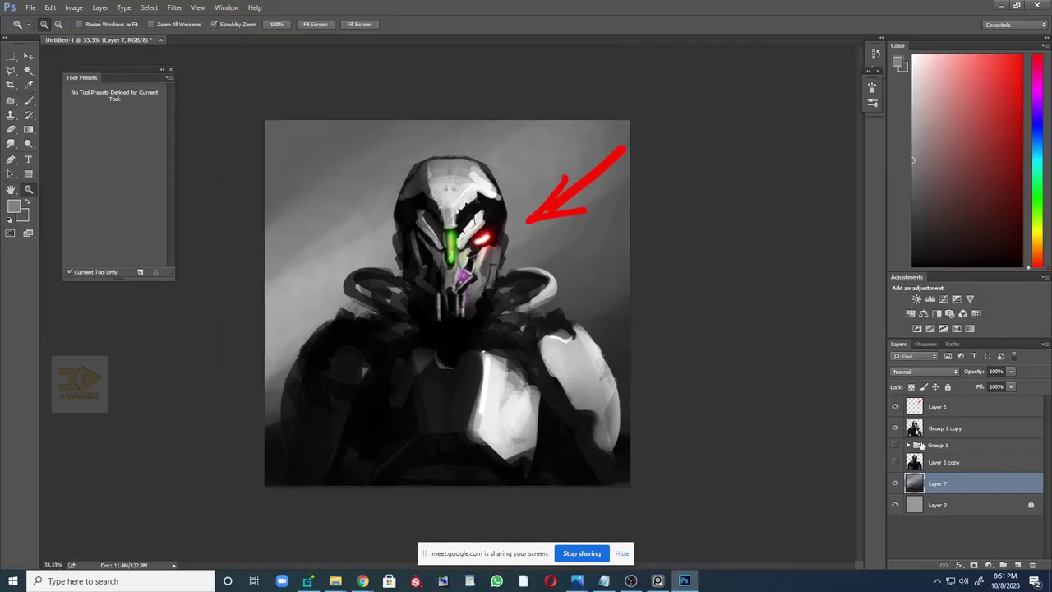
shift+click(937, 407)
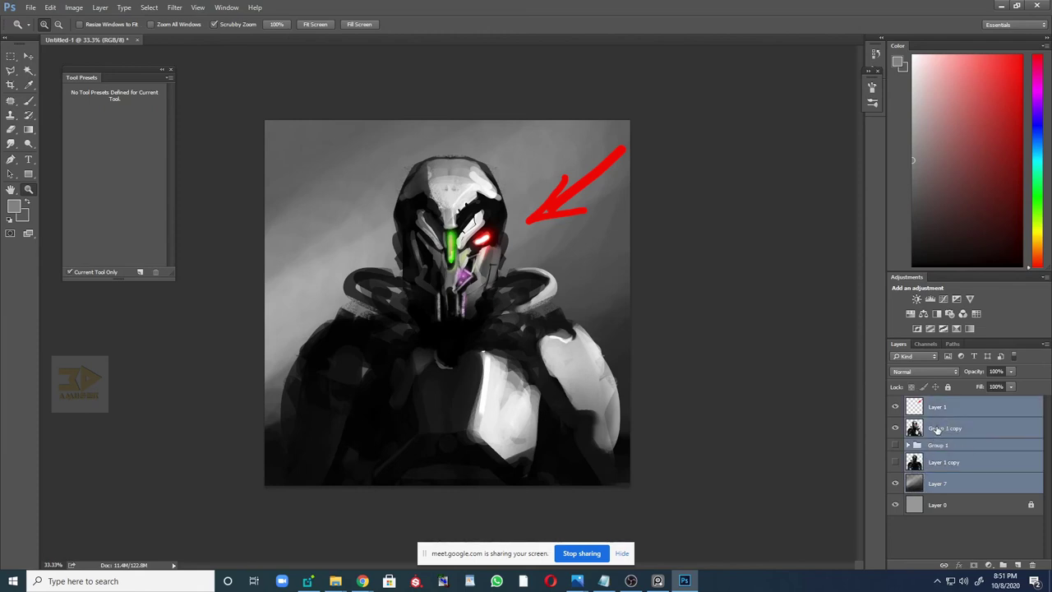
key(ctrl)
key(ctrl+g)
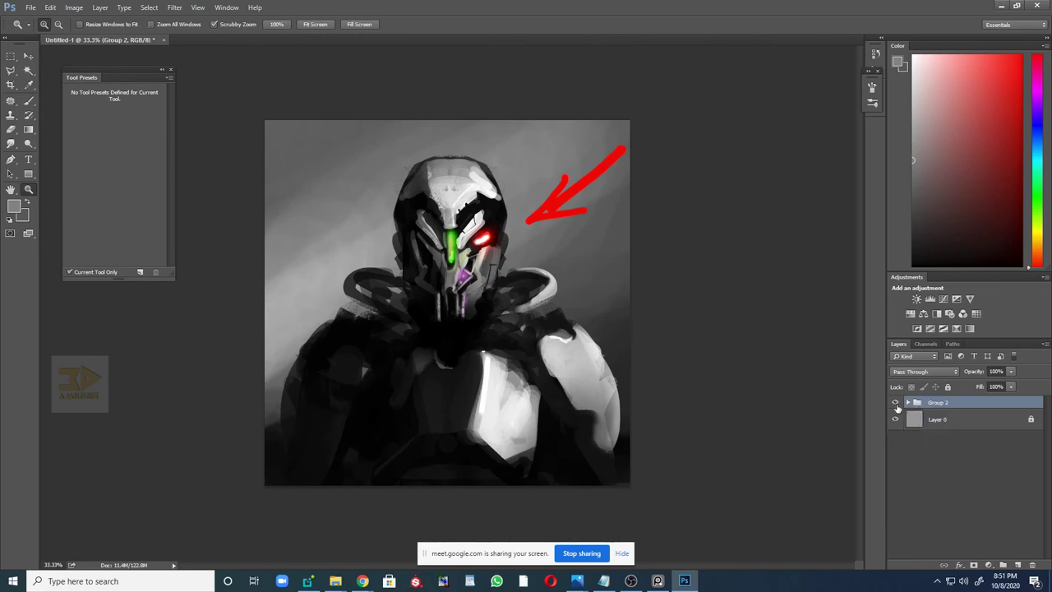
click(894, 402)
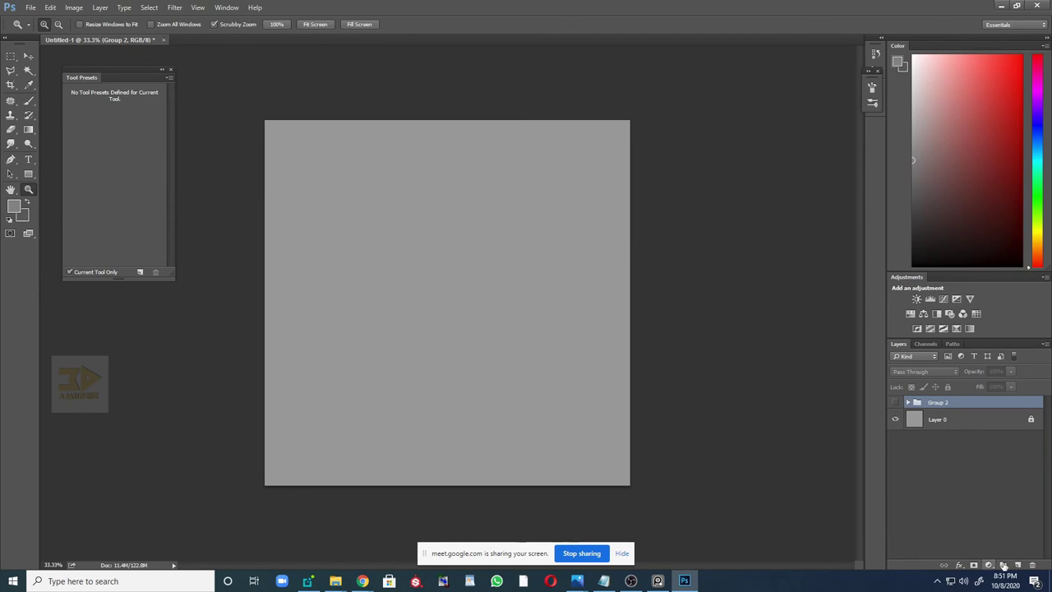
- Add a new layer above the hidden group and reduce the brush size to 400
click(1018, 564)
key(b)
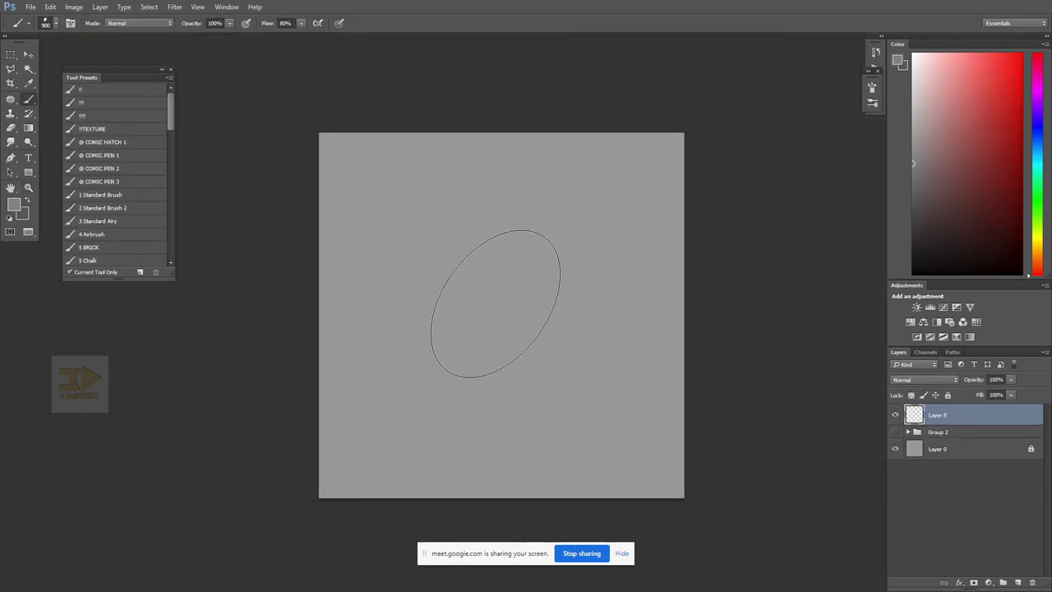
key(bracketleft)
key(bracketleft)
key(bracketleft)
key(bracketleft)
key(bracketleft)
key(bracketleft)
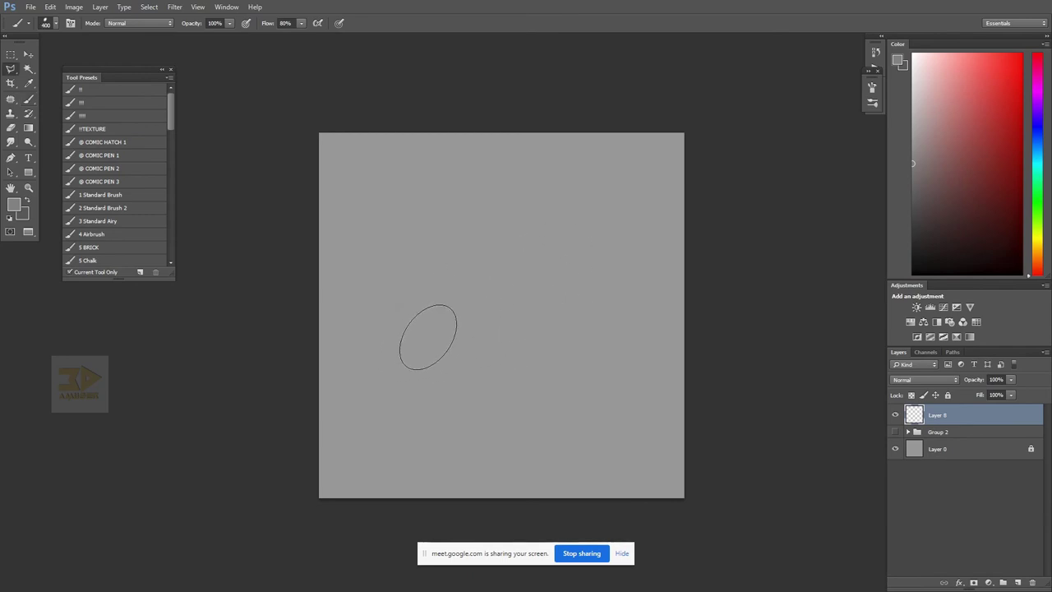
- Switch from the Polygonal Lasso to the freehand Lasso tool with 0 px feather
key(l)
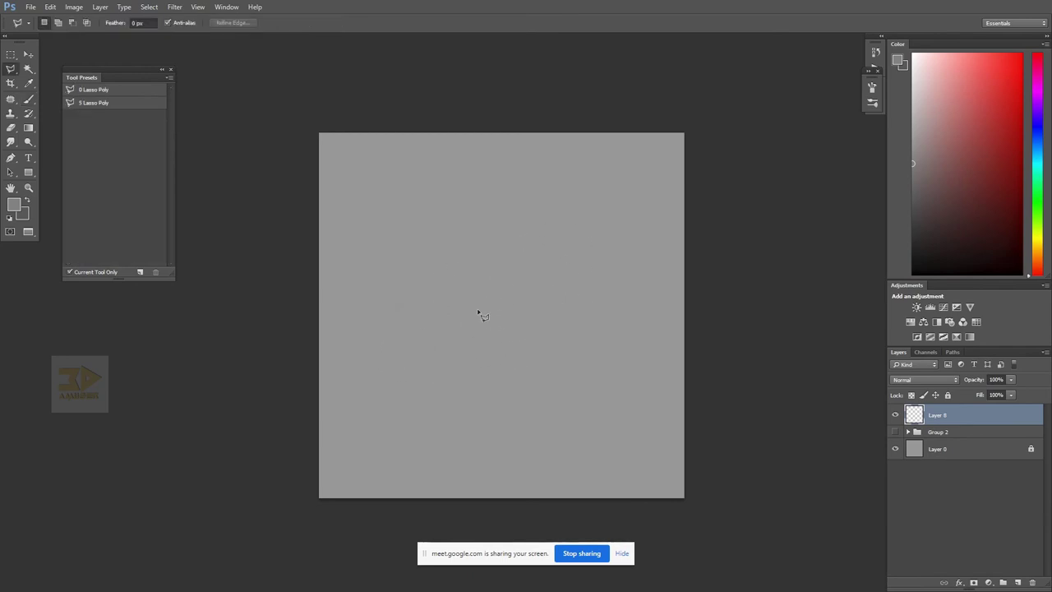
right_click(10, 69)
click(49, 66)
drag(601, 381, 637, 354)
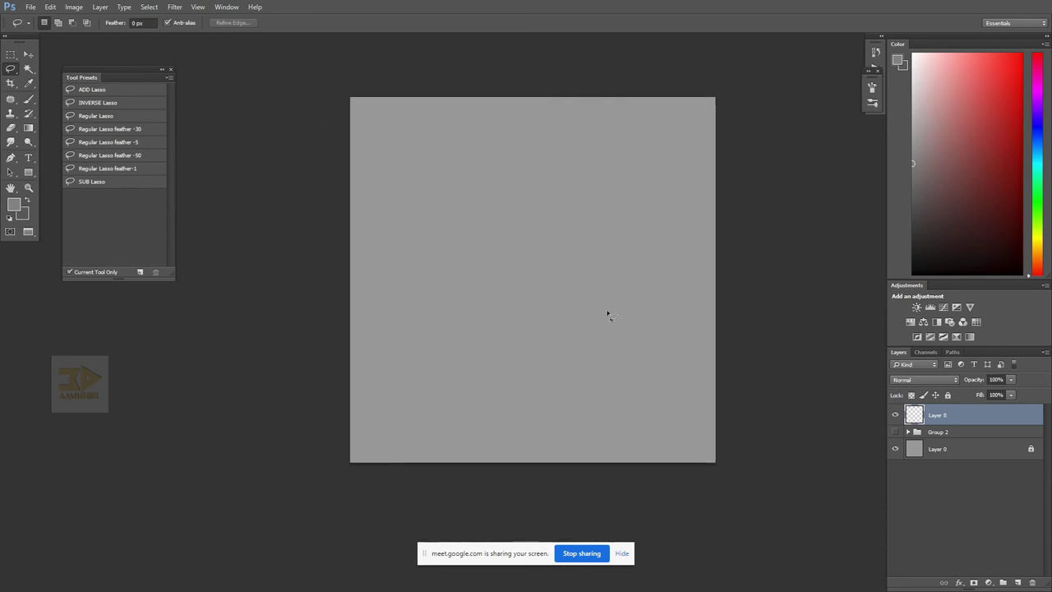
key(z)
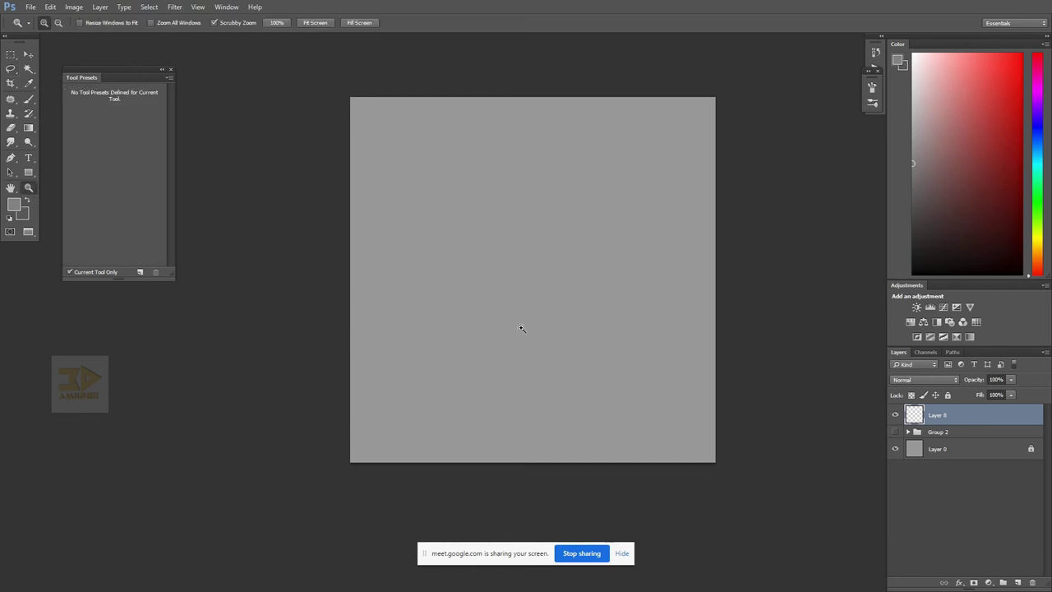
click(526, 330)
alt+click(539, 324)
drag(574, 321, 572, 337)
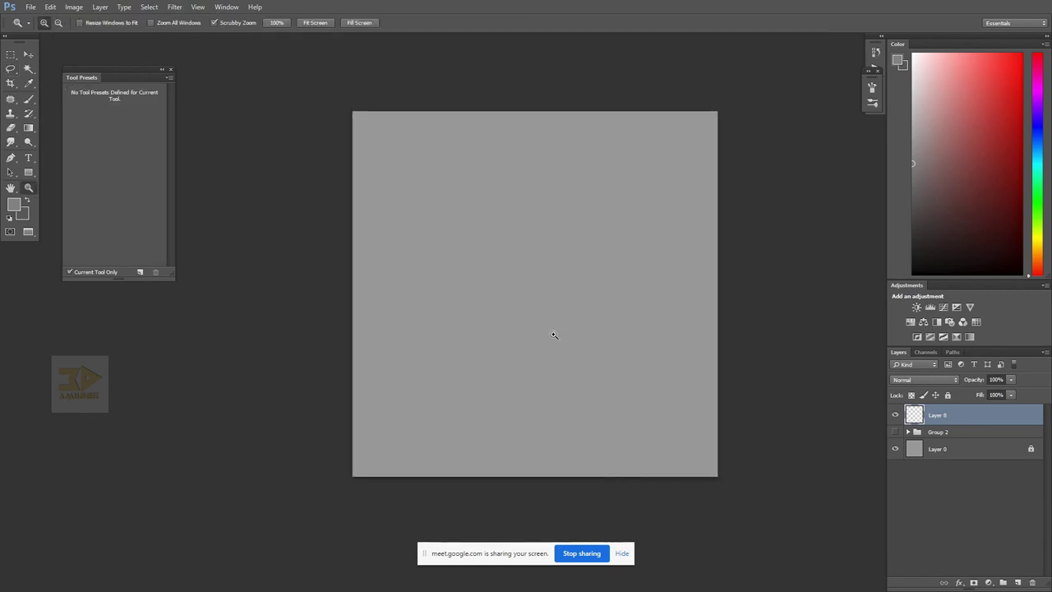
key(l)
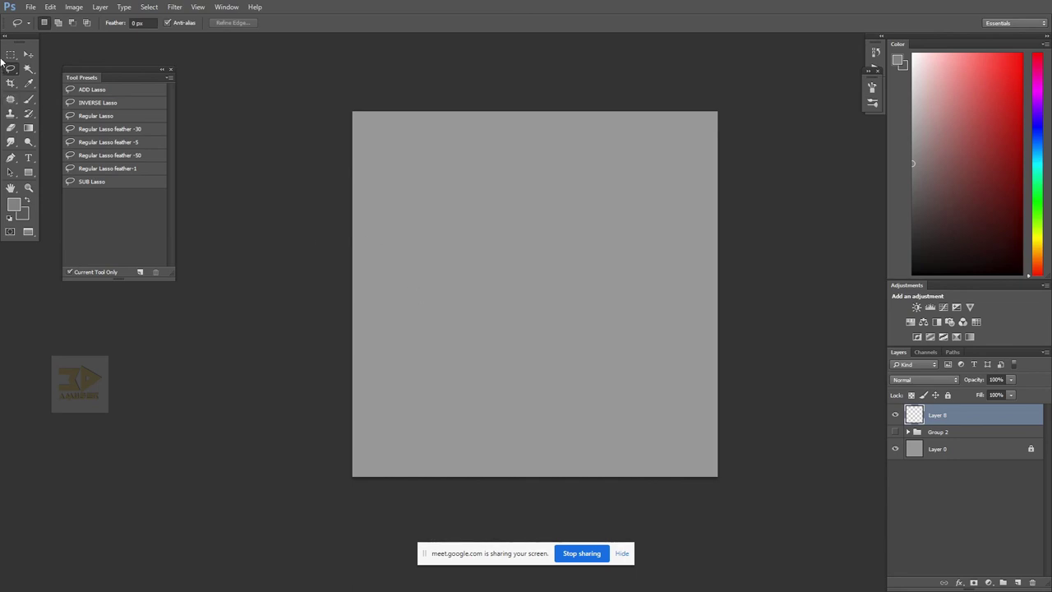
drag(473, 259, 587, 312)
drag(567, 342, 556, 350)
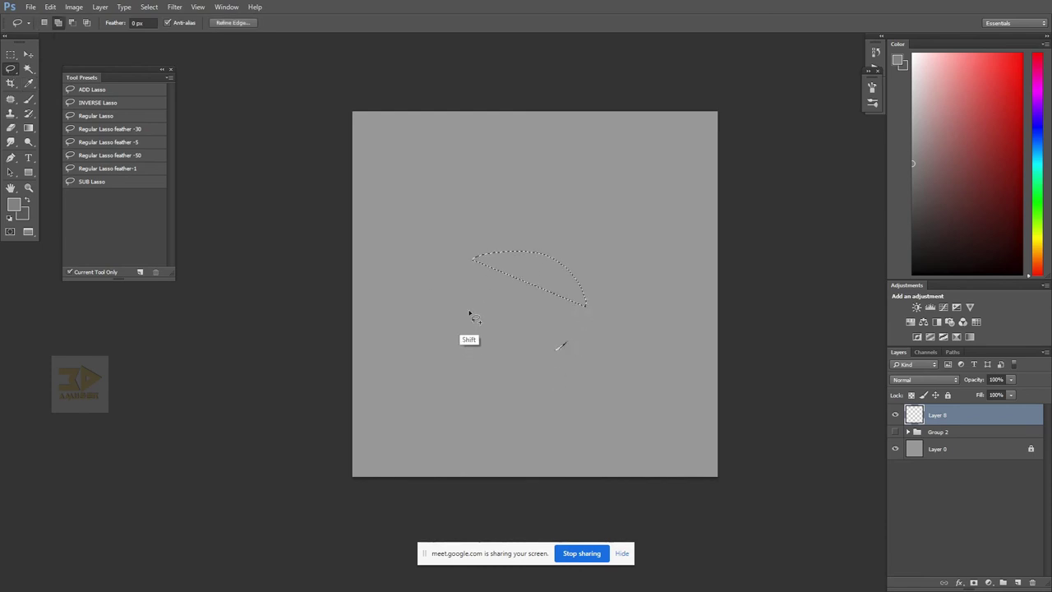
mouse_move(485, 307)
mouse_down()
mouse_move(565, 307)
mouse_move(575, 329)
mouse_move(546, 342)
mouse_move(541, 331)
mouse_move(567, 344)
mouse_up()
drag(632, 277, 659, 311)
click(560, 213)
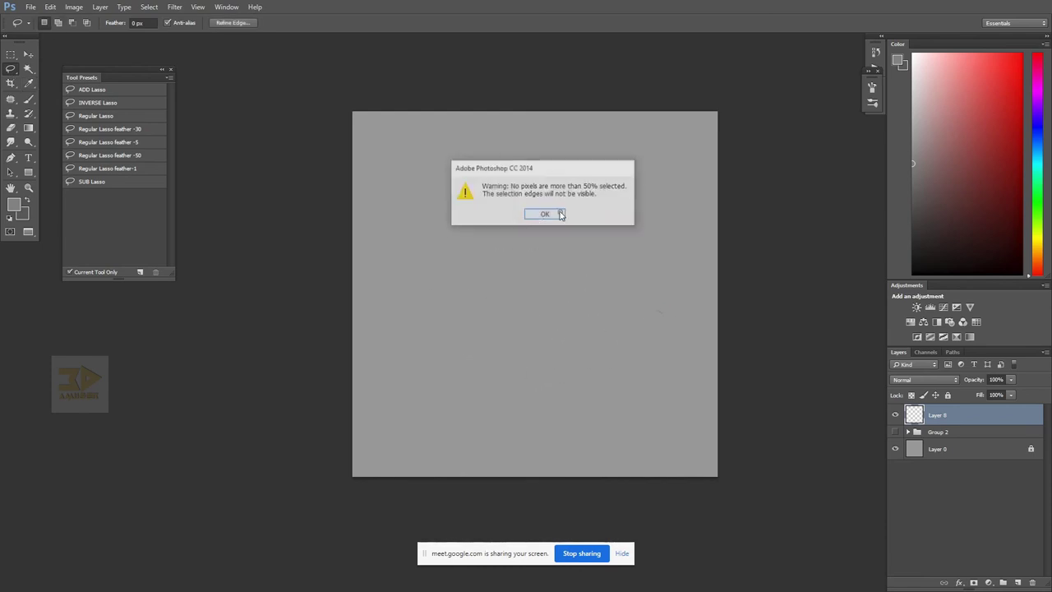
- Build a combined freehand selection of loose overlapping head, neck and shoulder shapes and fill it with black on the new layer
mouse_move(489, 263)
mouse_down()
mouse_move(591, 304)
mouse_move(462, 277)
mouse_up()
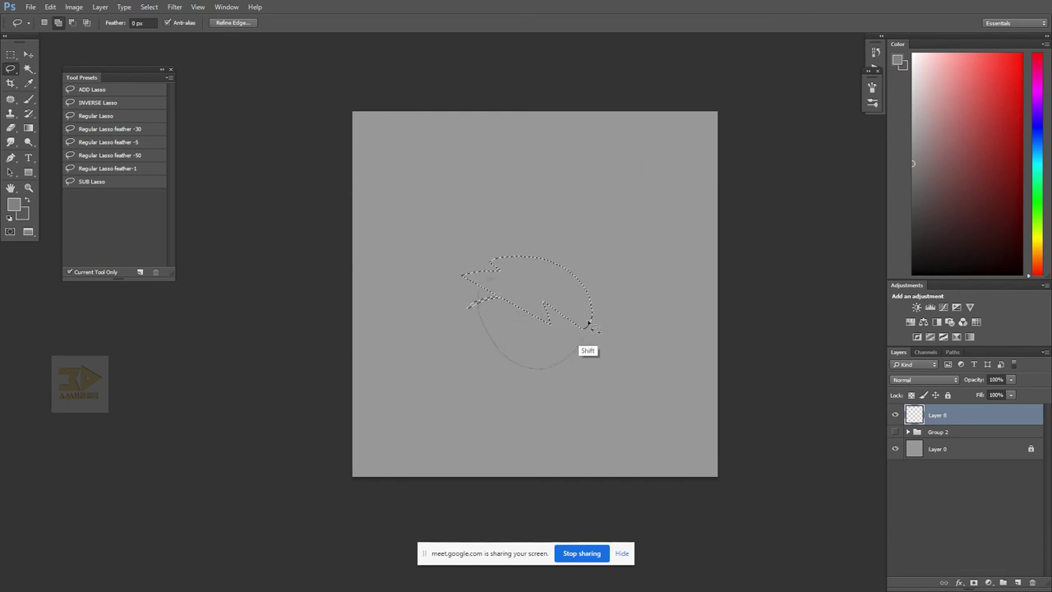
mouse_move(475, 342)
mouse_down()
mouse_move(441, 376)
mouse_move(467, 374)
mouse_up()
mouse_move(463, 337)
mouse_down()
mouse_move(513, 306)
mouse_move(452, 355)
mouse_move(503, 384)
mouse_move(487, 400)
mouse_move(555, 446)
mouse_move(389, 432)
mouse_move(492, 413)
mouse_move(354, 429)
mouse_move(533, 479)
mouse_up()
mouse_move(440, 470)
mouse_down()
mouse_move(502, 418)
mouse_move(606, 449)
mouse_move(563, 431)
mouse_move(558, 368)
mouse_move(575, 328)
mouse_up()
mouse_move(583, 264)
mouse_down()
mouse_move(646, 382)
mouse_move(626, 335)
mouse_move(610, 226)
mouse_move(592, 268)
mouse_up()
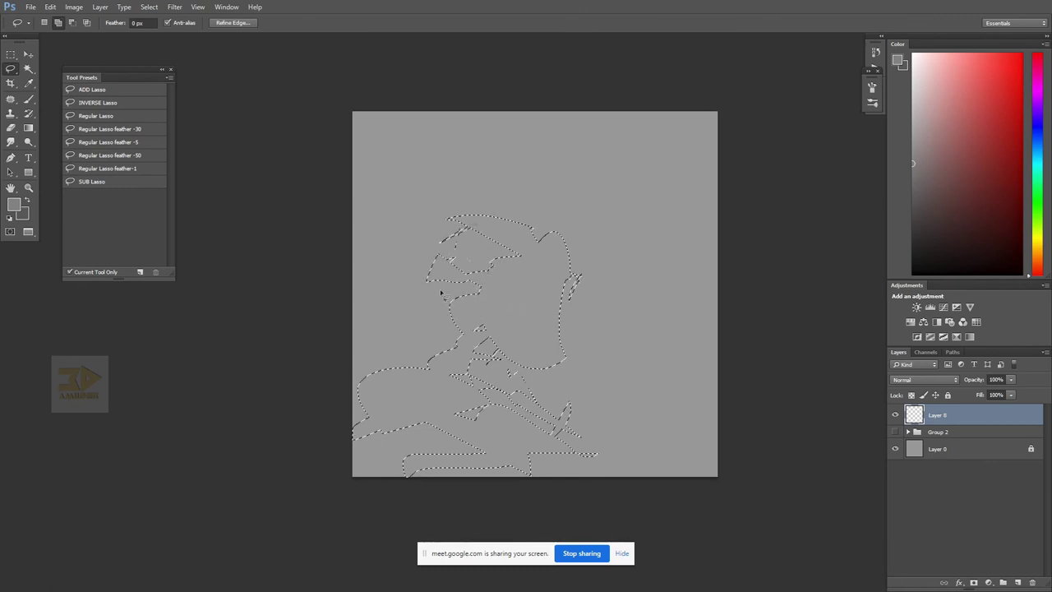
key(d)
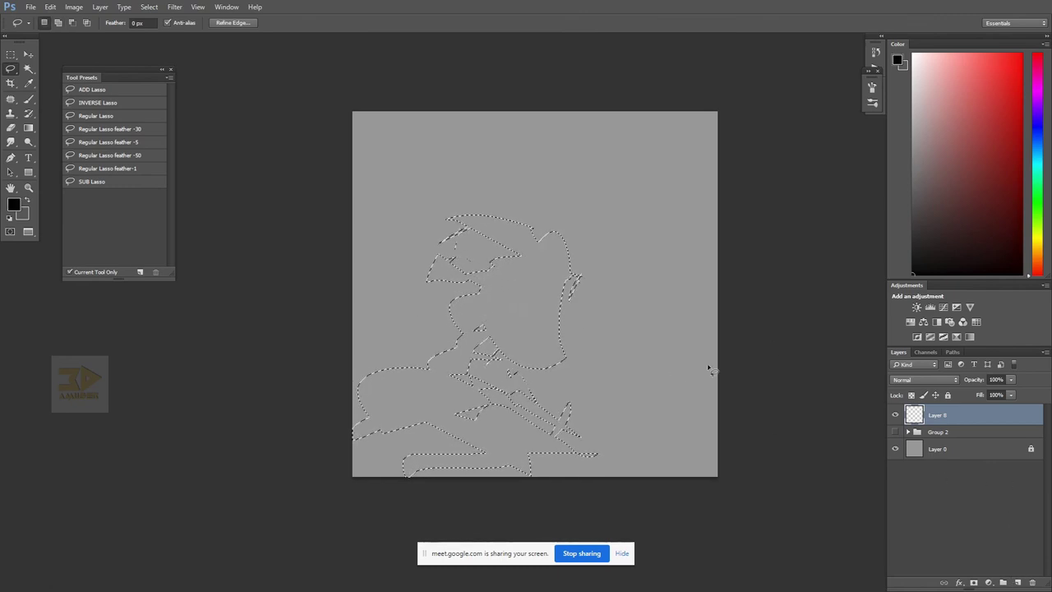
key(m)
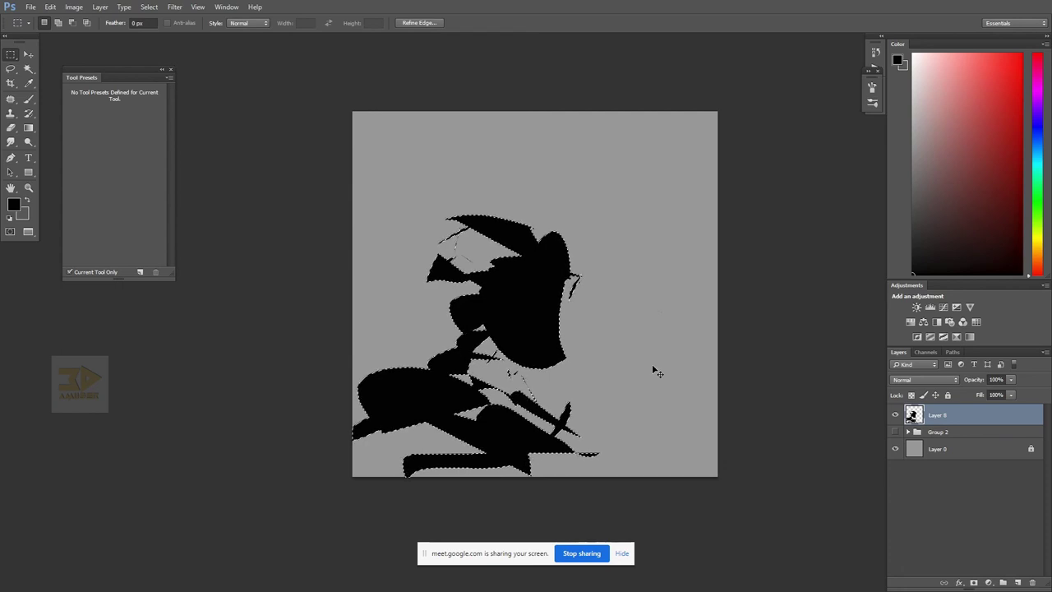
- Invert the selection and paint dark grey into the gaps of the helmet and neck and along the edge of the head
key(ctrl+shift+i)
drag(938, 207, 892, 208)
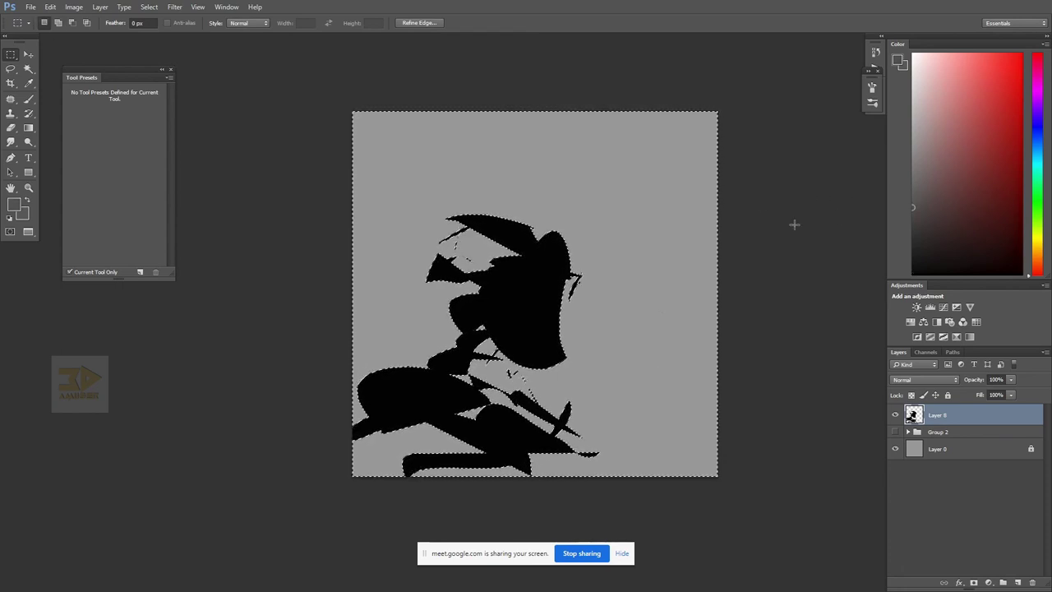
key(r)
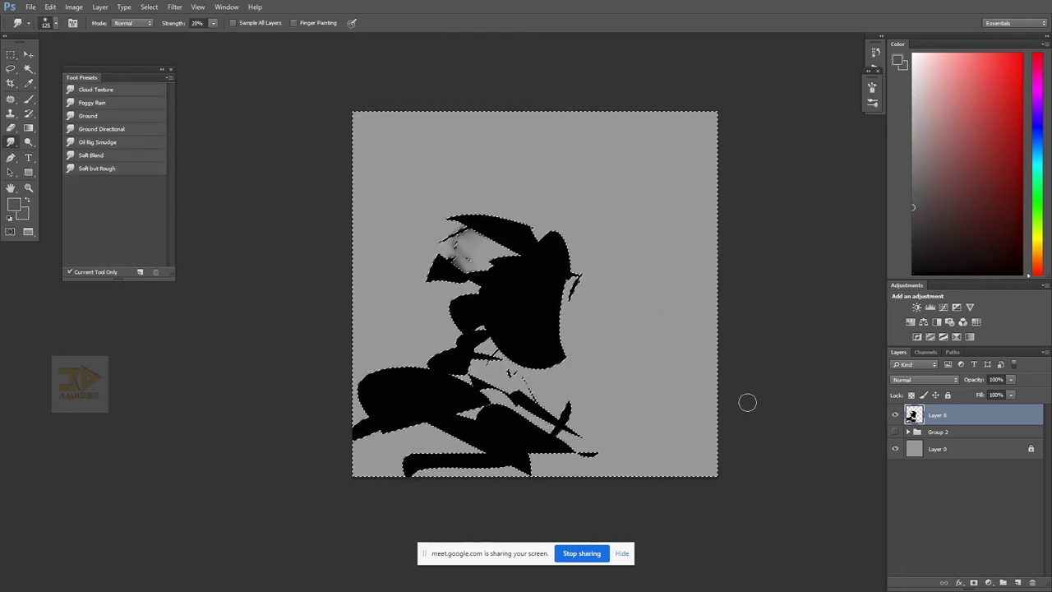
key(b)
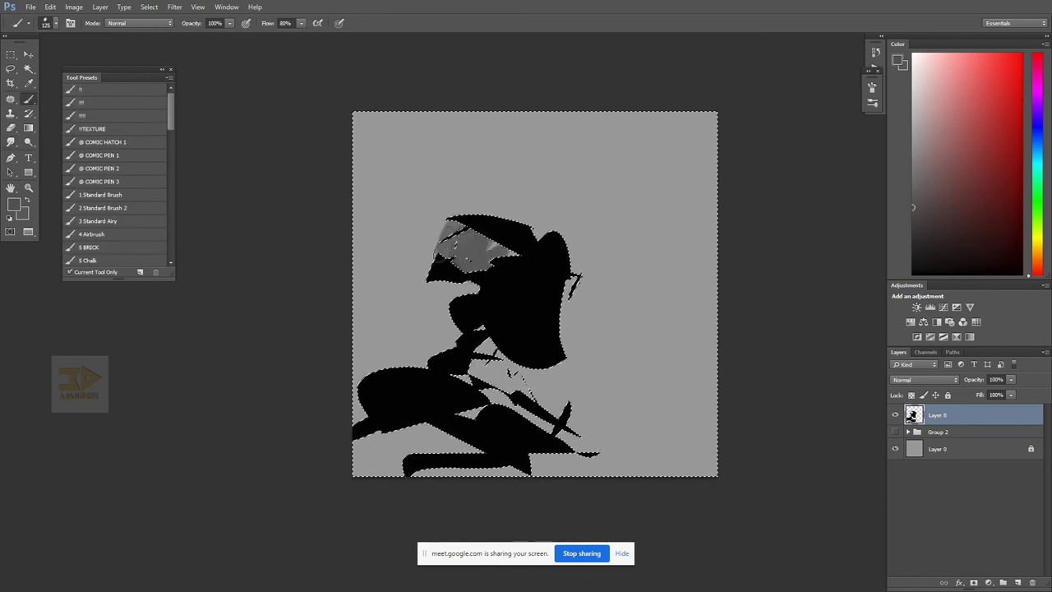
key(bracketleft)
key(bracketleft)
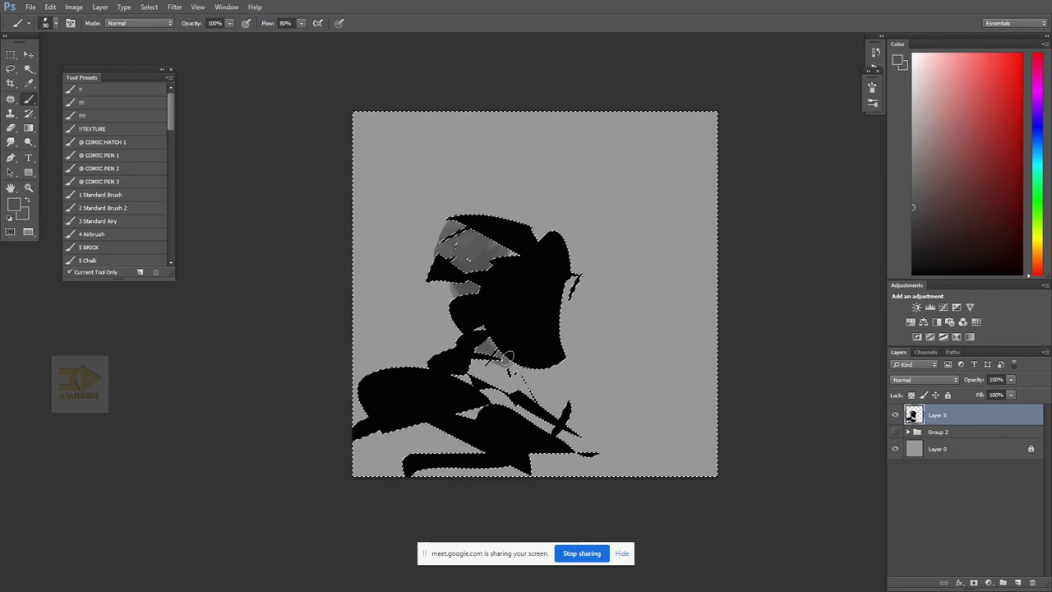
key(bracketleft)
key(bracketleft)
key(bracketleft)
key(bracketleft)
key(bracketleft)
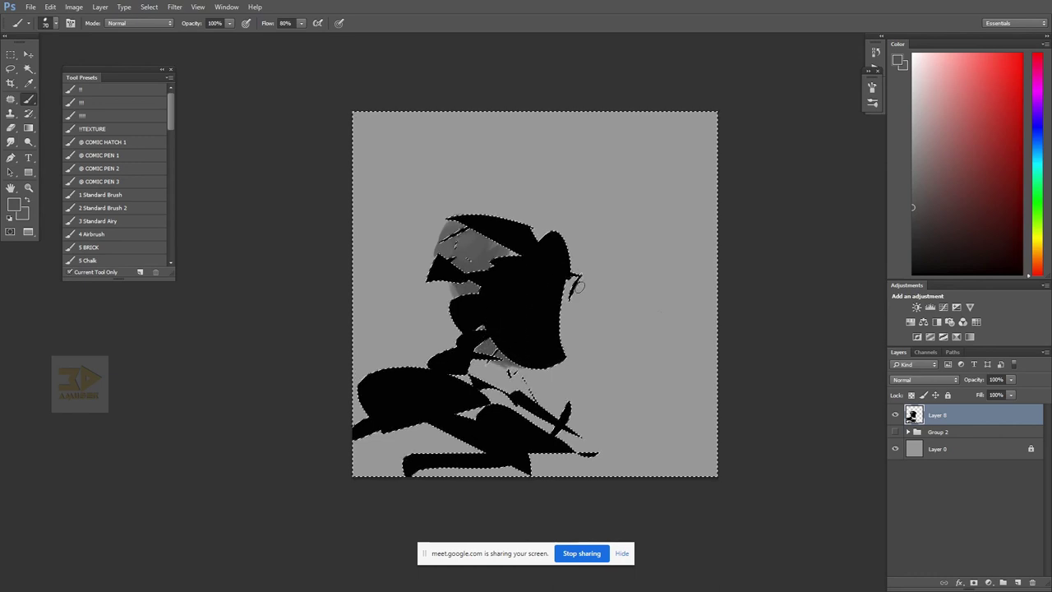
drag(575, 273, 564, 339)
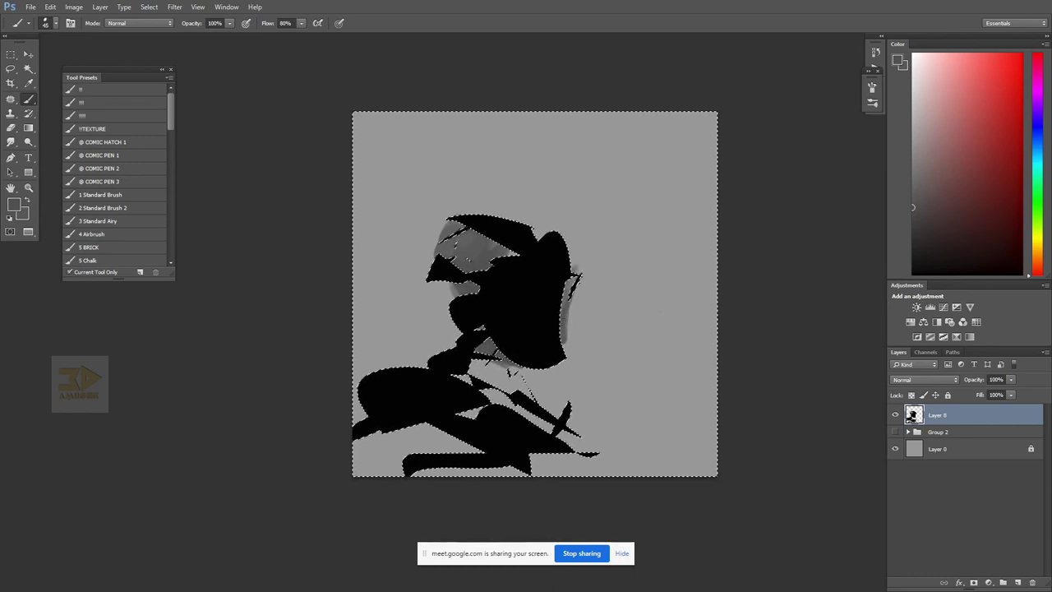
- Fill the gaps around the neck, shoulders and chest with dark grey, enlarging the brush to 150 for the chest
key(bracketright)
key(bracketright)
key(bracketright)
key(bracketright)
mouse_move(494, 370)
mouse_down()
mouse_move(510, 399)
mouse_move(473, 369)
mouse_move(485, 374)
mouse_up()
drag(516, 412, 569, 444)
key(bracketright)
key(bracketright)
key(bracketright)
key(bracketright)
mouse_move(444, 432)
mouse_down()
mouse_move(369, 444)
mouse_move(481, 439)
mouse_move(427, 460)
mouse_move(575, 457)
mouse_move(600, 467)
mouse_up()
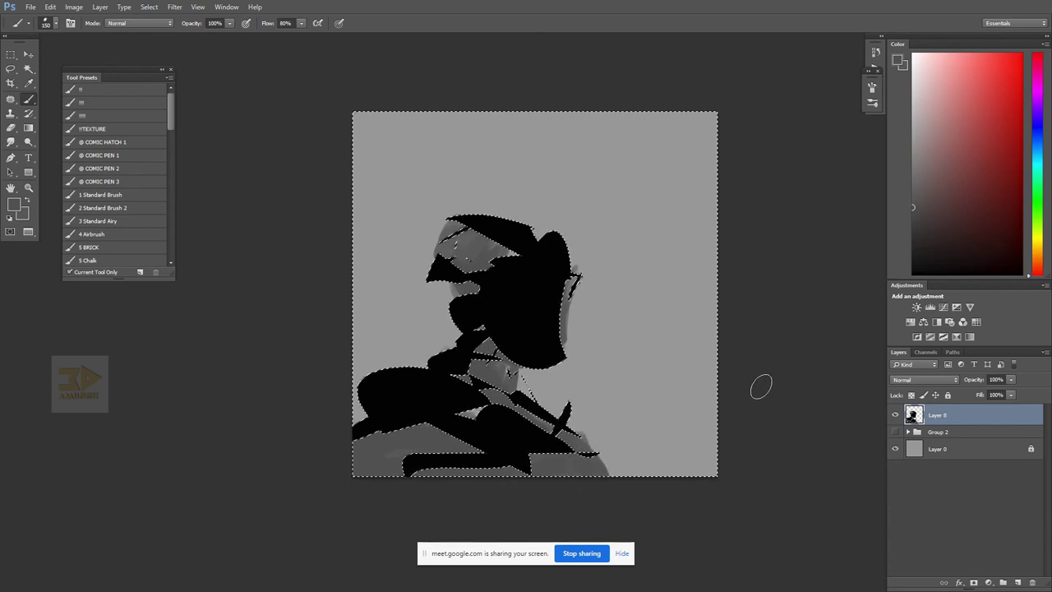
- Clear the selection and flip the head-and-shoulders silhouette horizontally
key(m)
click(763, 389)
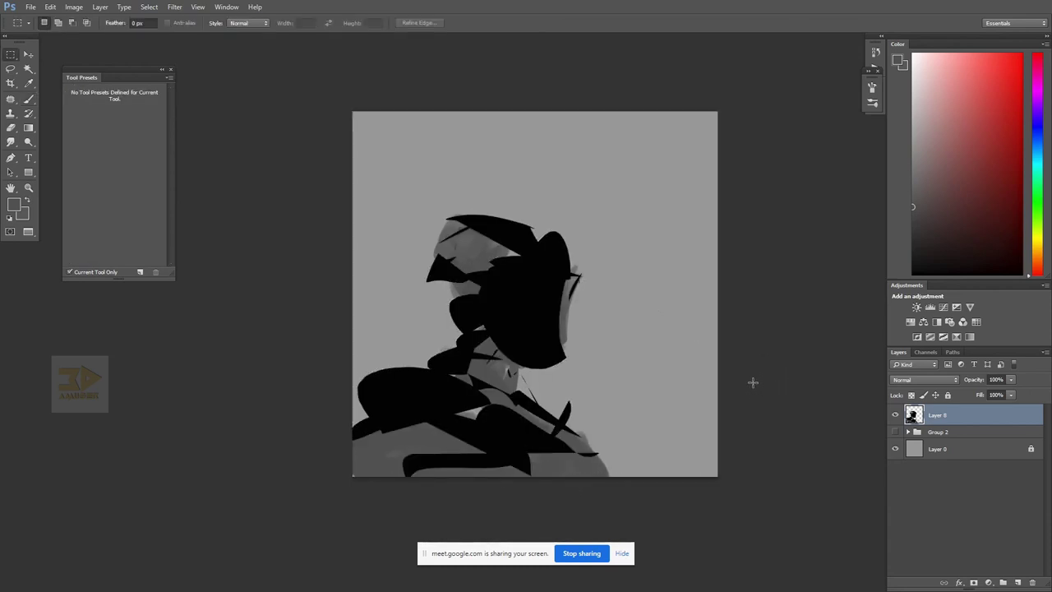
key(ctrl+shift+h)
- Paint a grey rim along the front of the brow and face with a small brush
key(z)
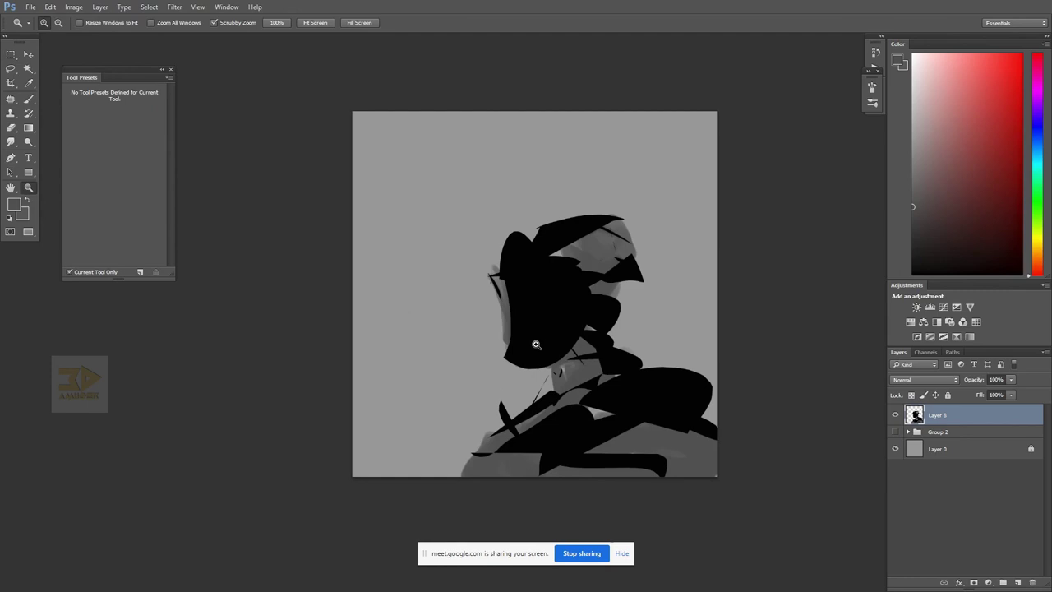
click(507, 300)
key(b)
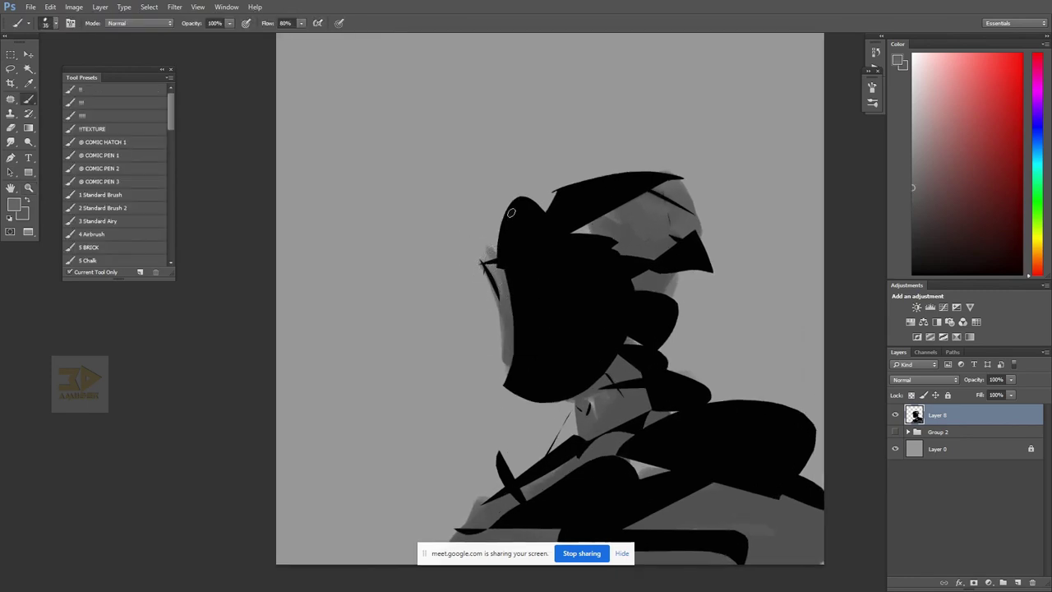
drag(510, 212, 498, 220)
drag(485, 262, 508, 383)
- Refine the helmet with sampled blacks and greys, covering its inner gaps and rounding the back of the head
alt+click(532, 375)
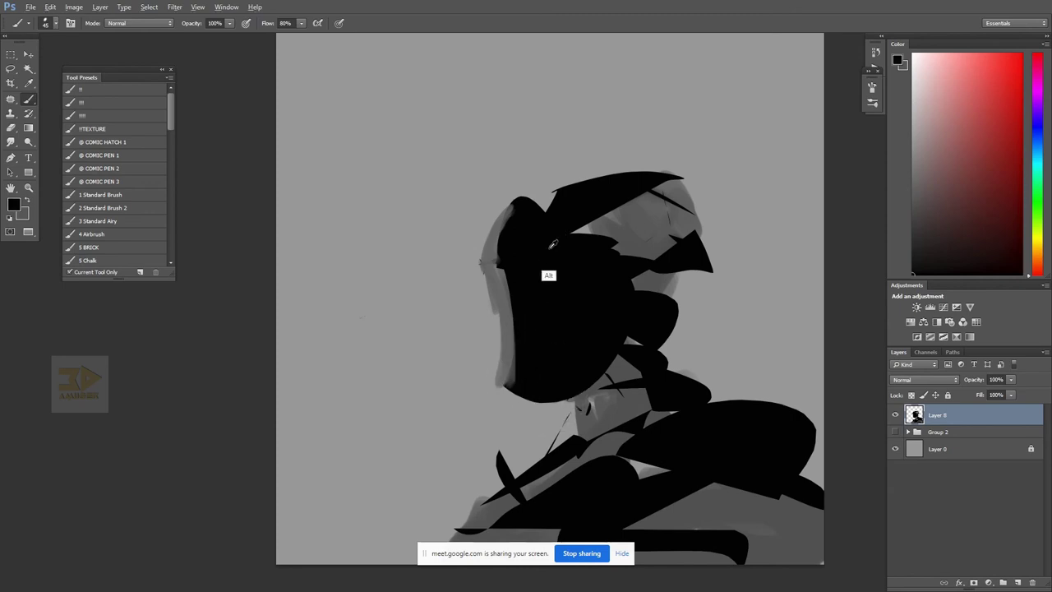
alt+click(553, 202)
alt+click(627, 230)
alt+click(581, 239)
mouse_move(579, 232)
mouse_down()
mouse_move(645, 200)
mouse_move(580, 228)
mouse_move(622, 246)
mouse_move(680, 246)
mouse_move(692, 270)
mouse_move(677, 277)
mouse_move(671, 305)
mouse_move(649, 292)
mouse_up()
alt+click(632, 238)
alt+click(656, 295)
alt+click(654, 280)
mouse_move(702, 268)
mouse_down()
mouse_move(683, 302)
mouse_move(646, 313)
mouse_move(672, 319)
mouse_move(695, 276)
mouse_move(667, 341)
mouse_up()
alt+click(647, 313)
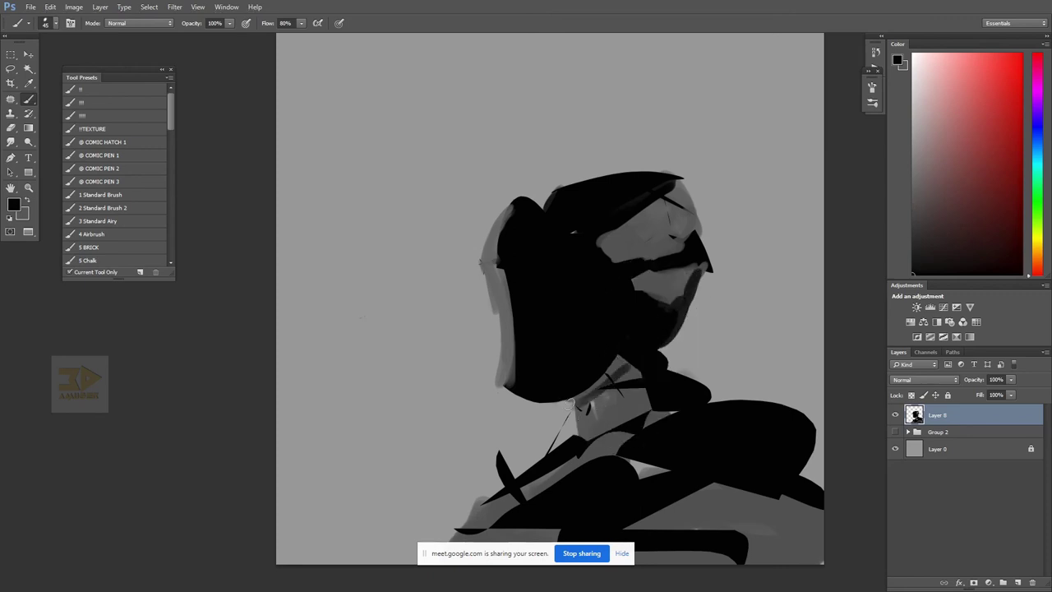
- Darken the jaw line and neck with sampled near-black strokes to join the head to the shoulders
scroll(653, 386, down, 2)
key(bracketleft)
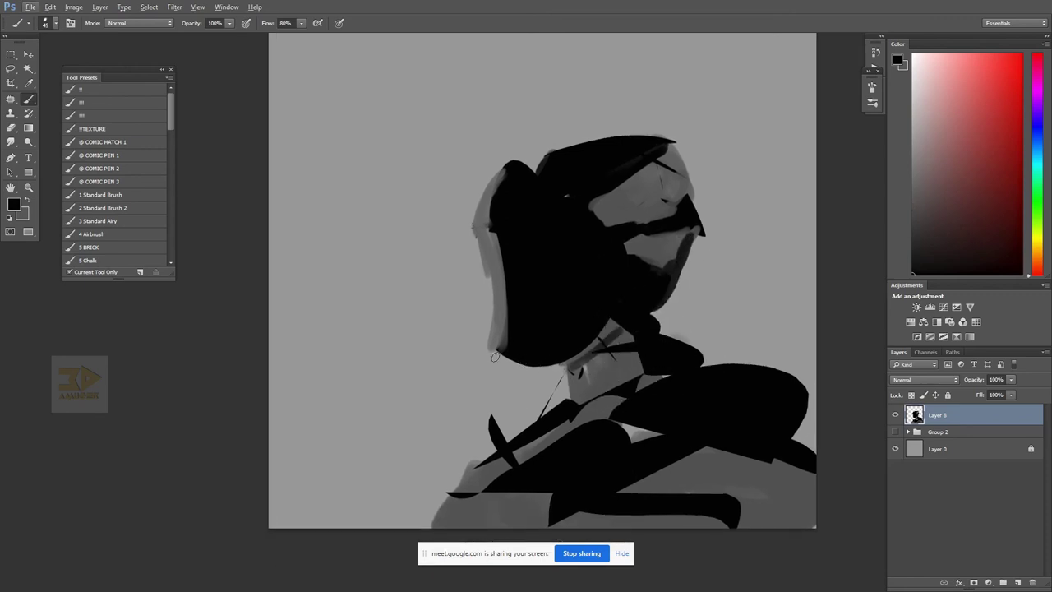
mouse_move(493, 352)
mouse_down()
mouse_move(575, 370)
mouse_move(563, 365)
mouse_move(606, 346)
mouse_move(641, 367)
mouse_move(653, 359)
mouse_move(585, 411)
mouse_up()
alt+click(661, 354)
mouse_move(589, 415)
mouse_down()
mouse_move(677, 373)
mouse_move(580, 396)
mouse_up()
drag(680, 397, 645, 378)
drag(646, 378, 620, 270)
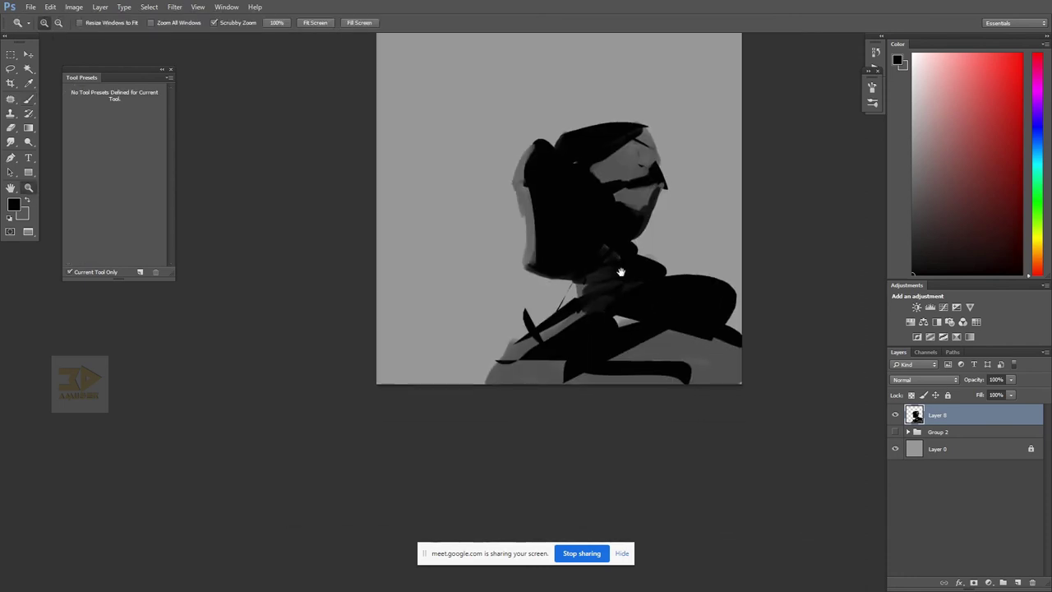
- Erase the stray spike and excess grey in front of the chest and block in the torso's front edge with black
key(e)
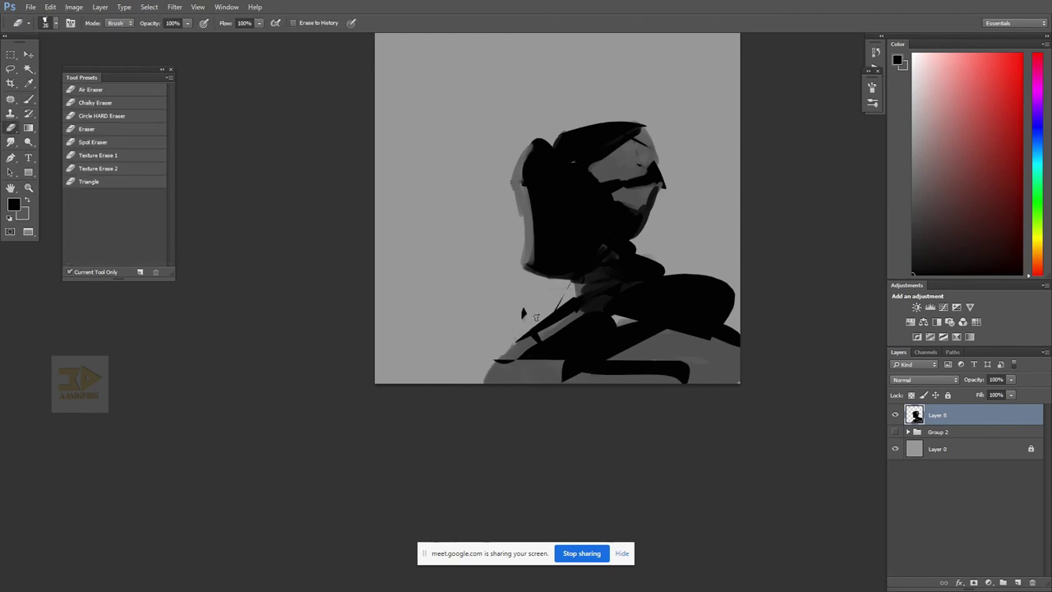
mouse_move(535, 319)
mouse_down()
mouse_move(480, 344)
mouse_move(495, 393)
mouse_move(515, 344)
mouse_move(525, 399)
mouse_move(513, 350)
mouse_move(503, 376)
mouse_move(537, 349)
mouse_move(495, 403)
mouse_move(560, 319)
mouse_move(548, 358)
mouse_up()
key(b)
mouse_move(547, 322)
mouse_down()
mouse_move(554, 380)
mouse_move(590, 377)
mouse_up()
mouse_move(635, 355)
mouse_down()
mouse_move(685, 332)
mouse_move(668, 379)
mouse_up()
- Paint black strokes over the lower shoulder and upper arm with a larger brush and trim the shoulder's top edge with the eraser
key(bracketright)
key(bracketright)
drag(699, 335, 709, 375)
mouse_move(708, 374)
mouse_down()
mouse_move(733, 358)
mouse_move(663, 379)
mouse_up()
drag(762, 332, 742, 338)
key(e)
drag(697, 276, 746, 302)
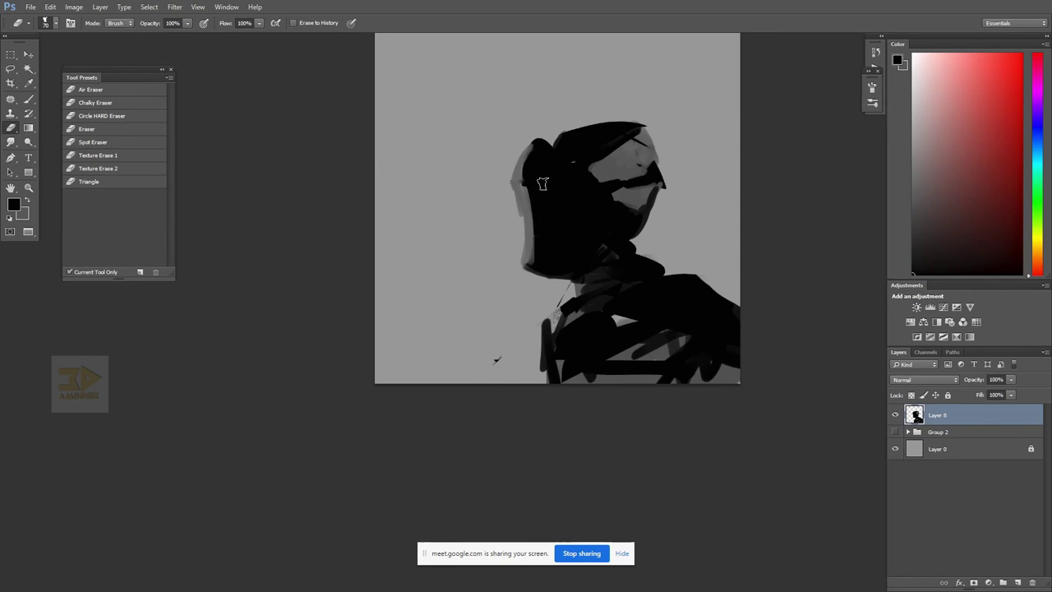
- Erase the excess grey behind the head and the stray marks behind the neck, and mirror the whole canvas horizontally
mouse_move(523, 145)
mouse_down()
mouse_move(504, 196)
mouse_move(503, 183)
mouse_move(509, 241)
mouse_up()
drag(516, 202, 512, 262)
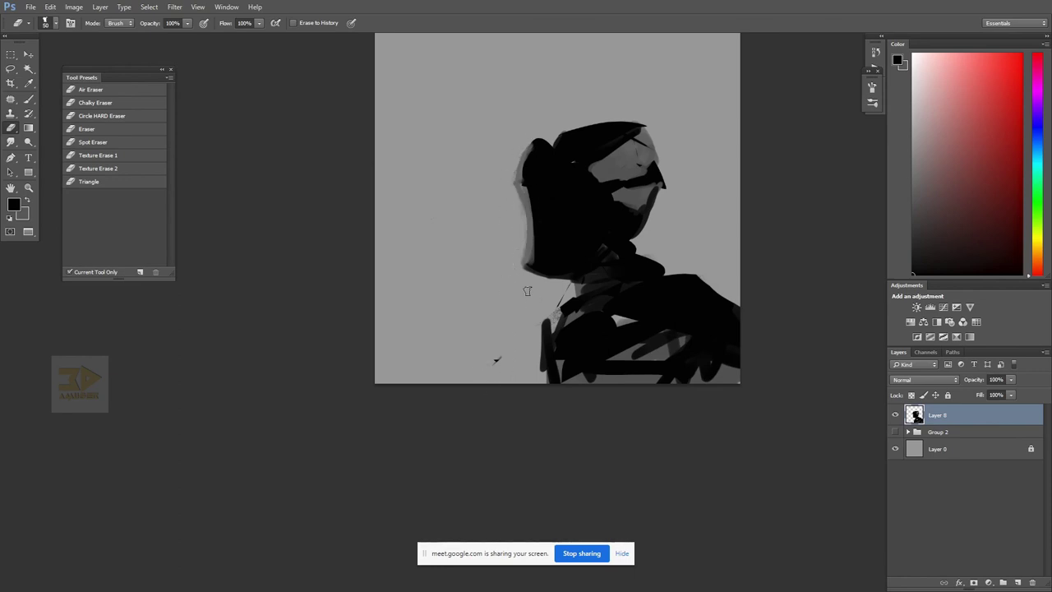
drag(559, 294, 540, 341)
key(ctrl+shift+h)
drag(558, 199, 628, 236)
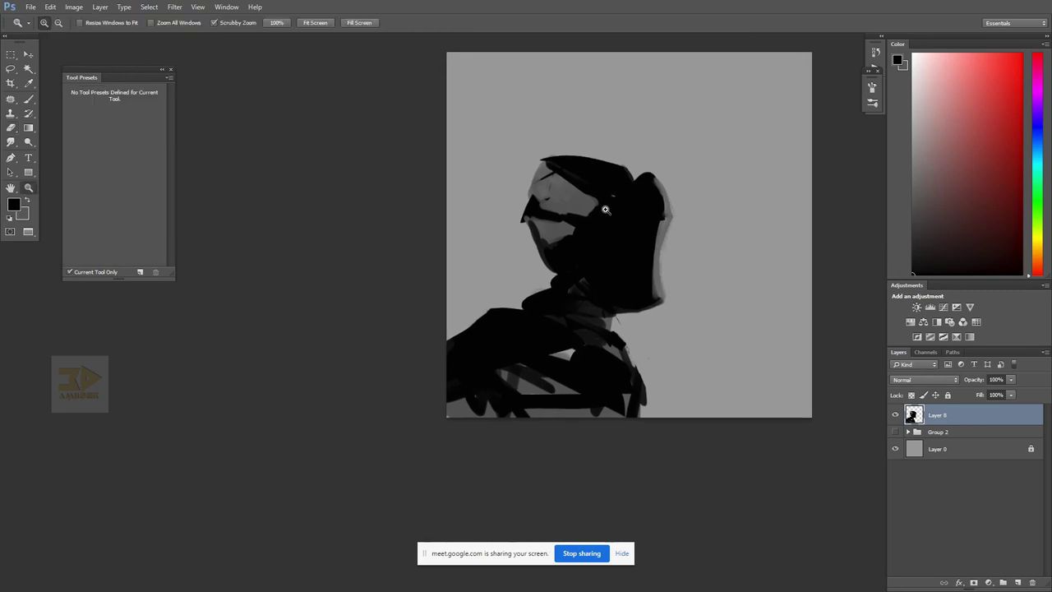
- Paint the visor opening with sampled greys, covering the black bar across it to form one rounded glass shape
ctrl+click(562, 198)
key(b)
alt+click(550, 200)
mouse_move(549, 198)
mouse_down()
mouse_move(525, 209)
mouse_move(538, 174)
mouse_move(519, 195)
mouse_move(543, 214)
mouse_move(542, 172)
mouse_up()
alt+click(511, 246)
mouse_move(512, 216)
mouse_down()
mouse_move(512, 229)
mouse_move(576, 235)
mouse_move(567, 244)
mouse_up()
alt+click(581, 222)
mouse_move(606, 215)
mouse_down()
mouse_move(588, 239)
mouse_move(533, 217)
mouse_move(571, 213)
mouse_move(558, 219)
mouse_move(571, 224)
mouse_move(532, 210)
mouse_move(540, 158)
mouse_up()
mouse_move(516, 220)
mouse_down()
mouse_move(514, 188)
mouse_move(512, 228)
mouse_move(536, 271)
mouse_up()
- Shape a curved black rim along the visor's lower edge with sampled black and clean up its edges
alt+click(548, 305)
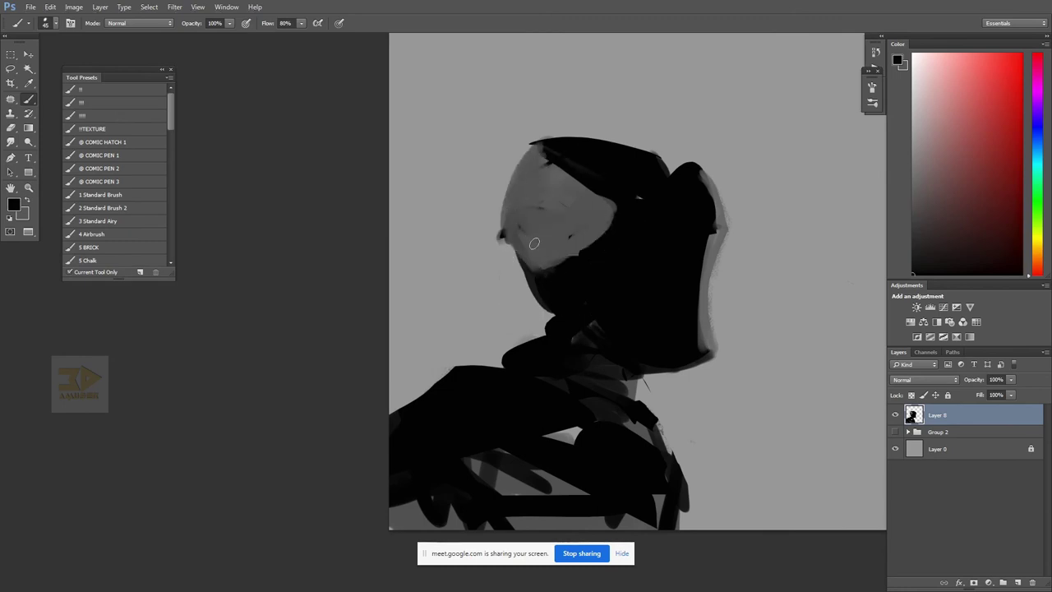
mouse_move(502, 235)
mouse_down()
mouse_move(540, 270)
mouse_move(505, 241)
mouse_move(518, 248)
mouse_up()
key(e)
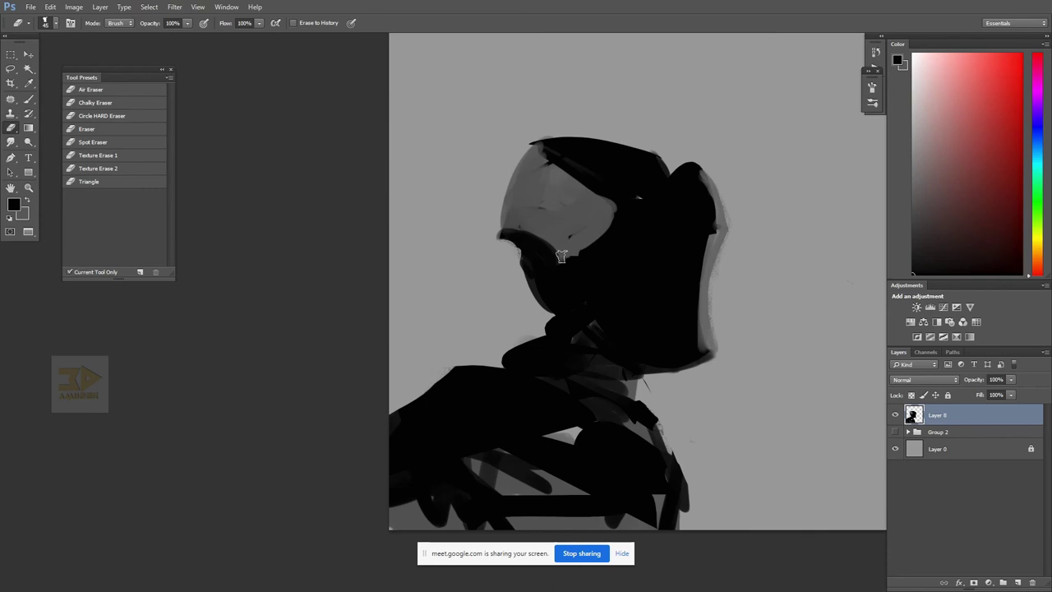
key(b)
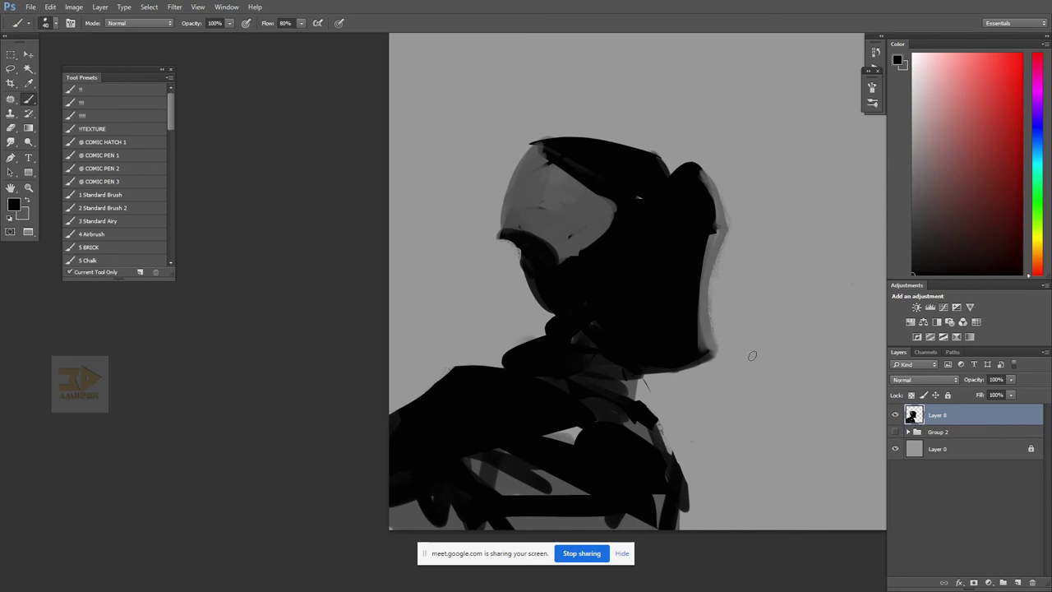
key(z)
drag(695, 263, 688, 260)
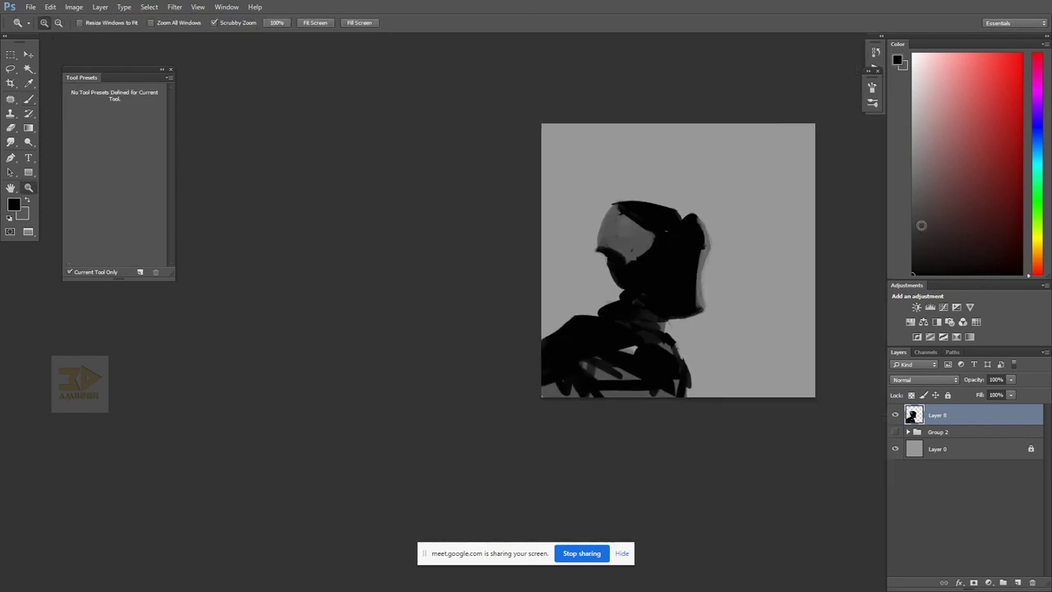
- Switch to the Chrome window with the interior lighting image results and search for "helmets" instead
mouse_move(393, 576)
key(super)
mouse_move(363, 580)
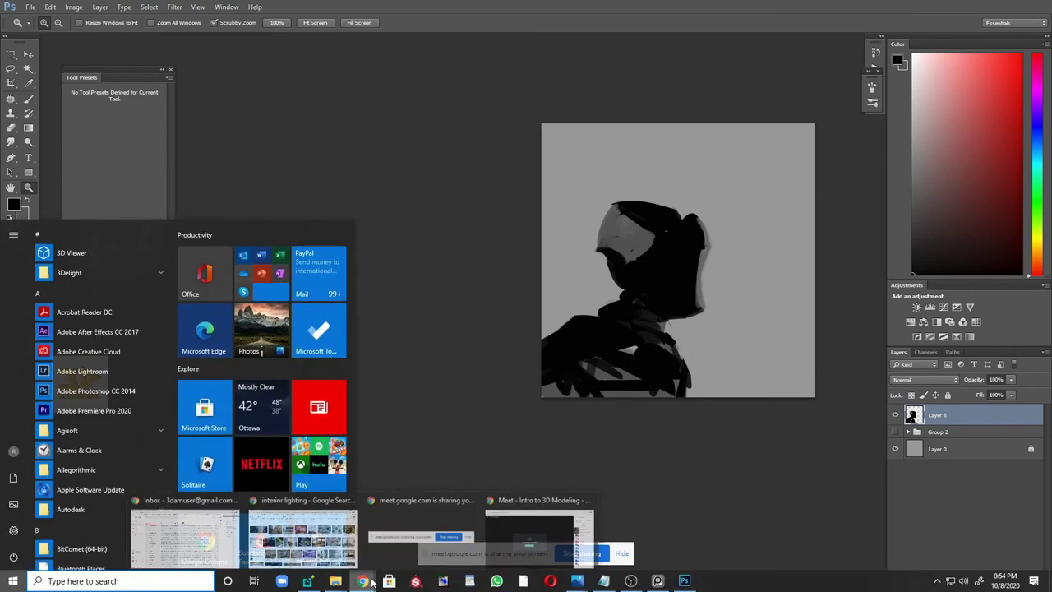
click(316, 551)
scroll(246, 328, up, 10)
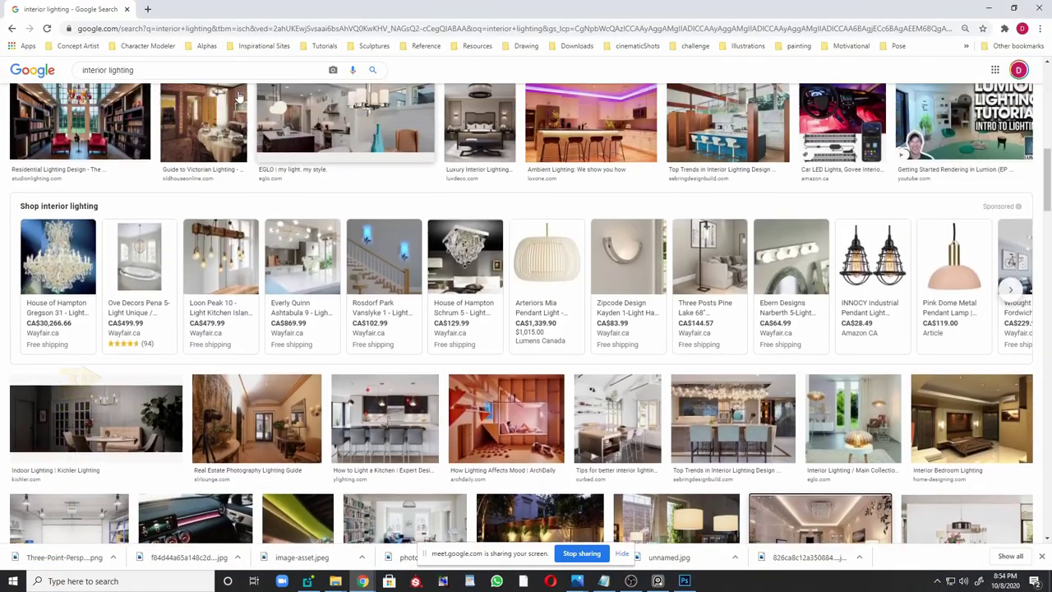
drag(135, 70, 74, 65)
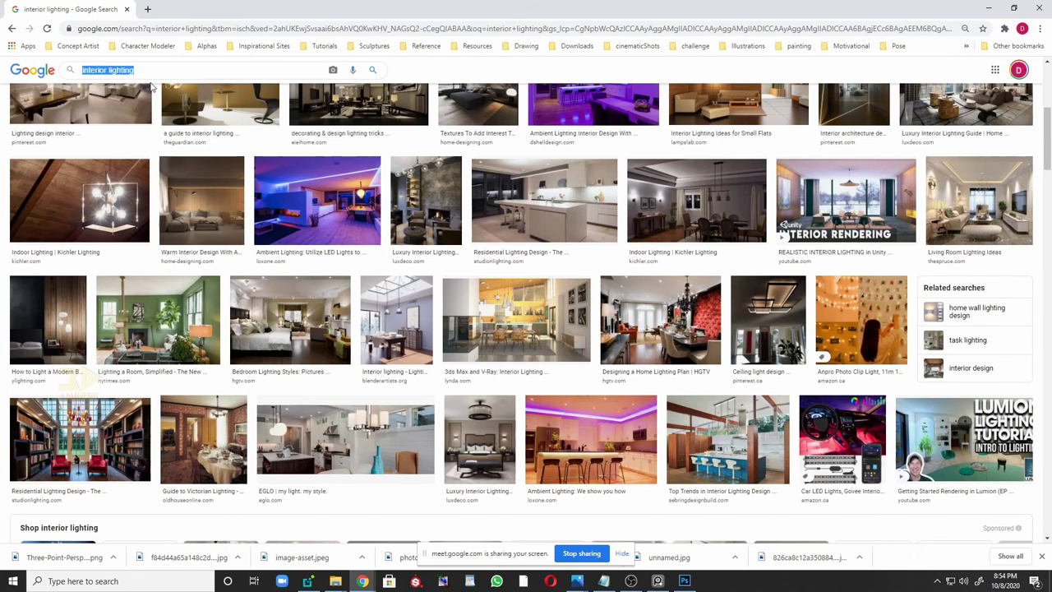
text(helmets)
key(Return)
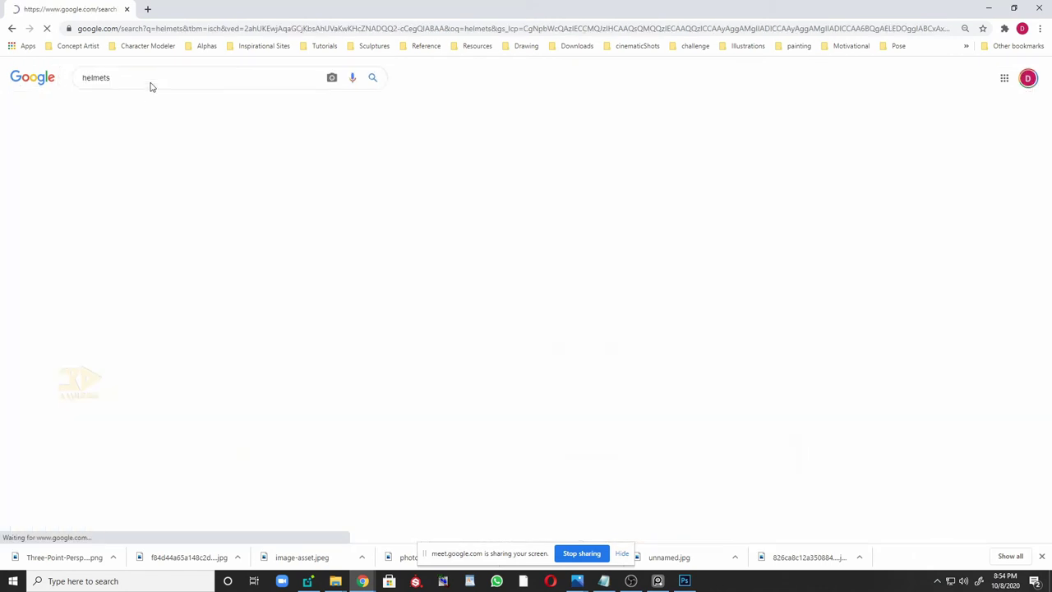
- Browse the helmet images and examine the Jarvish full-face motorcycle helmets for their shape, visor and reflections
scroll(531, 375, down, 5)
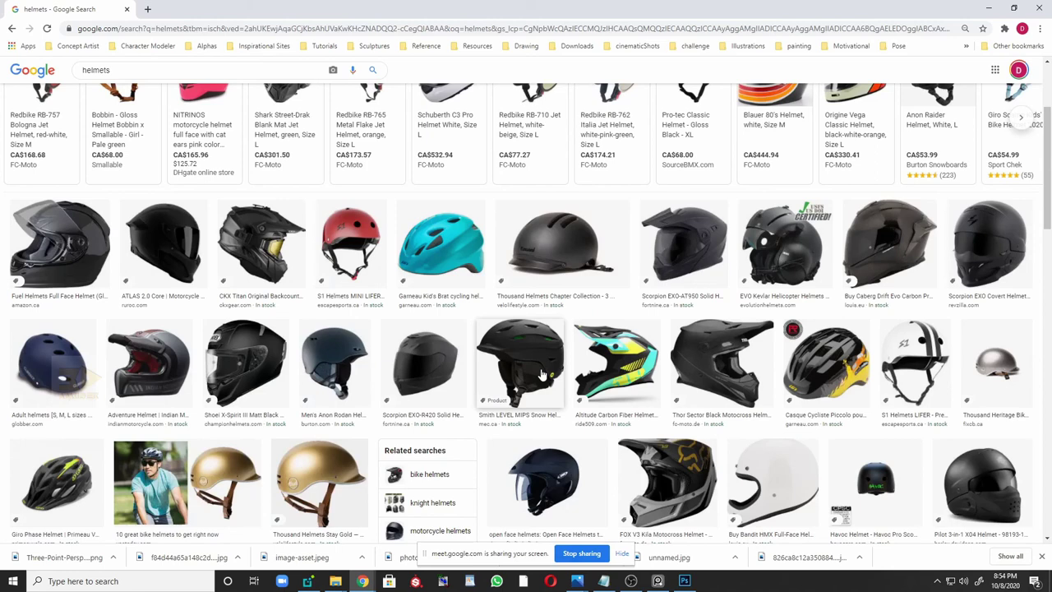
scroll(541, 374, down, 8)
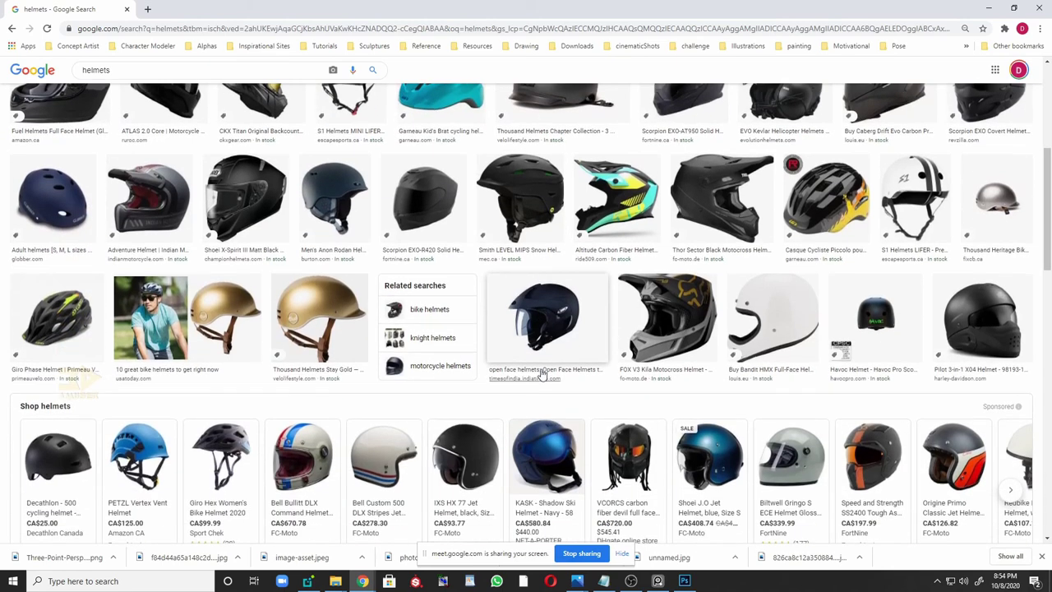
scroll(541, 374, down, 1)
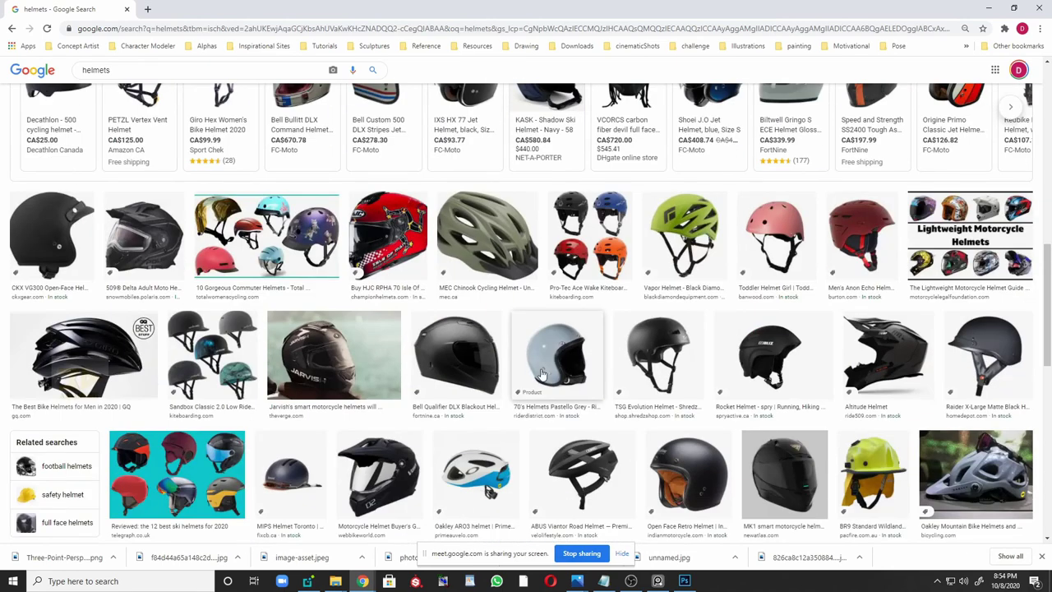
click(327, 384)
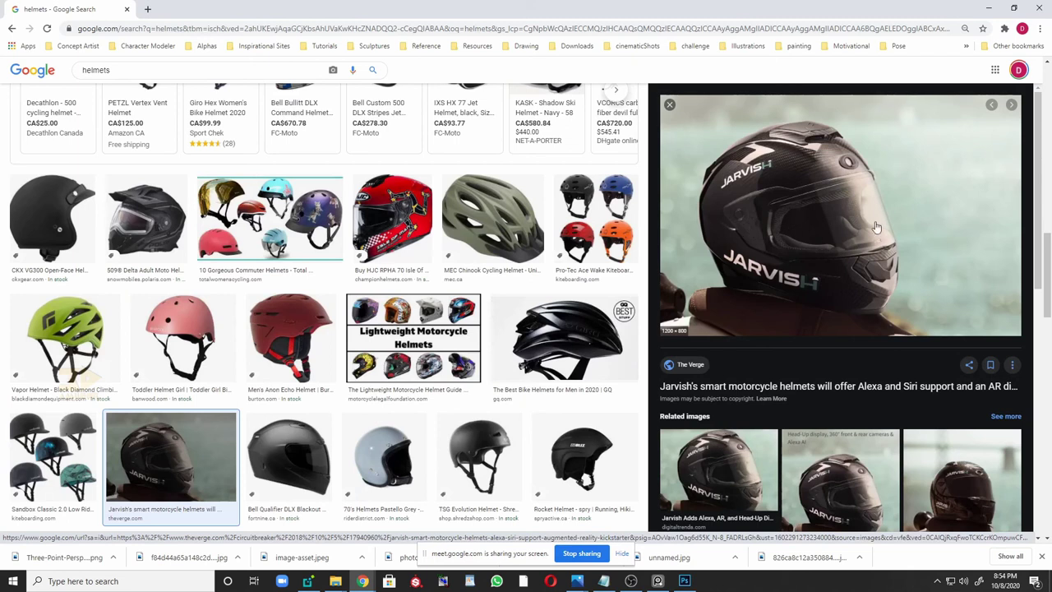
scroll(840, 259, down, 8)
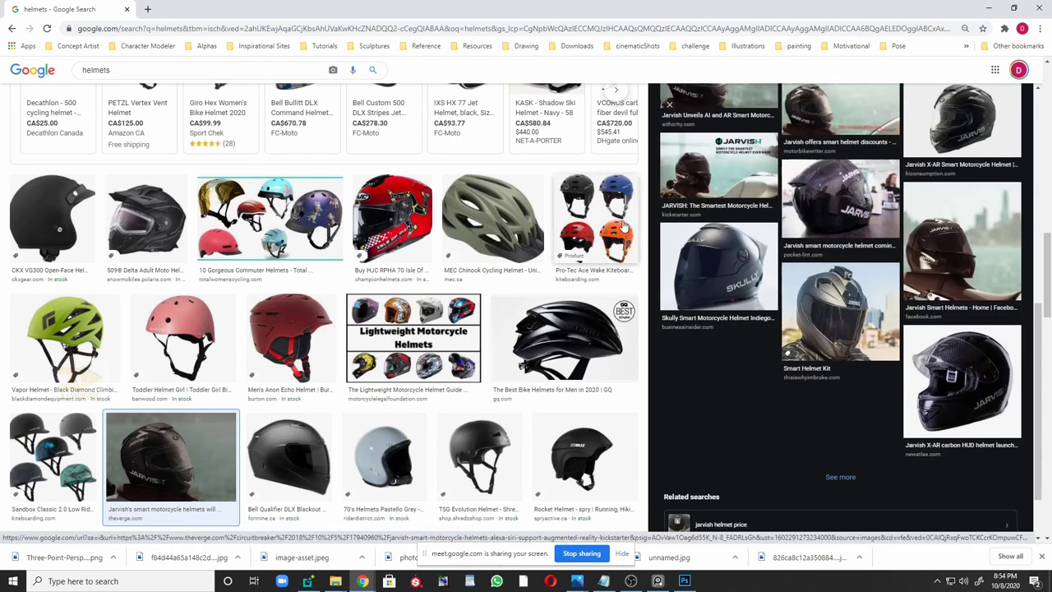
click(954, 268)
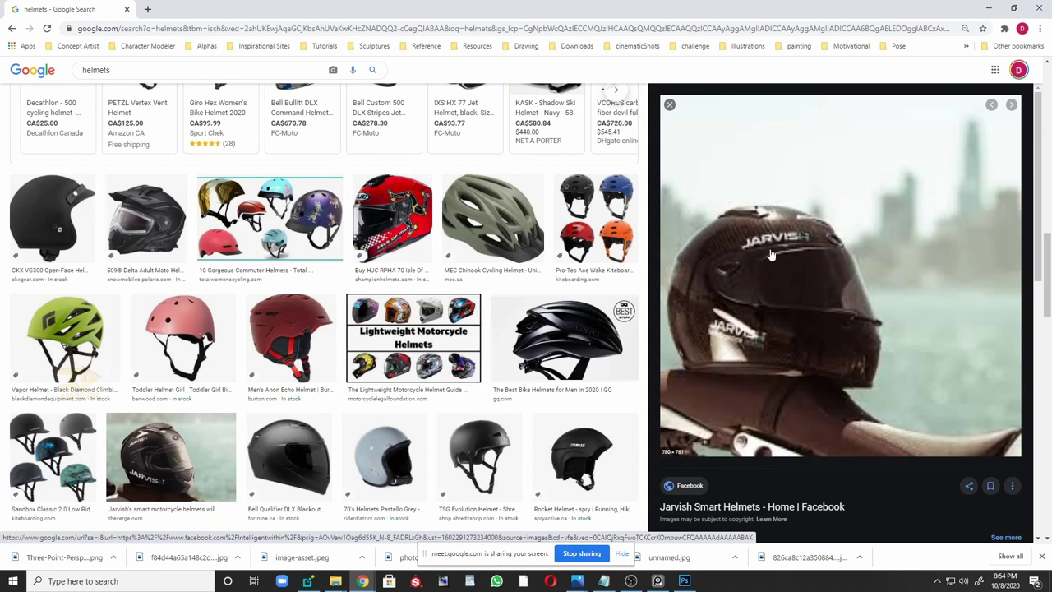
scroll(500, 299, down, 5)
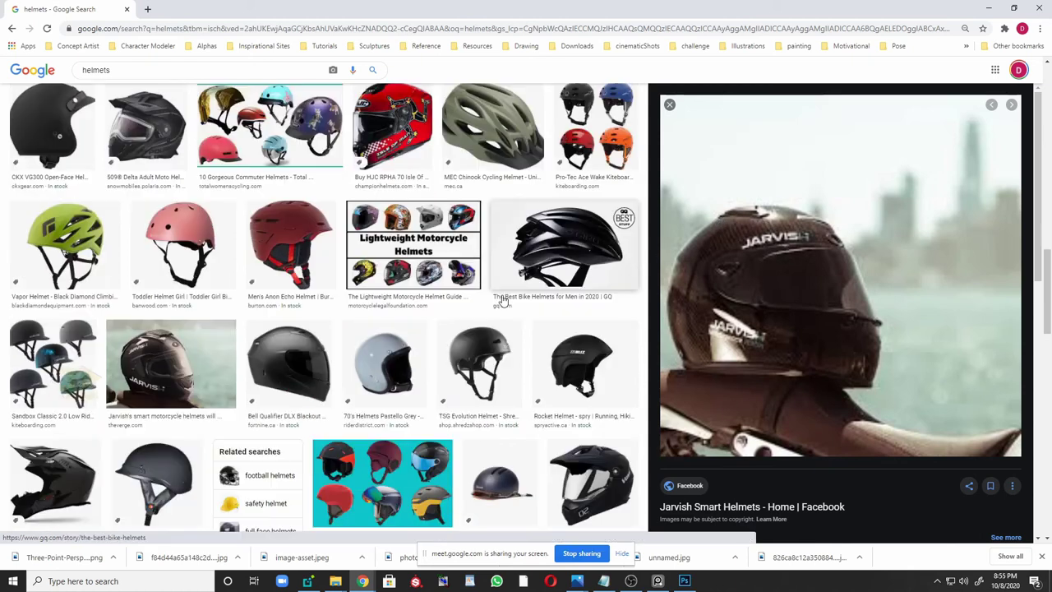
scroll(504, 303, down, 2)
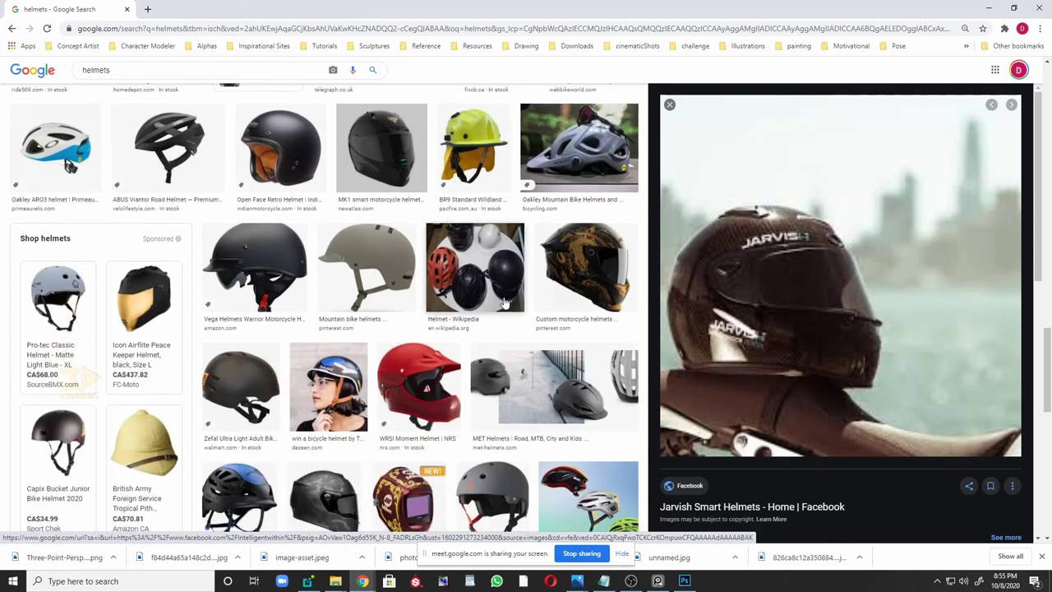
scroll(504, 303, up, 4)
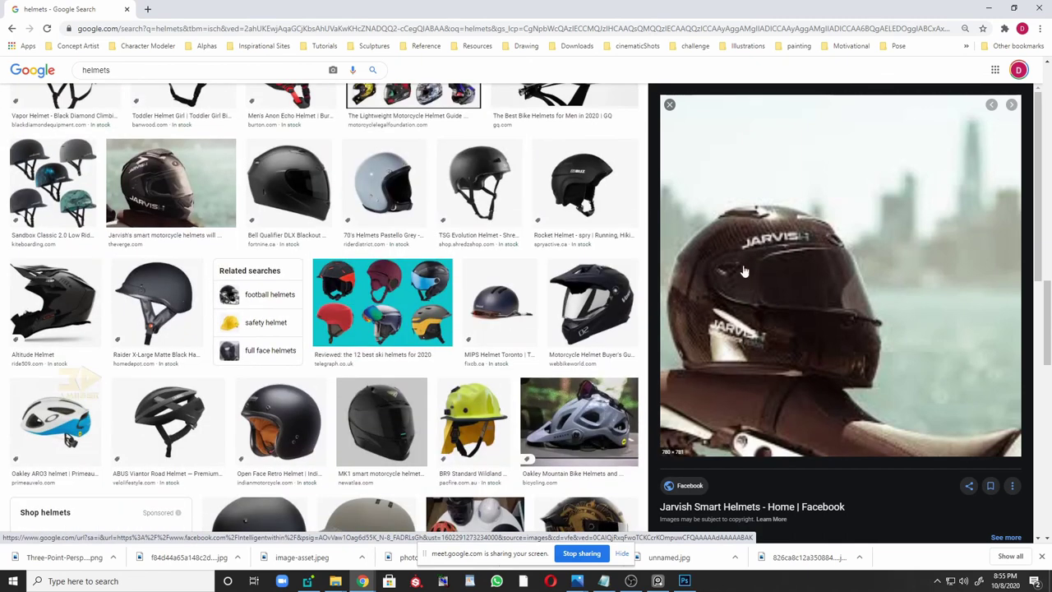
- Return to Photoshop, set the foreground colour to white and try a soft highlight stroke on the jaw behind the chin guard
key(alt+Tab)
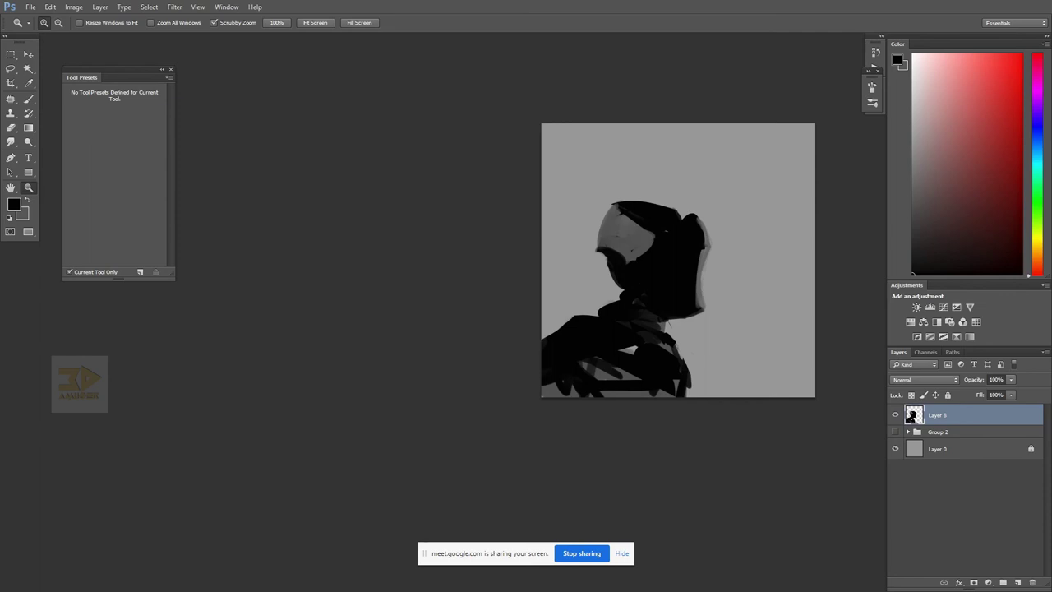
mouse_move(587, 279)
mouse_down()
mouse_move(603, 282)
mouse_move(623, 251)
mouse_move(676, 269)
mouse_move(610, 295)
mouse_up()
key(b)
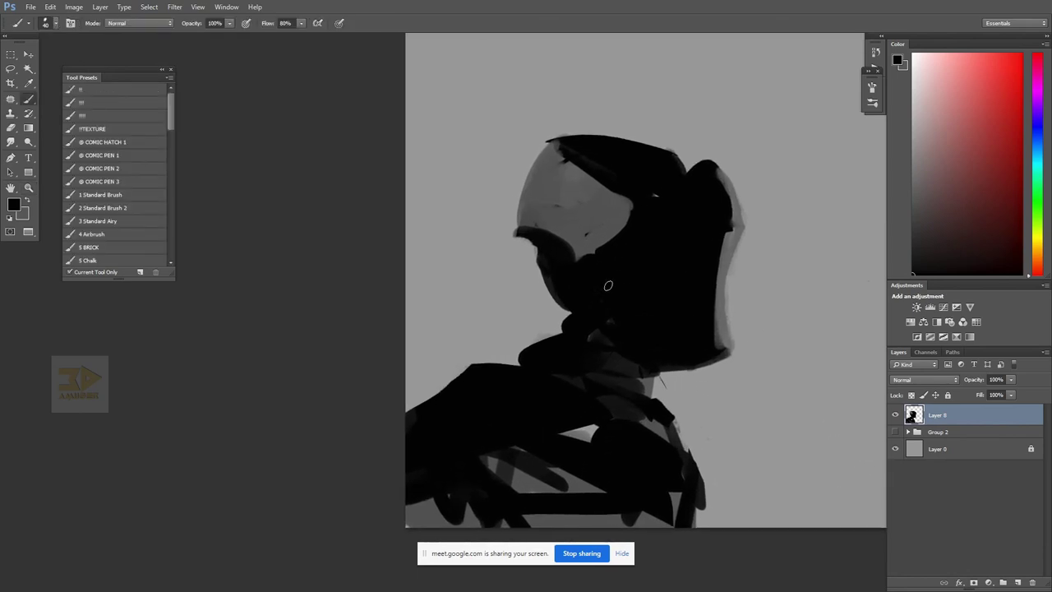
drag(914, 118, 841, 17)
drag(567, 265, 584, 302)
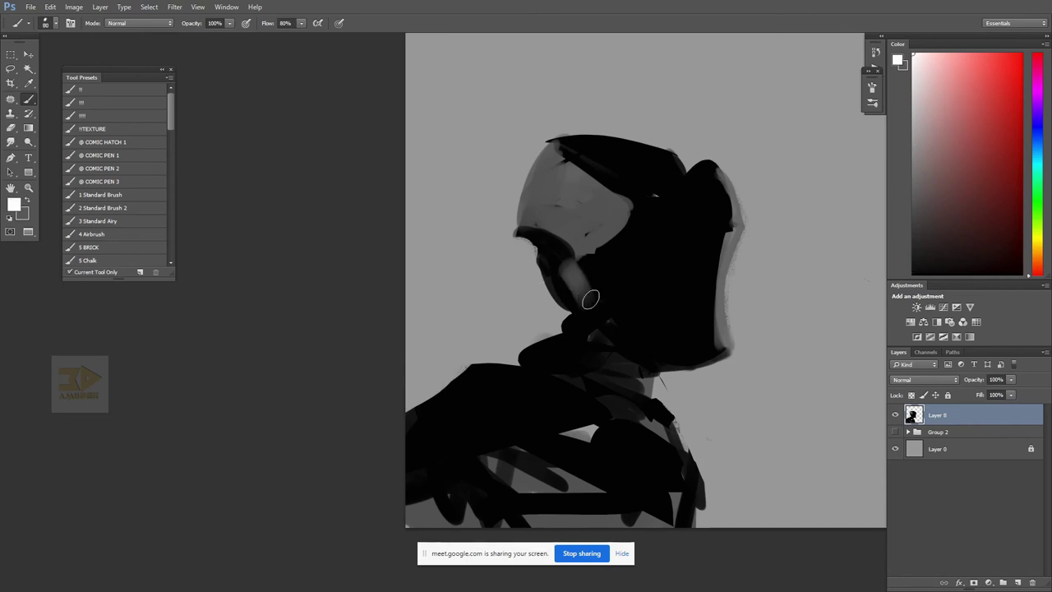
key(ctrl+z)
- Lasso a wedge-shaped plane on the helmet's jaw, paint it white with a larger brush and clear the selection
key(l)
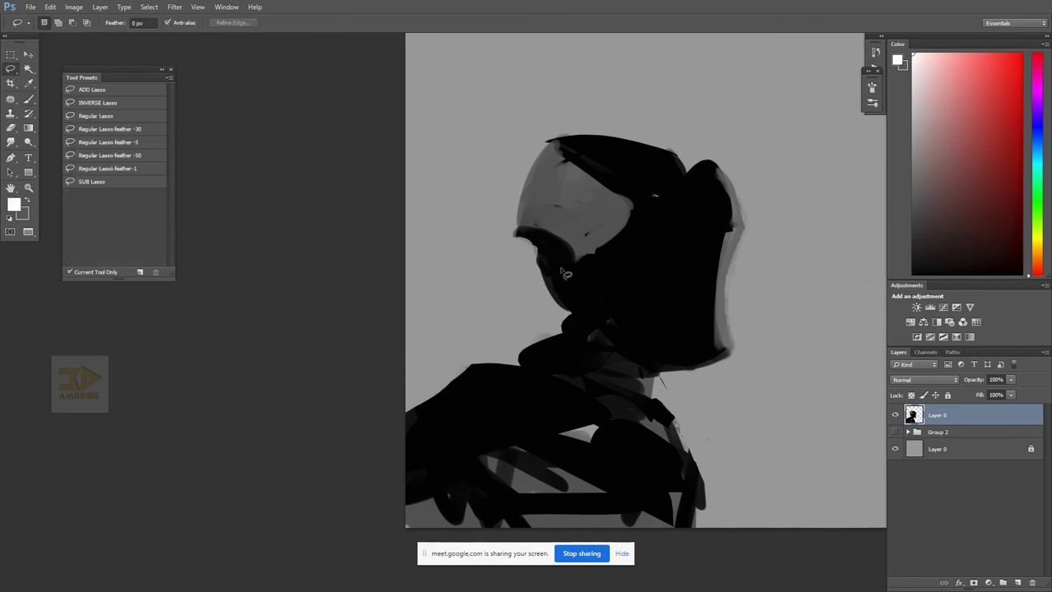
mouse_move(567, 268)
mouse_down()
mouse_move(588, 325)
mouse_move(639, 325)
mouse_move(567, 268)
mouse_move(667, 367)
mouse_up()
key(b)
key(bracketright)
key(bracketright)
key(bracketright)
drag(590, 294, 646, 343)
key(ctrl+d)
key(r)
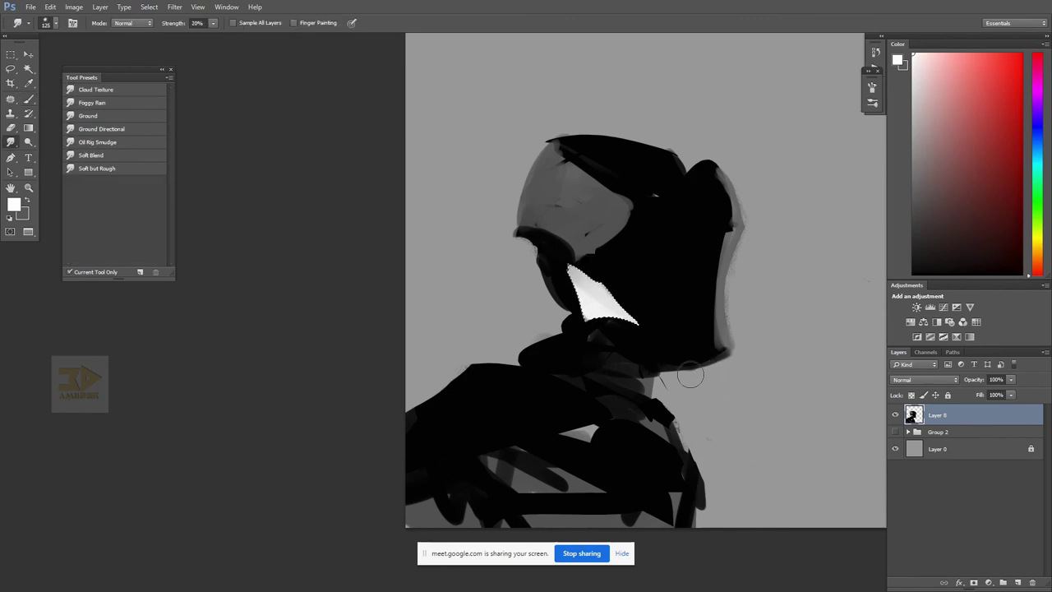
key(m)
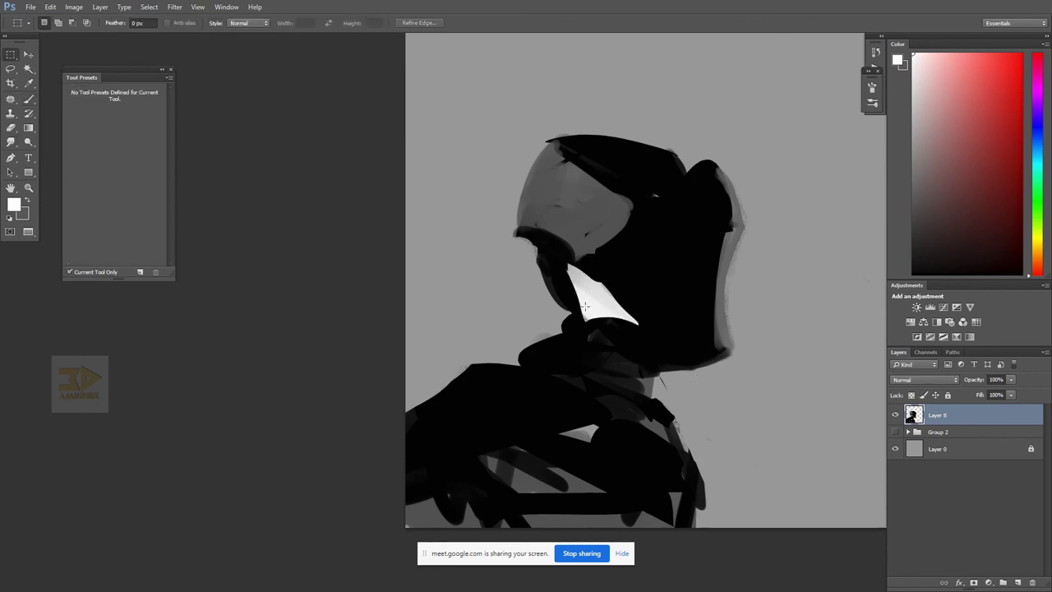
- Add two lassoed white highlights, a thin sliver above the jaw wedge and a short curved band on the helmet's crown
key(l)
mouse_move(589, 263)
mouse_down()
mouse_move(610, 278)
mouse_move(590, 264)
mouse_up()
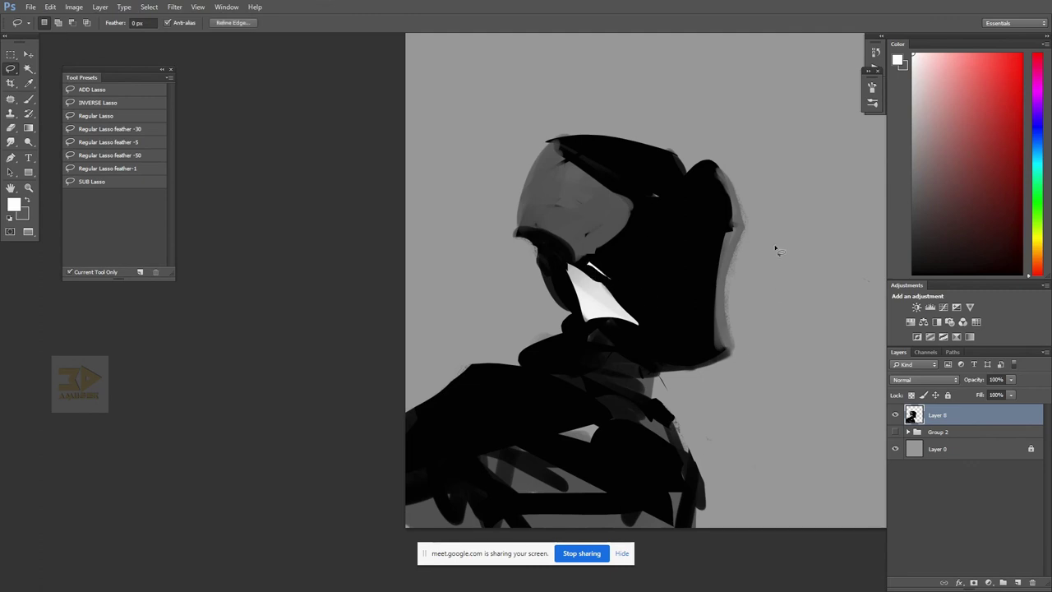
drag(721, 250, 740, 271)
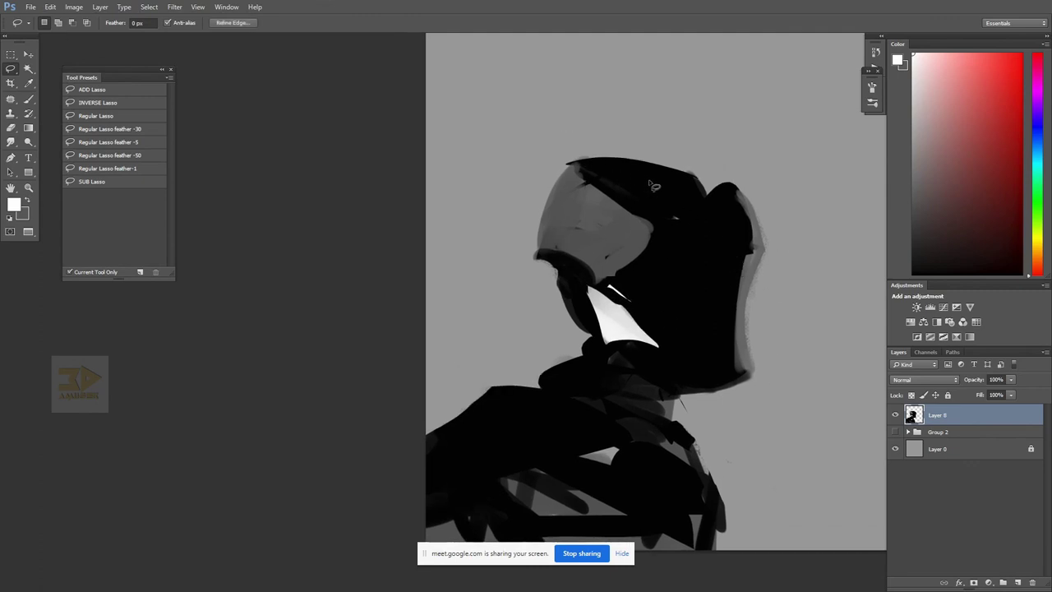
mouse_move(646, 182)
mouse_down()
mouse_move(654, 188)
mouse_move(628, 173)
mouse_move(647, 181)
mouse_up()
key(b)
key(m)
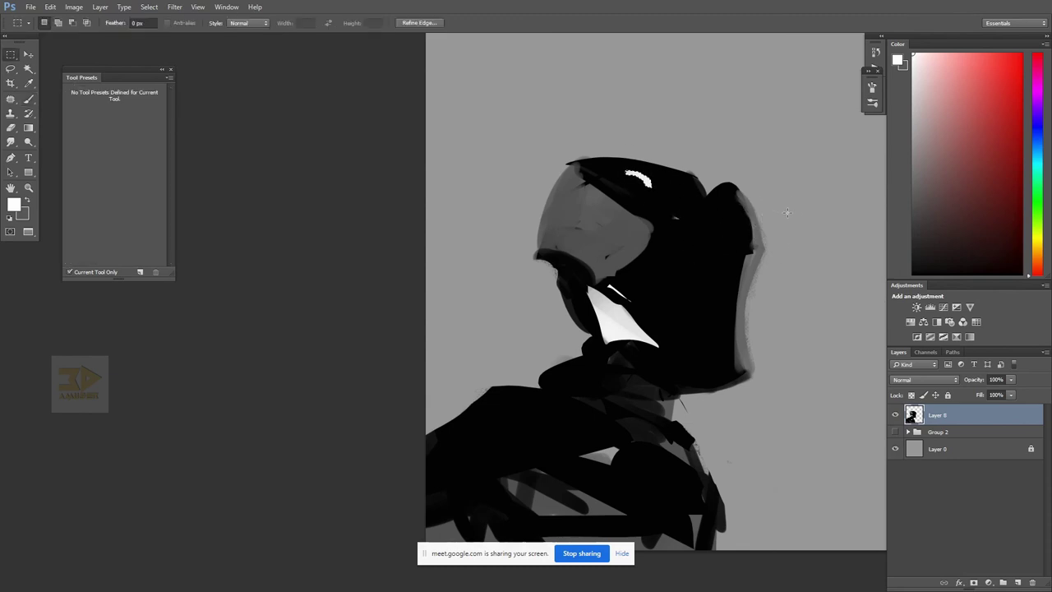
key(ctrl+d)
- Paint a soft white highlight down the chin guard in front of the jaw wedge, redoing the stroke with a smaller brush
key(z)
alt+click(775, 284)
alt+click(775, 285)
drag(802, 296, 748, 290)
click(721, 284)
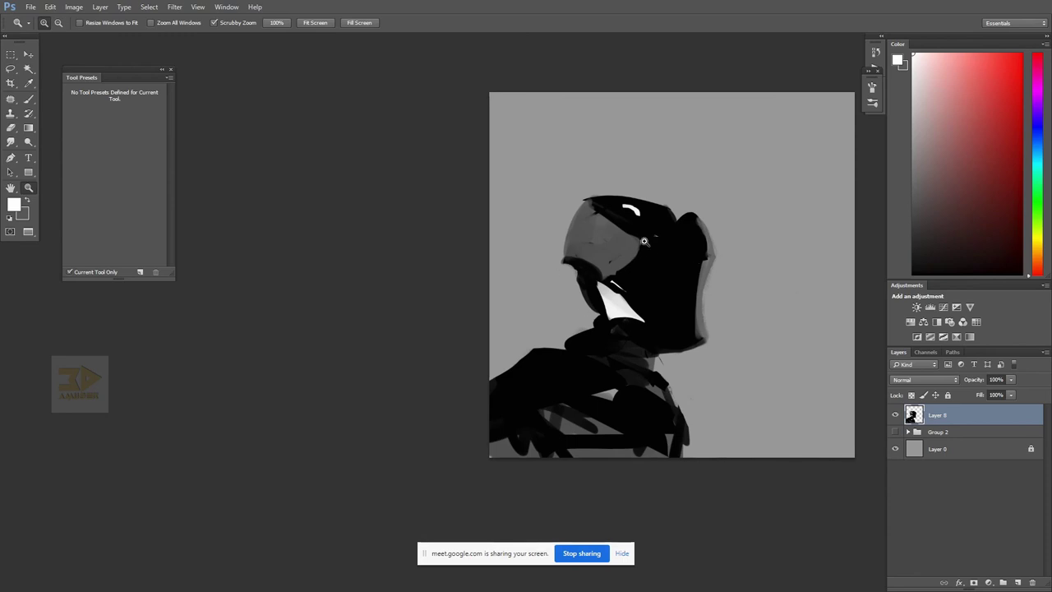
drag(626, 361, 664, 309)
click(656, 309)
alt+click(655, 220)
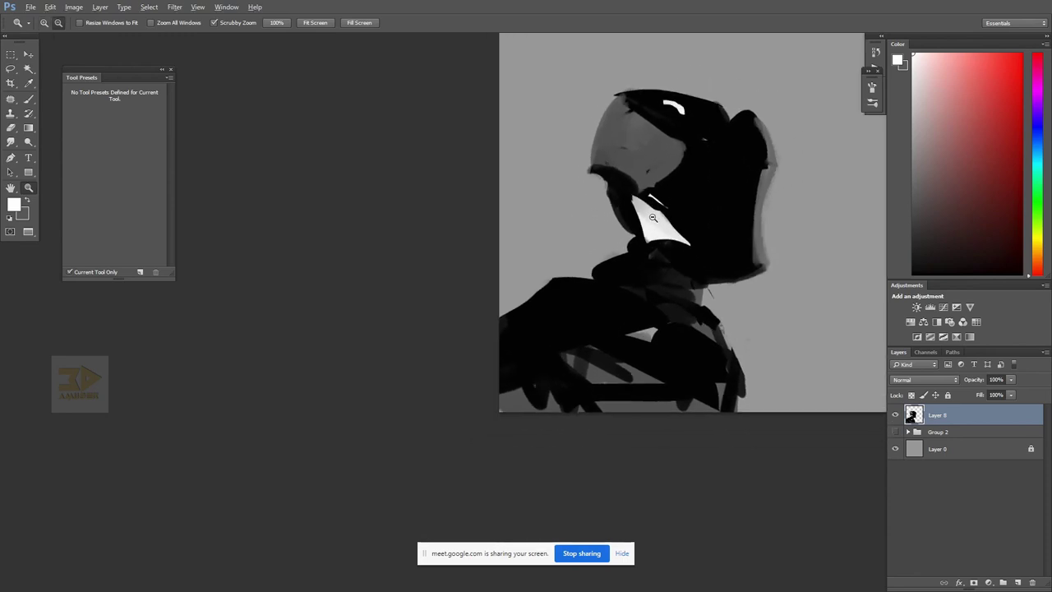
click(681, 196)
click(681, 197)
key(b)
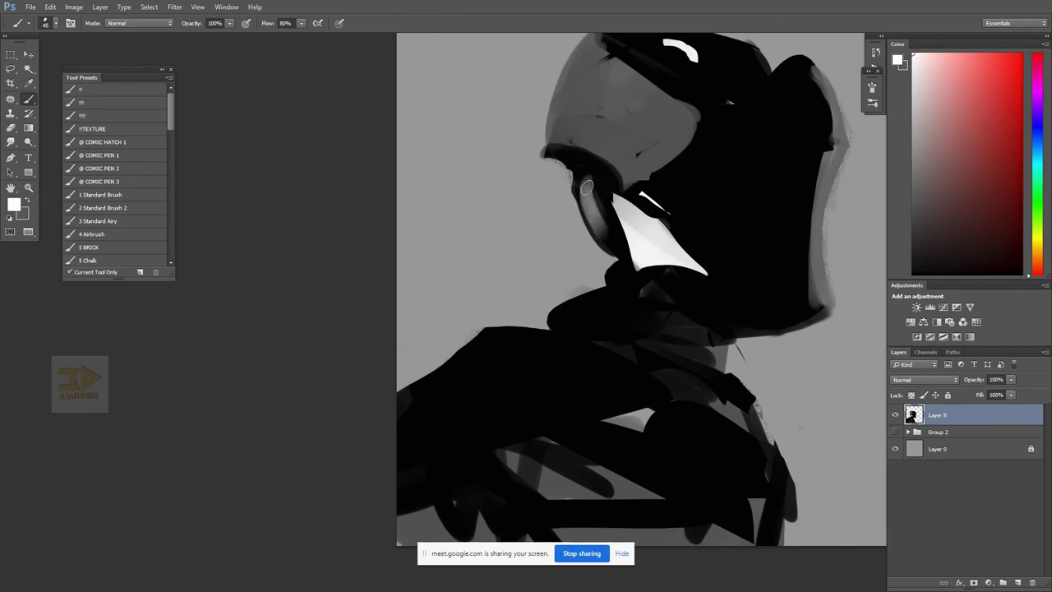
mouse_move(584, 211)
mouse_down()
mouse_move(534, 285)
mouse_move(568, 323)
mouse_up()
key(bracketleft)
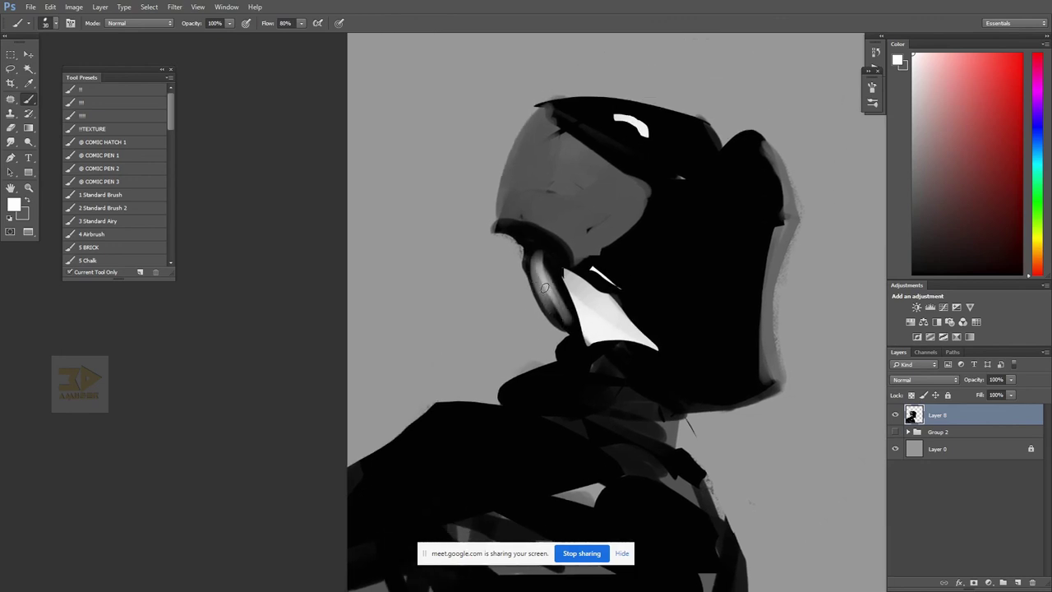
key(ctrl+z)
drag(538, 259, 568, 317)
drag(587, 256, 564, 319)
- Paint a soft white highlight on the front of the grey visor with a larger brush and blend the visor tones with the Smudge tool
key(bracketright)
key(bracketright)
key(bracketright)
key(bracketright)
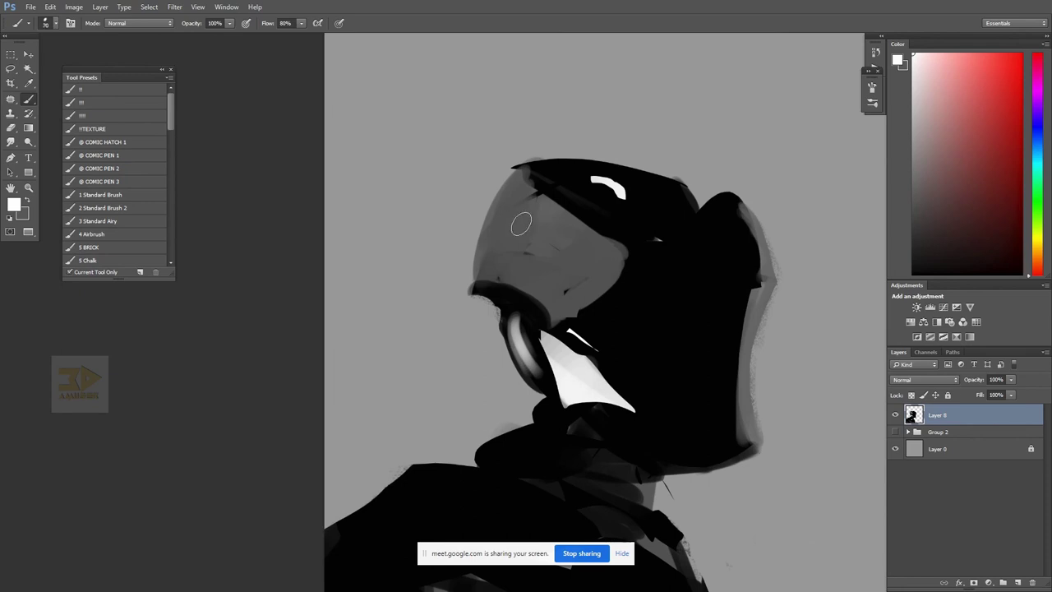
key(bracketright)
key(bracketright)
key(bracketright)
key(bracketright)
key(bracketright)
mouse_move(511, 214)
mouse_down()
mouse_move(490, 260)
mouse_move(509, 216)
mouse_move(499, 263)
mouse_move(522, 255)
mouse_move(506, 211)
mouse_move(487, 251)
mouse_move(513, 189)
mouse_move(489, 267)
mouse_move(508, 230)
mouse_up()
key(bracketleft)
key(bracketleft)
key(bracketleft)
drag(615, 257, 521, 251)
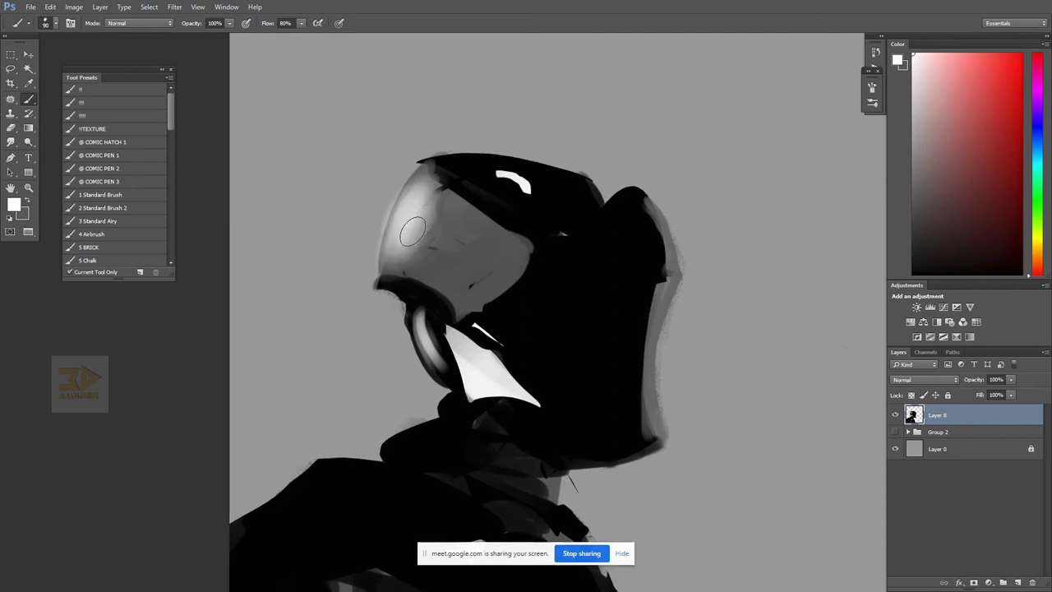
key(r)
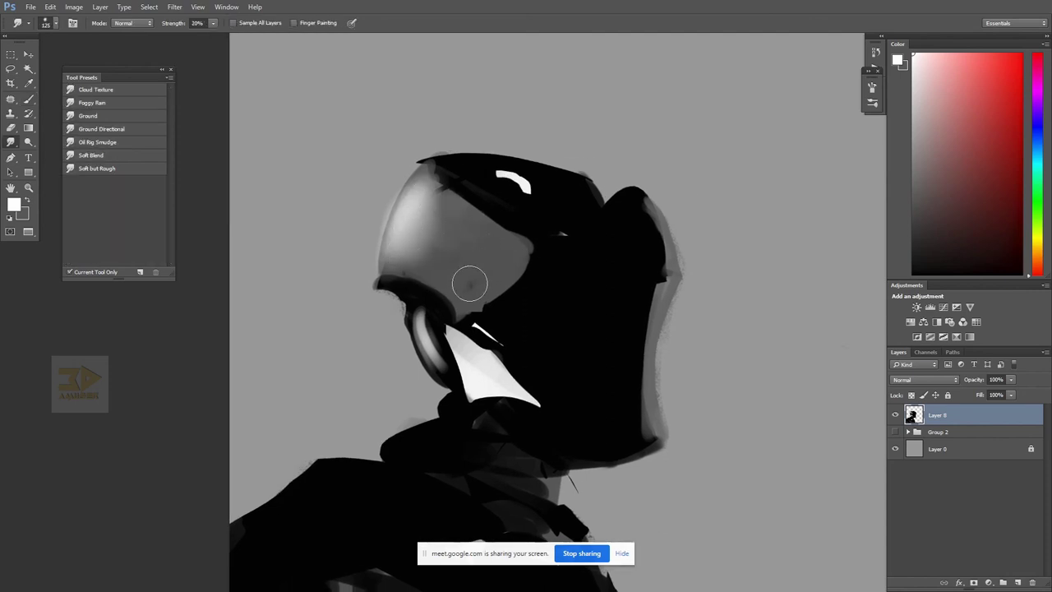
drag(535, 226, 555, 239)
- Draw a thin curved light seam above the visor and add white highlight strokes on the pointed bump at the back of the helmet
key(b)
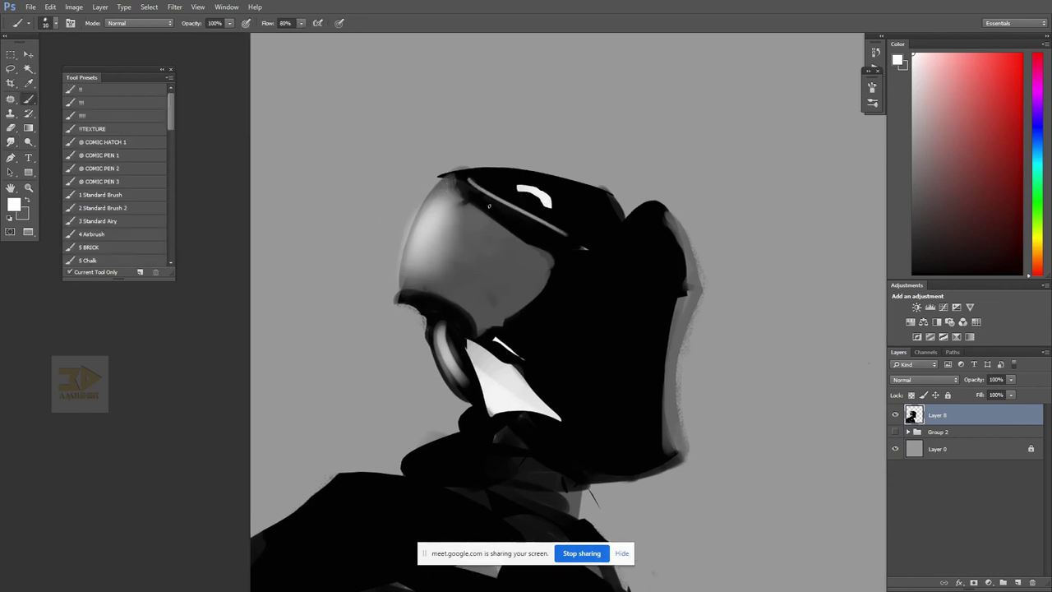
drag(474, 179, 585, 245)
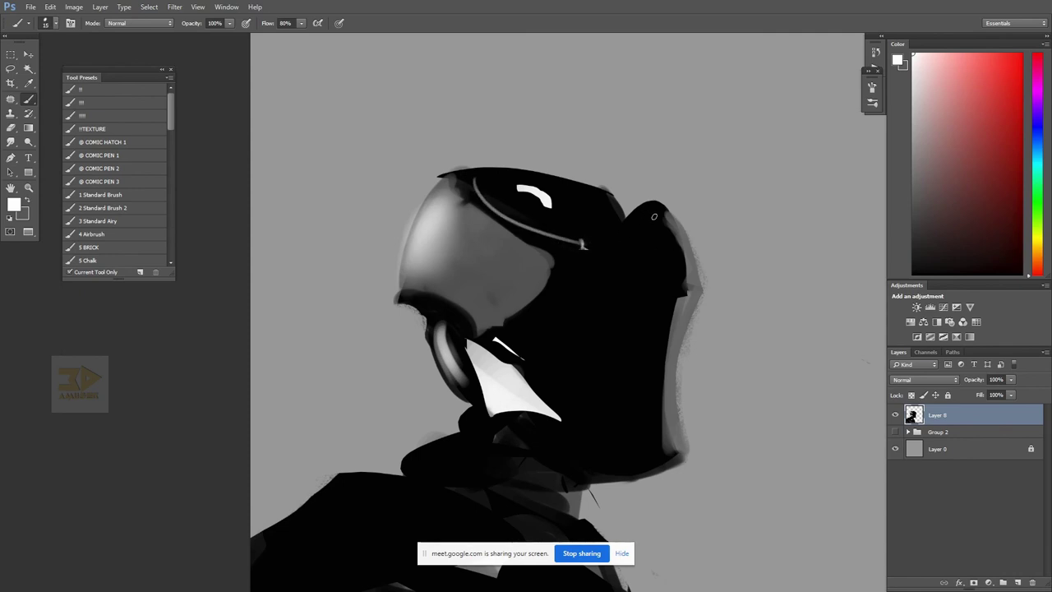
key(bracketleft)
key(bracketleft)
drag(684, 290, 632, 302)
drag(649, 205, 638, 235)
drag(649, 206, 631, 257)
- Paint out most of the bump's highlight with black and redraw it as a thinner curved white stroke along its inner edge
key(z)
alt+click(680, 317)
alt+click(681, 317)
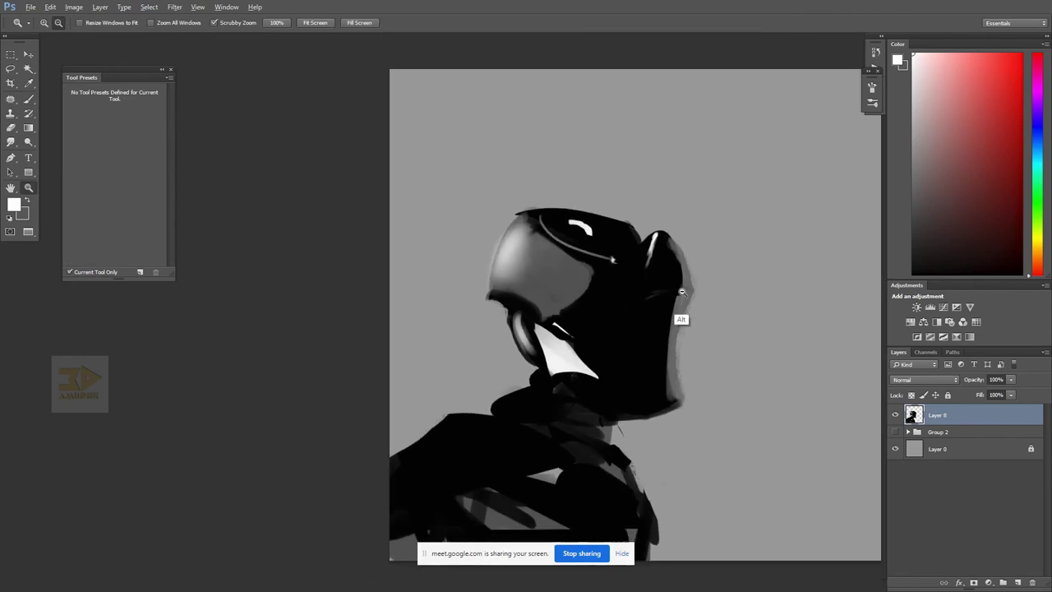
alt+click(680, 318)
drag(701, 333, 700, 305)
click(663, 244)
scroll(662, 244, up, 2)
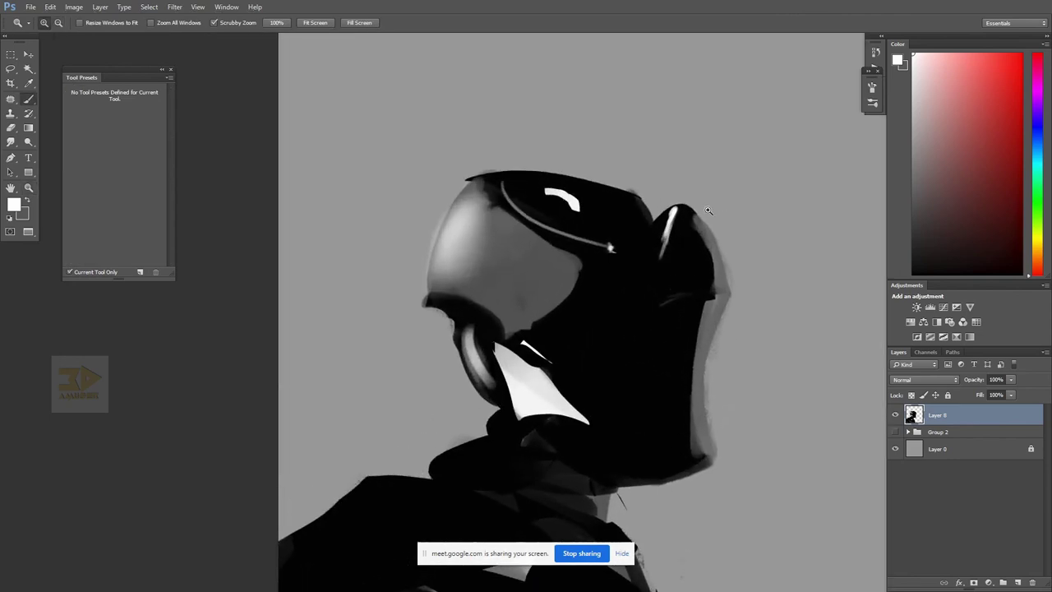
key(b)
key(x)
drag(680, 216, 662, 251)
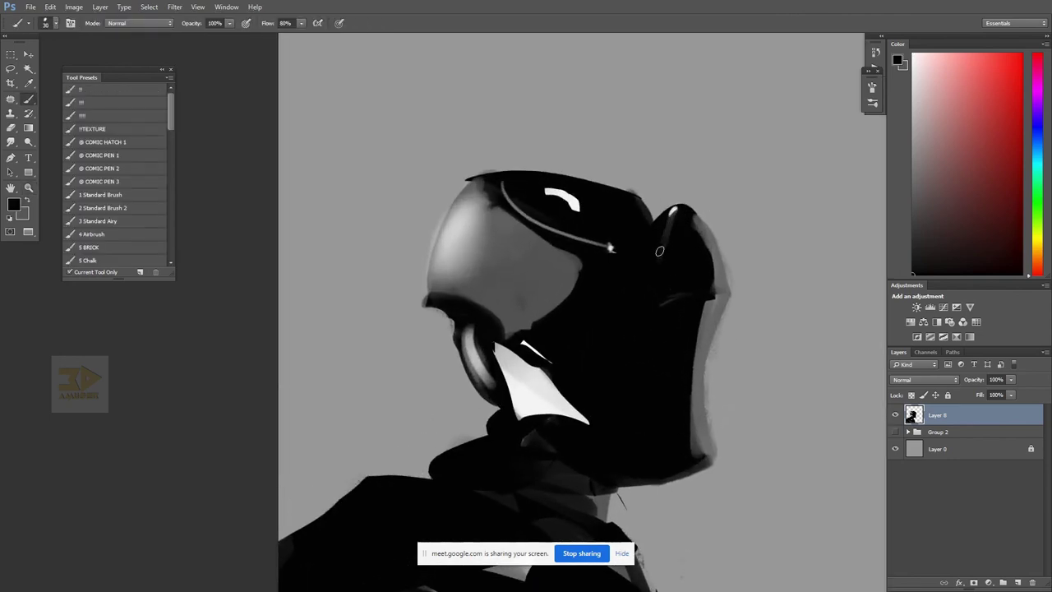
key(bracketleft)
key(x)
drag(673, 208, 659, 245)
key(x)
- Paint black over the grey rim along the back edge of the helmet, from the bump down to the lower corner
key(z)
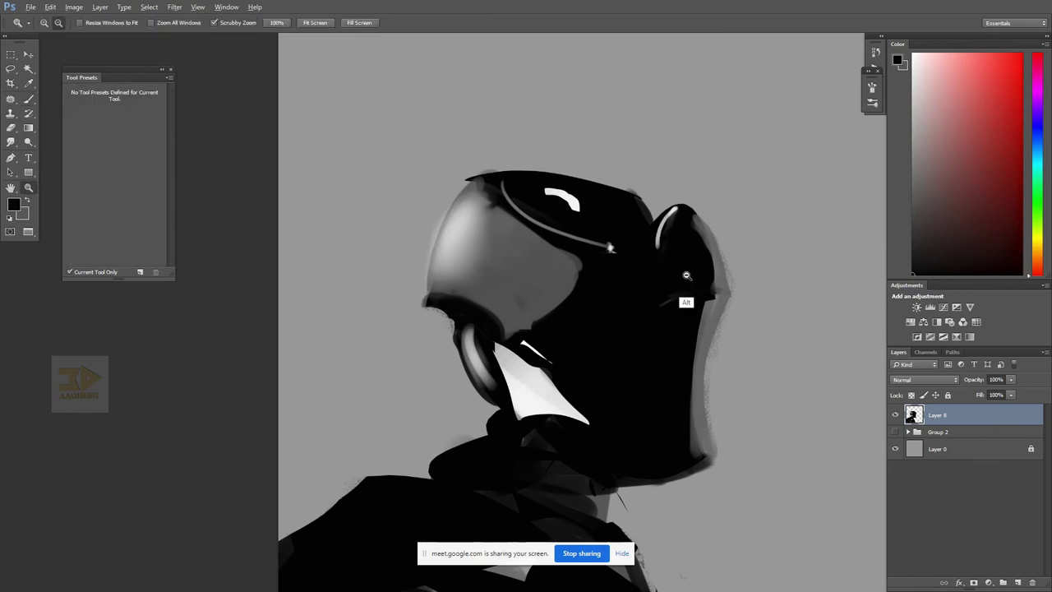
alt+click(681, 297)
key(b)
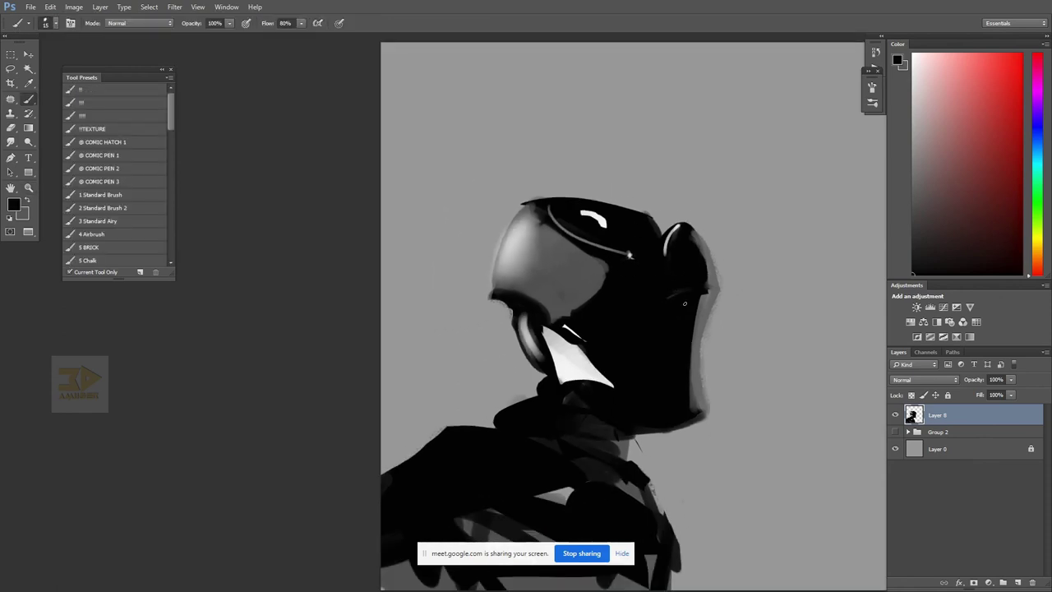
mouse_move(687, 240)
mouse_down()
mouse_move(706, 261)
mouse_move(693, 282)
mouse_move(713, 286)
mouse_move(698, 289)
mouse_move(694, 308)
mouse_move(692, 391)
mouse_move(689, 361)
mouse_move(700, 373)
mouse_move(691, 363)
mouse_move(691, 373)
mouse_move(707, 307)
mouse_move(703, 410)
mouse_up()
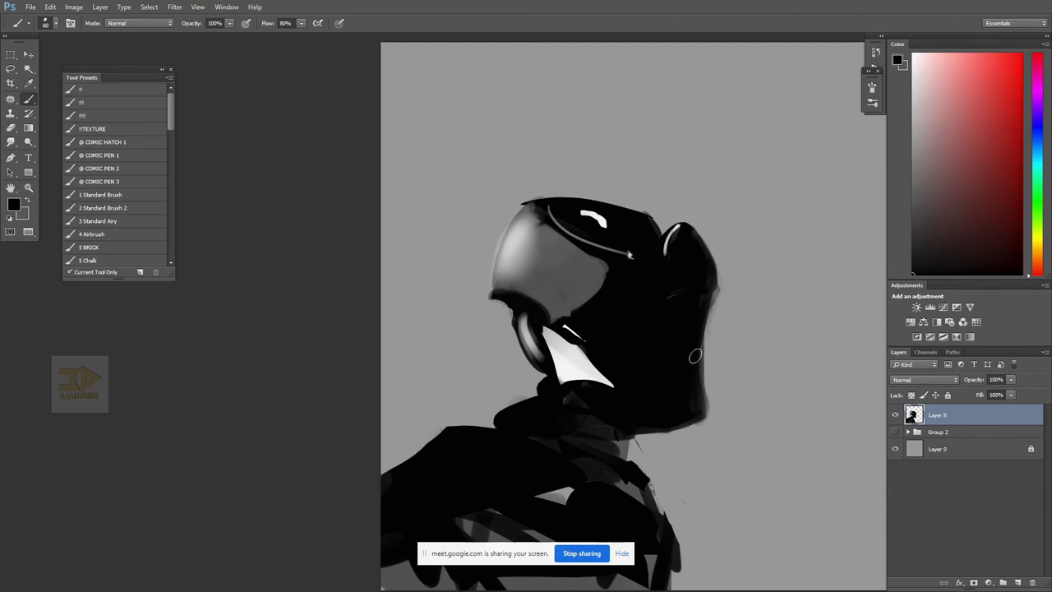
- Sample a light grey and draw thin seam lines from the end of the visor seam around the base of the rear bump
alt+click(662, 245)
key(bracketleft)
key(bracketleft)
alt+click(662, 246)
alt+click(629, 254)
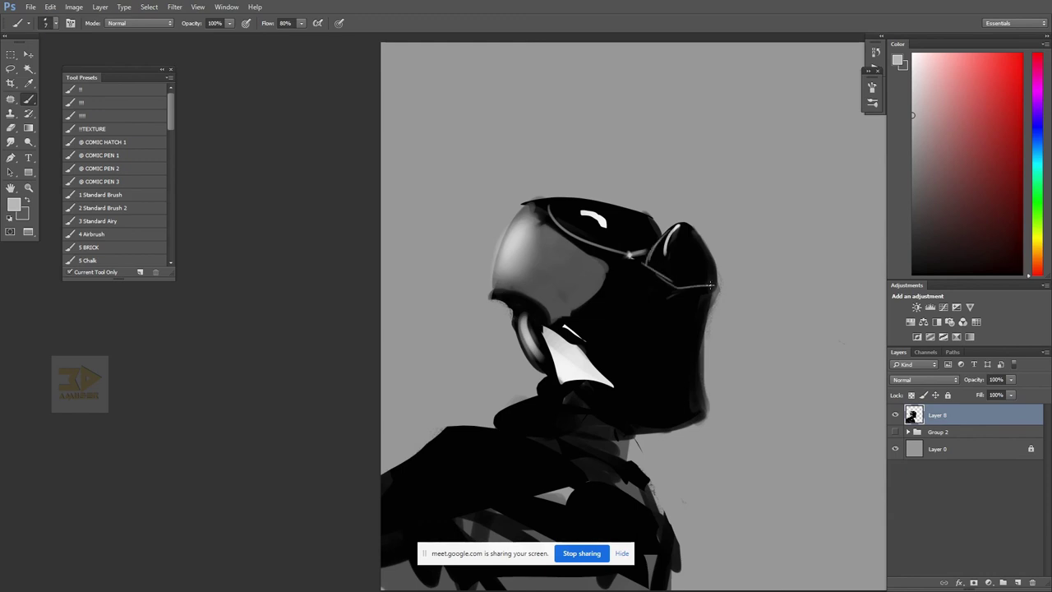
drag(675, 287, 714, 286)
- Tone down the rear bump's highlight with sampled dark tones and soften it into a faint edge glow with the Smudge tool
alt+click(674, 248)
key(bracketright)
key(bracketright)
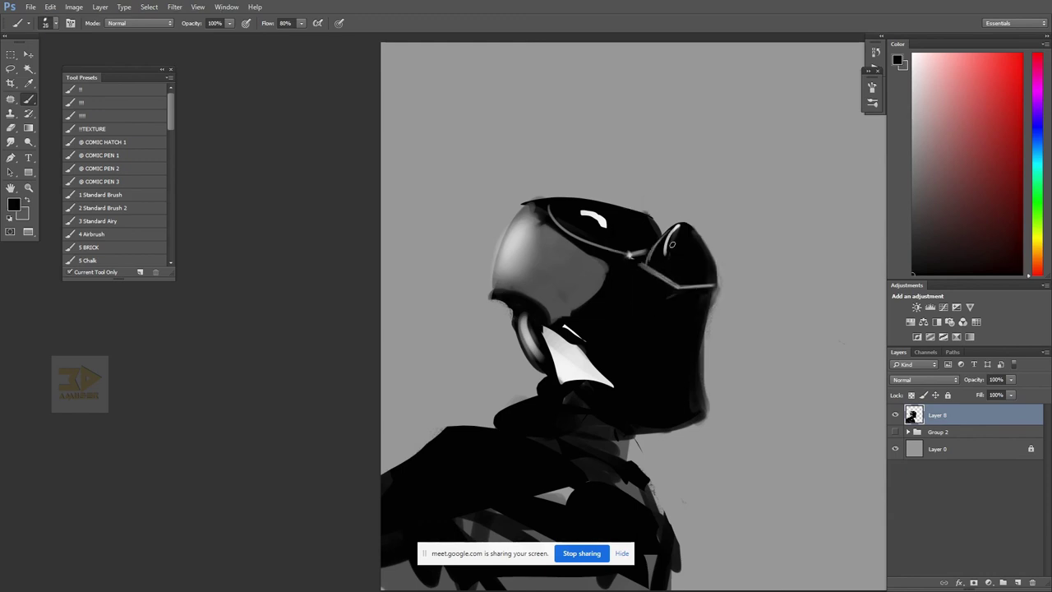
key(bracketright)
mouse_move(661, 258)
mouse_down()
mouse_move(663, 246)
mouse_move(650, 262)
mouse_up()
alt+click(677, 227)
alt+click(670, 255)
alt+click(660, 254)
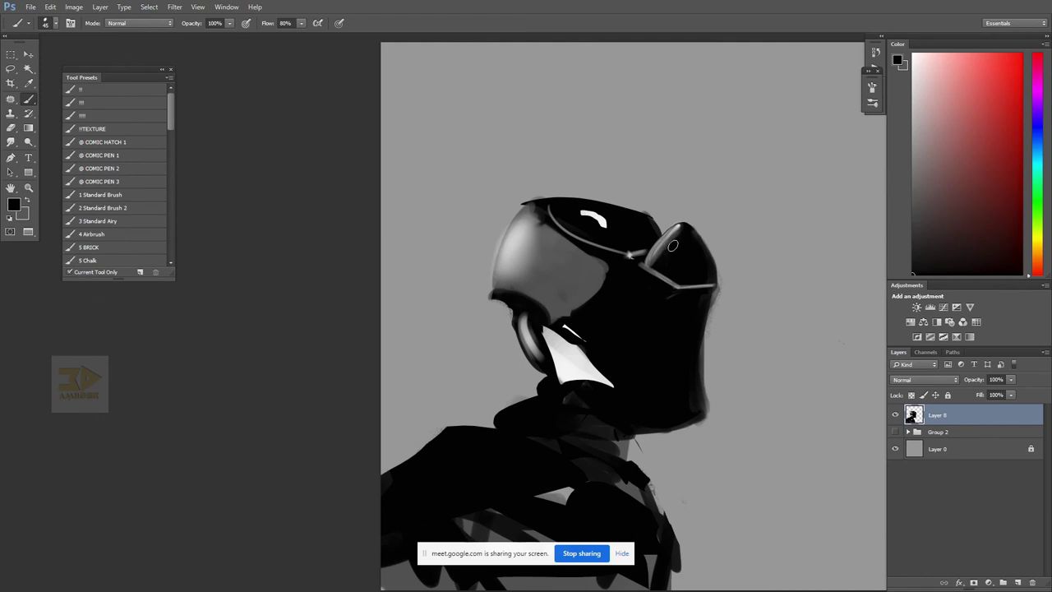
key(r)
key(])
drag(653, 262, 680, 231)
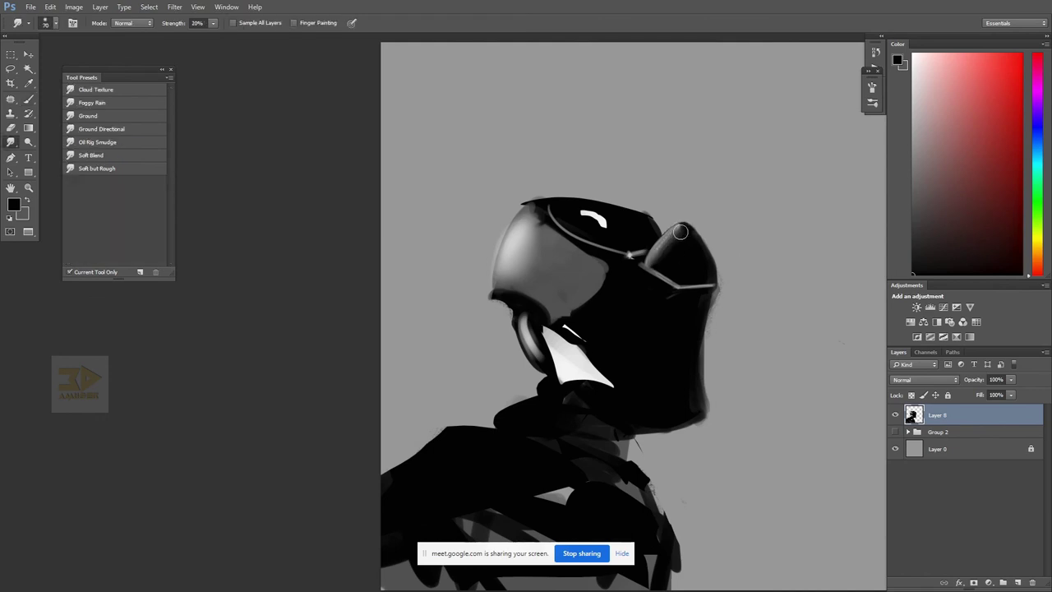
- Smudge the seam line under the rear bump into a soft reflection
key(z)
alt+click(699, 299)
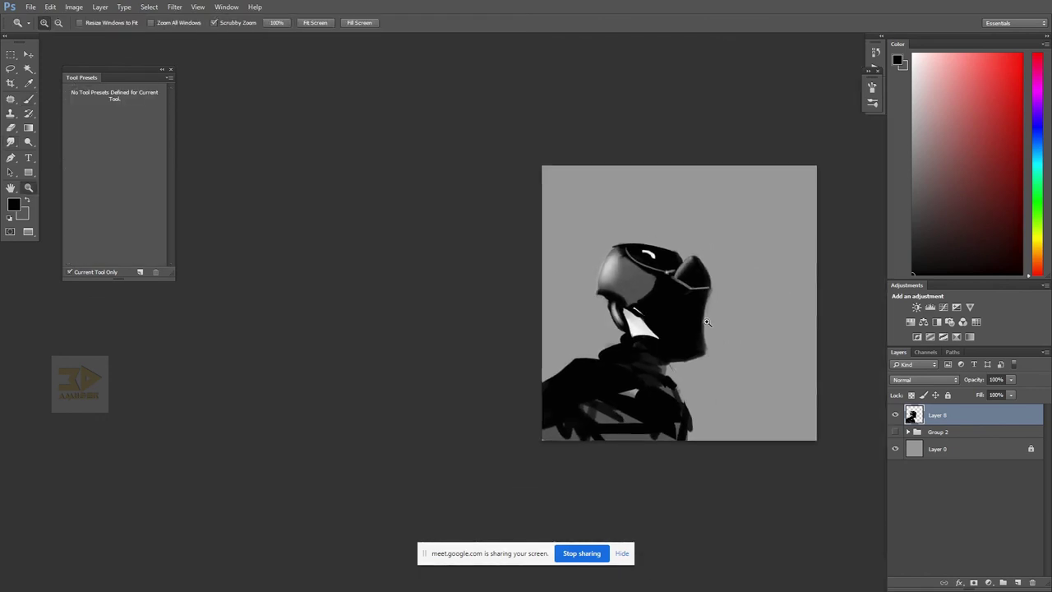
click(724, 336)
key(b)
key(r)
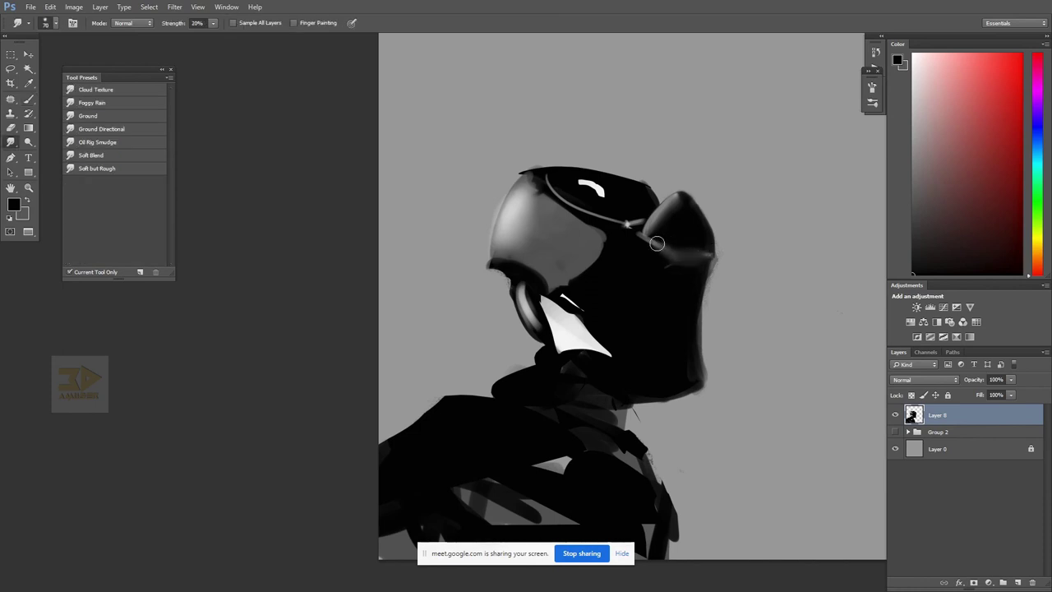
- Paint a mid-grey triangular plane on the helmet's side behind the jaw wedge and trim its rear edge with black
key(b)
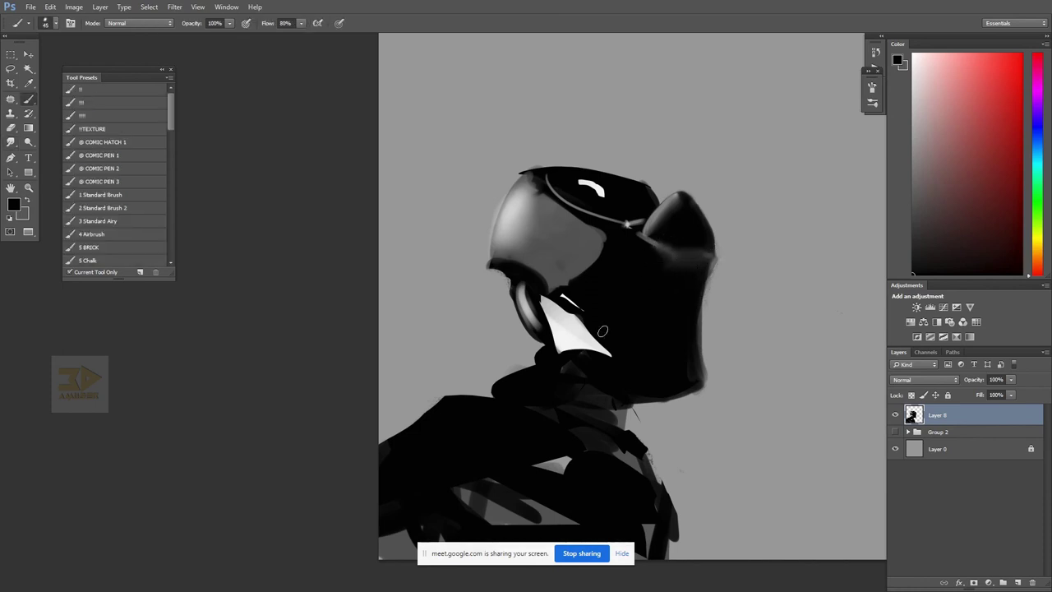
key(x)
mouse_move(592, 288)
mouse_down()
mouse_move(617, 316)
mouse_move(628, 273)
mouse_move(649, 263)
mouse_move(634, 325)
mouse_up()
key(bracketright)
key(bracketright)
key(bracketright)
mouse_move(602, 294)
mouse_down()
mouse_move(635, 271)
mouse_move(631, 322)
mouse_up()
mouse_move(632, 323)
mouse_down()
mouse_move(622, 290)
mouse_move(635, 281)
mouse_move(633, 315)
mouse_up()
drag(944, 154, 909, 153)
key(bracketleft)
key(bracketleft)
mouse_move(628, 276)
mouse_down()
mouse_move(590, 291)
mouse_move(627, 326)
mouse_up()
mouse_move(620, 316)
mouse_down()
mouse_move(605, 292)
mouse_move(644, 271)
mouse_move(622, 311)
mouse_move(638, 283)
mouse_move(637, 340)
mouse_move(597, 295)
mouse_move(636, 343)
mouse_move(625, 286)
mouse_move(638, 319)
mouse_up()
key(bracketright)
key(bracketright)
key(bracketright)
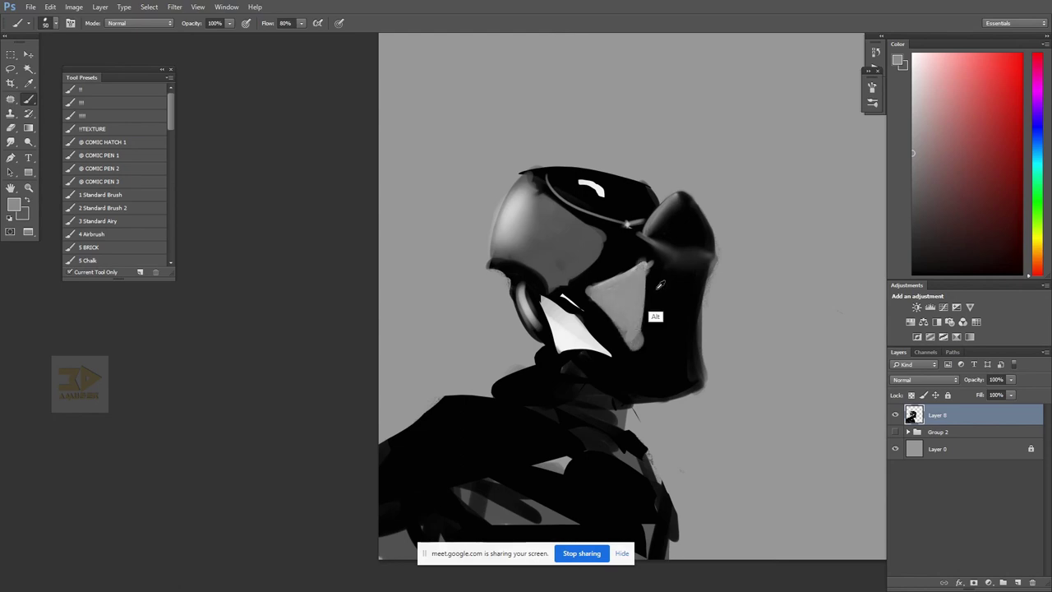
alt+click(657, 286)
drag(651, 259, 645, 349)
- Draw thin grey panel lines down the rear section of the helmet and around the lower jaw panel
alt+click(632, 277)
key(bracketleft)
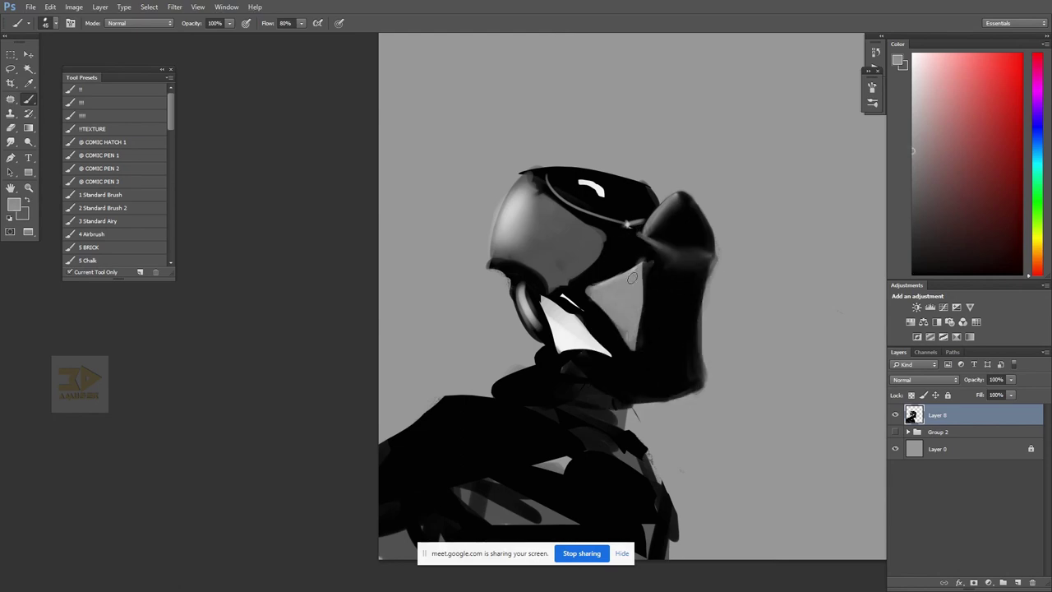
drag(658, 271, 669, 360)
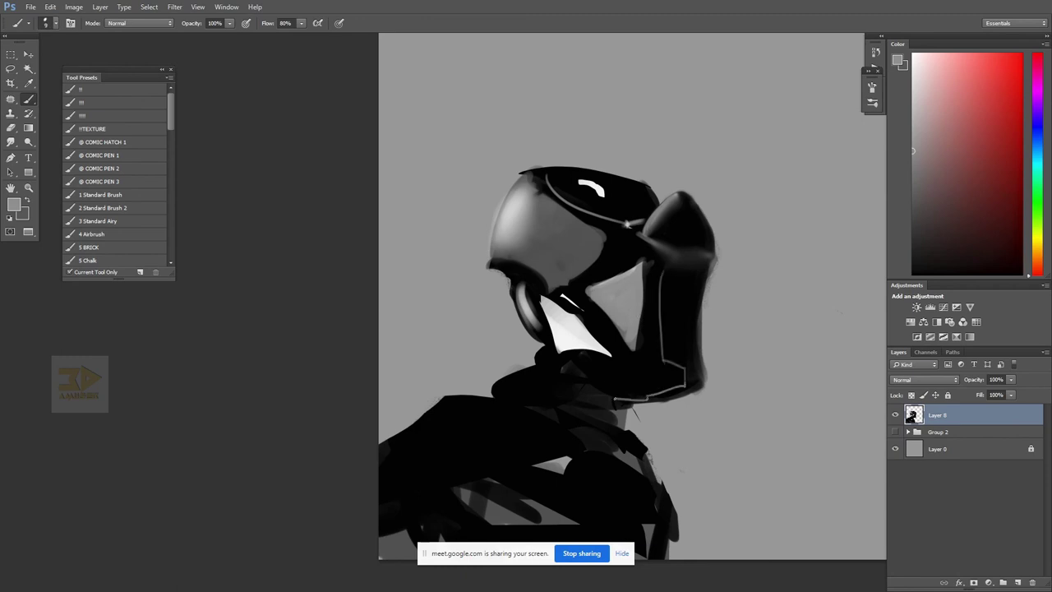
alt+click(588, 370)
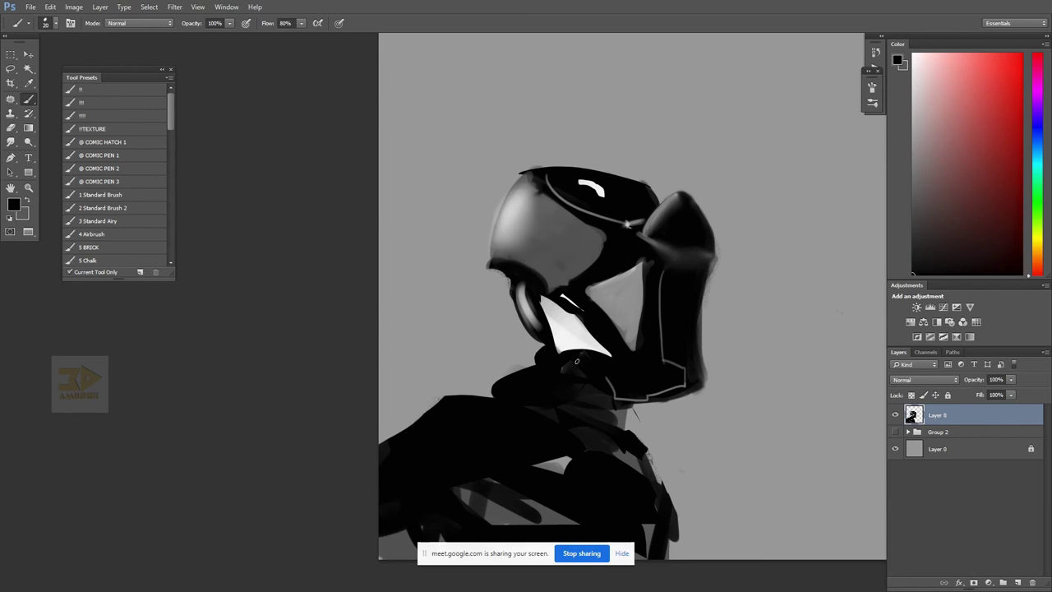
alt+click(609, 379)
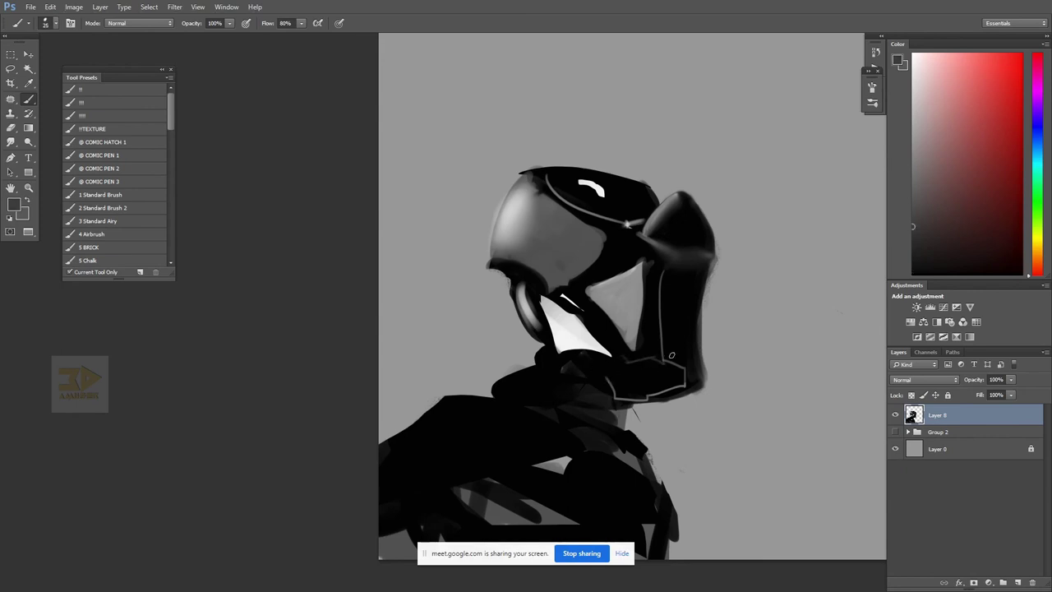
alt+click(662, 361)
- Trim the lower edge of the white jaw wedge with black and thicken the sliver highlight above it
drag(553, 351, 612, 355)
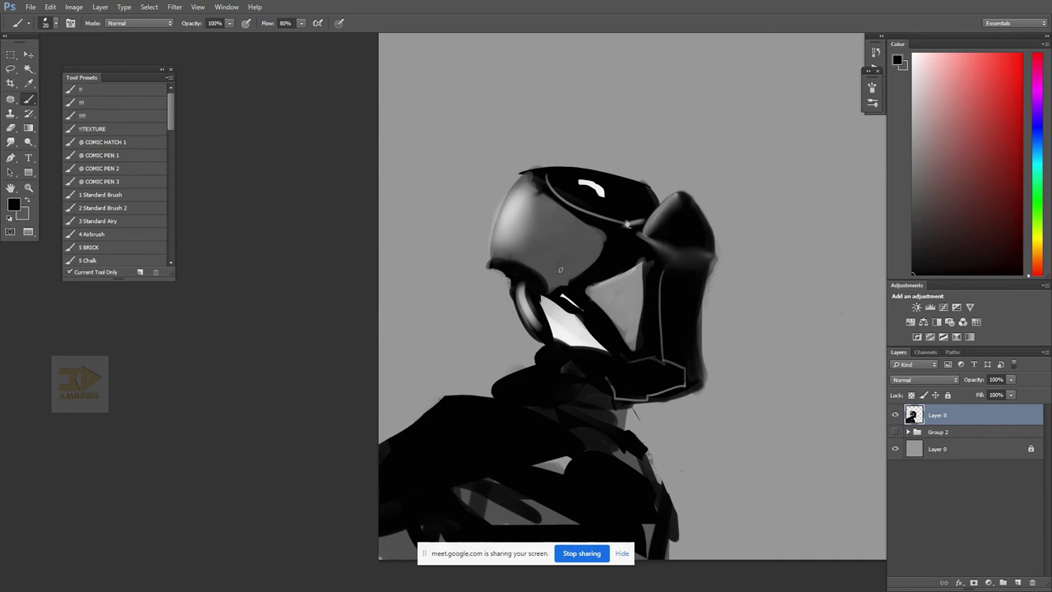
alt+click(564, 325)
mouse_move(561, 293)
mouse_down()
mouse_move(604, 319)
mouse_move(592, 317)
mouse_up()
key(ctrl+z)
alt+click(565, 334)
- Flip the canvas horizontally and frame the mirrored helmet
key(z)
mouse_move(650, 355)
mouse_down()
mouse_move(650, 375)
mouse_move(571, 380)
mouse_up()
key(ctrl+shift+h)
double_click(745, 354)
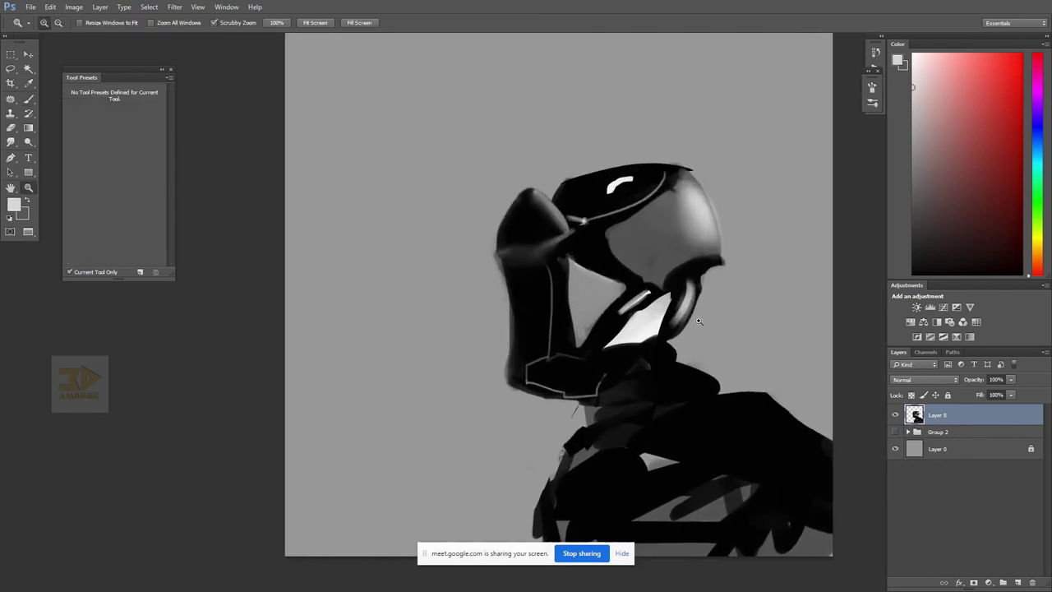
- Draw a bright white edge along the top of the triangular plane and extend the vertical panel line up to the visor seam
key(b)
alt+click(618, 352)
key(x)
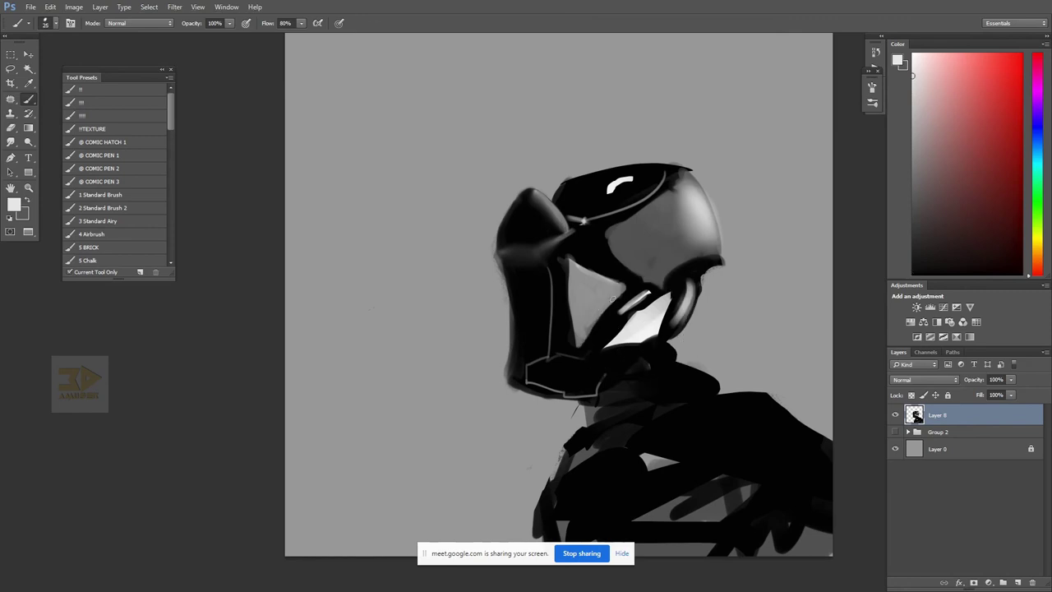
drag(570, 261, 616, 281)
key(ctrl+z)
alt+click(659, 320)
drag(567, 259, 629, 286)
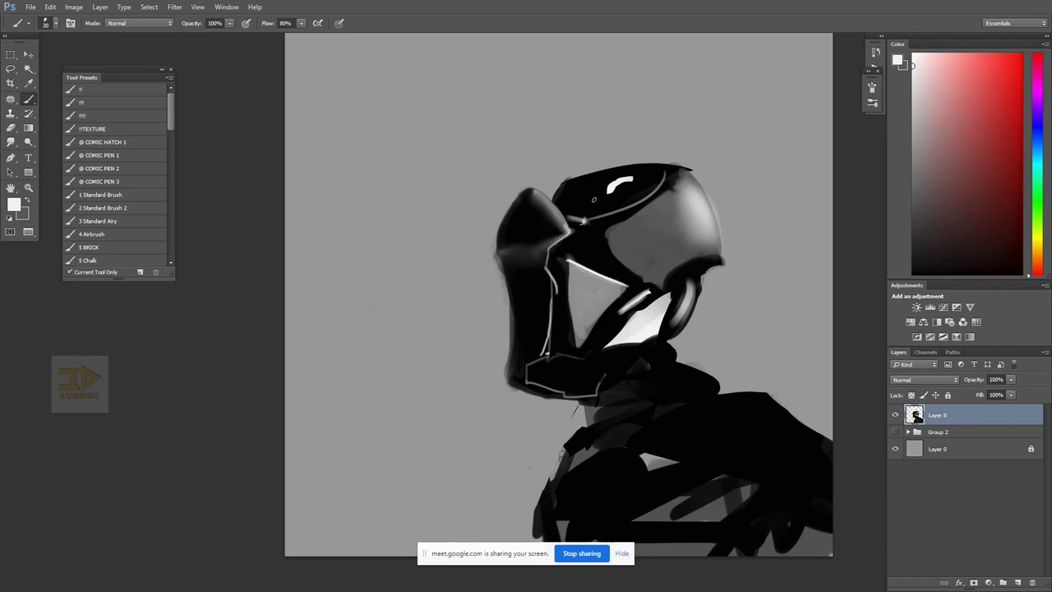
- Erase the pointed bump from the back of the helmet and fill the new sloped contour with black
key(e)
mouse_move(557, 159)
mouse_down()
mouse_move(473, 263)
mouse_move(555, 162)
mouse_move(504, 212)
mouse_move(534, 209)
mouse_move(498, 237)
mouse_up()
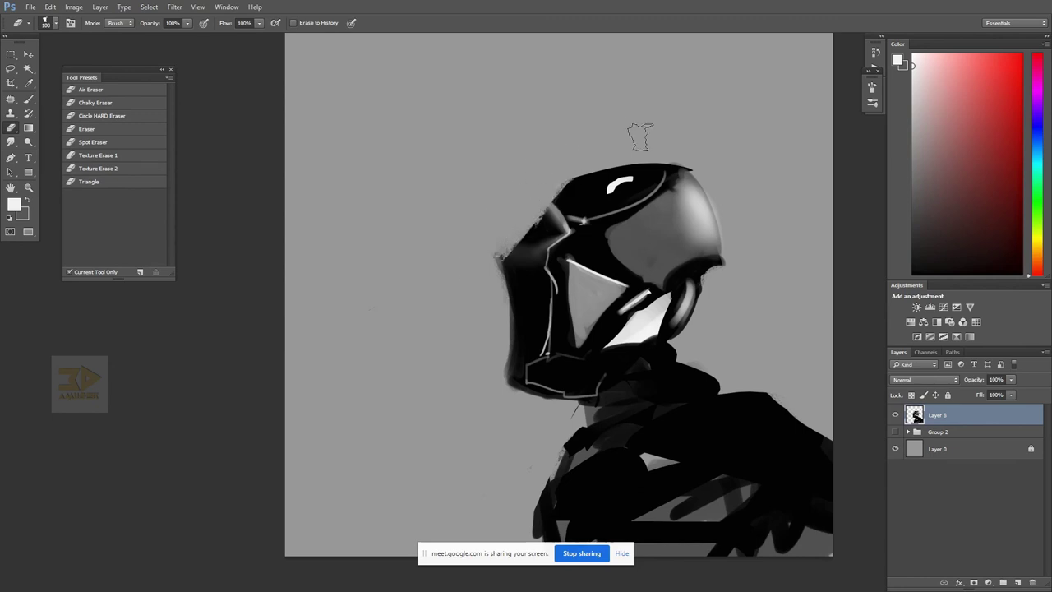
key(b)
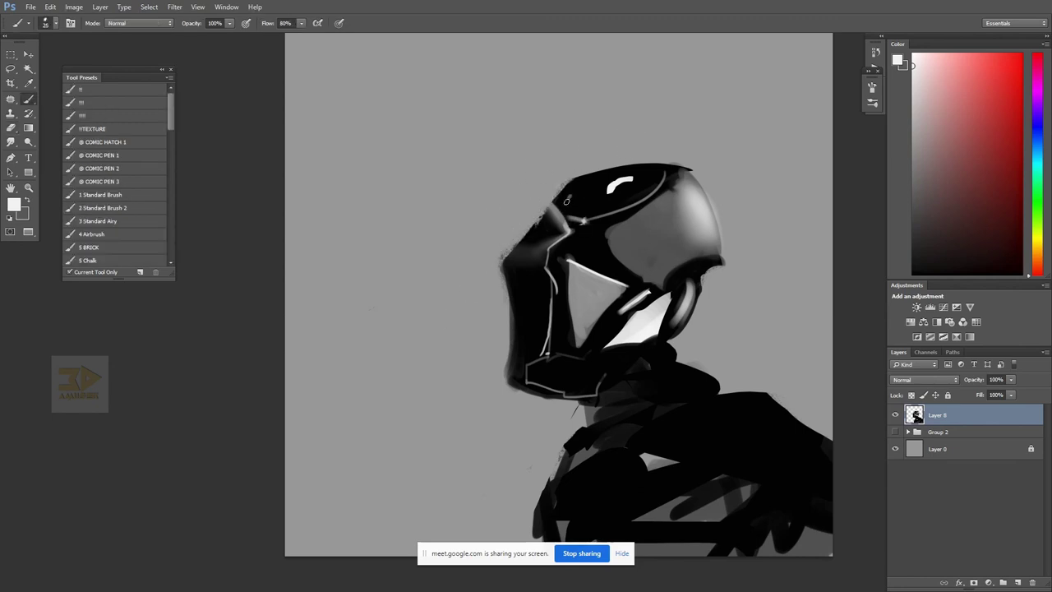
key(x)
mouse_move(573, 192)
mouse_down()
mouse_move(514, 254)
mouse_move(568, 199)
mouse_up()
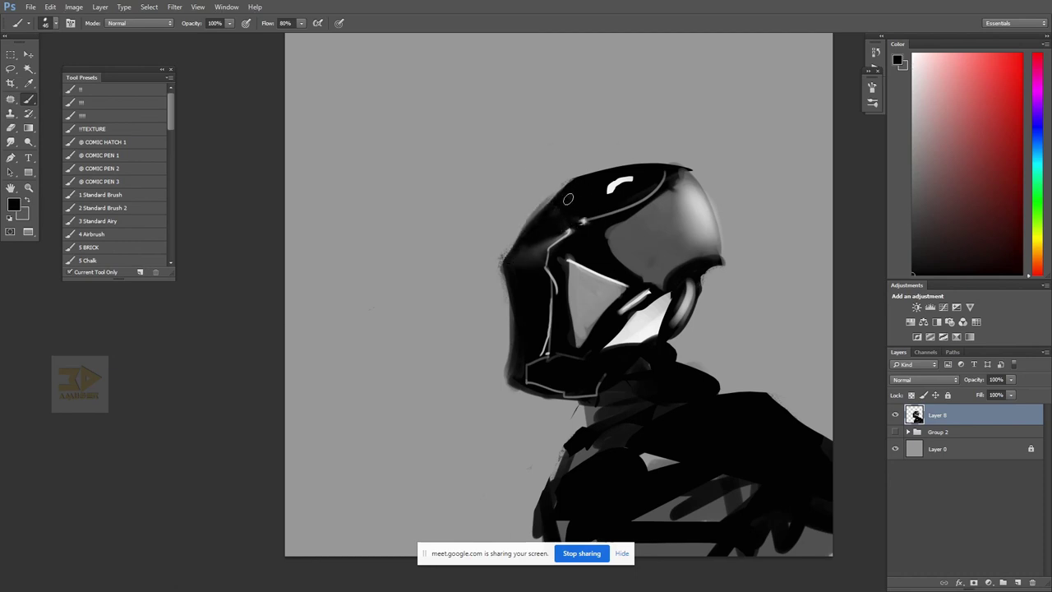
- Rework the seam above the visor into a broad curved highlight sweeping down the back of the helmet and blend it with Smudge
alt+click(553, 243)
key([)
key([)
key([)
mouse_move(562, 239)
mouse_down()
mouse_move(679, 175)
mouse_move(572, 231)
mouse_move(544, 267)
mouse_move(566, 234)
mouse_move(546, 257)
mouse_move(579, 232)
mouse_move(544, 267)
mouse_move(577, 233)
mouse_move(546, 258)
mouse_move(544, 231)
mouse_up()
alt+click(523, 269)
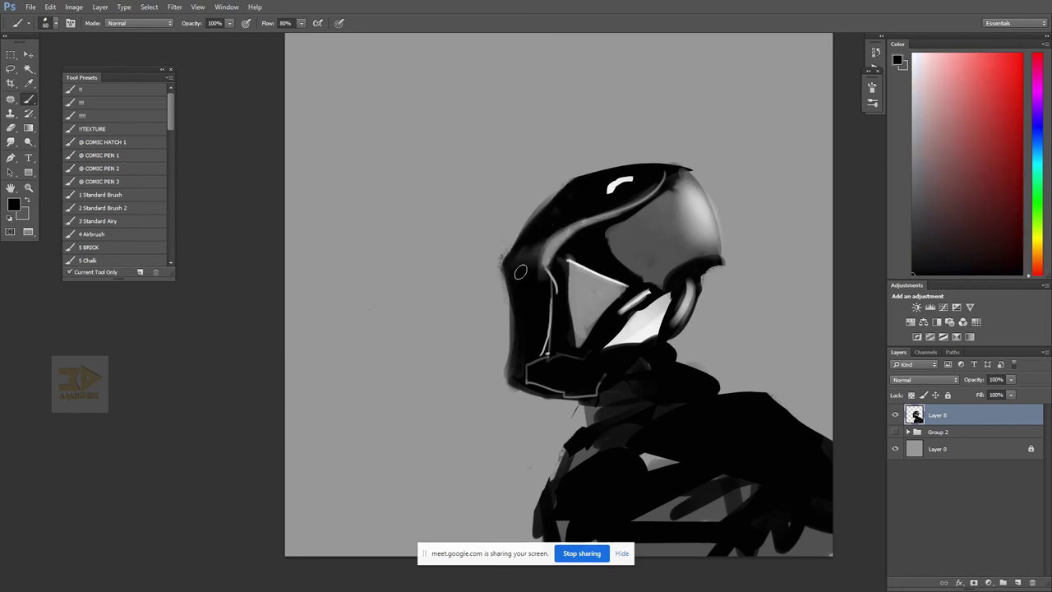
key(r)
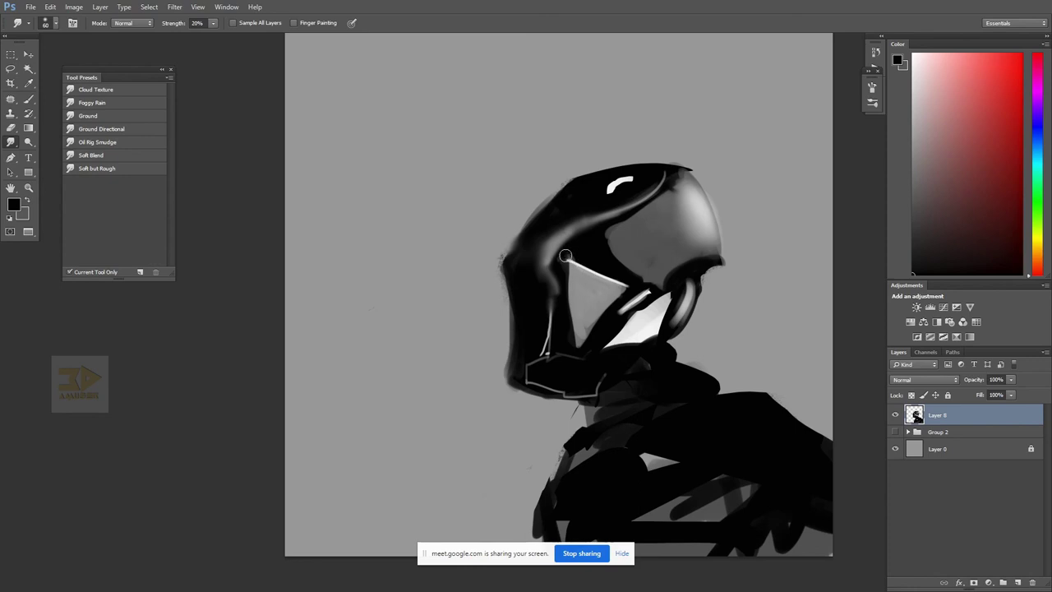
- Paint a thin dark and grey seam below the visor's lower edge using tones sampled from the helmet
key(b)
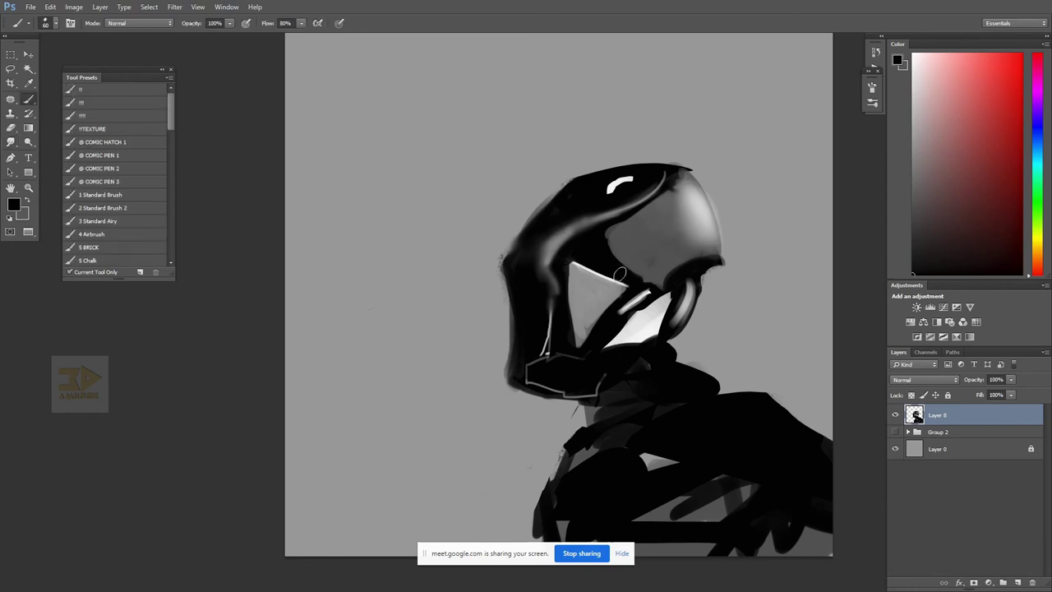
key(bracketleft)
key(bracketleft)
key(bracketleft)
key(bracketleft)
alt+click(647, 285)
alt+click(665, 277)
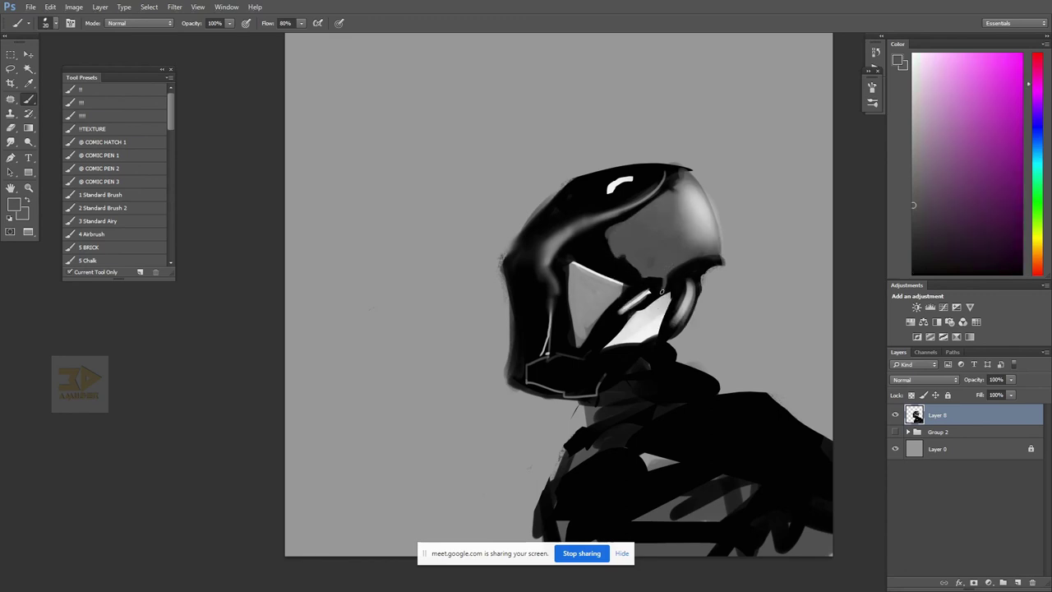
alt+click(655, 280)
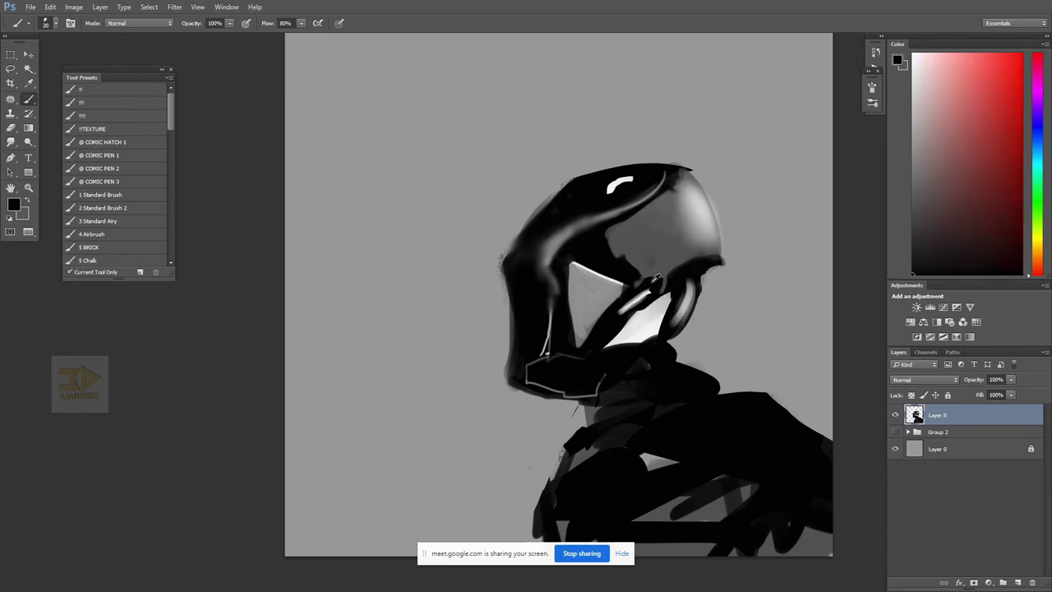
mouse_move(646, 276)
mouse_down()
mouse_move(674, 281)
mouse_move(682, 262)
mouse_move(704, 256)
mouse_move(716, 260)
mouse_move(710, 276)
mouse_move(721, 261)
mouse_move(690, 291)
mouse_move(718, 272)
mouse_move(671, 345)
mouse_move(715, 283)
mouse_move(679, 331)
mouse_up()
- Repaint the curved panel beneath the visor with streaked grey highlights over black and add a light line along the collar
alt+click(715, 271)
alt+click(692, 298)
drag(702, 289, 677, 342)
alt+click(670, 325)
mouse_move(702, 309)
mouse_down()
mouse_move(663, 355)
mouse_move(697, 333)
mouse_move(623, 408)
mouse_up()
- Draw a second light collar line and sketch the shoulder armor with white lines and an oval panel outline
key(x)
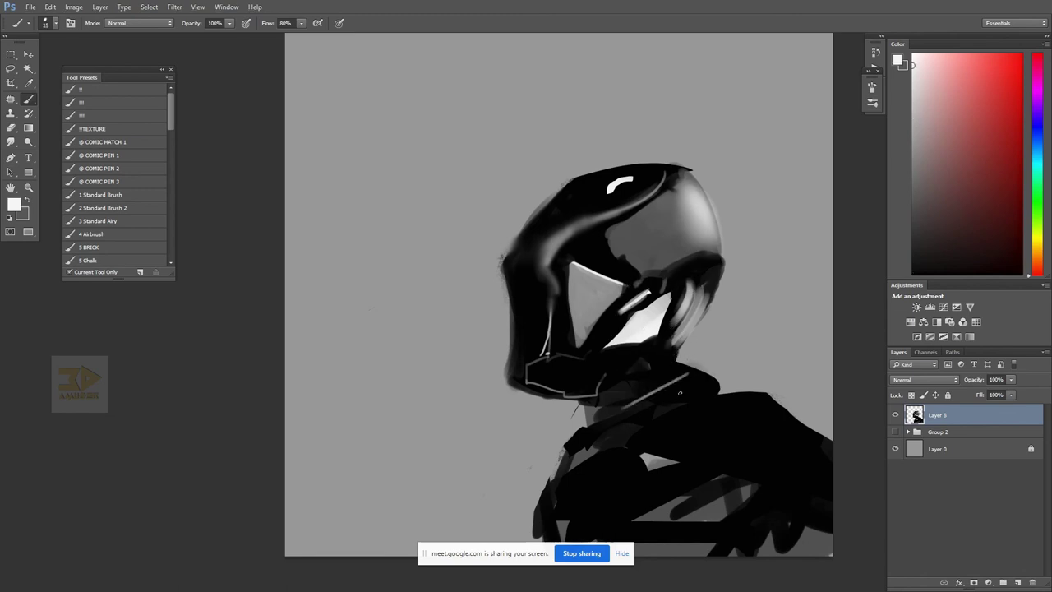
drag(696, 382, 635, 420)
key(])
mouse_move(713, 399)
mouse_down()
mouse_move(753, 398)
mouse_move(802, 458)
mouse_up()
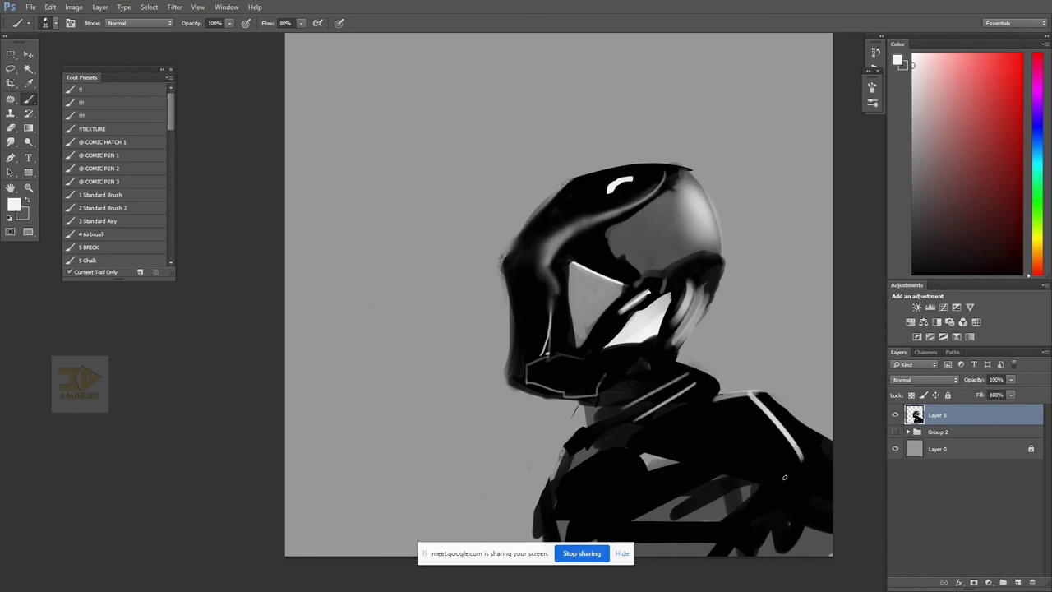
mouse_move(715, 421)
mouse_down()
mouse_move(800, 452)
mouse_move(752, 404)
mouse_move(838, 467)
mouse_up()
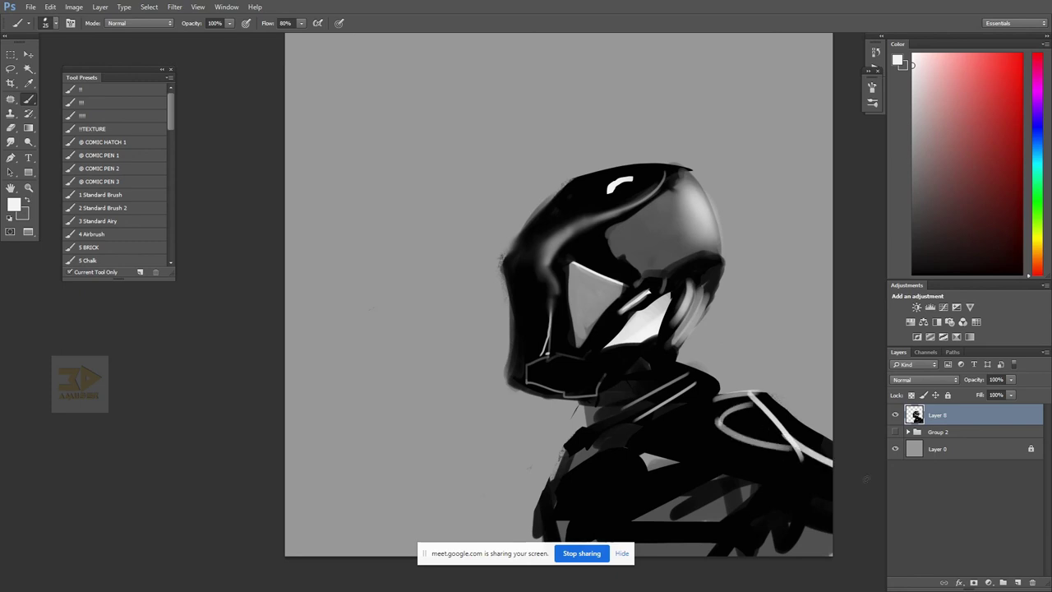
drag(705, 409, 634, 332)
- Paint a small pure white glint where the broad curved highlight meets the top of the vertical panel line
key(z)
alt+click(622, 366)
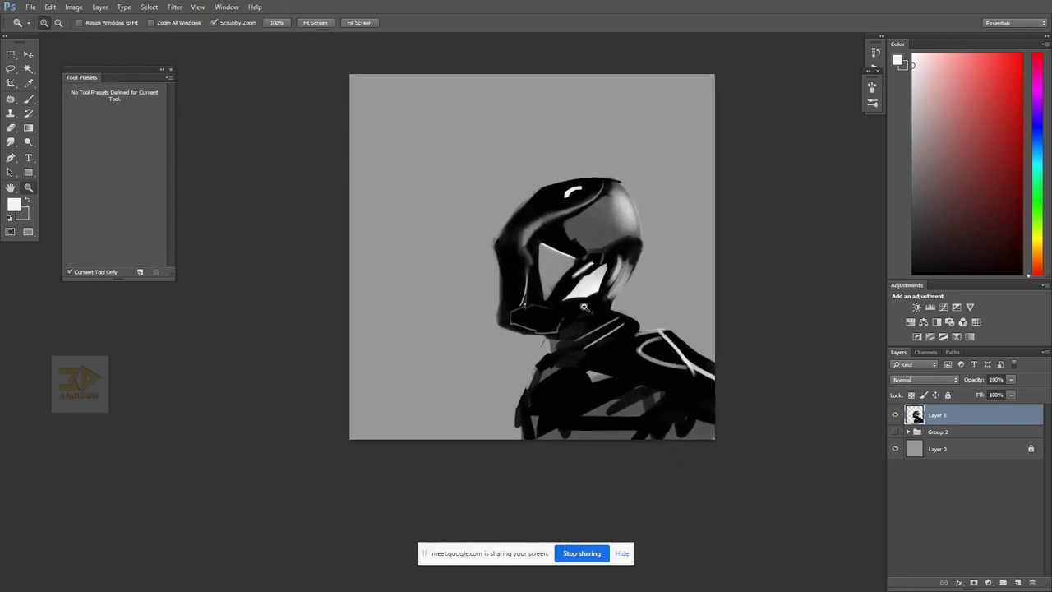
click(562, 233)
click(562, 232)
key(b)
click(913, 55)
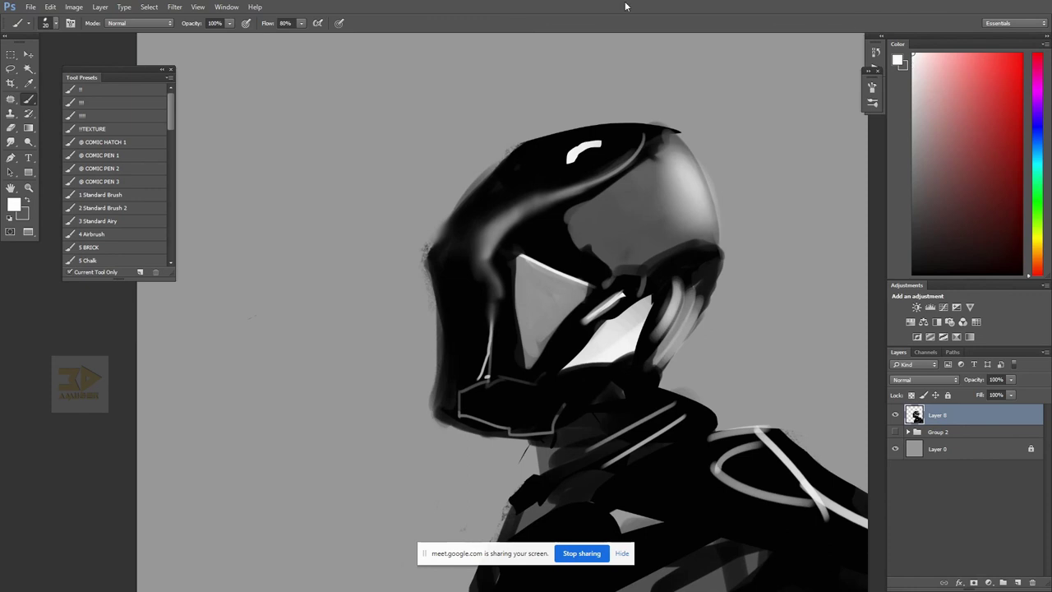
key(bracketleft)
key(bracketleft)
key(bracketleft)
key(bracketleft)
key(bracketleft)
key(bracketleft)
key(bracketleft)
key(bracketleft)
key(bracketleft)
drag(482, 257, 483, 259)
drag(482, 259, 493, 284)
- Draw a notched black panel line and small black bolt marks on the triangular plane
key(z)
mouse_move(565, 319)
mouse_down()
mouse_move(558, 340)
mouse_move(534, 341)
mouse_up()
drag(612, 341, 646, 264)
click(609, 263)
key(b)
alt+click(560, 224)
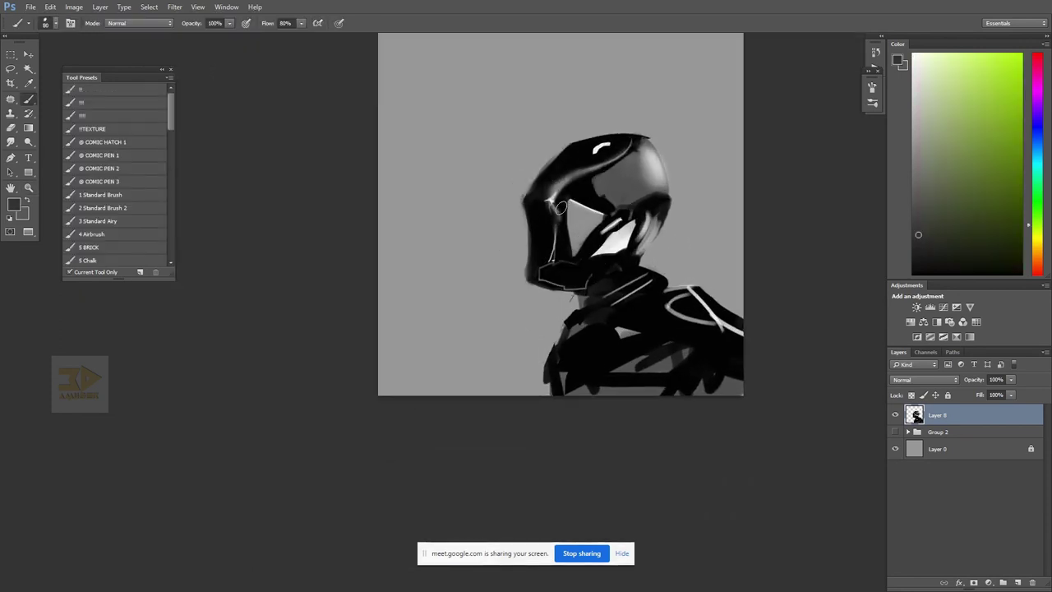
key(d)
key(z)
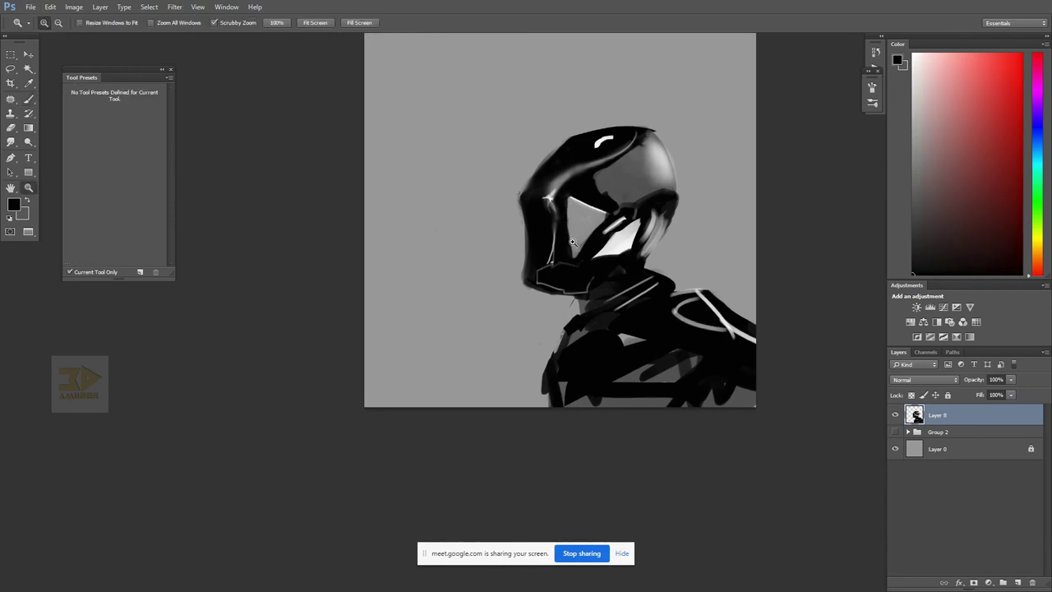
click(565, 224)
key(b)
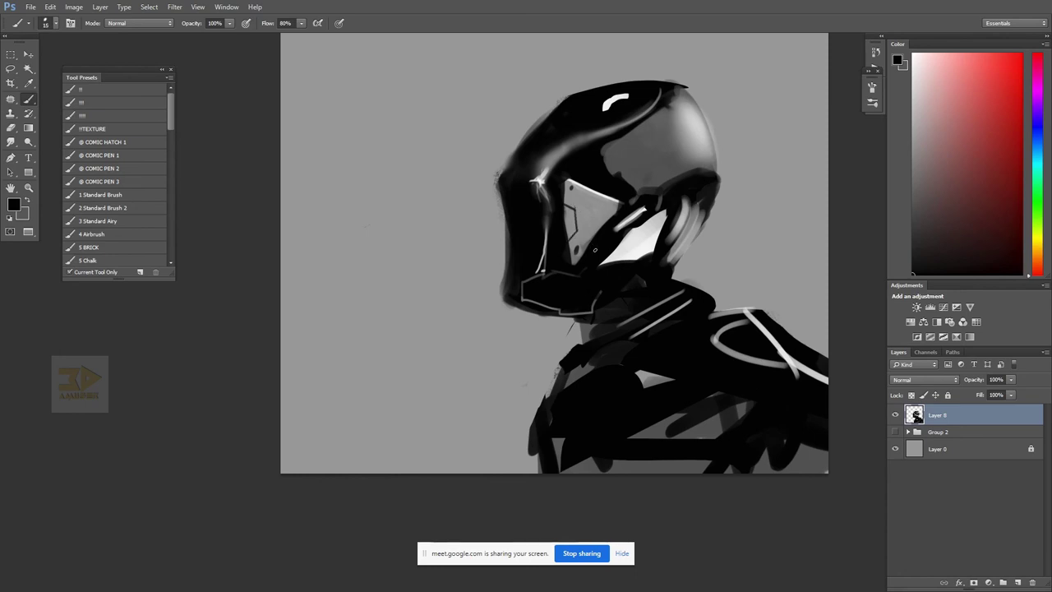
- Outline the triangular plane's inner and lower edges with thin panel lines in sampled grey and black
alt+click(582, 288)
alt+click(614, 207)
key(bracketleft)
key(bracketleft)
alt+click(614, 208)
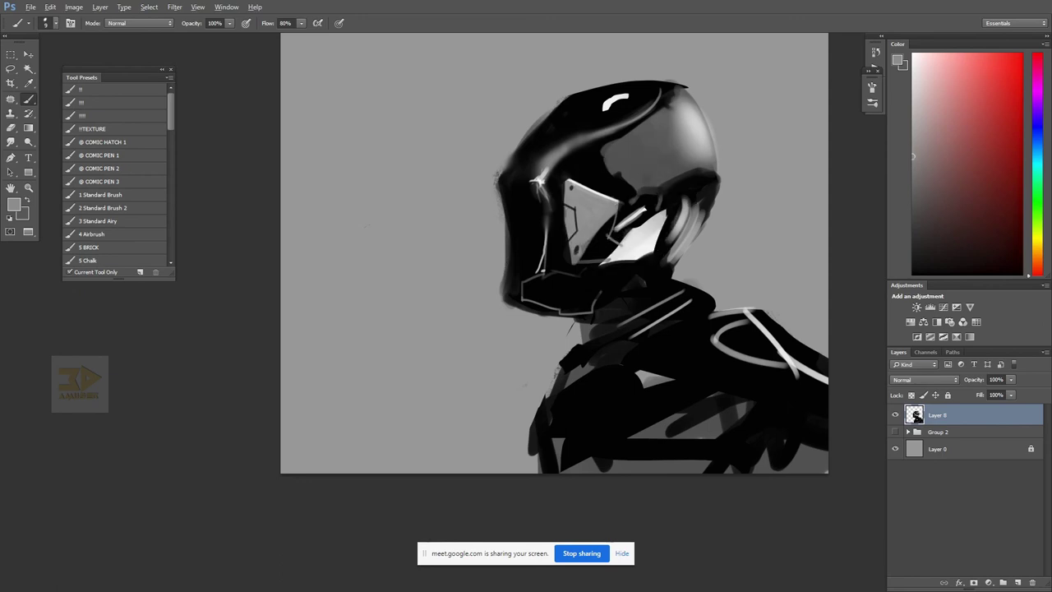
alt+click(618, 241)
- Paint over the bright dash beside the white panel and replace it with thin grey struts on black
key(bracketright)
key(bracketright)
drag(628, 221, 654, 217)
alt+click(645, 244)
alt+click(628, 217)
alt+click(651, 251)
alt+click(633, 224)
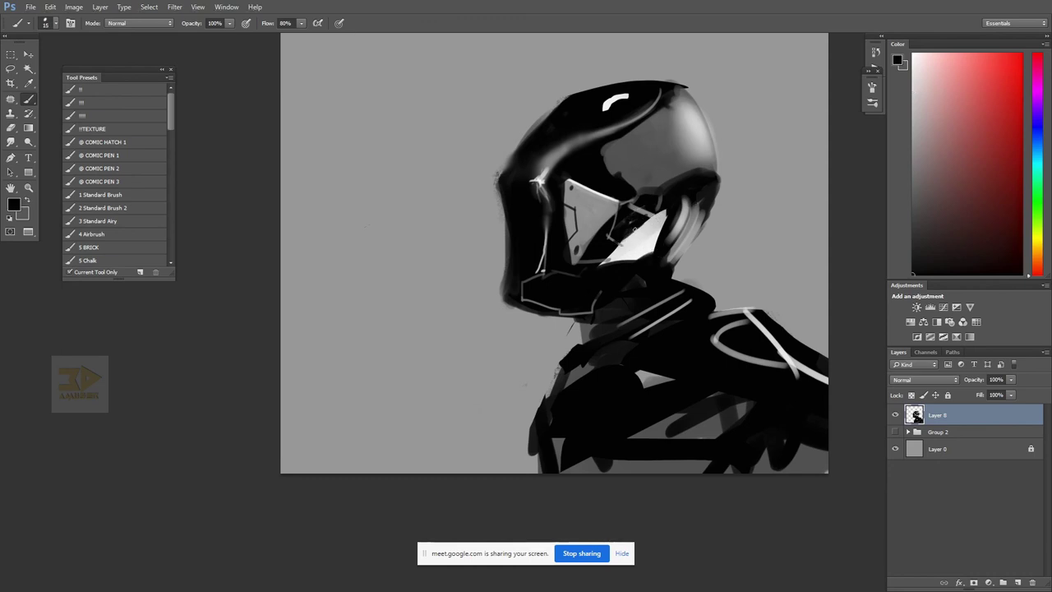
drag(650, 219, 611, 239)
alt+click(611, 238)
drag(640, 216, 608, 238)
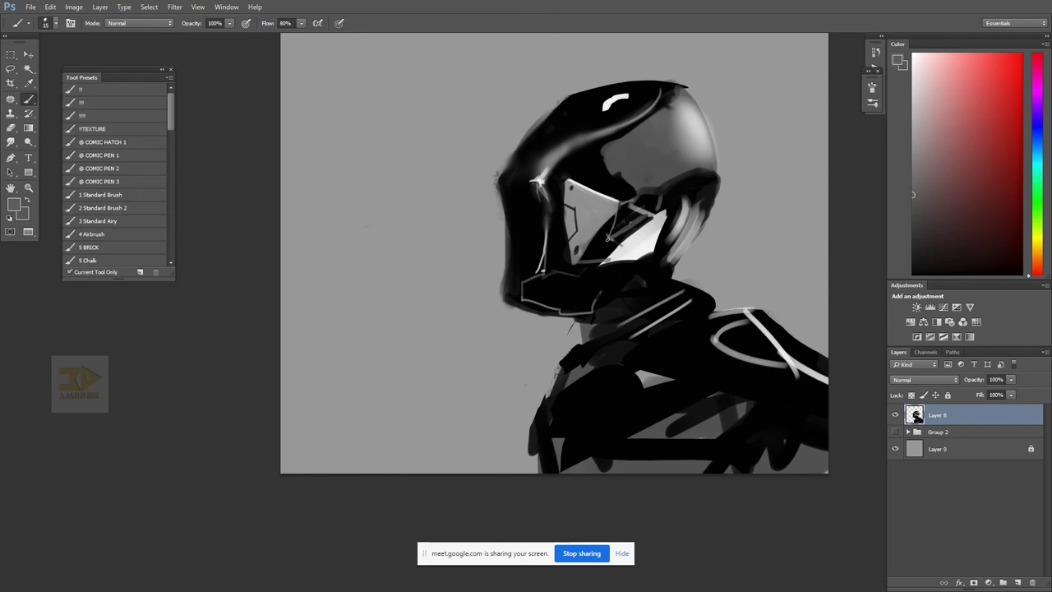
- Fill the outlined chin plate with soft dark grey and mark black bolt holes on it
alt+click(565, 273)
alt+click(588, 234)
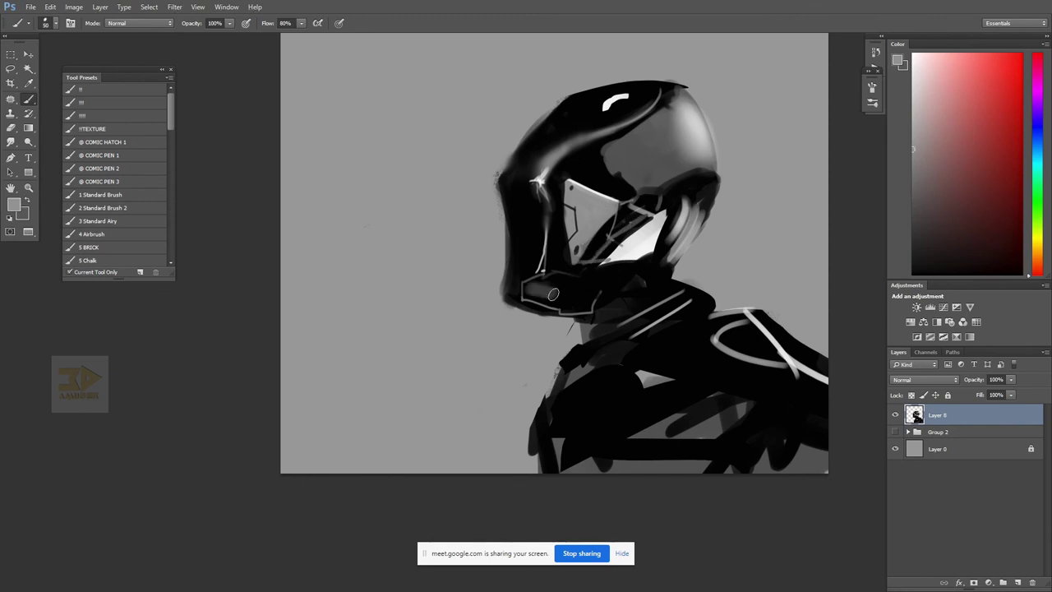
mouse_move(536, 291)
mouse_down()
mouse_move(559, 282)
mouse_move(568, 302)
mouse_move(587, 294)
mouse_move(539, 289)
mouse_move(624, 283)
mouse_move(597, 294)
mouse_up()
alt+click(625, 284)
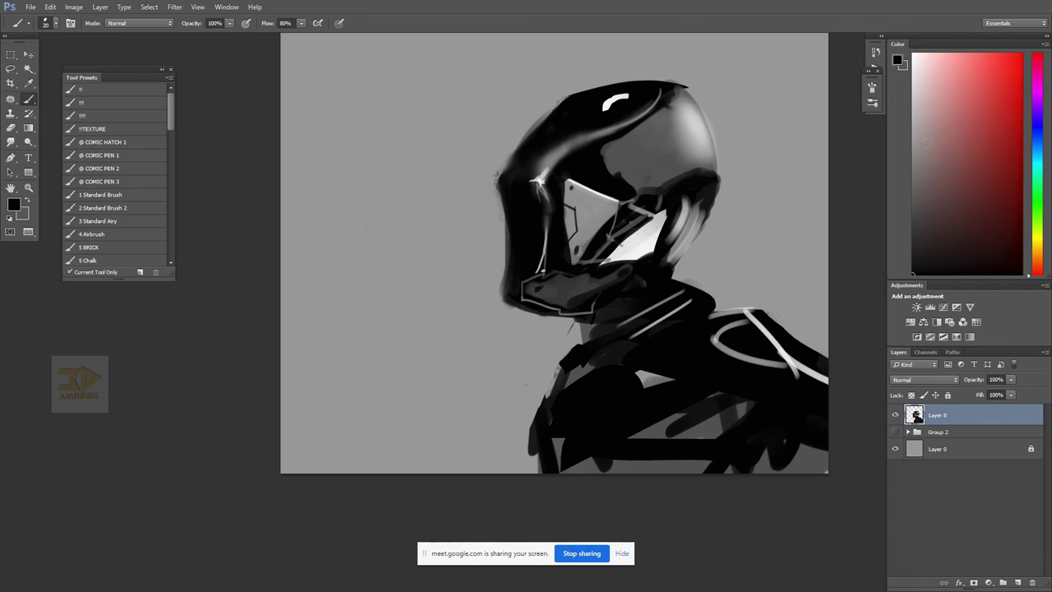
- Add tiny white highlights to the bolts on the chin plate and refine the triangular plane's upper corner and bolt
key(x)
key(bracketleft)
key(z)
alt+click(566, 283)
alt+click(567, 290)
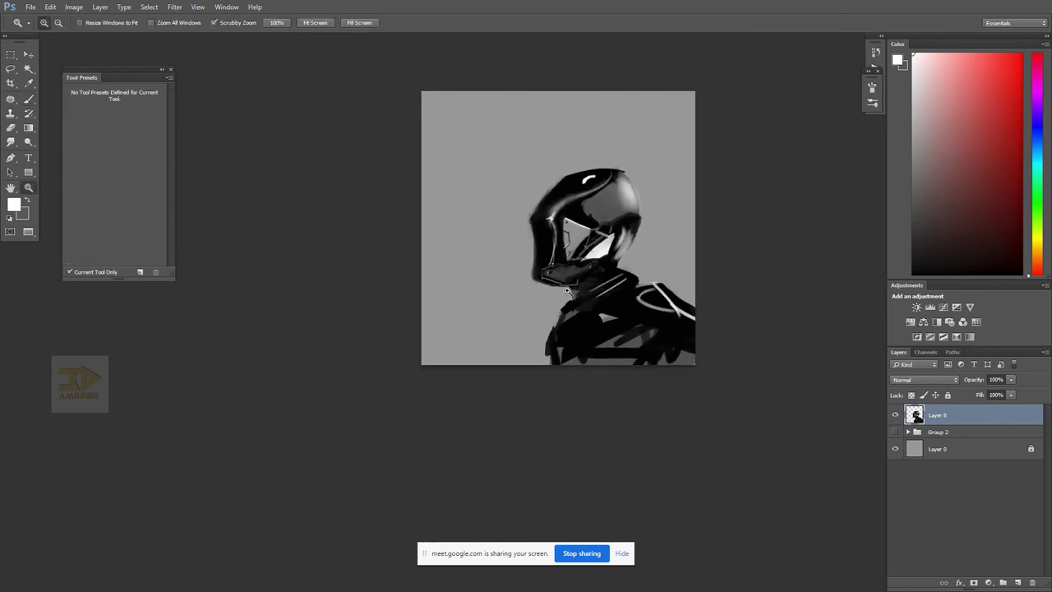
click(571, 252)
click(571, 251)
key(b)
alt+click(581, 174)
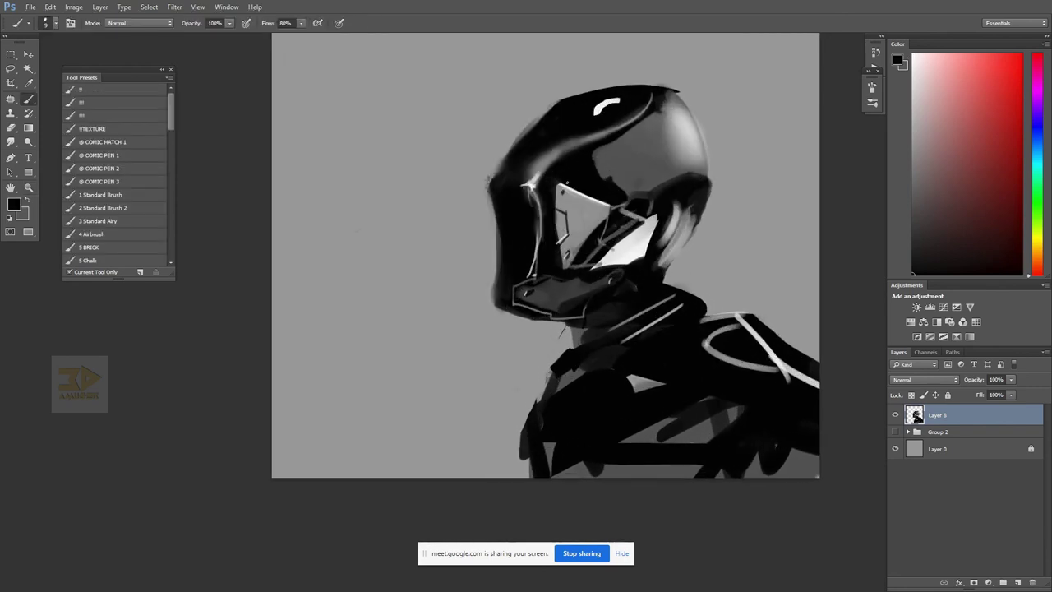
drag(556, 184, 566, 189)
alt+click(563, 194)
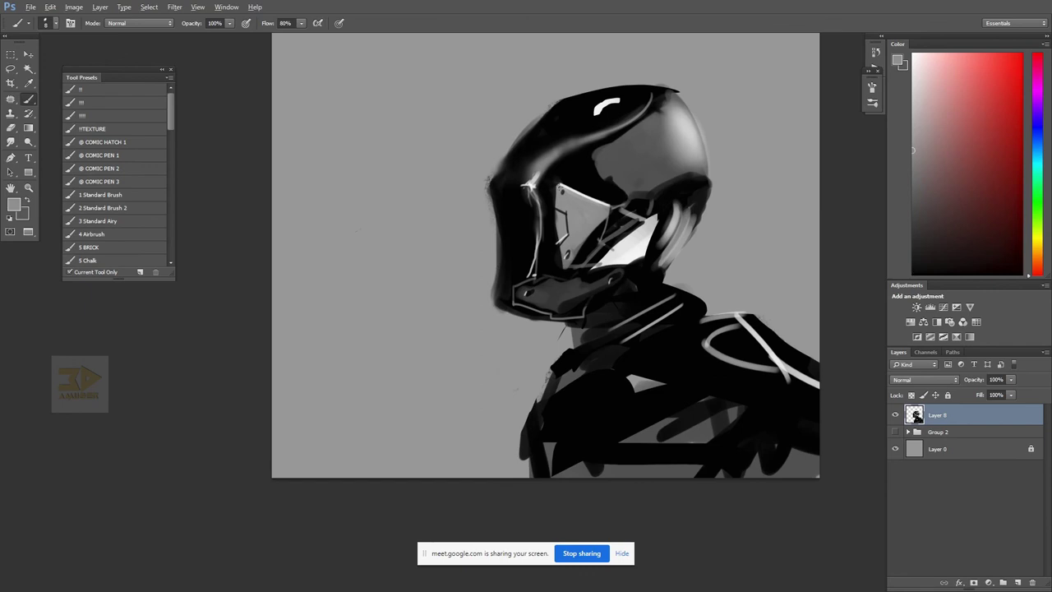
- Flip the canvas horizontally and frame the whole character to check the mirrored design
key(z)
click(582, 166)
alt+click(600, 287)
alt+click(601, 288)
alt+click(600, 286)
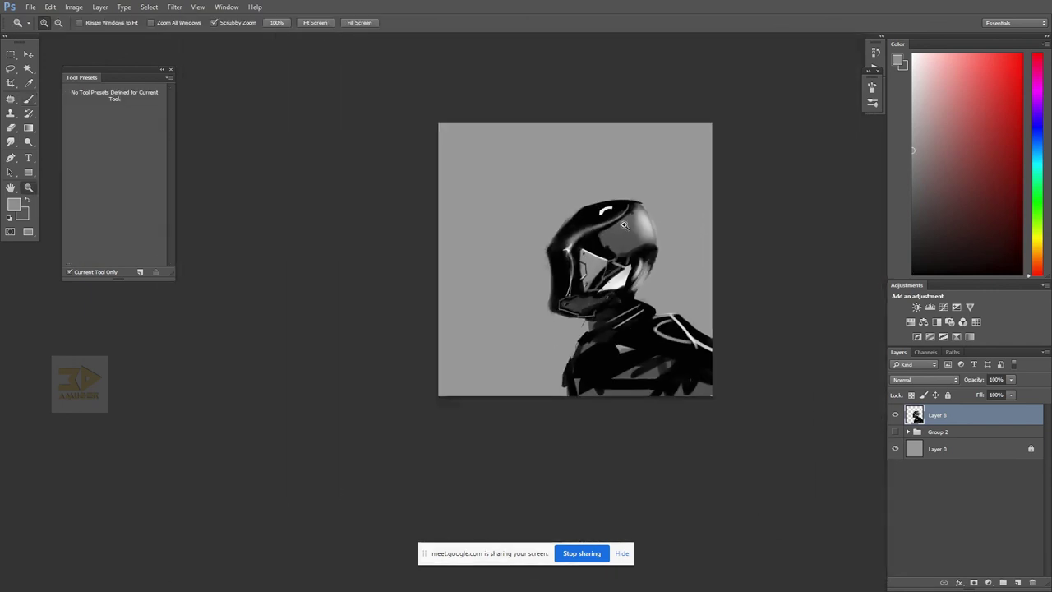
key(ctrl+shift+h)
click(556, 243)
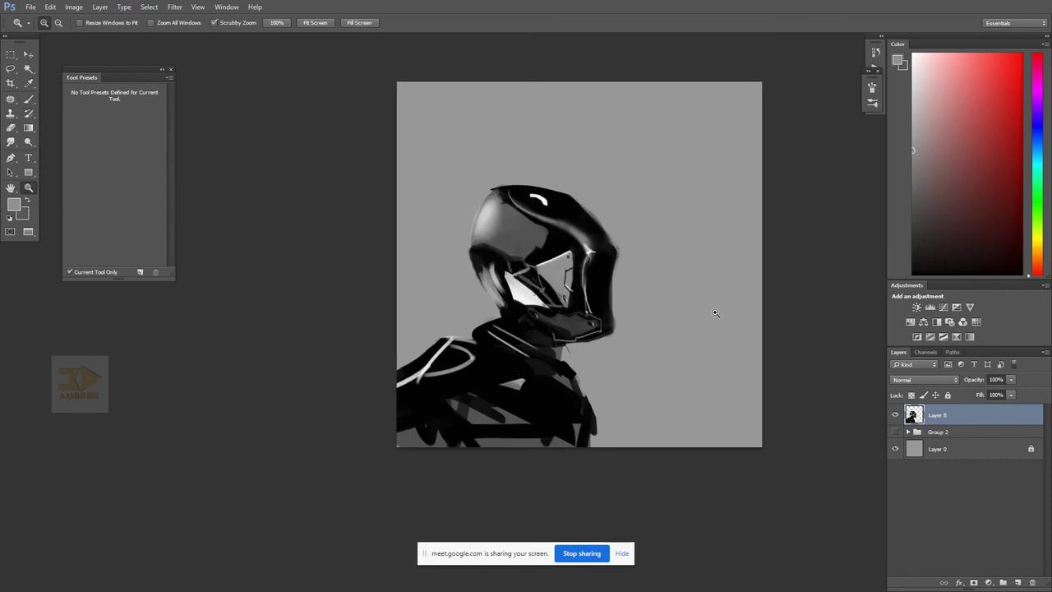
- Paint a soft white glow around the visor and helmet top using the 4 Airbrush preset in Overlay mode
key(b)
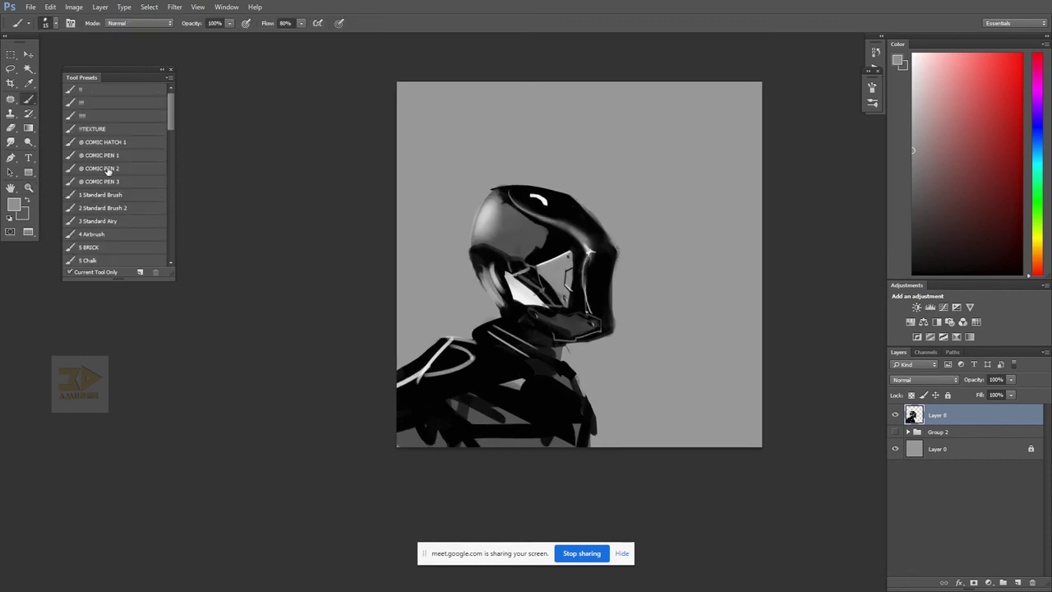
click(118, 236)
click(152, 23)
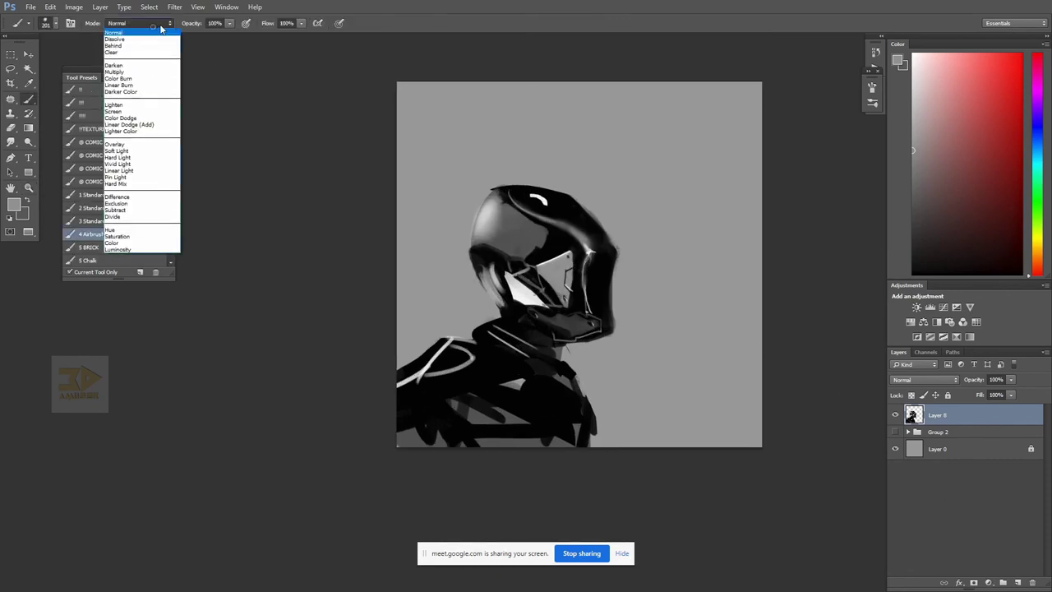
click(151, 145)
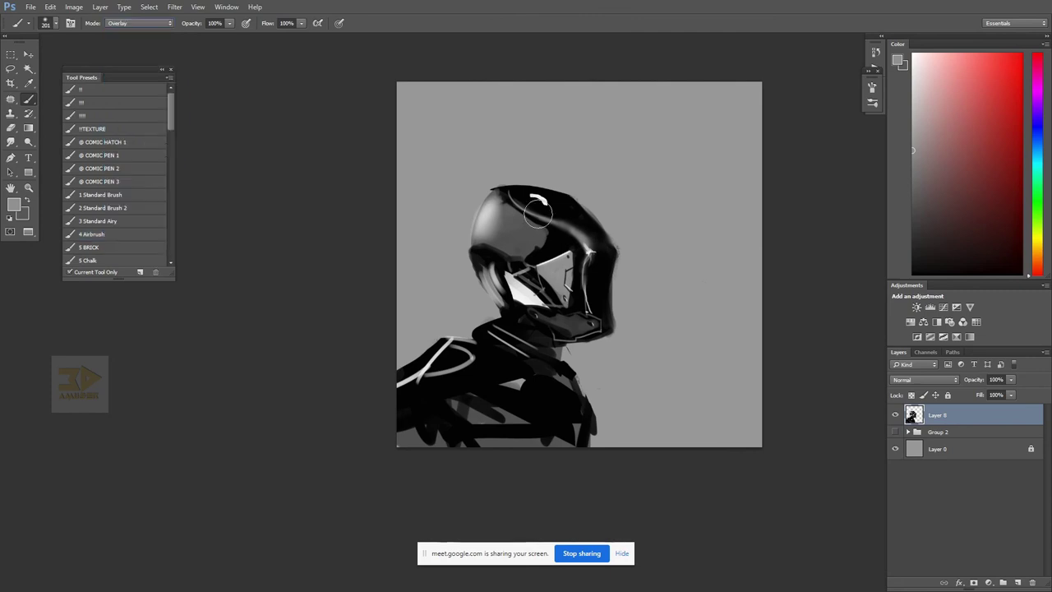
key(d)
key(x)
mouse_move(496, 208)
mouse_down()
mouse_move(514, 235)
mouse_move(493, 200)
mouse_move(498, 218)
mouse_move(529, 200)
mouse_move(469, 211)
mouse_move(500, 154)
mouse_move(539, 177)
mouse_move(533, 168)
mouse_move(459, 203)
mouse_move(463, 233)
mouse_up()
key(bracketright)
key(bracketright)
key(bracketright)
key(bracketright)
key(bracketright)
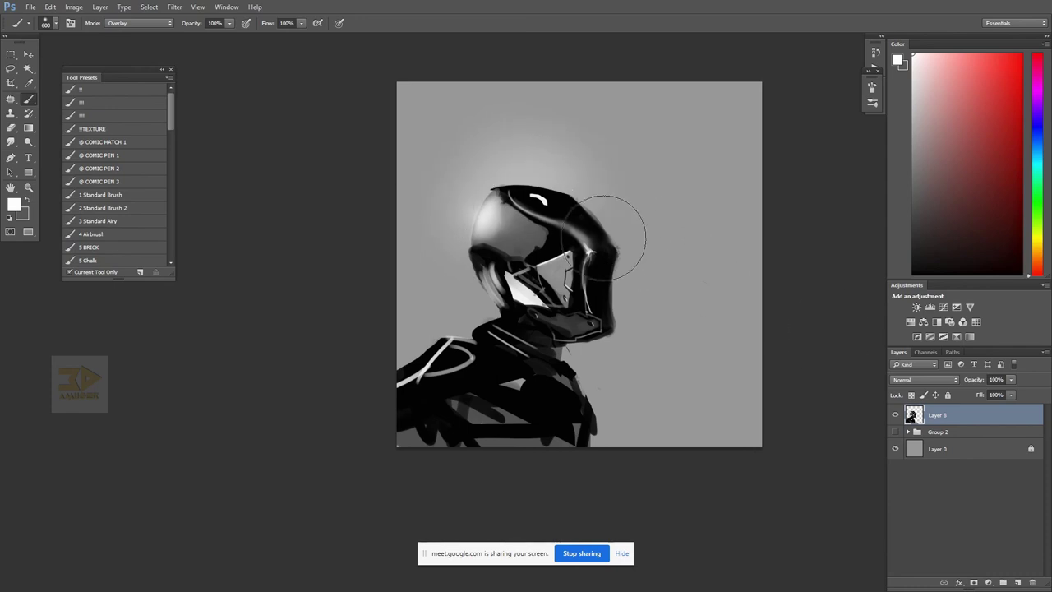
- Enlarge the Overlay airbrush to 900 and brighten the visor, helmet highlights, shoulder lines and surrounding background with white
mouse_move(595, 260)
mouse_down()
mouse_move(586, 236)
mouse_move(617, 248)
mouse_up()
key(bracketright)
key(bracketright)
key(bracketright)
mouse_move(551, 278)
mouse_down()
mouse_move(499, 238)
mouse_move(321, 239)
mouse_up()
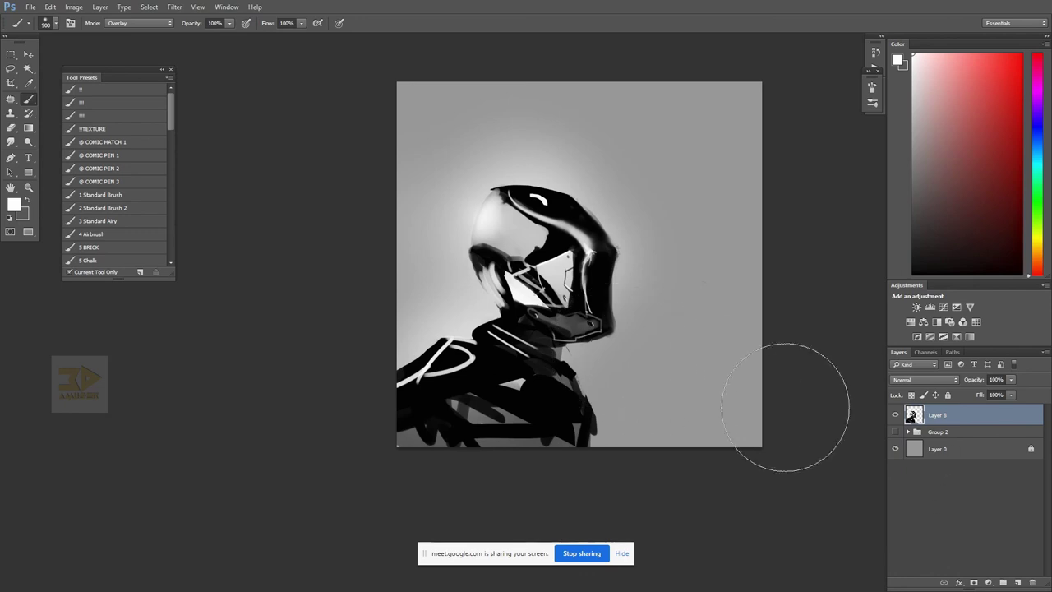
mouse_move(490, 379)
mouse_down()
mouse_move(474, 403)
mouse_move(394, 410)
mouse_up()
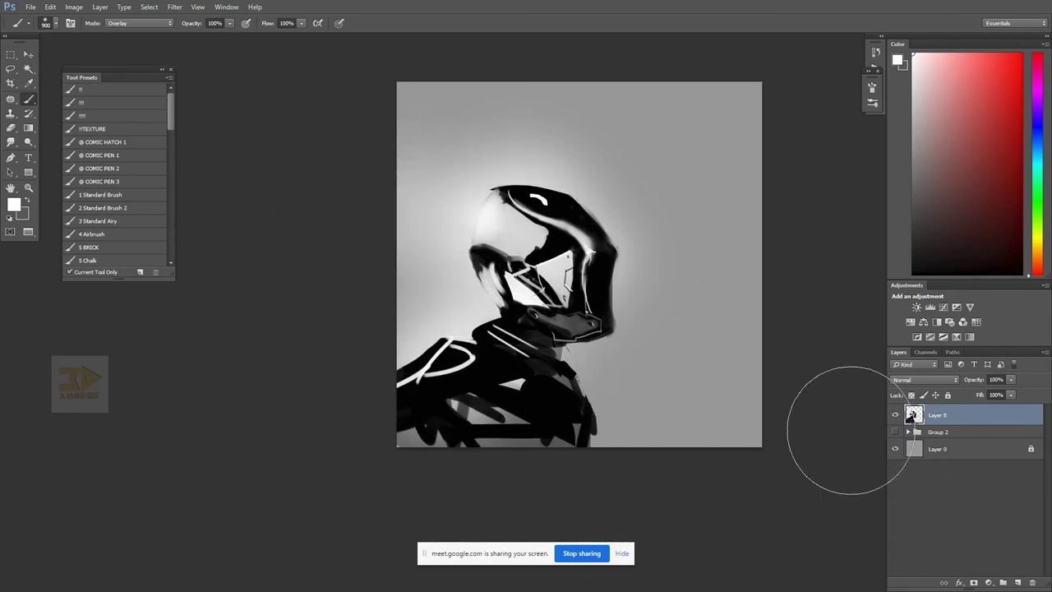
- Create a new layer and move it directly below the character layer
key(z)
click(1018, 581)
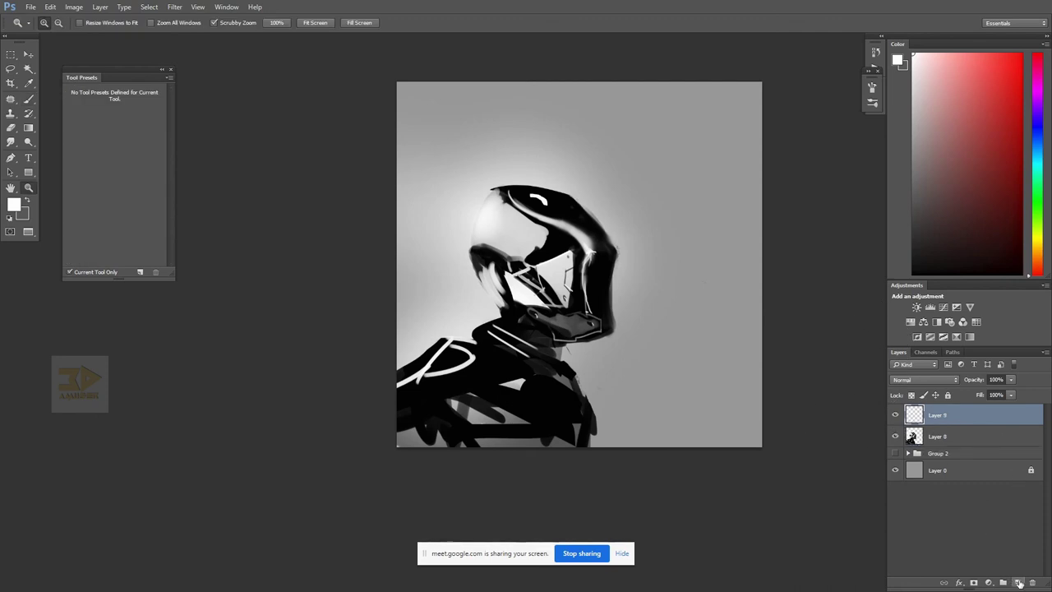
click(989, 438)
click(990, 419)
double_click(993, 447)
key(Escape)
drag(991, 440, 963, 436)
- Airbrush a black gradient at brush size 1000 over the background on the chin plate's side of the helmet
key(x)
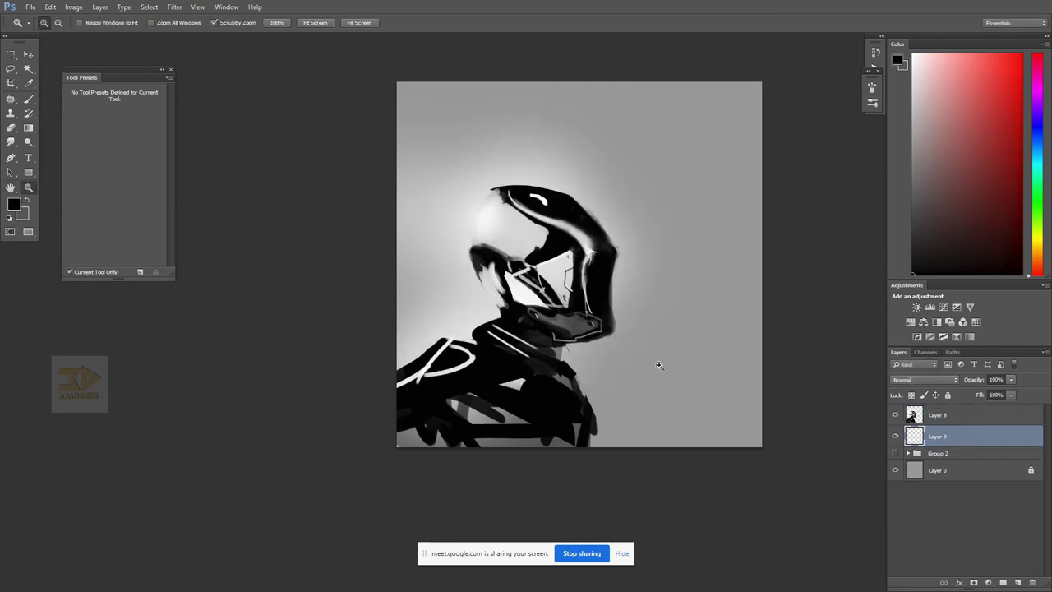
key(b)
key(bracketright)
mouse_move(651, 354)
mouse_down()
mouse_move(681, 380)
mouse_move(601, 470)
mouse_move(740, 376)
mouse_move(783, 215)
mouse_move(681, 129)
mouse_move(693, 52)
mouse_move(625, 230)
mouse_move(640, 83)
mouse_move(542, 378)
mouse_move(723, 164)
mouse_move(682, 296)
mouse_move(653, 193)
mouse_move(770, 430)
mouse_move(629, 387)
mouse_move(629, 242)
mouse_move(752, 308)
mouse_move(660, 496)
mouse_move(778, 477)
mouse_move(546, 446)
mouse_move(733, 438)
mouse_up()
- Erase some of the pale glow beside the helmet's vertical outer contour on the character layer
click(963, 417)
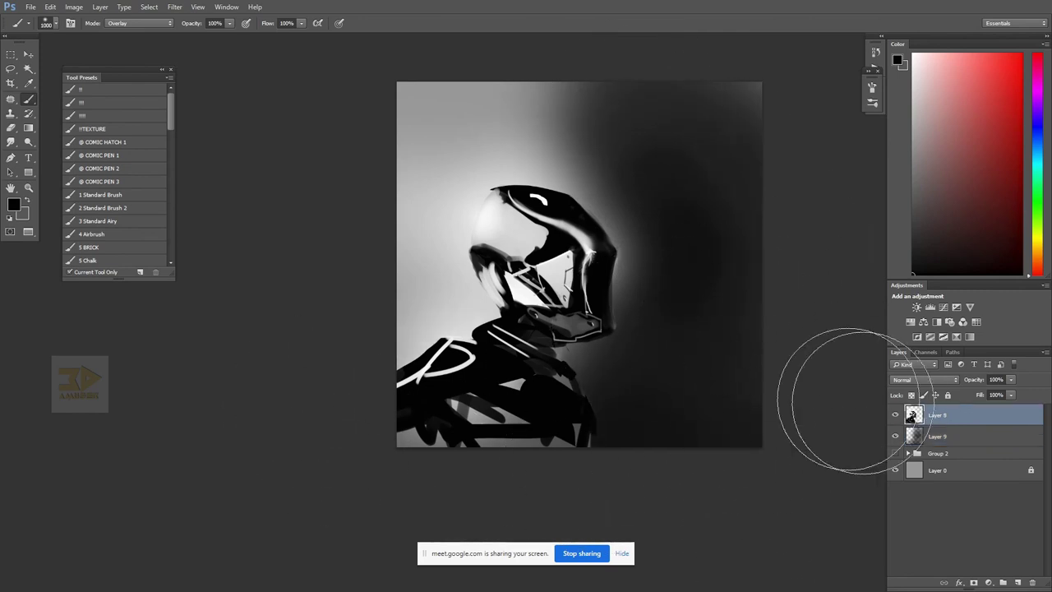
key(z)
click(597, 267)
key(e)
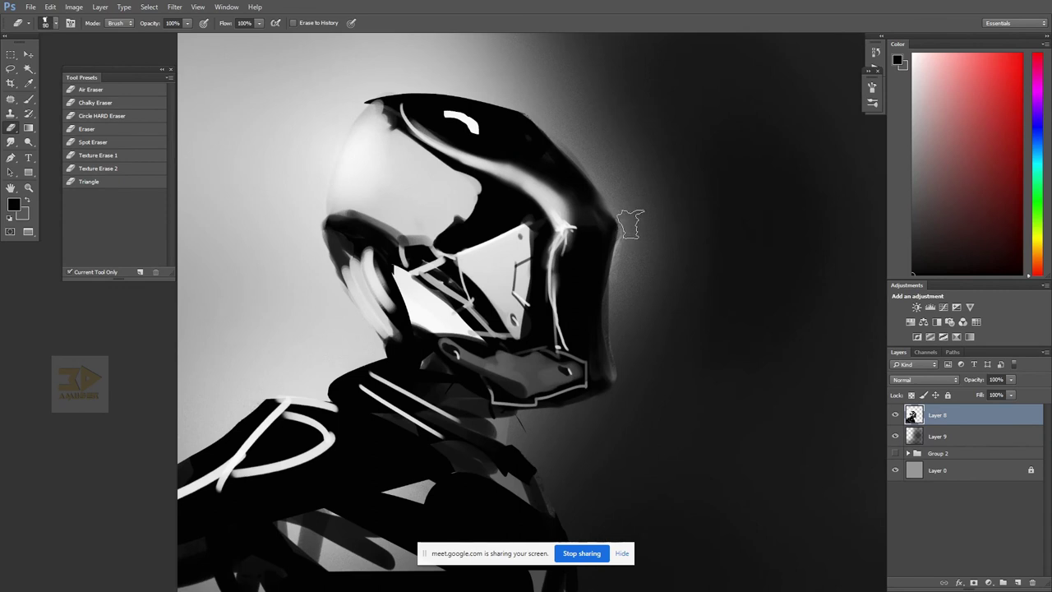
mouse_move(630, 237)
mouse_down()
mouse_move(617, 284)
mouse_move(622, 246)
mouse_up()
key(bracketright)
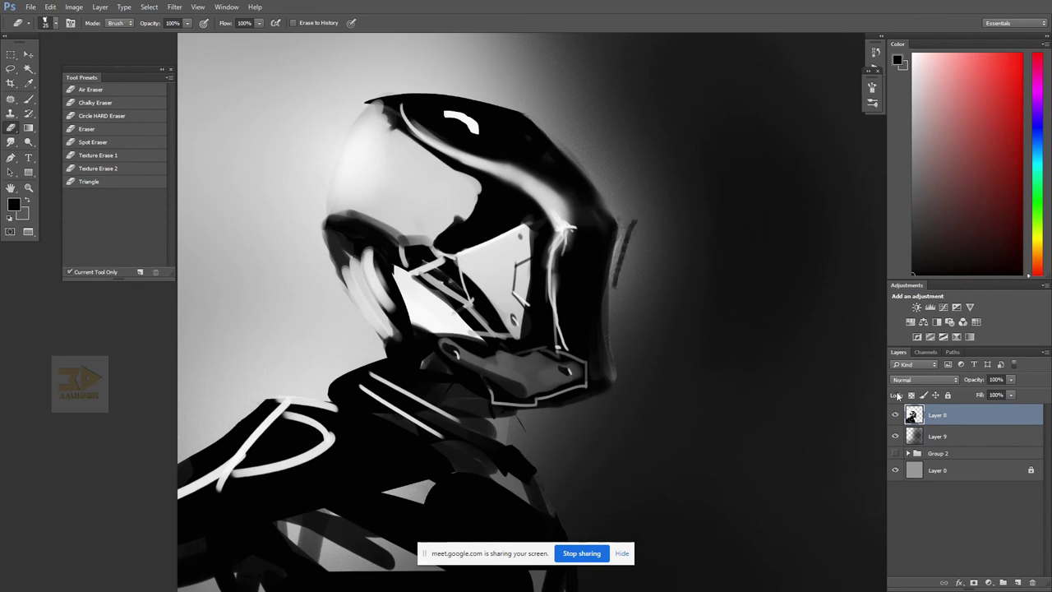
- Hide Layer 9, lasso the glow beside the helmet's upper outer corner, delete it and clear the selection
click(895, 437)
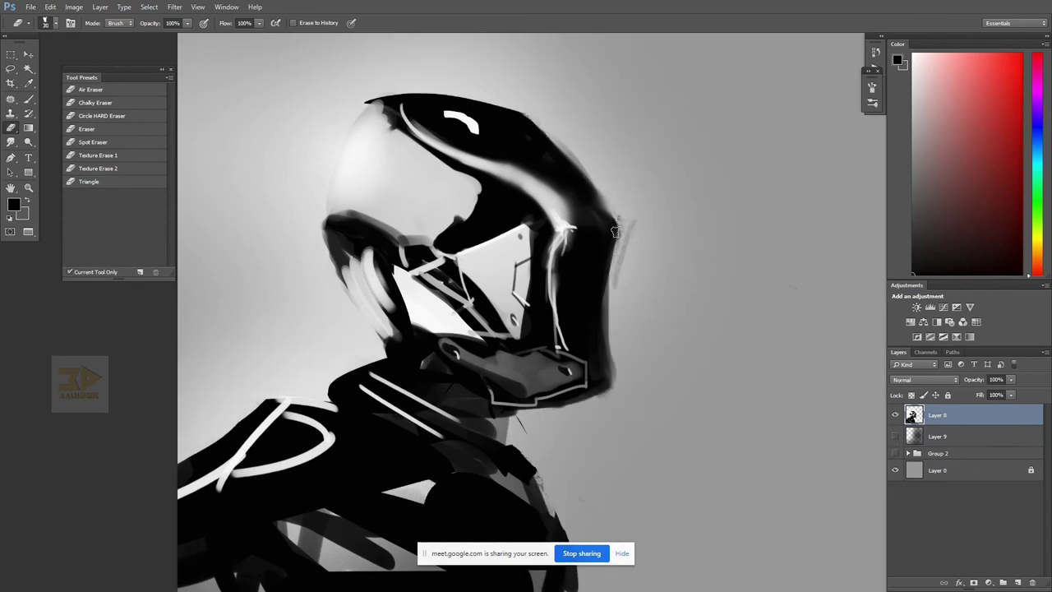
key(l)
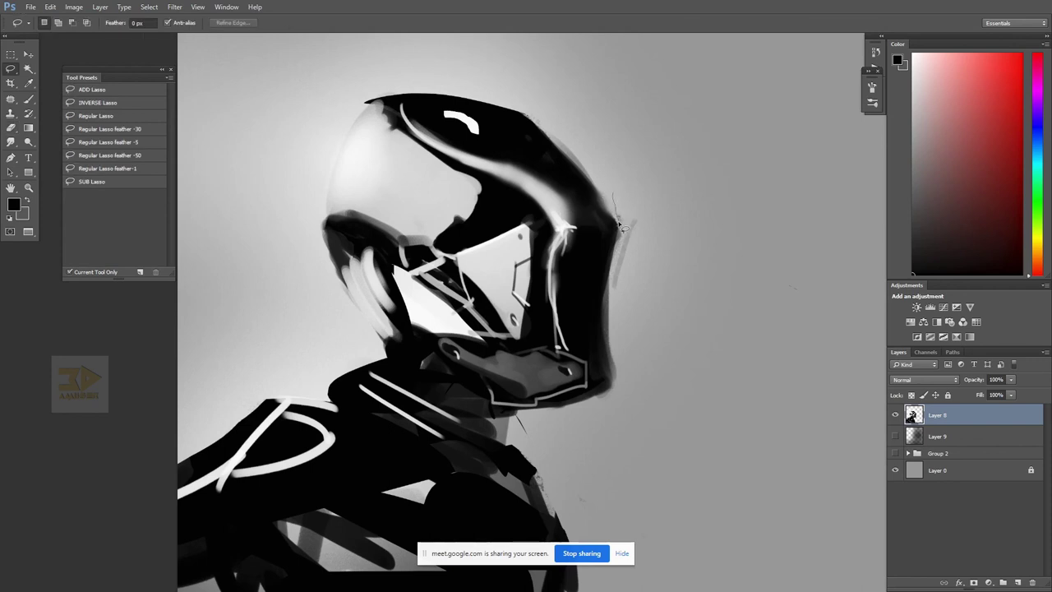
drag(619, 224, 704, 205)
key(Delete)
key(ctrl+d)
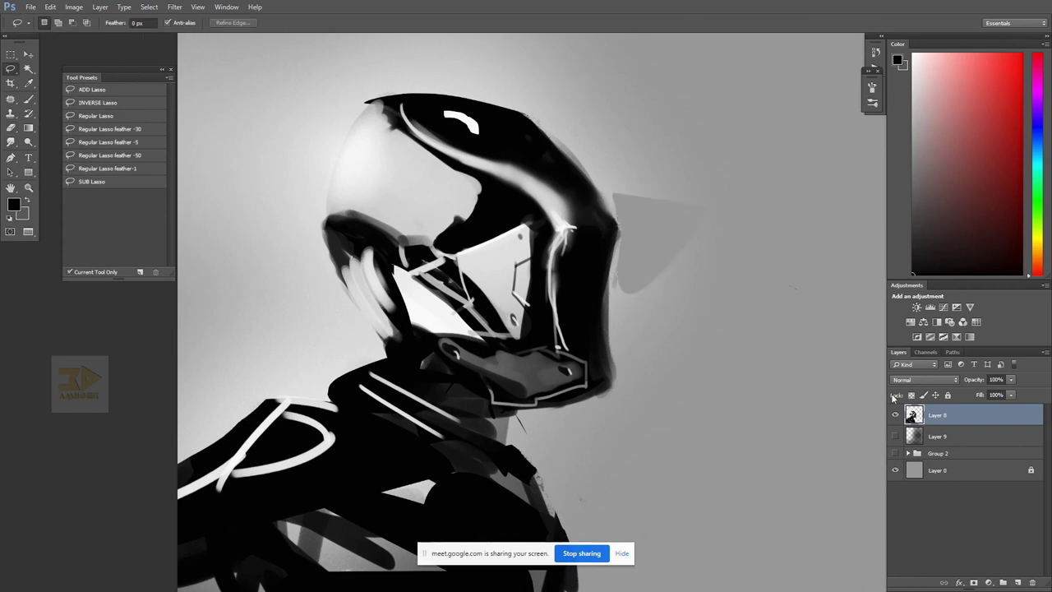
- Erase the pale glow above the helmet's crown and along its upper outer contour on Layer 8
click(933, 437)
click(940, 422)
key(e)
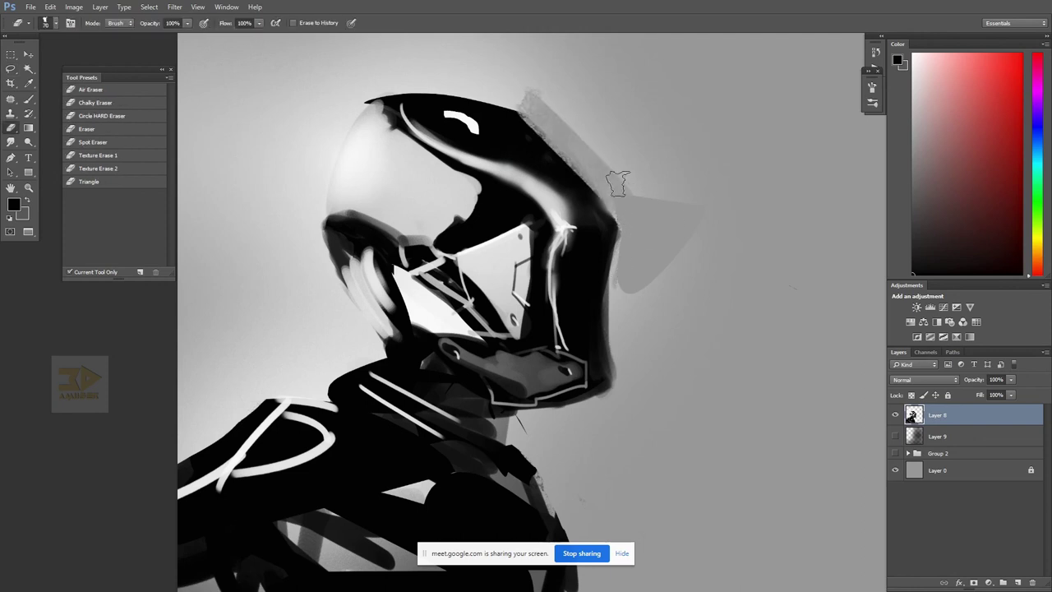
mouse_move(493, 75)
mouse_down()
mouse_move(626, 179)
mouse_move(586, 125)
mouse_move(573, 73)
mouse_move(570, 95)
mouse_move(391, 58)
mouse_up()
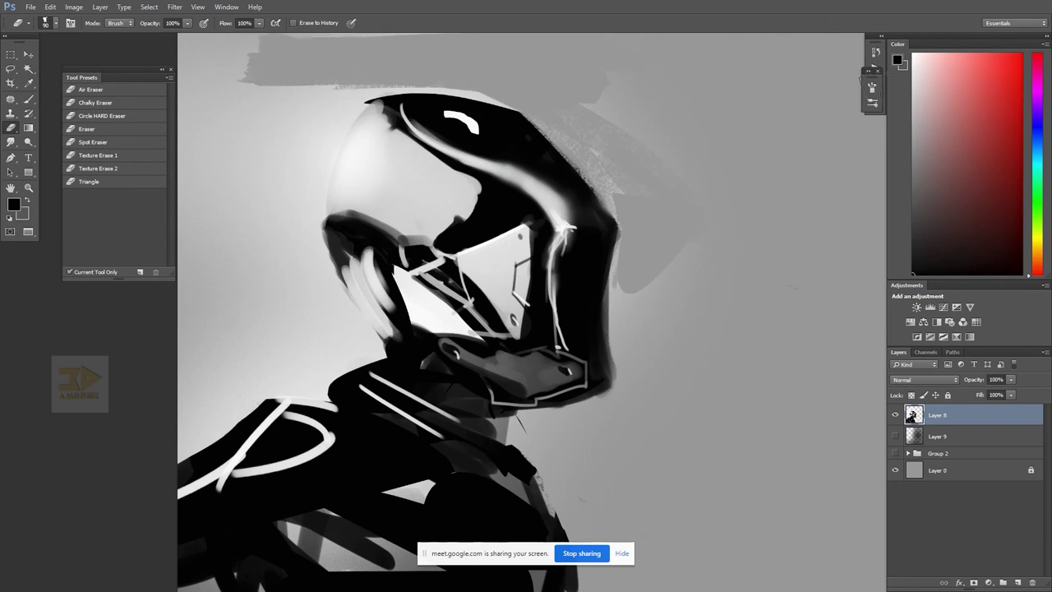
- Try to erase the glow around the helmet at brush size 200, and undo the last four eraser strokes
key(z)
alt+click(696, 208)
key(e)
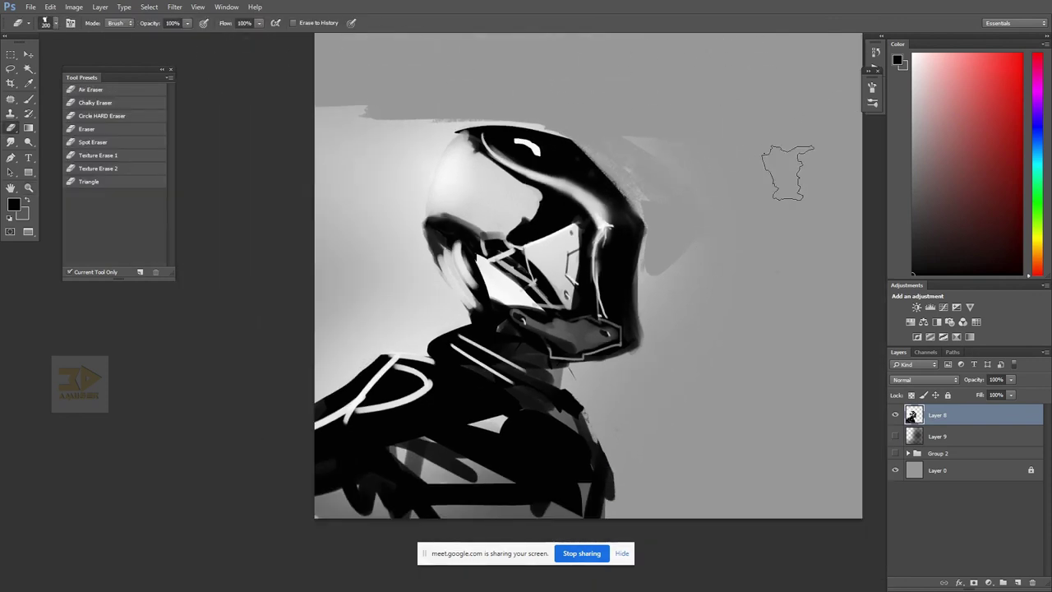
mouse_move(685, 280)
mouse_down()
mouse_move(673, 263)
mouse_move(675, 353)
mouse_up()
key(ctrl+alt+z)
key(ctrl+alt+z)
key(ctrl+alt+z)
key(ctrl+alt+z)
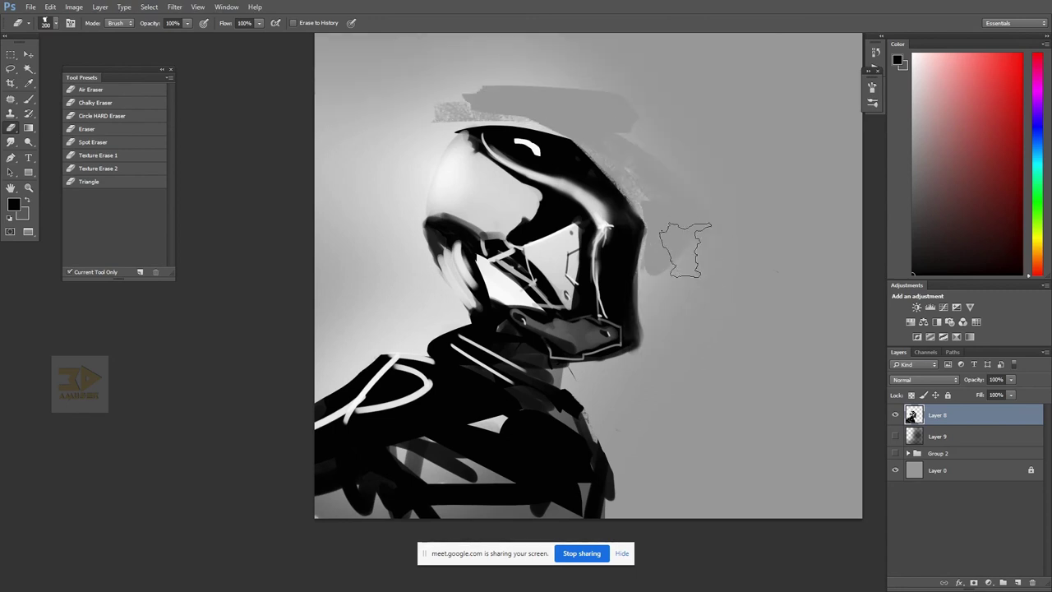
- Erase the glow in front of, above and below the helmet with progressively smaller eraser sizes, starting from 200
mouse_move(686, 250)
mouse_down()
mouse_move(663, 270)
mouse_move(677, 248)
mouse_up()
key(bracketleft)
key(bracketleft)
key(bracketleft)
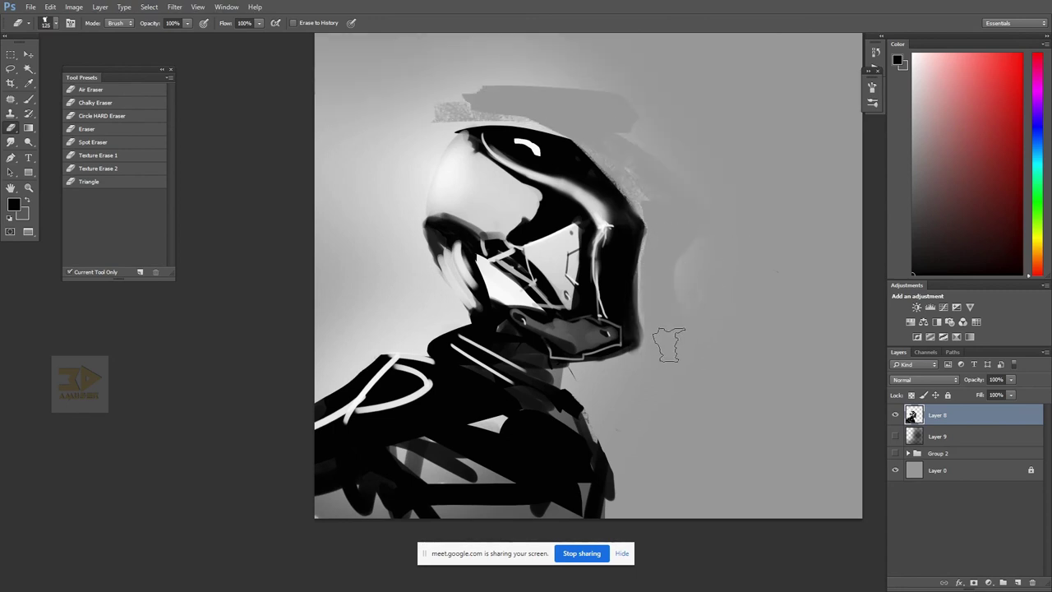
mouse_move(619, 170)
mouse_down()
mouse_move(676, 222)
mouse_move(719, 154)
mouse_move(589, 95)
mouse_move(372, 78)
mouse_move(348, 58)
mouse_move(542, 45)
mouse_up()
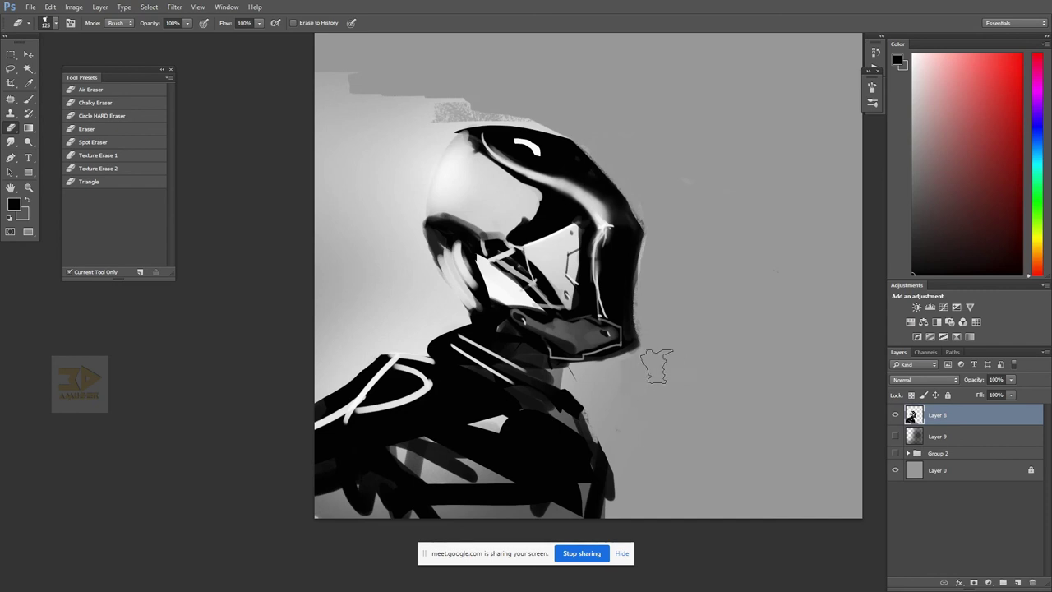
key(bracketleft)
key(bracketleft)
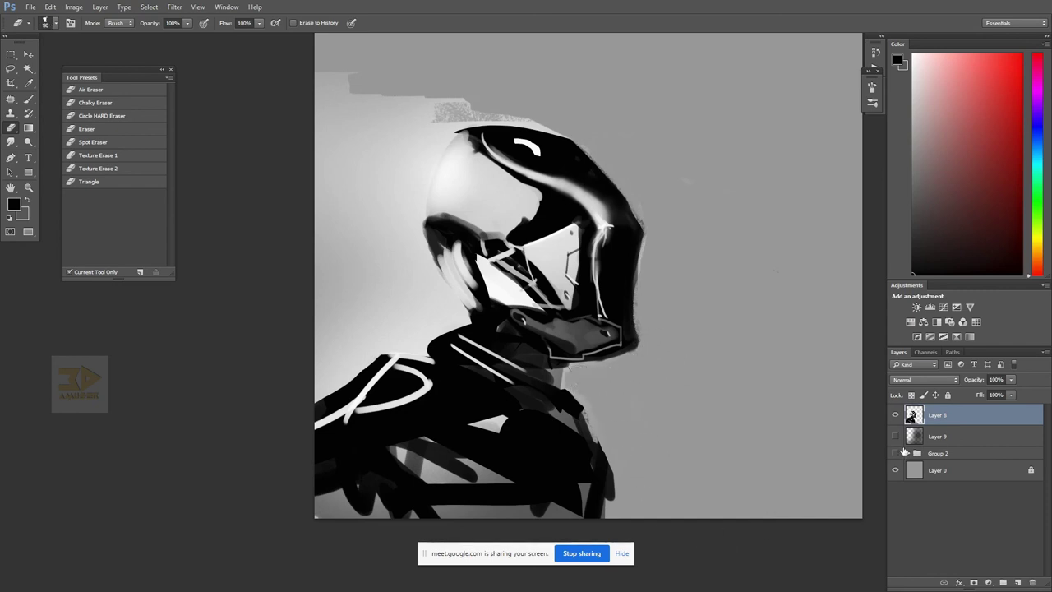
- Show Layer 9 and erase the leftover specks and fringe beside the helmet on Layer 8 at brush size 40
click(893, 436)
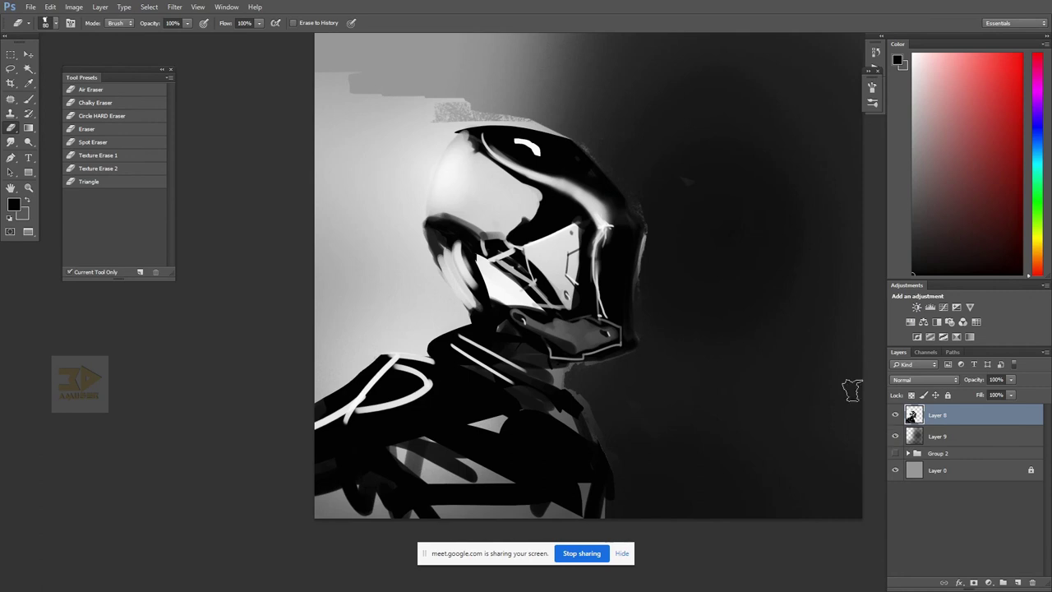
key(bracketleft)
drag(689, 179, 695, 185)
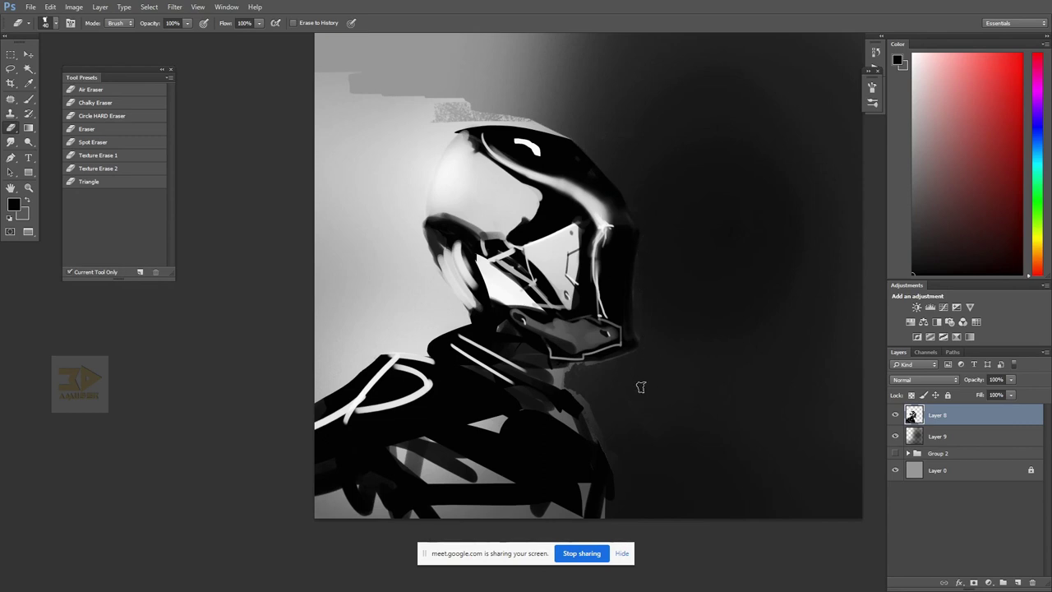
- Brush sampled light gray over the upper background in Overlay mode and smudge the glow's hard edge above the helmet at 20% strength
key(z)
alt+click(707, 435)
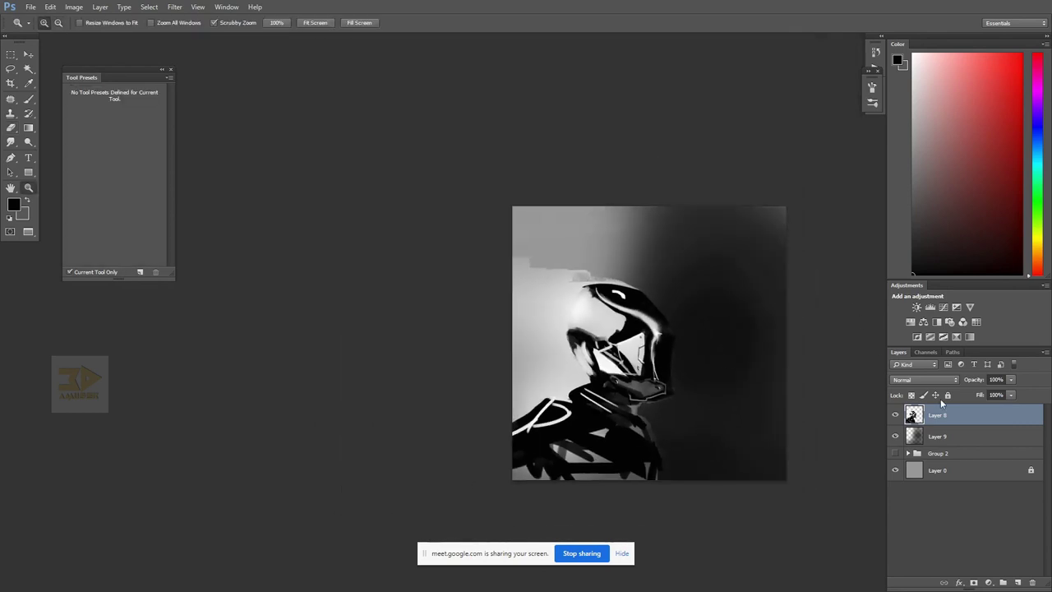
key(e)
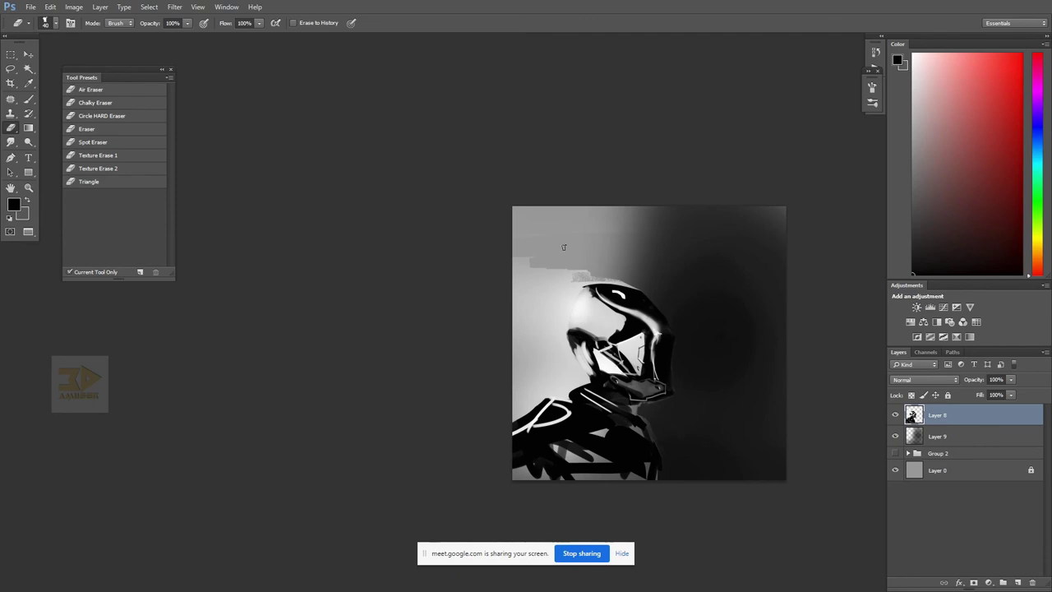
key(b)
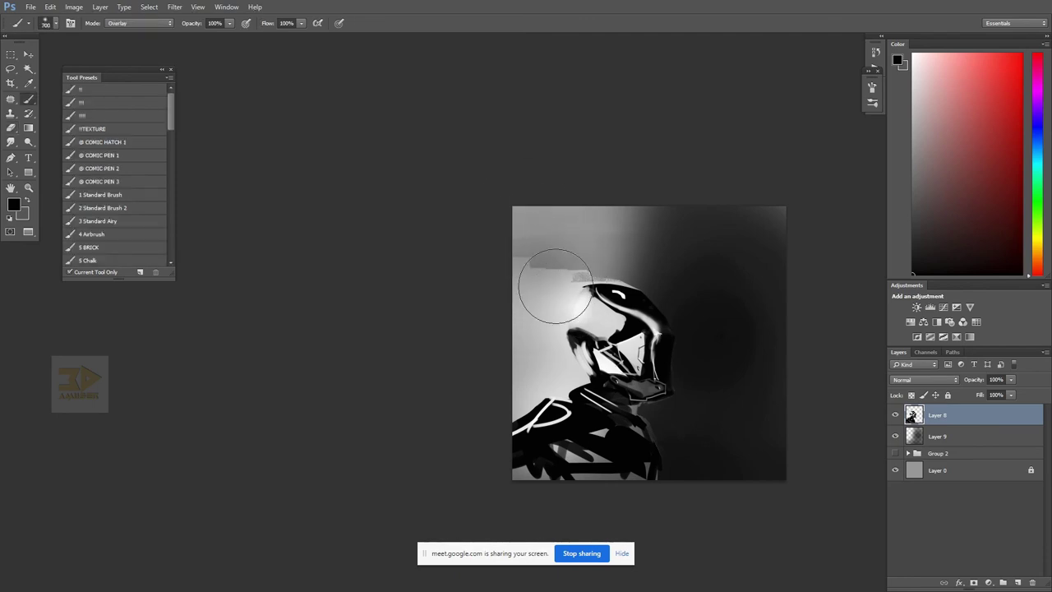
alt+click(529, 334)
drag(517, 238, 502, 259)
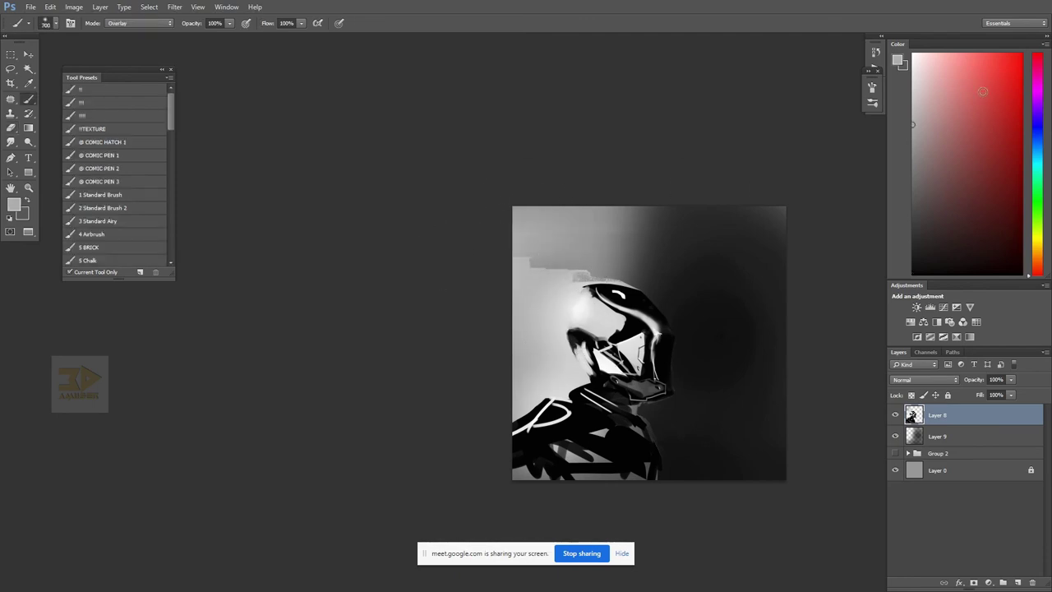
key(r)
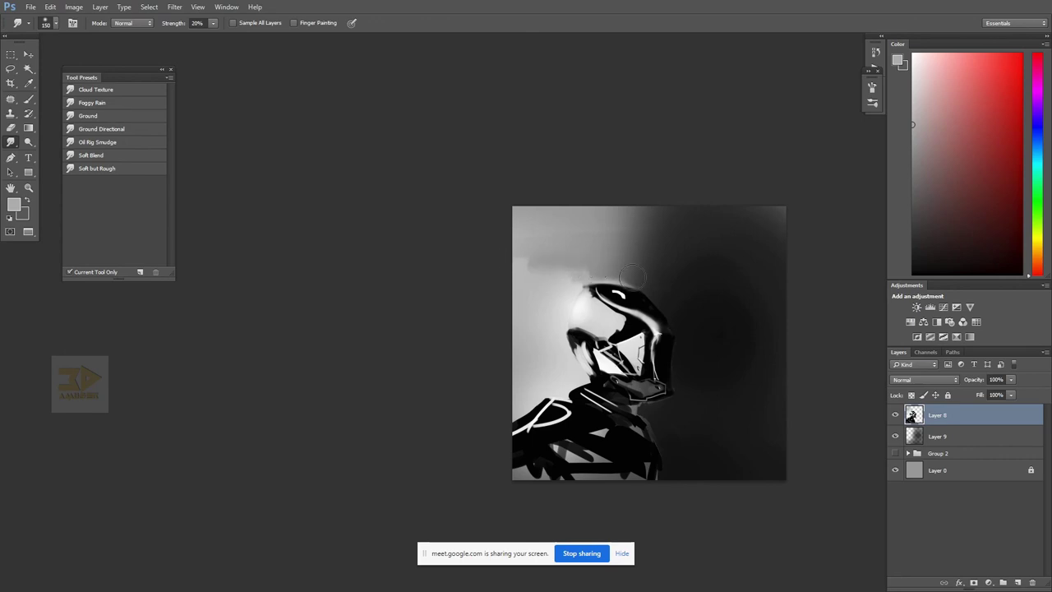
key(ctrl+z)
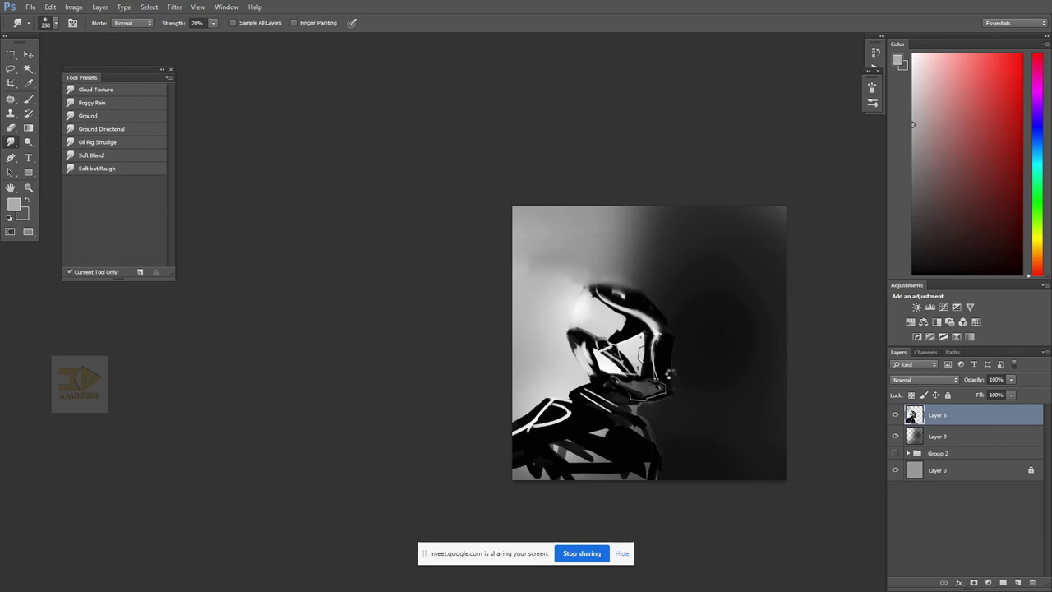
- Crop the canvas to a portrait format by trimming the dark side in front of the helmet and a strip above it
key(v)
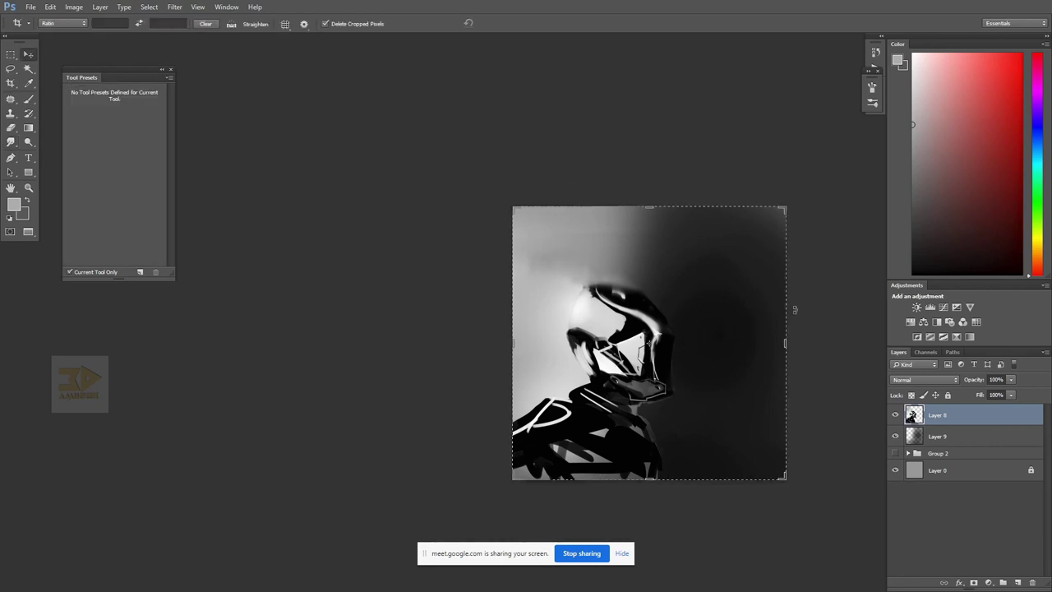
key(c)
drag(798, 348, 756, 342)
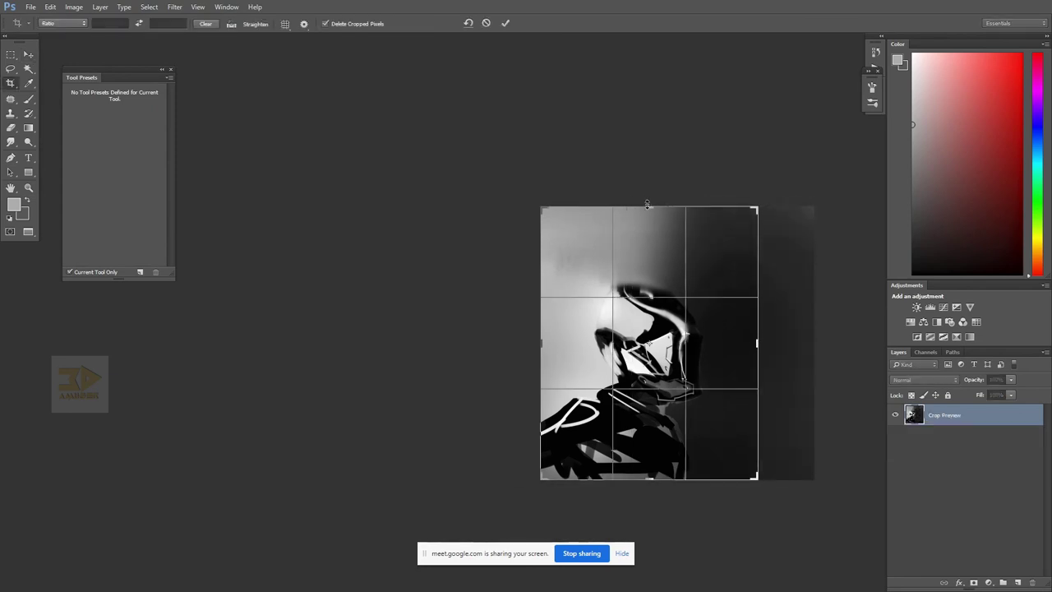
drag(647, 204, 648, 219)
key(Return)
- Set the foreground colour to white
key(z)
drag(638, 330, 648, 334)
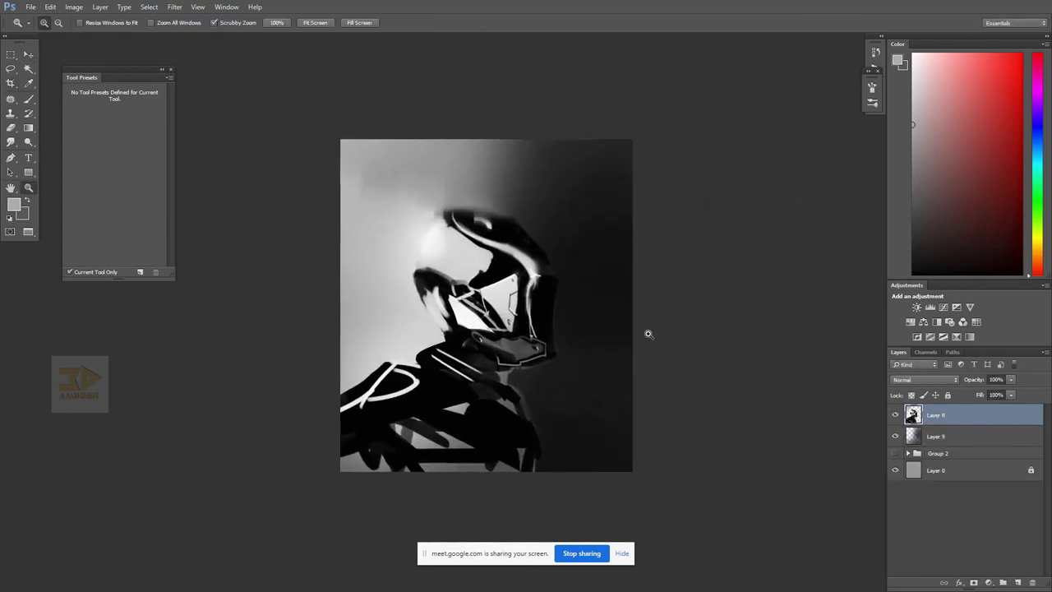
click(649, 334)
alt+click(738, 339)
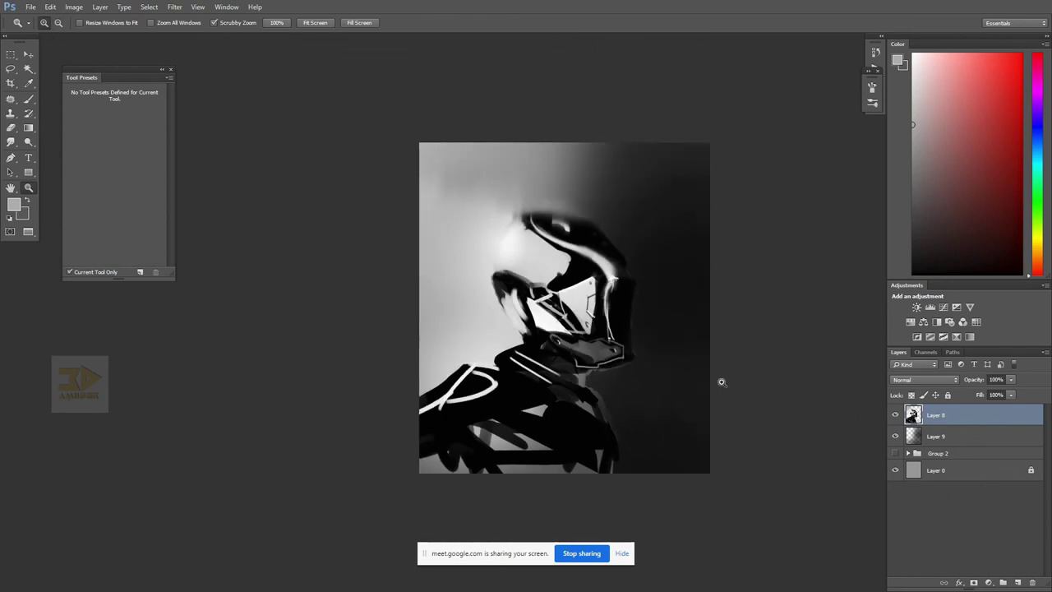
click(594, 359)
drag(941, 82, 848, 36)
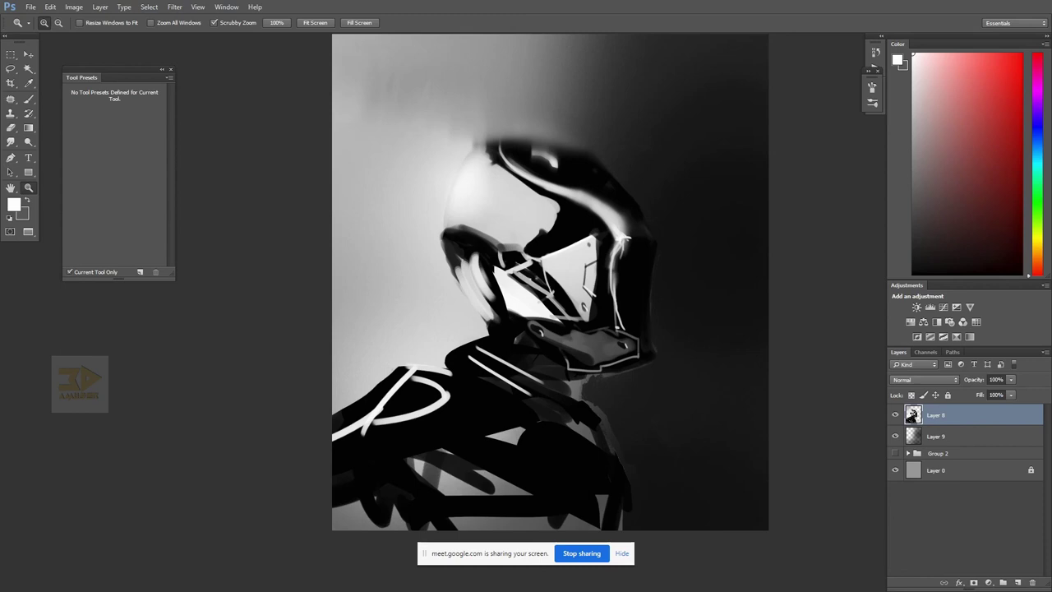
- Switch to the reference image viewer and examine the metal robot's head, neck and shoulder plating, then return to the painting
key(super)
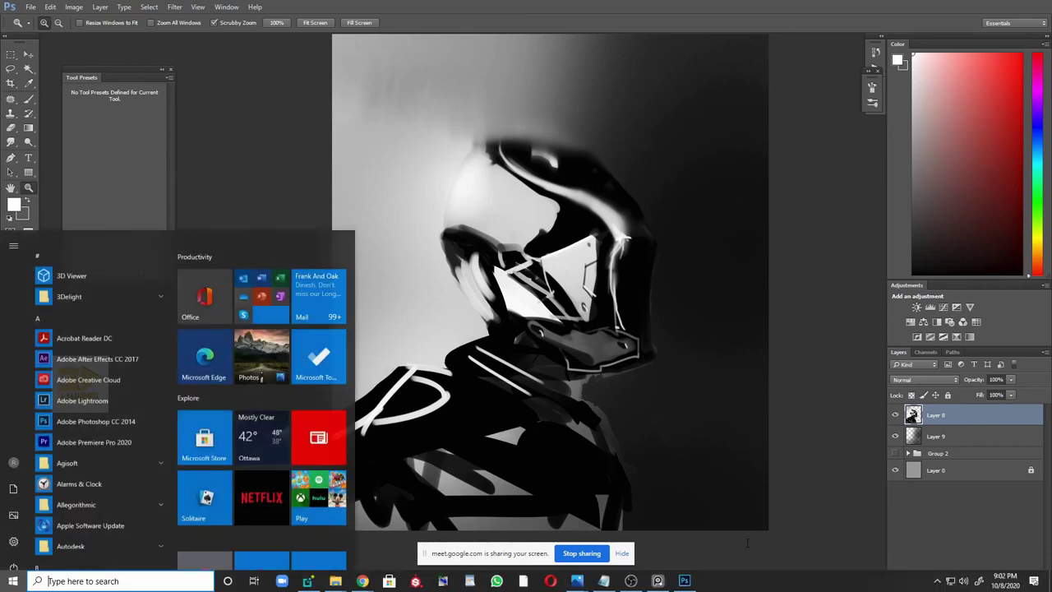
key(super)
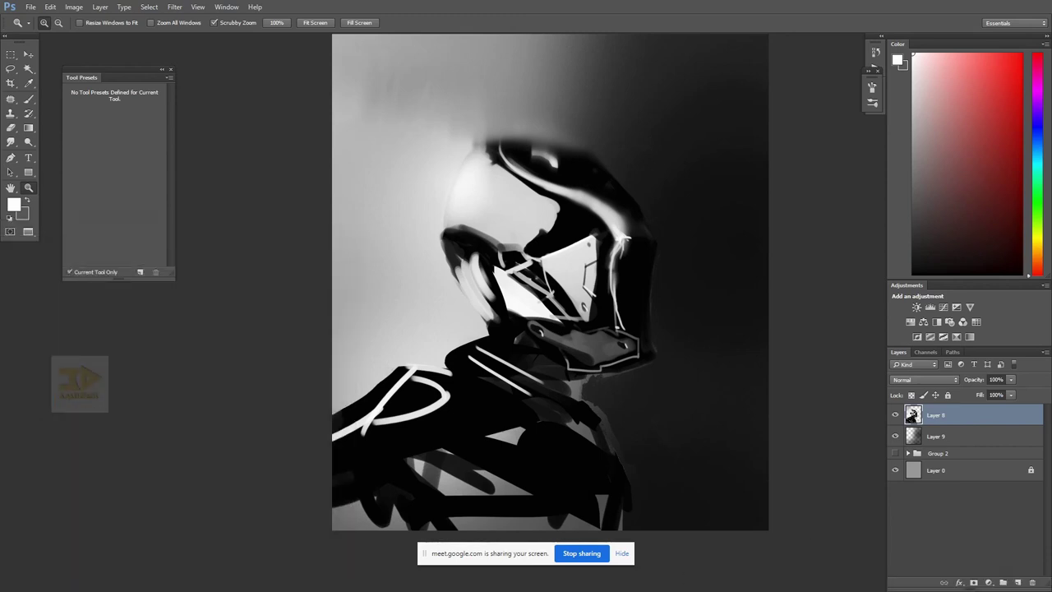
key(alt+Tab)
drag(816, 223, 700, 182)
drag(1051, 403, 743, 441)
scroll(732, 422, up, 10)
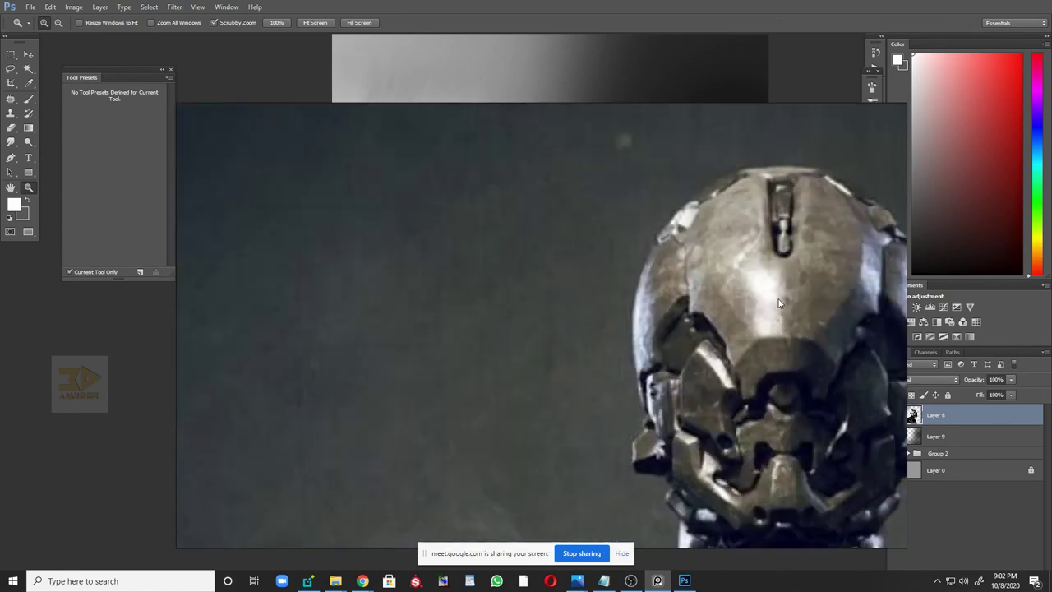
drag(779, 304, 710, 279)
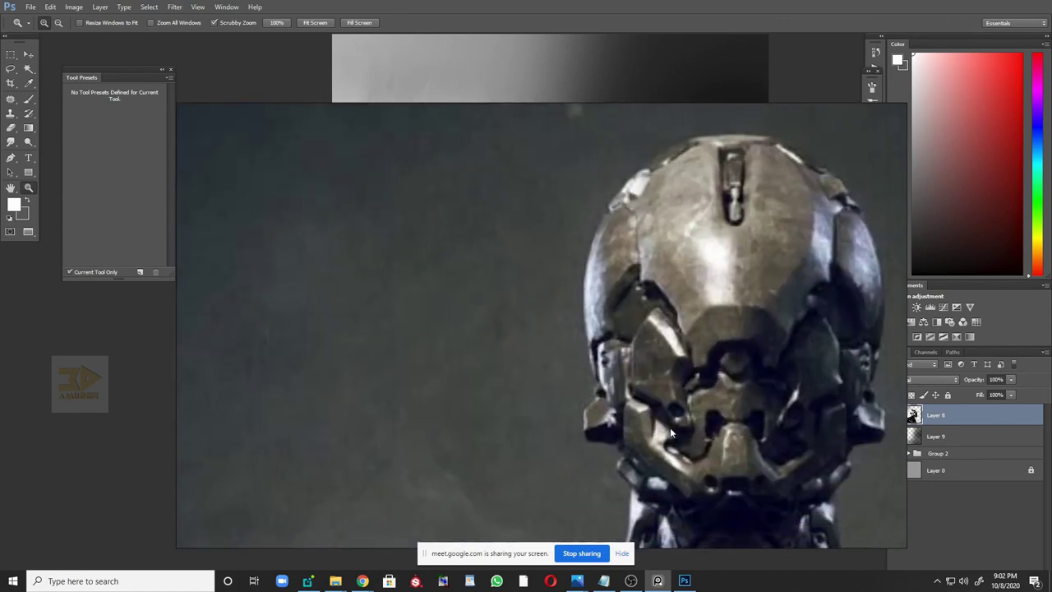
drag(669, 428, 664, 293)
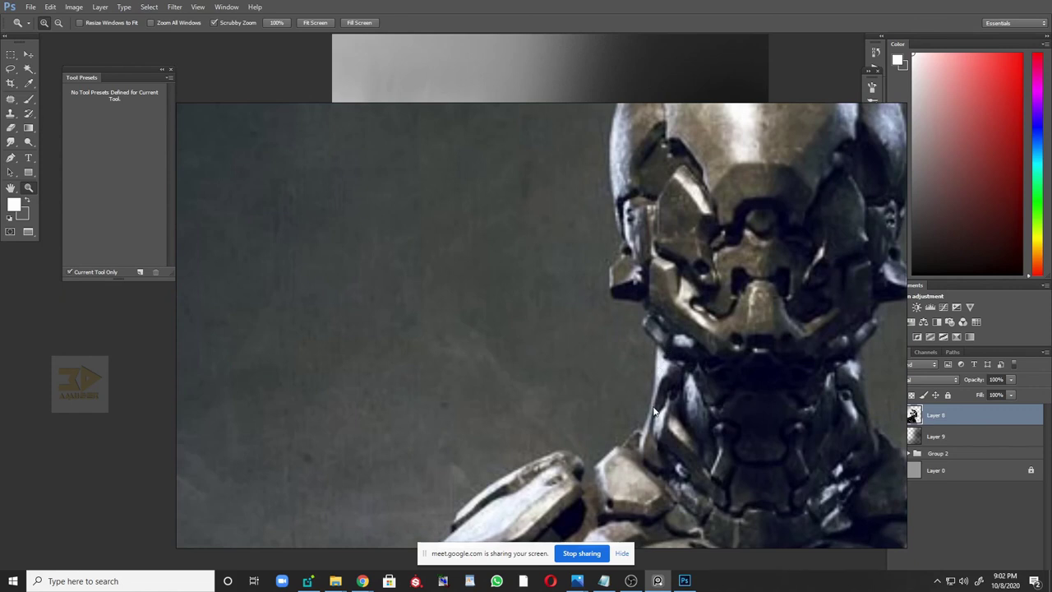
scroll(655, 411, down, 2)
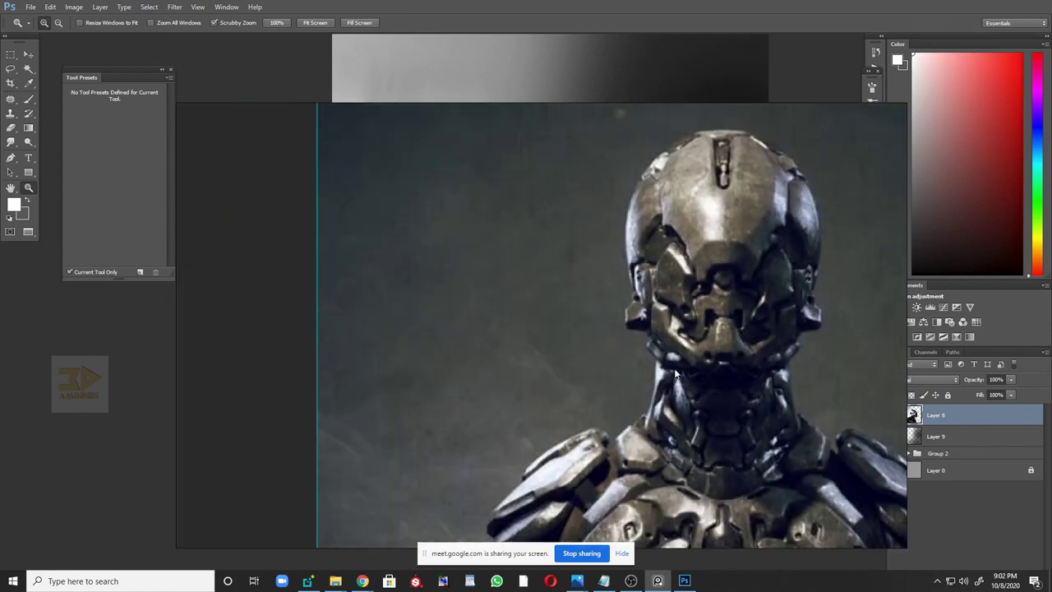
scroll(675, 374, up, 1)
scroll(667, 380, down, 3)
drag(559, 348, 600, 351)
key(alt+Tab)
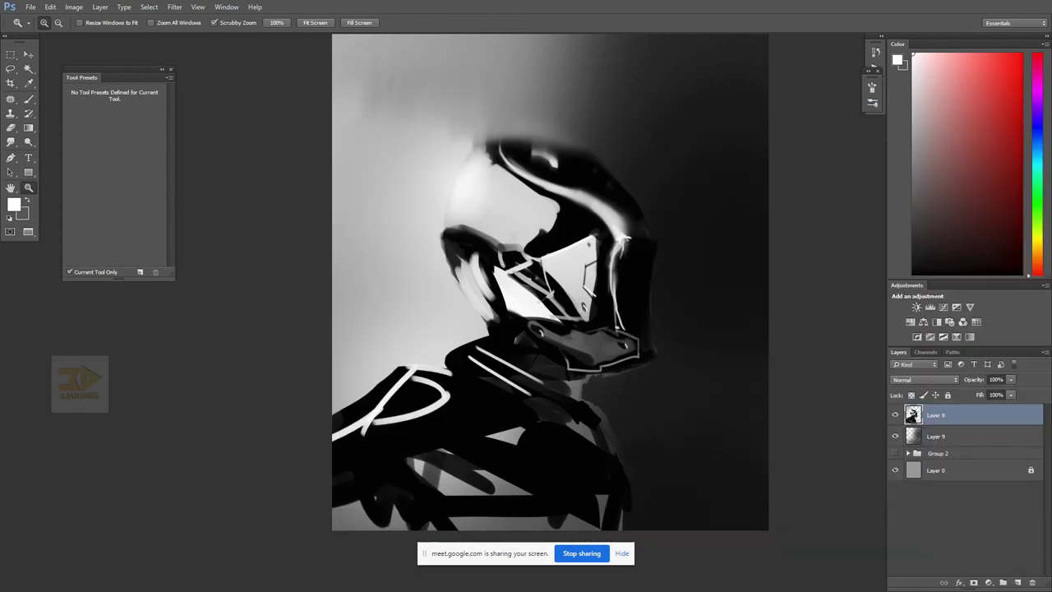
- Create a new layer above Layer 8 and clip it to that character layer
click(619, 355)
key(b)
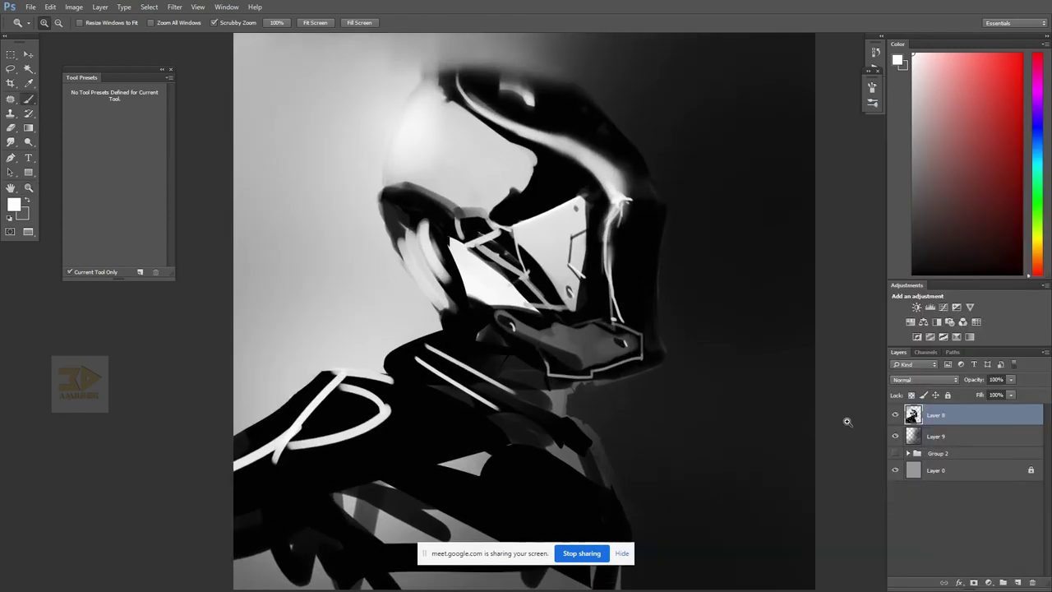
click(1019, 581)
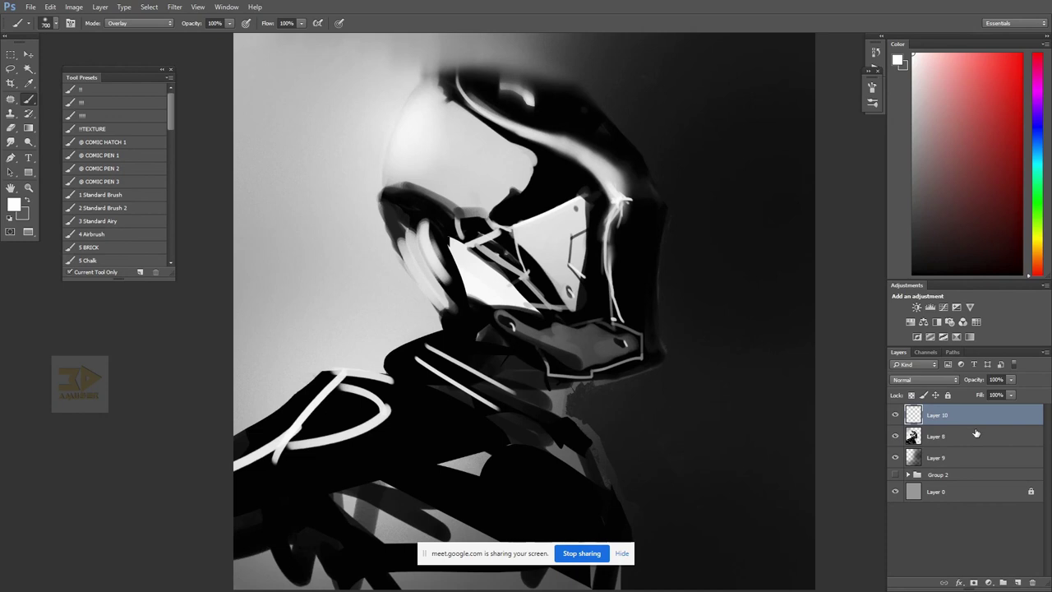
alt+click(976, 426)
- Switch a small brush to Linear Dodge (Add) mode and brighten the front edge of the neck below the chin plate
key(z)
click(659, 364)
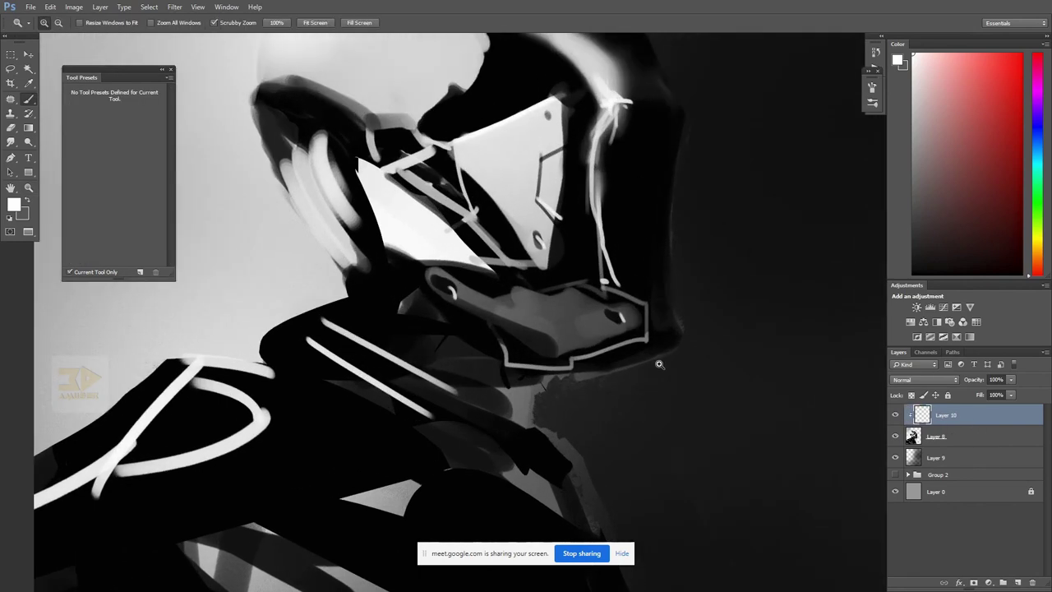
key(b)
key(bracketleft)
key(bracketleft)
key(bracketleft)
key(bracketleft)
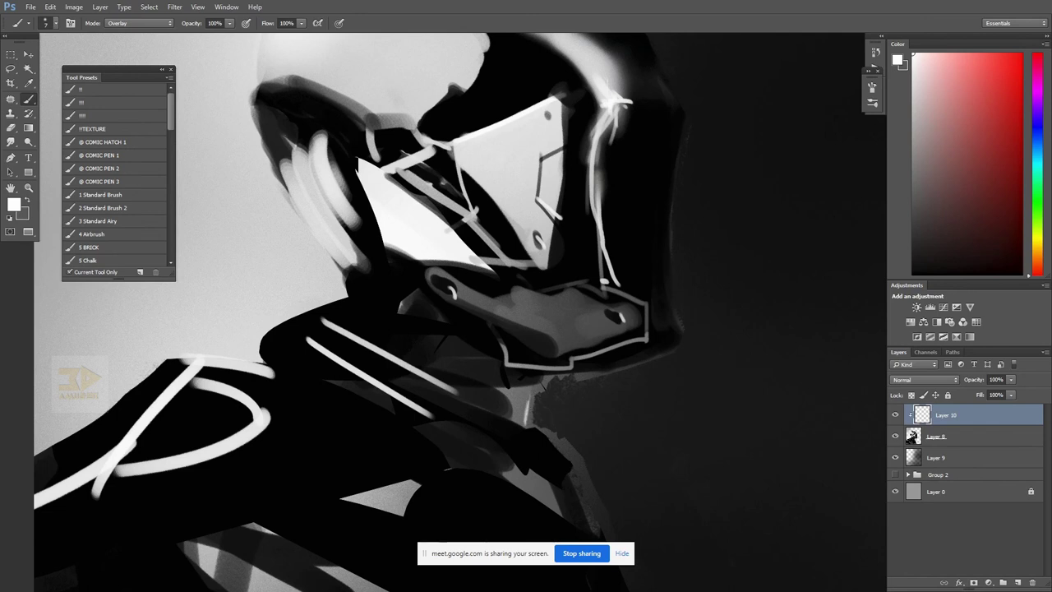
click(170, 23)
click(132, 128)
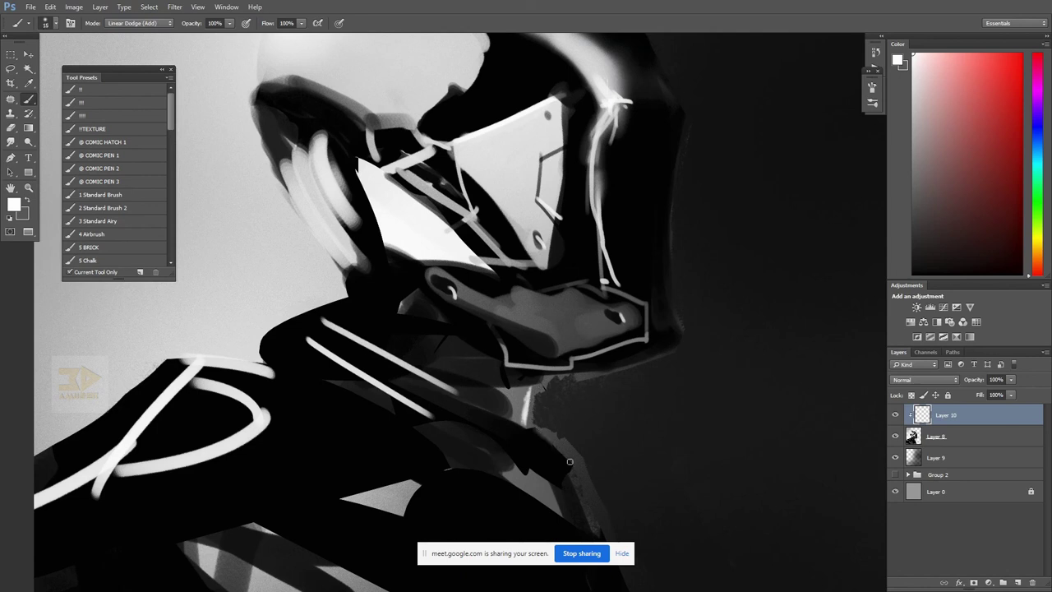
- Paint a white rim light down the helmet's vertical front contour on the clipped layer and erase along its inner edge
drag(671, 228, 631, 284)
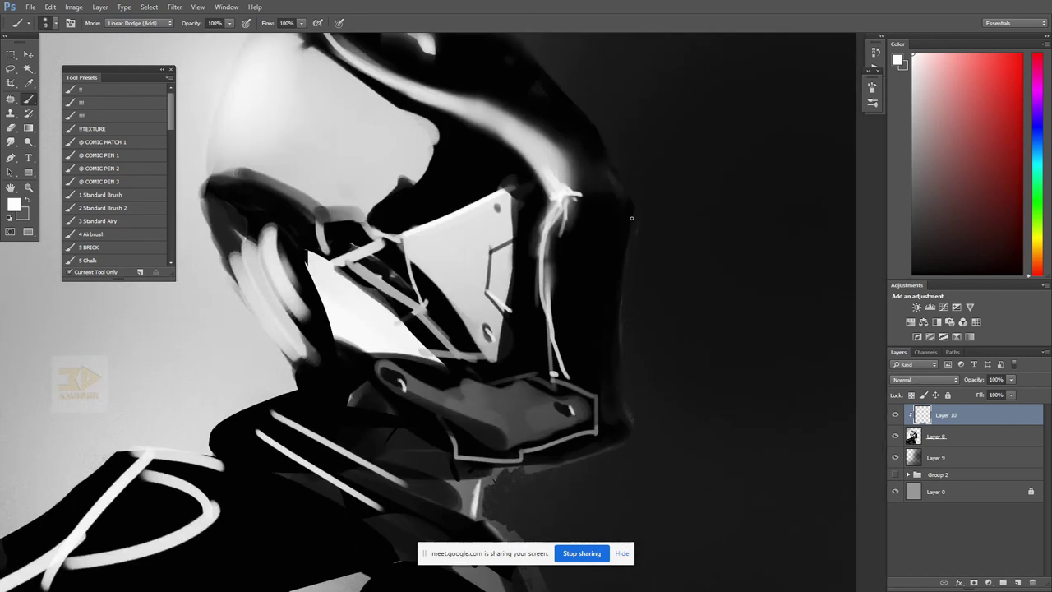
drag(633, 226, 620, 285)
mouse_move(633, 226)
mouse_down()
mouse_move(615, 301)
mouse_move(639, 401)
mouse_move(623, 334)
mouse_up()
mouse_move(638, 213)
mouse_down()
mouse_move(646, 390)
mouse_move(648, 426)
mouse_up()
key(e)
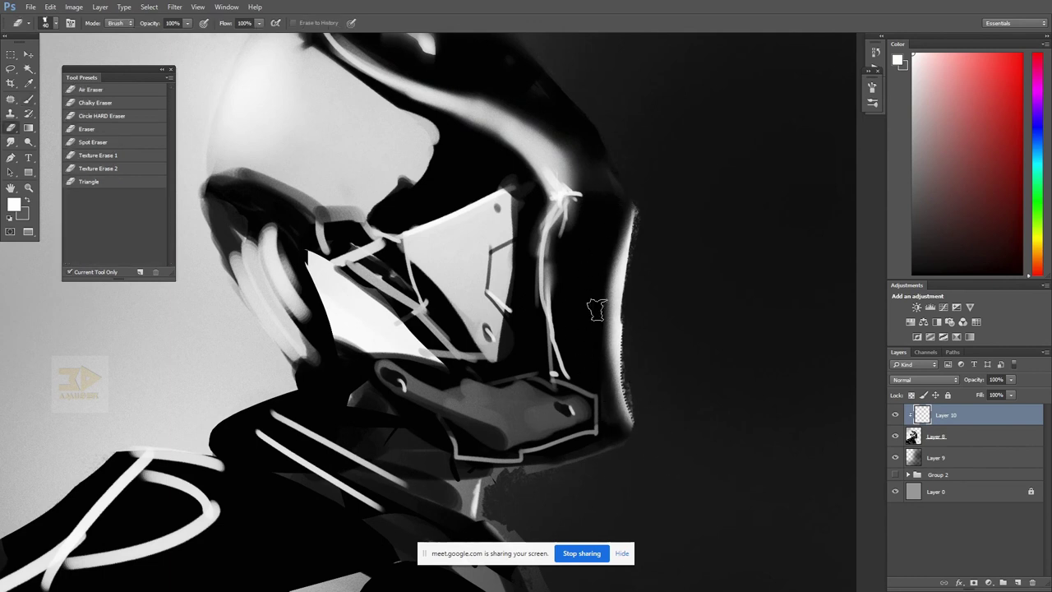
drag(612, 235, 600, 393)
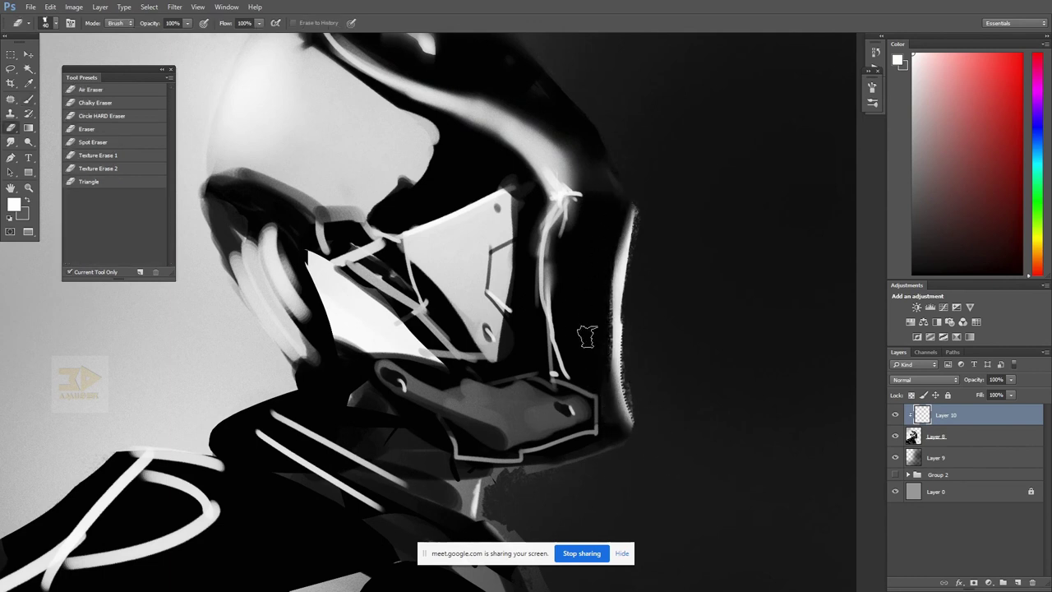
- Erase along the white rim light on the helmet's vertical front contour to thin and roughen it
mouse_move(618, 216)
mouse_down()
mouse_move(599, 341)
mouse_move(618, 422)
mouse_up()
key(ctrl+space)
ctrl+alt+click(701, 437)
ctrl+alt+click(705, 432)
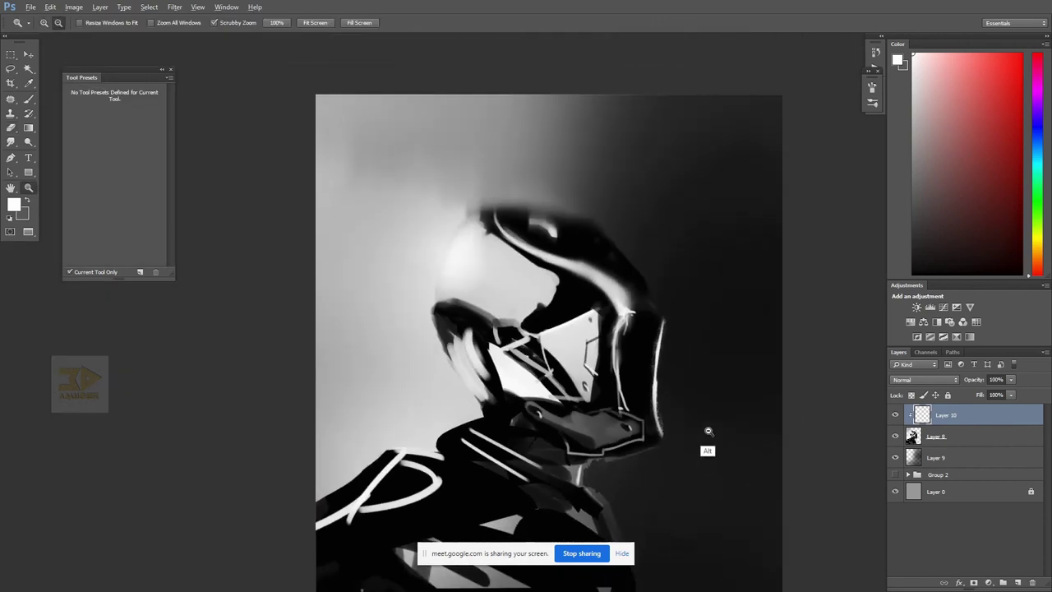
mouse_move(700, 366)
mouse_down()
mouse_move(677, 291)
mouse_move(617, 327)
mouse_move(621, 417)
mouse_move(632, 444)
mouse_up()
ctrl+click(649, 283)
click(649, 282)
key(e)
drag(709, 214, 664, 272)
- Brush a thin white rim light in Linear Dodge (Add) mode along the helmet's forehead contour above the front edge
key(b)
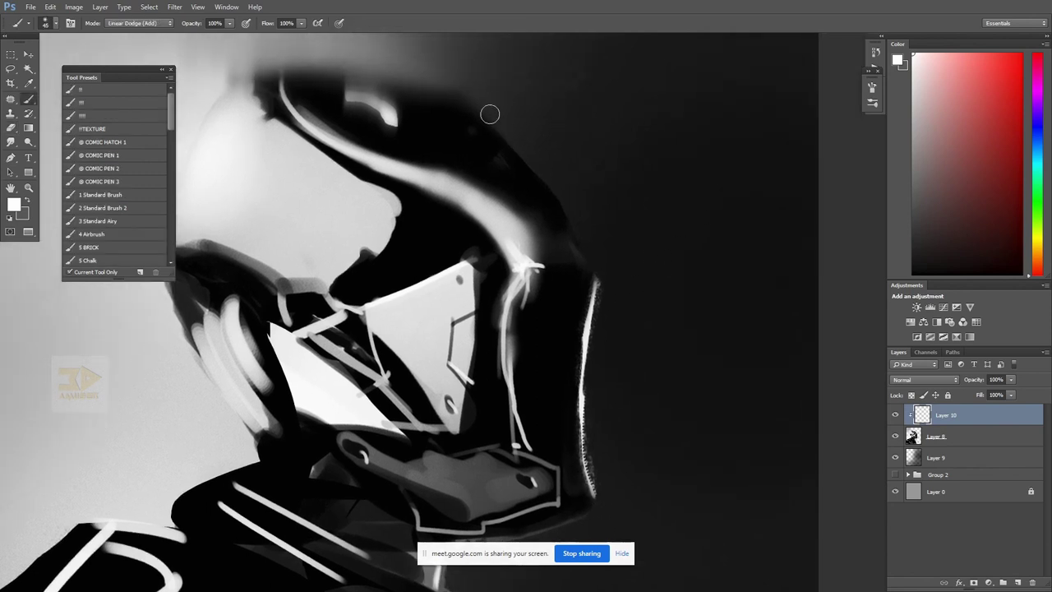
drag(492, 120, 575, 216)
drag(542, 179, 597, 269)
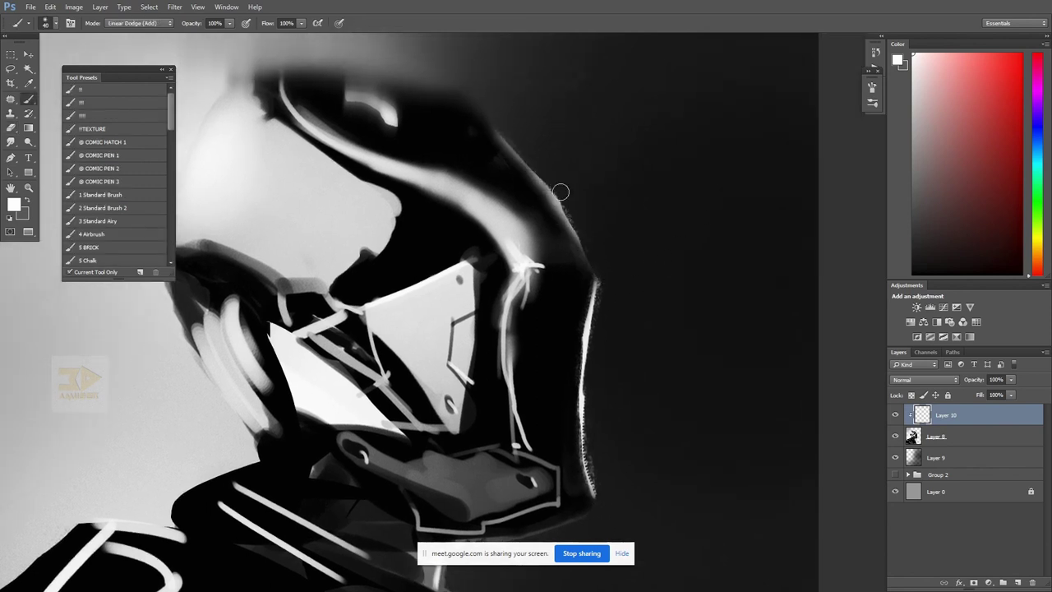
- Add a broader soft white glow along the helmet's crown and forehead edge with a size 100 brush
key(bracketright)
key(bracketright)
key(bracketright)
key(bracketright)
drag(349, 66, 563, 214)
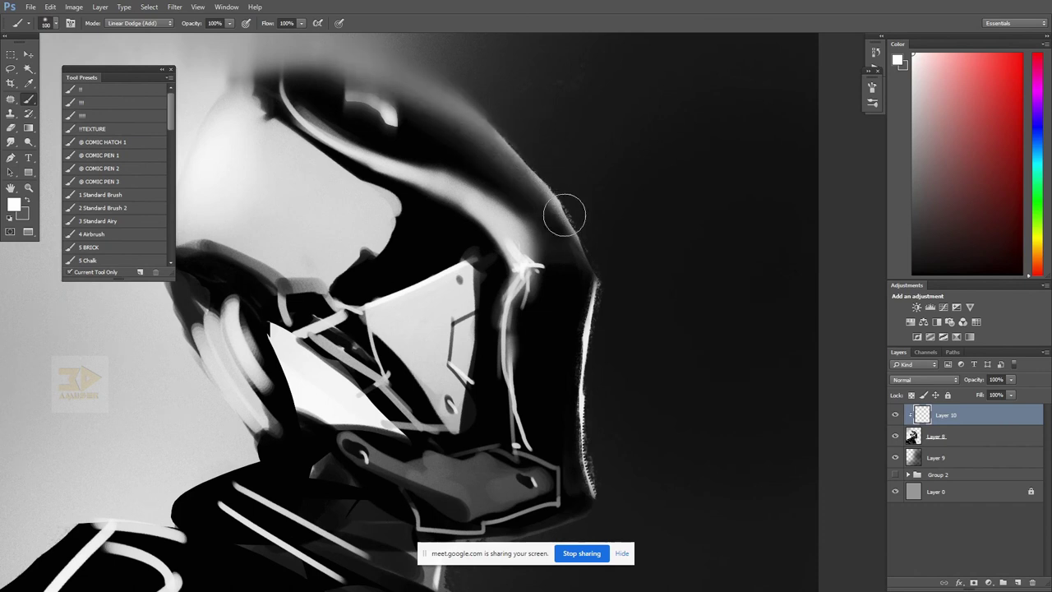
mouse_move(446, 81)
mouse_down()
mouse_move(591, 214)
mouse_move(627, 278)
mouse_up()
mouse_move(526, 146)
mouse_down()
mouse_move(575, 211)
mouse_move(378, 78)
mouse_move(454, 102)
mouse_up()
key(z)
drag(661, 225, 725, 234)
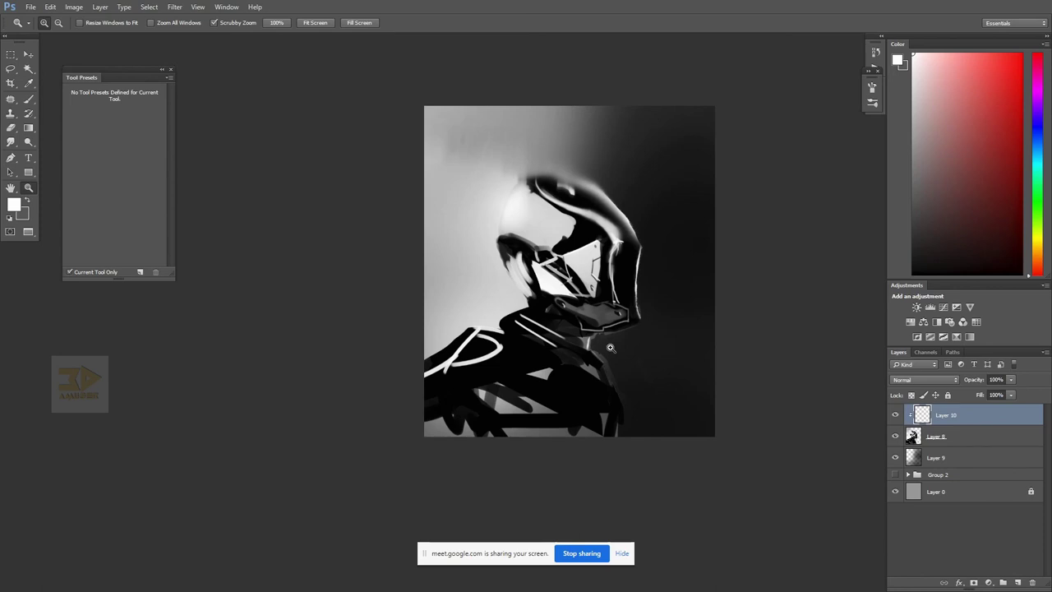
click(599, 251)
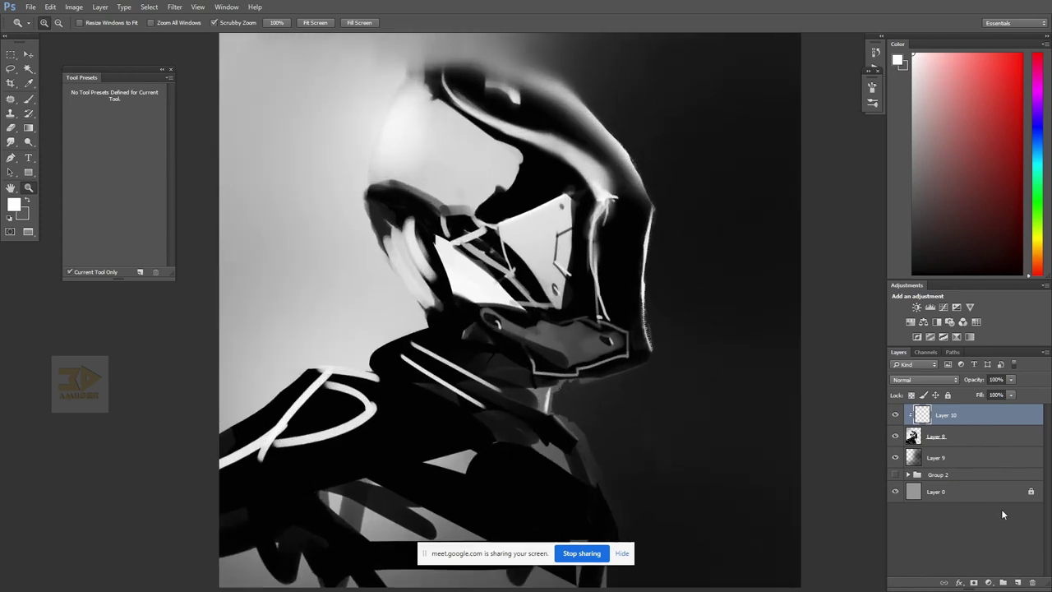
- Create a new layer above Layer 10, clip it to the character, and choose bright red as the paint colour
click(1017, 582)
alt+click(993, 425)
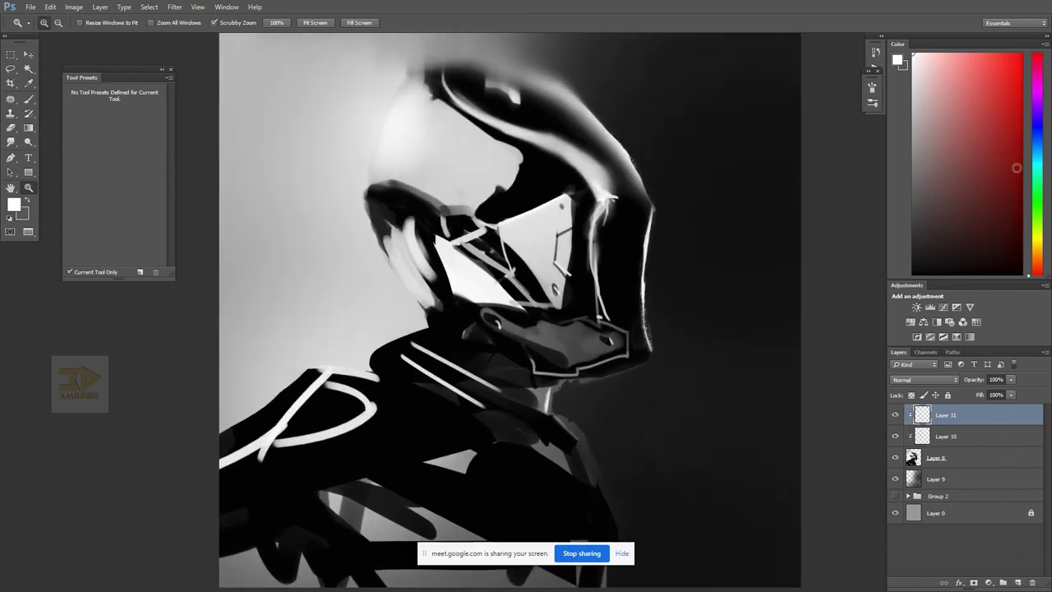
click(1020, 56)
key(b)
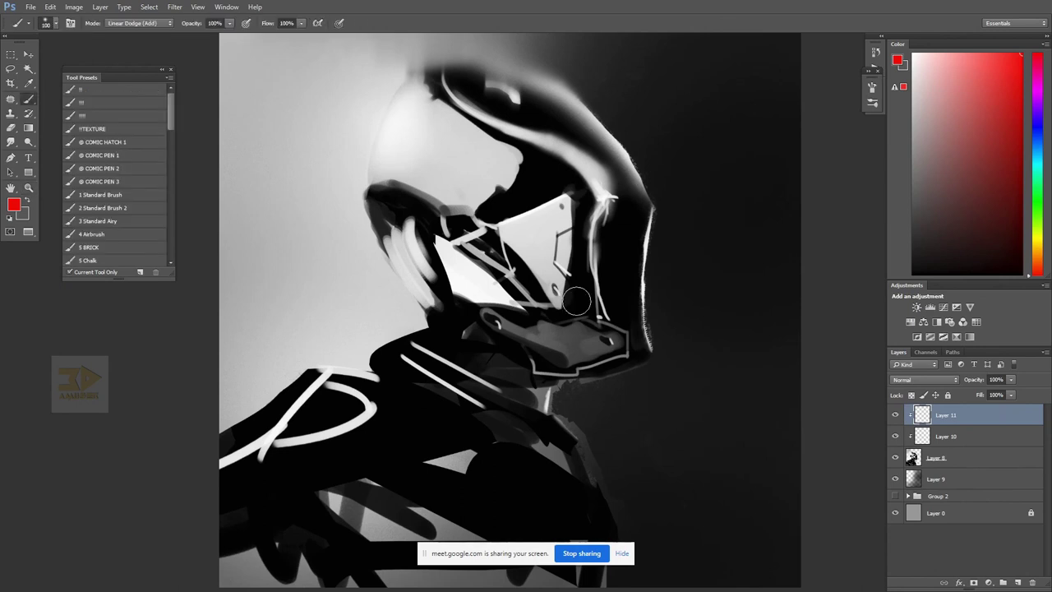
- Dot two small red lights in the dark gap above the chin plate using the 2 Standard Brush 2 preset
key(z)
click(581, 303)
key(b)
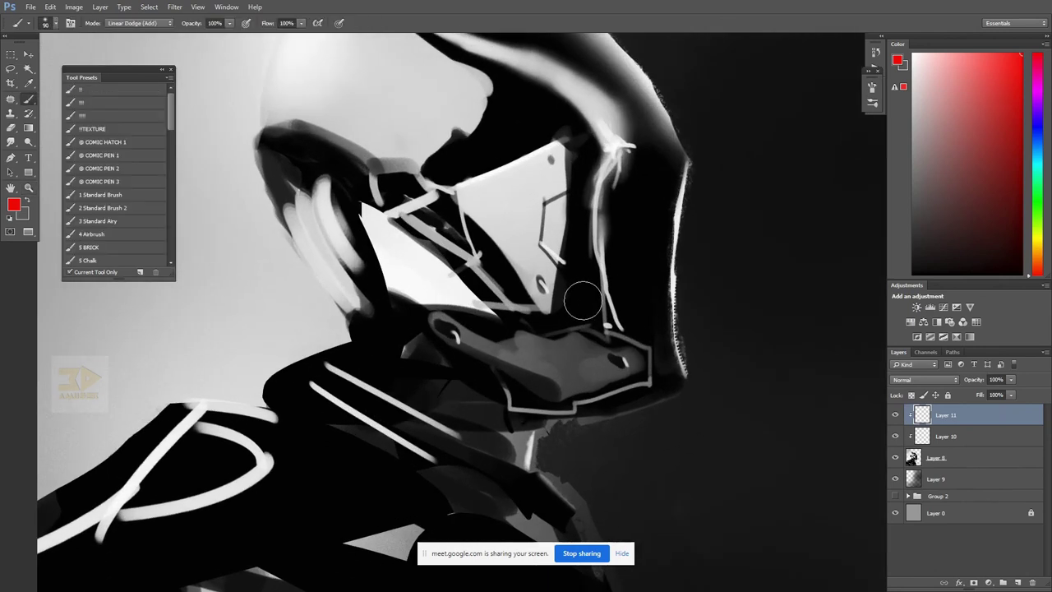
click(116, 208)
key(bracketleft)
key(bracketleft)
key(bracketleft)
key(bracketleft)
key(bracketleft)
key(bracketleft)
key(bracketleft)
key(bracketleft)
key(bracketleft)
key(bracketleft)
key(bracketleft)
key(bracketleft)
key(bracketleft)
key(bracketleft)
key(bracketleft)
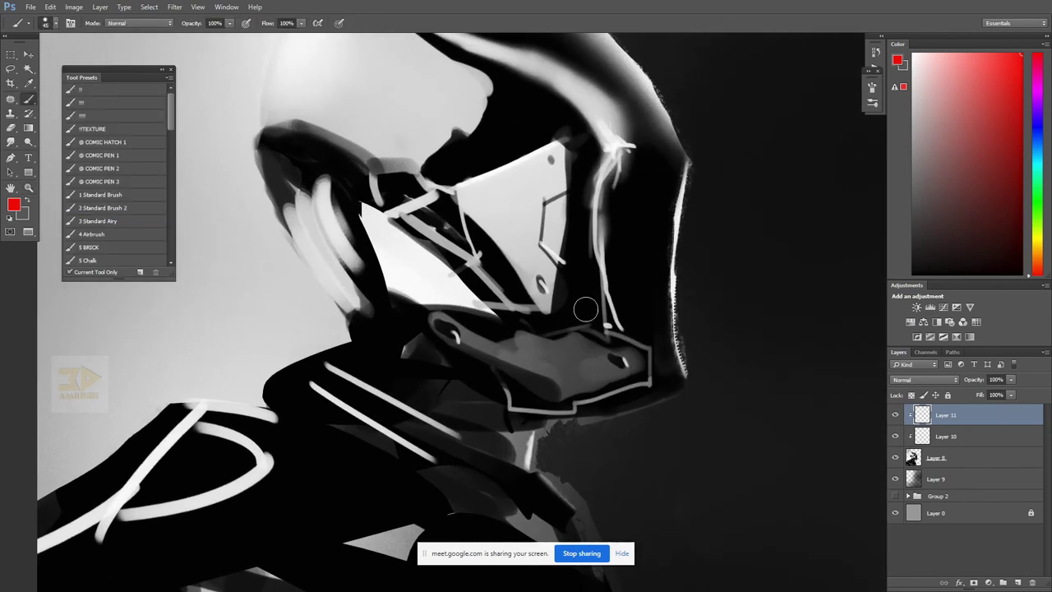
drag(583, 311, 587, 306)
- Choose a medium blue and dot a small light at size 20 in the dark gap beside the cheek plate's upper corner
drag(1038, 93, 1034, 239)
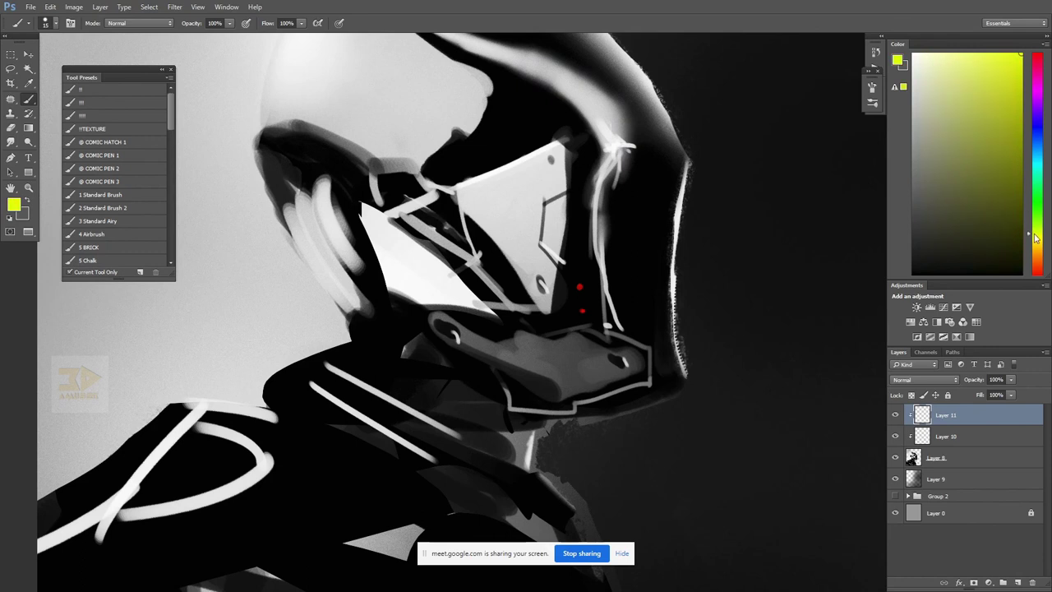
click(1037, 167)
click(1010, 129)
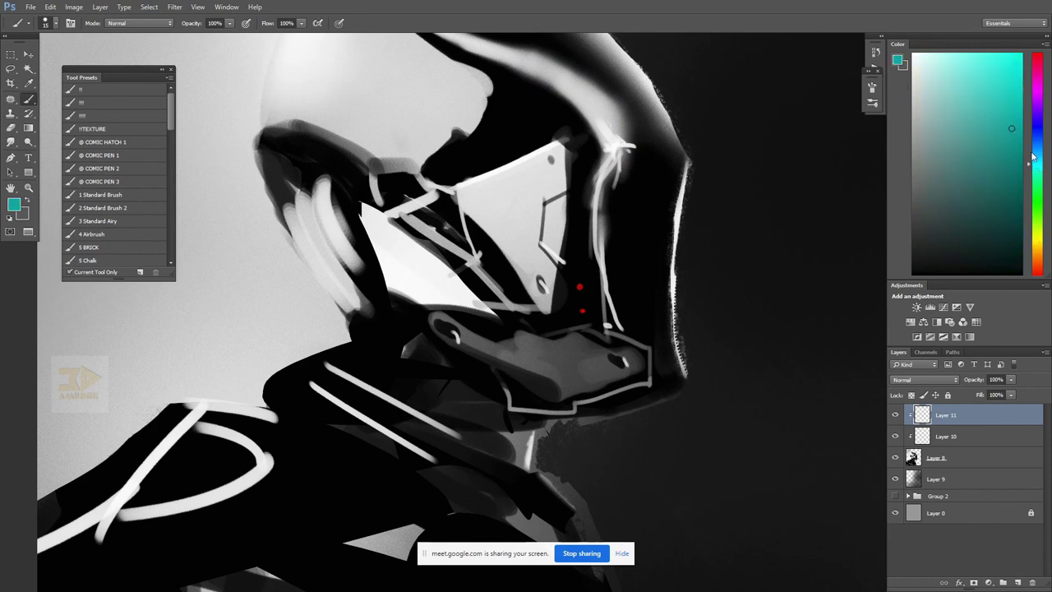
mouse_move(1037, 157)
mouse_down()
mouse_move(1039, 145)
mouse_move(968, 90)
mouse_up()
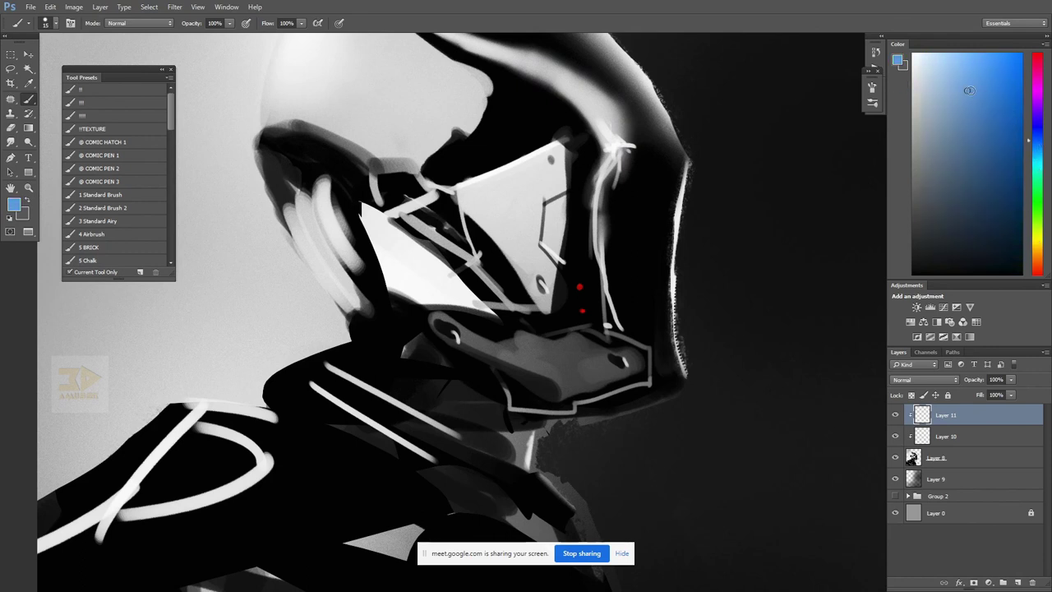
key(bracketright)
click(444, 208)
- Switch the brush to Color Dodge mode and intensify the blue dot and the red dots, sampling their red
click(145, 23)
click(144, 123)
click(444, 209)
alt+click(579, 287)
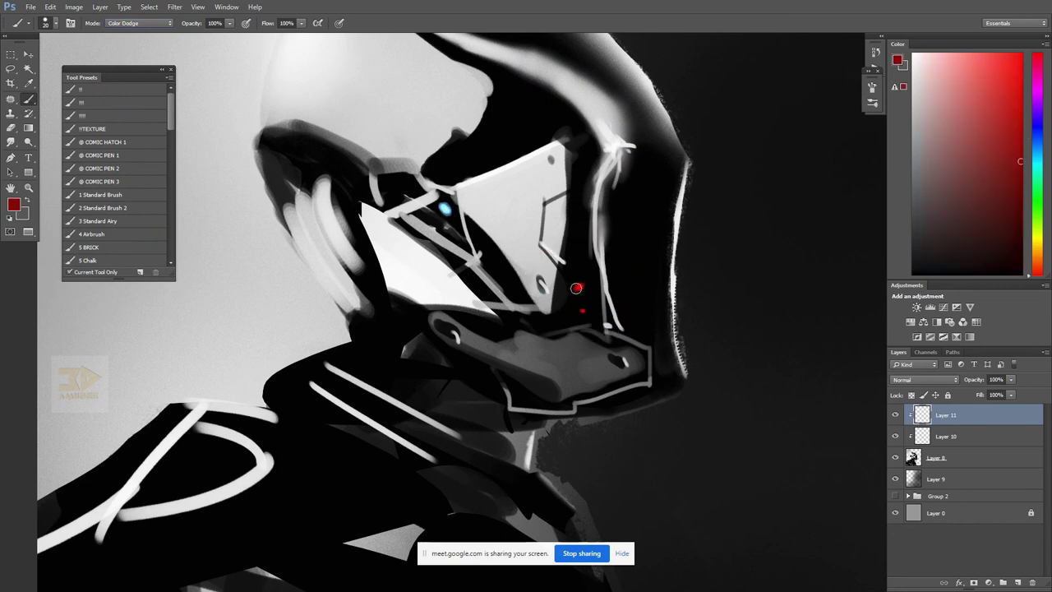
click(577, 287)
- Paint a soft red glow around the two red lights with the 4 Airbrush preset, reducing its size to about 90
click(124, 233)
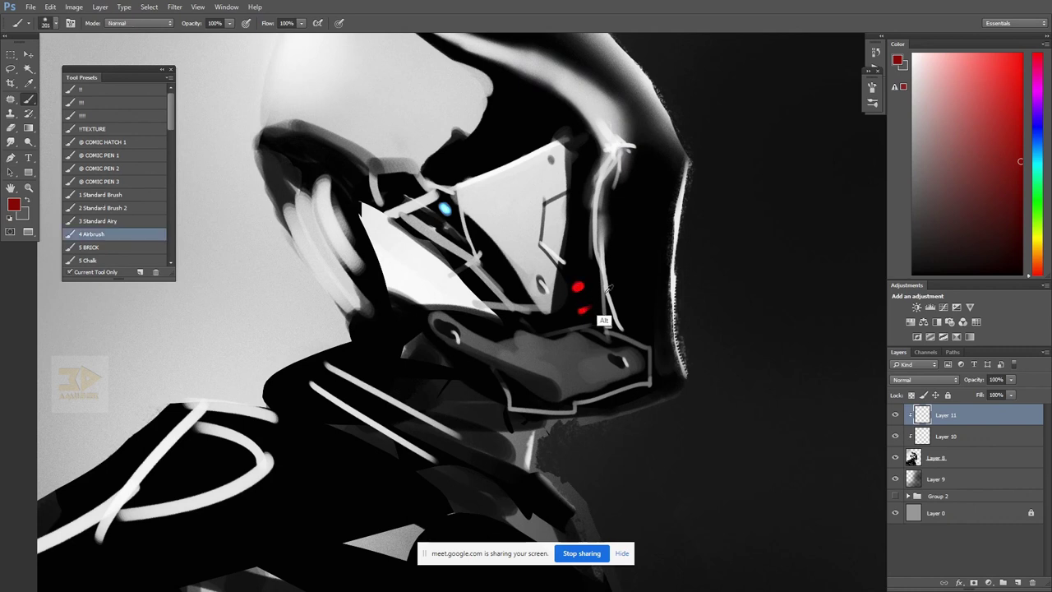
mouse_move(575, 289)
mouse_down()
mouse_move(590, 281)
mouse_move(555, 292)
mouse_move(585, 285)
mouse_move(571, 285)
mouse_move(585, 309)
mouse_up()
key(bracketleft)
key(bracketleft)
key(bracketleft)
key(bracketleft)
key(bracketleft)
key(bracketleft)
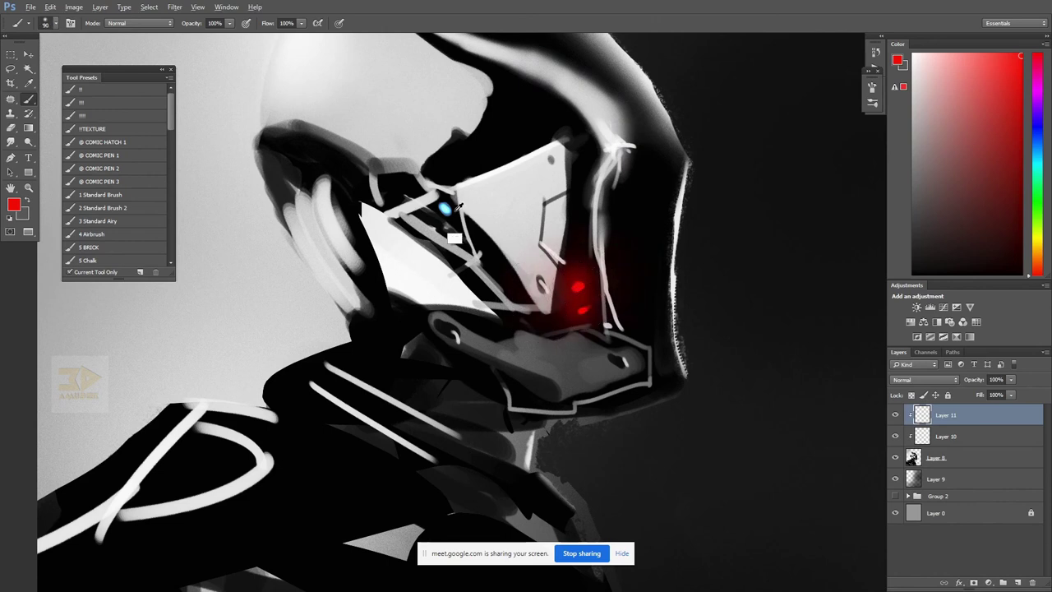
- Sample the pale cyan of the blue light and airbrush a small soft glow around it
alt+click(444, 209)
drag(445, 208, 448, 215)
key(bracketleft)
key(bracketleft)
key(bracketleft)
- Select Layer 8 and tint the plate edges around the red lights with a sampled red
key(alt+bracketleft)
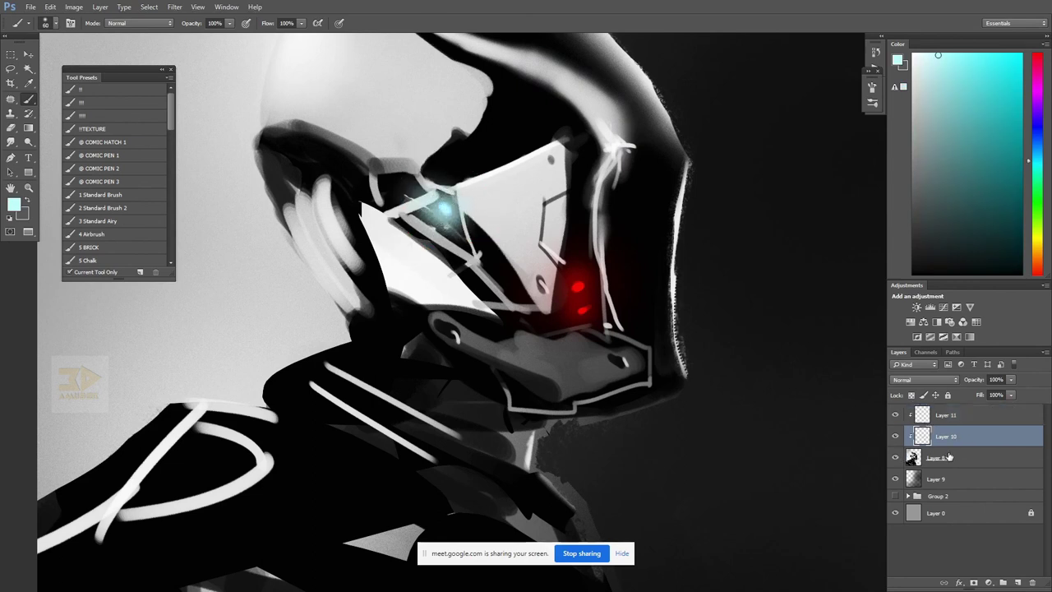
key(alt+bracketleft)
alt+click(578, 284)
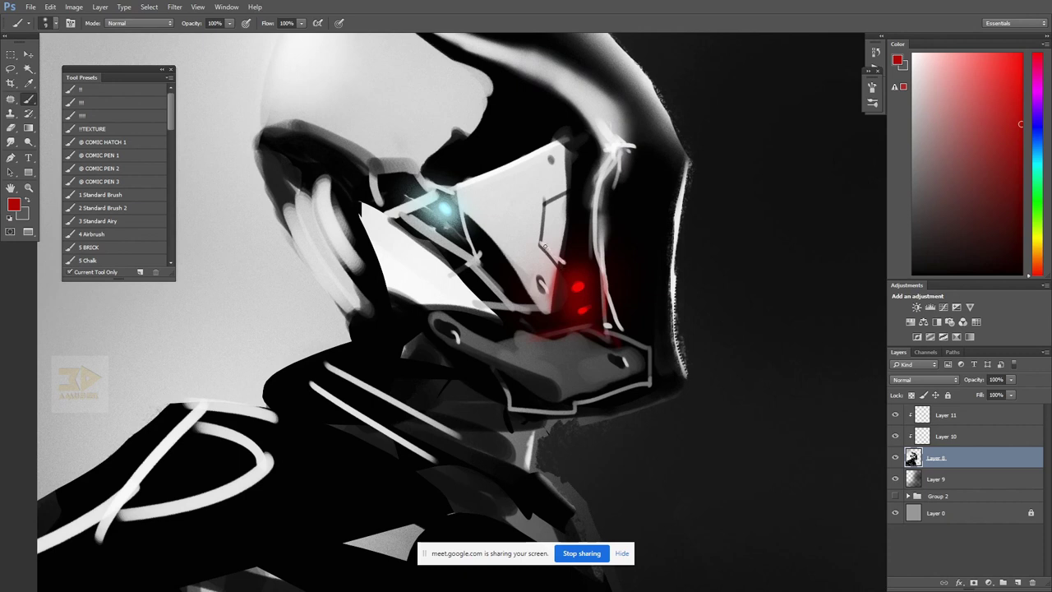
- Sample the light's pale cyan and tint the nearby struts and plate edges on Layer 8 with a small brush
alt+click(425, 207)
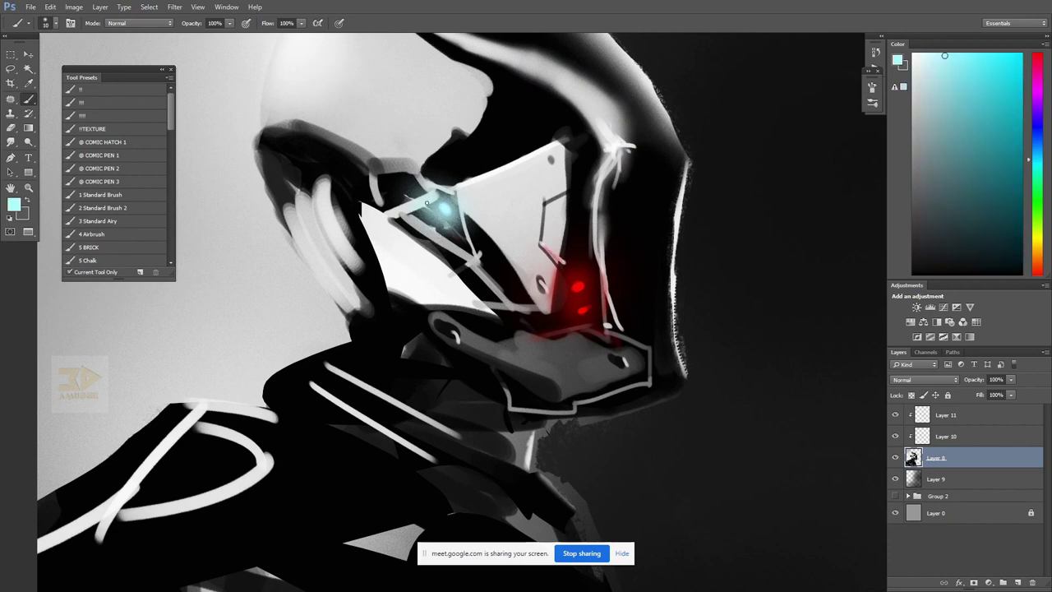
drag(412, 217, 458, 245)
mouse_move(457, 204)
mouse_down()
mouse_move(473, 250)
mouse_move(474, 225)
mouse_up()
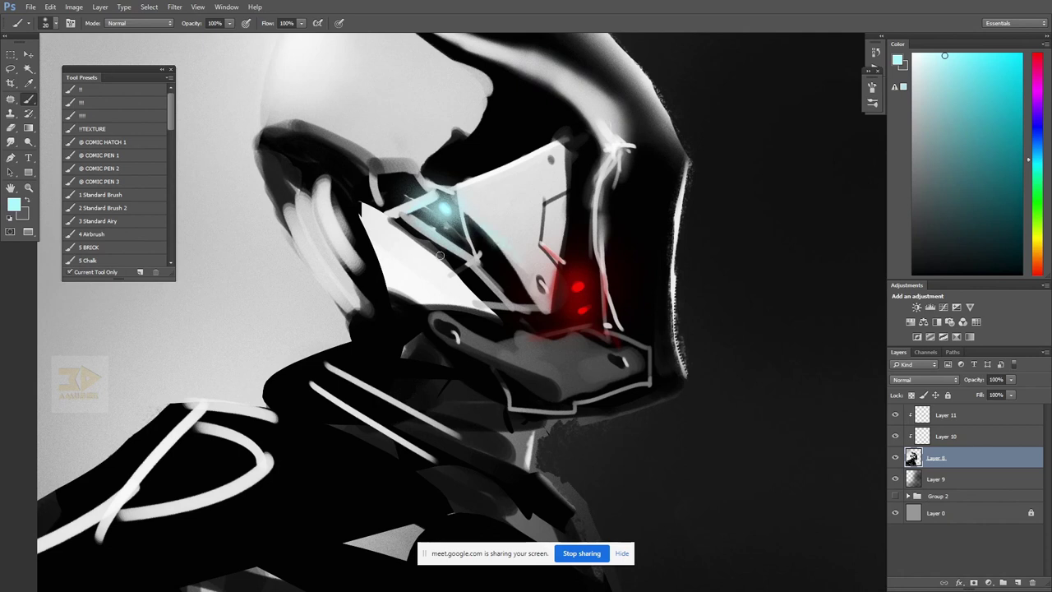
drag(406, 231, 490, 302)
- Check the whole painting from a distance, comparing it with Layer 8 and Layer 10 hidden and shown
key(z)
alt+click(521, 308)
alt+click(521, 308)
alt+click(522, 309)
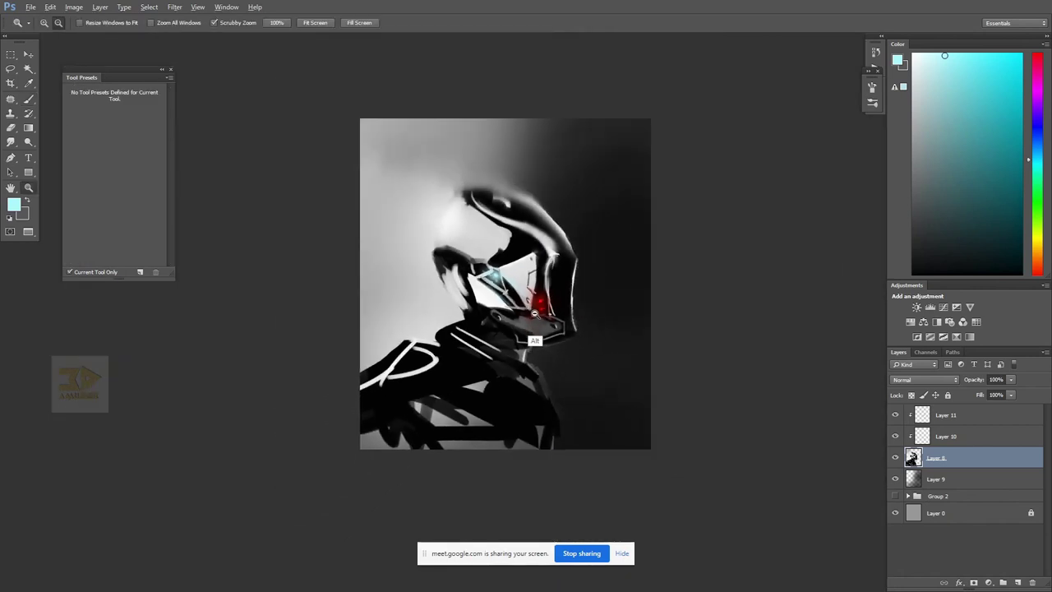
alt+click(534, 313)
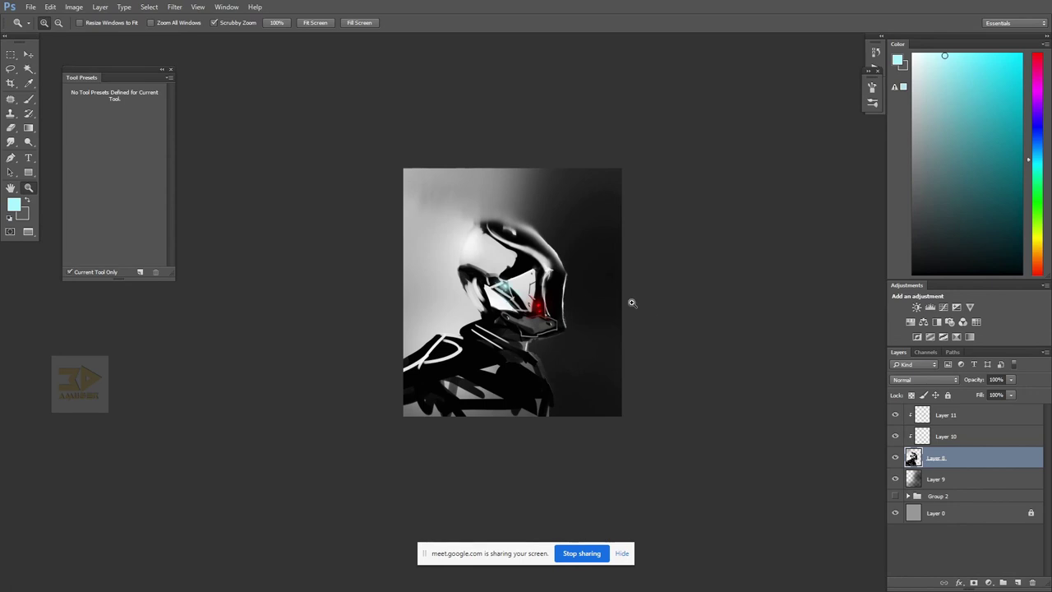
click(894, 458)
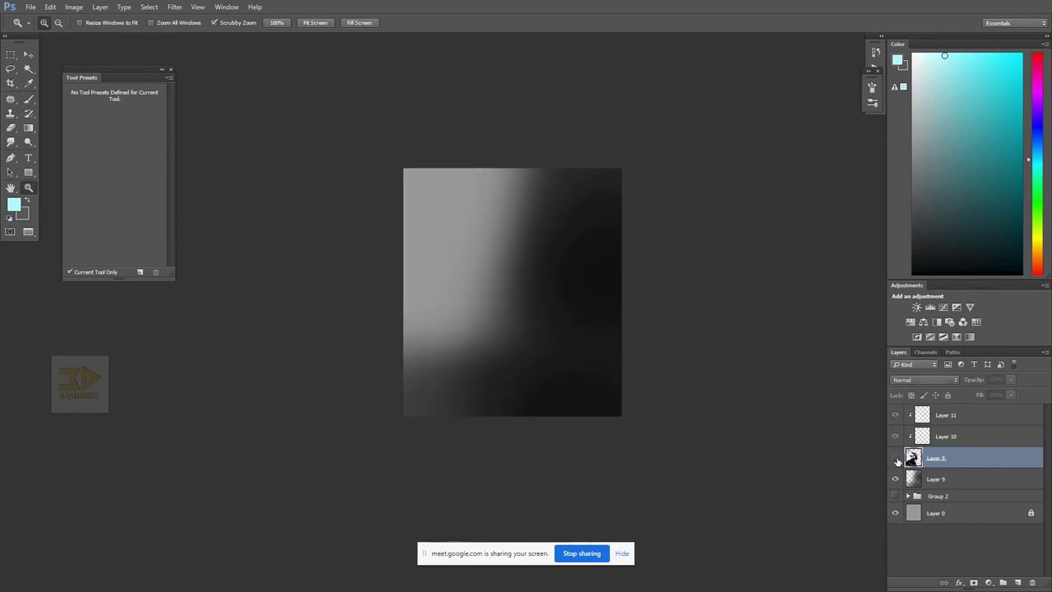
click(893, 458)
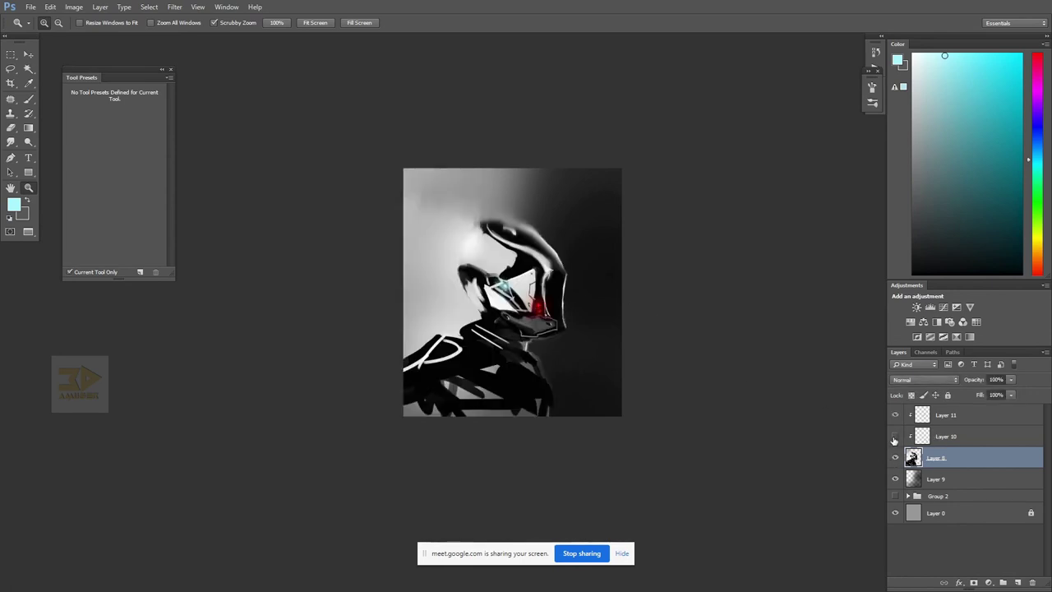
click(894, 437)
click(895, 437)
- Group Layers 8 to 11, duplicate the group, and merge the duplicate into a single layer
shift+click(945, 423)
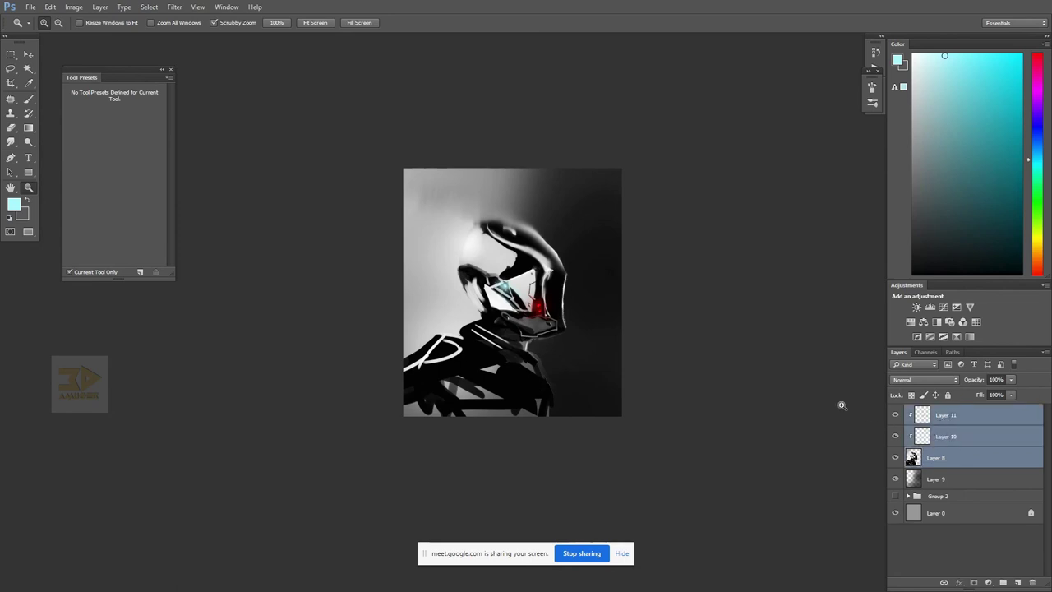
click(746, 376)
drag(730, 324, 780, 347)
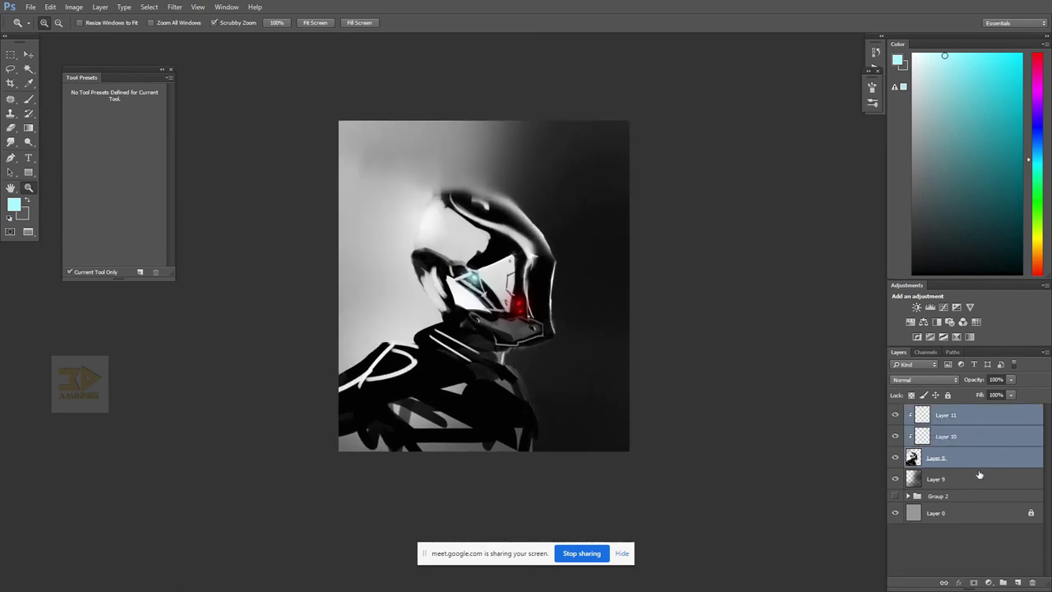
click(977, 477)
shift+click(980, 420)
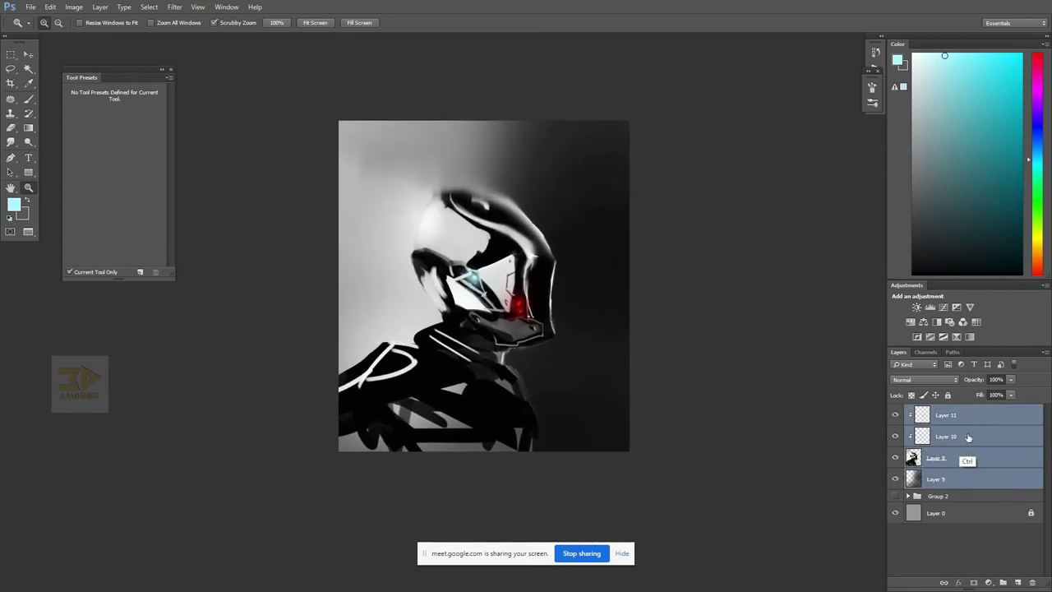
key(ctrl+g)
key(ctrl+j)
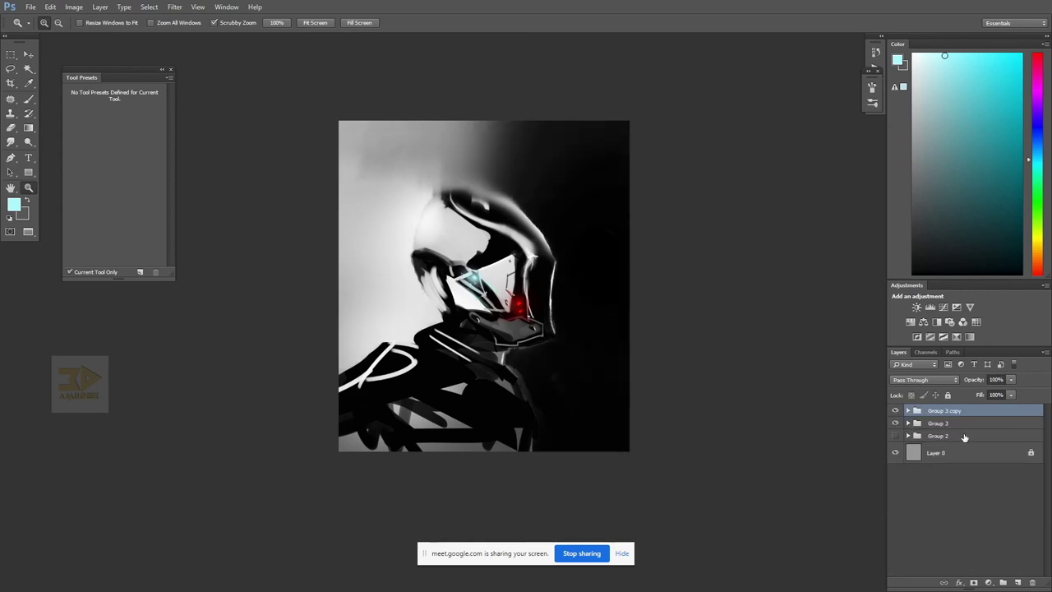
key(ctrl+e)
- Compare the image with Group 3 hidden and shown, then duplicate the merged copy with Group 3 and merge the duplicates
click(893, 432)
click(893, 432)
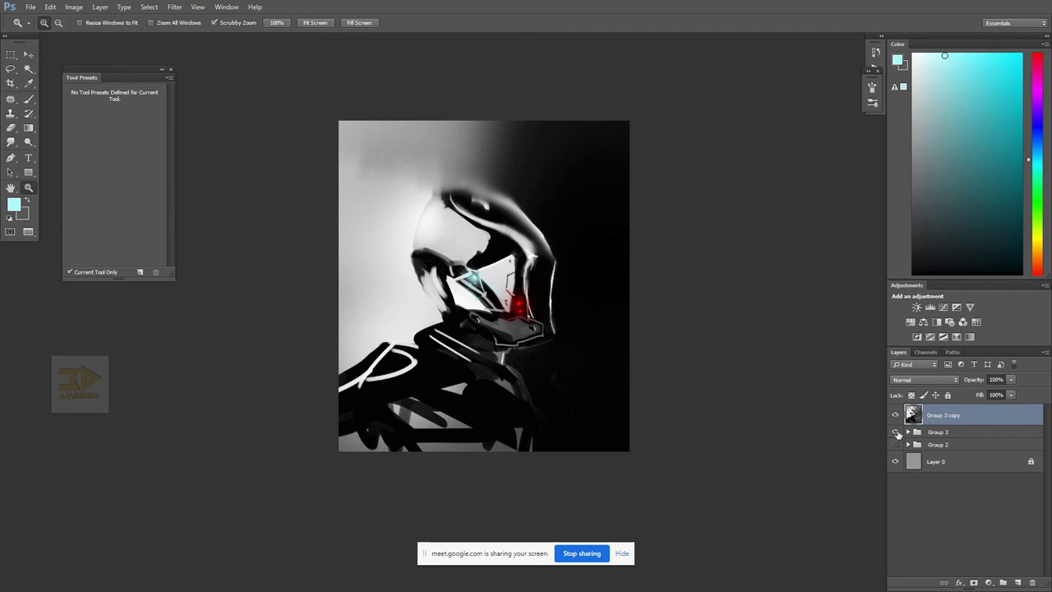
click(895, 432)
click(895, 433)
shift+click(941, 432)
key(ctrl+j)
key(ctrl+e)
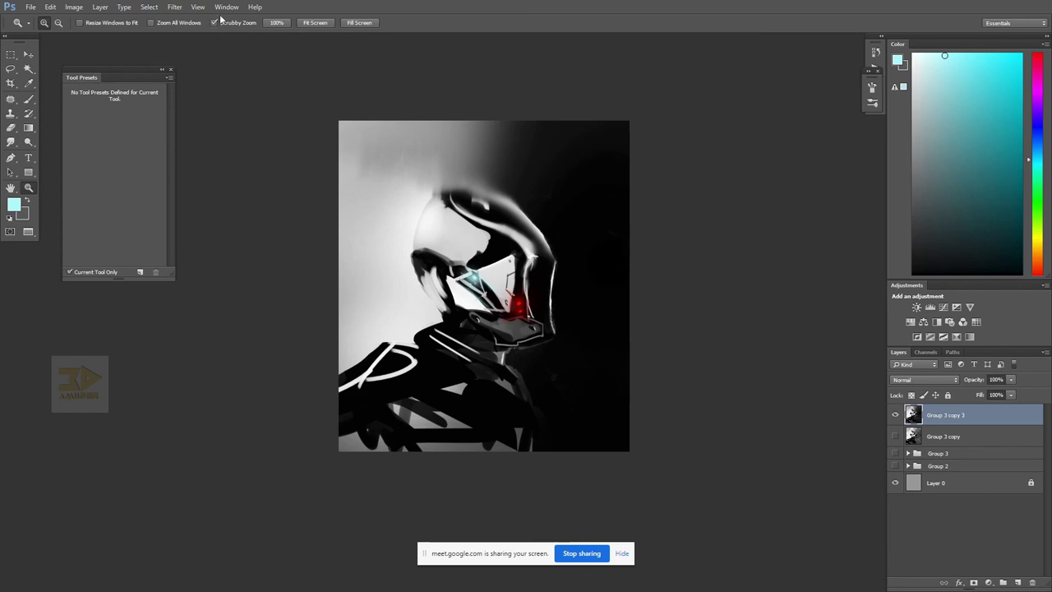
- Sharpen the merged top layer with Unsharp Mask at amount 100%, radius 1.0 pixels and threshold 0
click(175, 6)
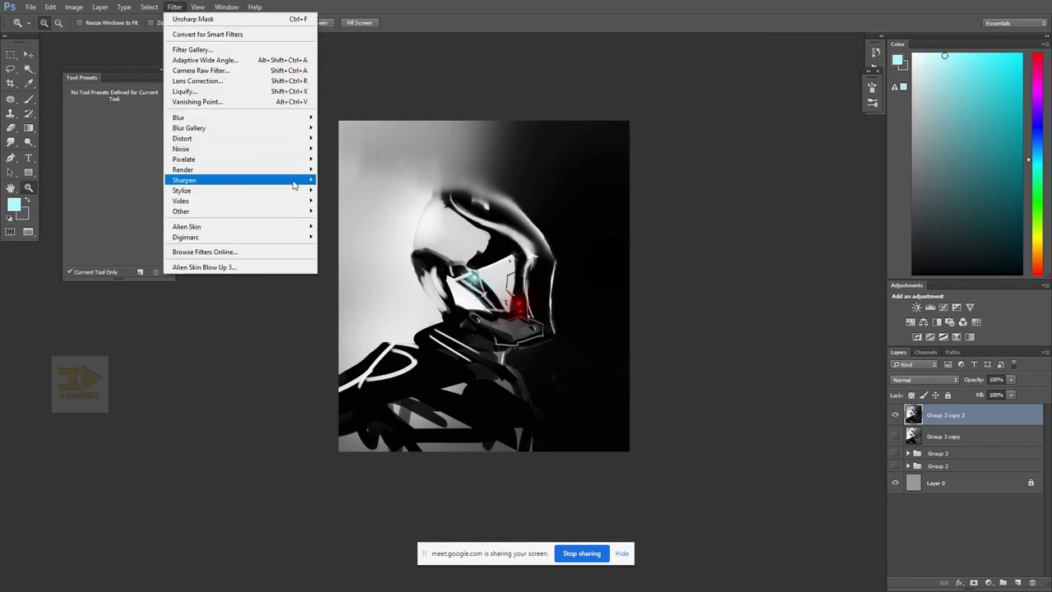
mouse_move(293, 181)
click(345, 234)
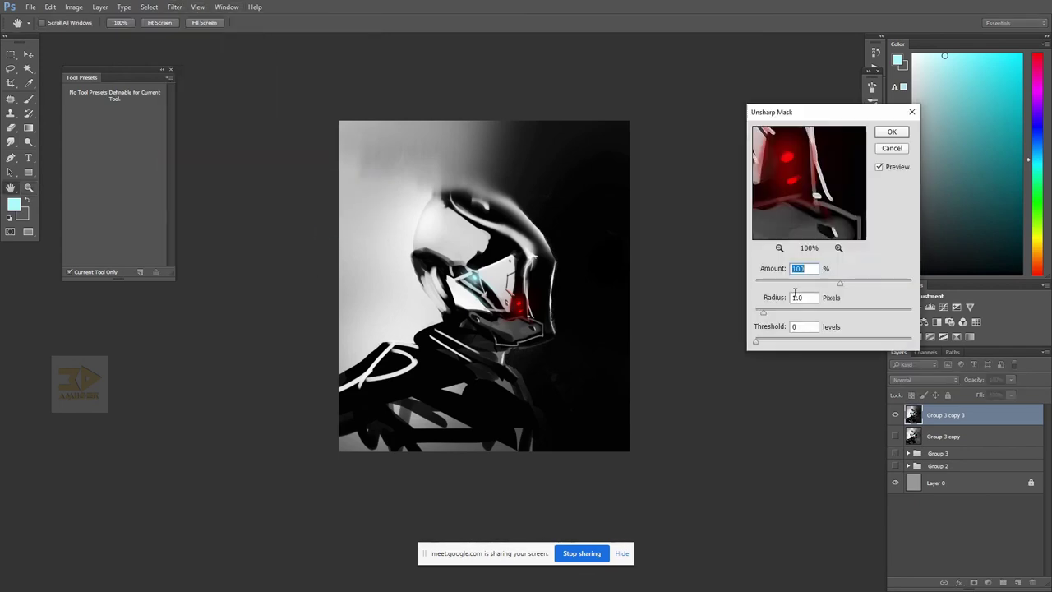
click(894, 134)
key(z)
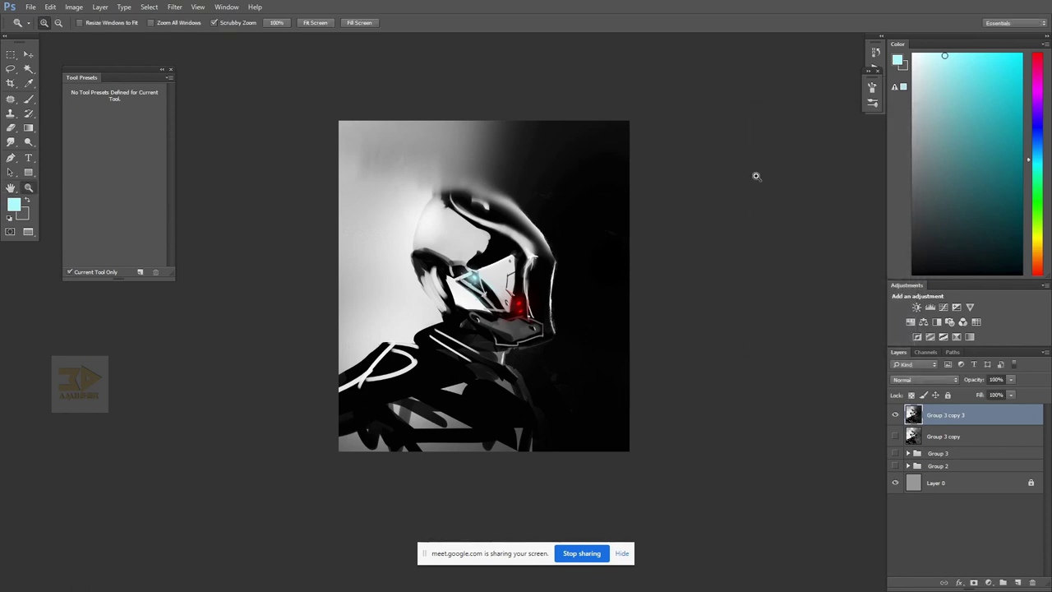
- Lighten the dark background behind the helmet with a soft 1200-pixel brush in a light grey sampled from the helmet
key(b)
alt+click(539, 235)
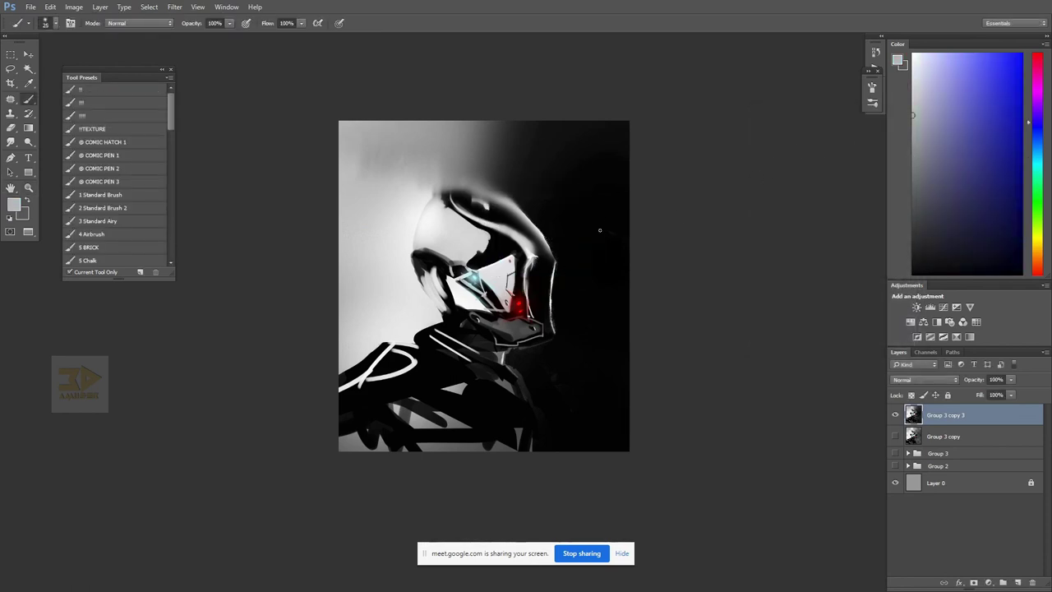
key(bracketright)
key(bracketright)
key(bracketright)
key(bracketright)
key(bracketright)
key(bracketright)
key(bracketright)
key(bracketright)
key(bracketright)
key(bracketright)
key(bracketright)
key(bracketright)
key(bracketright)
key(bracketright)
key(bracketright)
key(bracketright)
key(bracketright)
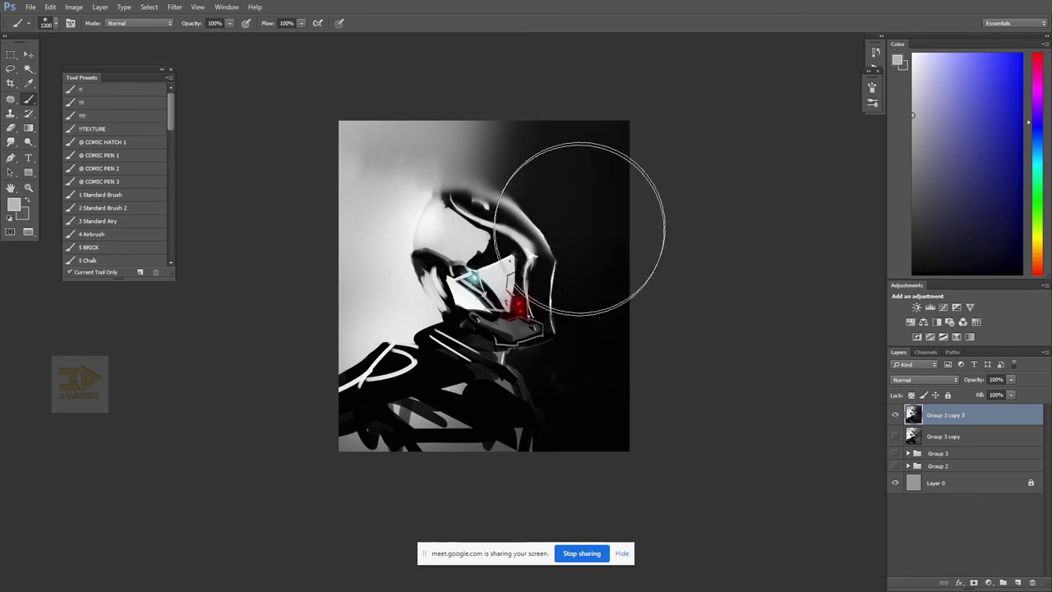
- Brush a soft glow over the front of the helmet with a 1600-pixel brush in white sampled from the visor
alt+click(439, 242)
key(bracketright)
key(bracketright)
key(bracketright)
key(bracketright)
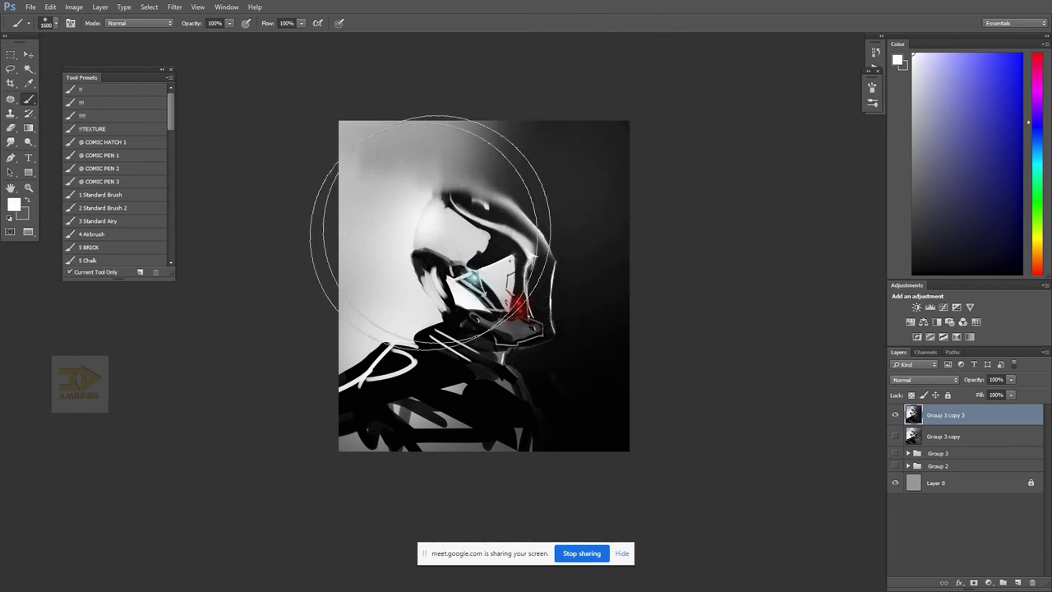
- Flip the painting horizontally and check the mirrored composition from a distance
key(z)
alt+click(746, 289)
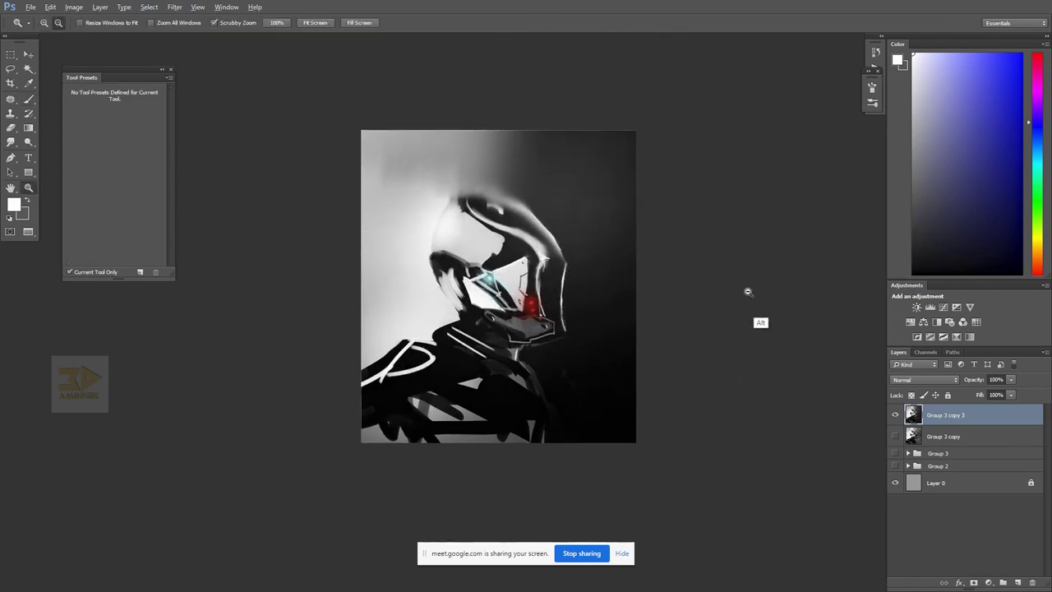
key(ctrl+shift+h)
click(682, 339)
drag(670, 340, 777, 354)
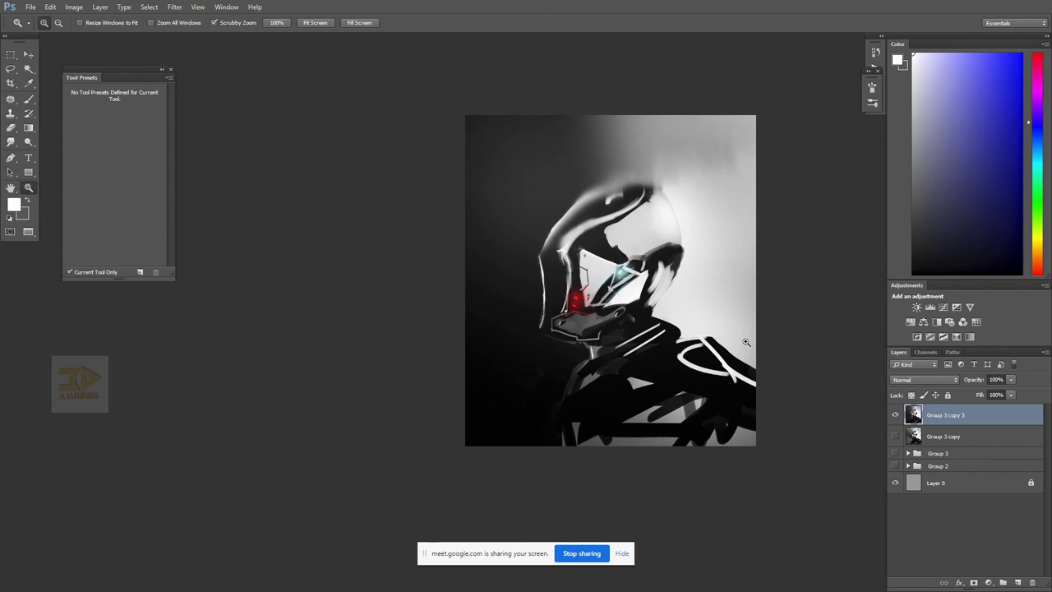
- View the mirrored painting full screen with the surrounding colour set to Default and finally Black, and return to the standard view
key(f)
right_click(754, 332)
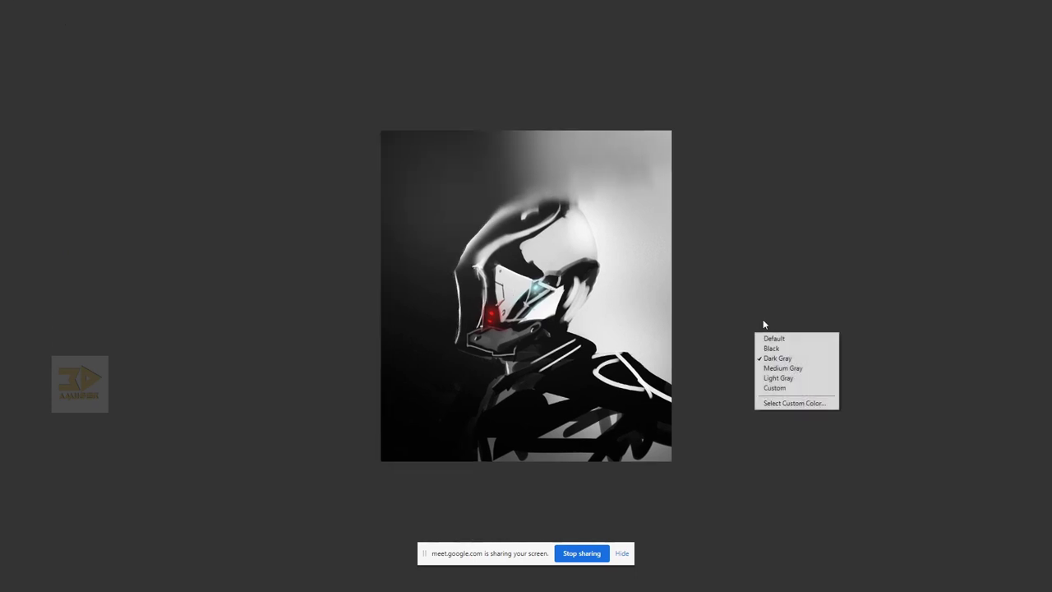
click(787, 339)
right_click(790, 339)
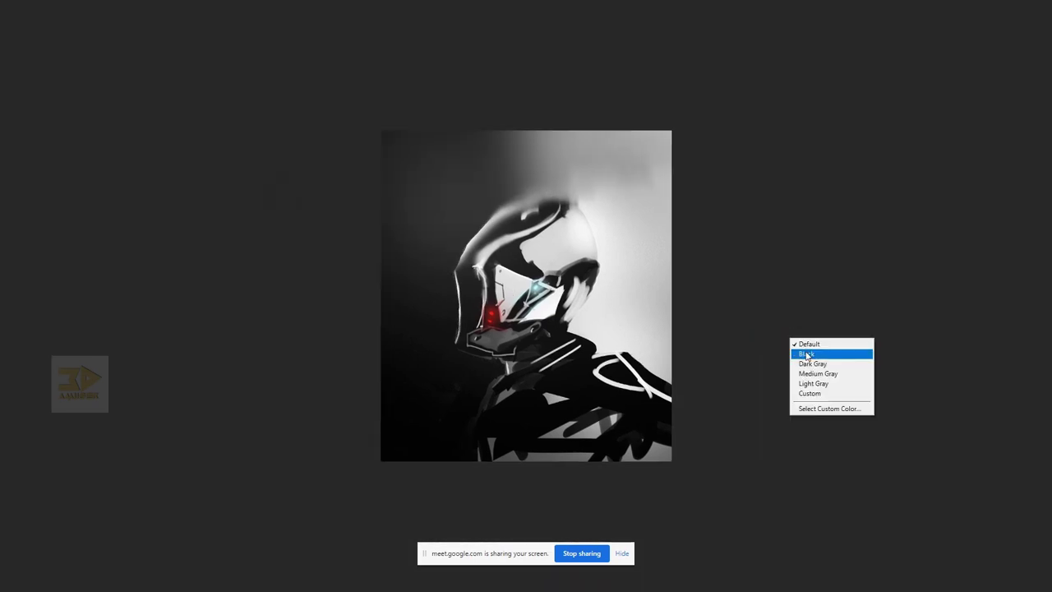
click(806, 353)
key(f)
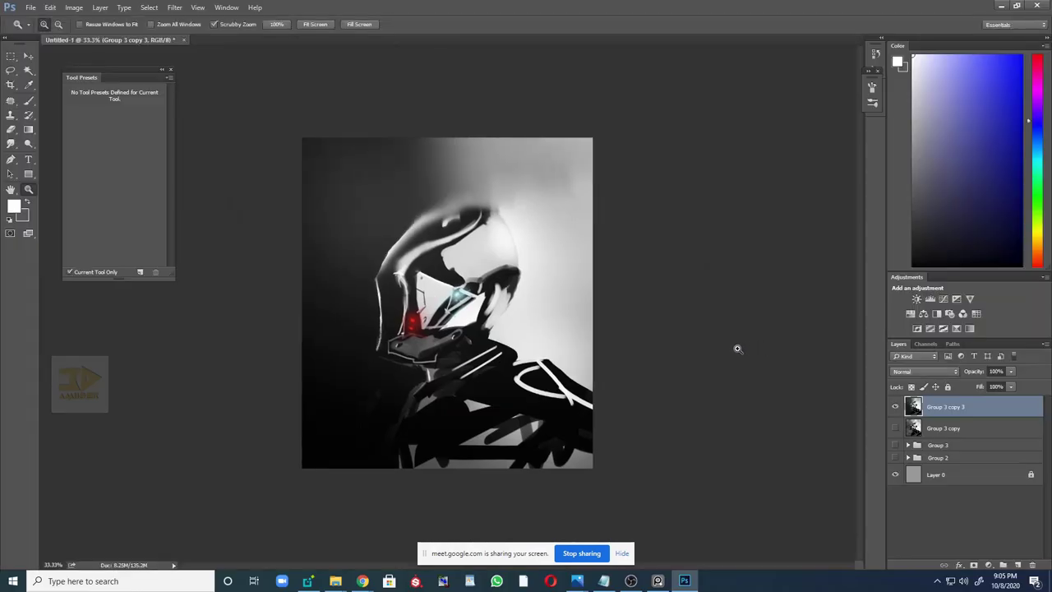
- Undo the horizontal flip and check the canvas with the merged top layer hidden
key(ctrl+z)
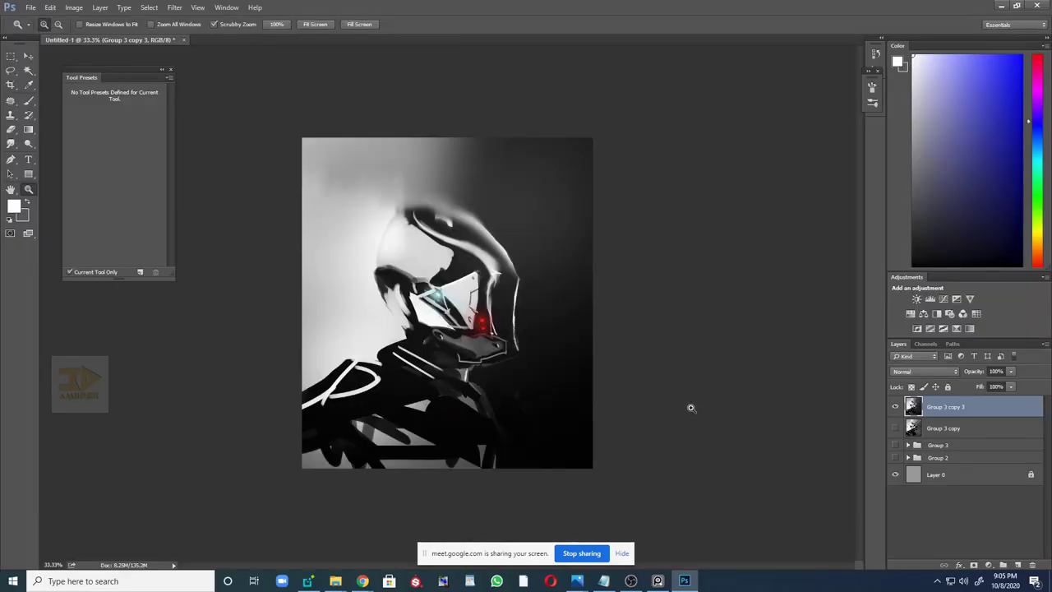
click(895, 406)
click(629, 370)
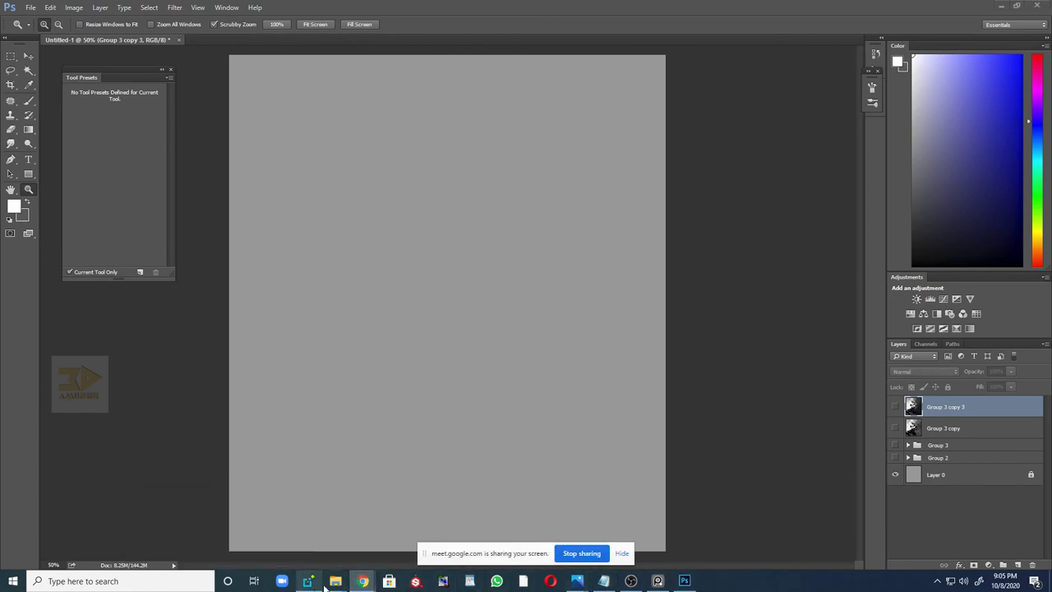
- Switch to the Google Meet window in Chrome, read the latest chat messages, and return to Photoshop
mouse_move(362, 581)
mouse_move(300, 544)
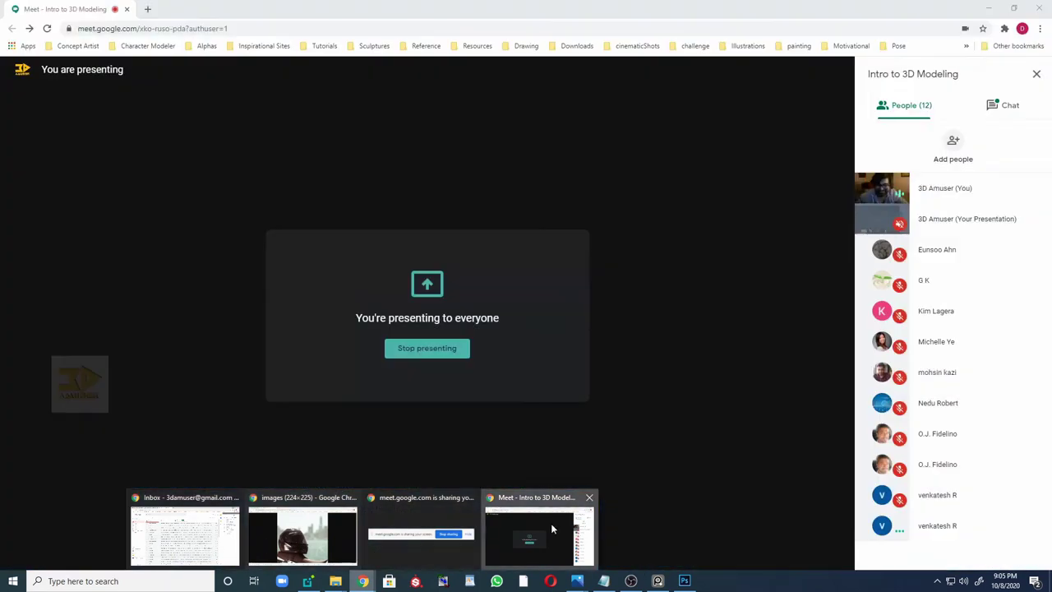
click(550, 526)
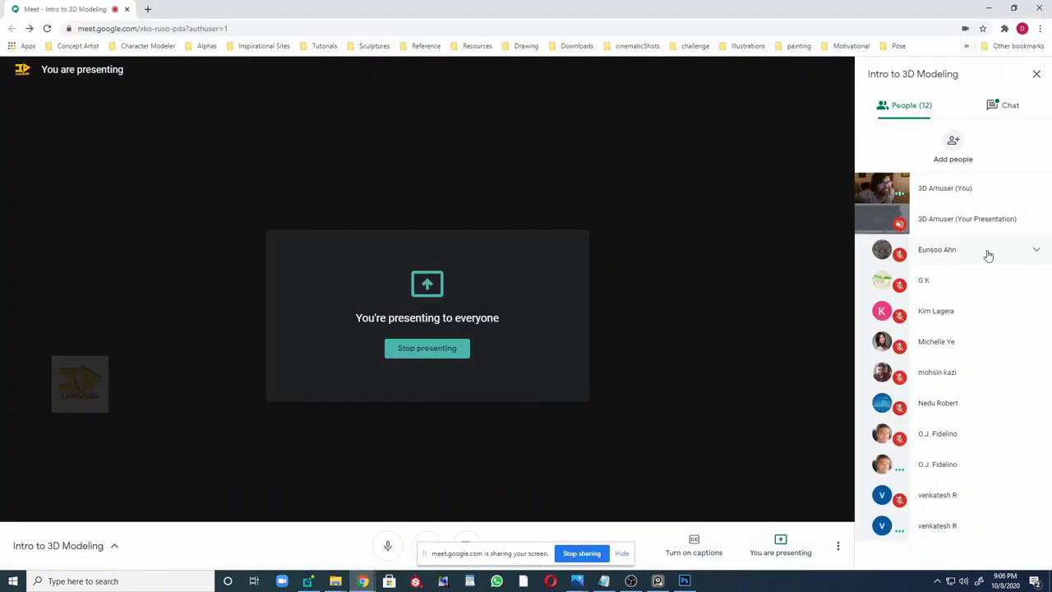
key(ctrl+alt+c)
scroll(988, 256, down, 3)
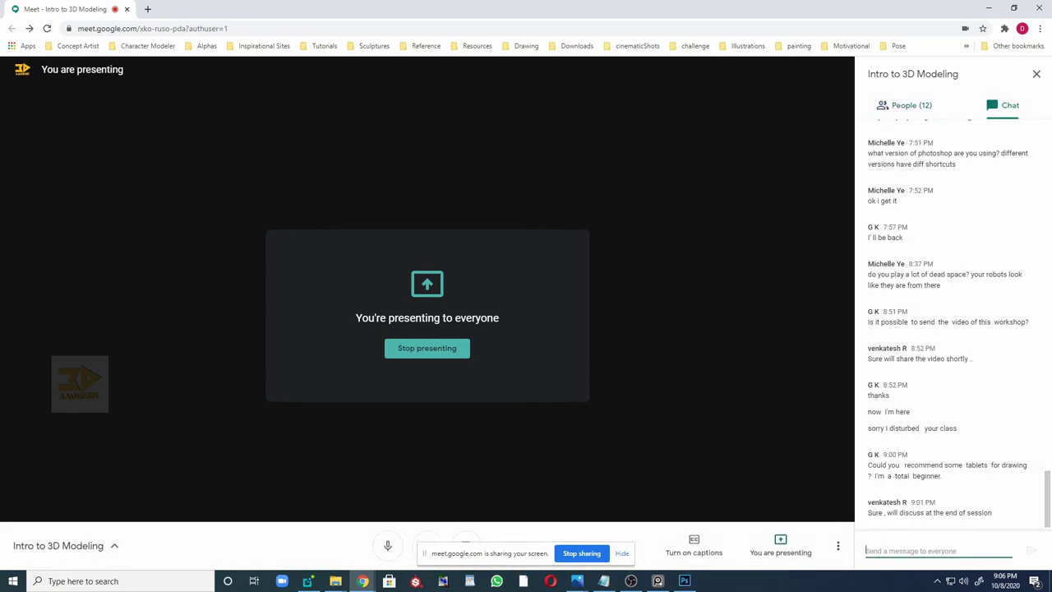
click(684, 584)
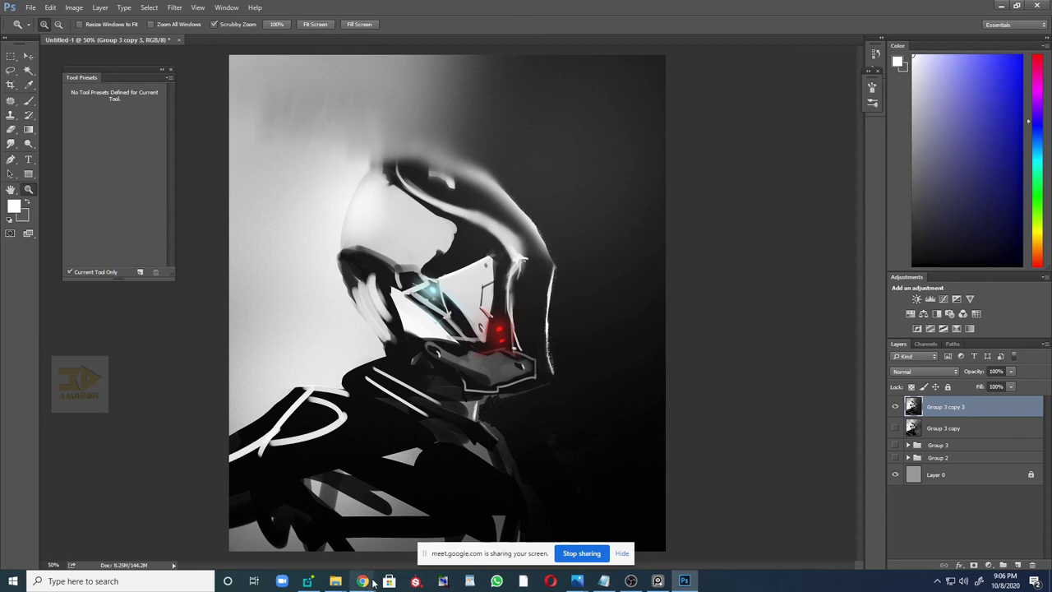
- Switch to the Gmail window in Chrome, open the artist's WordPress portfolio in a new tab, and go to its Painting page
mouse_move(373, 582)
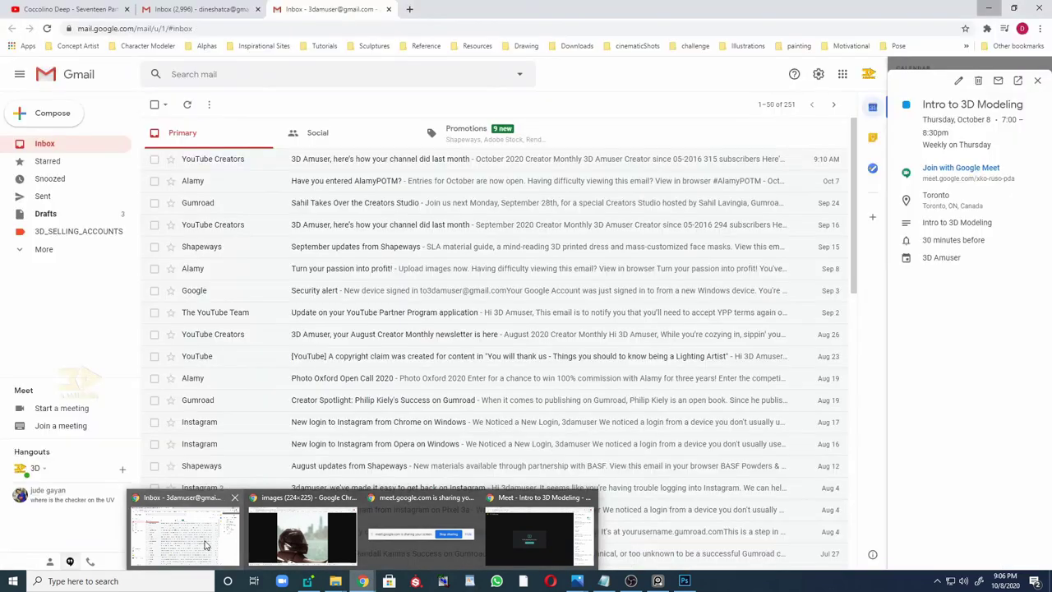
click(207, 545)
click(409, 9)
text(din)
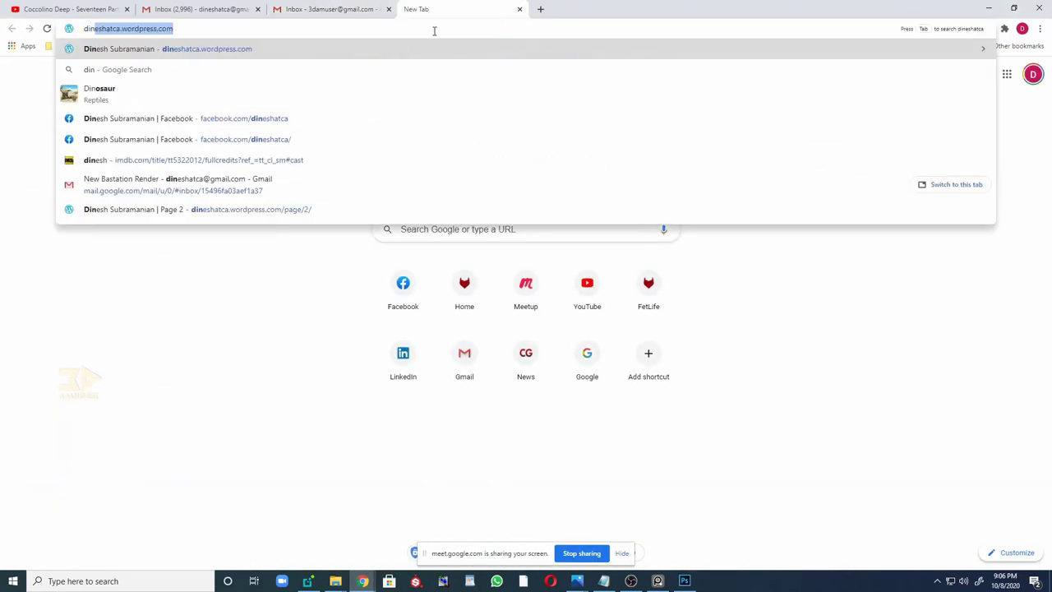
key(Return)
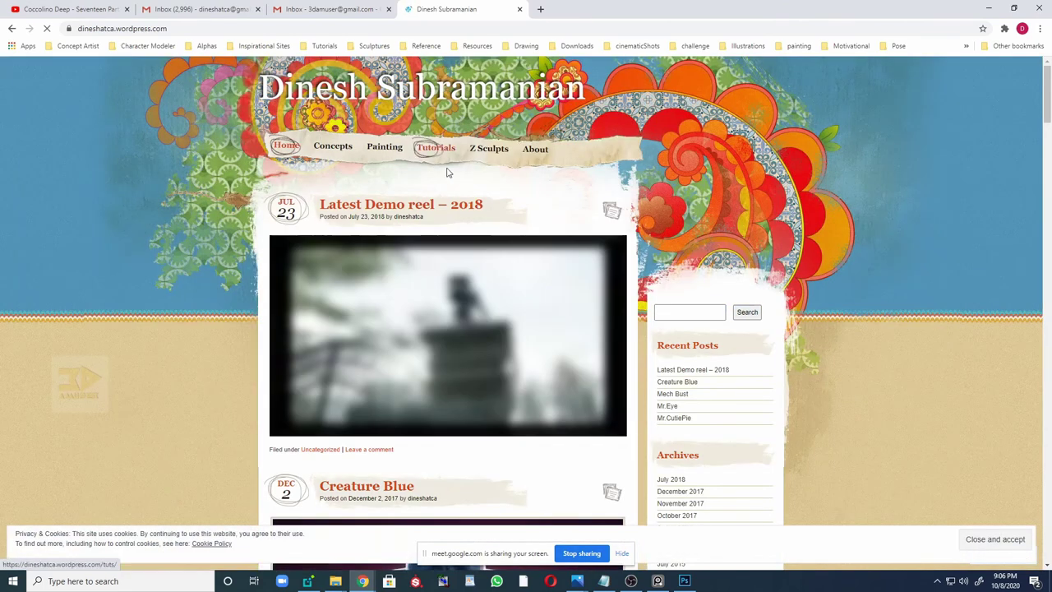
click(384, 147)
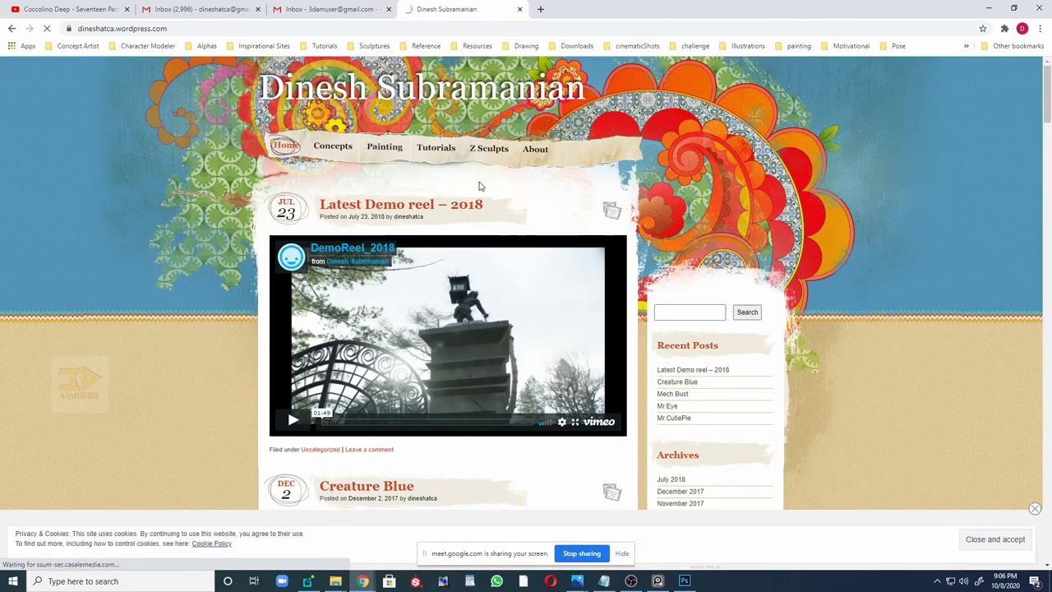
- Examine the creature and mech paintings on the portfolio's Painting page as finished examples of character art
scroll(470, 199, down, 15)
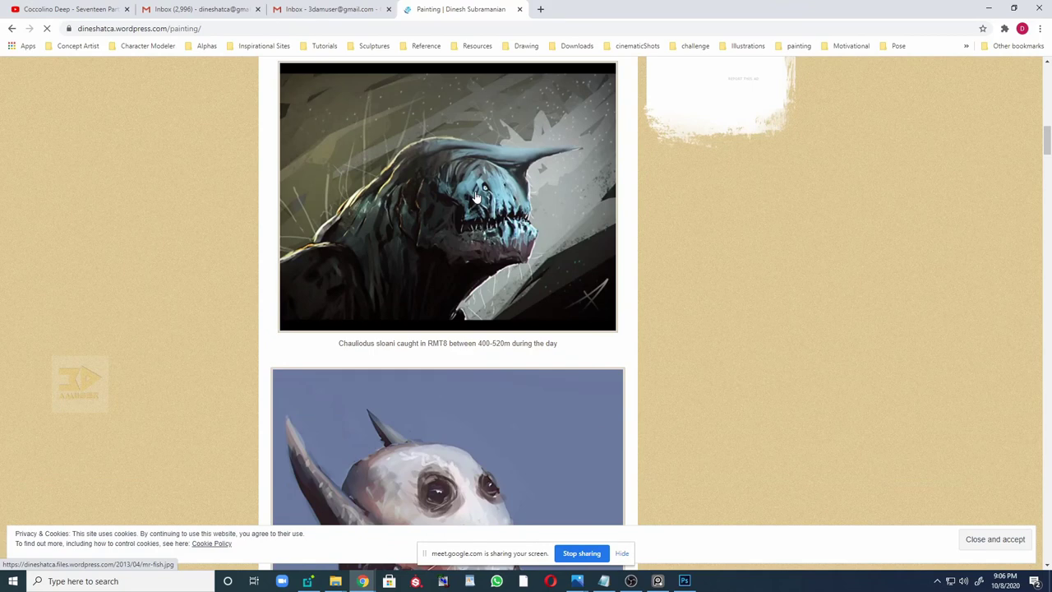
scroll(475, 197, down, 5)
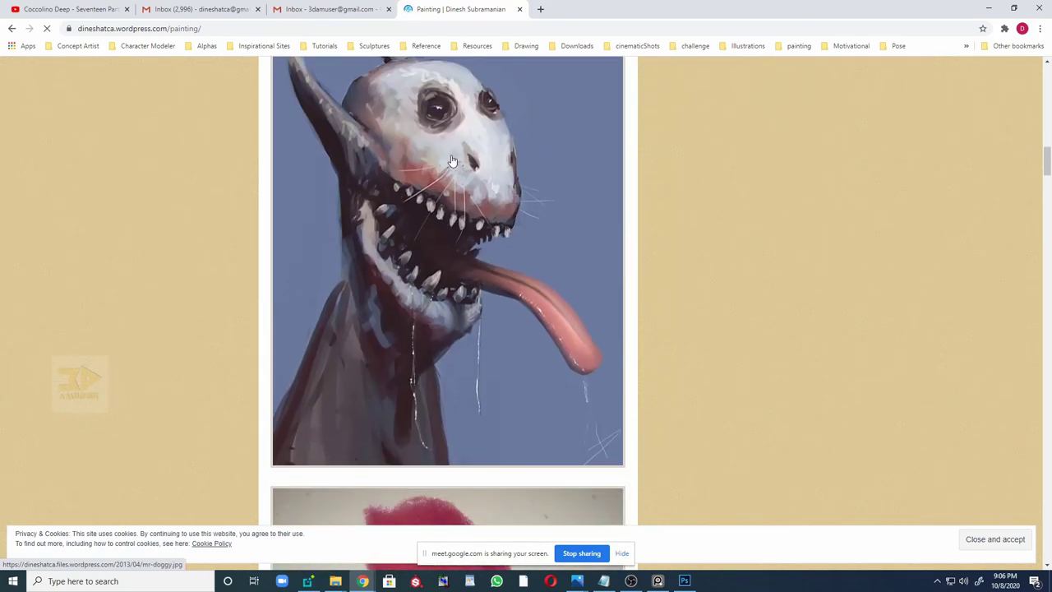
scroll(636, 201, up, 2)
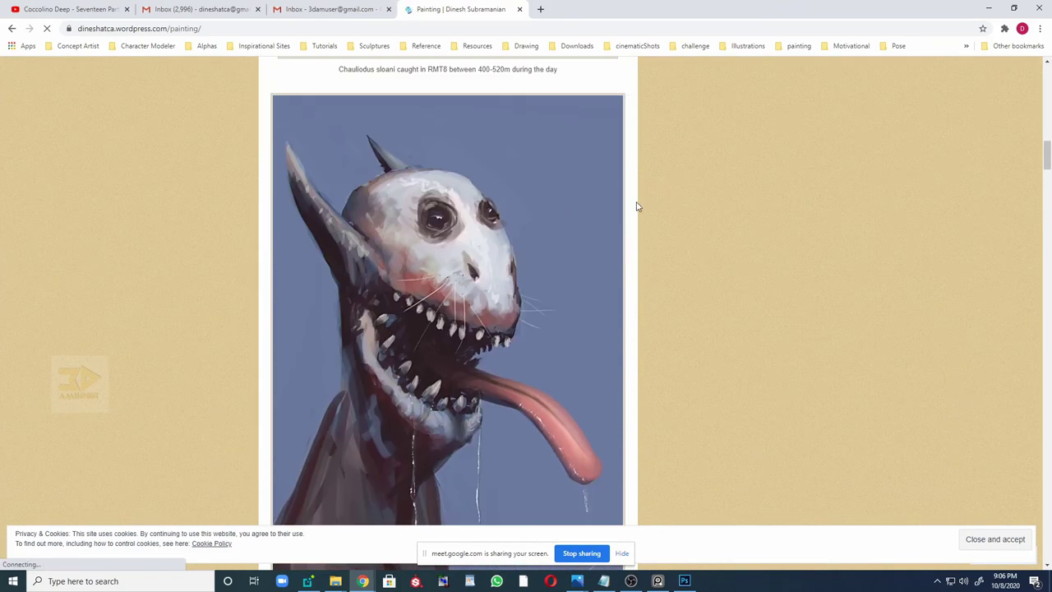
scroll(637, 205, down, 10)
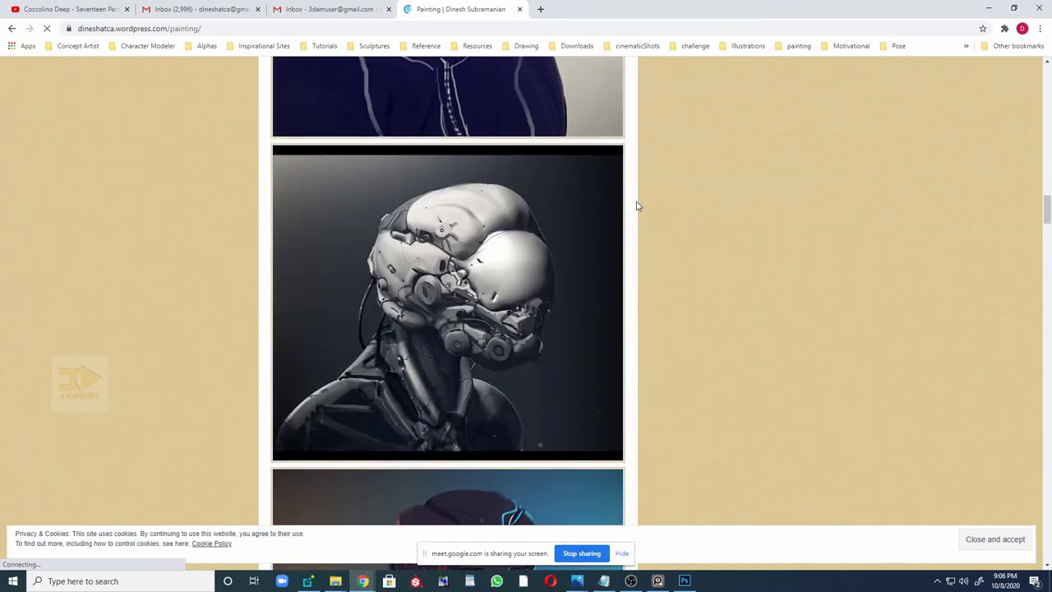
scroll(534, 260, down, 1)
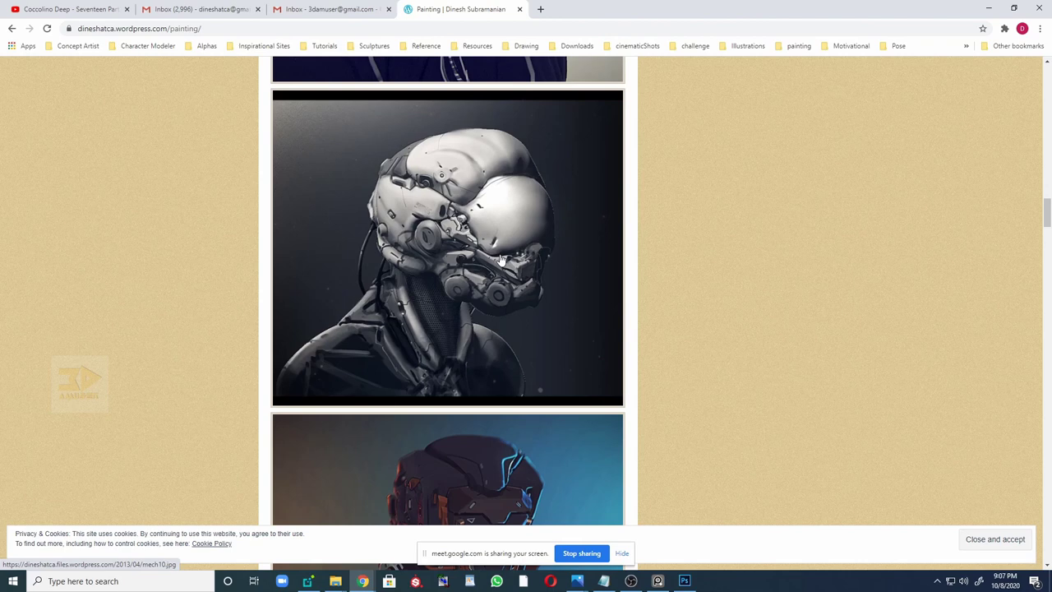
scroll(503, 259, down, 12)
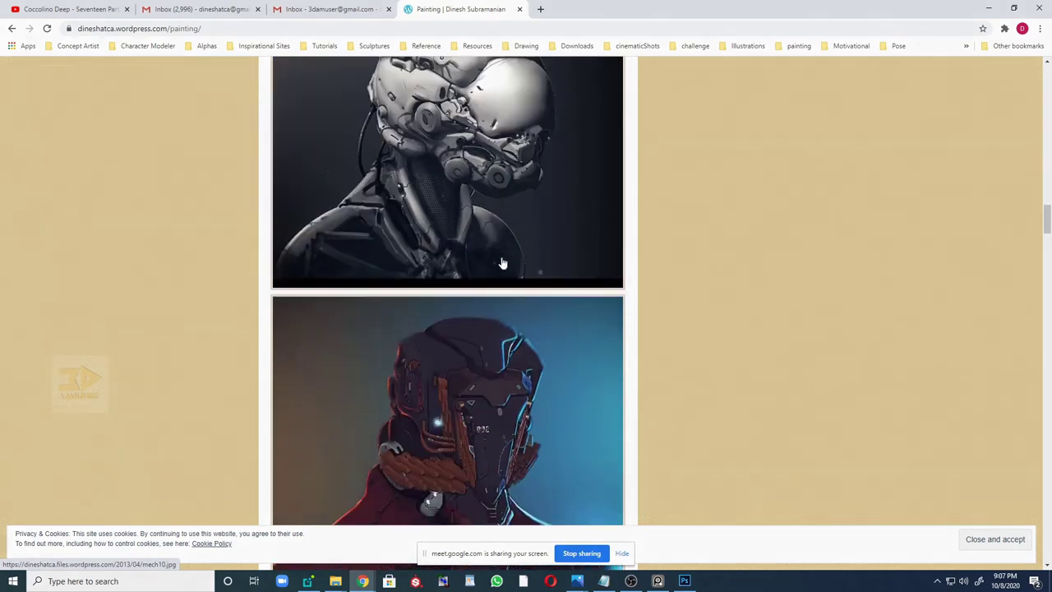
scroll(503, 260, up, 7)
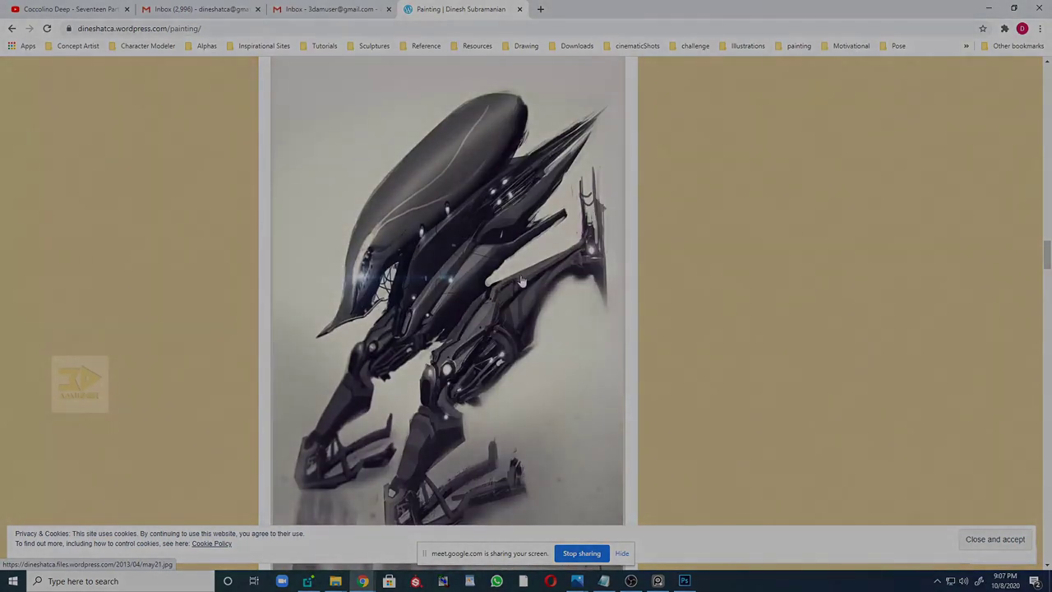
scroll(521, 282, down, 3)
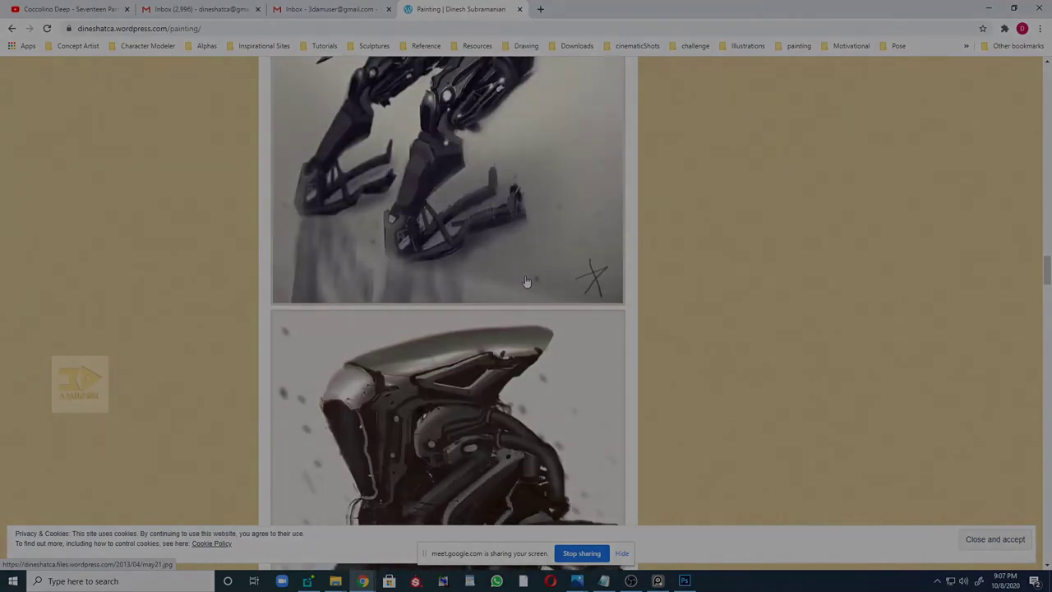
scroll(526, 282, up, 1)
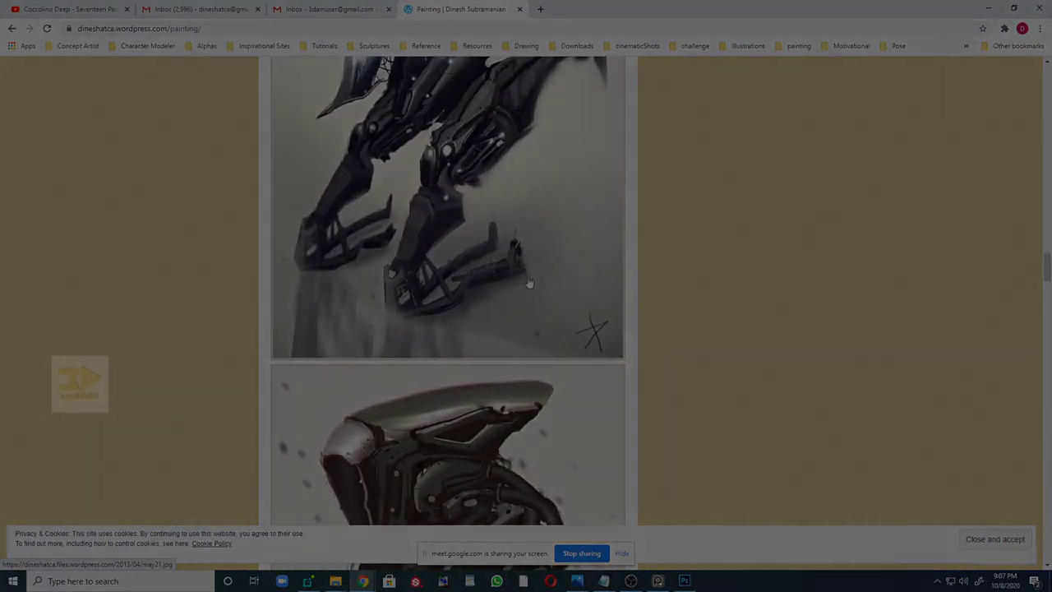
scroll(528, 281, down, 10)
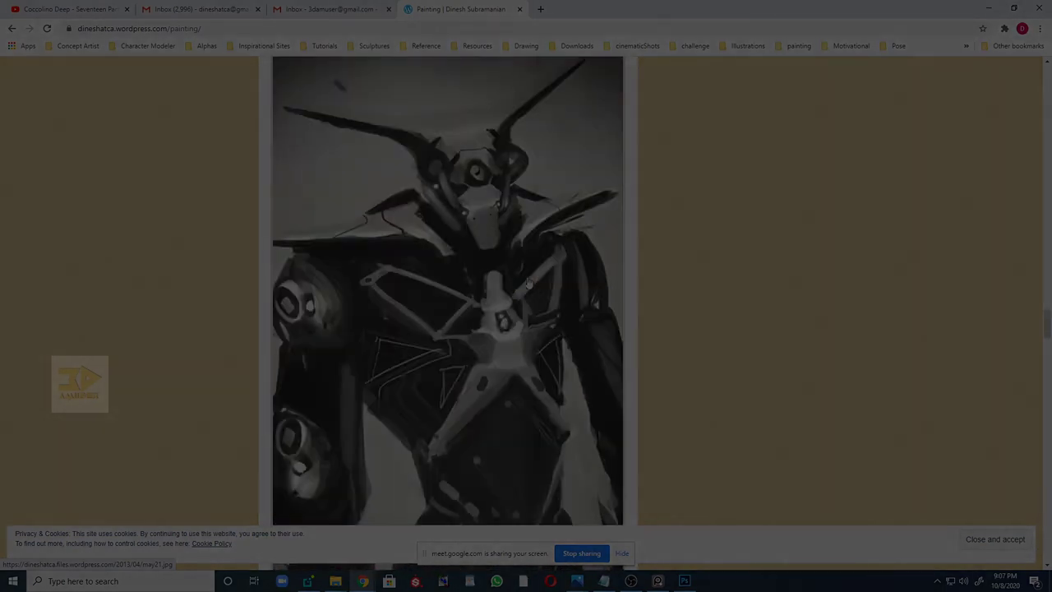
scroll(528, 284, down, 8)
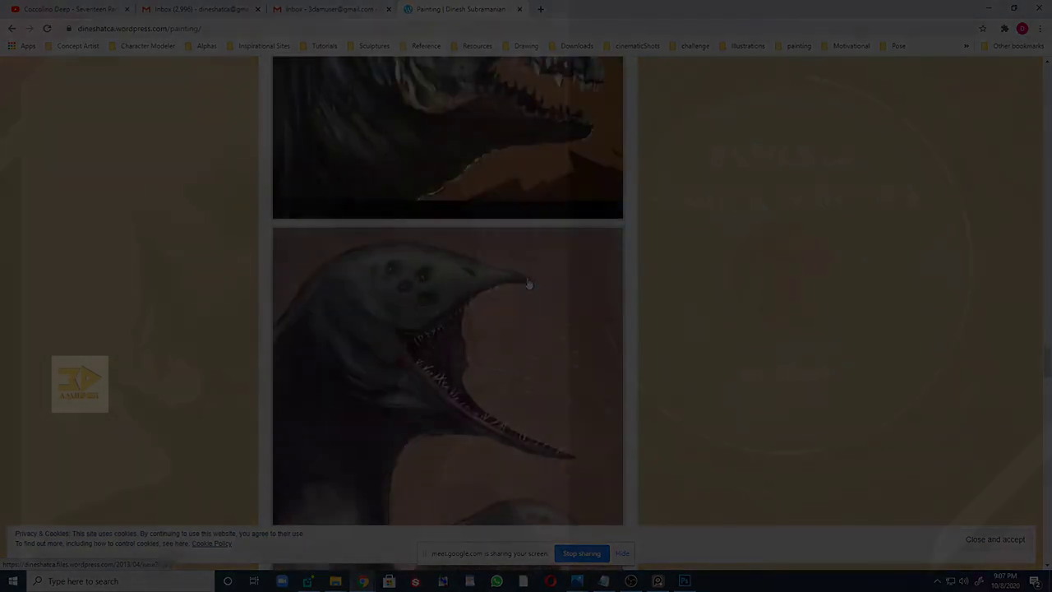